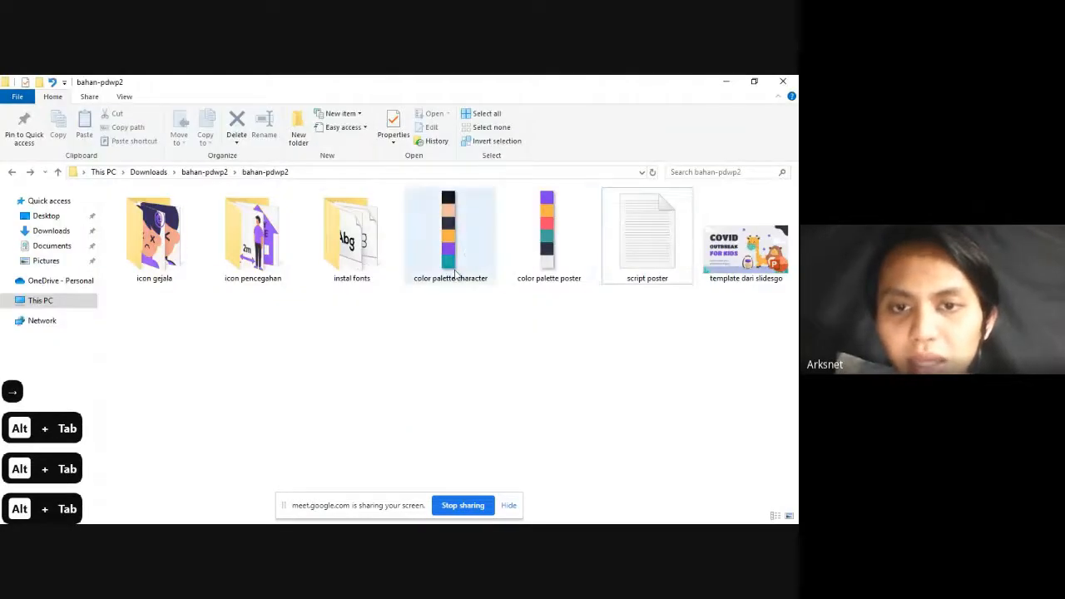
pyautogui.click(479, 282)
pyautogui.click(508, 249)
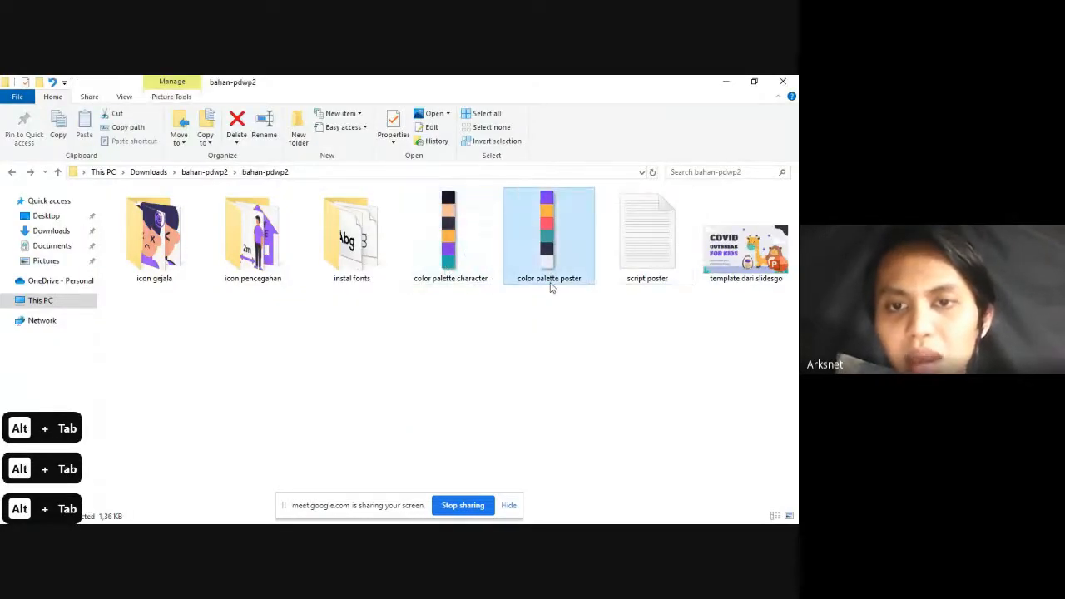
pyautogui.click(473, 309)
pyautogui.click(452, 258)
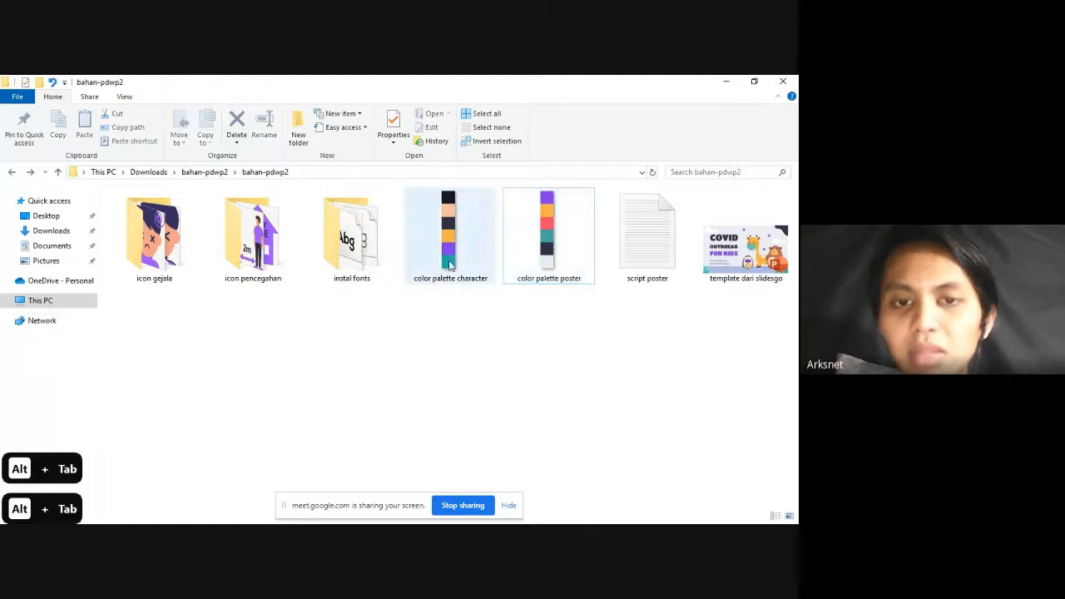
pyautogui.click(525, 257)
pyautogui.click(511, 287)
pyautogui.moveTo(464, 341); pyautogui.dragTo(513, 328)
# Copy the "color palette character" image from the bahan-pdwp2 folder into the PowerDesign presentation and place it in the left half of the slide.
pyautogui.click(455, 270)
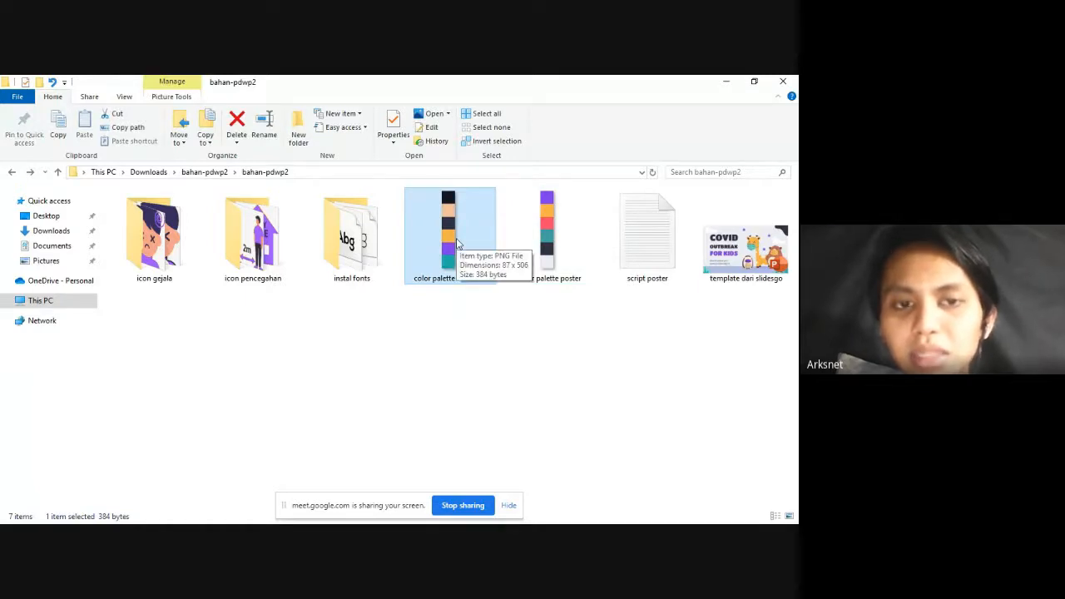
pyautogui.hotkey('ctrl', 'c')
pyautogui.hotkey('alt', 'Tab')
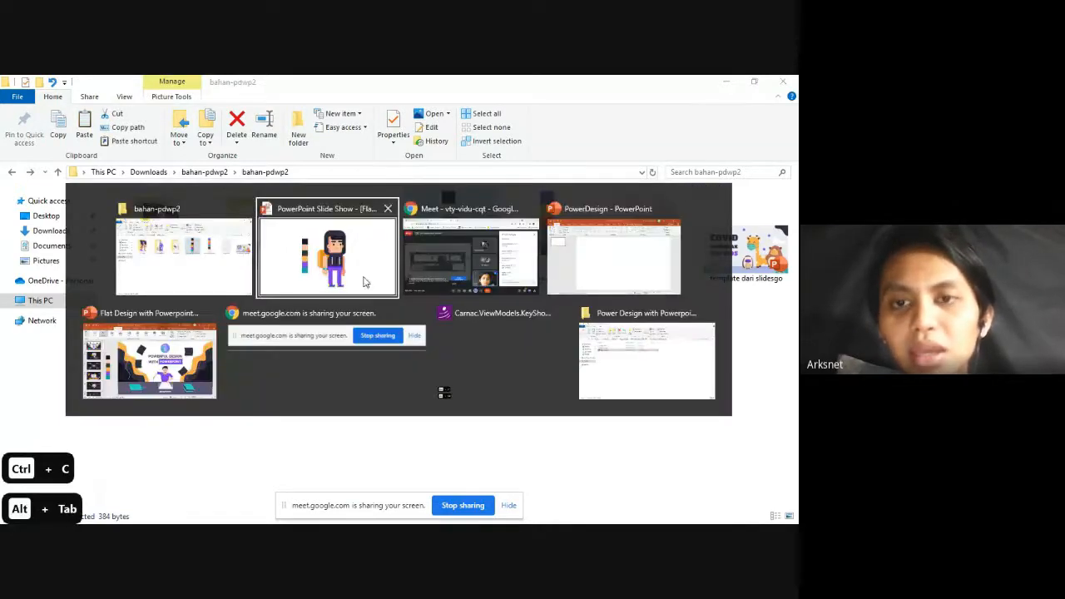
pyautogui.hotkey('ctrl', 'v')
pyautogui.moveTo(442, 302); pyautogui.dragTo(296, 306)
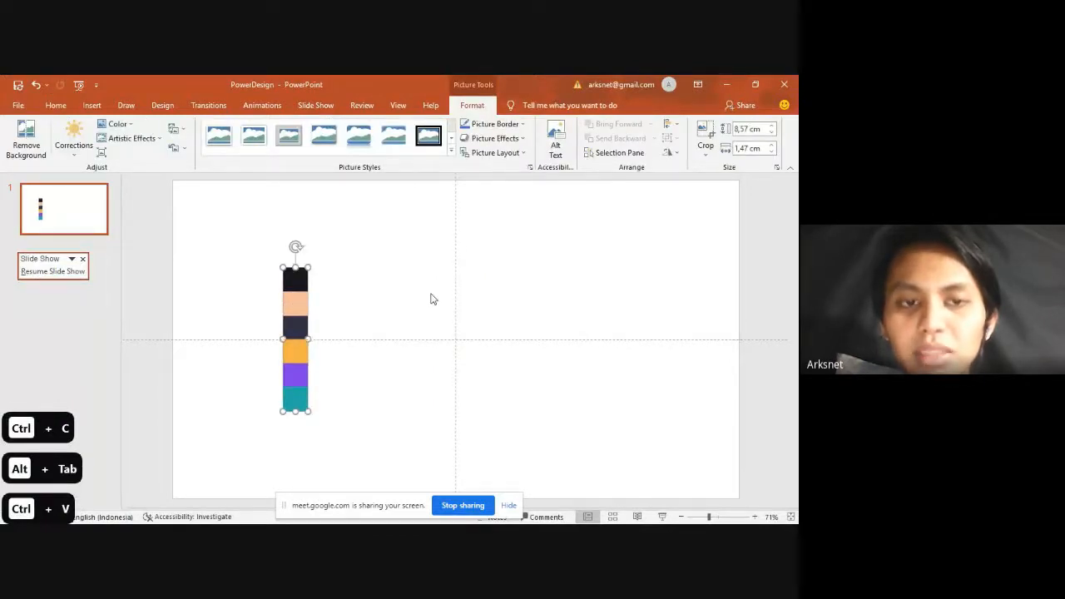
# Switch to the running slide show and examine the finished character and the colors of its palette.
pyautogui.click(430, 297)
pyautogui.hotkey('alt', 'Tab')
pyautogui.hotkey('alt', 'Tab')
pyautogui.click(304, 309)
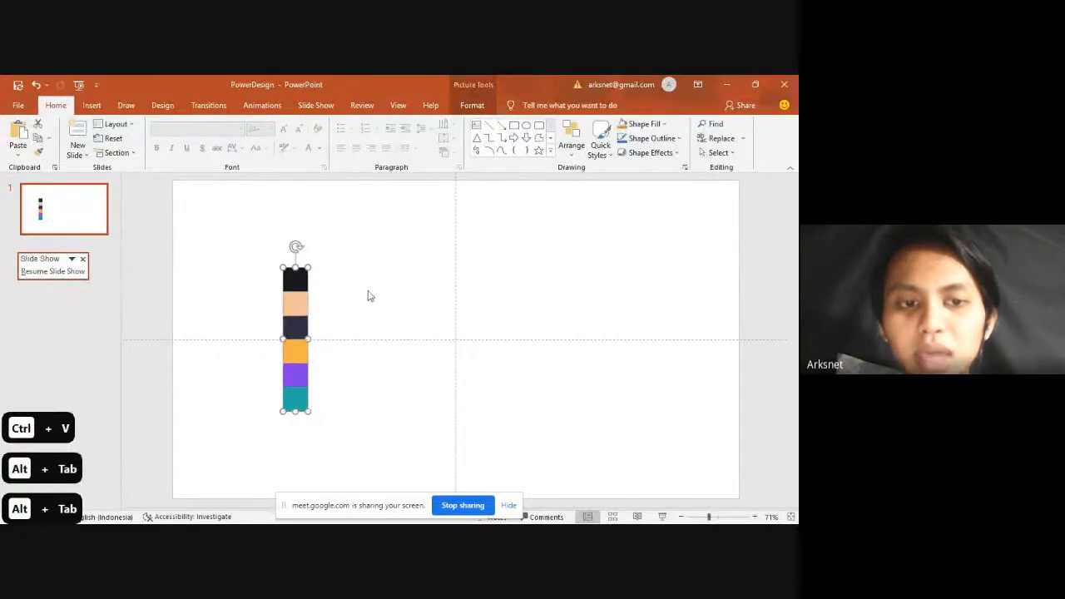
pyautogui.hotkey('alt', 'Tab')
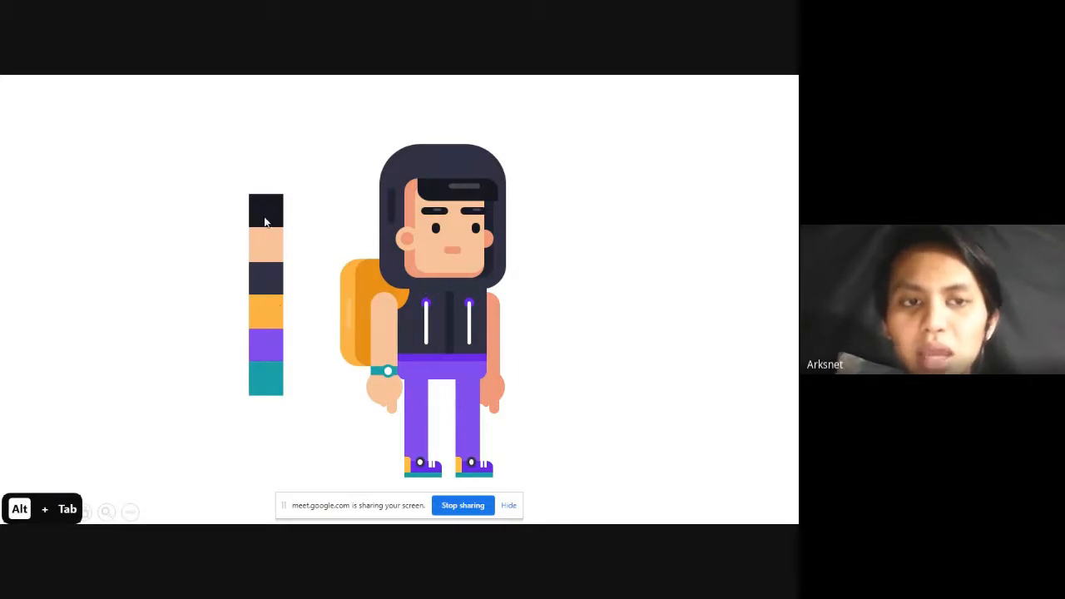
pyautogui.hotkey('alt', 'Tab')
pyautogui.hotkey('alt', 'Tab')
pyautogui.hotkey('alt', 'Tab')
pyautogui.hotkey('alt', 'Tab')
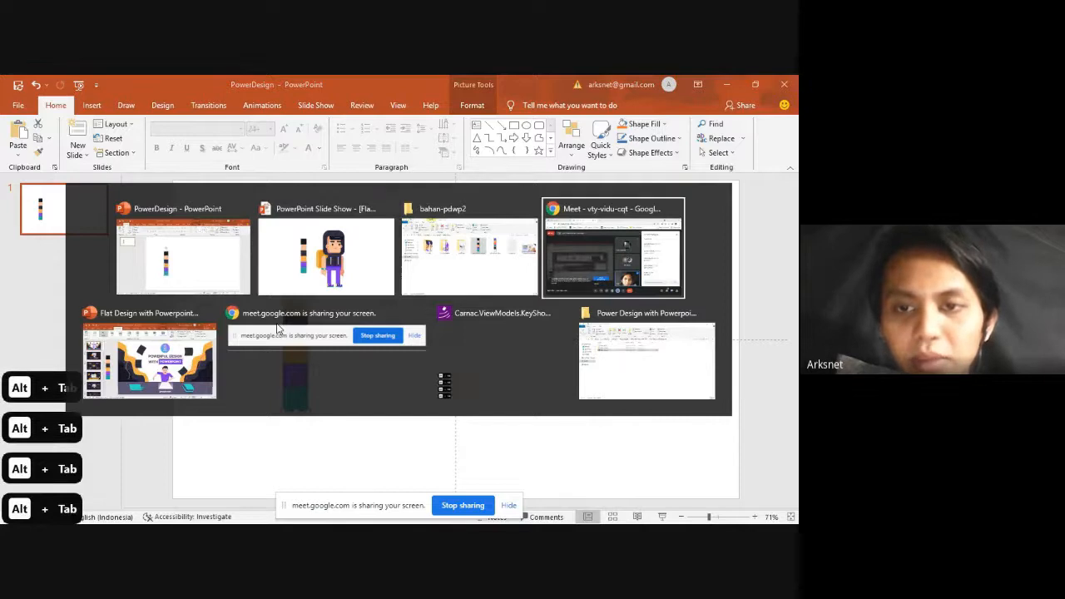
pyautogui.hotkey('alt', 'Tab')
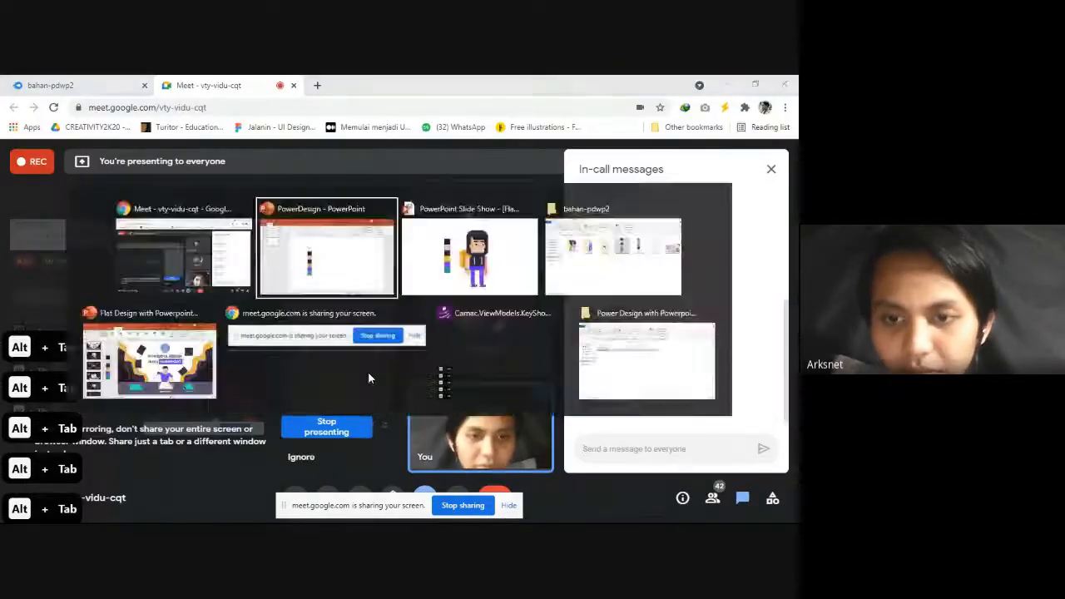
pyautogui.hotkey('alt', 'Tab')
pyautogui.hotkey('alt', 'Tab')
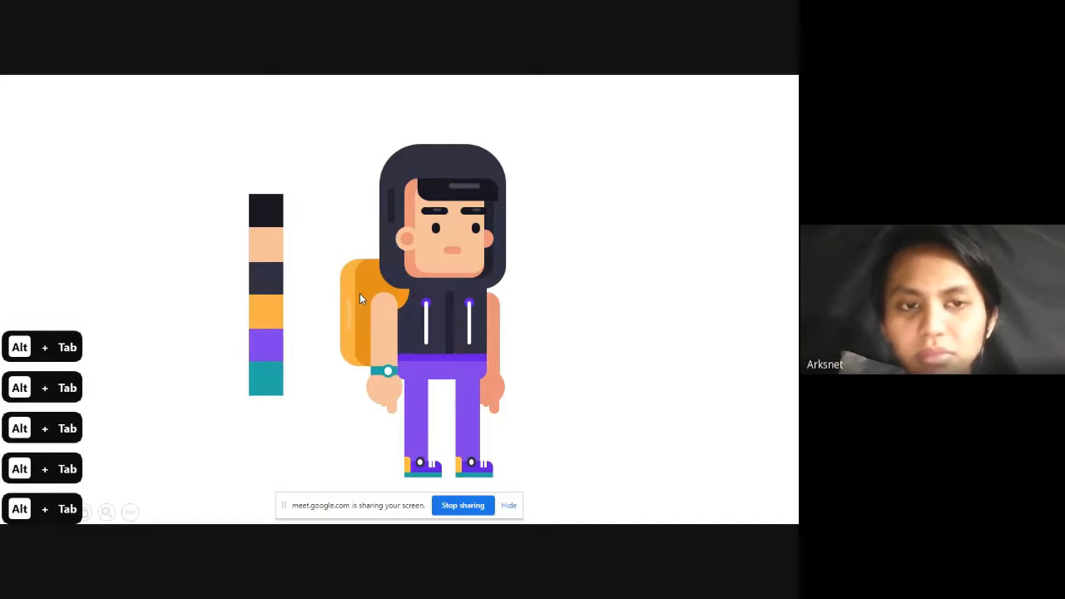
# Go to the Step by Step slide, leave the slide show, and group and copy the four separate Kupluk shapes.
pyautogui.press('Right')
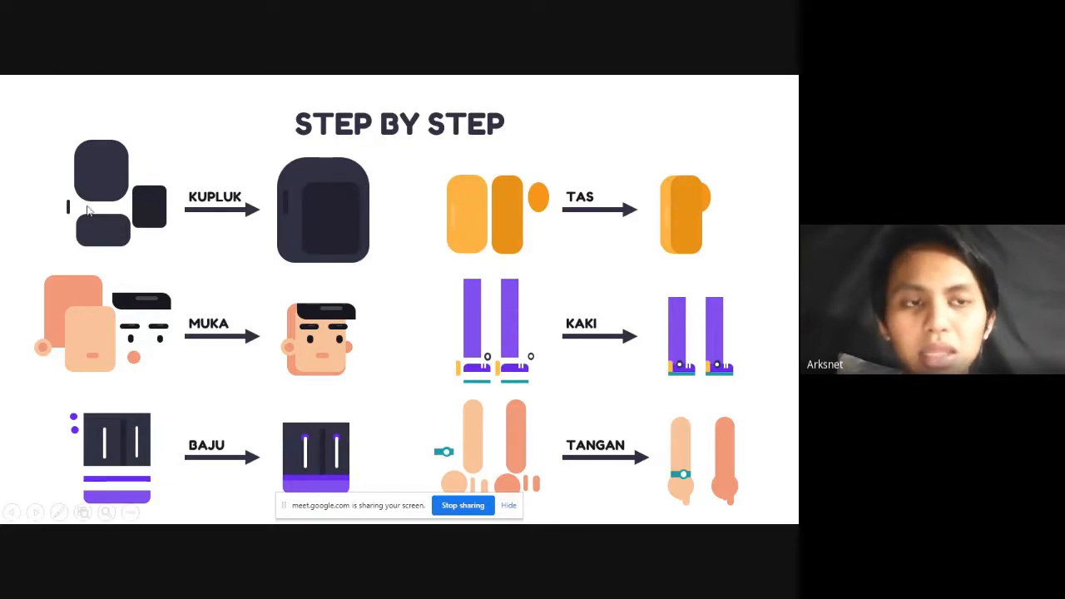
pyautogui.press('Escape')
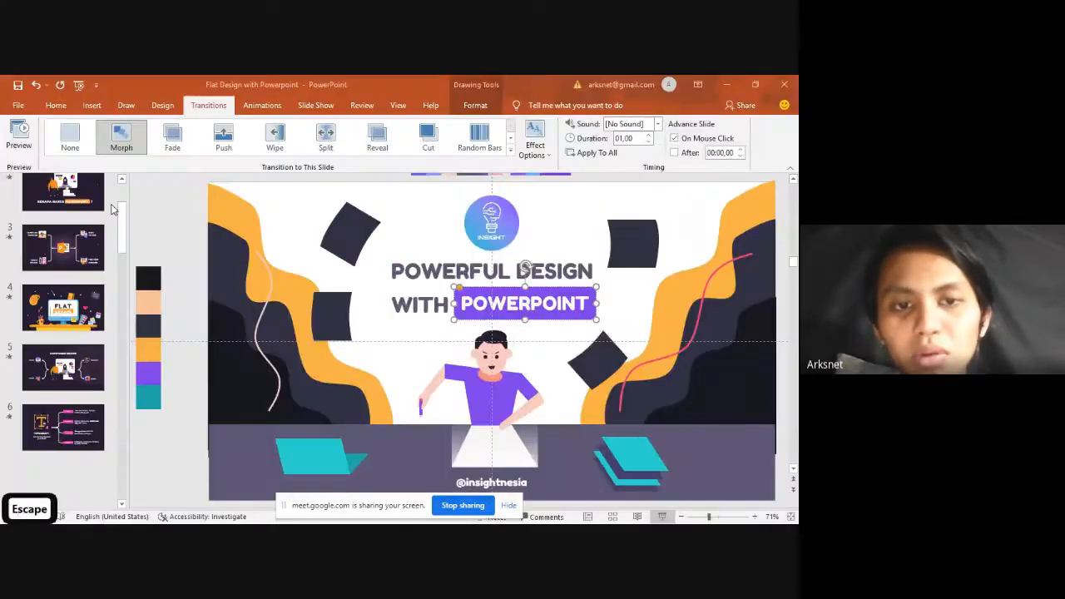
pyautogui.moveTo(300, 211); pyautogui.dragTo(204, 323)
pyautogui.hotkey('ctrl', 'c')
pyautogui.hotkey('ctrl', 'g')
pyautogui.hotkey('ctrl', 'c')
# Paste the Kupluk shapes into the upper-right corner of the PowerDesign slide and move the color palette closer to the slide's left edge.
pyautogui.hotkey('alt', 'Tab')
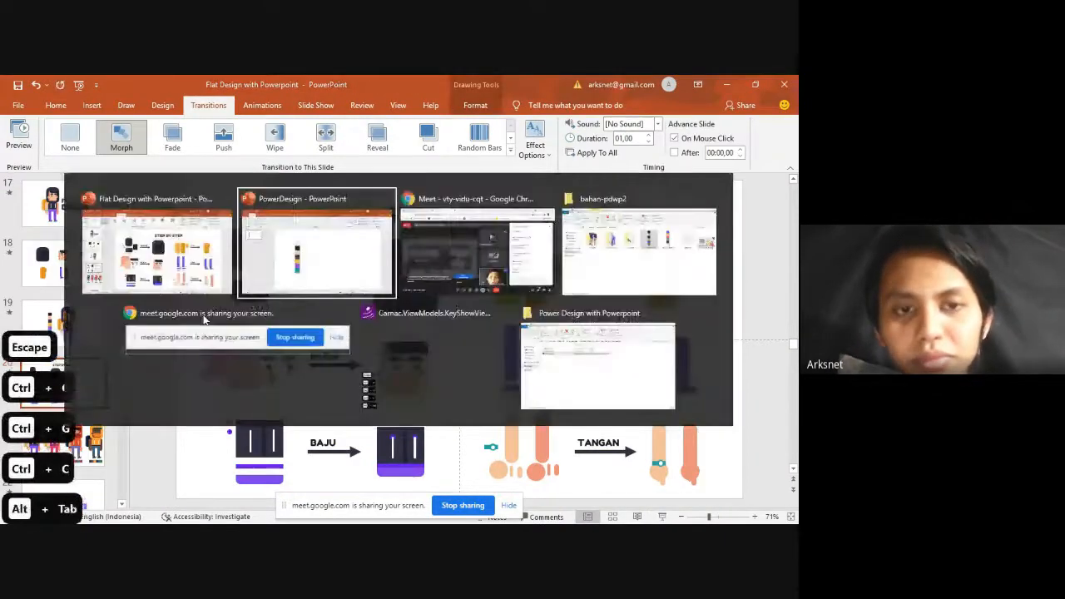
pyautogui.hotkey('ctrl', 'v')
pyautogui.moveTo(245, 248); pyautogui.dragTo(639, 214)
pyautogui.click(530, 287)
pyautogui.click(615, 238)
pyautogui.click(539, 269)
pyautogui.click(616, 246)
pyautogui.click(508, 288)
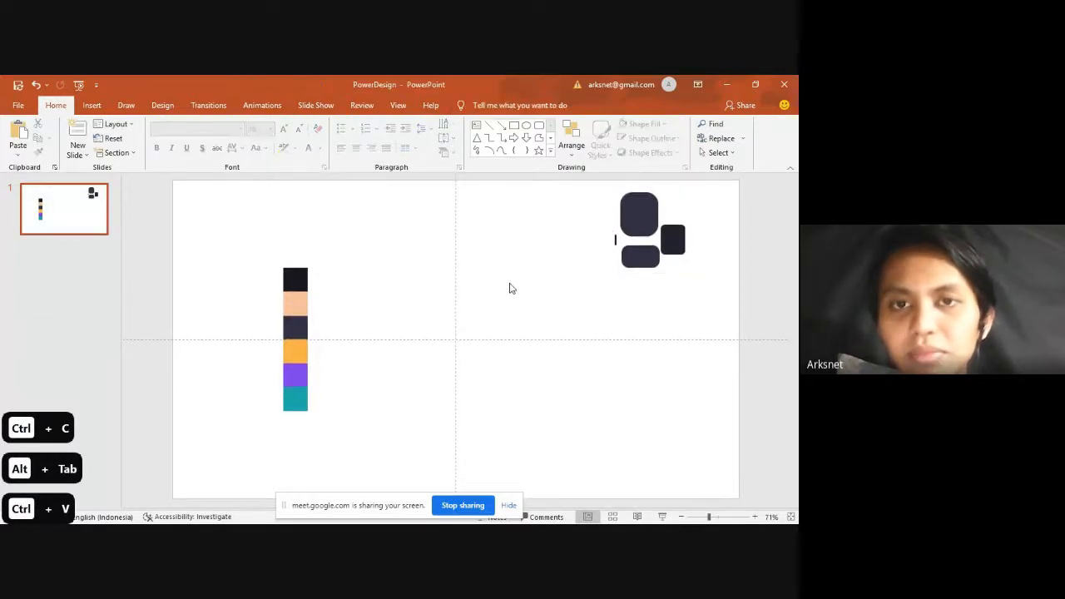
pyautogui.moveTo(303, 322); pyautogui.dragTo(214, 291)
pyautogui.click(317, 271)
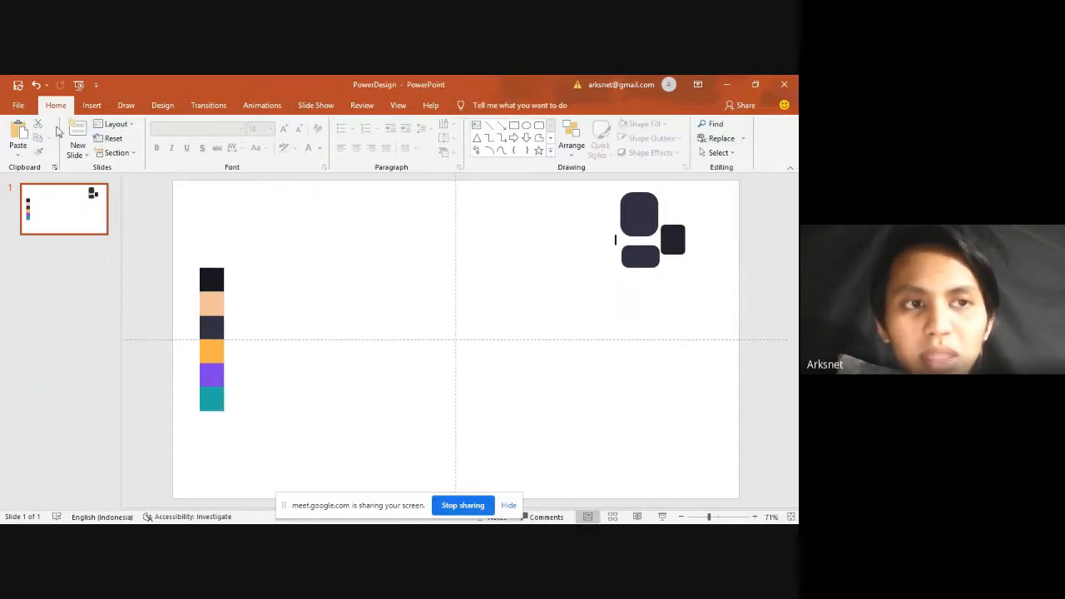
pyautogui.click(81, 156)
pyautogui.click(426, 201)
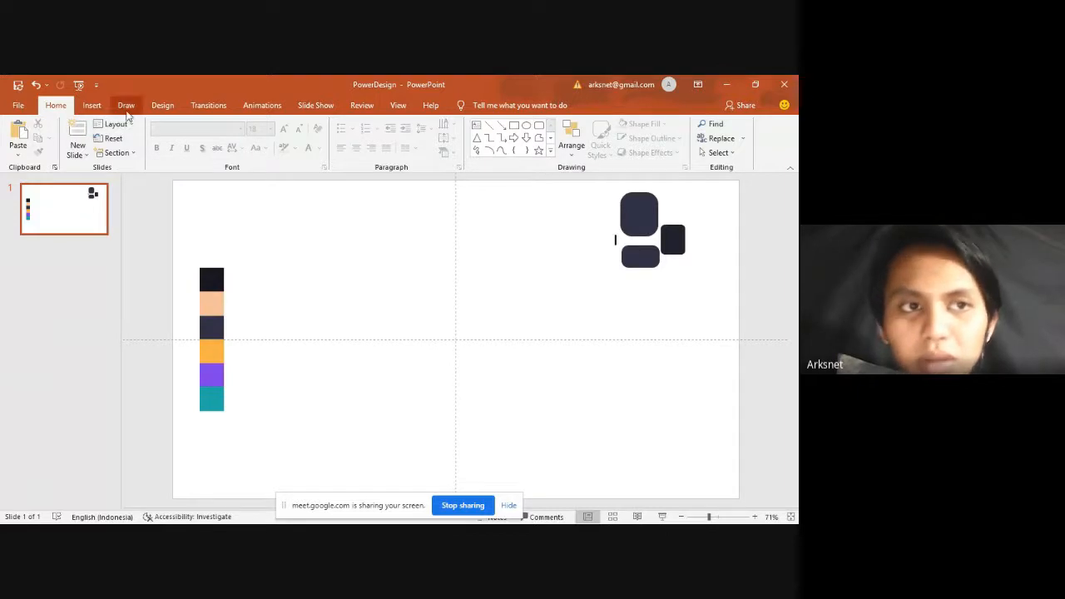
pyautogui.click(550, 153)
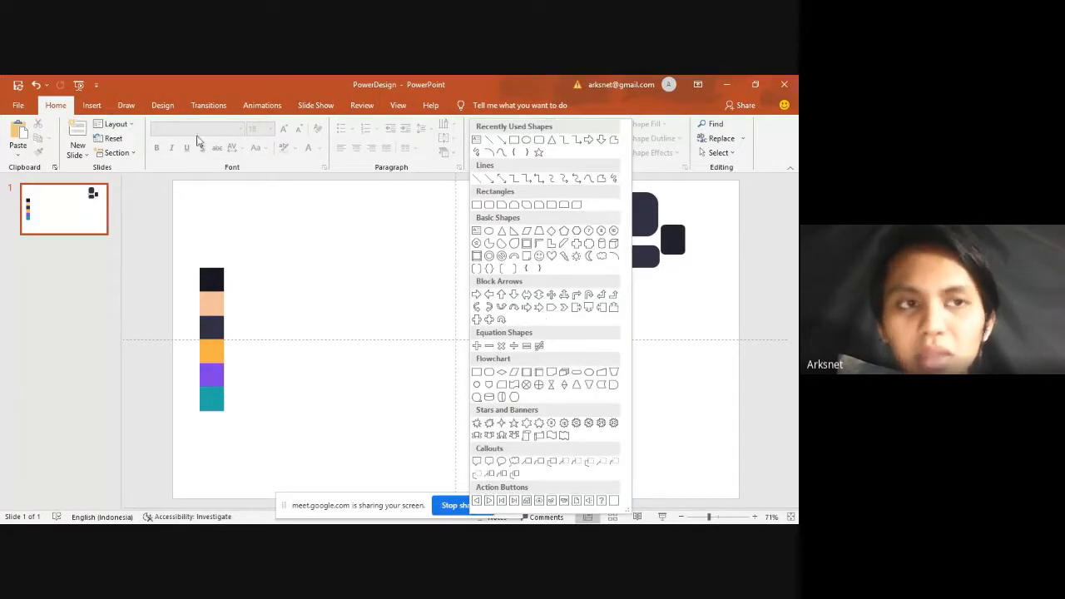
pyautogui.click(98, 107)
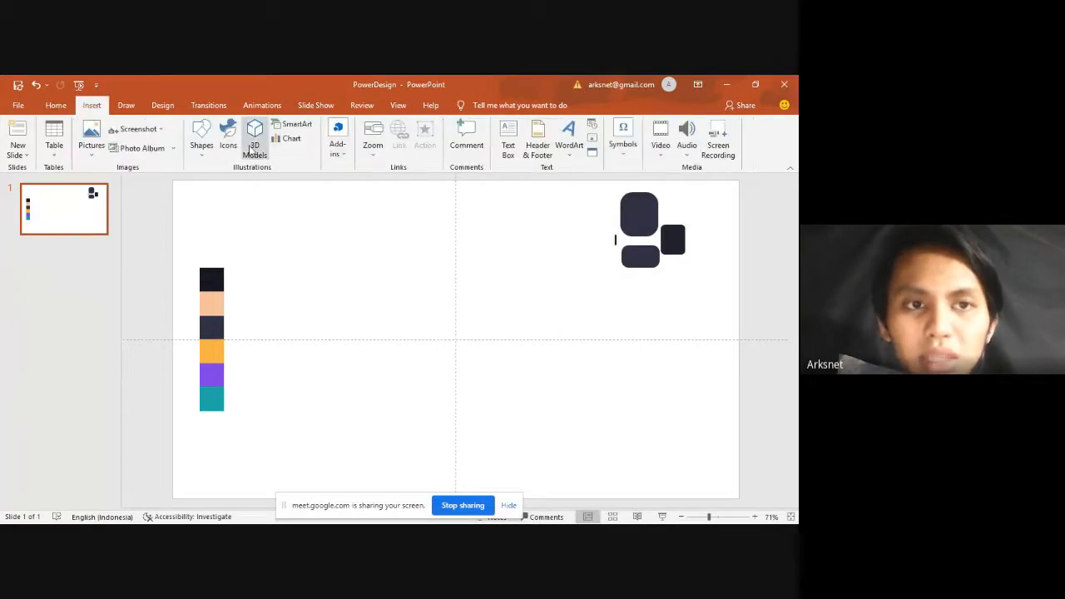
pyautogui.click(199, 150)
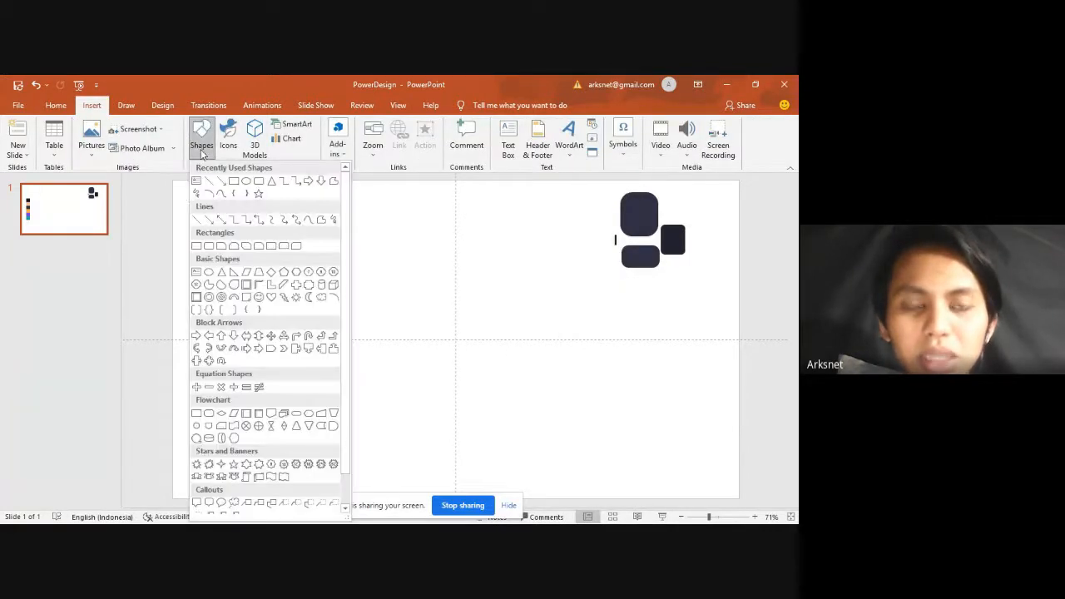
pyautogui.click(66, 107)
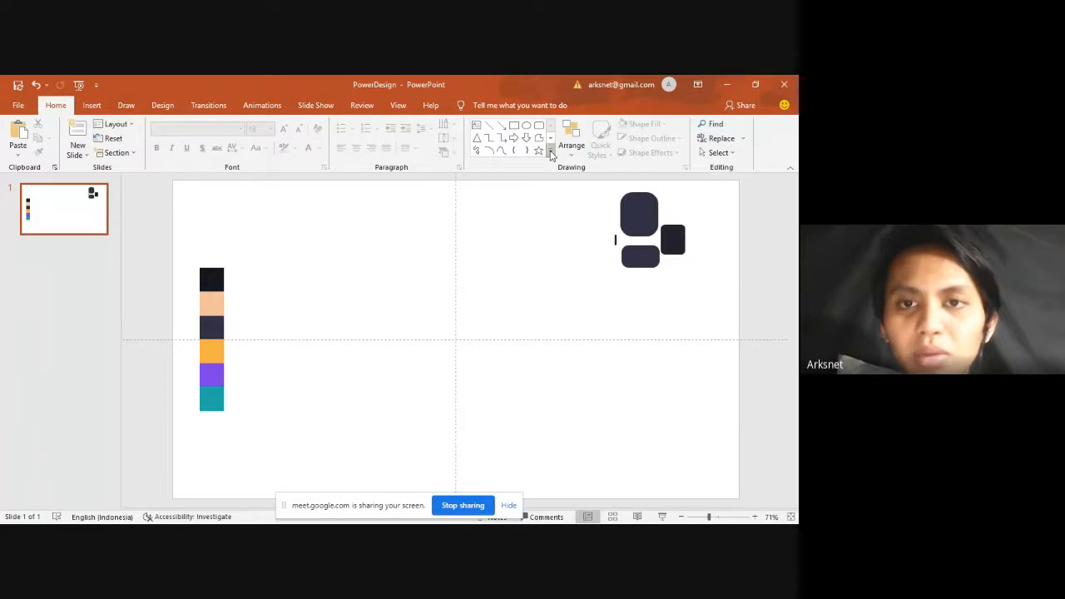
pyautogui.click(550, 150)
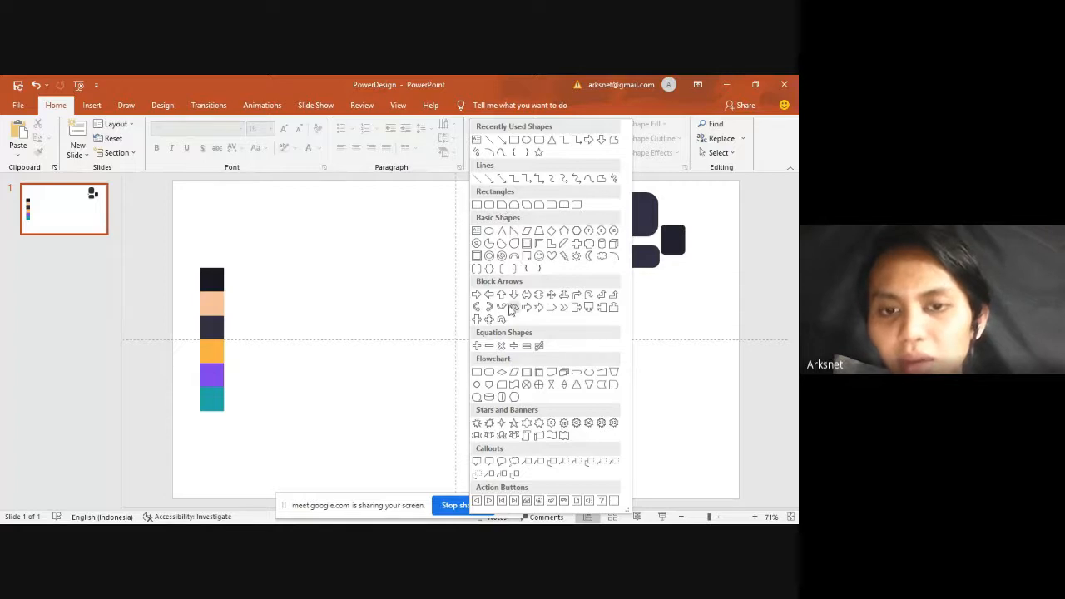
pyautogui.click(501, 205)
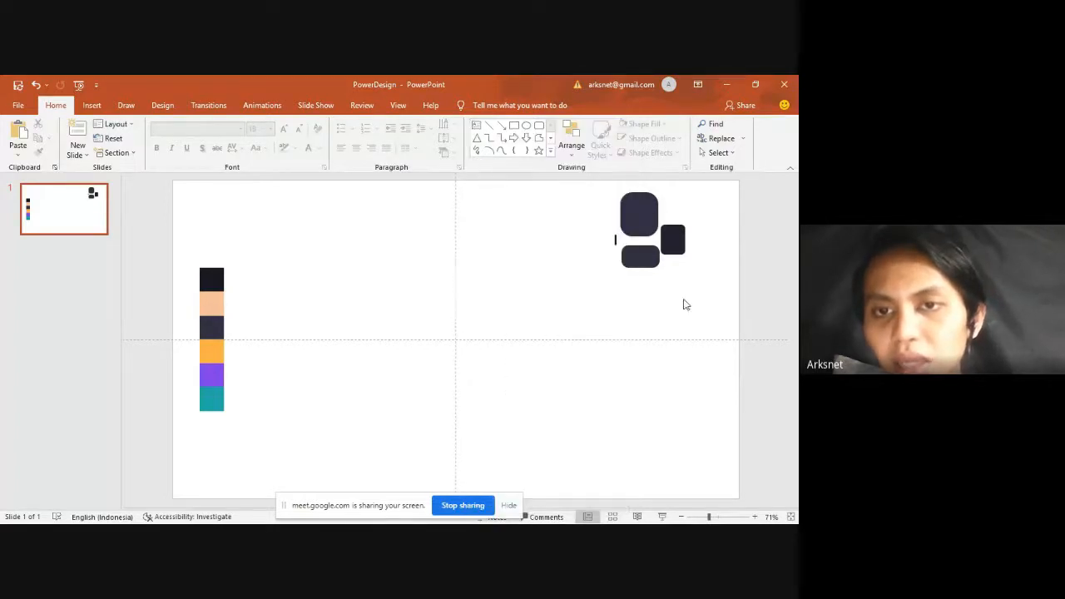
pyautogui.click(629, 234)
pyautogui.click(490, 241)
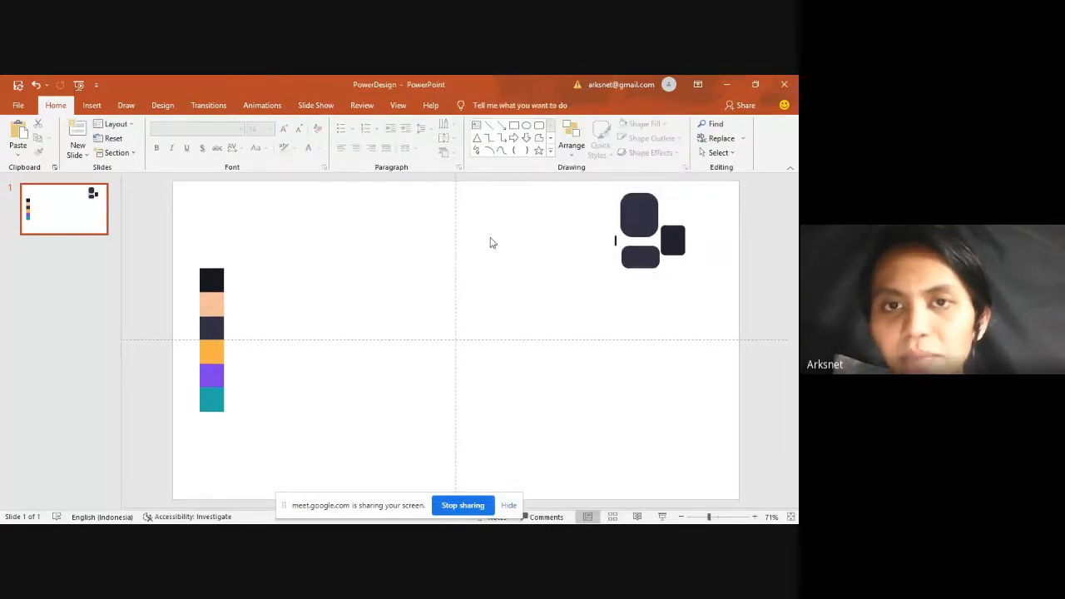
# Draw a rounded-corner rectangle about 4.67 cm high and 4.33 cm wide, centred on the slide's guides.
pyautogui.click(549, 154)
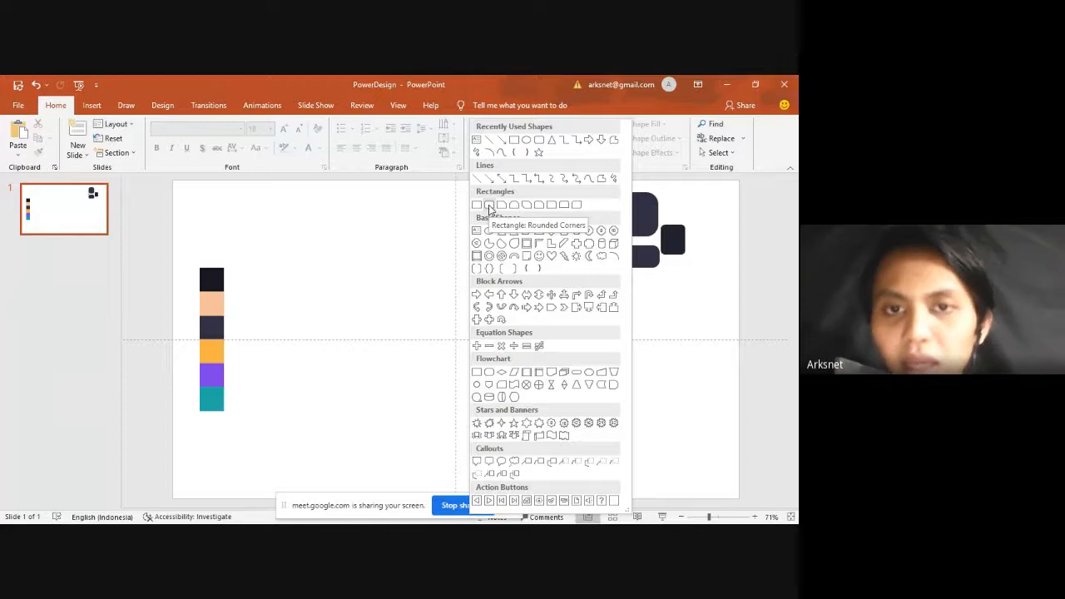
pyautogui.click(490, 206)
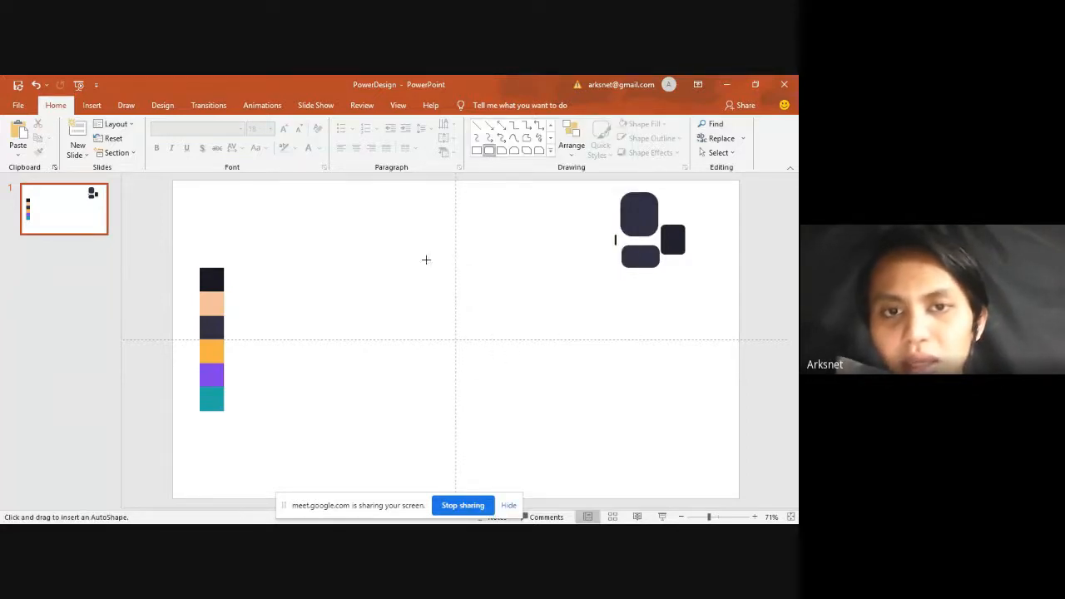
pyautogui.moveTo(363, 284)
pyautogui.mouseDown()
pyautogui.moveTo(413, 340)
pyautogui.moveTo(416, 363)
pyautogui.moveTo(462, 324)
pyautogui.moveTo(494, 316)
pyautogui.moveTo(474, 317)
pyautogui.moveTo(478, 341)
pyautogui.mouseUp()
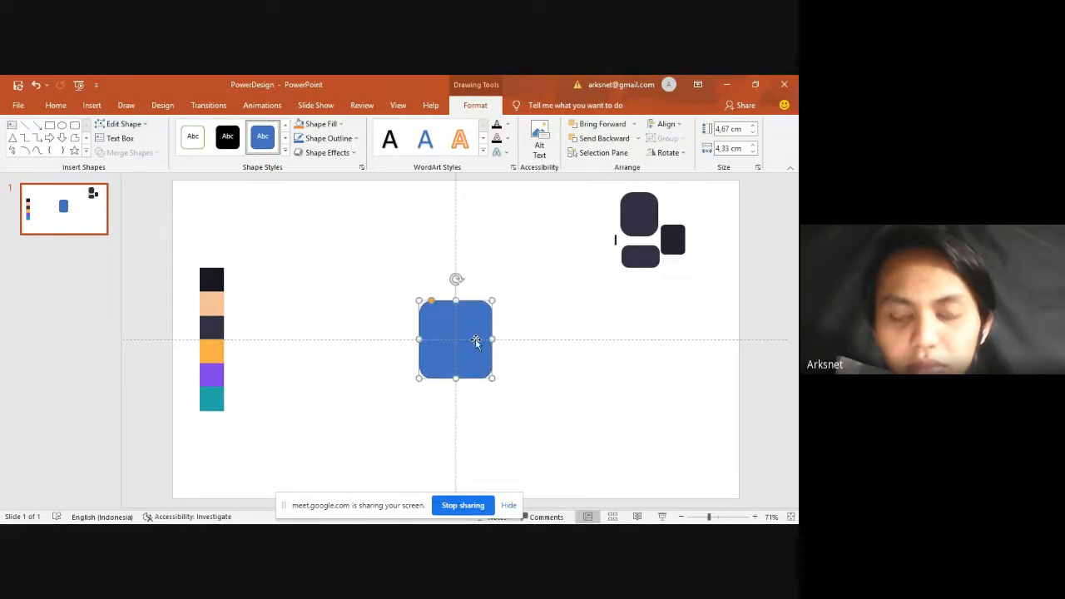
pyautogui.click(514, 291)
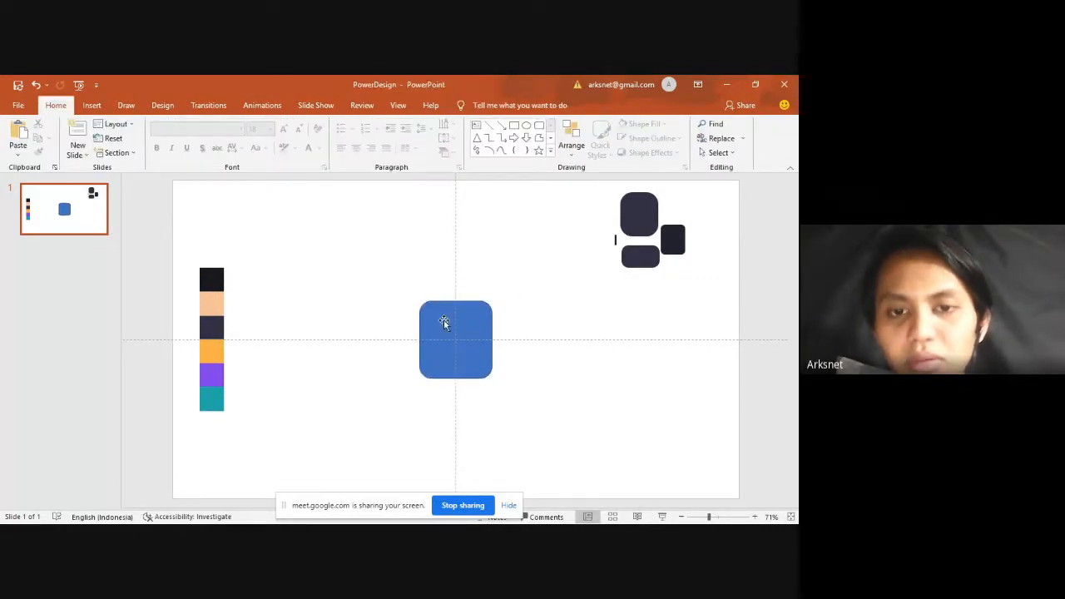
pyautogui.click(491, 311)
pyautogui.click(499, 283)
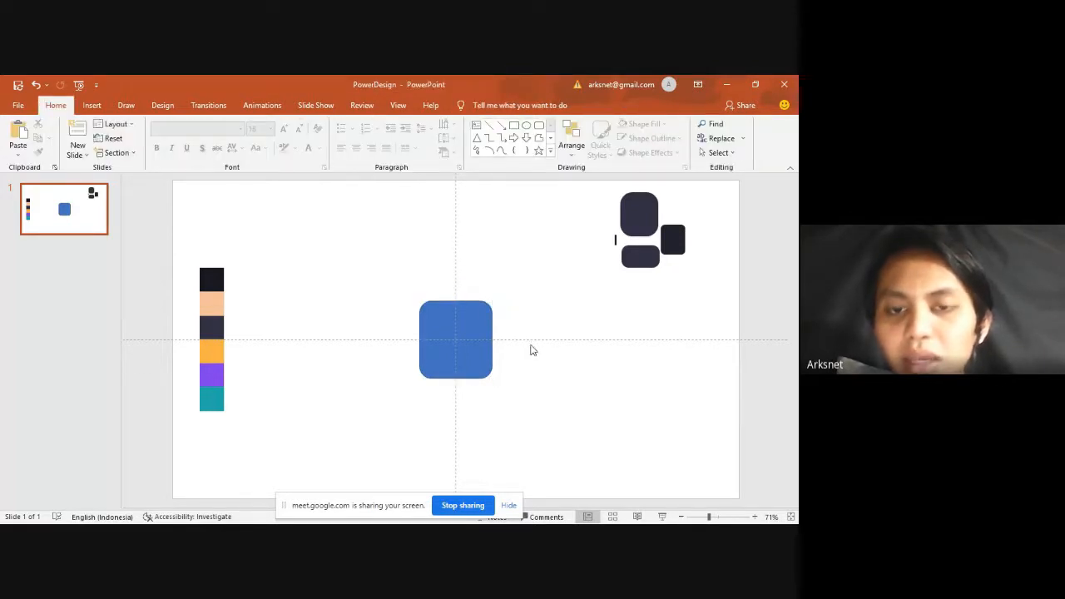
# Turn the slide's guides off and back on to compare the rectangle's placement with and without them.
pyautogui.click(398, 106)
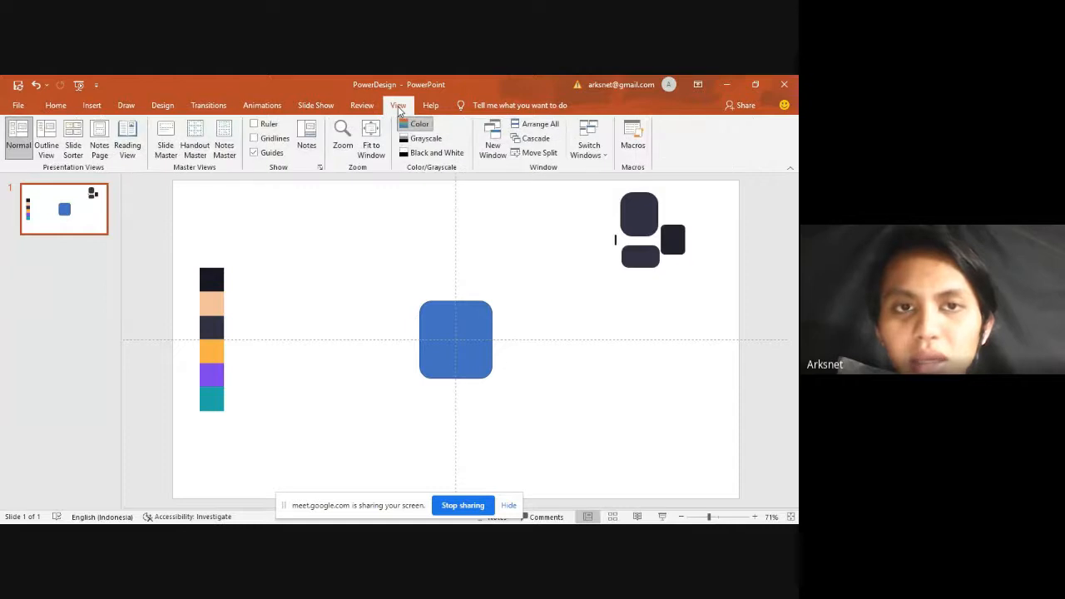
pyautogui.click(265, 154)
pyautogui.click(264, 154)
pyautogui.click(478, 325)
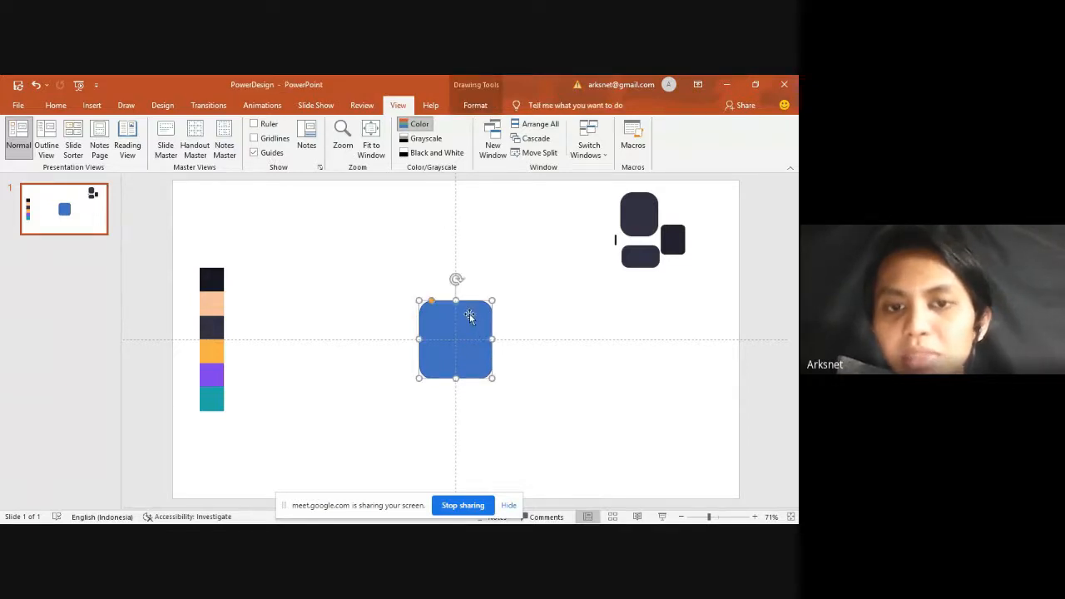
pyautogui.click(504, 274)
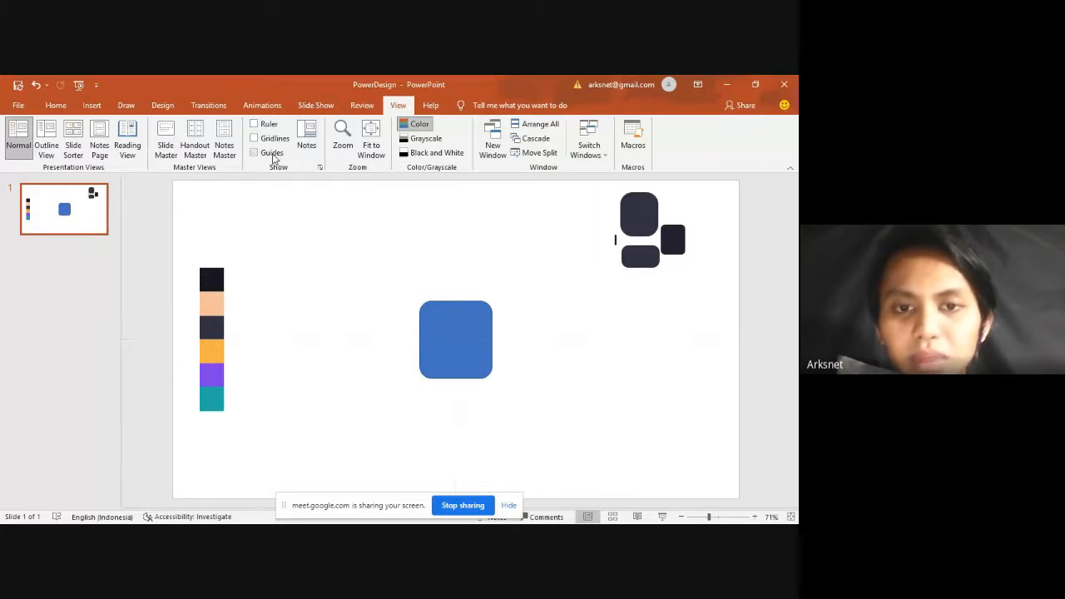
pyautogui.click(271, 153)
pyautogui.click(453, 309)
pyautogui.click(513, 284)
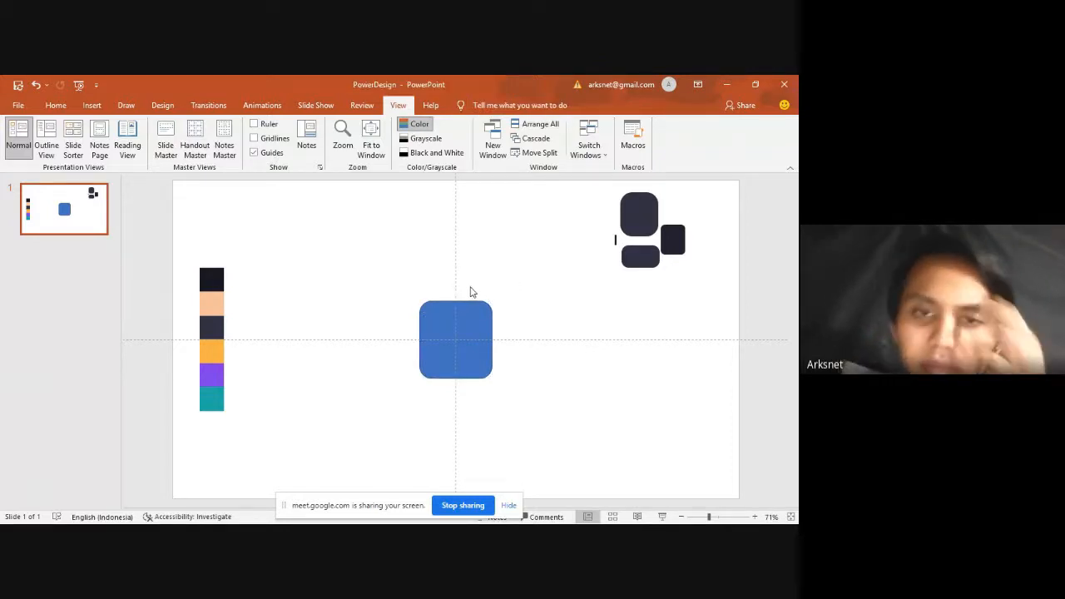
# Enlarge the centred rounded rectangle to about 11.29 cm high and 10.48 cm wide, and increase its corner rounding.
pyautogui.click(459, 319)
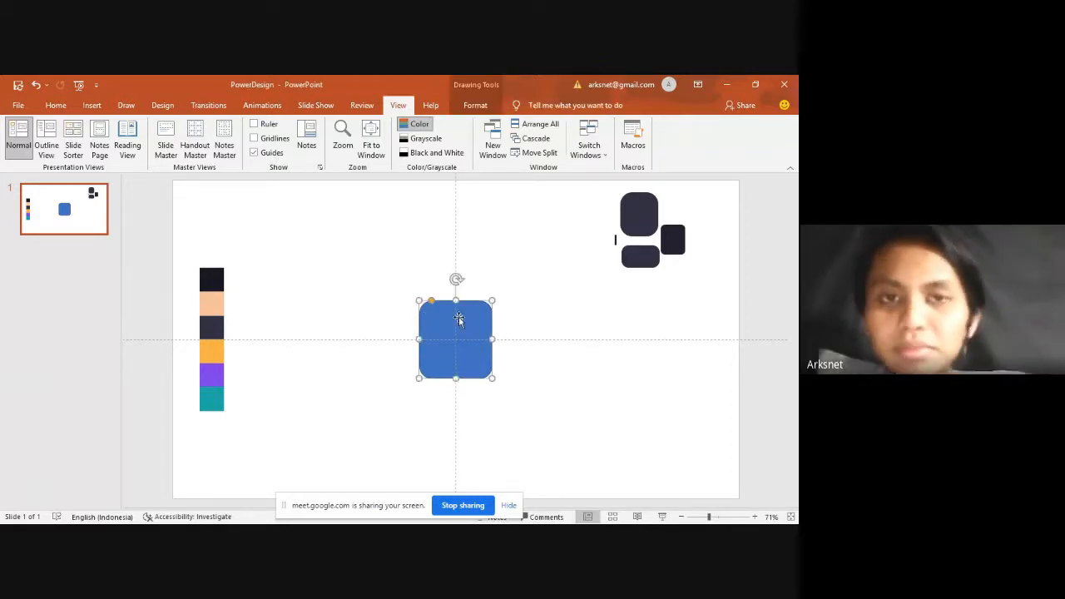
pyautogui.click(482, 264)
pyautogui.click(465, 323)
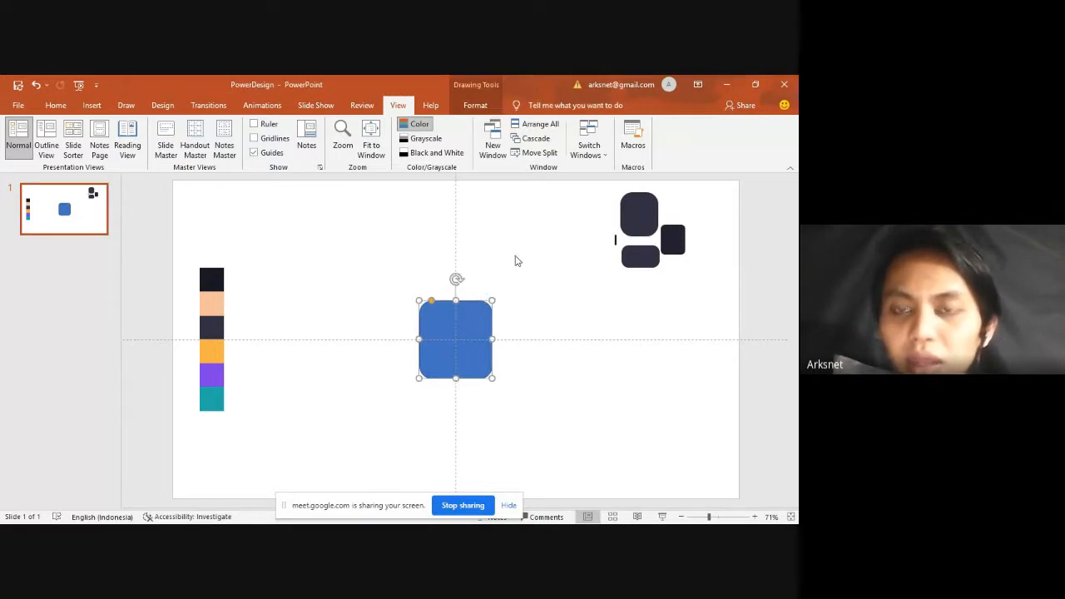
pyautogui.scroll(5, 431, 302)
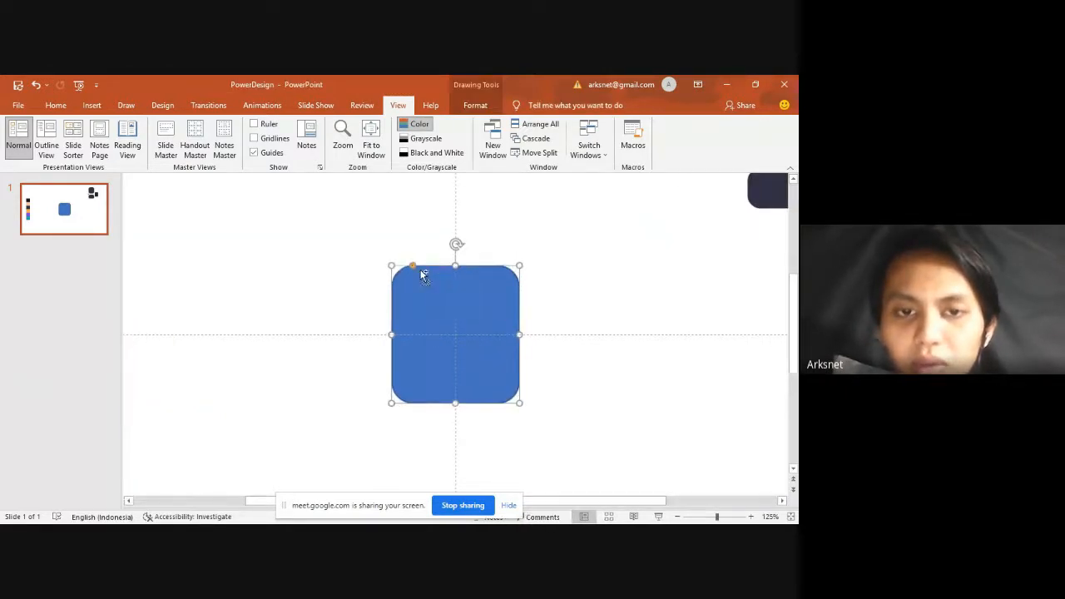
pyautogui.moveTo(414, 267); pyautogui.dragTo(532, 251)
pyautogui.scroll(-5, 453, 293)
pyautogui.scroll(-3, 512, 281)
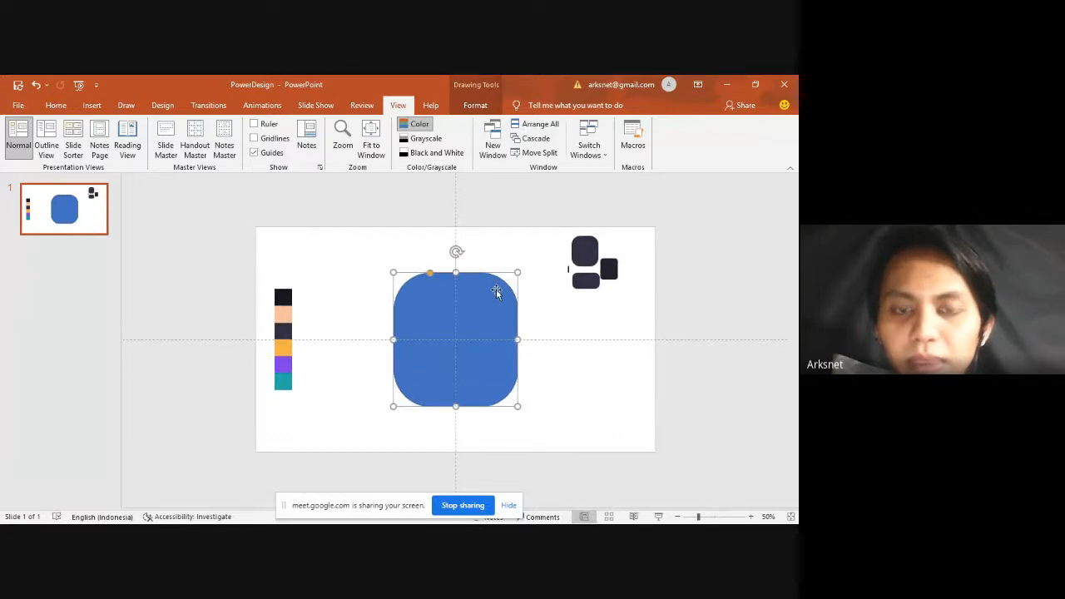
pyautogui.click(544, 309)
pyautogui.click(505, 321)
# Check the in-call messages in the Google Meet window and return to the PowerPoint slide.
pyautogui.hotkey('alt', 'Tab')
pyautogui.hotkey('alt', 'Tab')
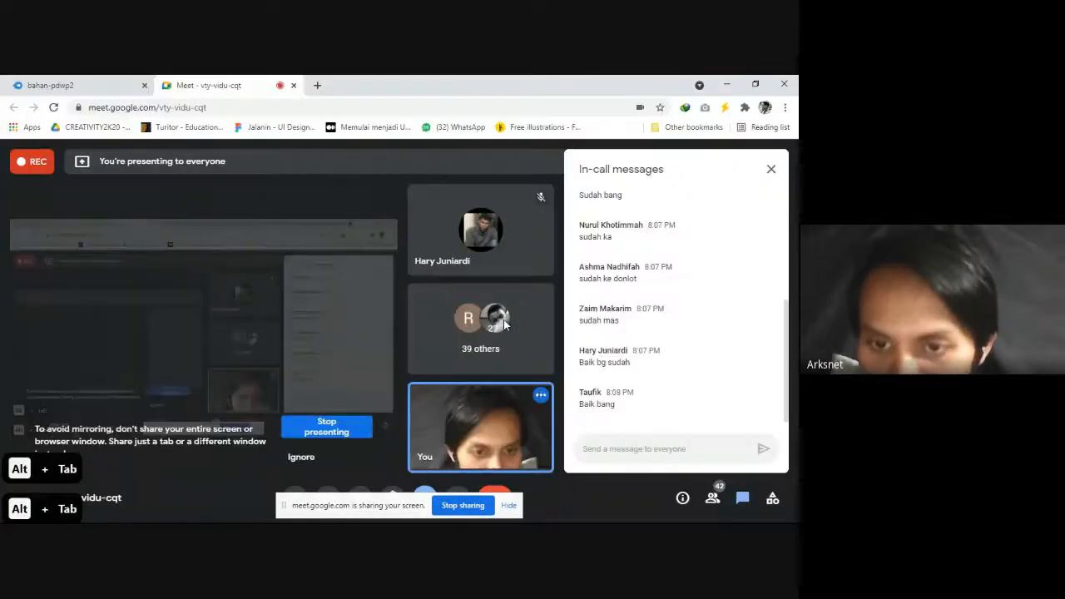
pyautogui.hotkey('alt', 'Tab')
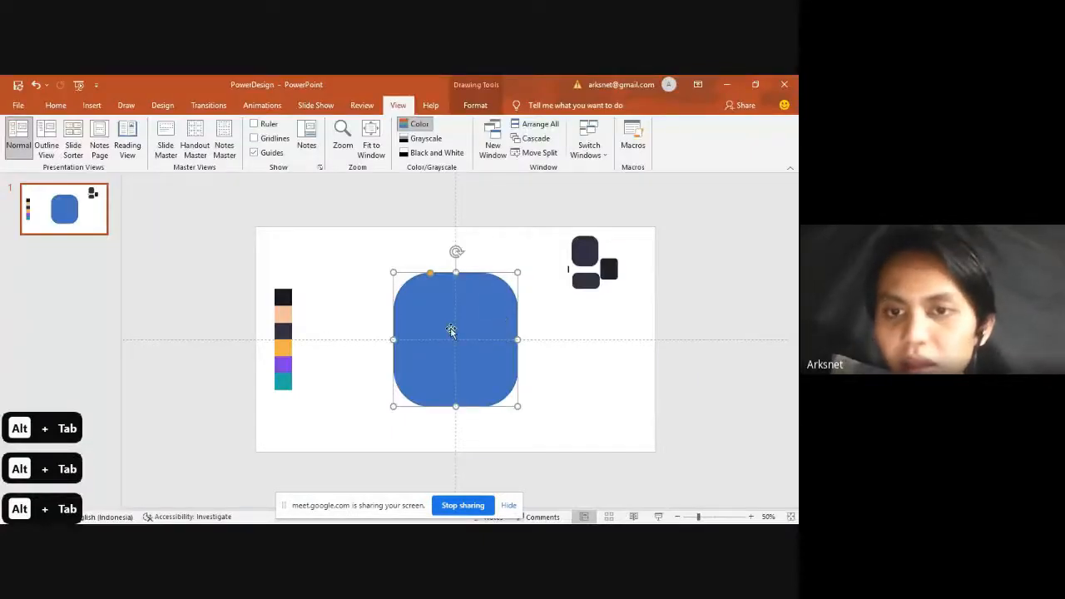
# Fill the rounded rectangle with the palette's third swatch, dark navy, using the Eyedropper.
pyautogui.click(484, 107)
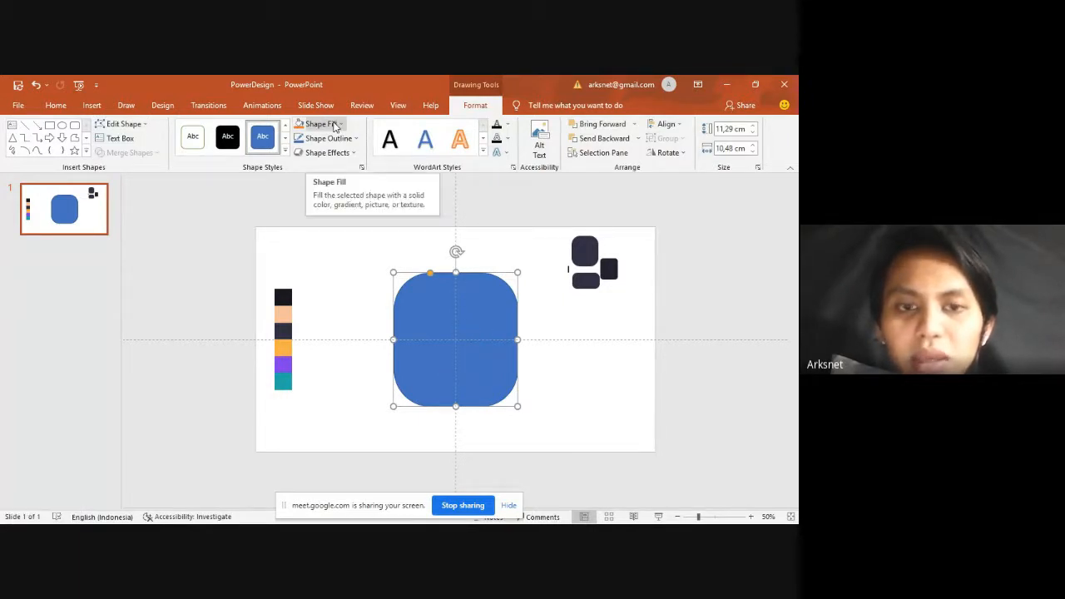
pyautogui.click(328, 134)
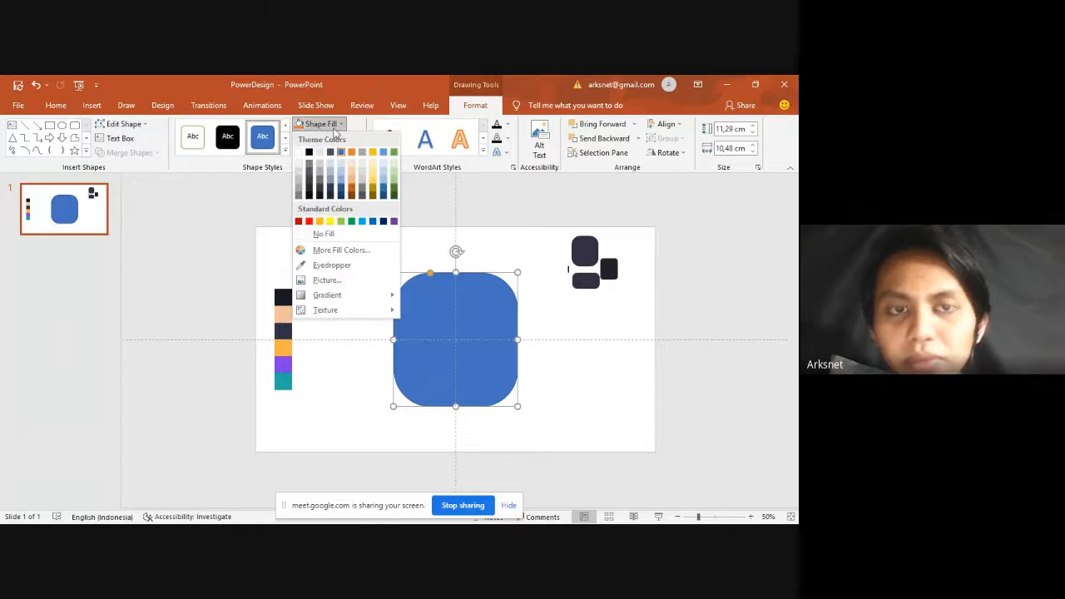
pyautogui.click(333, 265)
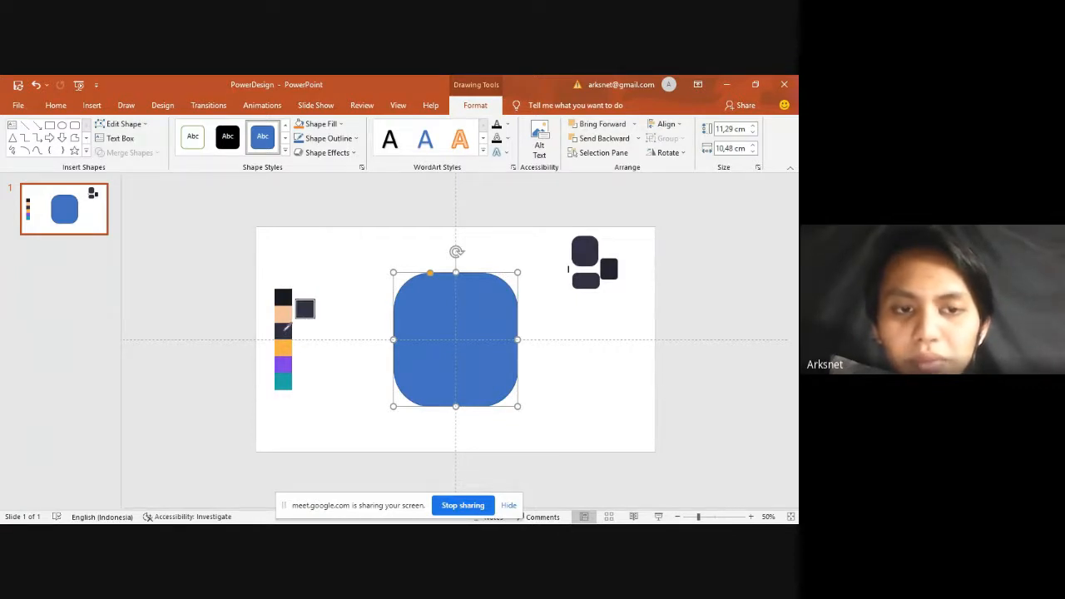
pyautogui.scroll(6, 286, 330)
pyautogui.scroll(-3, 208, 339)
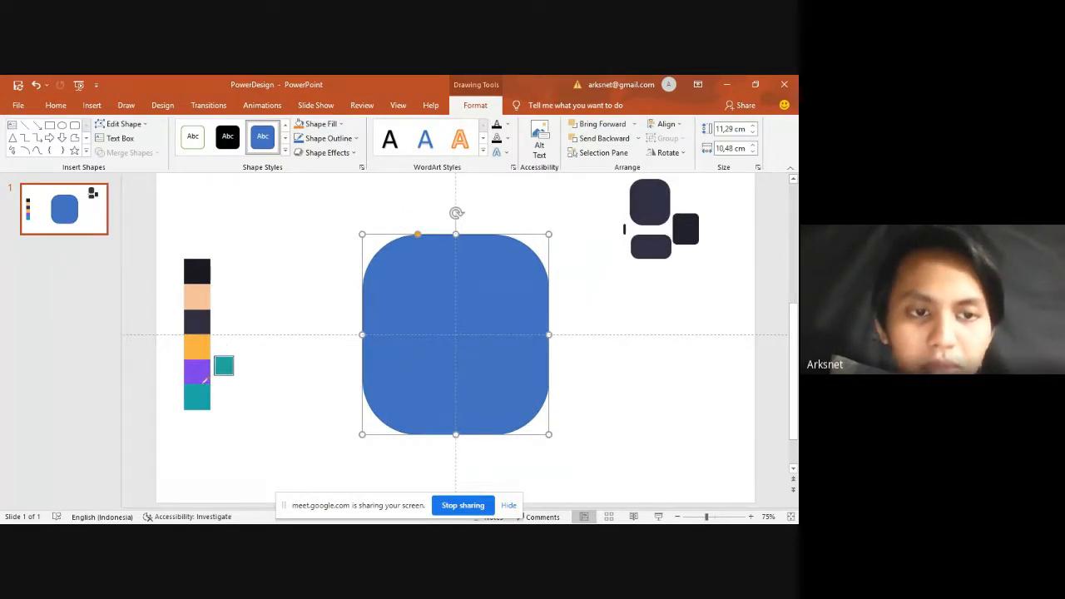
pyautogui.click(200, 321)
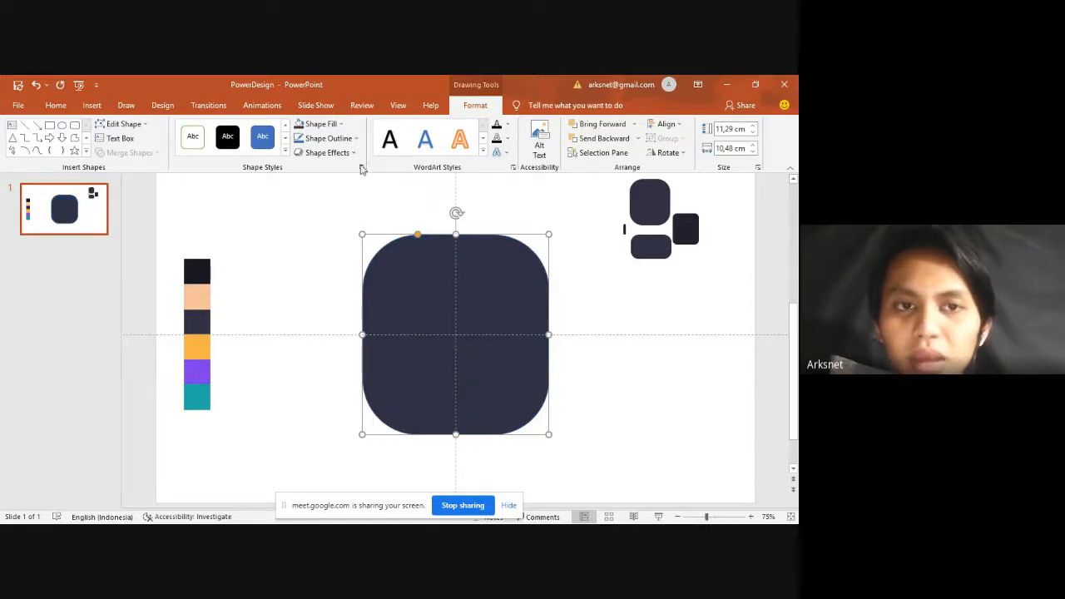
# Try the palette's orange as the shape's fill, and sample the dark navy swatch again to restore it.
pyautogui.click(323, 124)
pyautogui.click(331, 289)
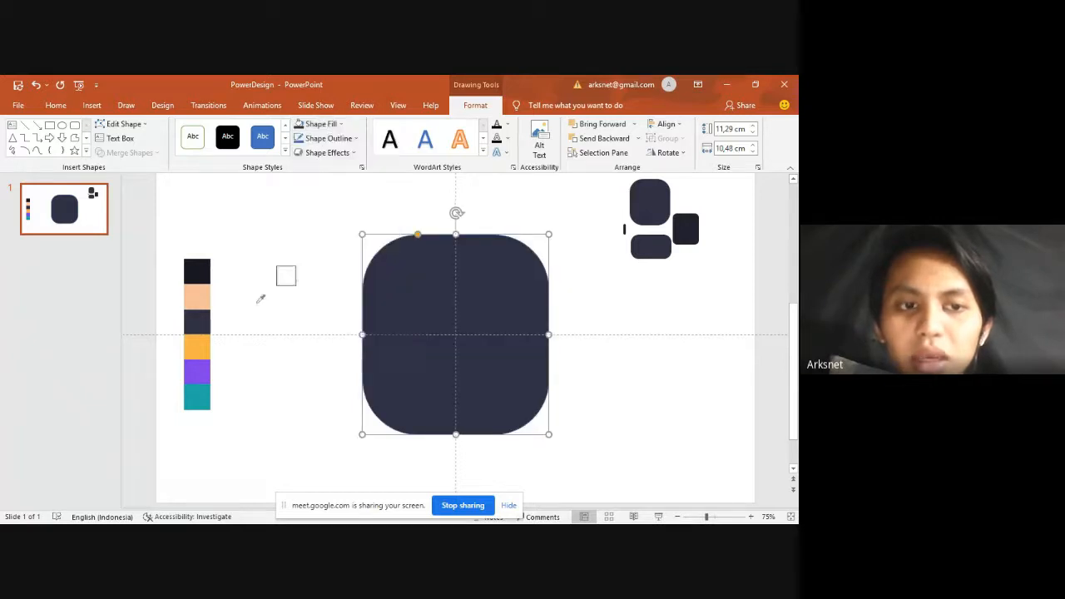
pyautogui.click(204, 348)
pyautogui.click(333, 124)
pyautogui.click(359, 294)
pyautogui.click(207, 321)
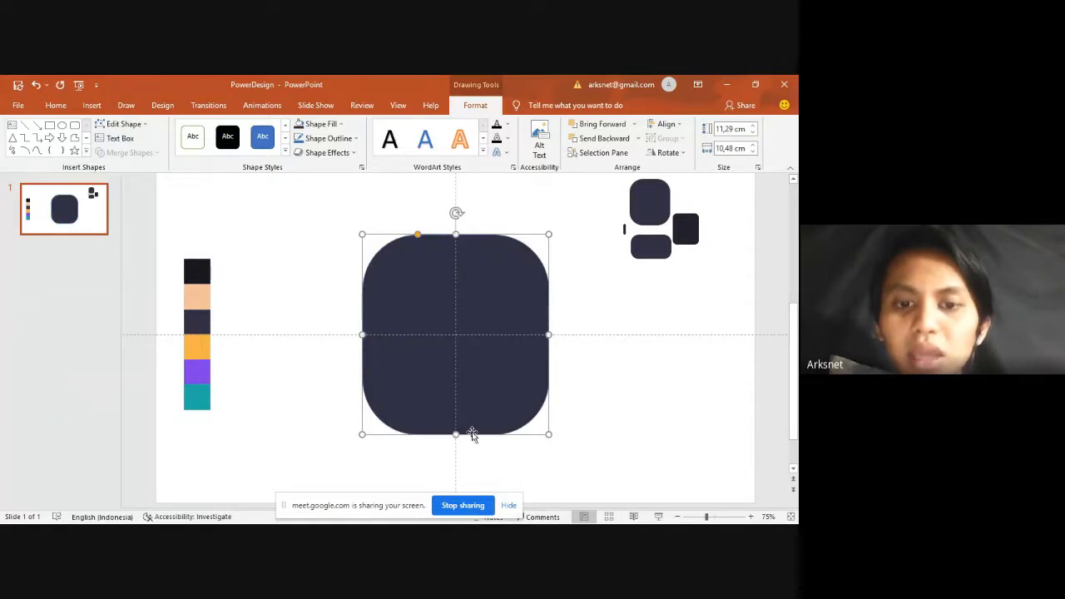
# Stretch the navy shape to about 12.39 cm high and try out a custom green fill for it.
pyautogui.moveTo(455, 433)
pyautogui.mouseDown()
pyautogui.moveTo(455, 451)
pyautogui.moveTo(454, 443)
pyautogui.mouseUp()
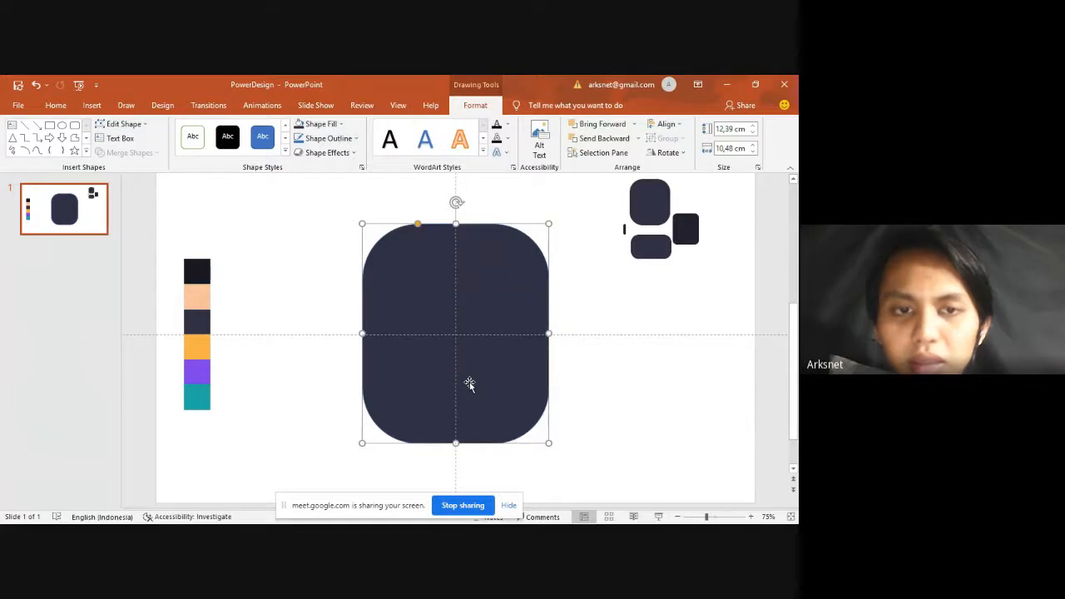
pyautogui.click(322, 124)
pyautogui.click(348, 282)
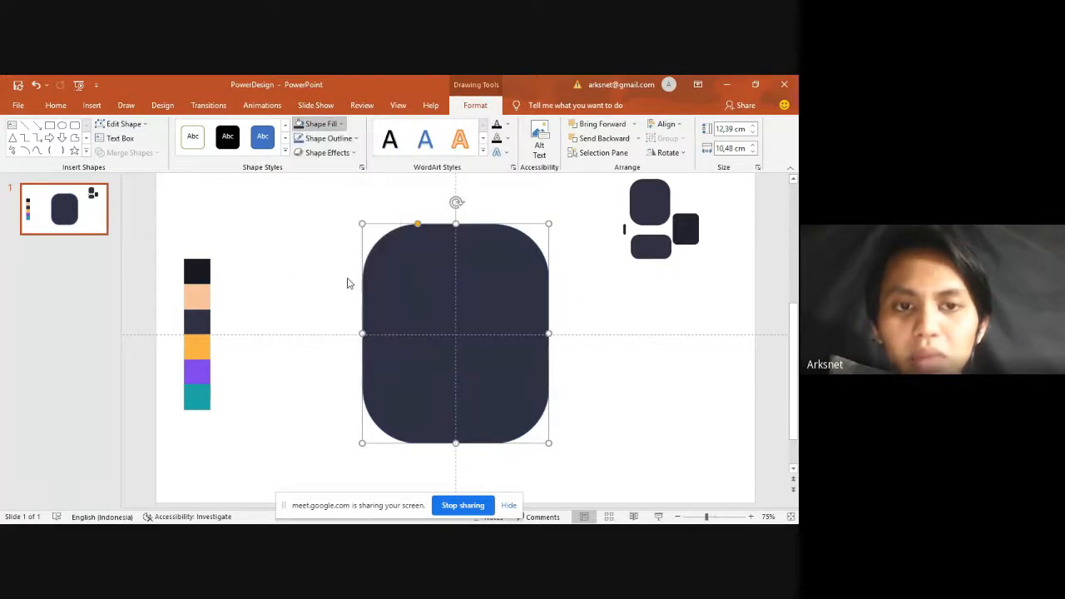
pyautogui.click(268, 345)
pyautogui.click(246, 314)
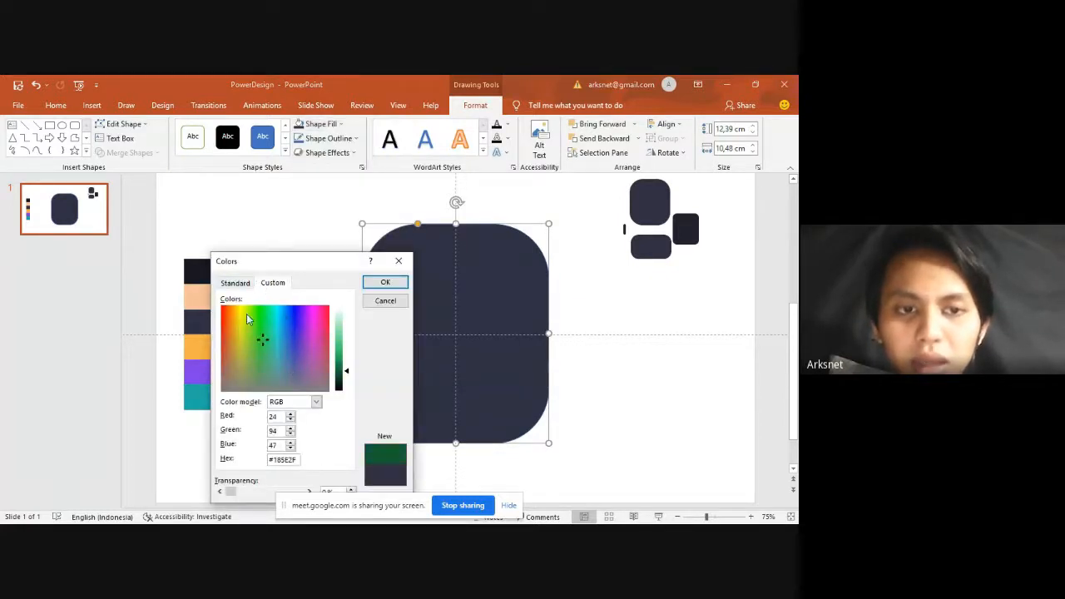
pyautogui.click(235, 283)
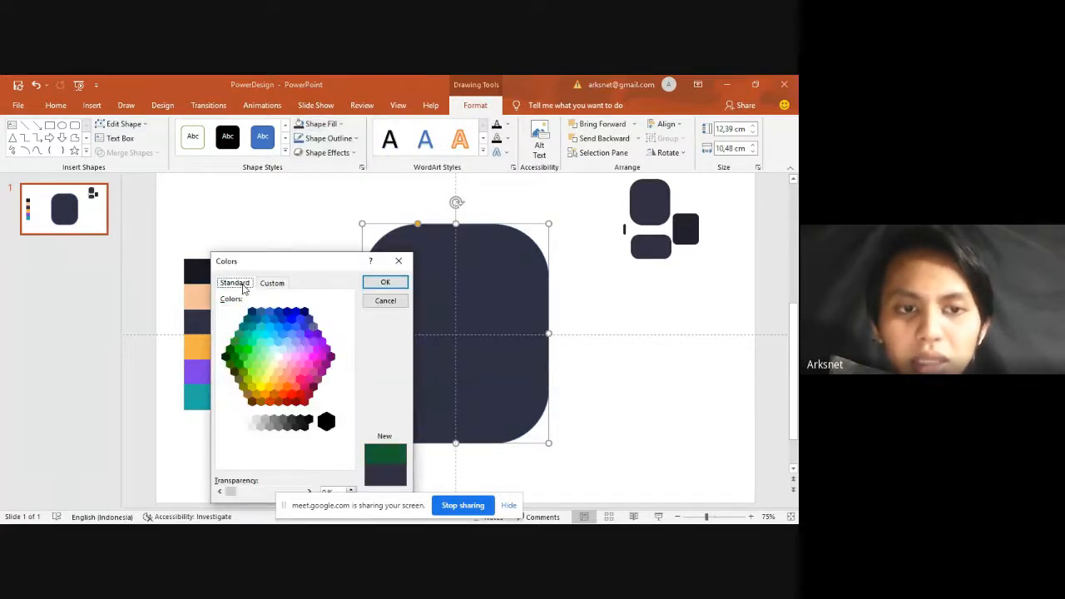
pyautogui.click(399, 260)
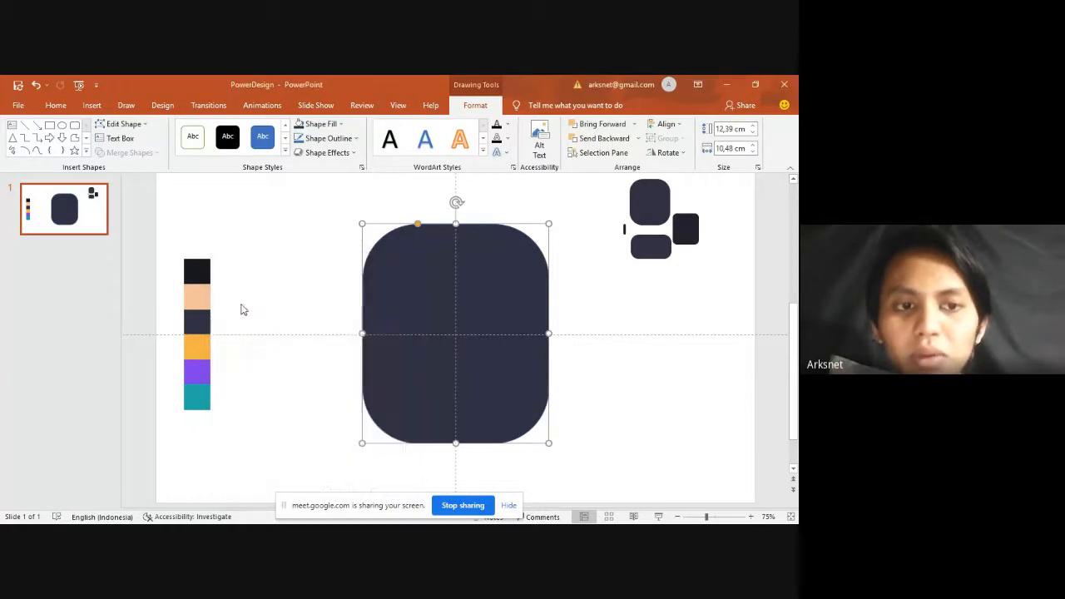
pyautogui.click(321, 124)
pyautogui.click(332, 290)
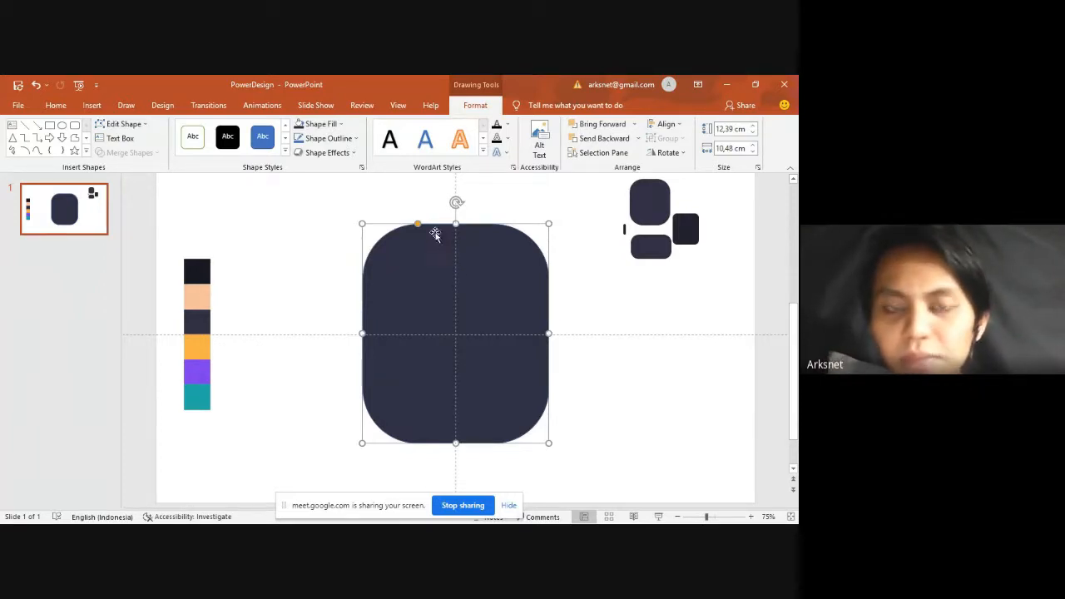
# Reduce the navy shape's height to about 11.77 cm and recentre it on the guides, comparing it with the reference shapes.
pyautogui.moveTo(456, 441); pyautogui.dragTo(460, 429)
pyautogui.moveTo(461, 375); pyautogui.dragTo(459, 386)
pyautogui.click(693, 228)
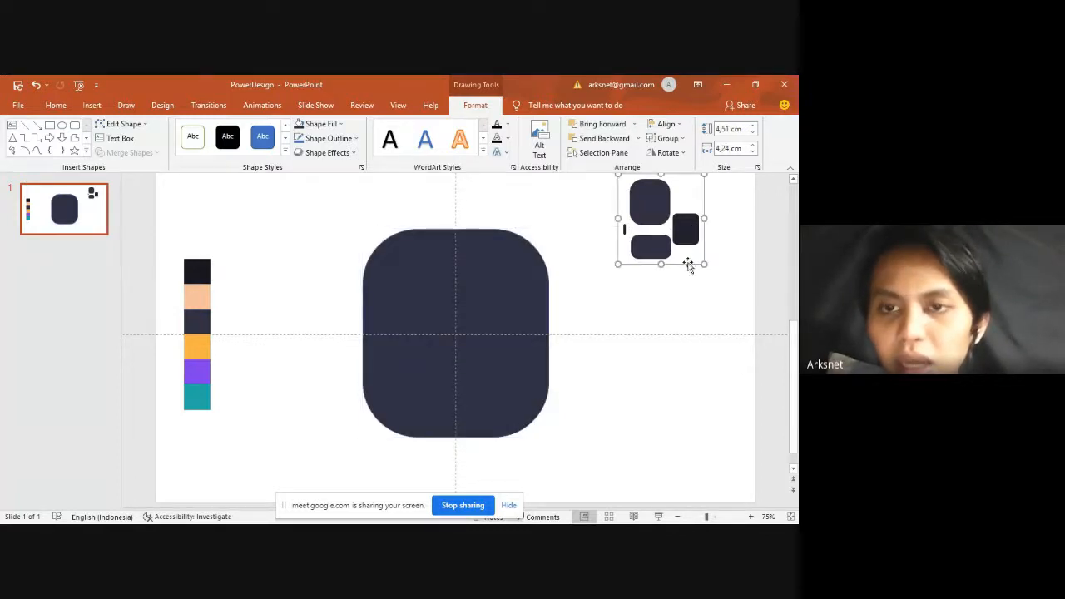
pyautogui.click(415, 340)
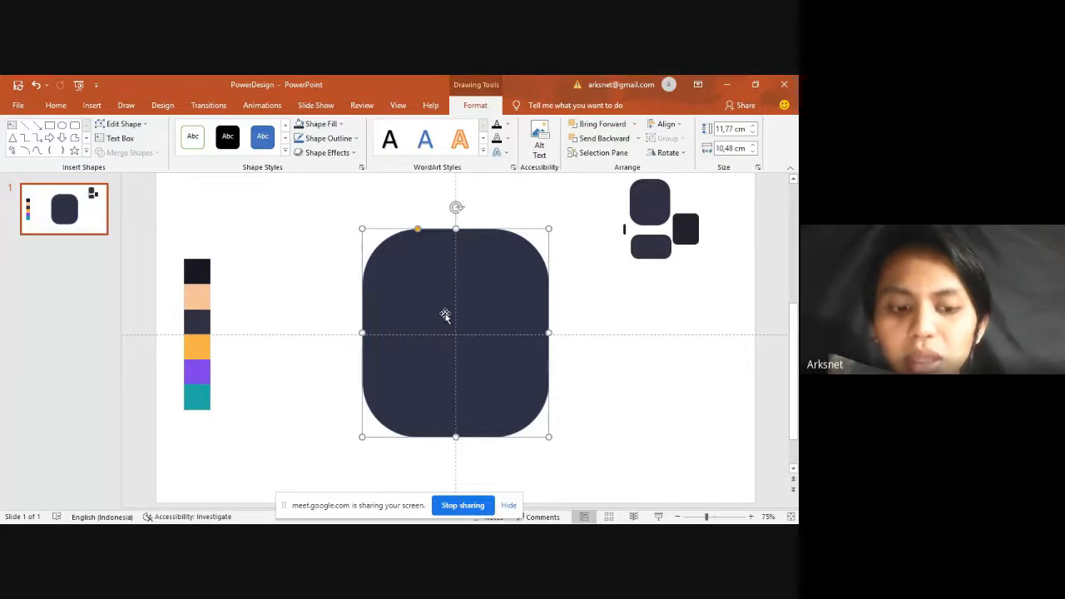
pyautogui.hotkey('ctrl', 'c')
pyautogui.hotkey('ctrl', 'v')
pyautogui.moveTo(460, 317); pyautogui.dragTo(602, 309)
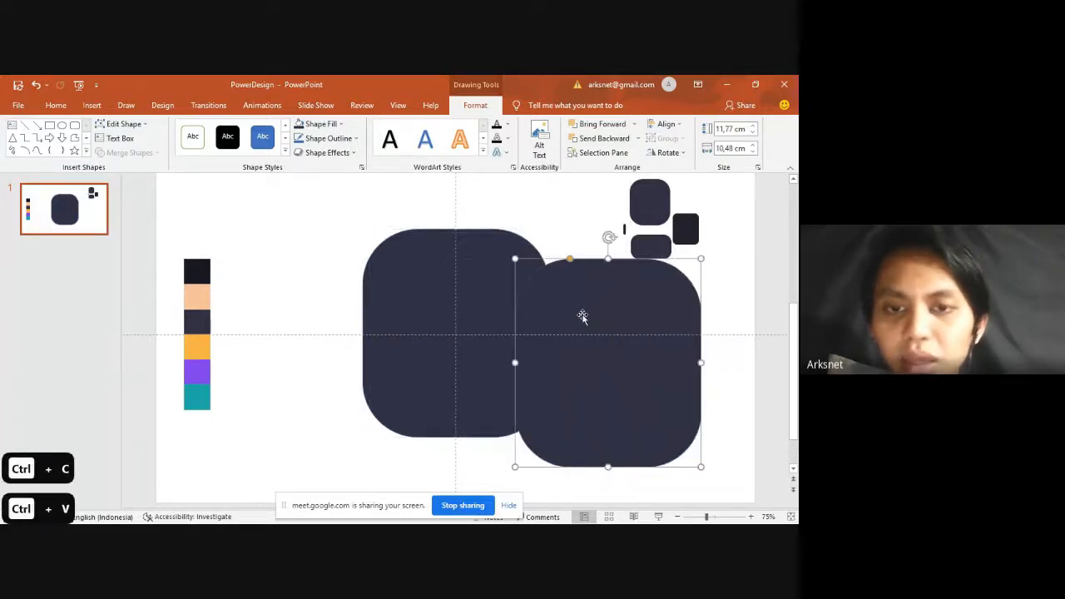
pyautogui.press('BackSpace')
# Try a standard yellow outline on the large navy shape, and set it to No Outline.
pyautogui.doubleClick(469, 309)
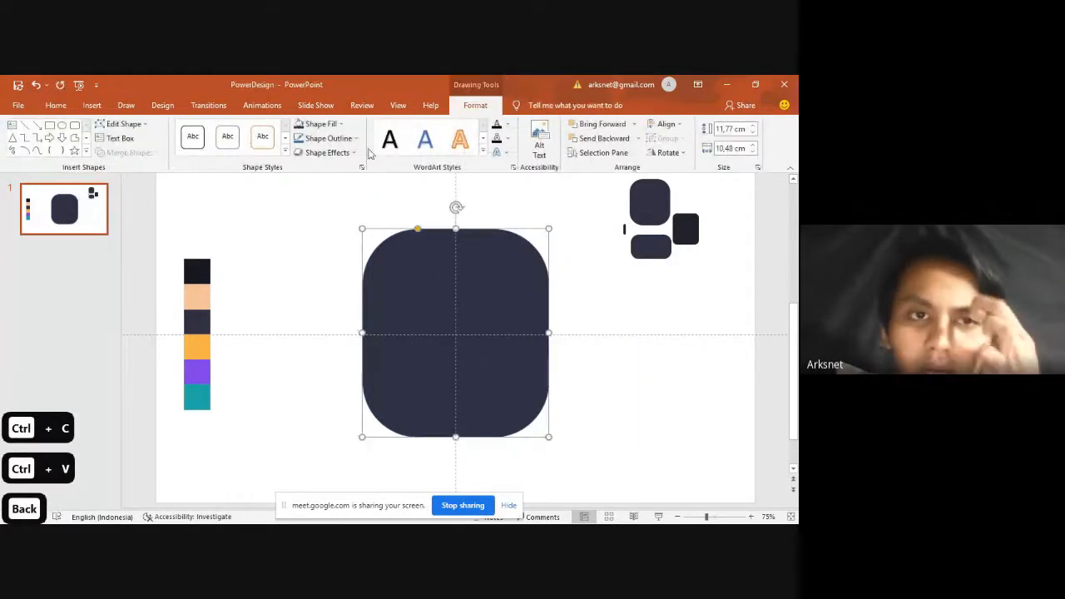
pyautogui.click(327, 138)
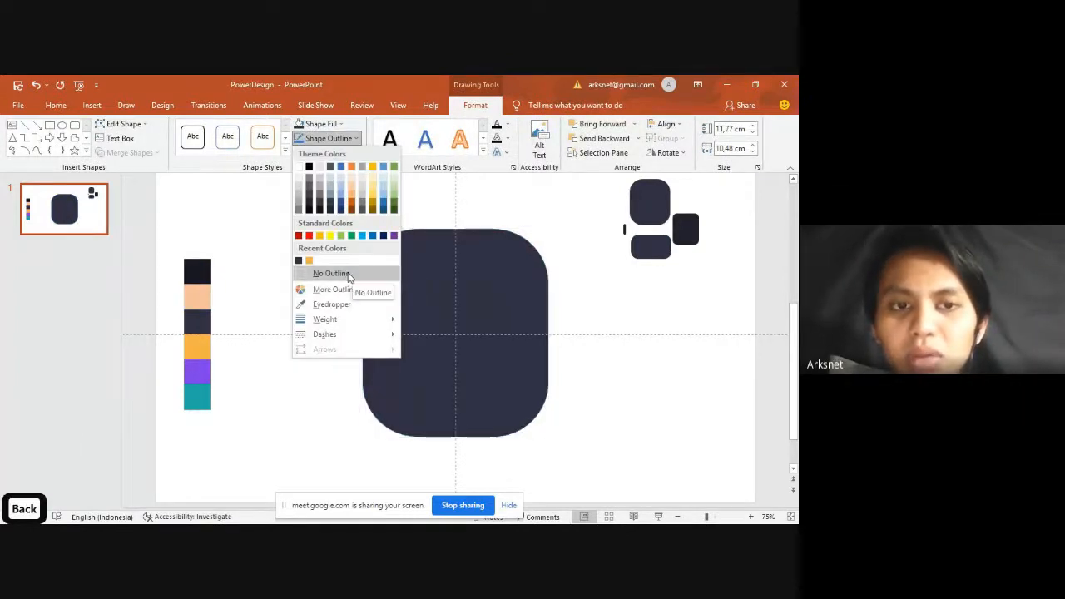
pyautogui.click(331, 235)
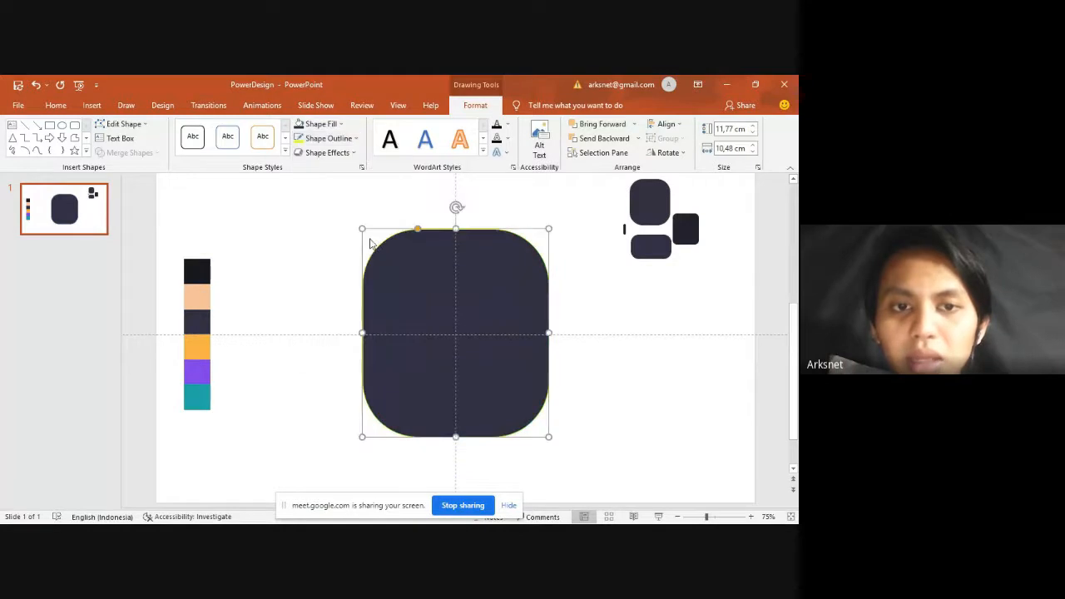
pyautogui.click(334, 140)
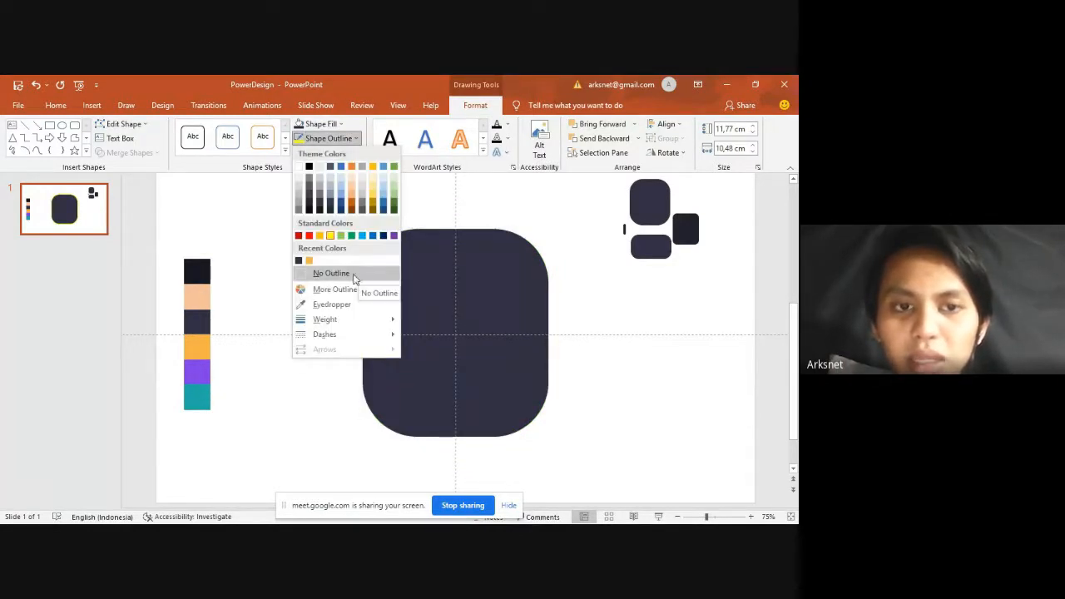
pyautogui.click(358, 275)
# Duplicate the navy shape, reduce the copy to about 6.71 by 3.4 cm with less corner rounding, and place it over the original's lower-left part.
pyautogui.click(451, 243)
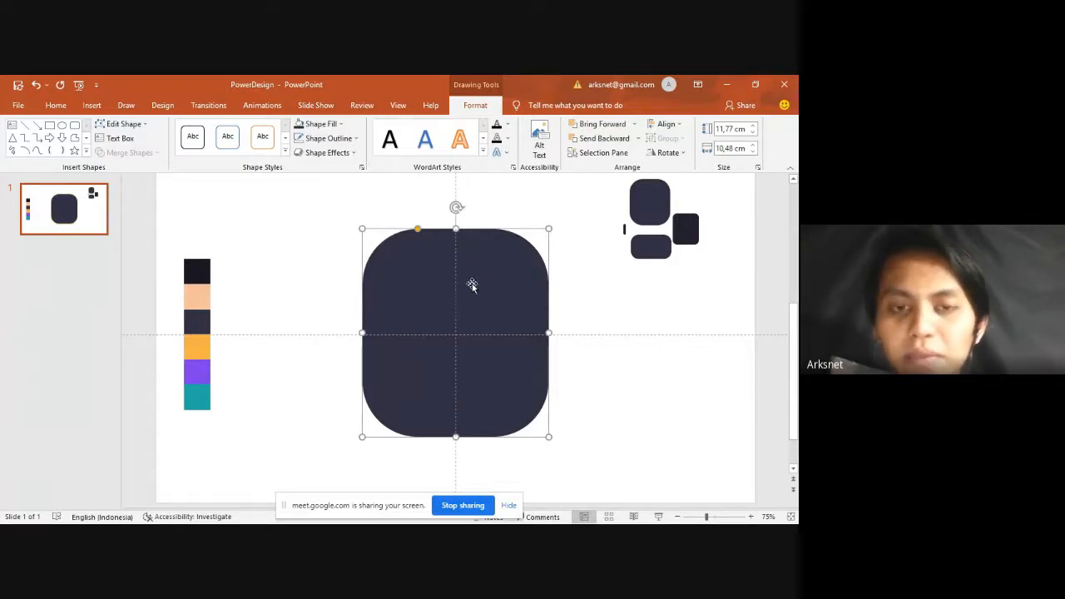
pyautogui.hotkey('ctrl', 'c')
pyautogui.hotkey('ctrl', 'v')
pyautogui.moveTo(464, 297); pyautogui.dragTo(634, 344)
pyautogui.moveTo(727, 280); pyautogui.dragTo(652, 329)
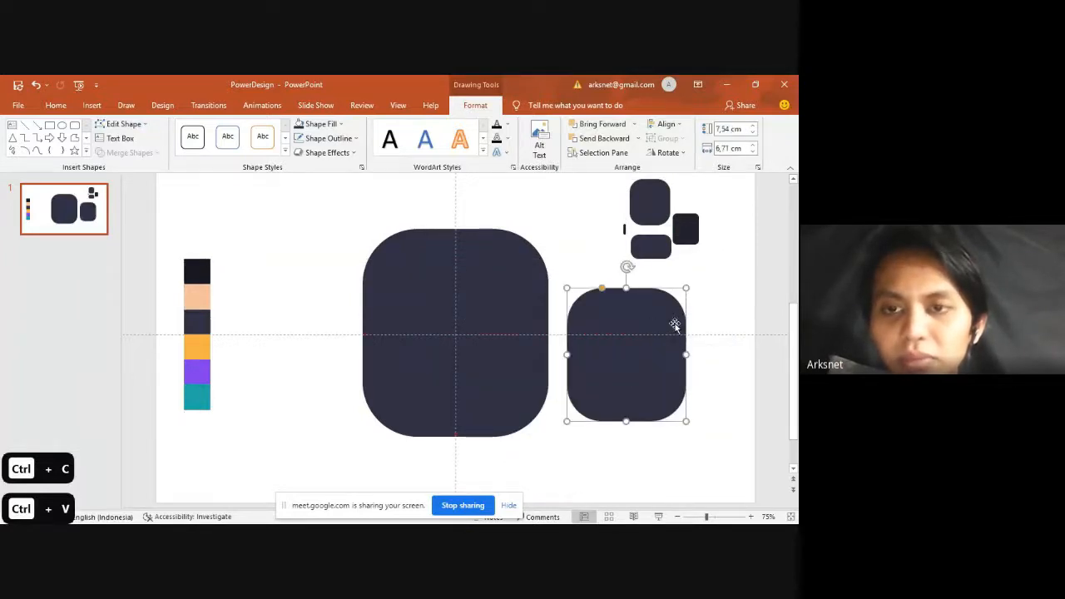
pyautogui.click(604, 294)
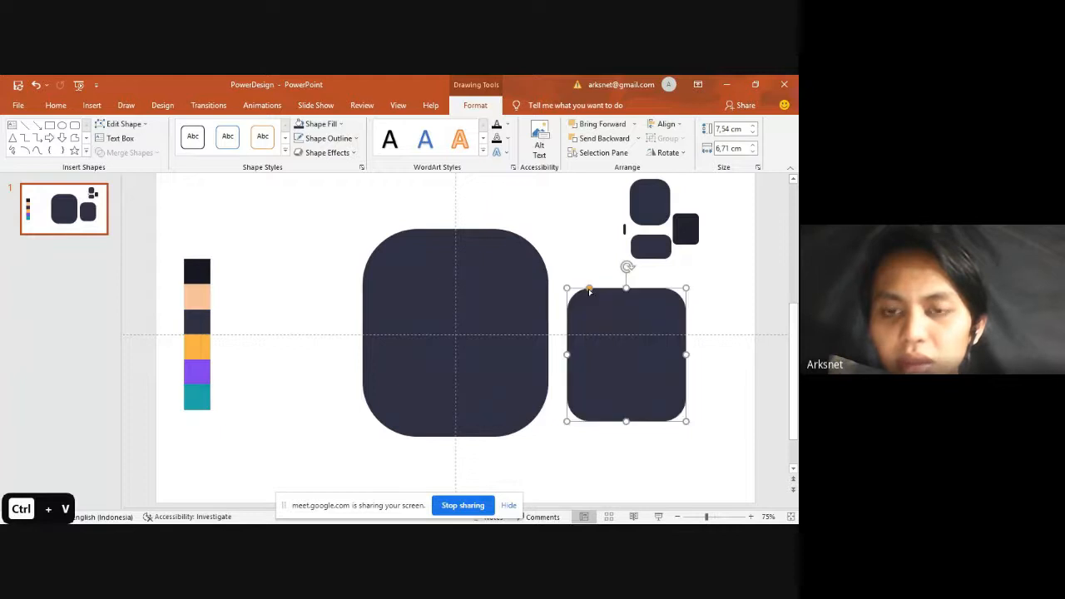
pyautogui.moveTo(611, 289); pyautogui.dragTo(414, 407)
# Fill the small copy with standard yellow and widen it to about 10.48 cm to span the large shape's lower part.
pyautogui.click(340, 124)
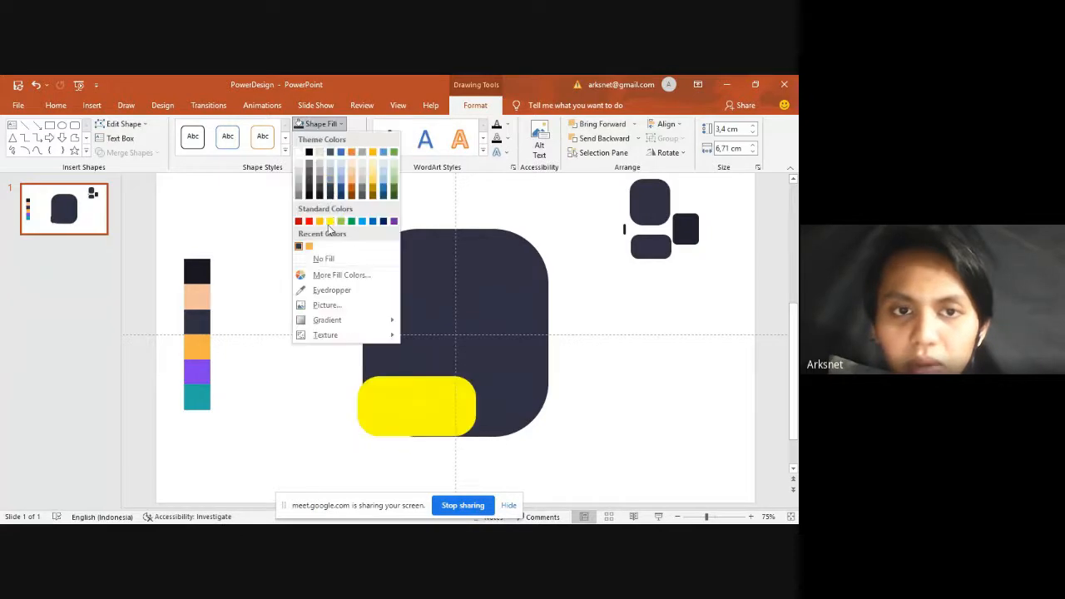
pyautogui.click(330, 220)
pyautogui.moveTo(475, 406); pyautogui.dragTo(550, 400)
pyautogui.click(589, 393)
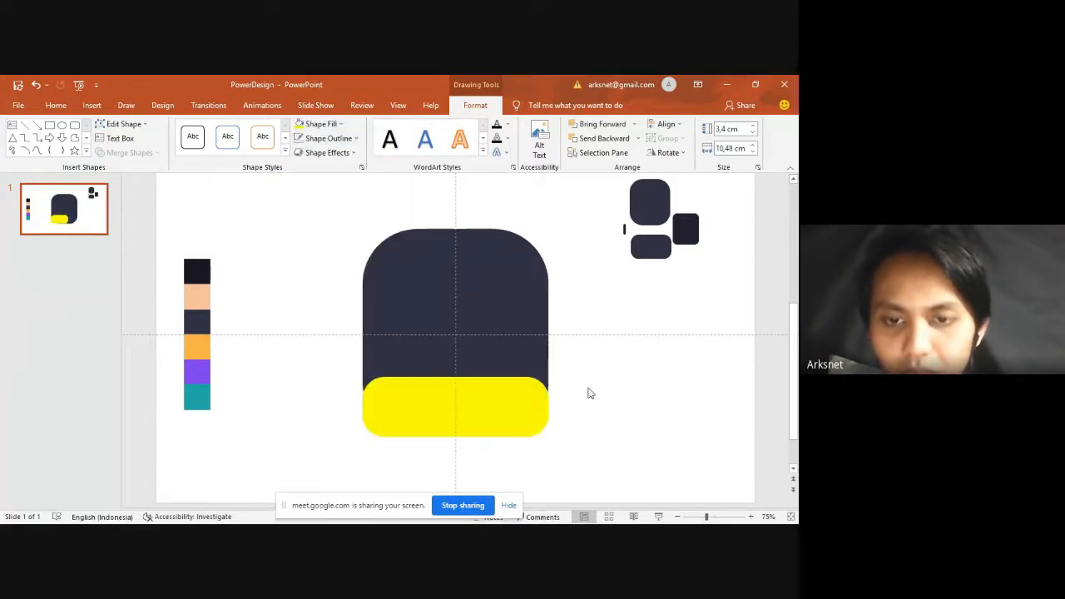
# Compare the yellow band with the navy shape, and slightly reduce the navy shape's corner rounding.
pyautogui.click(506, 403)
pyautogui.click(426, 238)
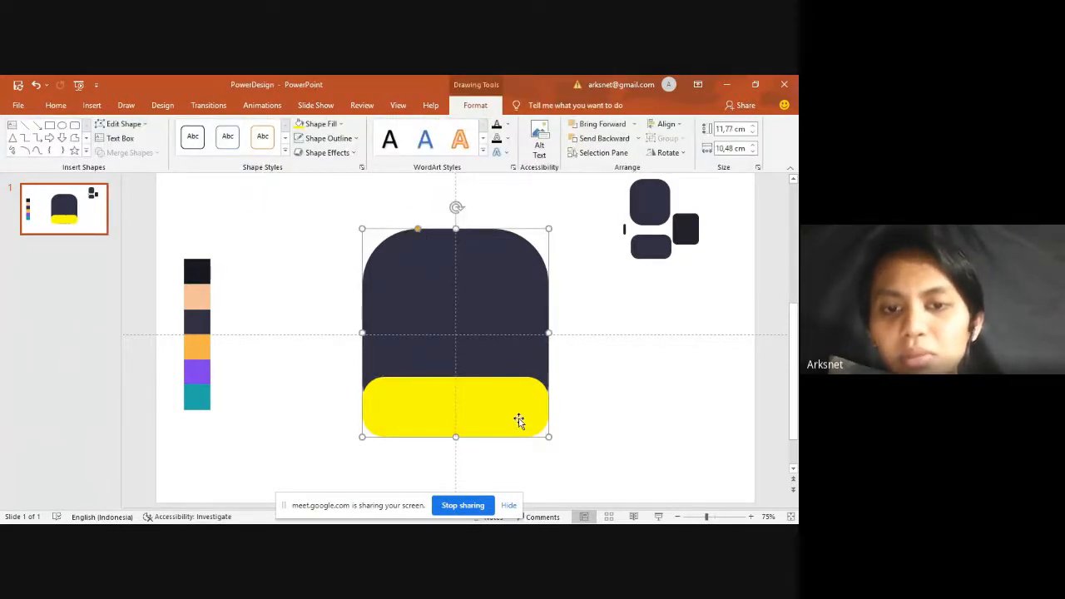
pyautogui.click(525, 426)
pyautogui.click(503, 320)
pyautogui.click(502, 404)
pyautogui.click(474, 317)
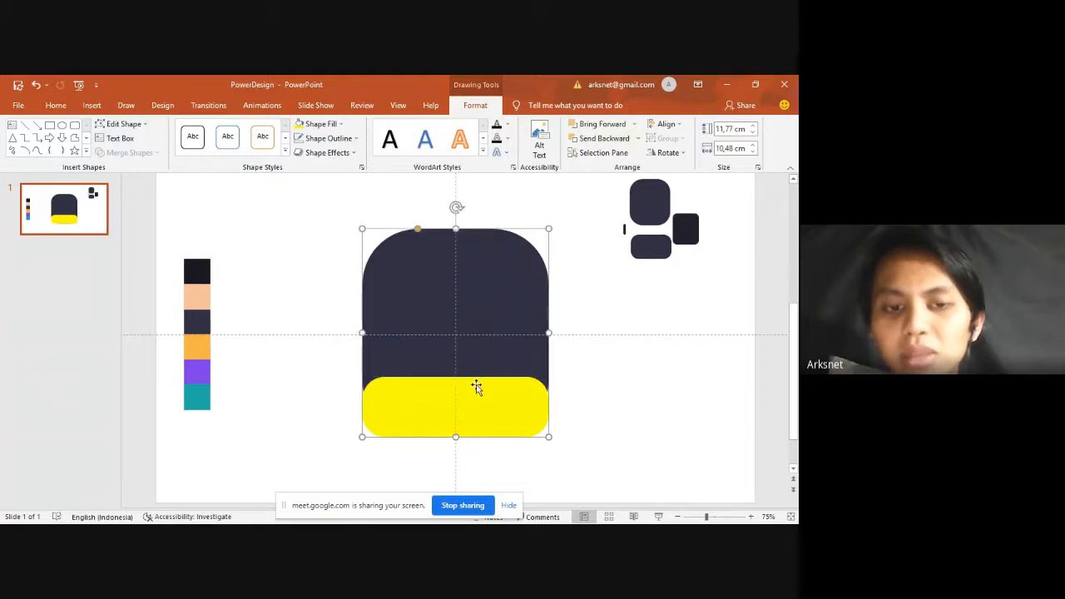
pyautogui.click(477, 387)
pyautogui.click(470, 310)
pyautogui.moveTo(416, 232); pyautogui.dragTo(411, 233)
pyautogui.click(495, 407)
pyautogui.click(645, 391)
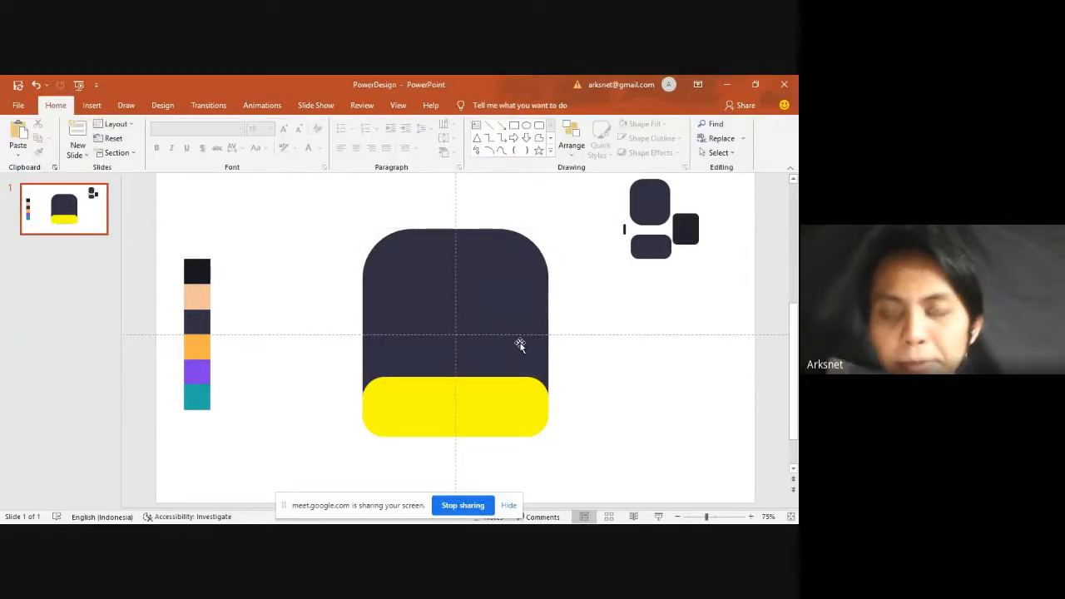
# Switch to the Google Meet window to check the in-call messages.
pyautogui.hotkey('alt', 'Tab')
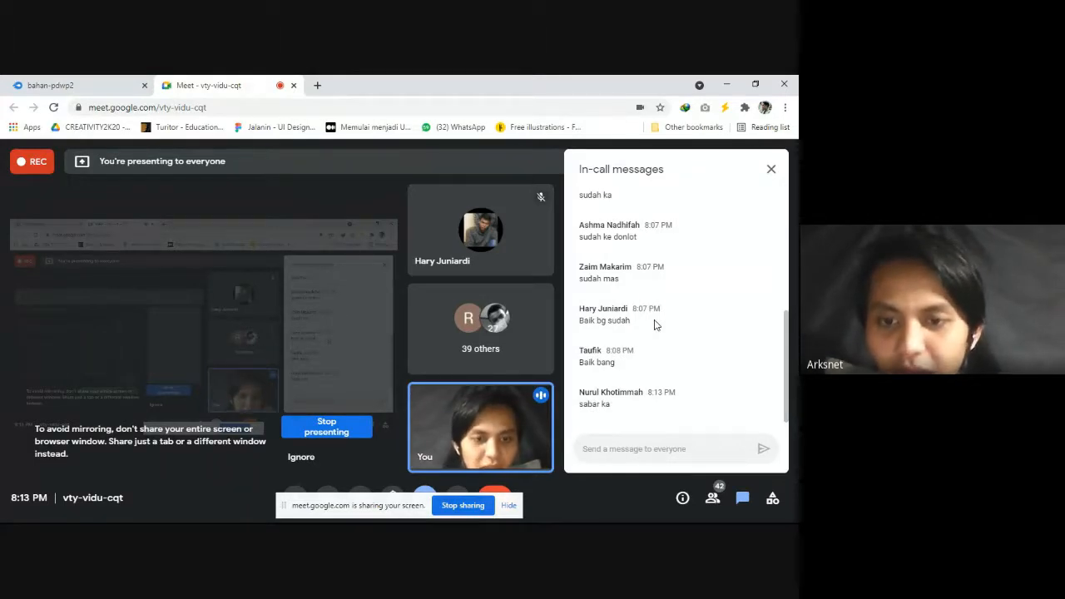
# Check the in-call messages in the Google Meet window, and return to the PowerPoint slide.
pyautogui.hotkey('alt', 'Tab')
pyautogui.click(482, 416)
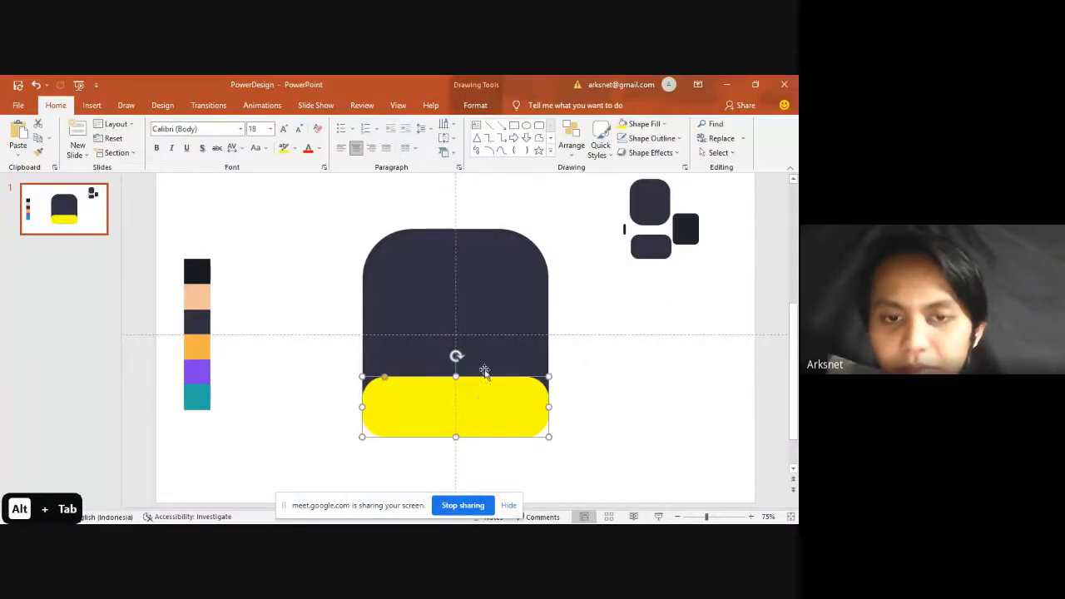
pyautogui.click(539, 337)
pyautogui.click(571, 294)
pyautogui.hotkey('alt', 'Tab')
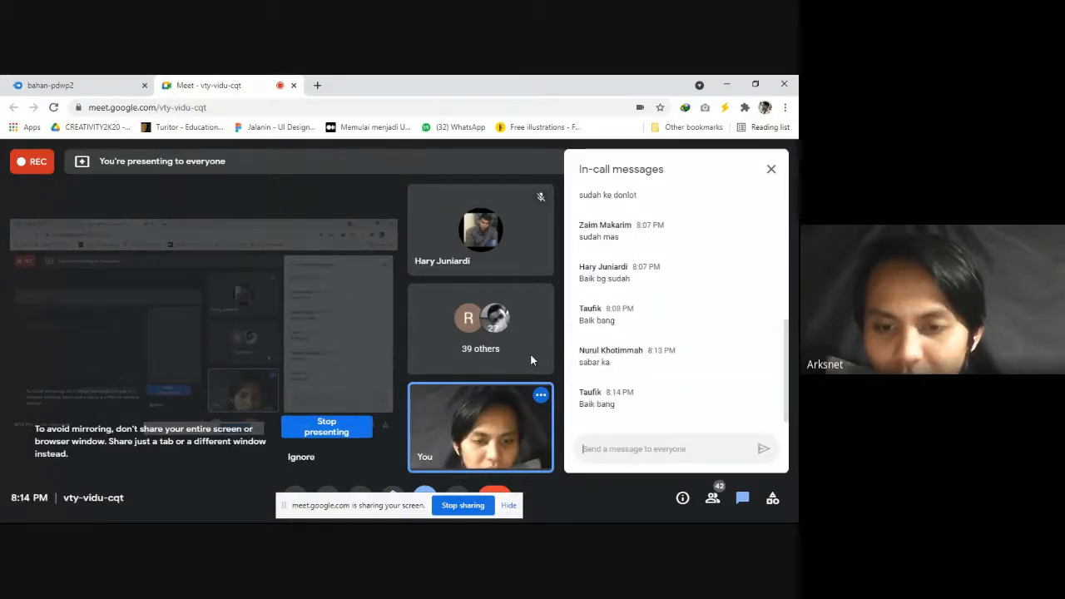
pyautogui.hotkey('alt', 'Tab')
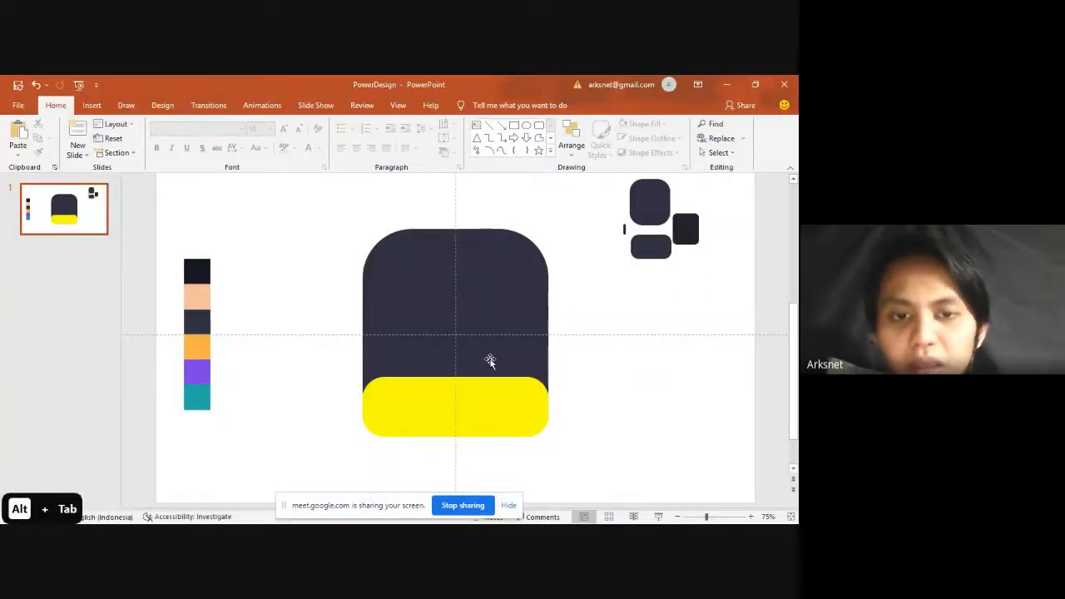
# Try moving the yellow band off the navy shape, and undo the move.
pyautogui.click(490, 360)
pyautogui.click(491, 326)
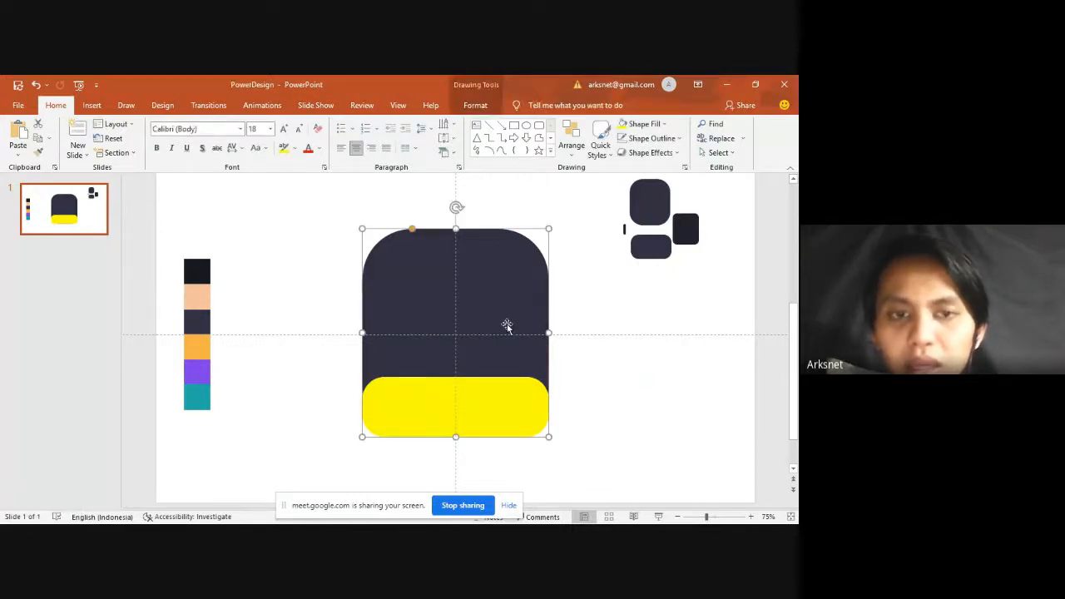
pyautogui.moveTo(482, 394); pyautogui.dragTo(616, 352)
pyautogui.hotkey('ctrl', 'z')
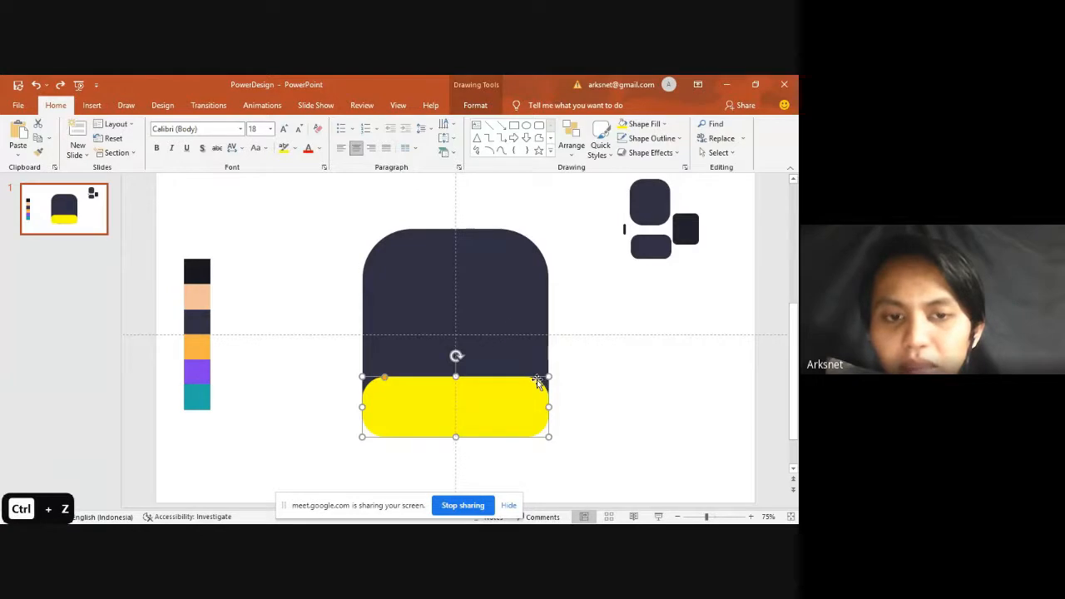
pyautogui.click(566, 282)
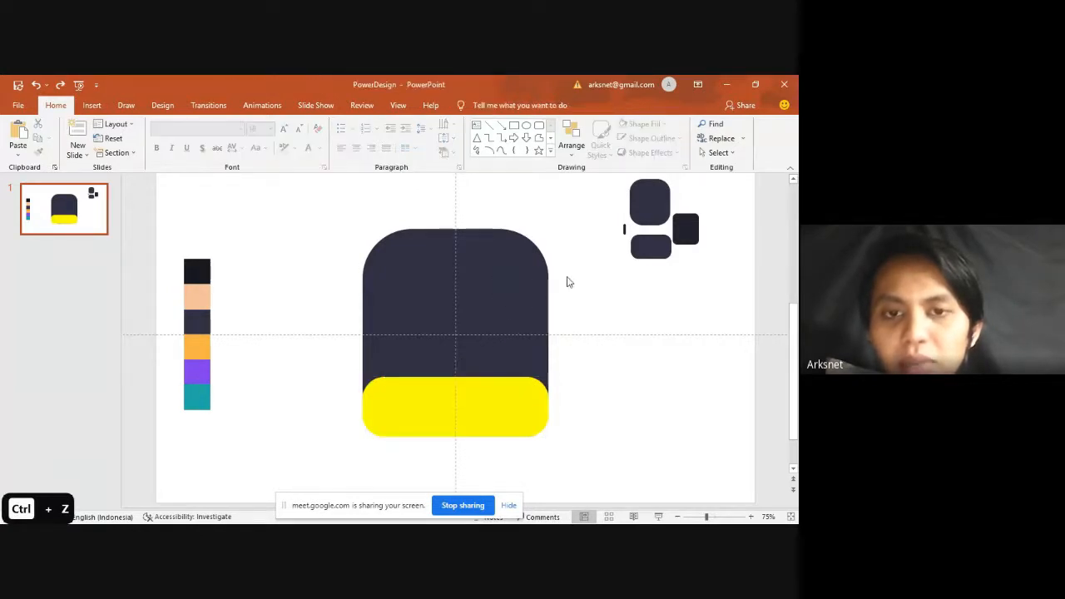
# Group the navy shape with the yellow band, and fill the group with the recent dark navy colour.
pyautogui.click(474, 263)
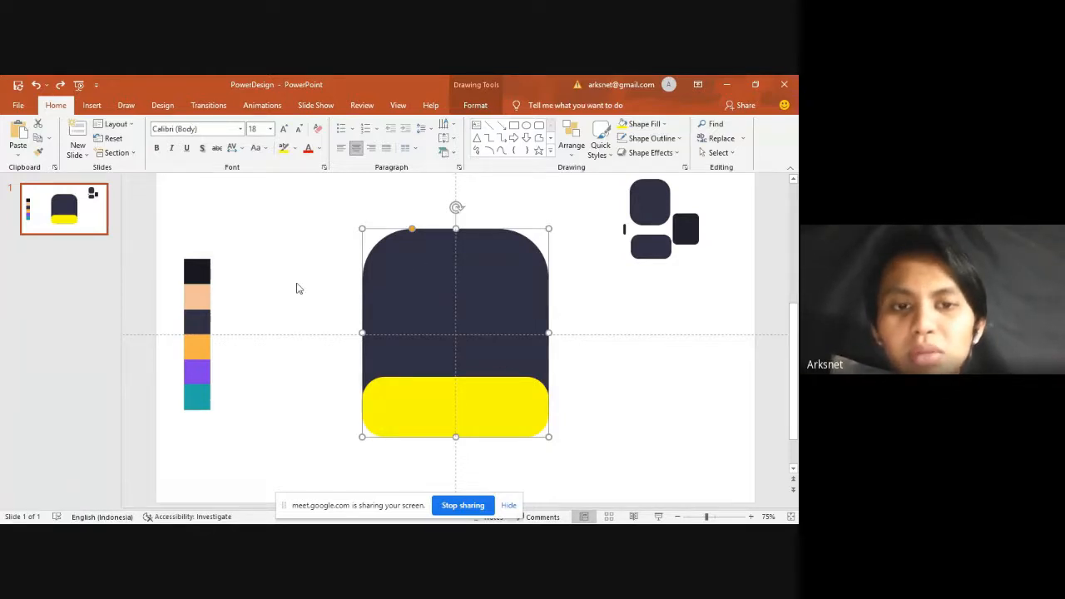
pyautogui.keyDown('shift'); pyautogui.click(391, 407); pyautogui.keyUp('shift')
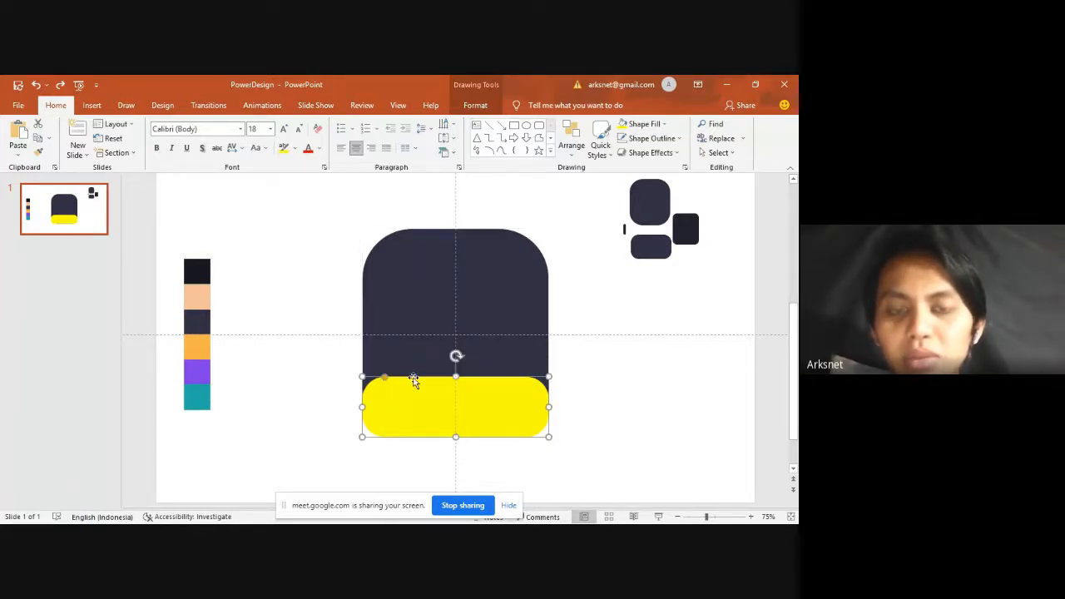
pyautogui.hotkey('ctrl', 'g')
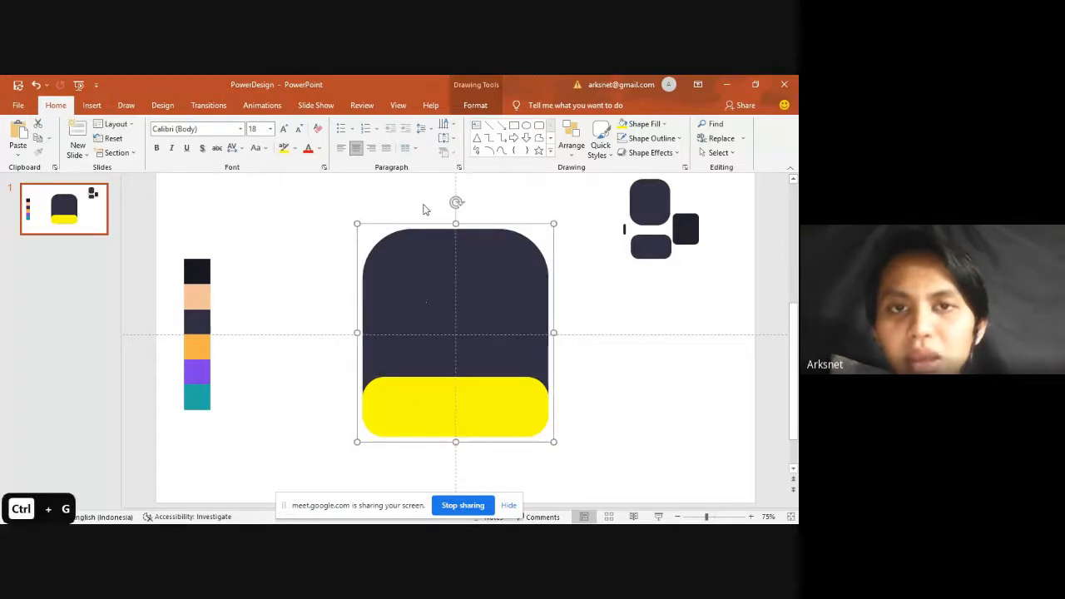
pyautogui.click(475, 105)
pyautogui.click(324, 123)
pyautogui.click(299, 247)
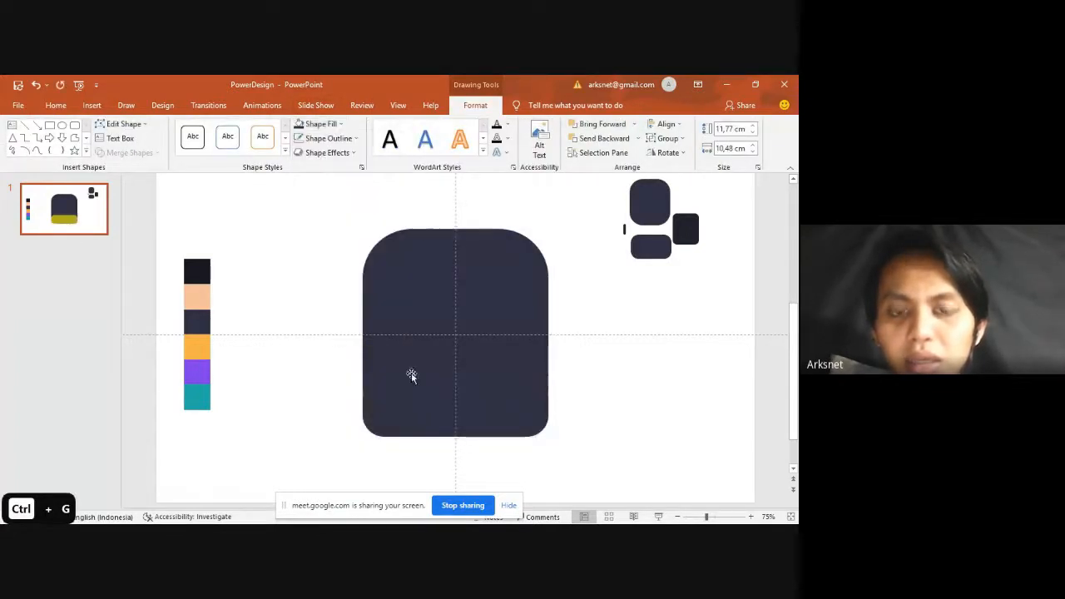
pyautogui.click(304, 266)
pyautogui.click(447, 369)
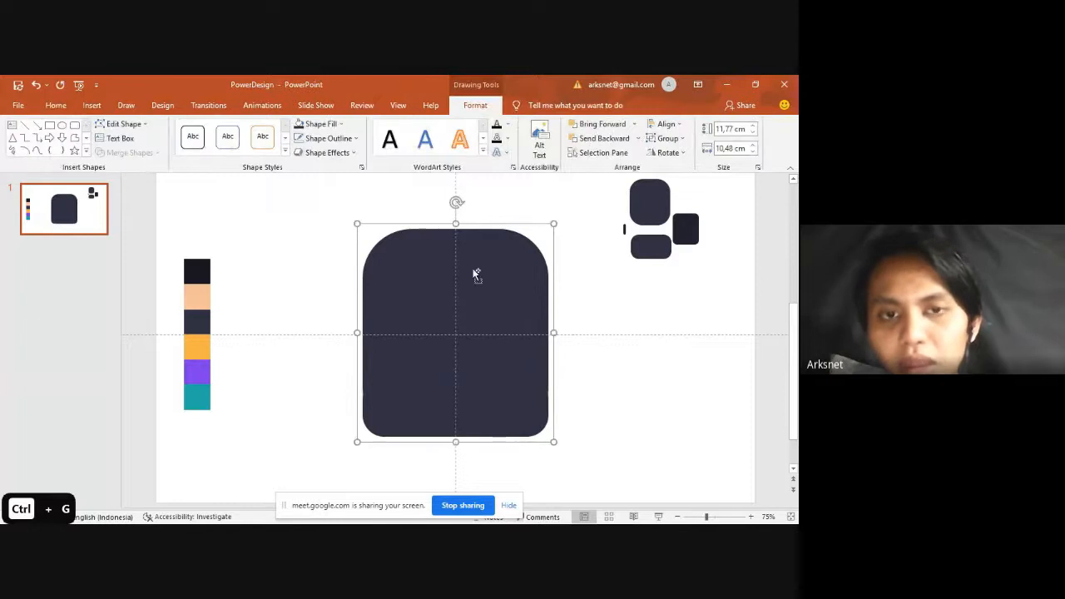
# Undo the group's navy fill, and ungroup the navy shape and the yellow band.
pyautogui.hotkey('ctrl', 'z')
pyautogui.click(607, 368)
pyautogui.click(497, 397)
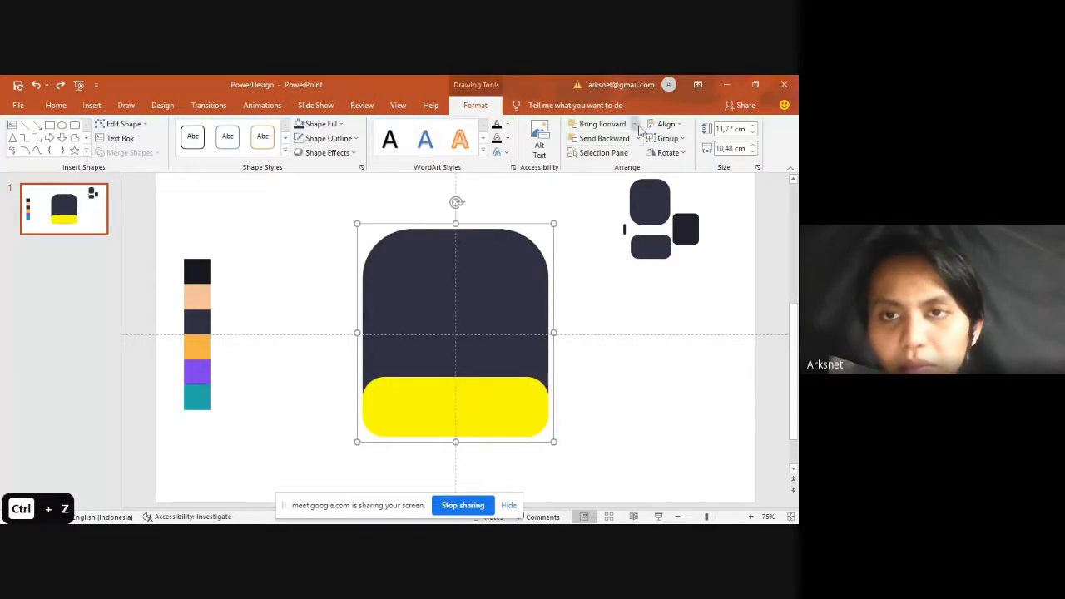
pyautogui.click(670, 138)
pyautogui.click(679, 185)
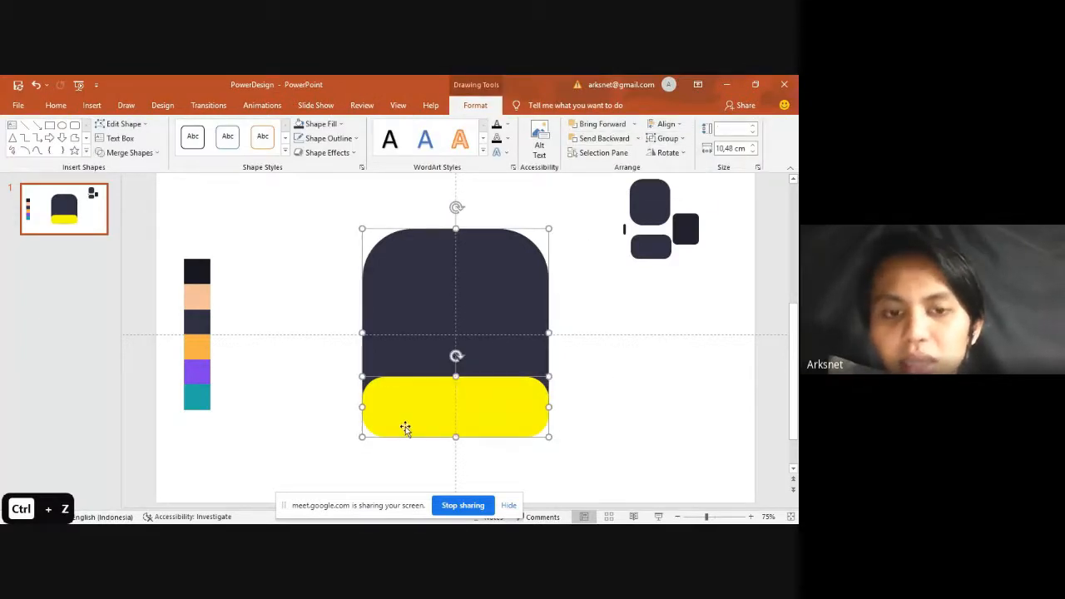
# Increase the yellow band's corner rounding slightly.
pyautogui.click(614, 397)
pyautogui.click(430, 408)
pyautogui.moveTo(384, 377); pyautogui.dragTo(391, 377)
pyautogui.click(522, 337)
pyautogui.click(615, 274)
# Try to merge the navy shape and the yellow band with Union.
pyautogui.click(518, 280)
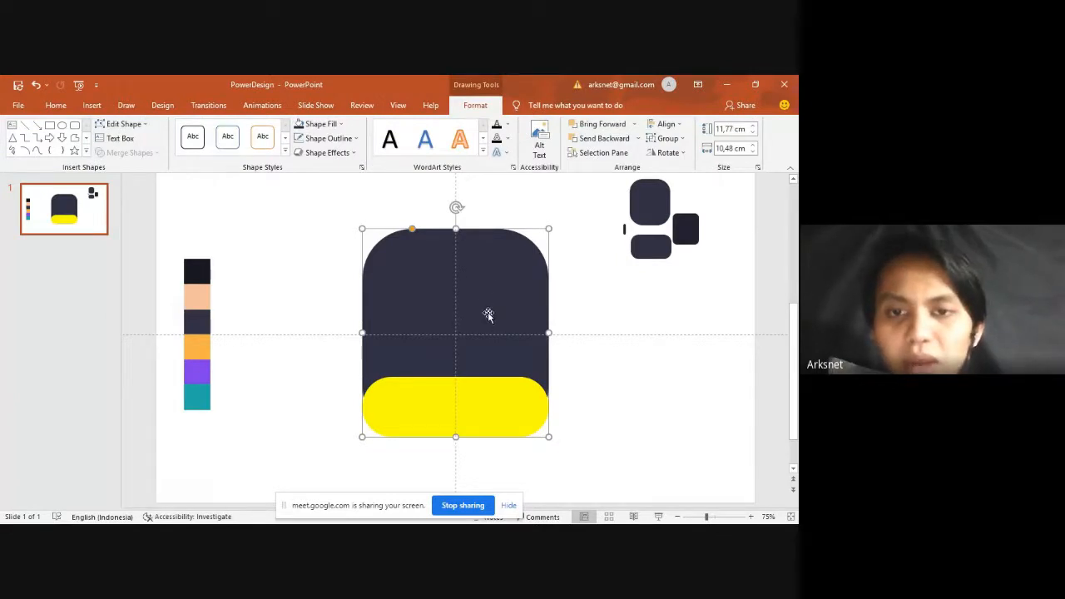
pyautogui.keyDown('shift'); pyautogui.click(467, 405); pyautogui.keyUp('shift')
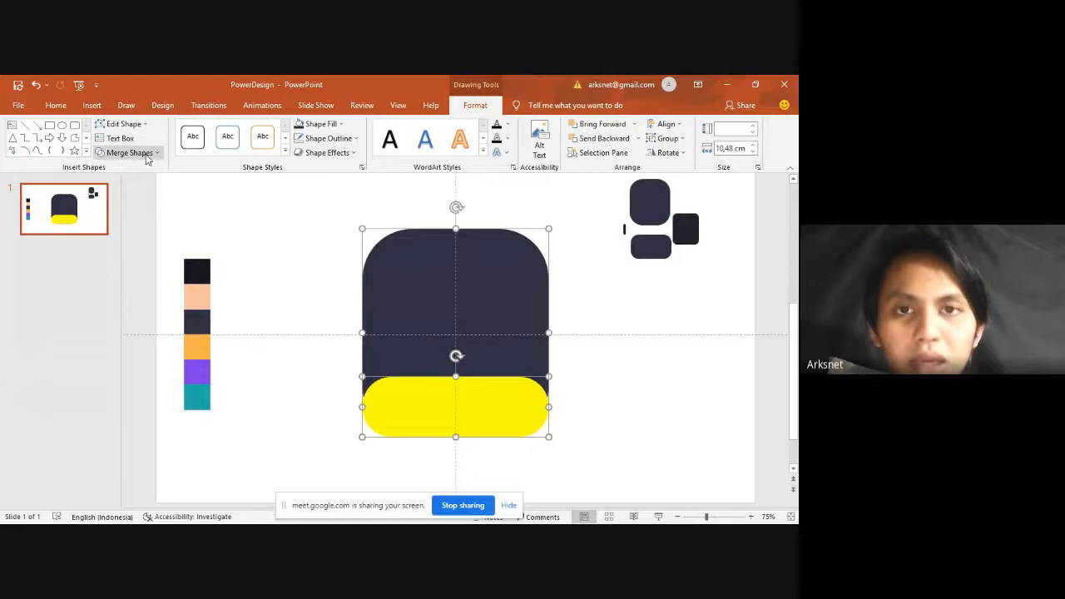
pyautogui.click(54, 106)
pyautogui.click(468, 108)
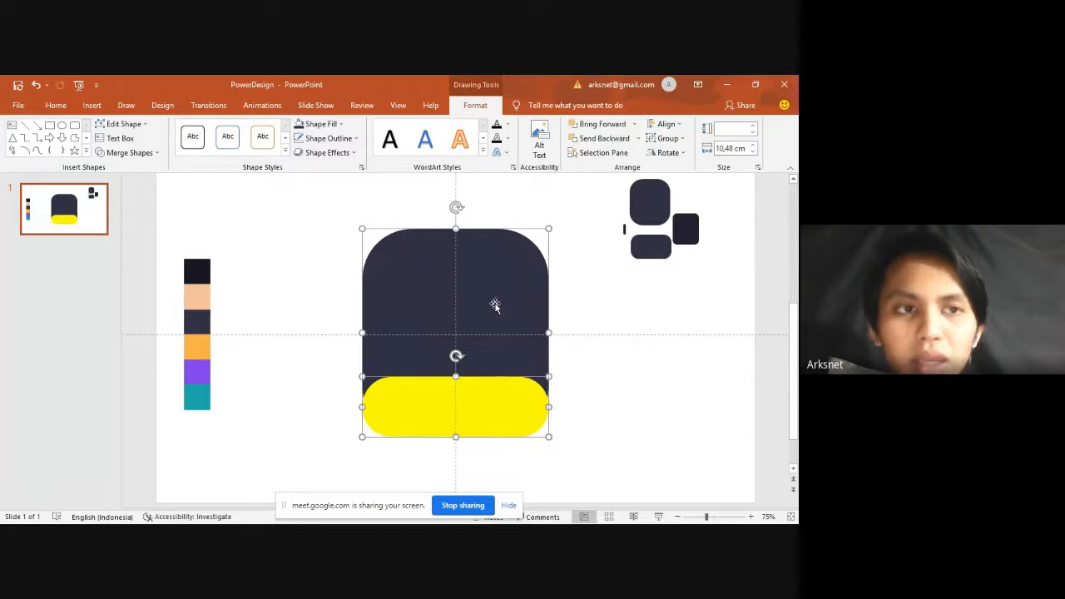
pyautogui.click(131, 155)
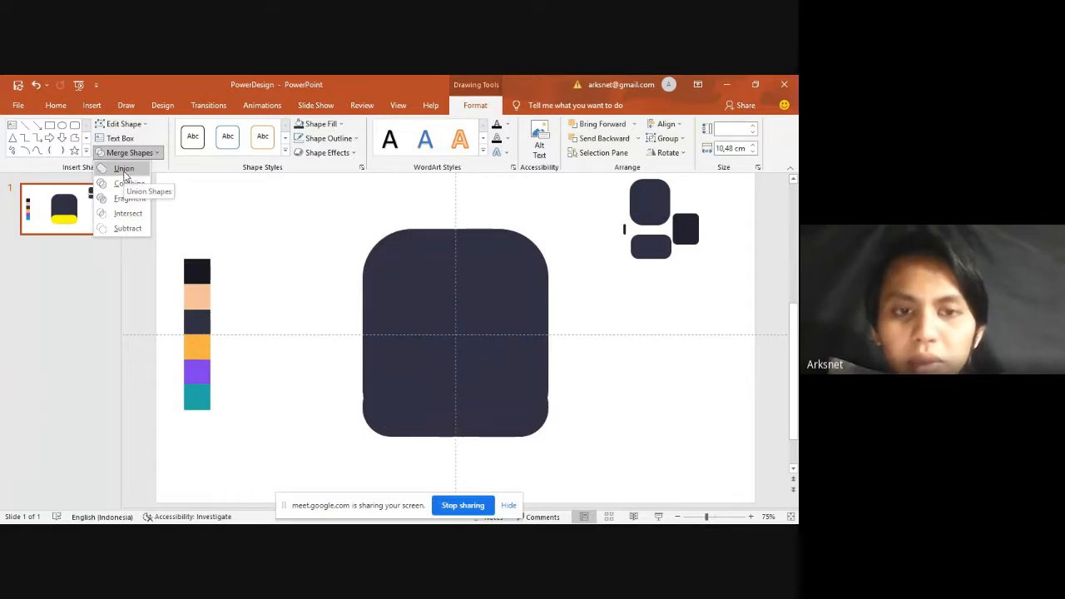
pyautogui.click(601, 435)
pyautogui.click(601, 436)
# Extend the yellow band's upper edge to just below the slide's horizontal centre guide.
pyautogui.click(509, 399)
pyautogui.click(492, 366)
pyautogui.moveTo(455, 437); pyautogui.dragTo(457, 447)
pyautogui.hotkey('ctrl', 'z')
pyautogui.click(449, 396)
pyautogui.click(453, 373)
pyautogui.click(461, 401)
pyautogui.moveTo(455, 376); pyautogui.dragTo(456, 338)
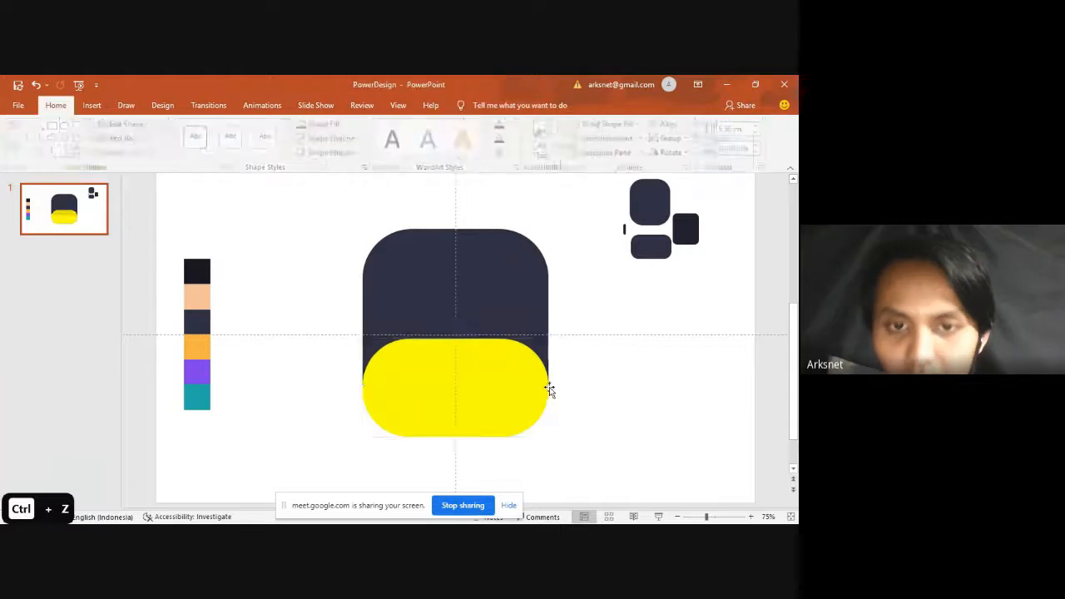
# Merge the navy shape and the enlarged yellow band with Union, and undo the merge.
pyautogui.click(502, 284)
pyautogui.keyDown('shift'); pyautogui.click(491, 347); pyautogui.keyUp('shift')
pyautogui.click(144, 154)
pyautogui.click(144, 170)
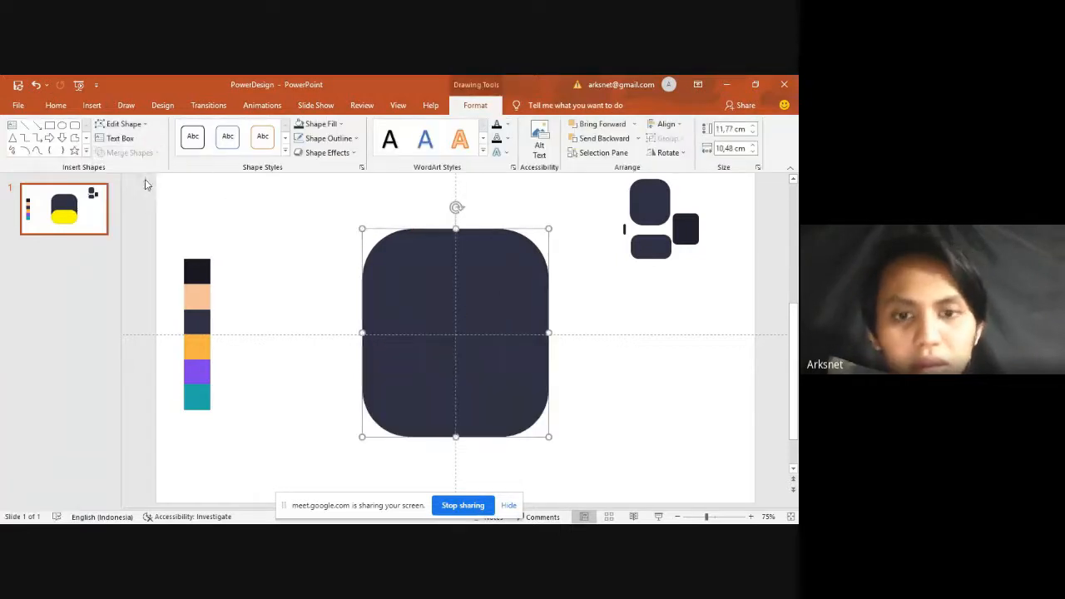
pyautogui.press('Escape')
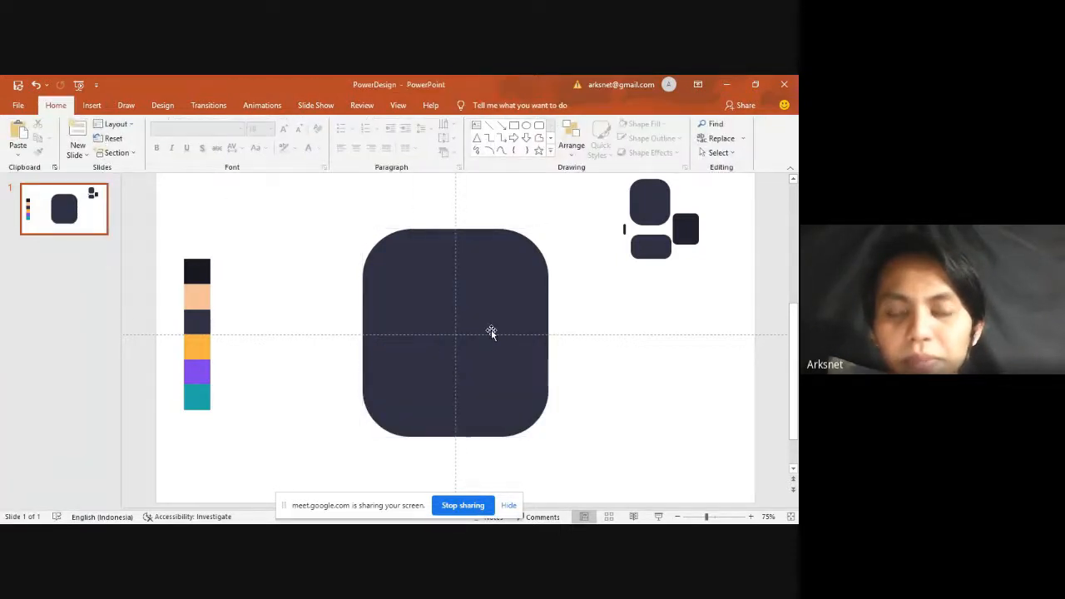
pyautogui.hotkey('ctrl', 'z')
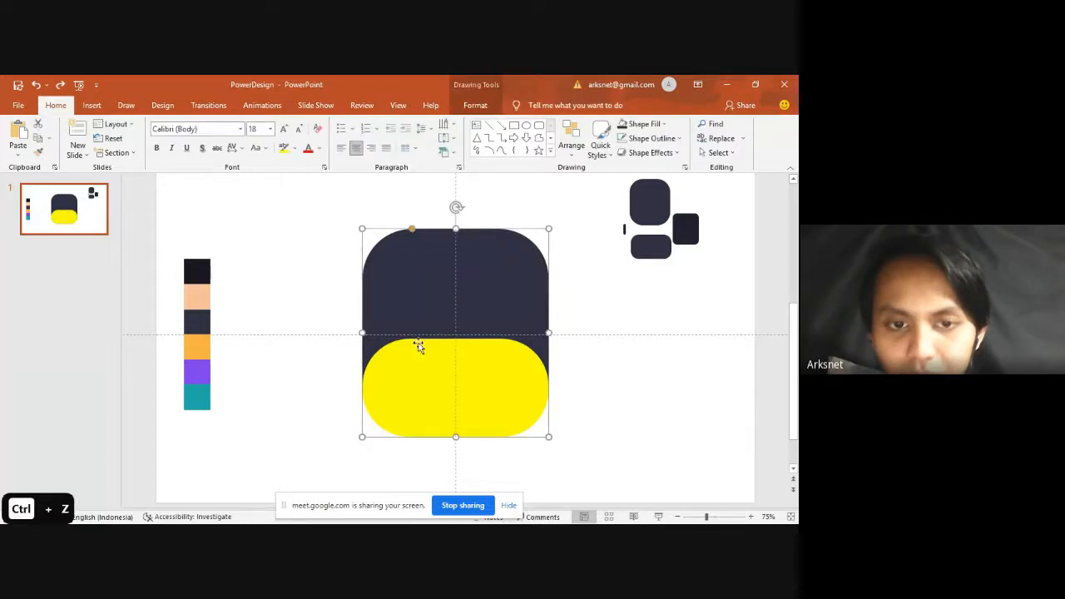
# Place the yellow band's upper edge a little below the horizontal centre guide, and merge the band with the navy shape using Union.
pyautogui.click(418, 346)
pyautogui.moveTo(455, 337); pyautogui.dragTo(455, 354)
pyautogui.keyDown('shift'); pyautogui.click(474, 302); pyautogui.keyUp('shift')
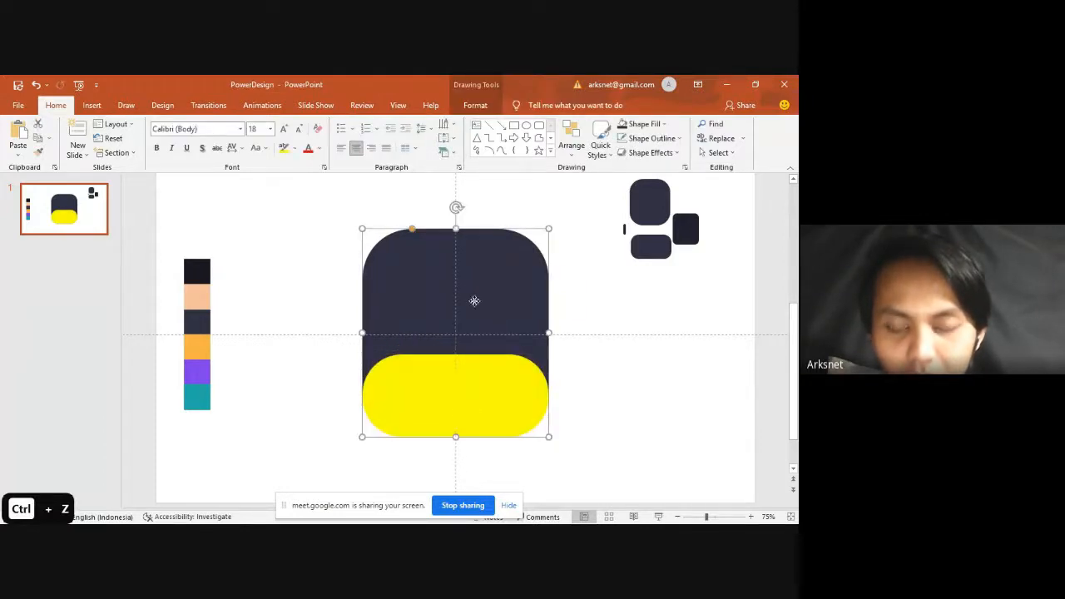
pyautogui.click(475, 105)
pyautogui.click(145, 153)
pyautogui.click(125, 171)
pyautogui.click(559, 423)
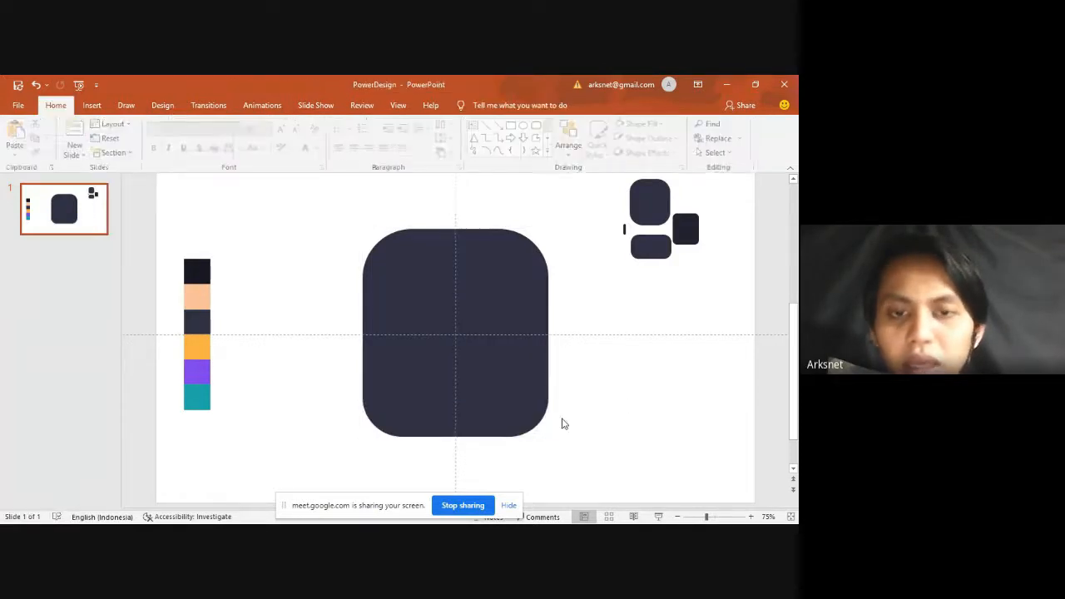
pyautogui.click(509, 403)
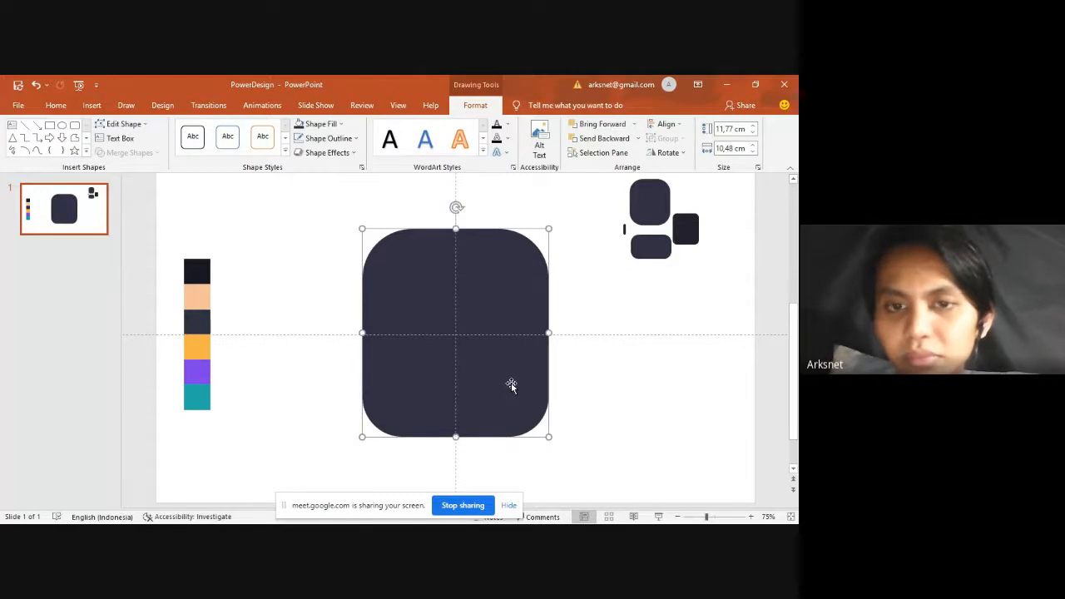
pyautogui.click(644, 410)
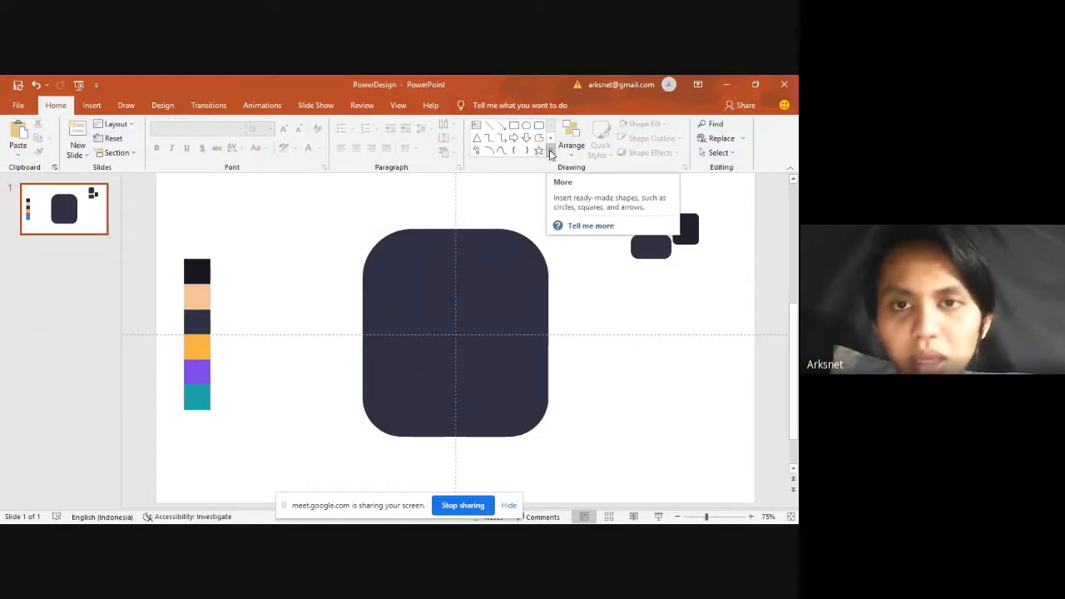
# Draw a rounded rectangle about 3.29 cm wide and 4.13 cm high beside the large navy shape, below the reference shapes.
pyautogui.click(550, 154)
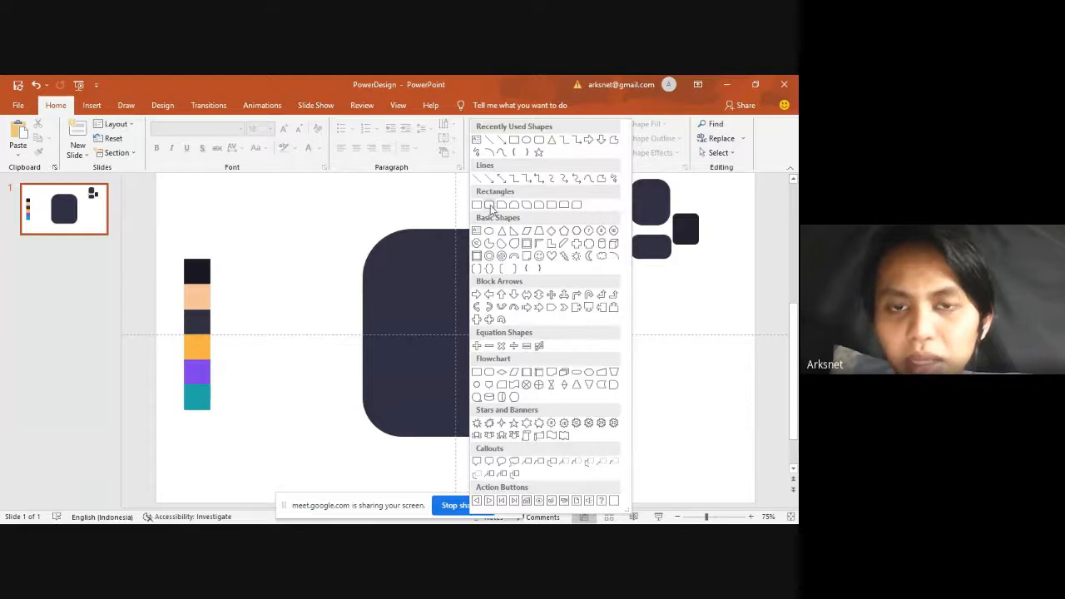
pyautogui.click(489, 206)
pyautogui.moveTo(568, 304); pyautogui.dragTo(641, 376)
pyautogui.moveTo(637, 338); pyautogui.dragTo(624, 301)
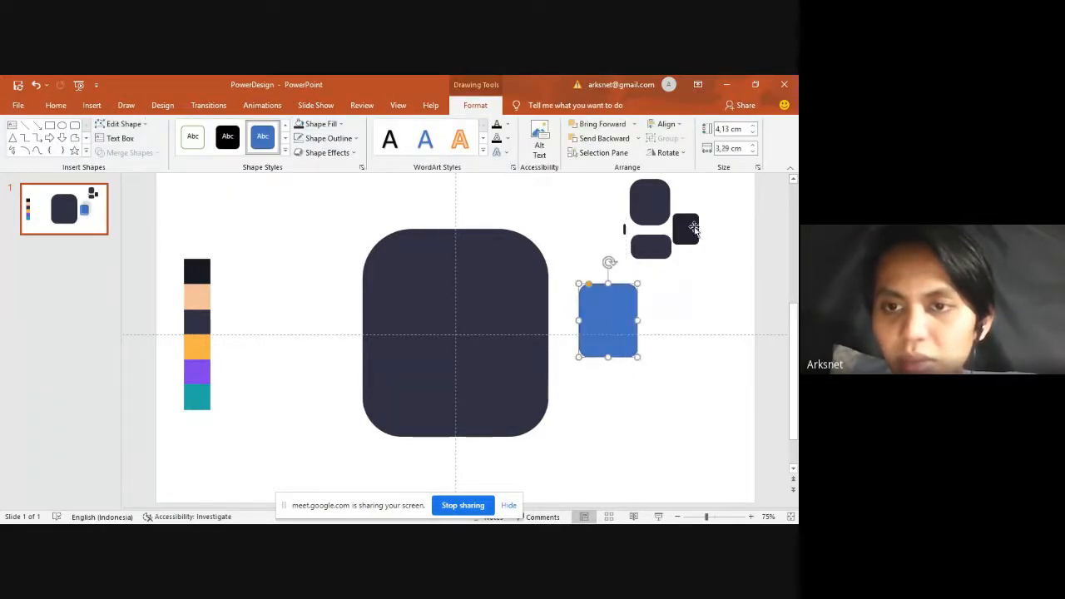
# Fill the new rounded rectangle with the recent dark navy colour, and widen it to about 3.53 cm.
pyautogui.click(321, 124)
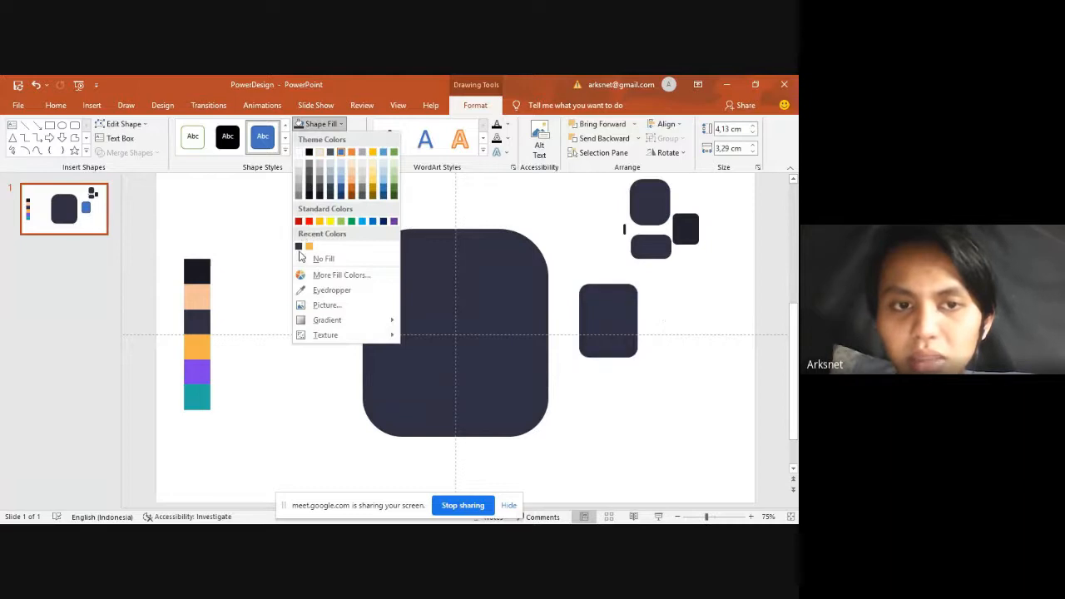
pyautogui.click(298, 247)
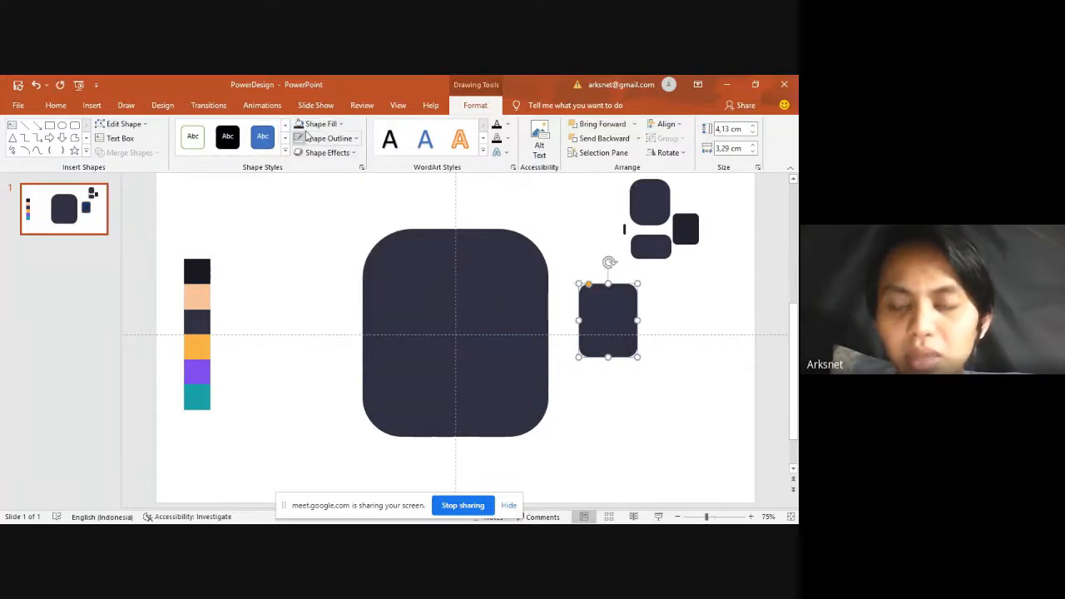
pyautogui.moveTo(635, 319); pyautogui.dragTo(619, 322)
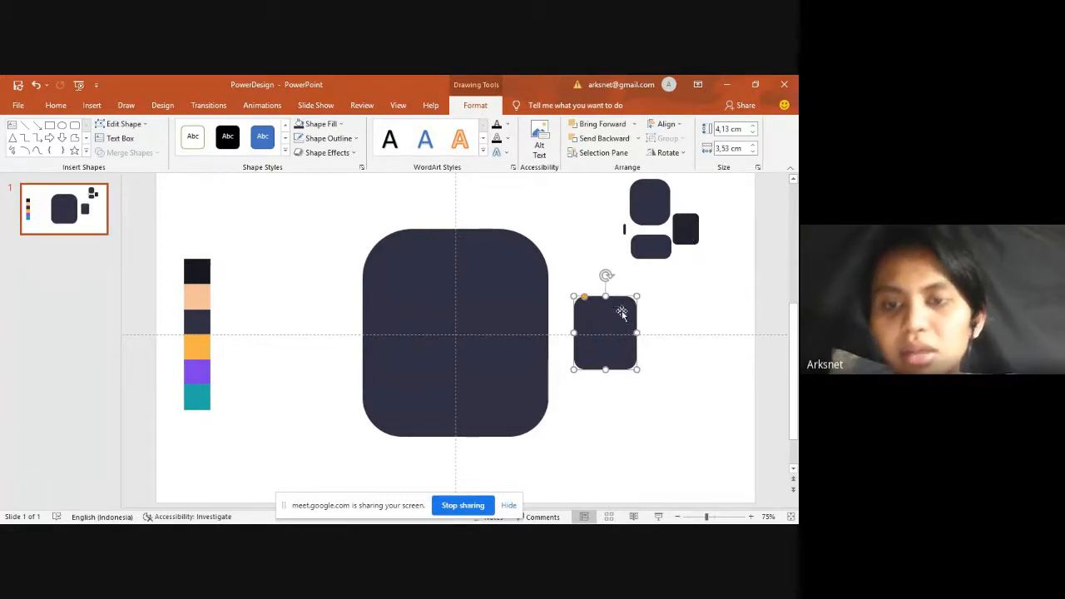
pyautogui.click(313, 127)
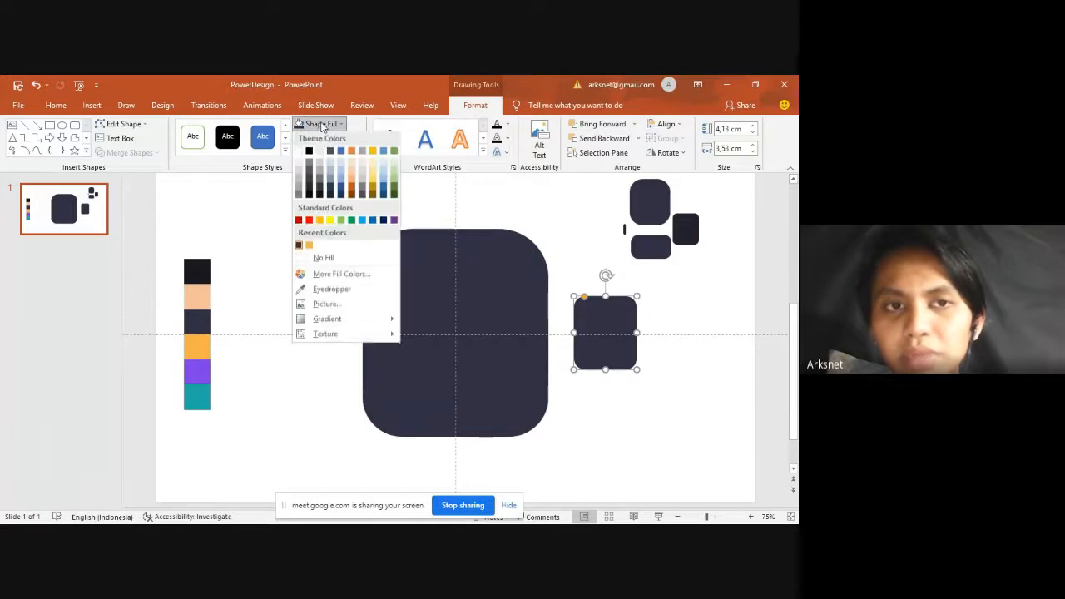
pyautogui.click(356, 278)
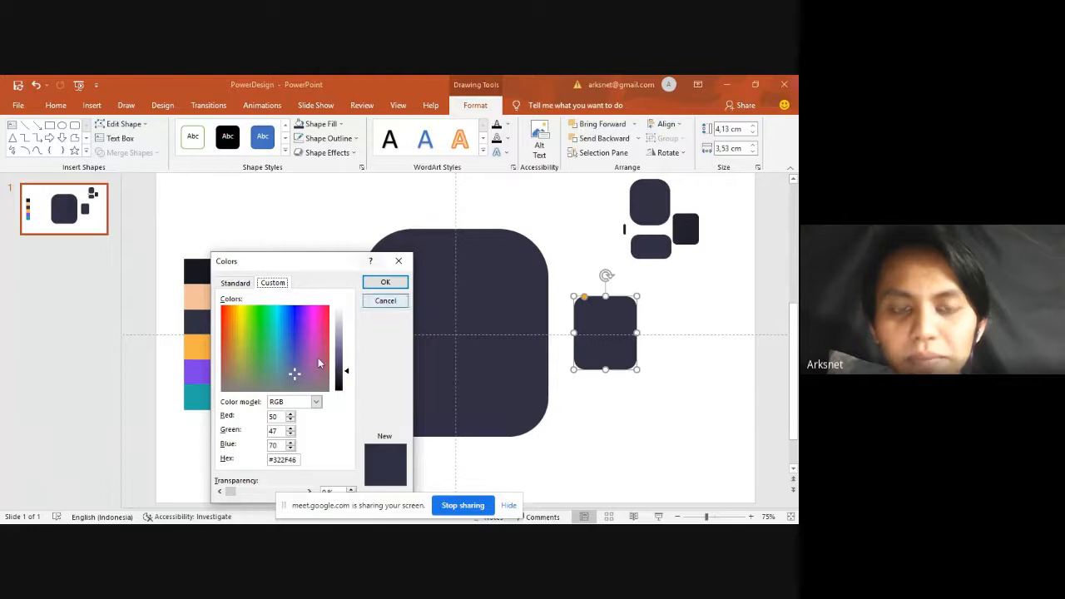
pyautogui.click(399, 261)
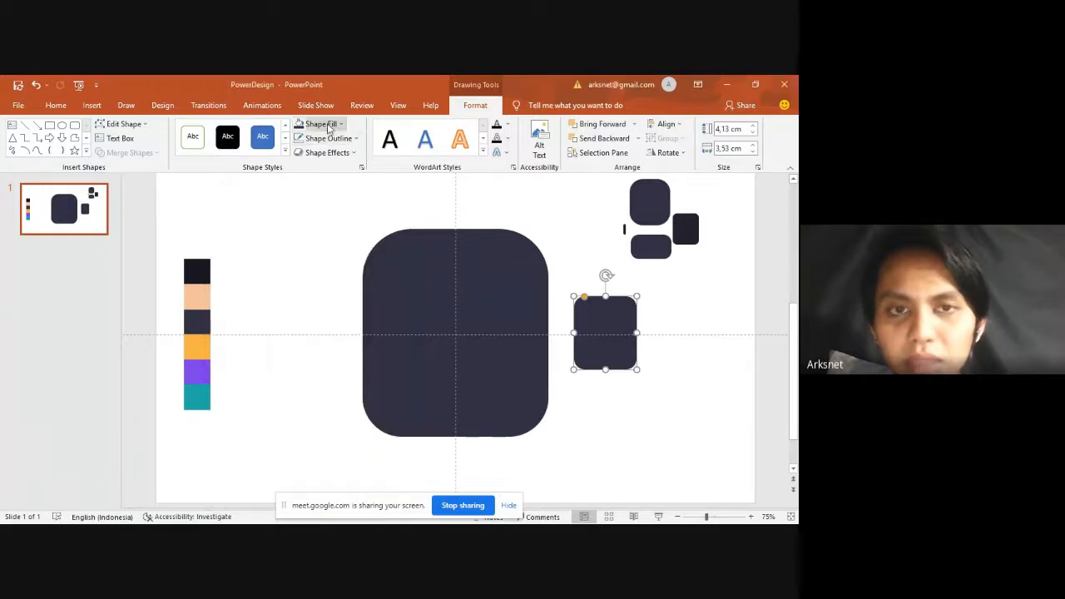
# Darken the selected rounded rectangle's fill to the custom colour #242232.
pyautogui.click(327, 125)
pyautogui.click(337, 275)
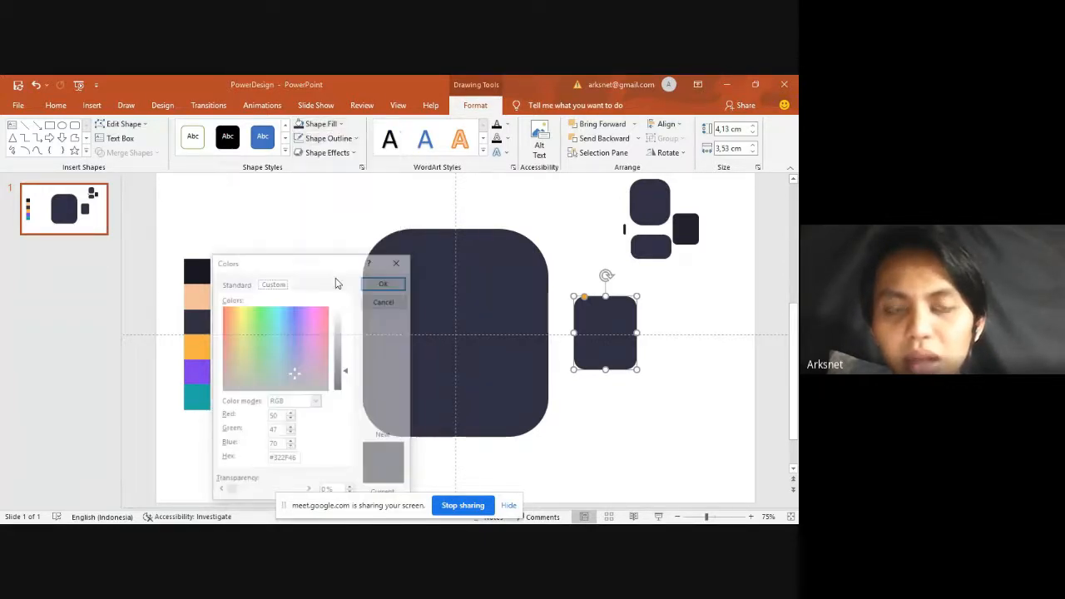
pyautogui.moveTo(352, 272); pyautogui.dragTo(430, 223)
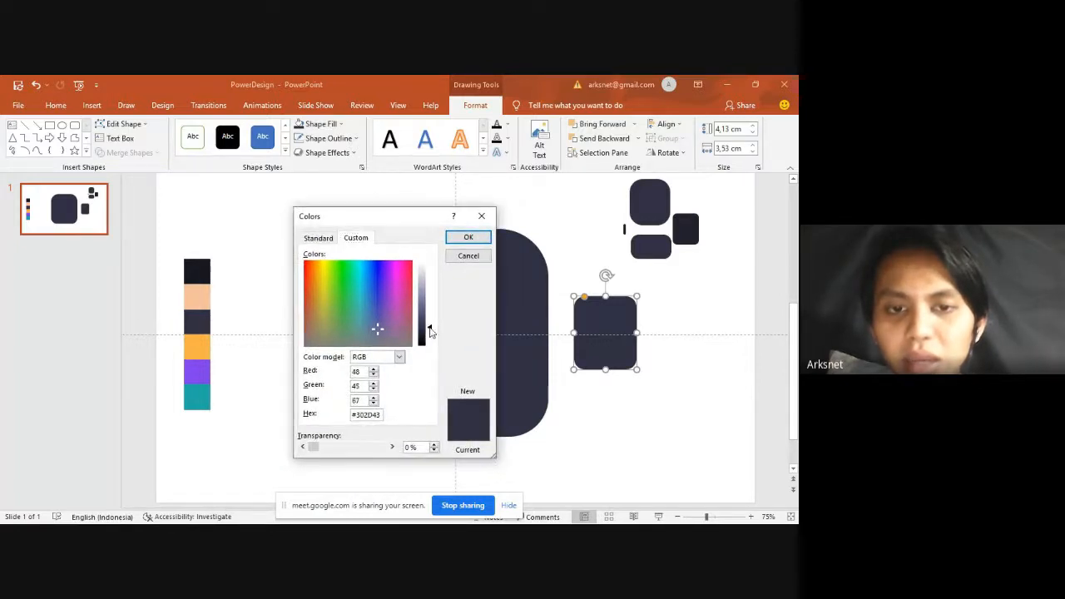
pyautogui.moveTo(430, 333); pyautogui.dragTo(431, 336)
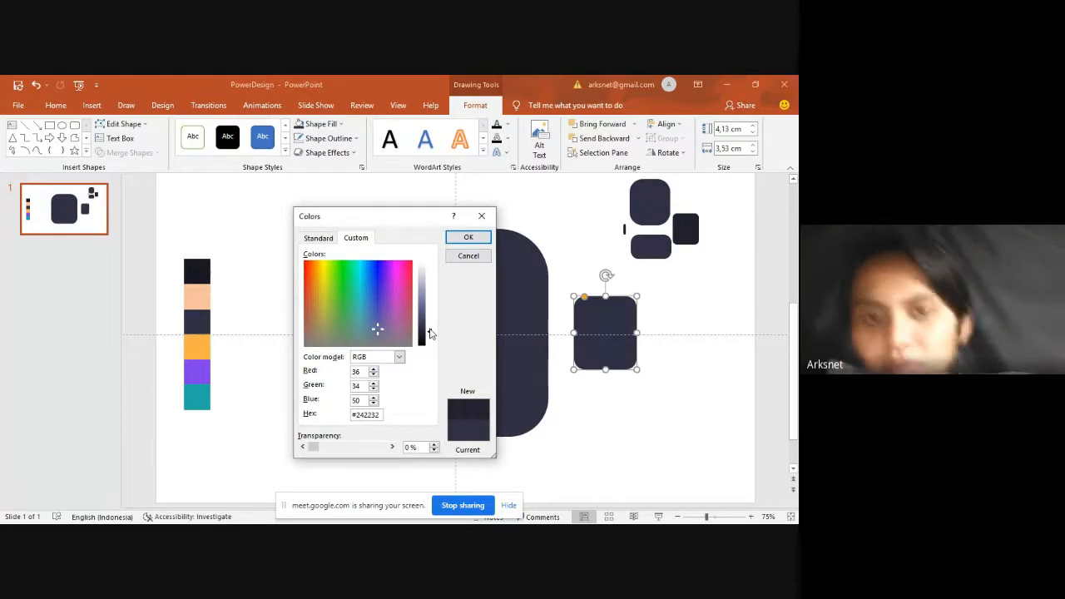
pyautogui.click(478, 238)
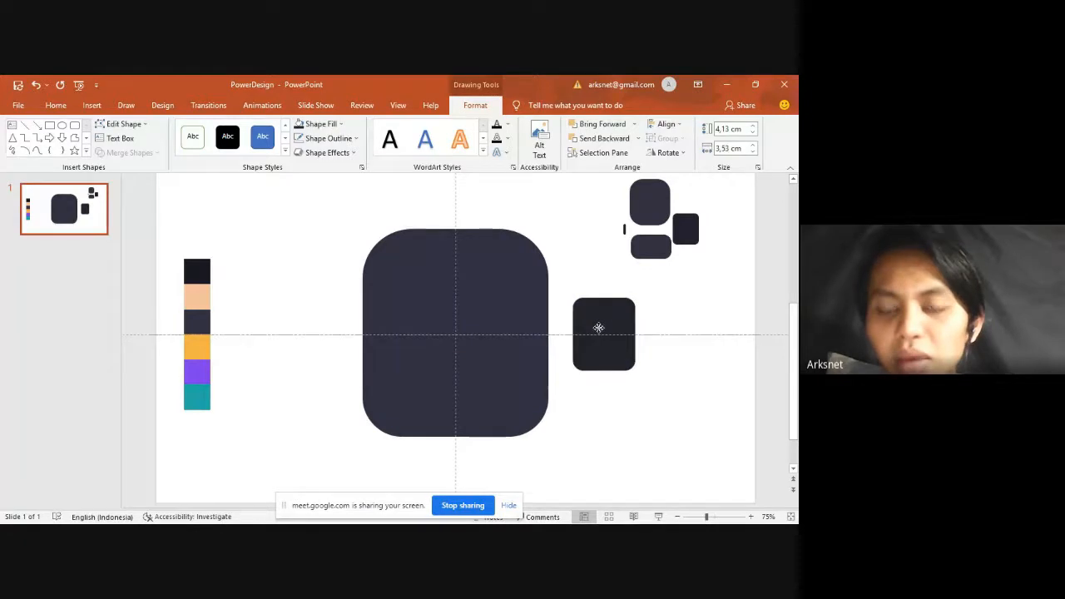
pyautogui.click(657, 323)
# Place the dark rounded rectangle inside the large navy shape and enlarge it to form the hood opening, following the KUPLUK reference.
pyautogui.hotkey('alt', 'Tab')
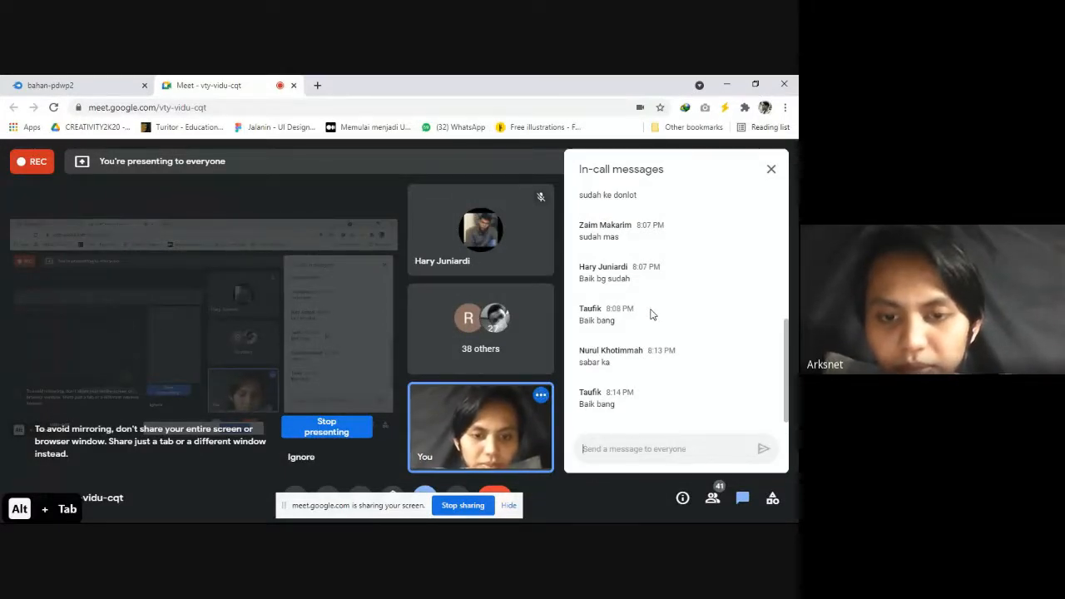
pyautogui.hotkey('alt', 'Tab')
pyautogui.click(602, 348)
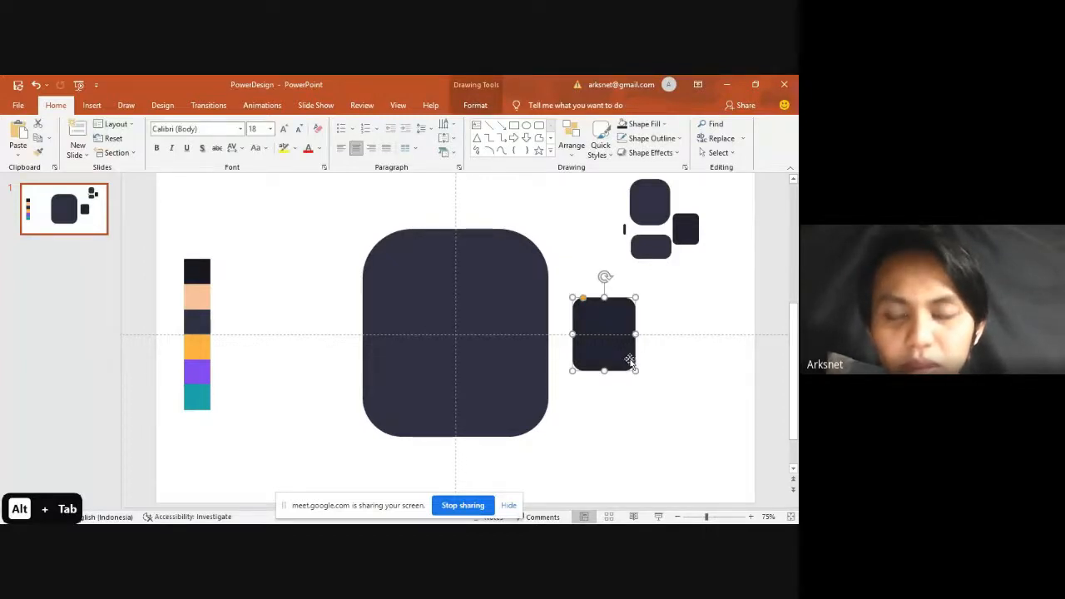
pyautogui.hotkey('alt', 'Tab')
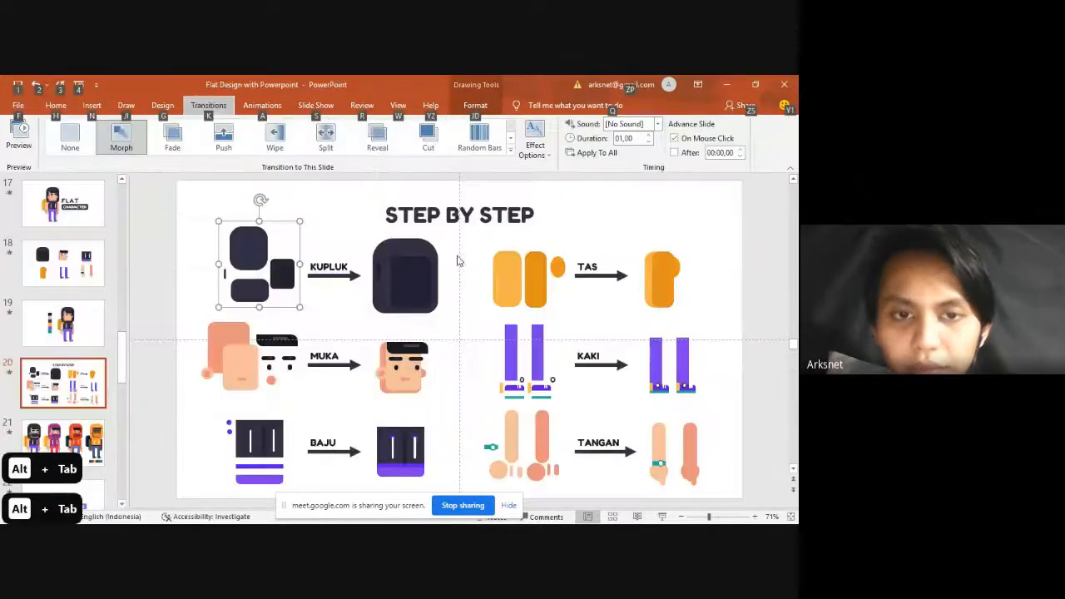
pyautogui.hotkey('alt', 'Tab')
pyautogui.moveTo(590, 341); pyautogui.dragTo(491, 385)
pyautogui.moveTo(465, 346); pyautogui.dragTo(405, 276)
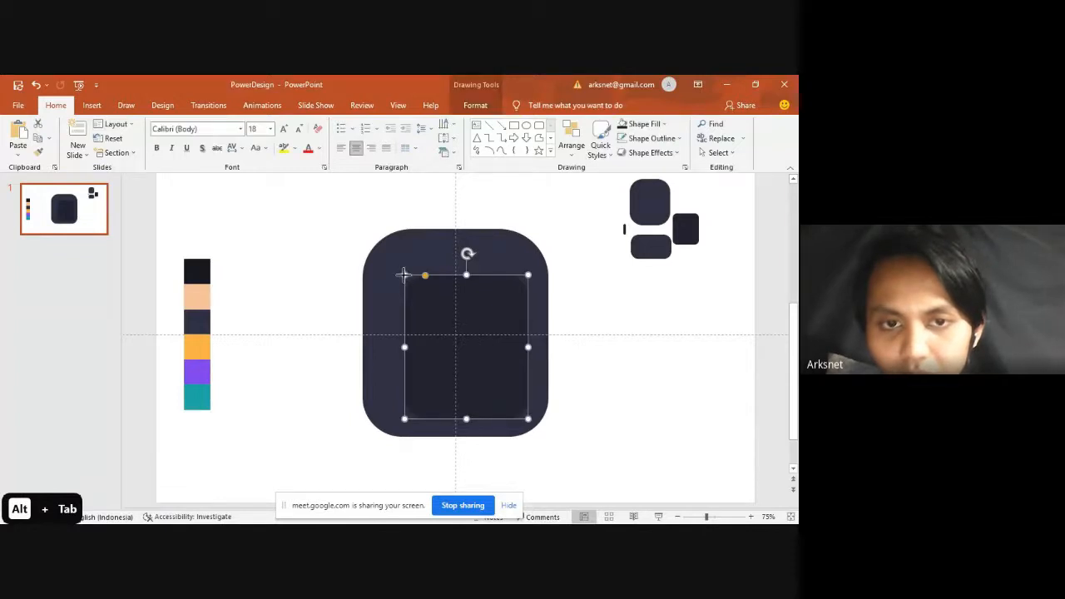
pyautogui.press('Escape')
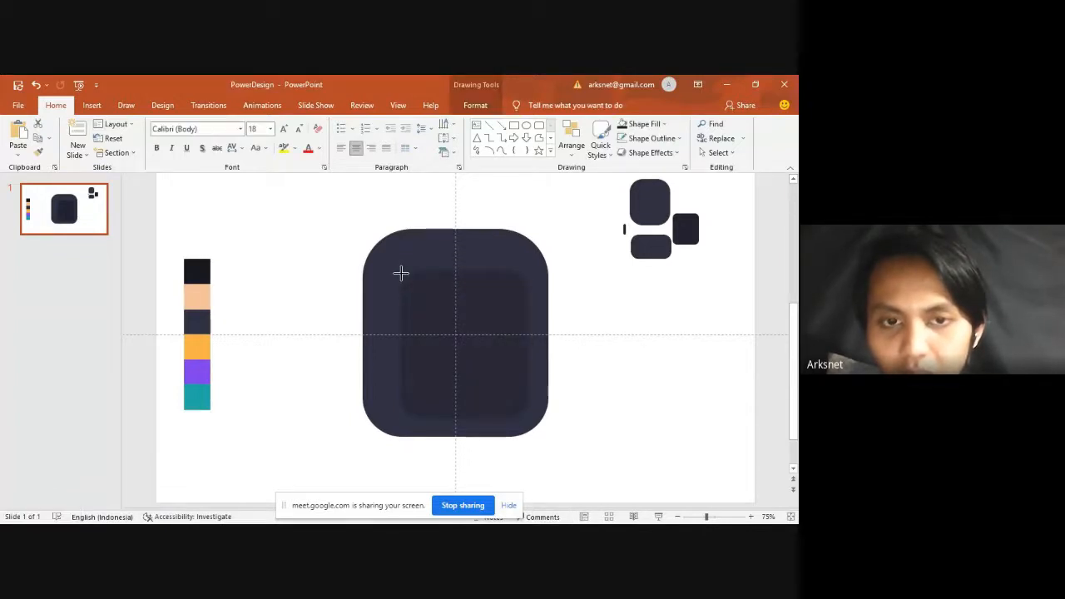
pyautogui.click(401, 273)
pyautogui.click(555, 300)
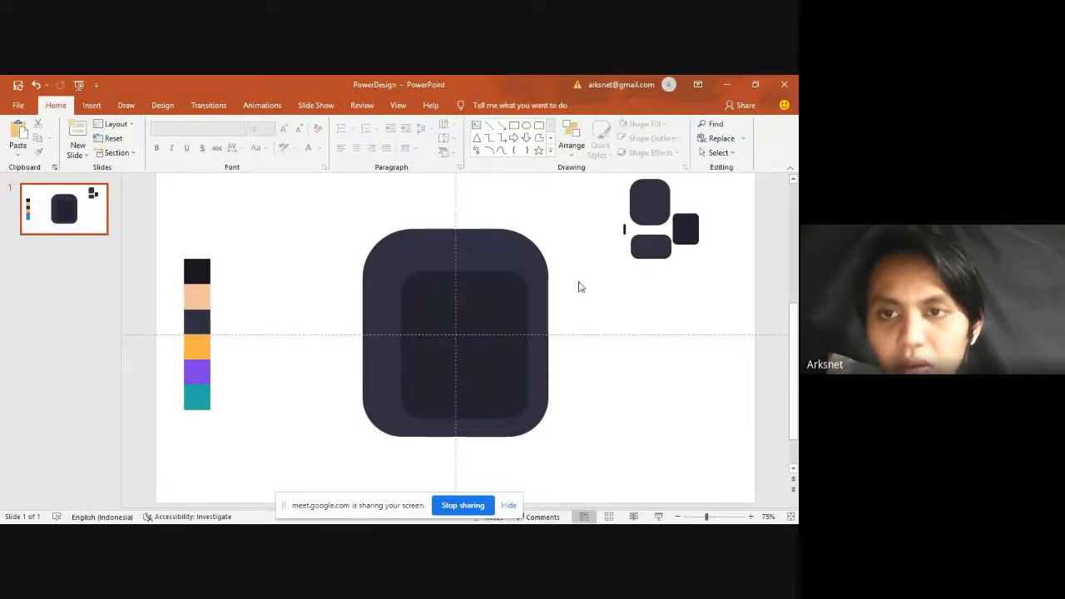
# Duplicate the dark rounded rectangle, shrink the copy to a small narrow upright bar, and place it on the hood's left rim beside the opening.
pyautogui.click(441, 327)
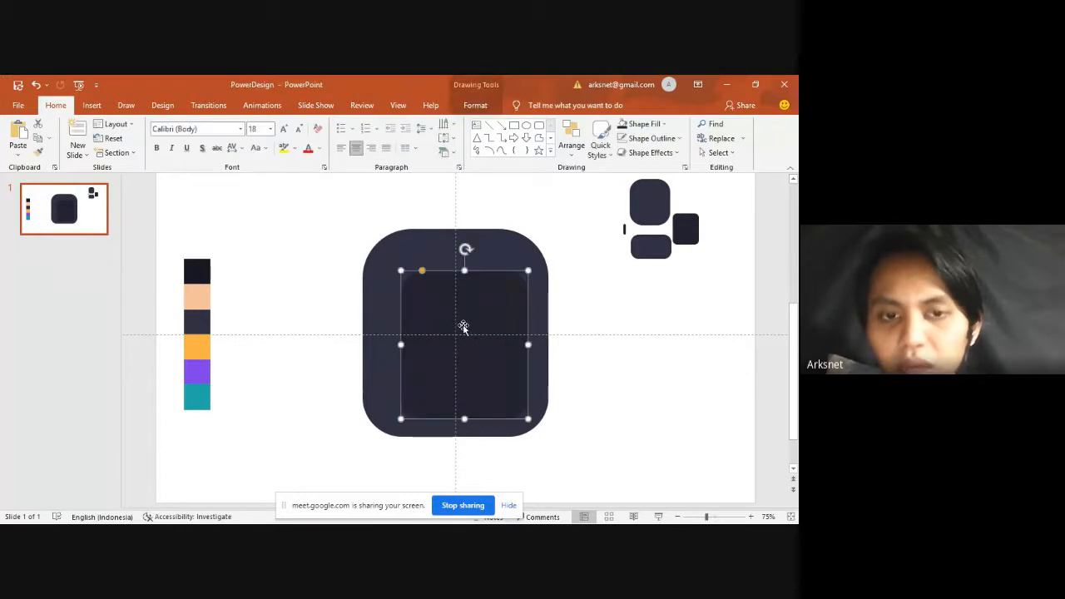
pyautogui.hotkey('ctrl', 'c')
pyautogui.hotkey('ctrl', 'v')
pyautogui.moveTo(464, 327); pyautogui.dragTo(645, 379)
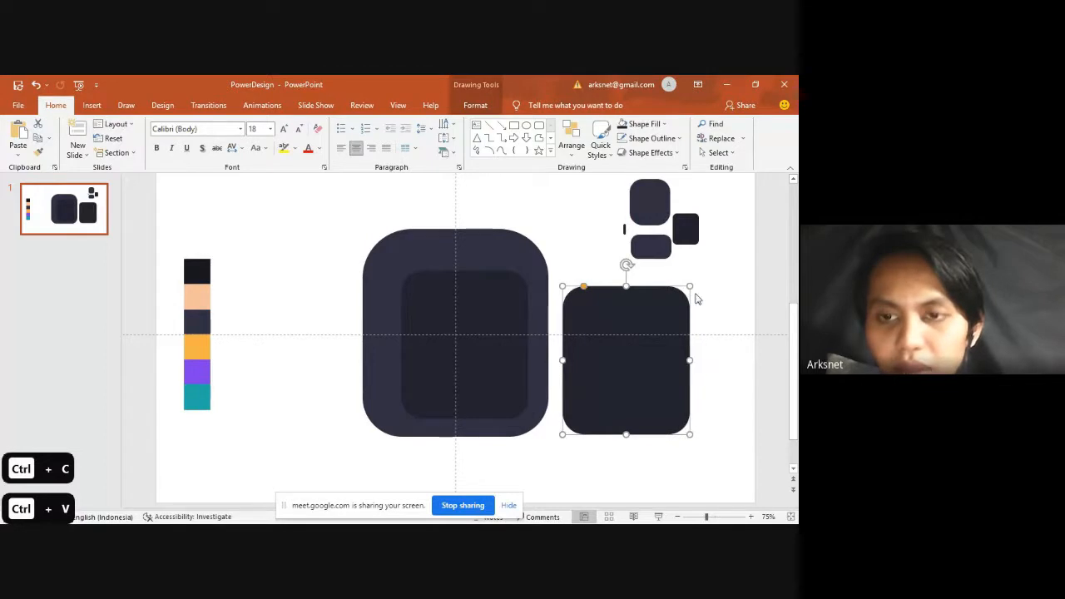
pyautogui.moveTo(690, 285); pyautogui.dragTo(630, 334)
pyautogui.moveTo(648, 384); pyautogui.dragTo(580, 382)
pyautogui.moveTo(571, 437)
pyautogui.mouseDown()
pyautogui.moveTo(569, 372)
pyautogui.moveTo(578, 374)
pyautogui.moveTo(370, 343)
pyautogui.moveTo(383, 353)
pyautogui.mouseUp()
pyautogui.click(605, 391)
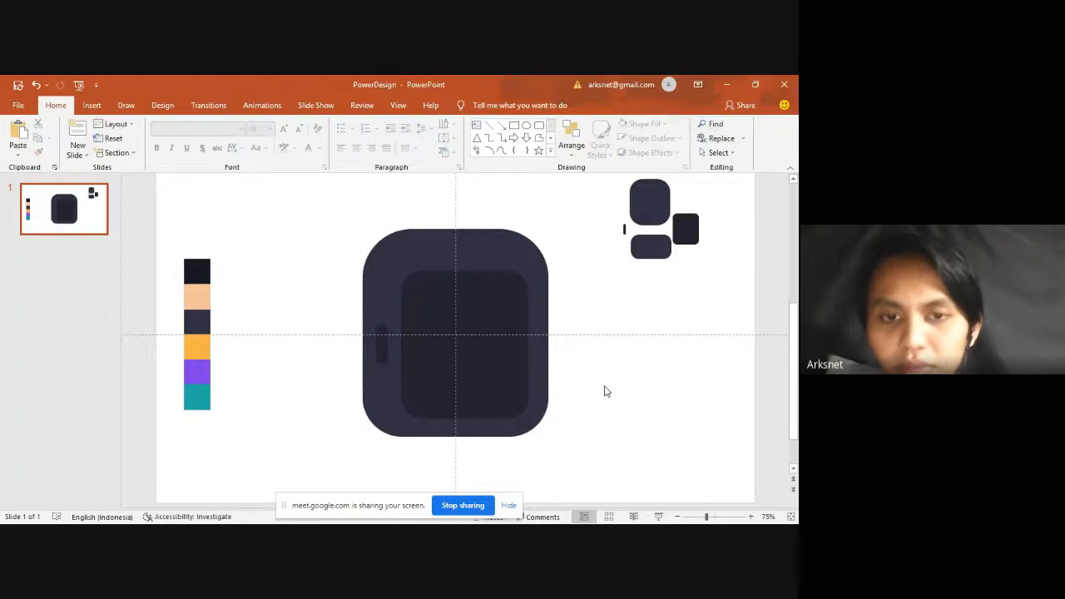
# Compare the hood with the reference slide and shift the small dark bar slightly right and down on the rim.
pyautogui.click(471, 340)
pyautogui.hotkey('alt', 'Tab')
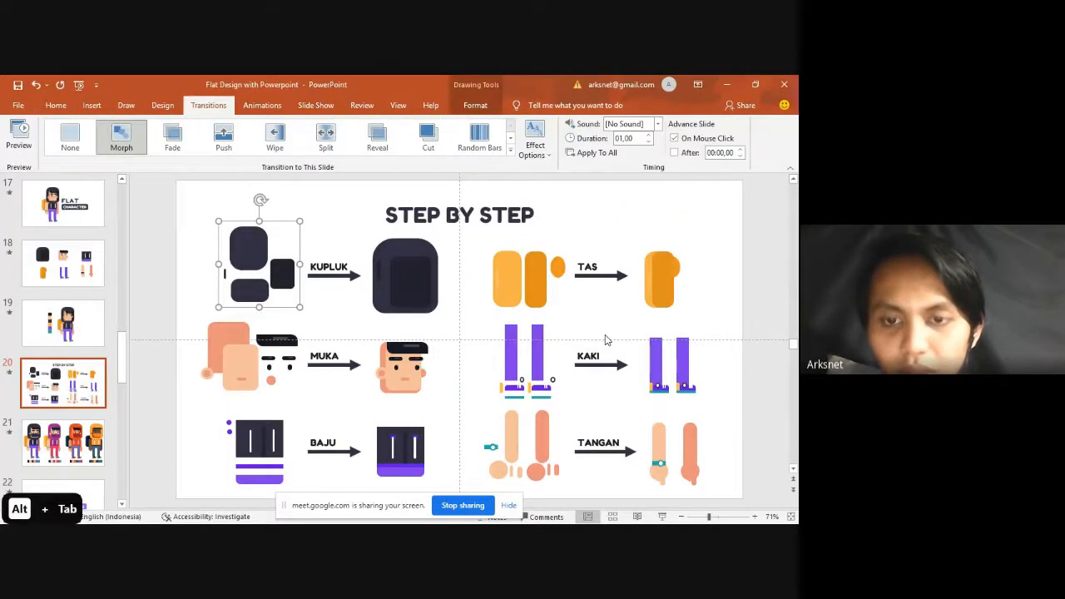
pyautogui.hotkey('alt', 'Tab')
pyautogui.hotkey('alt', 'Tab')
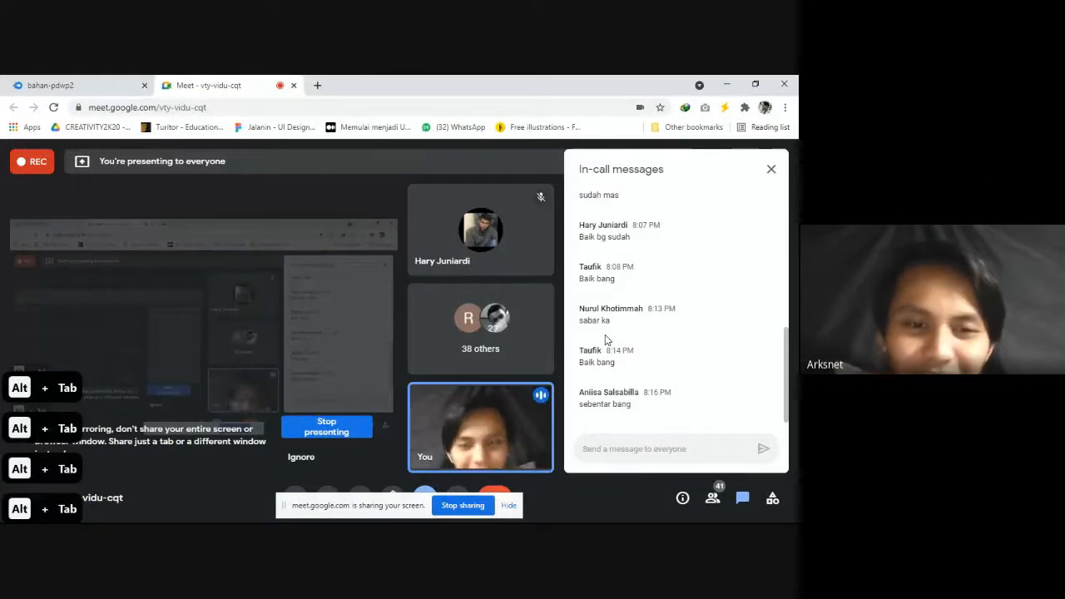
pyautogui.hotkey('alt', 'Tab')
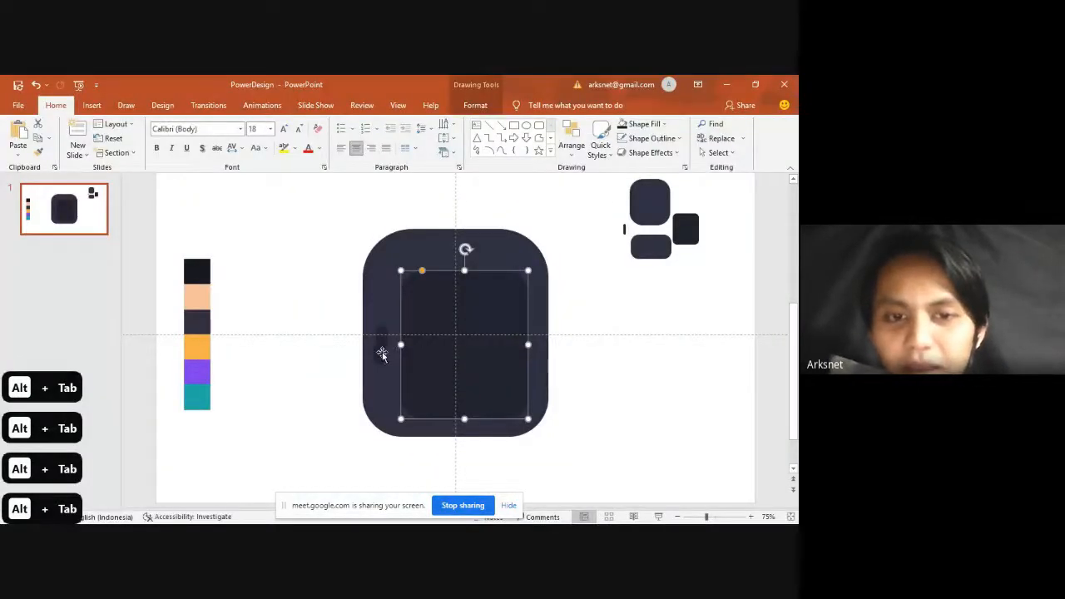
pyautogui.click(383, 337)
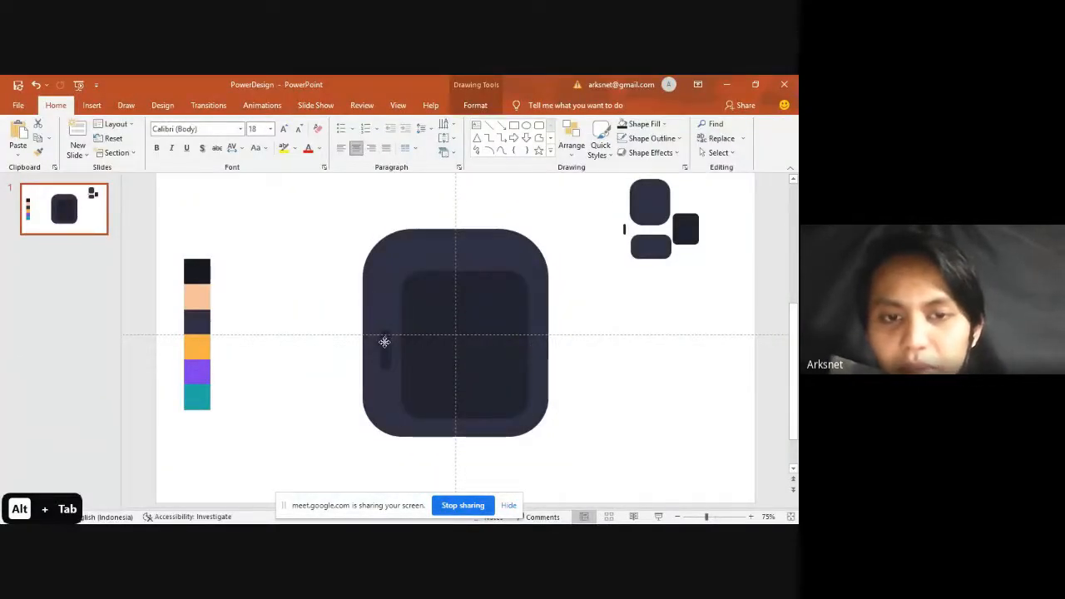
pyautogui.click(385, 341)
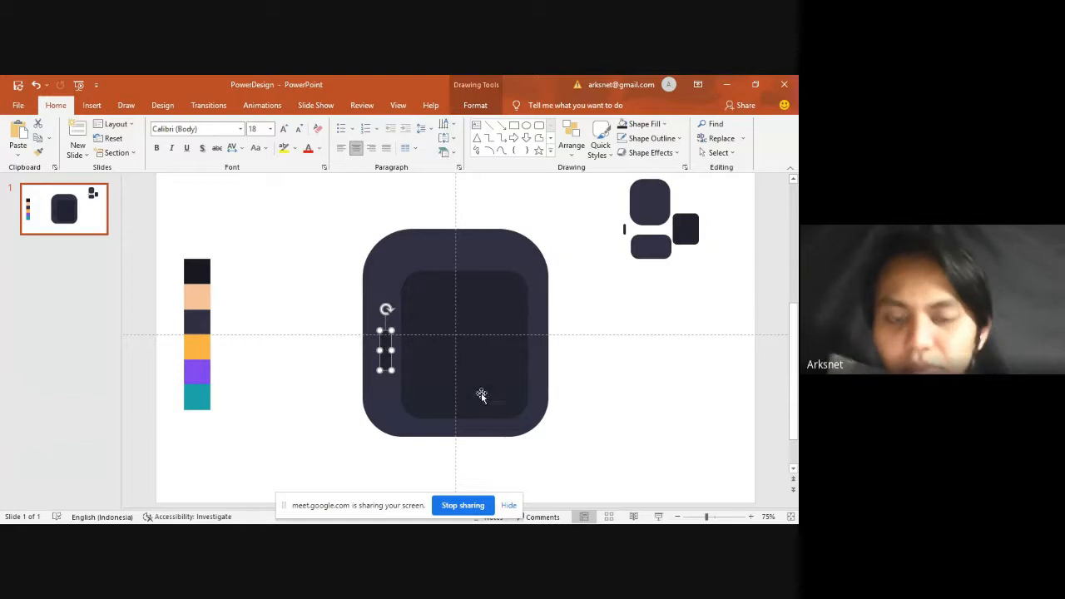
# Replace the hood reference shapes with a grouped copy of the MUKA face parts from the STEP BY STEP slide, placed in the slide's upper-right area.
pyautogui.click(641, 244)
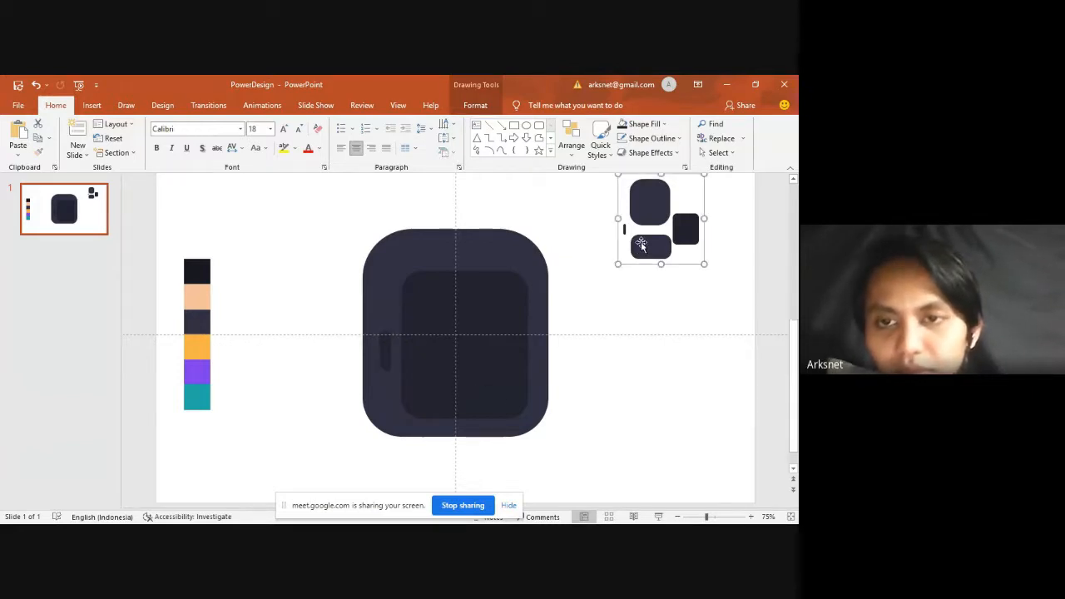
pyautogui.press('Delete')
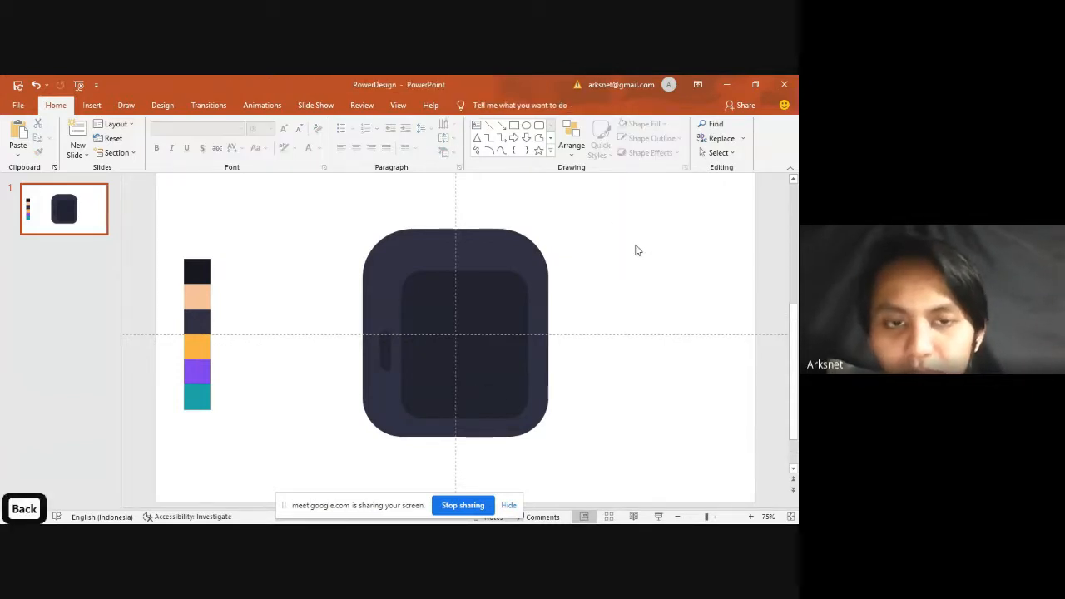
pyautogui.hotkey('alt', 'Tab')
pyautogui.hotkey('alt', 'Tab')
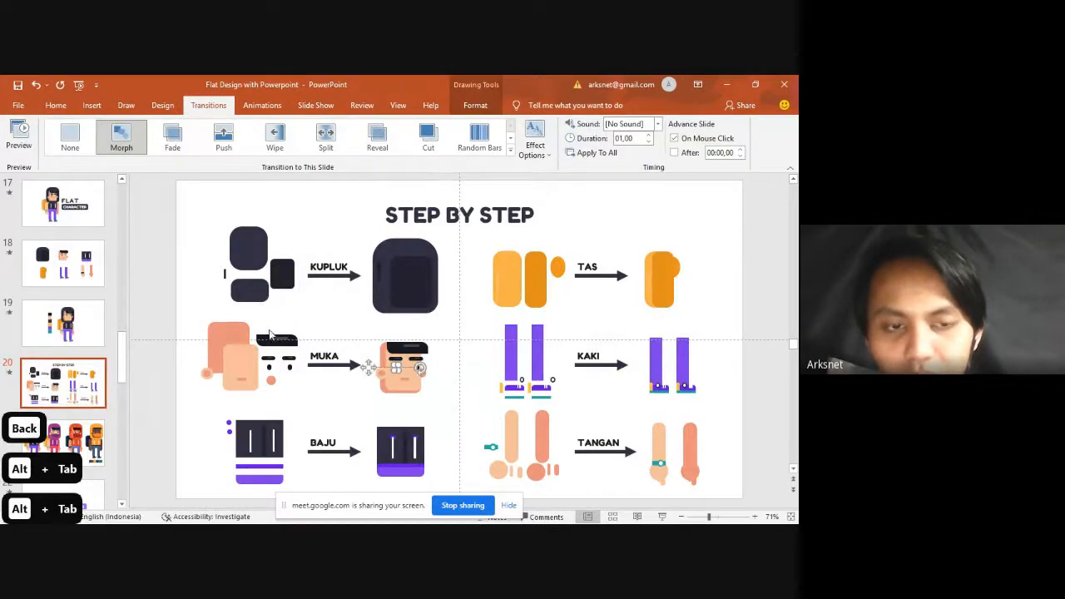
pyautogui.moveTo(307, 305); pyautogui.dragTo(185, 394)
pyautogui.hotkey('ctrl', 'c')
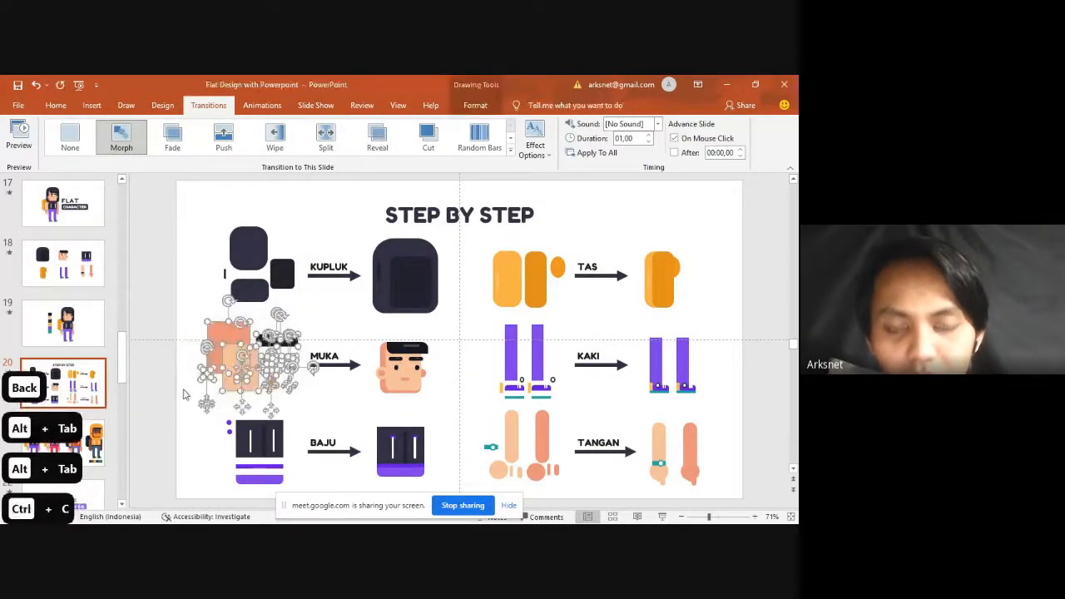
pyautogui.hotkey('ctrl', 'g')
pyautogui.hotkey('ctrl', 'c')
pyautogui.hotkey('alt', 'Tab')
pyautogui.hotkey('ctrl', 'v')
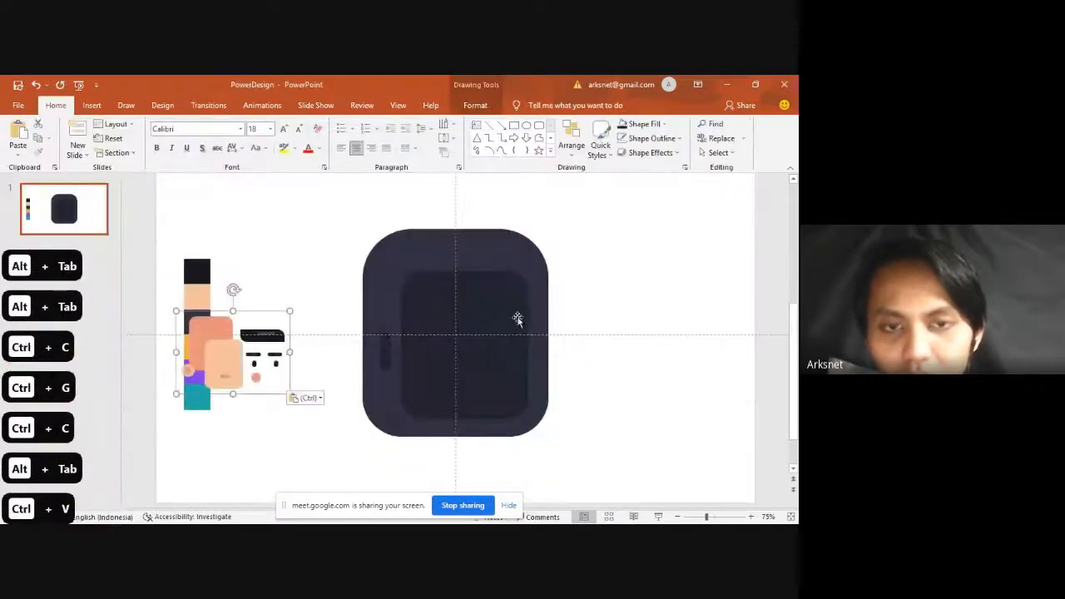
pyautogui.moveTo(254, 368); pyautogui.dragTo(695, 237)
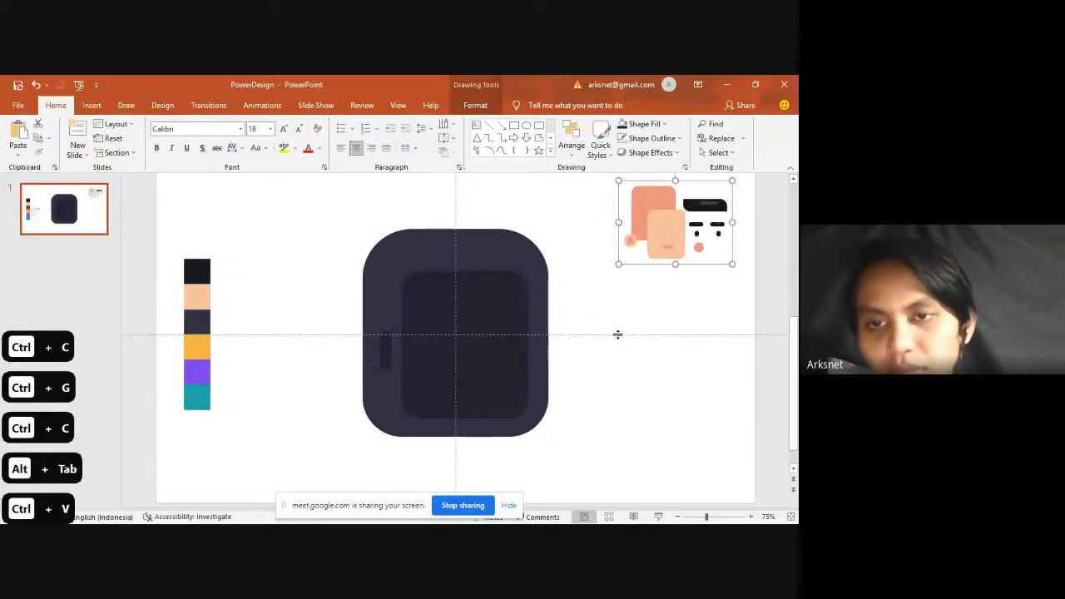
# Switch to Google Meet to check the in-call messages for participants' replies, and return to the PowerDesign presentation.
pyautogui.hotkey('alt', 'Tab')
pyautogui.hotkey('alt', 'Tab')
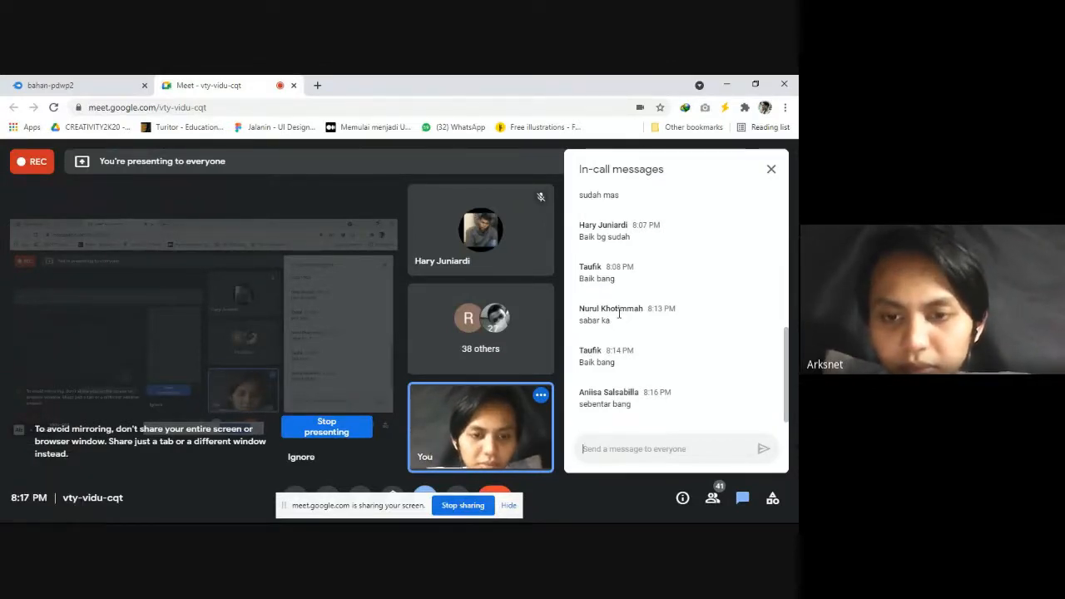
pyautogui.hotkey('alt', 'Tab')
pyautogui.click(388, 348)
pyautogui.click(434, 325)
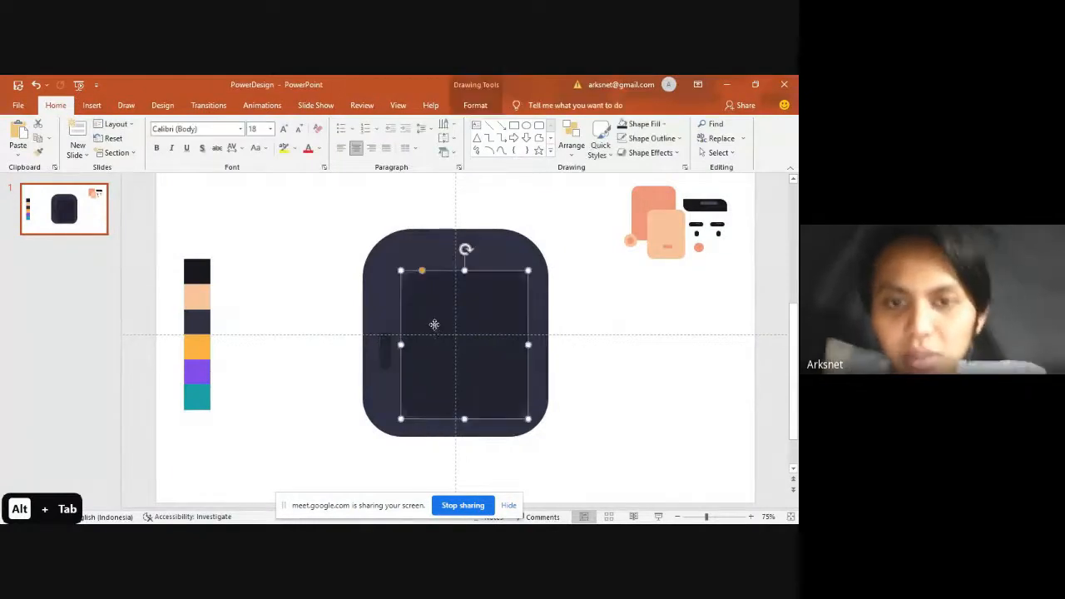
pyautogui.click(596, 306)
pyautogui.click(510, 313)
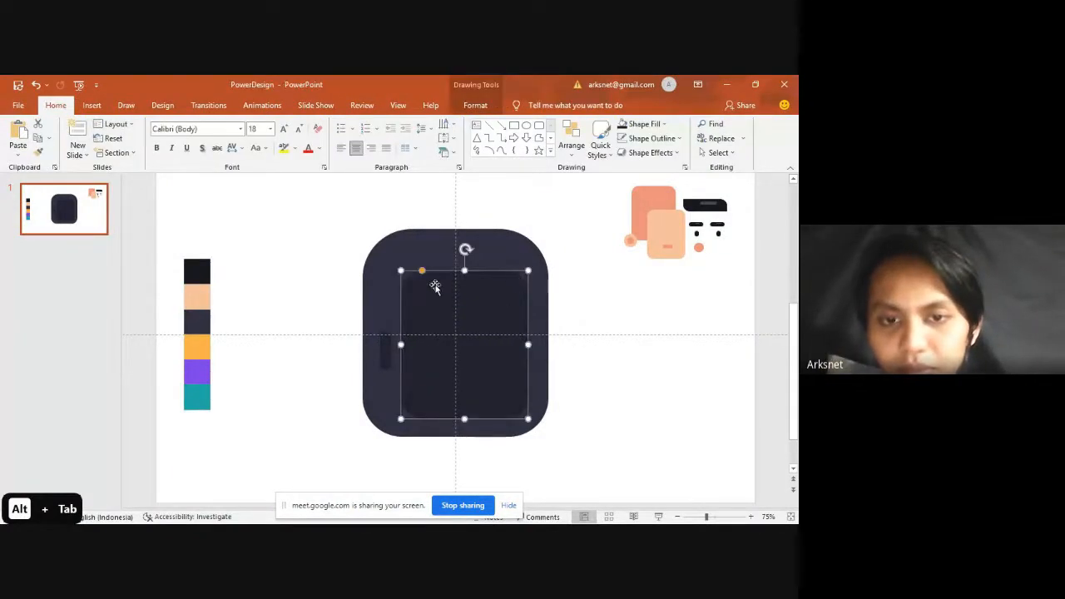
pyautogui.hotkey('alt', 'Tab')
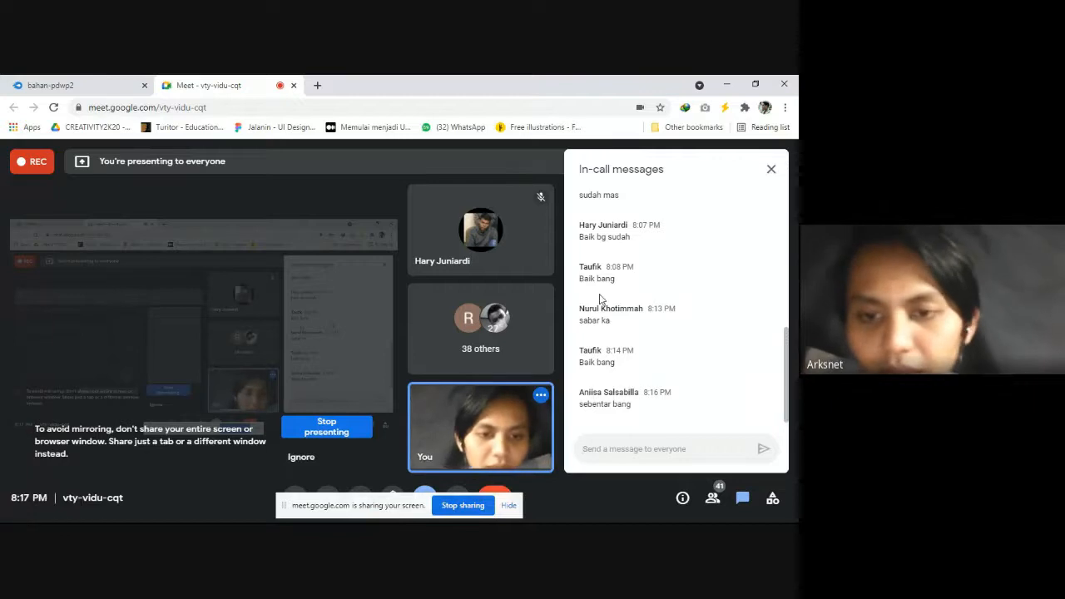
pyautogui.hotkey('alt', 'Tab')
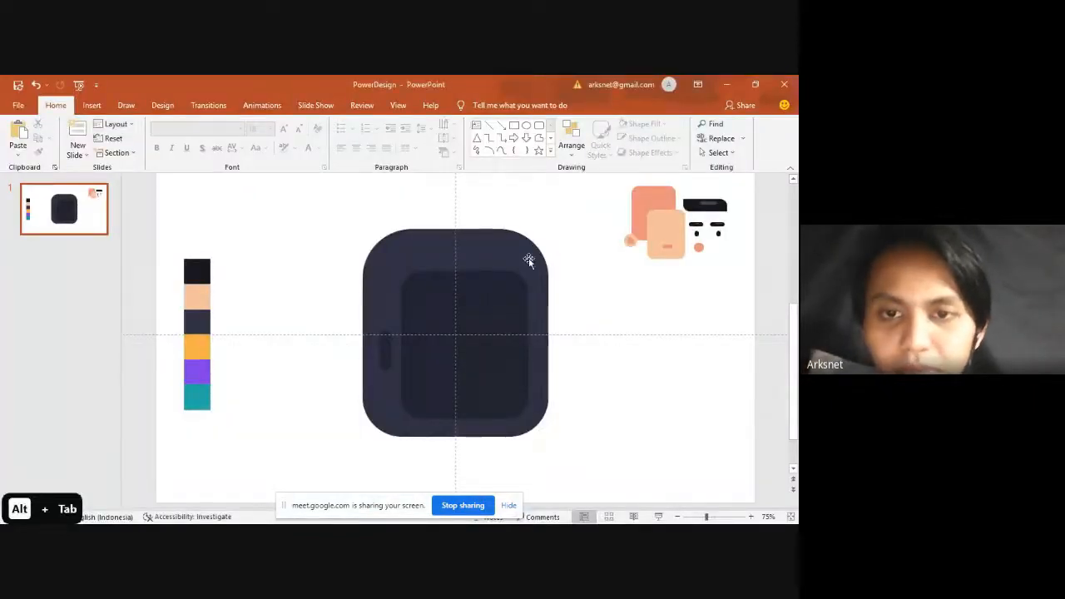
# Group the three hood shapes, and shrink and move the group to the slide's upper-left area beside the colour palette.
pyautogui.click(576, 233)
pyautogui.click(492, 297)
pyautogui.moveTo(584, 201); pyautogui.dragTo(265, 456)
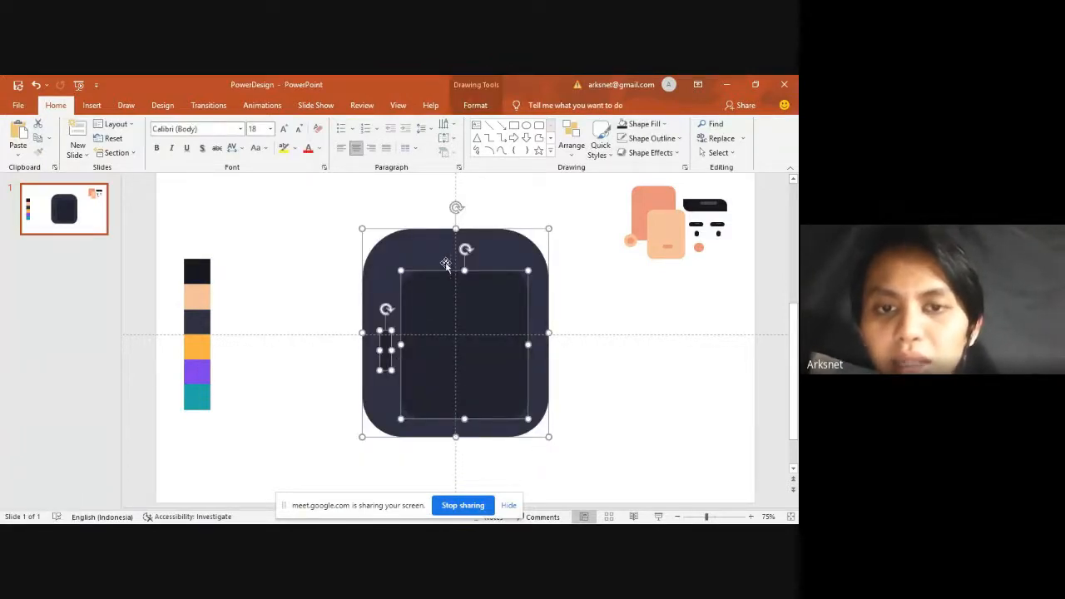
pyautogui.moveTo(581, 197)
pyautogui.mouseDown()
pyautogui.moveTo(376, 368)
pyautogui.moveTo(404, 364)
pyautogui.moveTo(323, 457)
pyautogui.mouseUp()
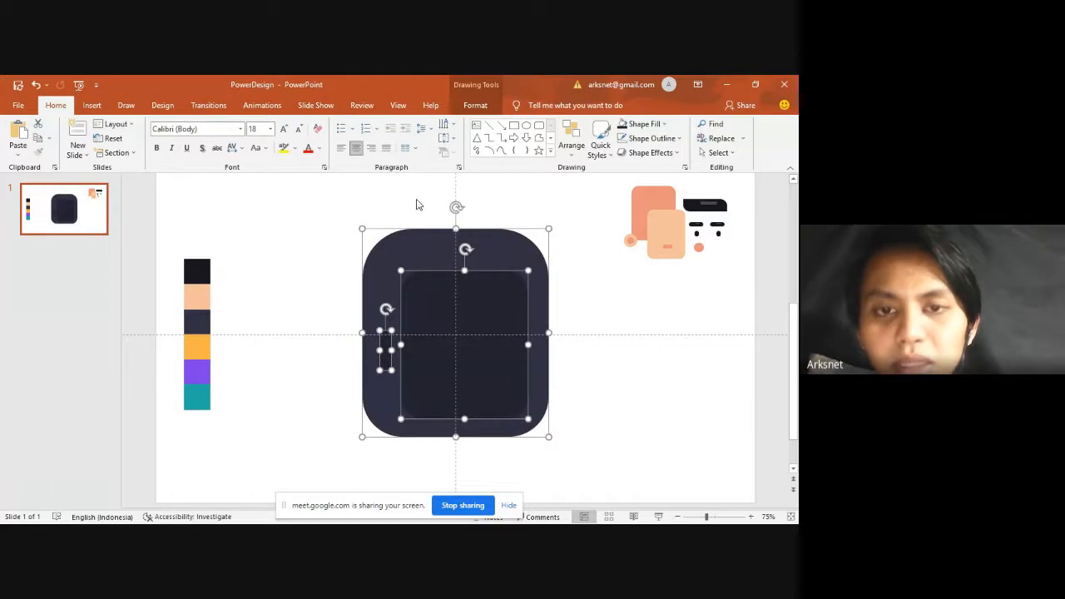
pyautogui.hotkey('ctrl', 'g')
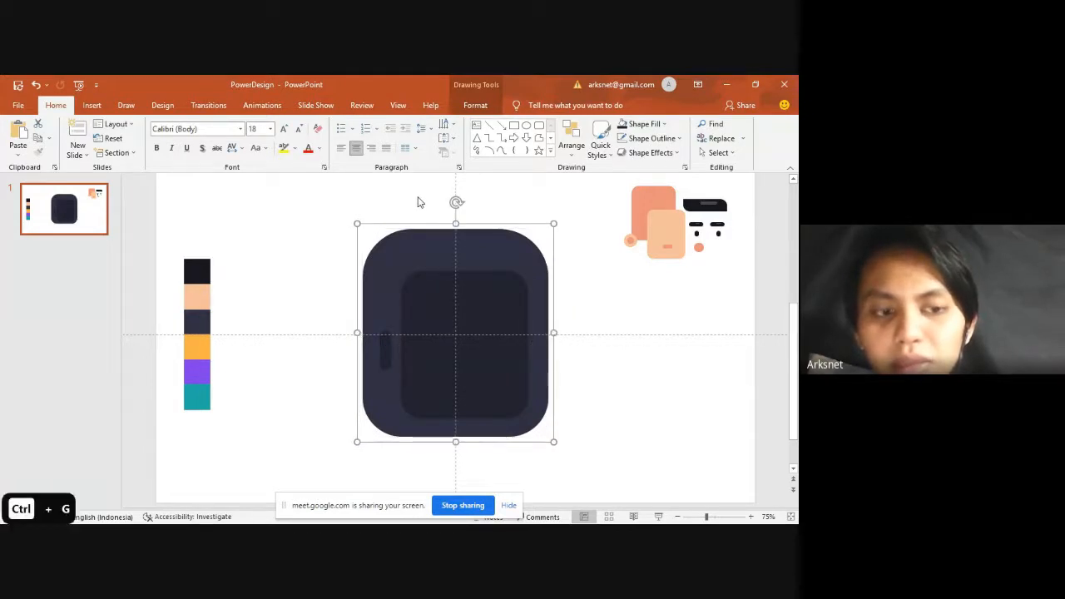
pyautogui.moveTo(554, 444); pyautogui.dragTo(300, 261)
pyautogui.click(355, 261)
# Enlarge the face reference group from its lower-left corner, and switch to Google Meet to check the in-call messages.
pyautogui.click(676, 229)
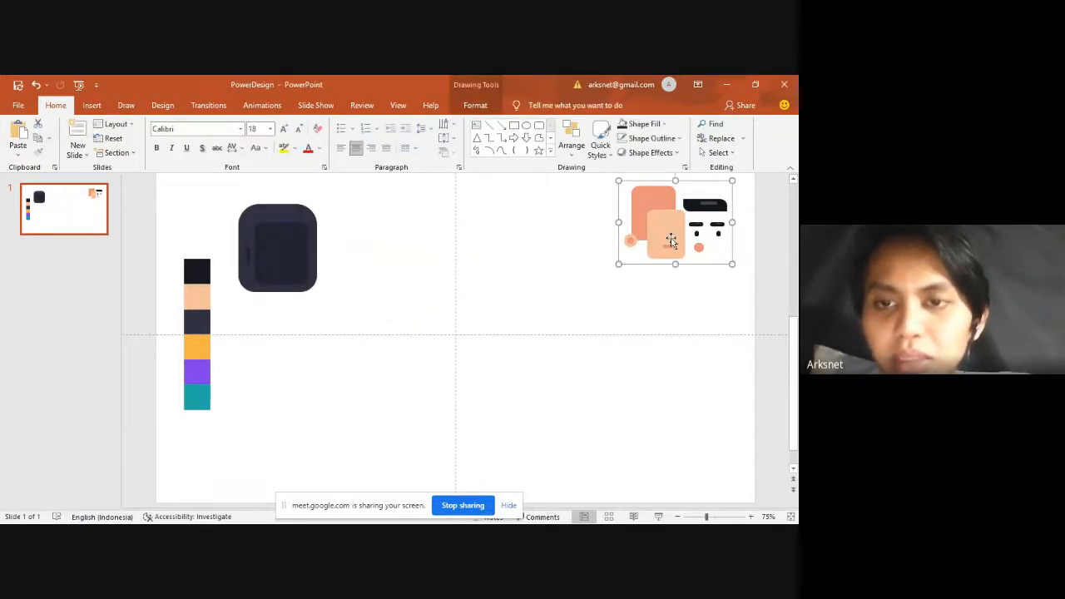
pyautogui.moveTo(619, 264); pyautogui.dragTo(594, 293)
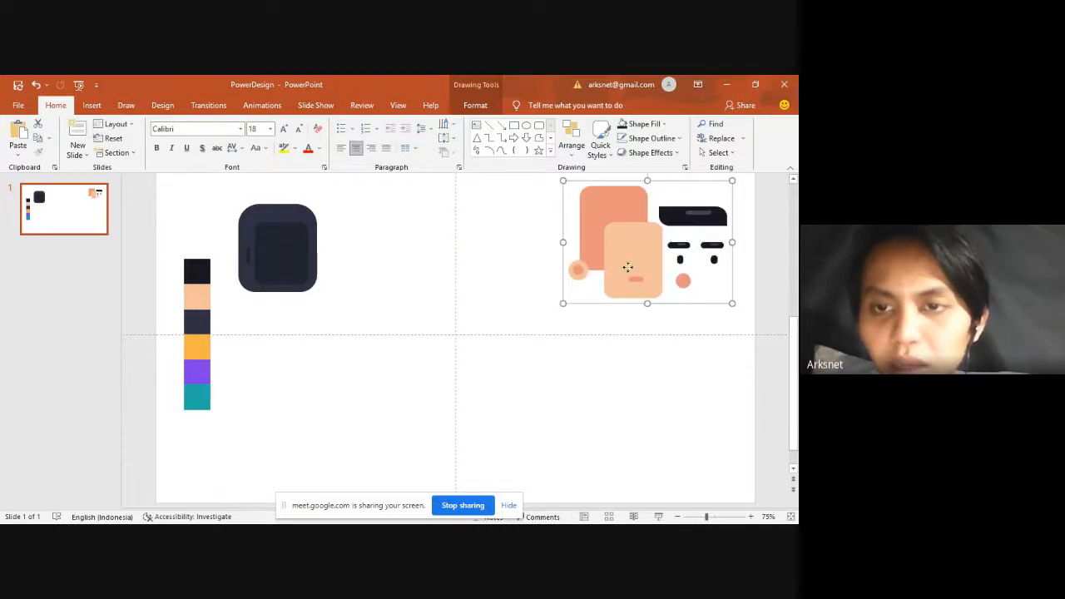
pyautogui.click(539, 264)
pyautogui.hotkey('alt', 'Tab')
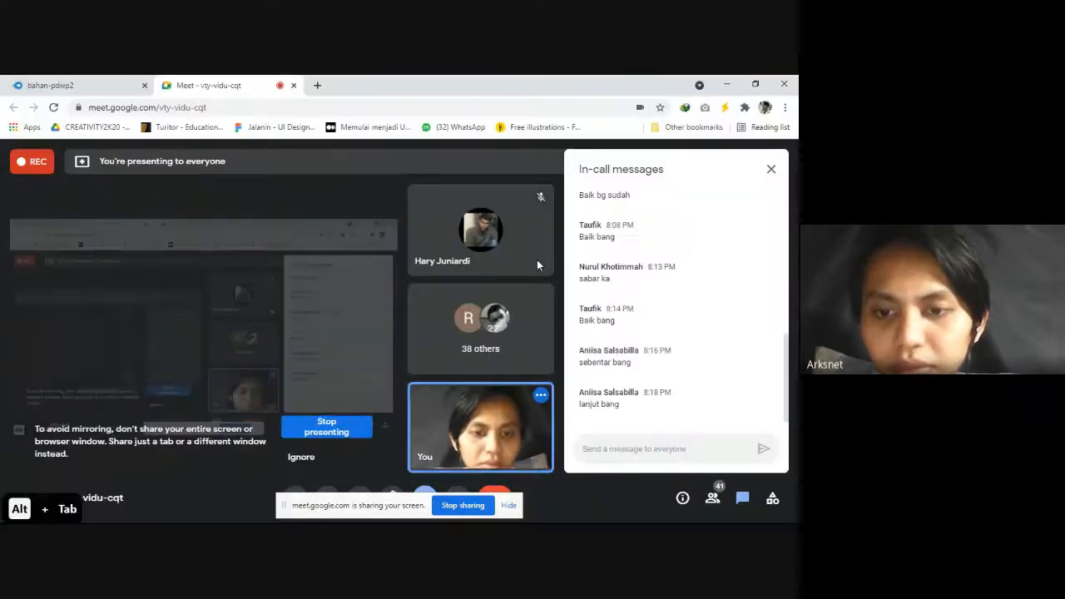
# Return to the PowerDesign presentation, draw a rounded rectangle about 7.4 cm high and 5.89 cm wide centred on the guides, and open its fill options.
pyautogui.hotkey('alt', 'Tab')
pyautogui.hotkey('alt', 'Tab')
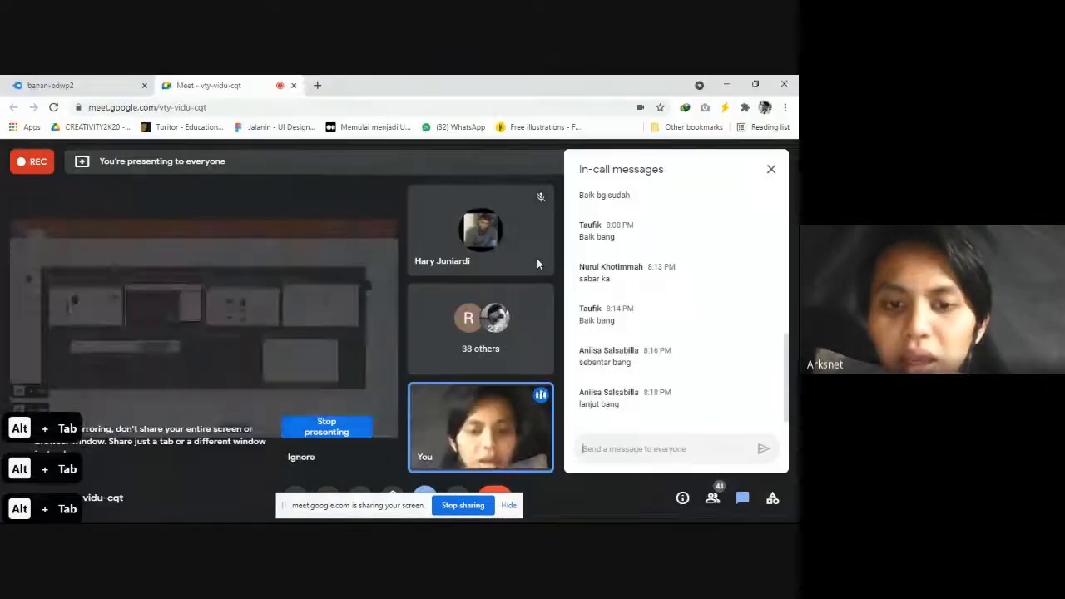
pyautogui.hotkey('alt', 'Tab')
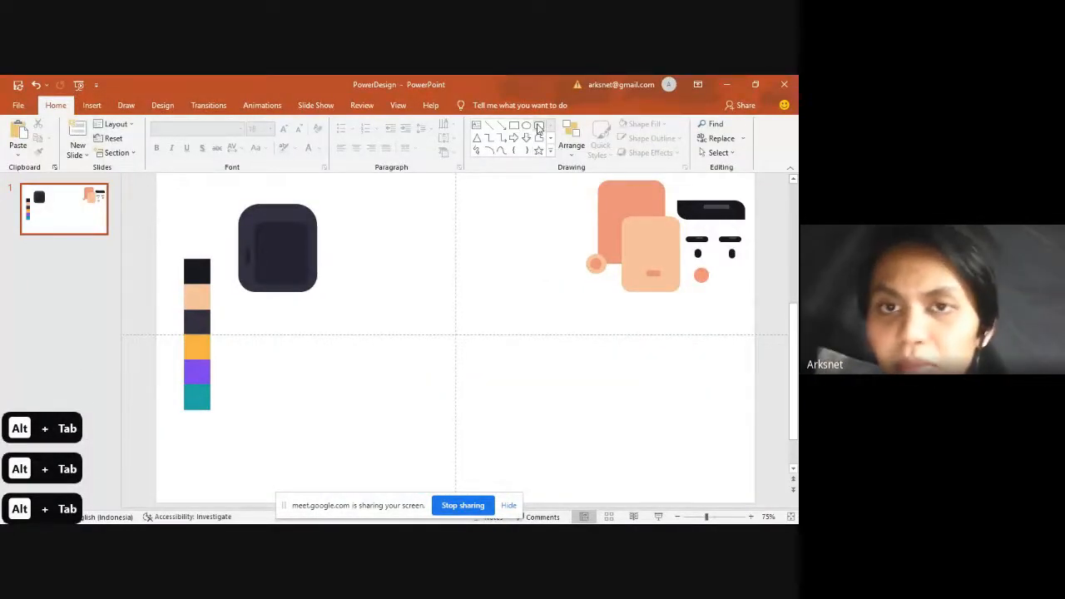
pyautogui.click(550, 150)
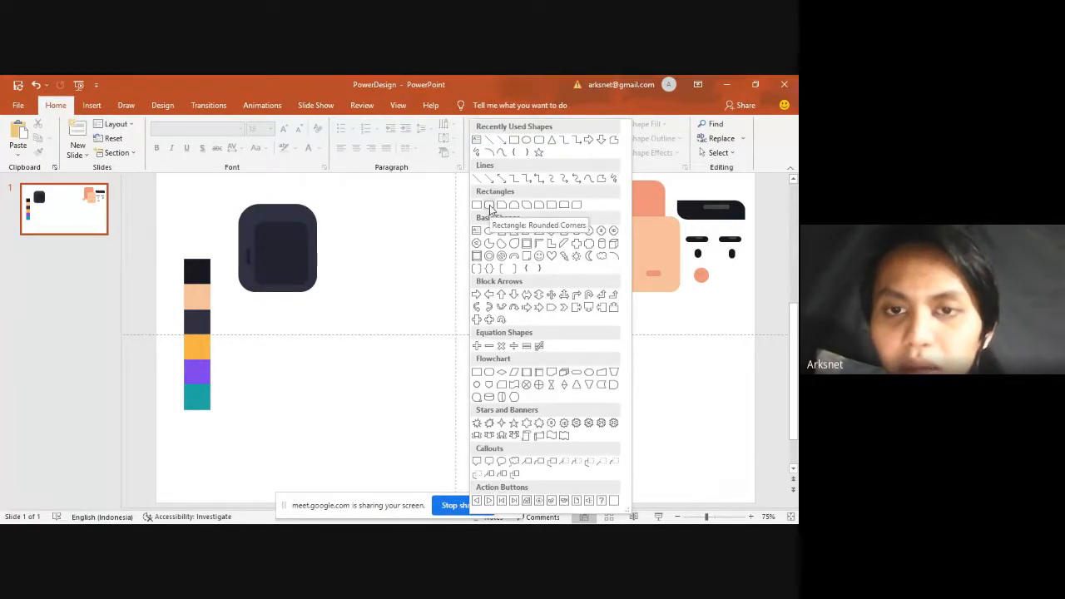
pyautogui.click(489, 208)
pyautogui.moveTo(402, 250); pyautogui.dragTo(506, 380)
pyautogui.moveTo(477, 337); pyautogui.dragTo(478, 352)
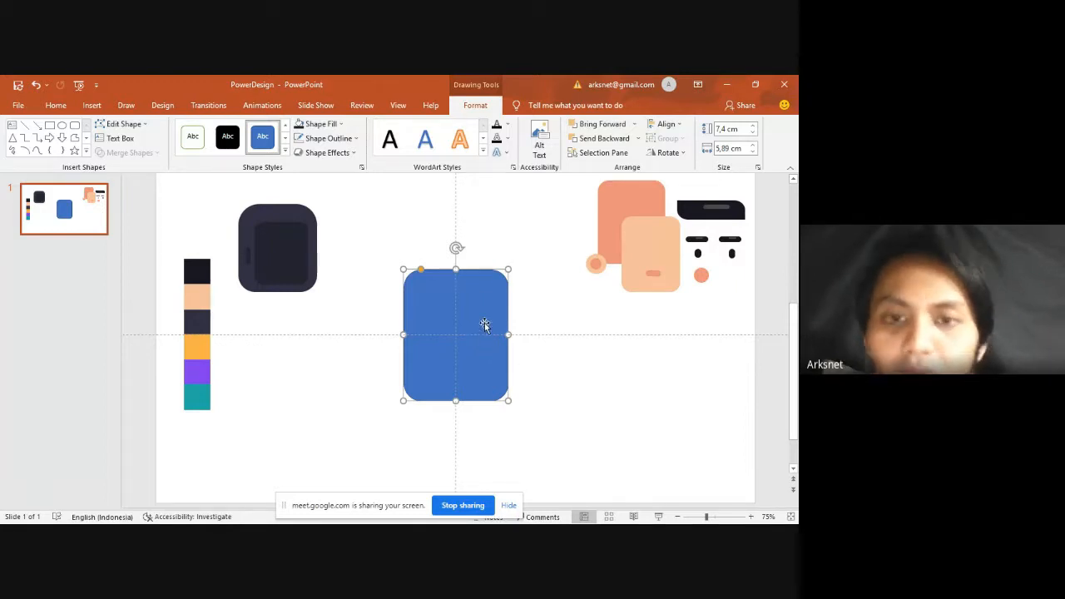
pyautogui.click(317, 126)
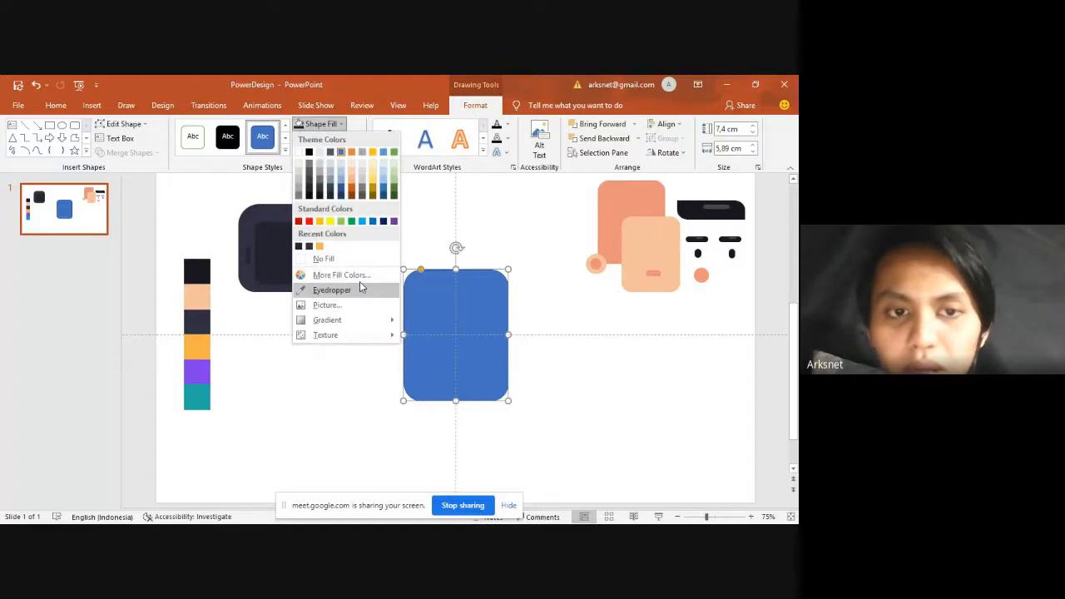
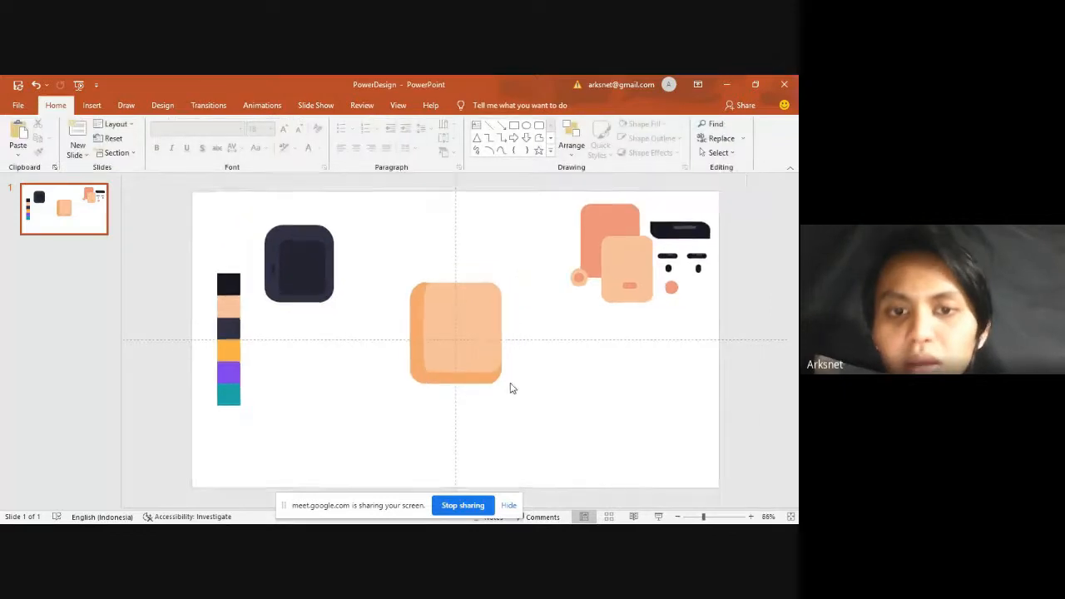
# Move the two overlapping face shapes together slightly down near the centre of the slide.
pyautogui.moveTo(511, 388); pyautogui.dragTo(418, 294)
pyautogui.moveTo(469, 326); pyautogui.dragTo(463, 330)
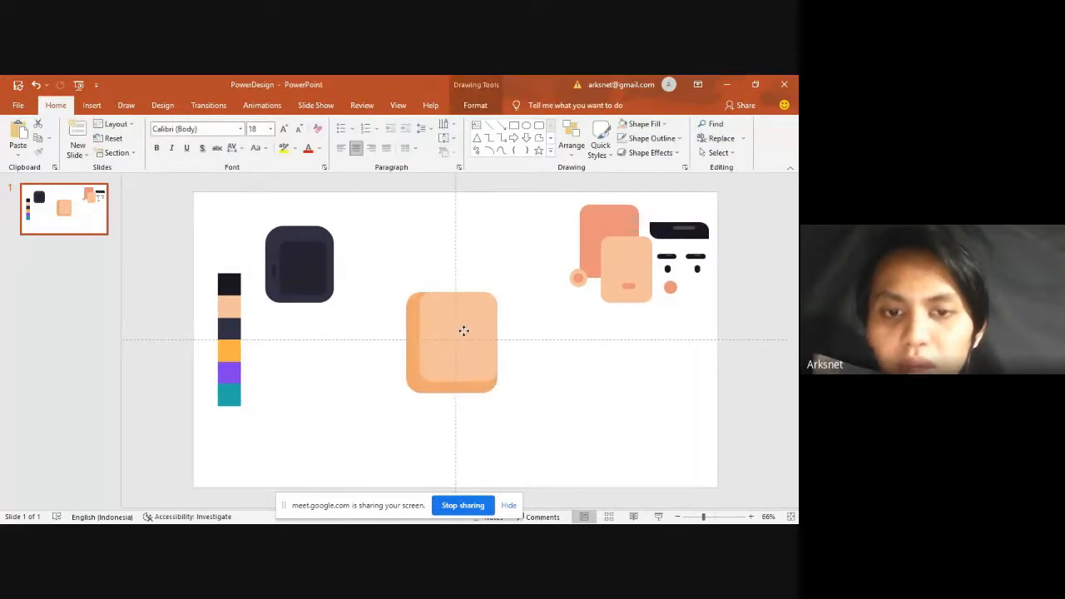
pyautogui.click(515, 387)
# Check the finished face in the Flat Design with Powerpoint presentation and compare it with the face shapes in PowerDesign.
pyautogui.hotkey('alt', 'Tab')
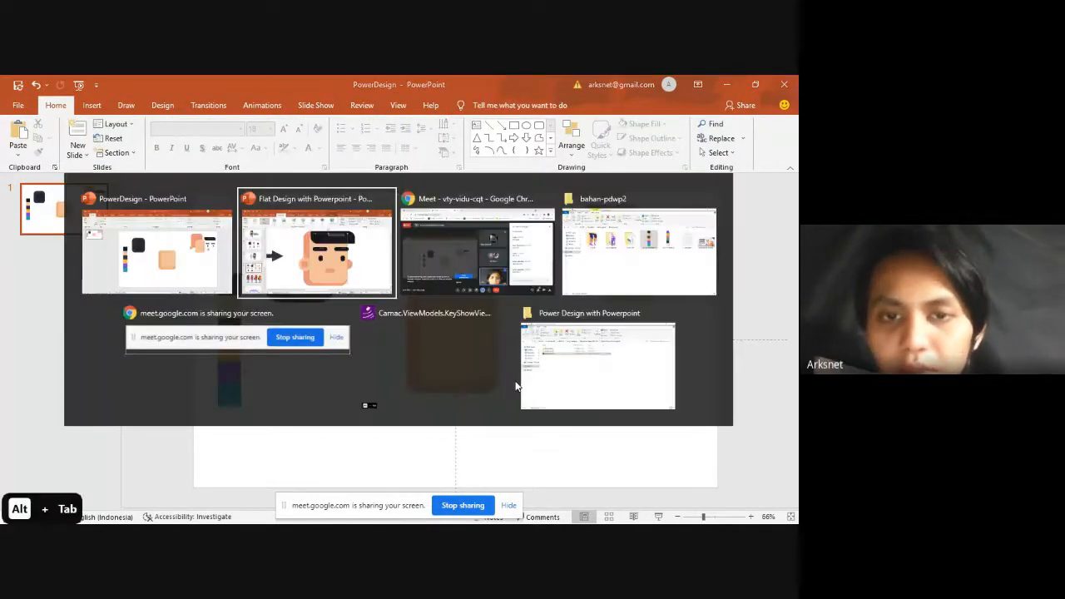
pyautogui.hotkey('alt', 'Tab')
pyautogui.hotkey('alt', 'Tab')
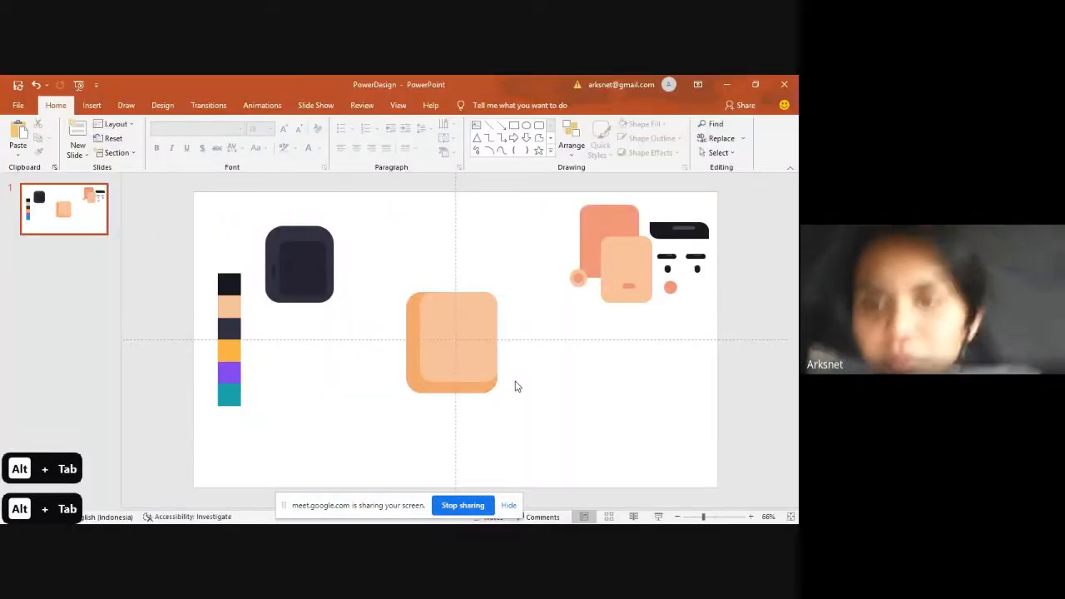
pyautogui.click(457, 367)
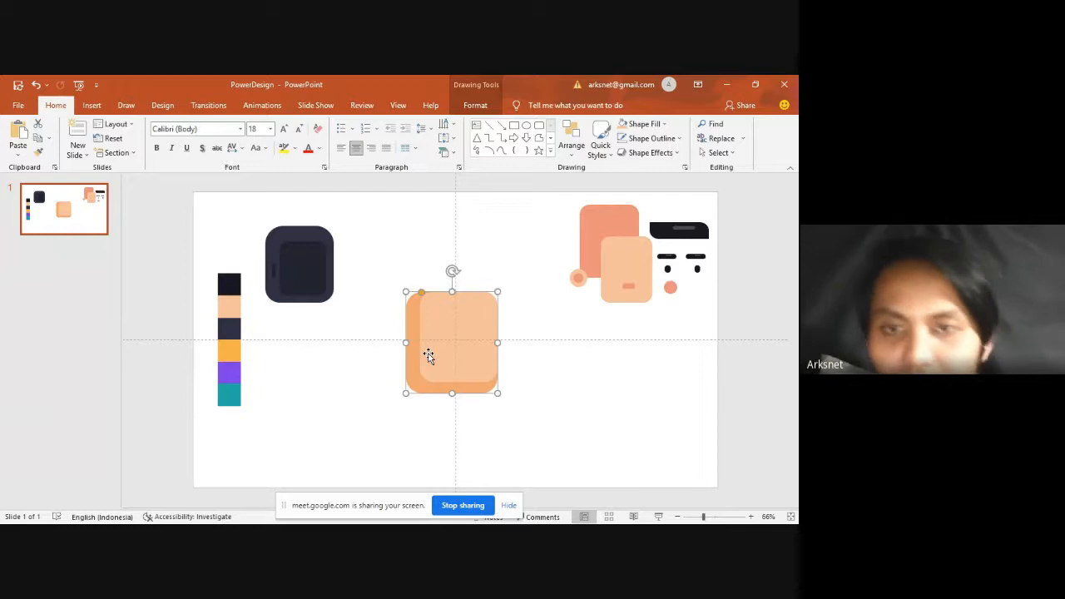
pyautogui.click(551, 287)
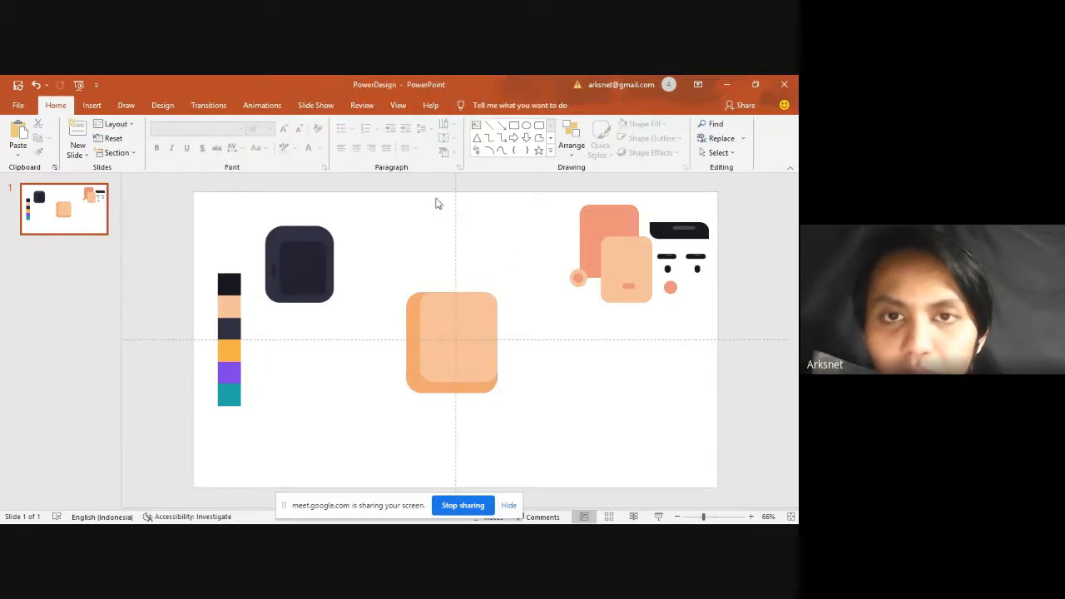
pyautogui.click(550, 150)
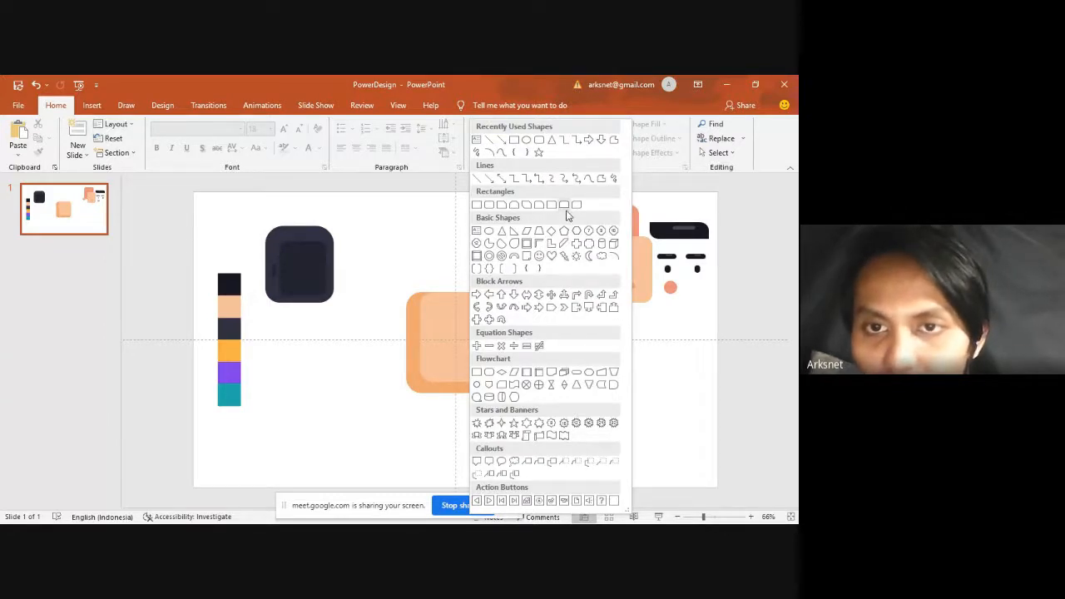
pyautogui.click(575, 205)
pyautogui.moveTo(460, 241); pyautogui.dragTo(511, 282)
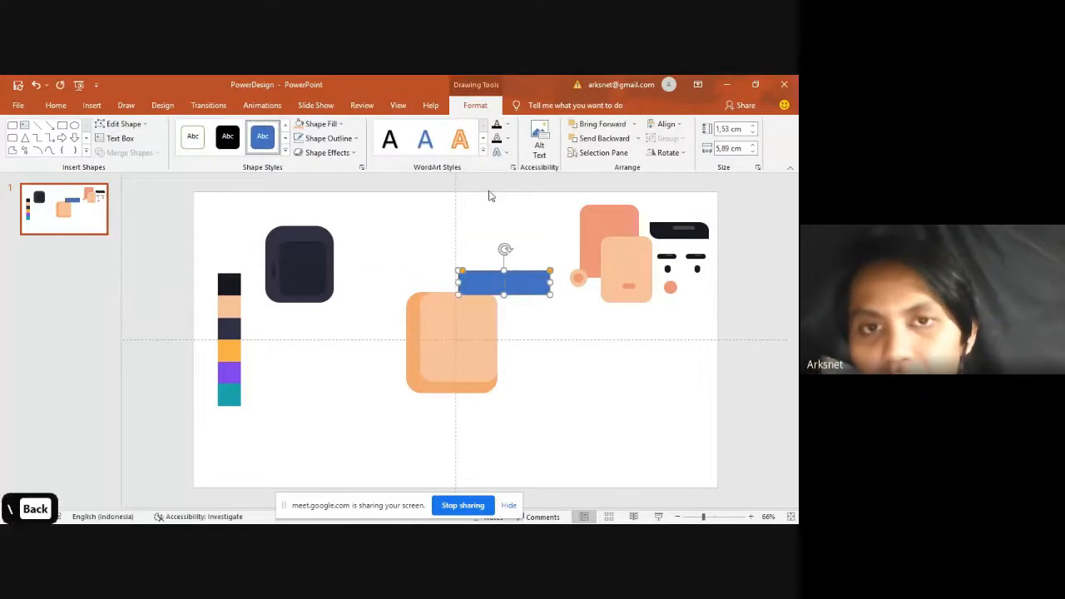
pyautogui.press('BackSpace')
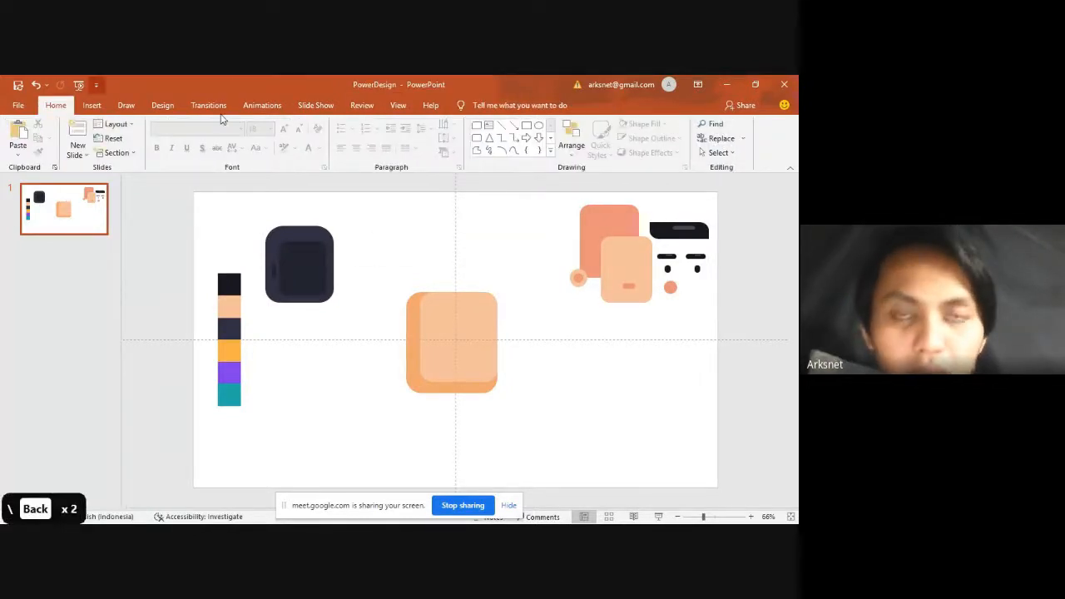
# Draw a diagonal-corners-rounded rectangle about 1.53 by 5.89 cm over the face, and flip it so the lower-left and upper-right corners are rounded.
pyautogui.click(550, 153)
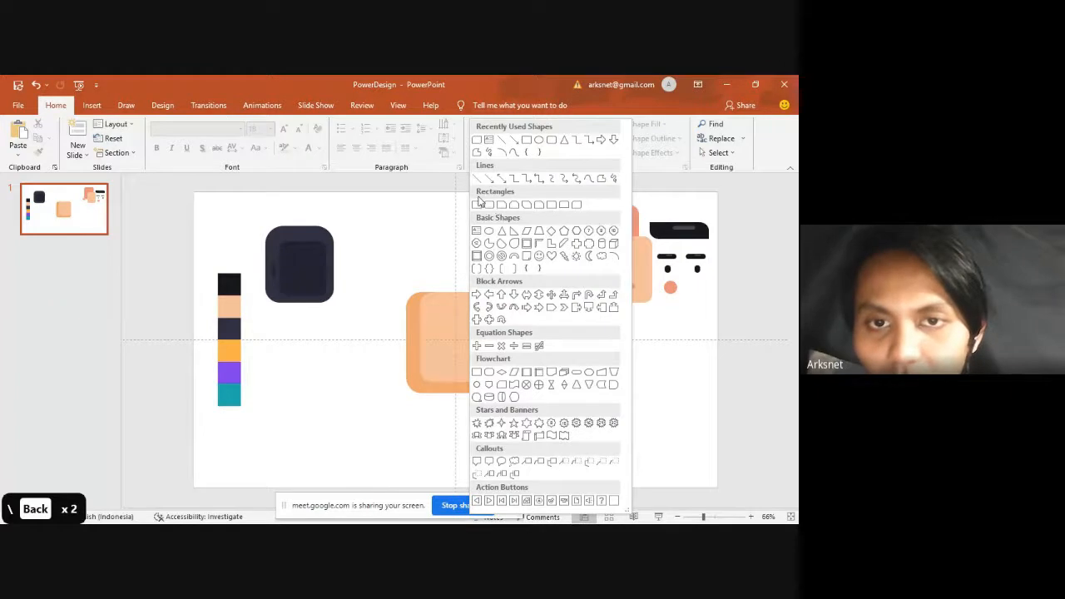
pyautogui.click(575, 205)
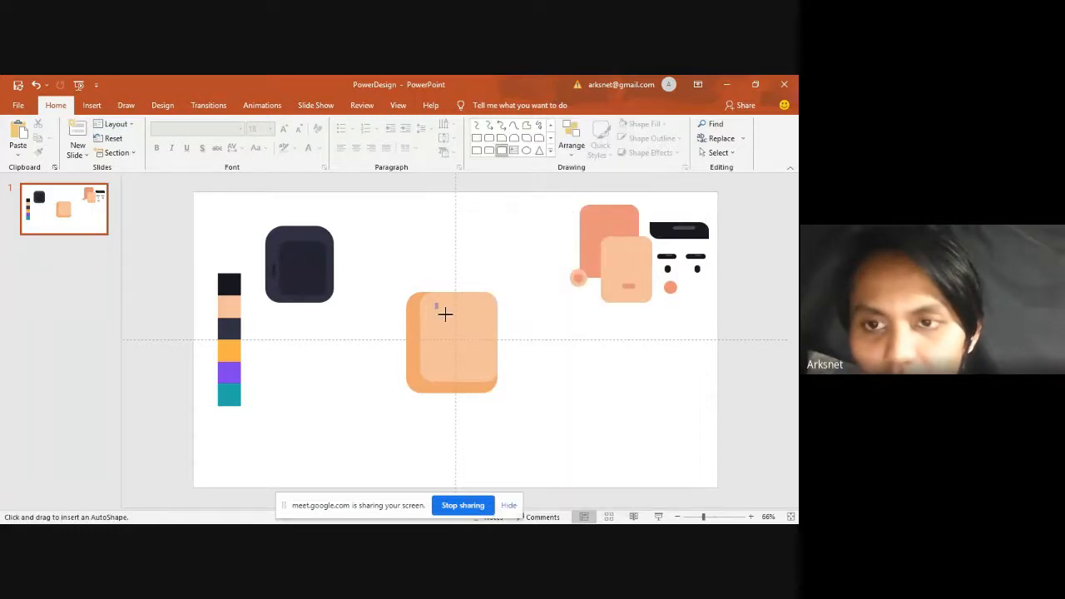
pyautogui.moveTo(435, 303); pyautogui.dragTo(526, 327)
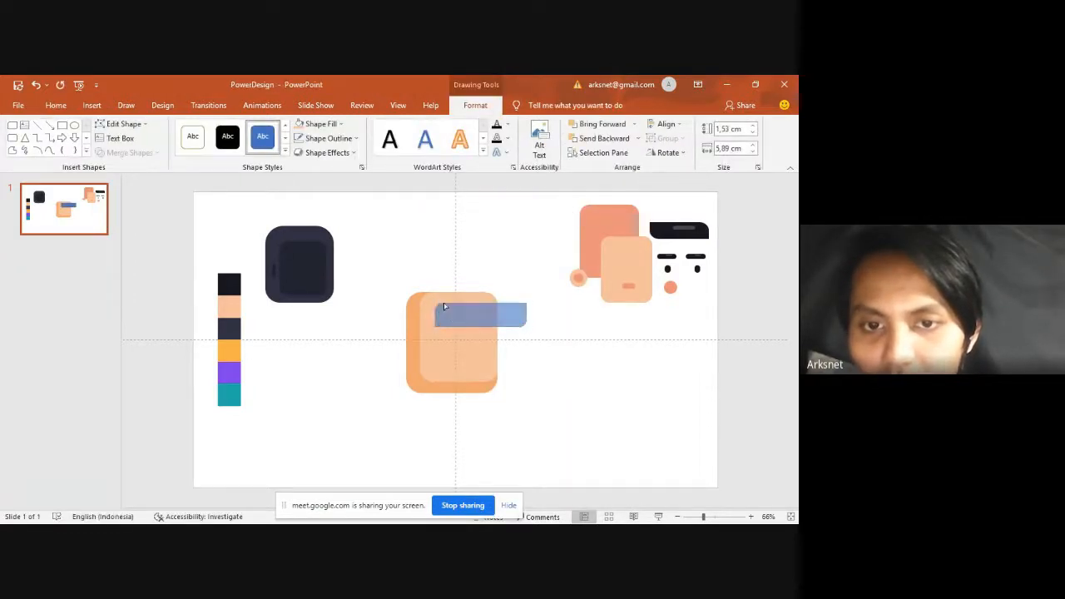
pyautogui.moveTo(453, 300); pyautogui.dragTo(534, 327)
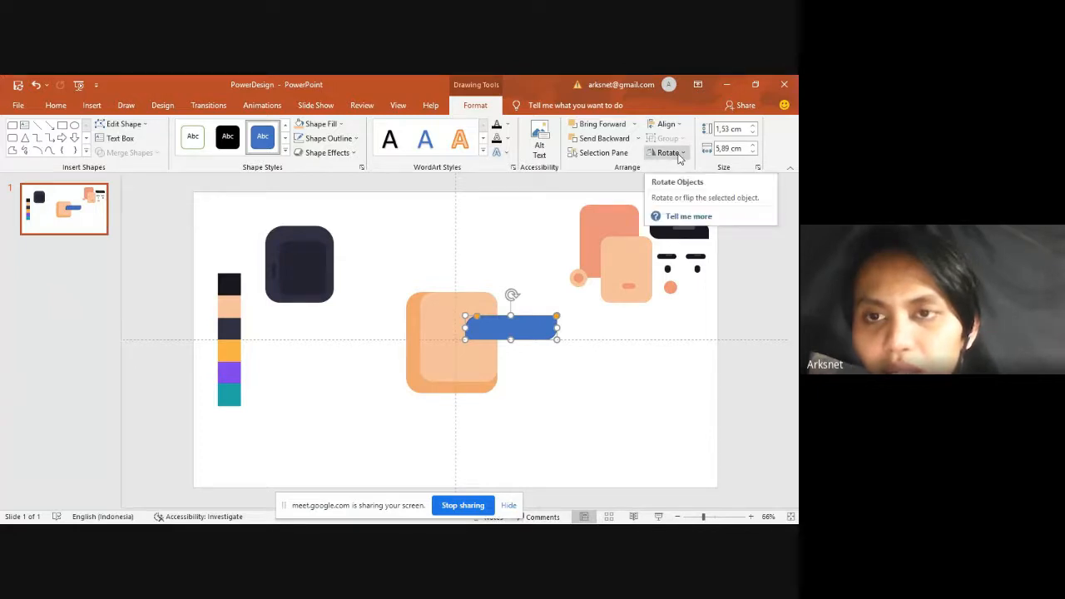
pyautogui.click(679, 157)
pyautogui.click(683, 214)
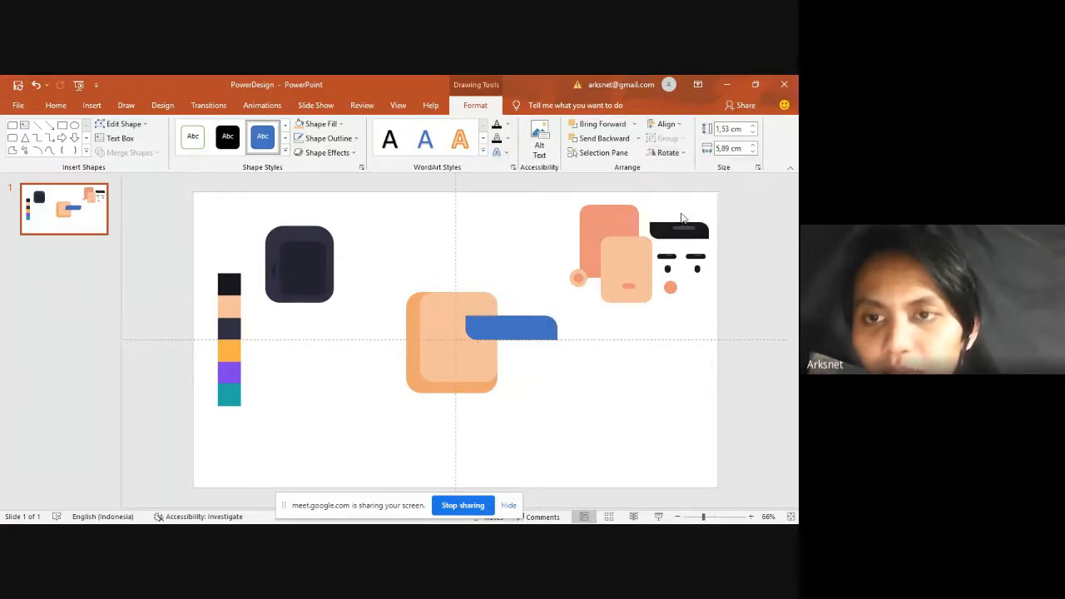
# Shrink the blue hair bar to about 1.35 by 5.03 cm and align it with the face's top edge, overhanging its right side.
pyautogui.moveTo(534, 331)
pyautogui.mouseDown()
pyautogui.moveTo(497, 304)
pyautogui.moveTo(516, 335)
pyautogui.moveTo(541, 330)
pyautogui.mouseUp()
pyautogui.scroll(5, 504, 309)
pyautogui.click(468, 329)
pyautogui.moveTo(466, 330); pyautogui.dragTo(525, 305)
pyautogui.scroll(-5, 489, 329)
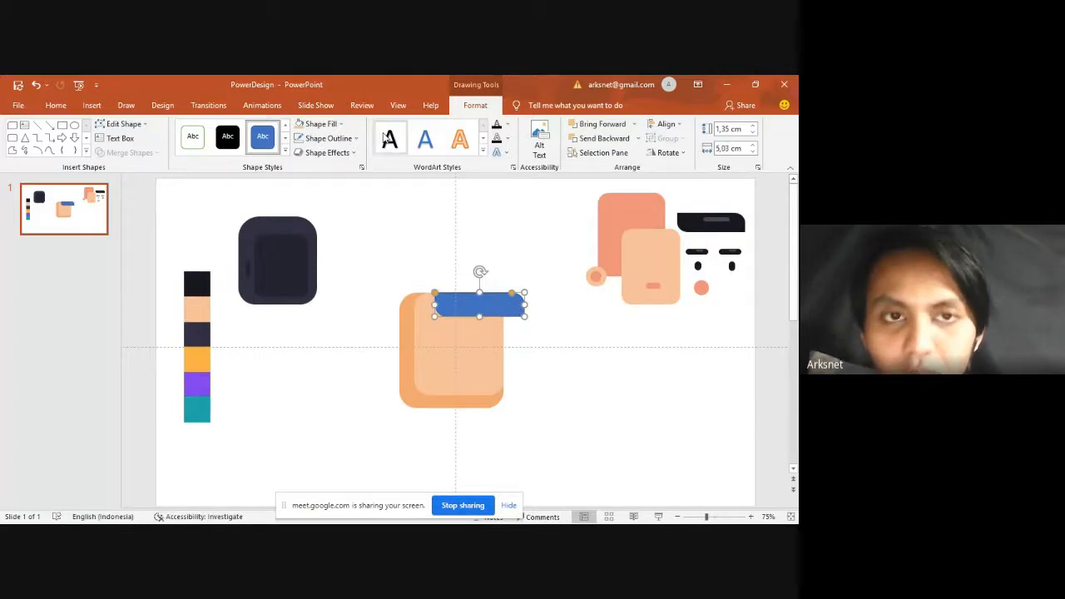
# Fill the hair bar with the near-black recent colour, and extend its lower edge slightly downward.
pyautogui.click(339, 124)
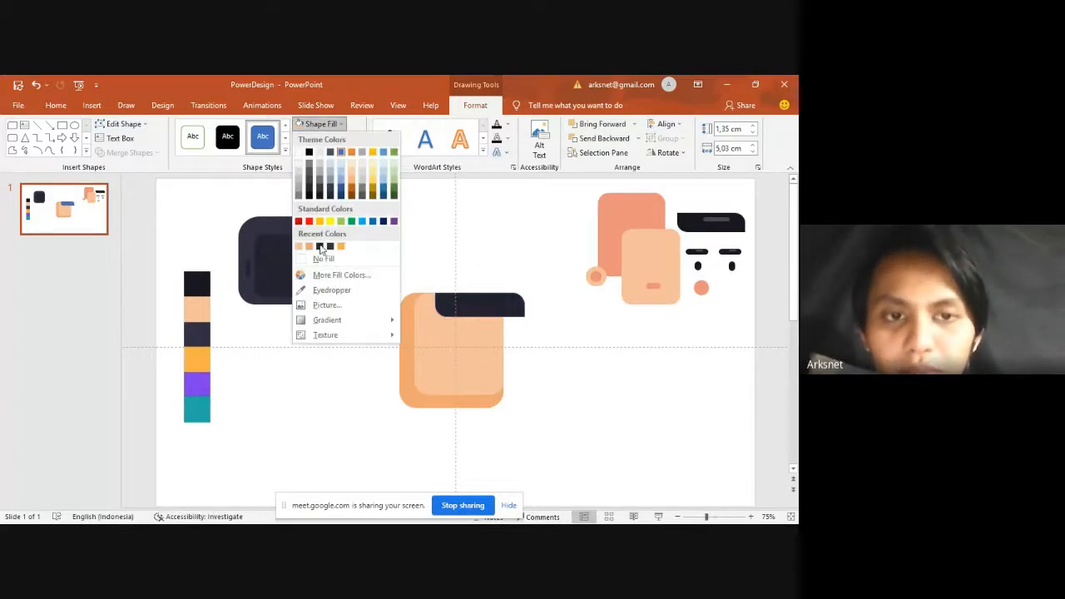
pyautogui.click(329, 248)
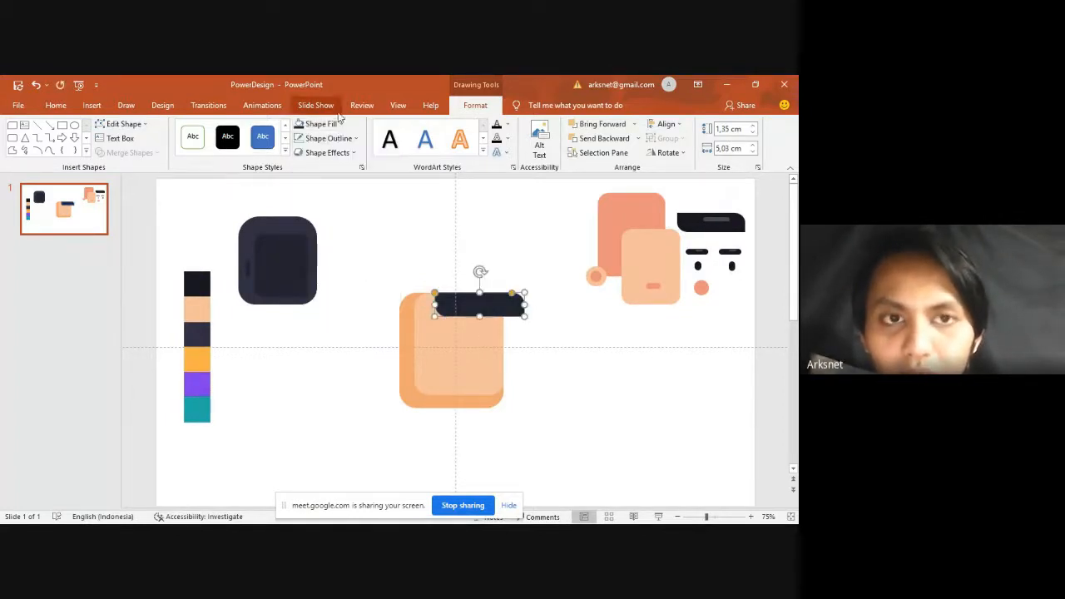
pyautogui.click(531, 275)
pyautogui.click(534, 311)
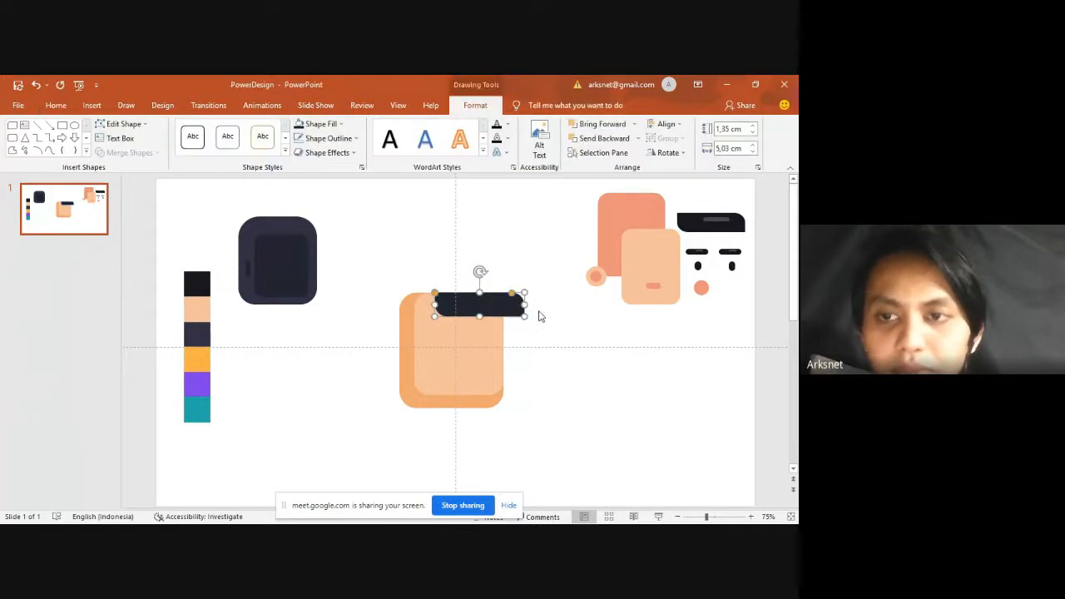
pyautogui.click(539, 328)
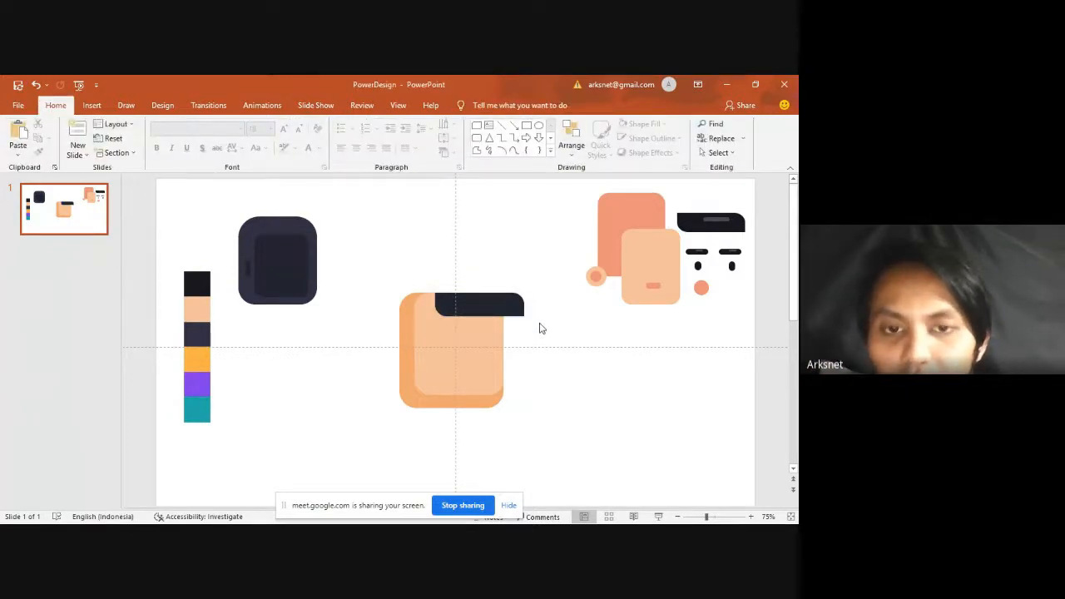
pyautogui.click(476, 313)
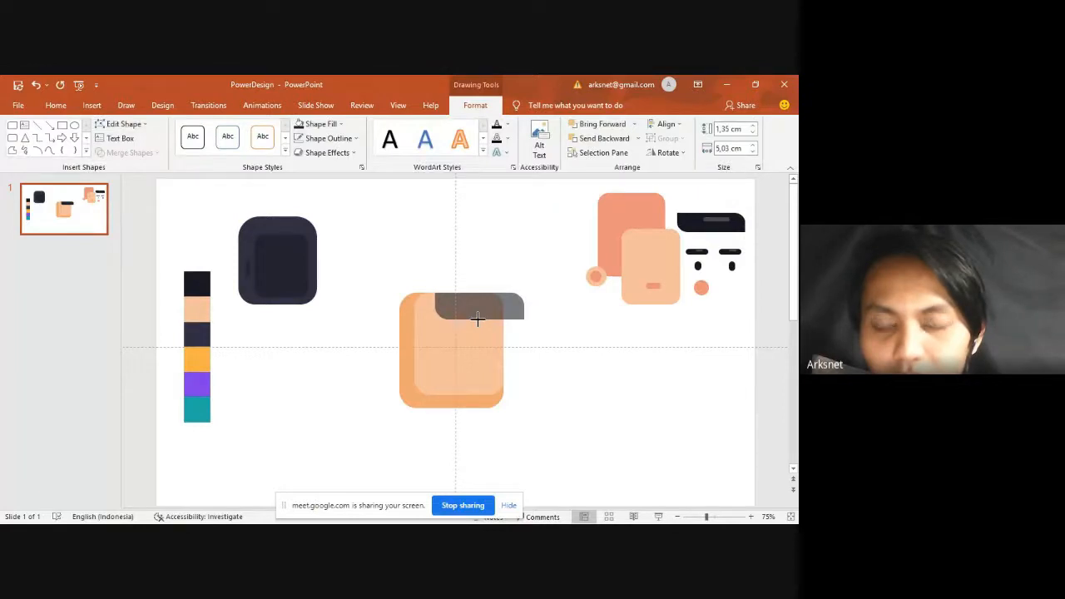
pyautogui.press('Escape')
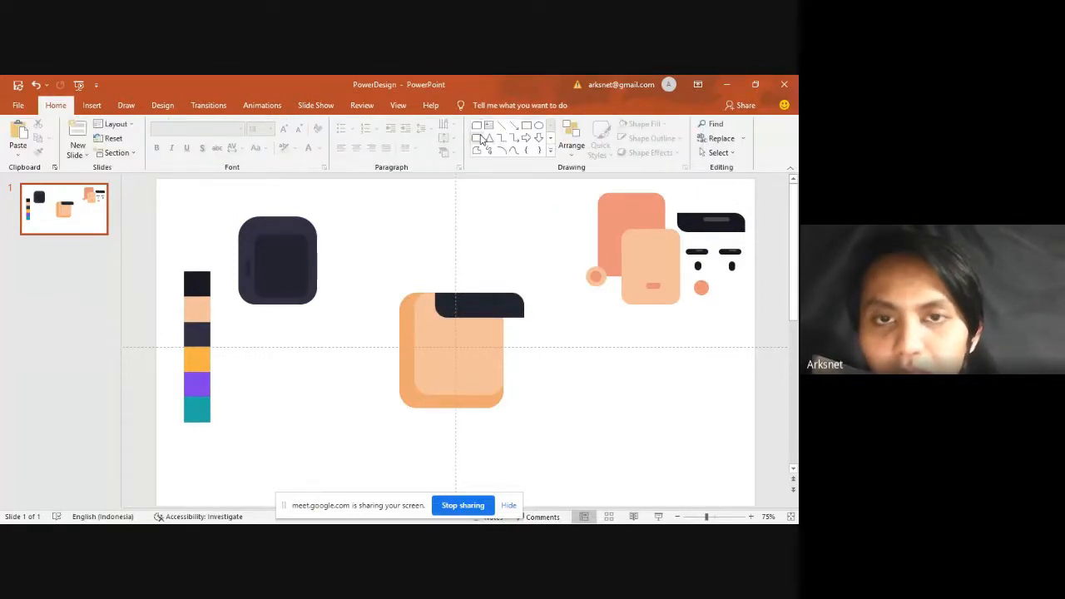
# Draw a rounded rectangle highlight and fit it inside the hair bar at about 0.4 cm high and 2.12 cm wide.
pyautogui.click(550, 150)
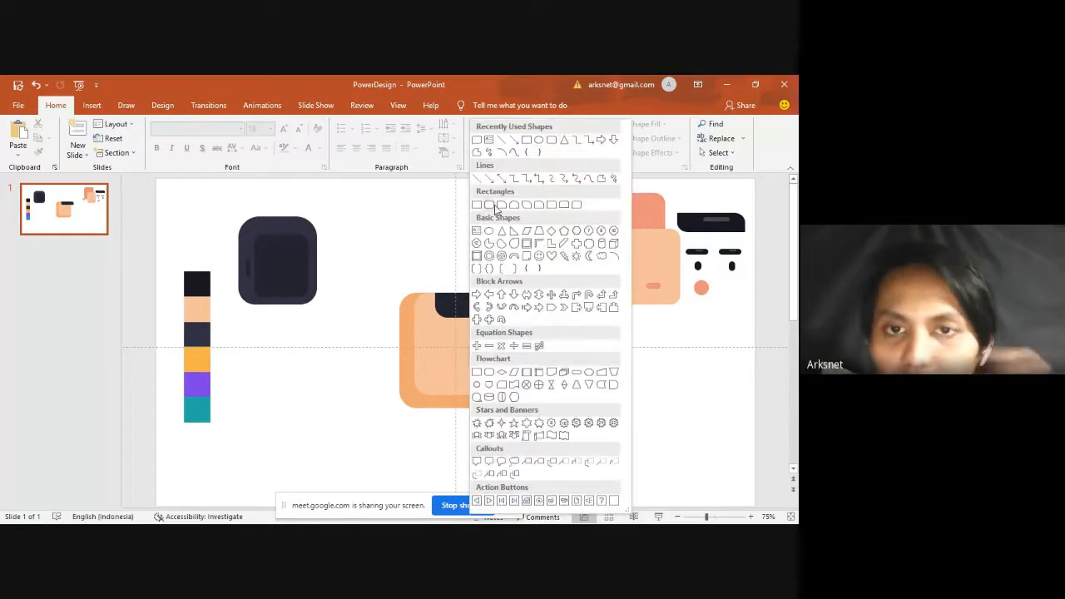
pyautogui.click(492, 206)
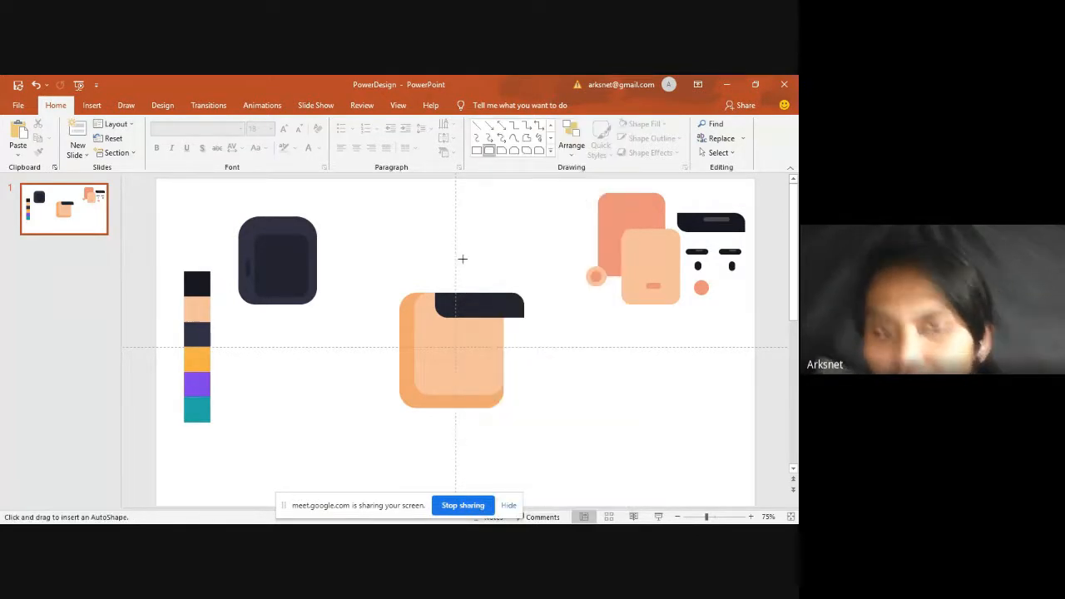
pyautogui.moveTo(456, 240)
pyautogui.mouseDown()
pyautogui.moveTo(558, 266)
pyautogui.moveTo(507, 250)
pyautogui.moveTo(525, 300)
pyautogui.mouseUp()
pyautogui.scroll(10, 525, 300)
pyautogui.moveTo(725, 361); pyautogui.dragTo(393, 344)
pyautogui.scroll(-6, 558, 341)
pyautogui.moveTo(468, 335); pyautogui.dragTo(479, 346)
pyautogui.scroll(-4, 487, 333)
pyautogui.scroll(6, 432, 289)
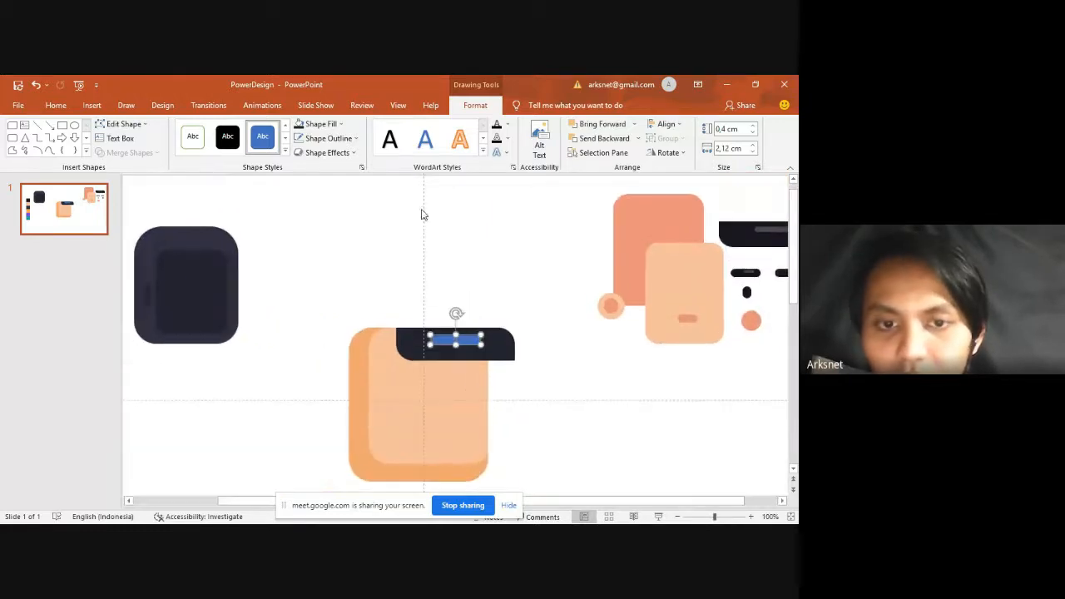
# Fill the hair highlight with the slightly lighter dark recent colour and remove its outline.
pyautogui.click(321, 124)
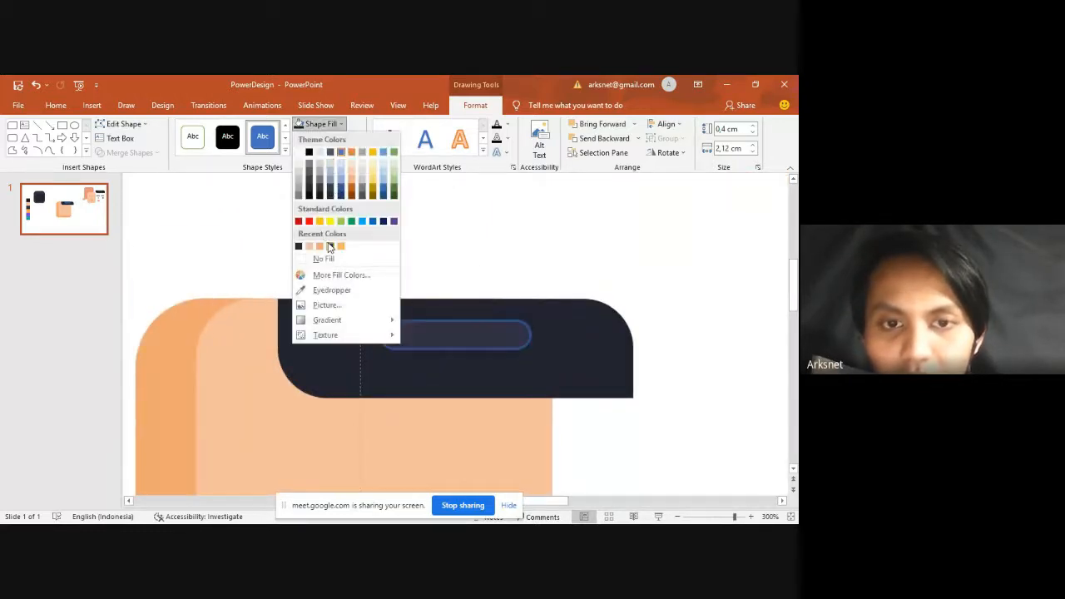
pyautogui.click(331, 246)
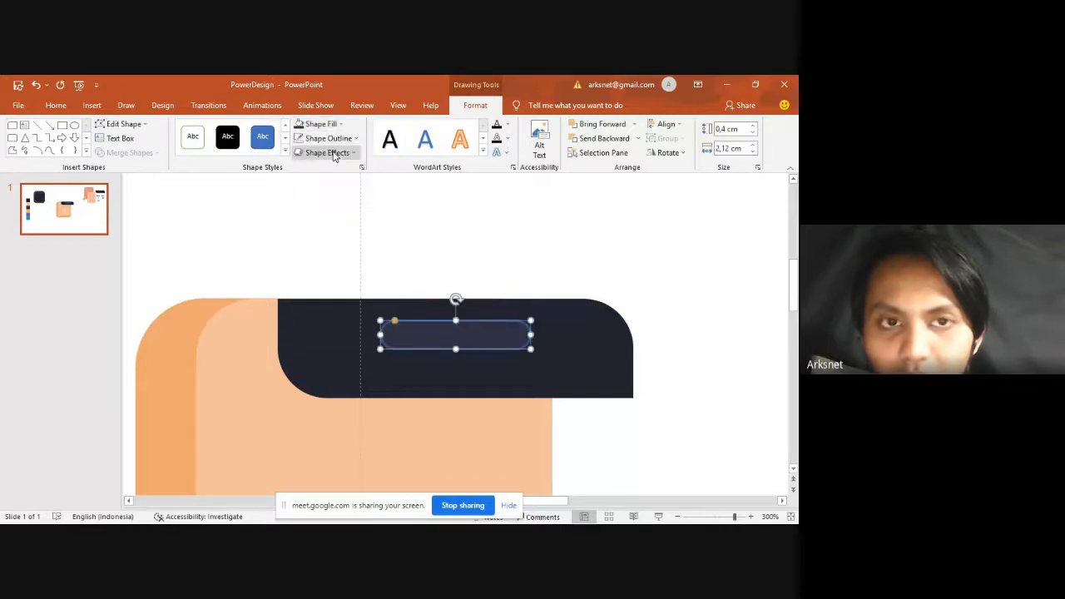
pyautogui.press('Escape')
pyautogui.click(469, 338)
# Reposition the highlight inside the hair bar and thin it to about 0.3 cm high.
pyautogui.moveTo(469, 338); pyautogui.dragTo(480, 345)
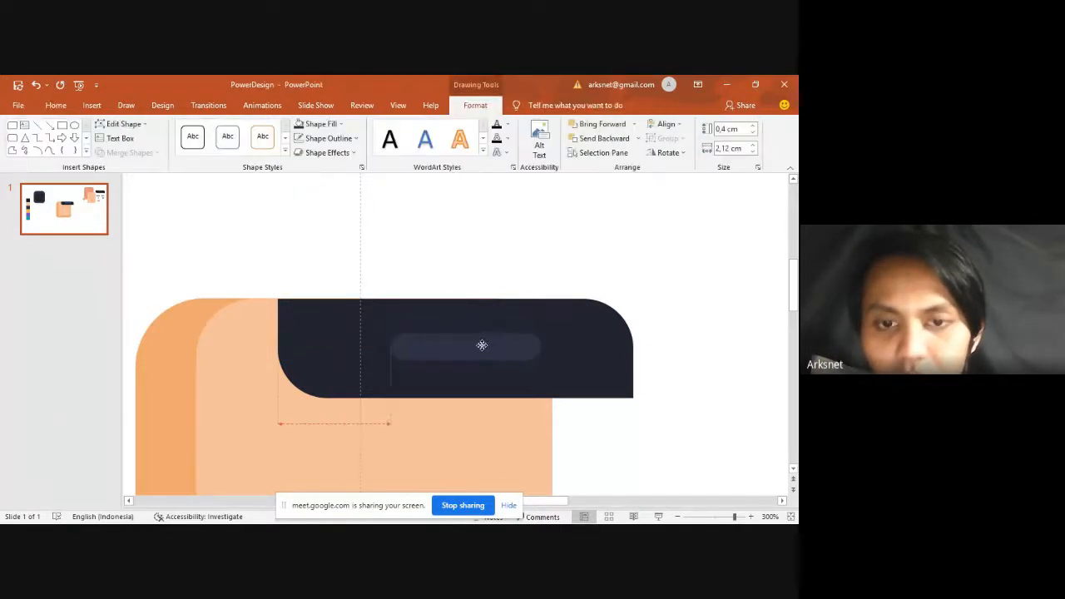
pyautogui.scroll(-10, 487, 329)
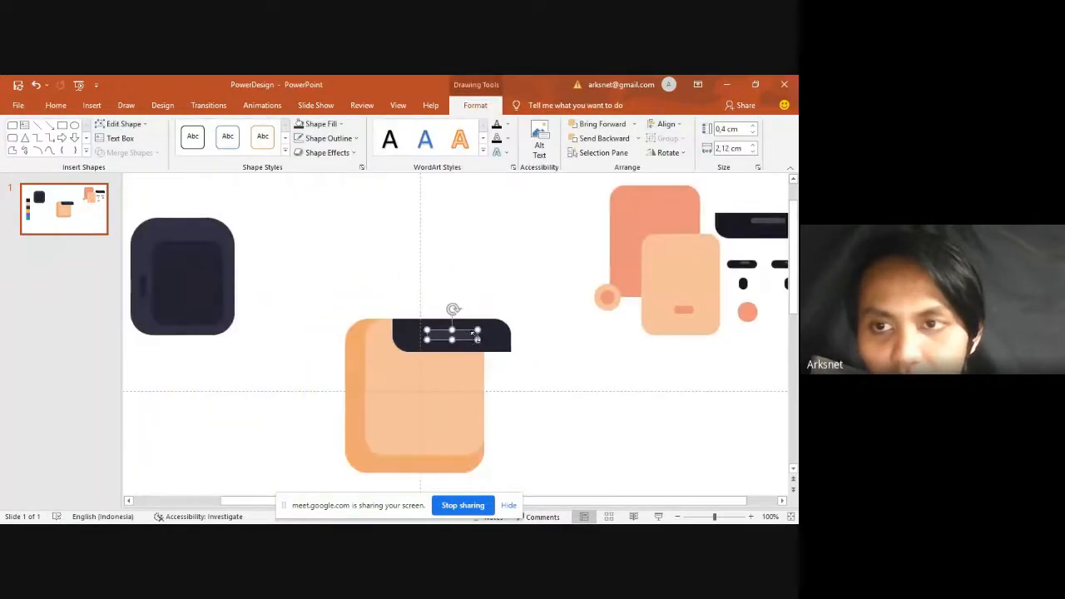
pyautogui.moveTo(467, 336); pyautogui.dragTo(454, 342)
pyautogui.scroll(10, 465, 332)
pyautogui.scroll(-10, 466, 337)
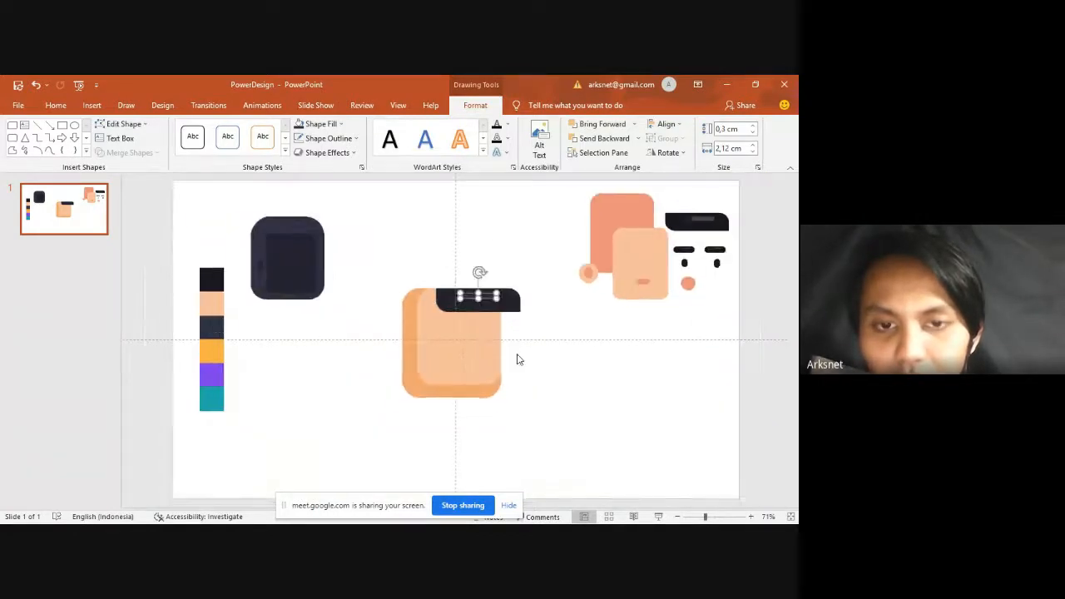
pyautogui.click(513, 350)
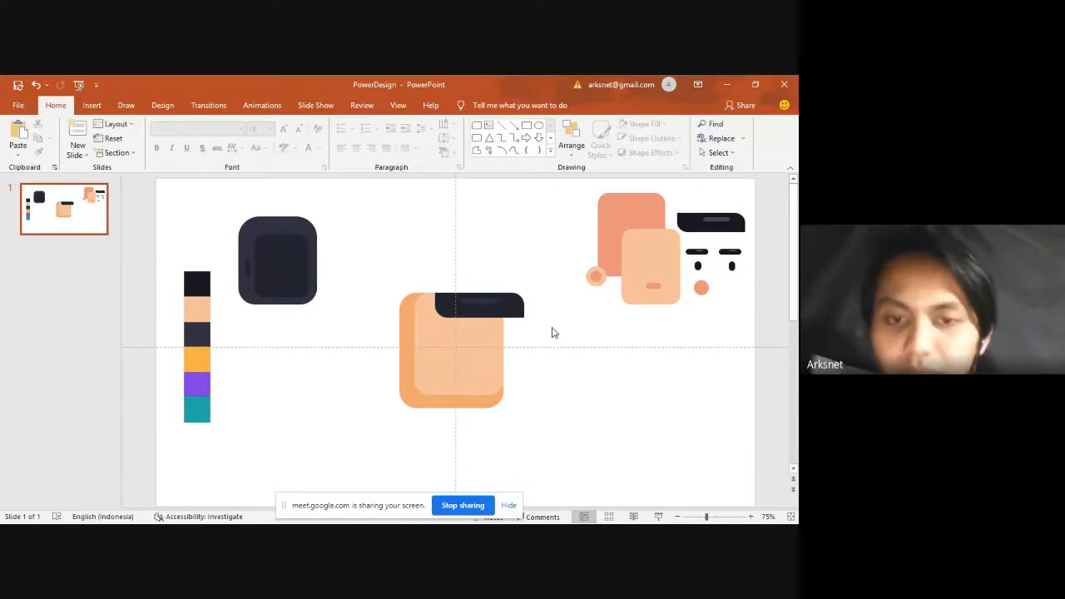
pyautogui.hotkey('alt', 'Tab')
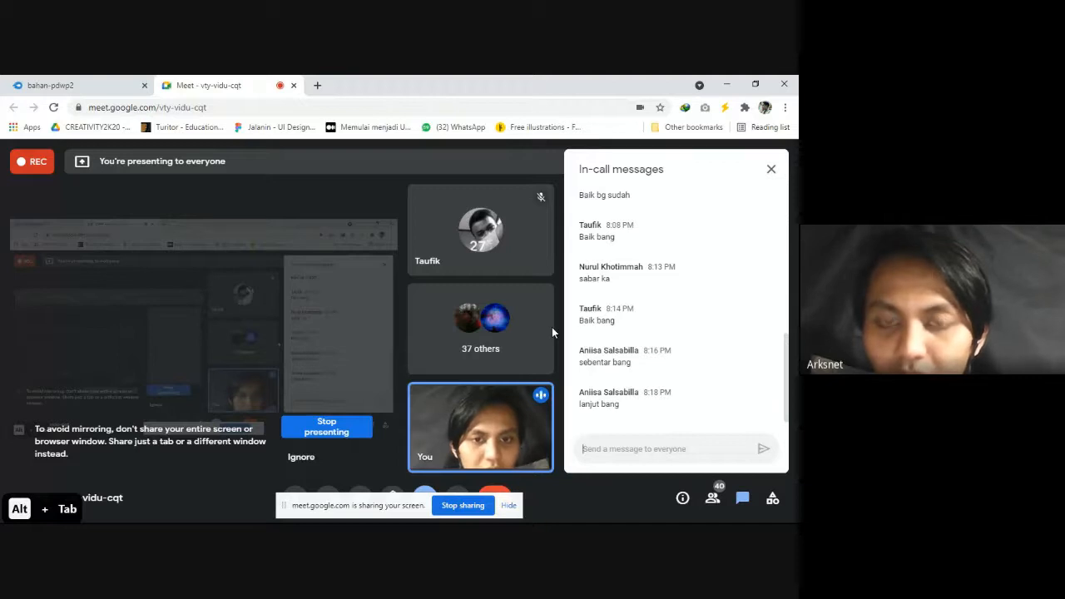
pyautogui.hotkey('alt', 'Tab')
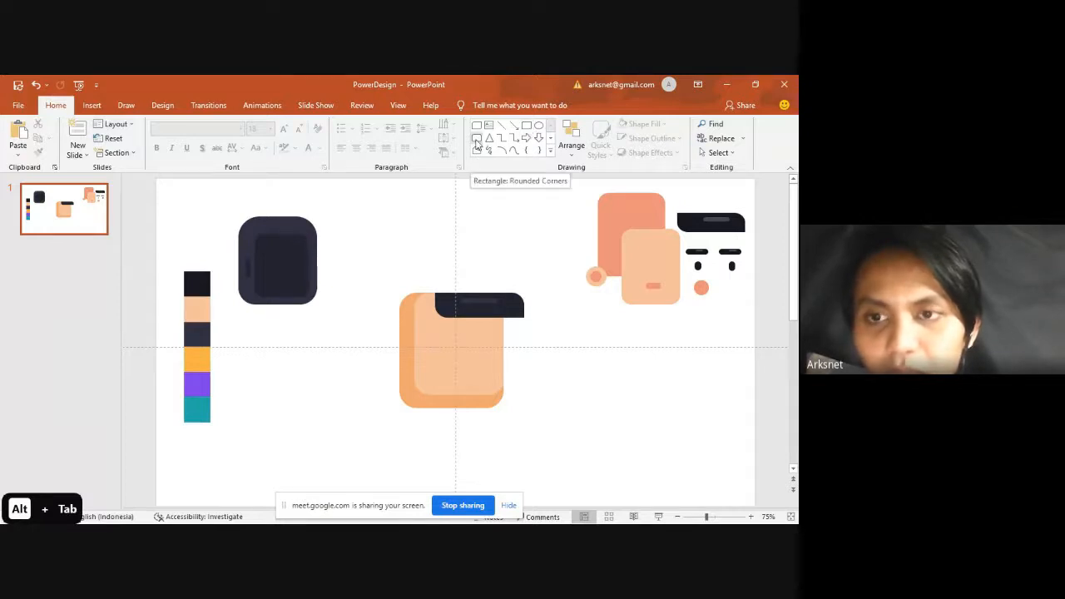
# Draw a rounded rectangle about 0.74 cm high and 2.06 cm wide on the face below the hair bar.
pyautogui.click(700, 251)
pyautogui.click(549, 218)
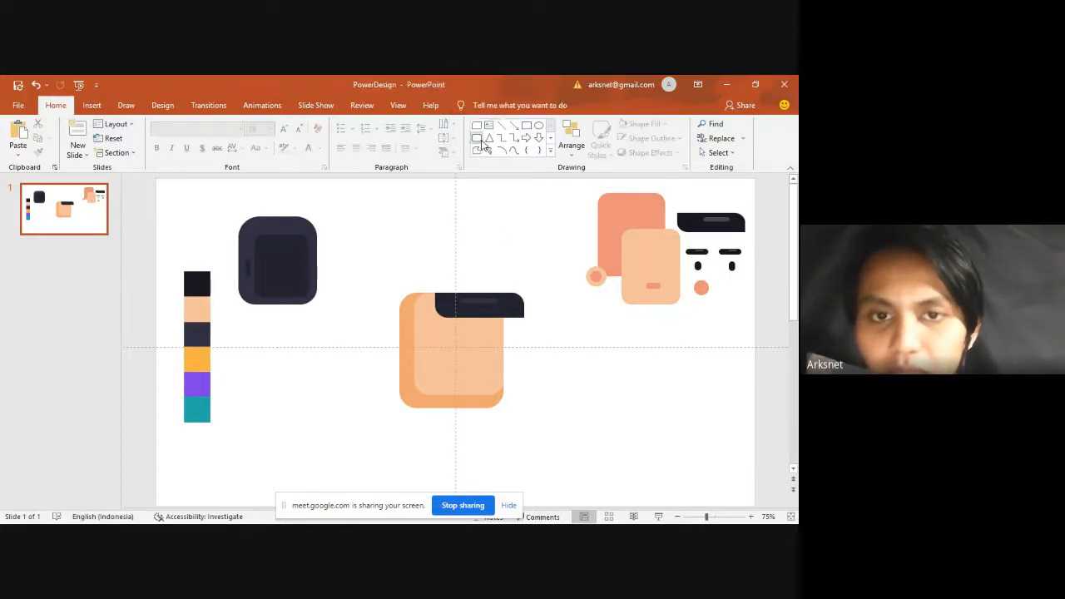
pyautogui.click(481, 141)
pyautogui.moveTo(421, 334); pyautogui.dragTo(462, 346)
pyautogui.scroll(5, 462, 338)
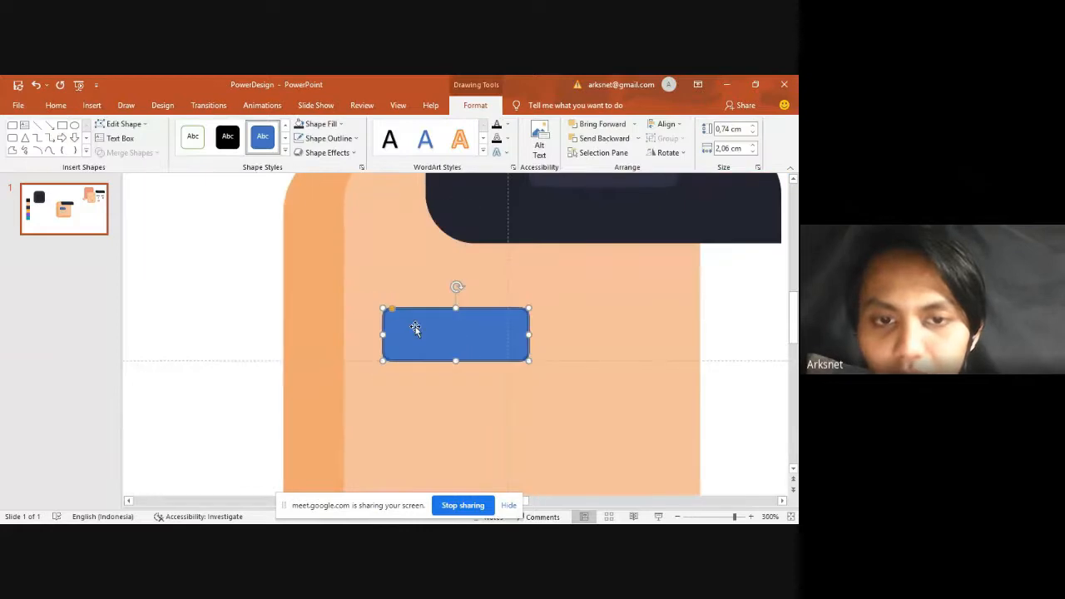
# Turn the rectangle into a dark navy, outline-free eyebrow pill about 0.32 by 1.17 cm, and duplicate it as the second eyebrow.
pyautogui.moveTo(392, 308); pyautogui.dragTo(466, 311)
pyautogui.moveTo(455, 360); pyautogui.dragTo(631, 309)
pyautogui.click(298, 124)
pyautogui.click(299, 139)
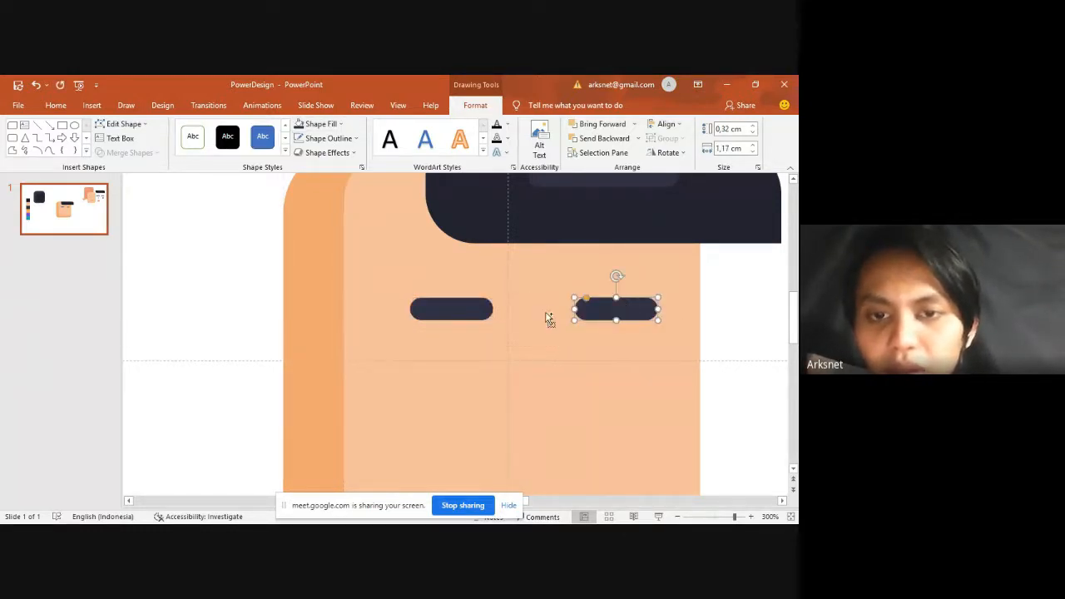
pyautogui.scroll(-5, 550, 319)
pyautogui.click(538, 352)
pyautogui.scroll(-3, 535, 347)
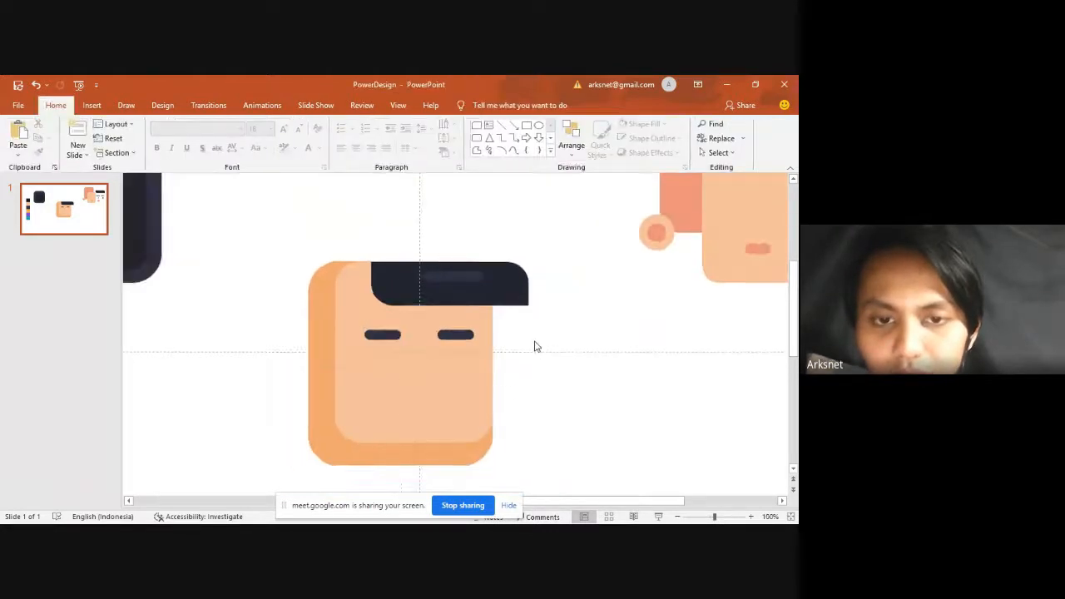
# Duplicate the right eyebrow and place the copy below it on the face.
pyautogui.click(456, 339)
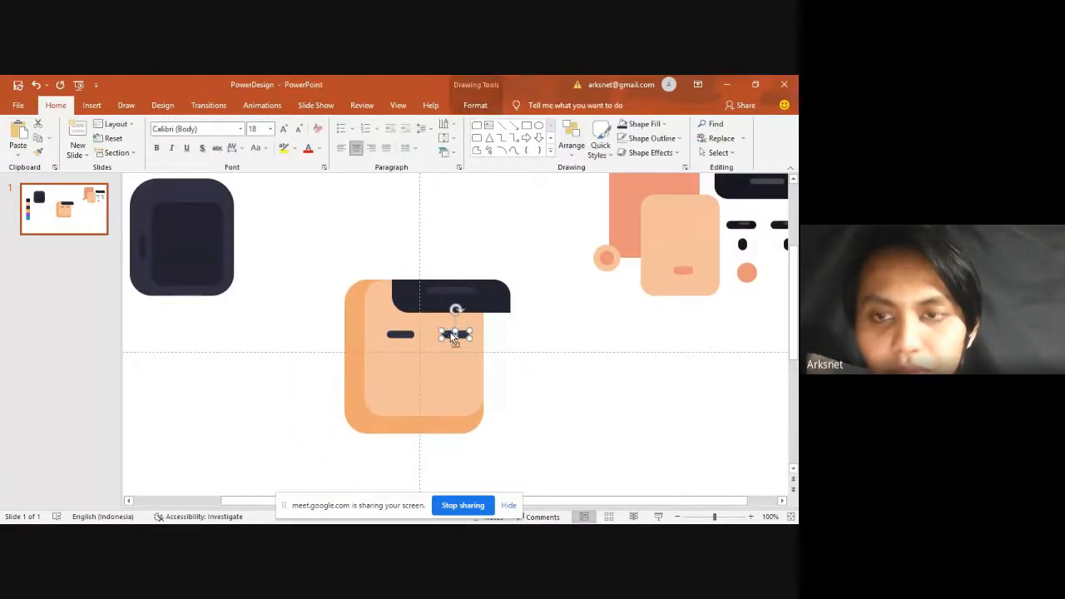
pyautogui.scroll(8, 456, 337)
pyautogui.click(587, 281)
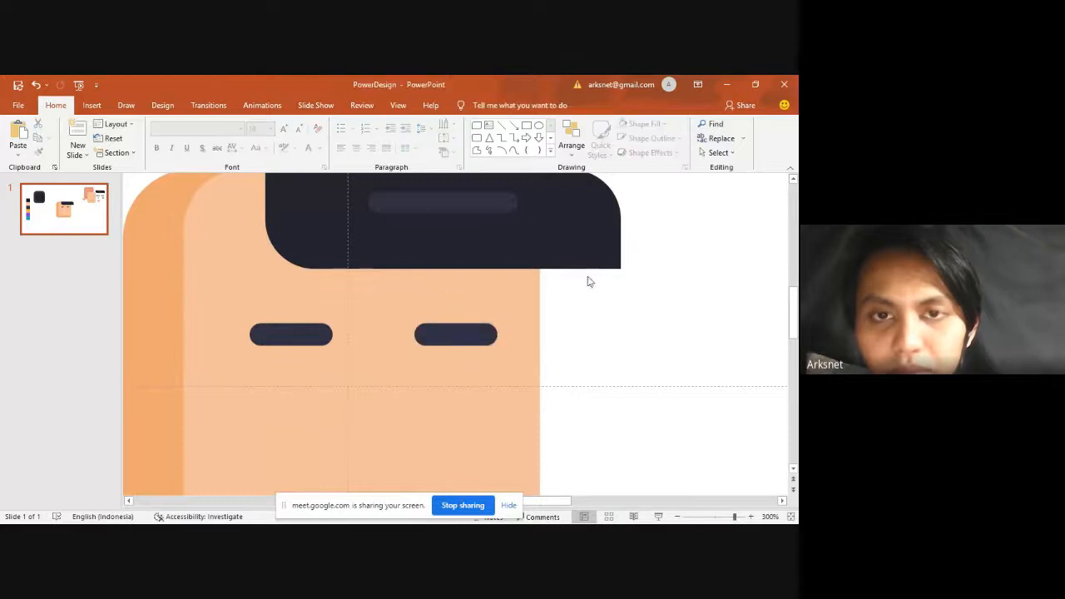
pyautogui.click(466, 335)
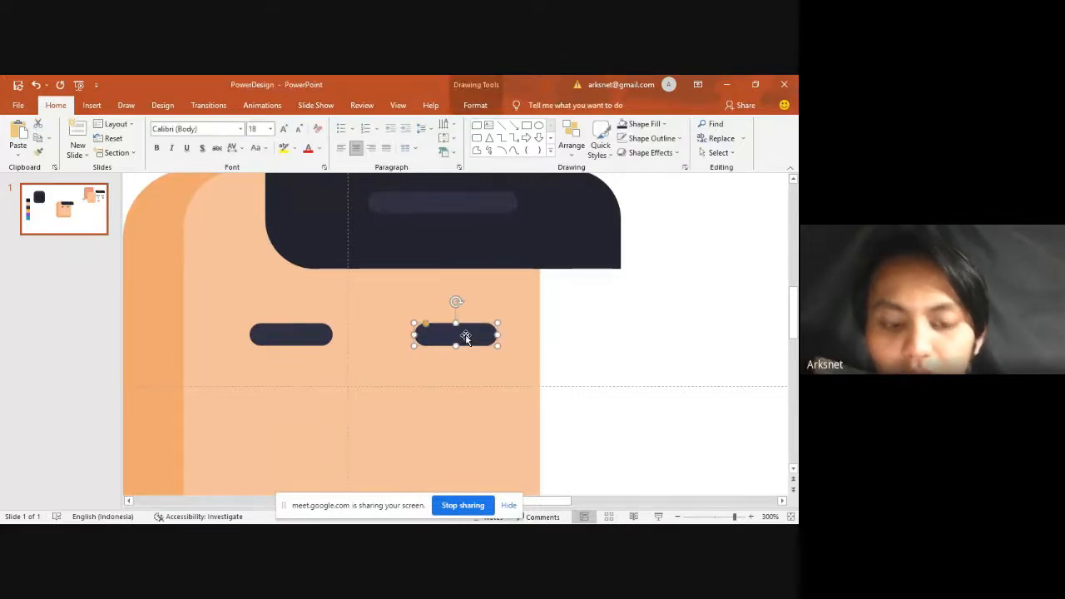
pyautogui.hotkey('ctrl', 'c')
pyautogui.hotkey('ctrl', 'v')
pyautogui.moveTo(467, 337)
pyautogui.mouseDown()
pyautogui.moveTo(495, 366)
pyautogui.moveTo(450, 398)
pyautogui.moveTo(439, 425)
pyautogui.moveTo(530, 437)
pyautogui.moveTo(514, 425)
pyautogui.mouseUp()
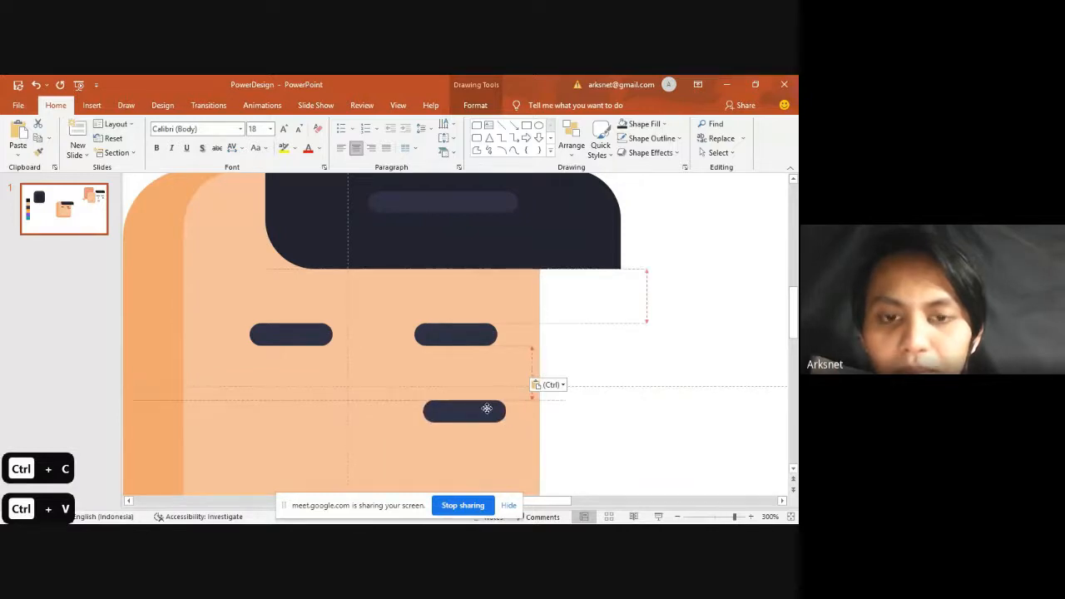
# Rotate the copied pill right 90° and shorten it to about 0.38 cm to form an eye.
pyautogui.click(475, 104)
pyautogui.click(666, 152)
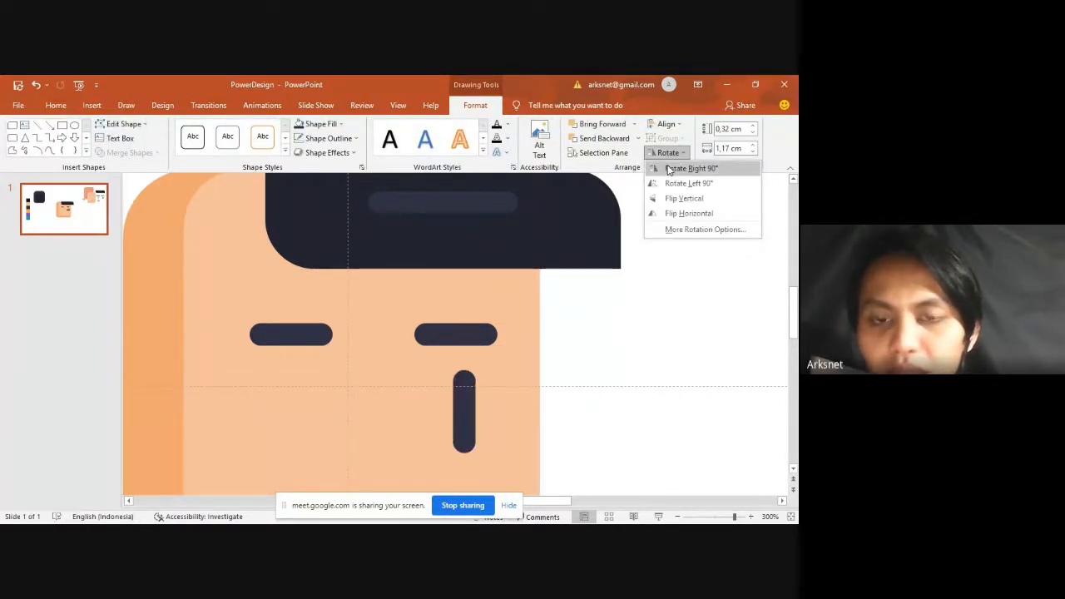
pyautogui.click(683, 169)
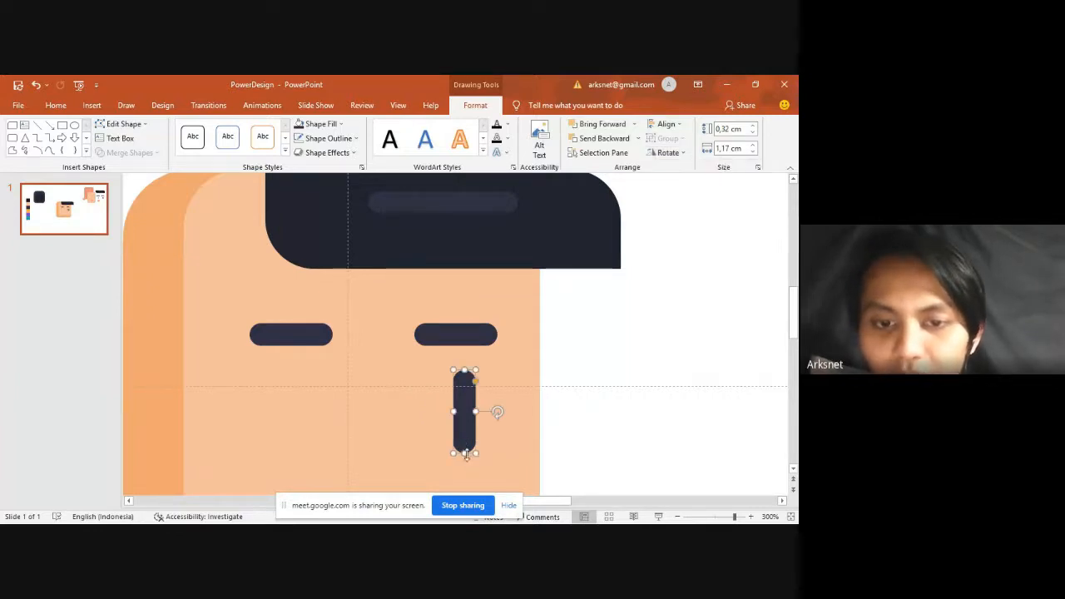
pyautogui.moveTo(466, 454); pyautogui.dragTo(468, 396)
pyautogui.scroll(-5, 471, 405)
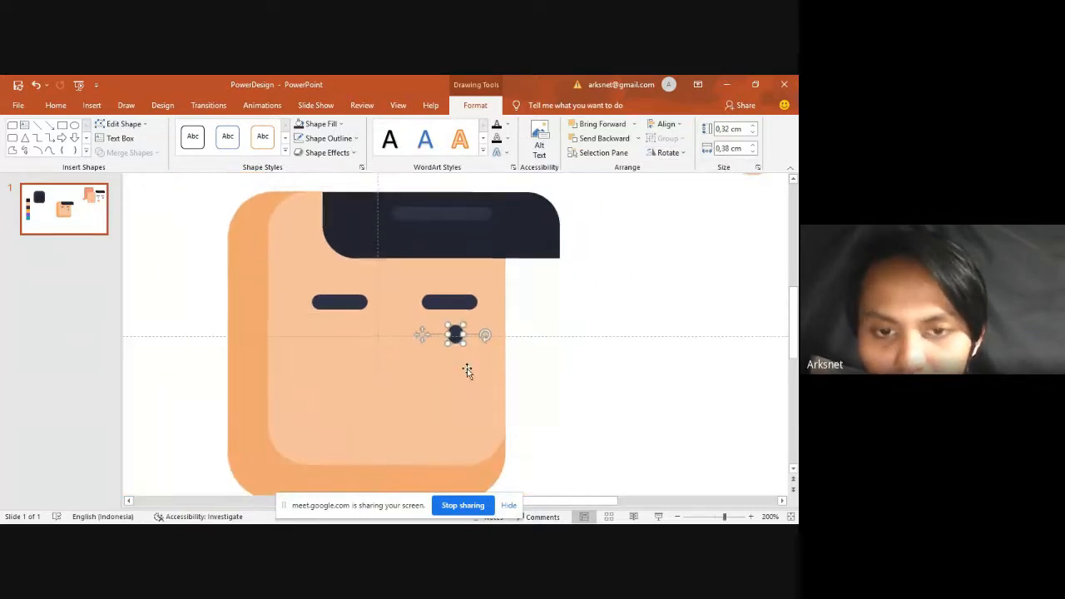
# Place a duplicate of the eye below the left eyebrow, level with the right eye.
pyautogui.moveTo(422, 334); pyautogui.dragTo(340, 336)
pyautogui.click(602, 334)
pyautogui.click(449, 336)
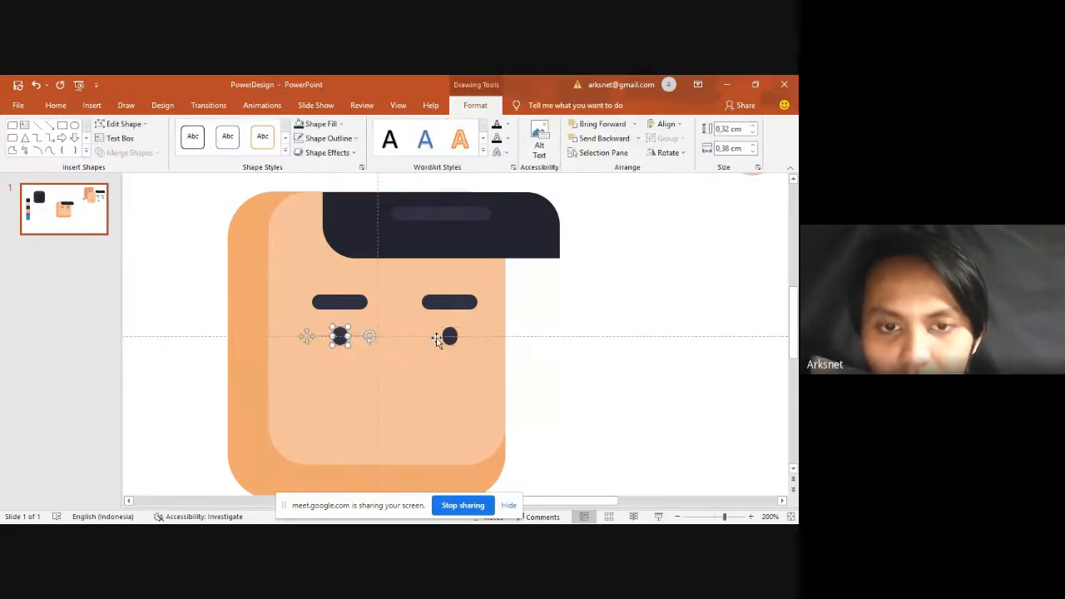
pyautogui.click(449, 337)
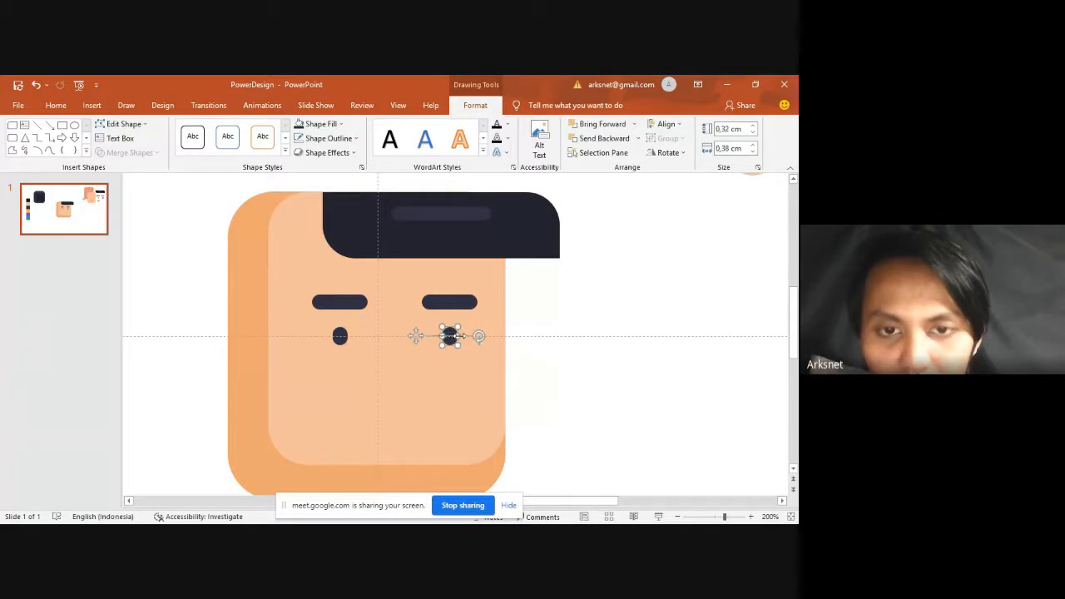
# Enlarge both eyes together and reposition the pair just below the eyebrows.
pyautogui.keyDown('ctrl'); pyautogui.scroll(5, 449, 336); pyautogui.keyUp('ctrl')
pyautogui.keyDown('shift'); pyautogui.click(236, 330); pyautogui.keyUp('shift')
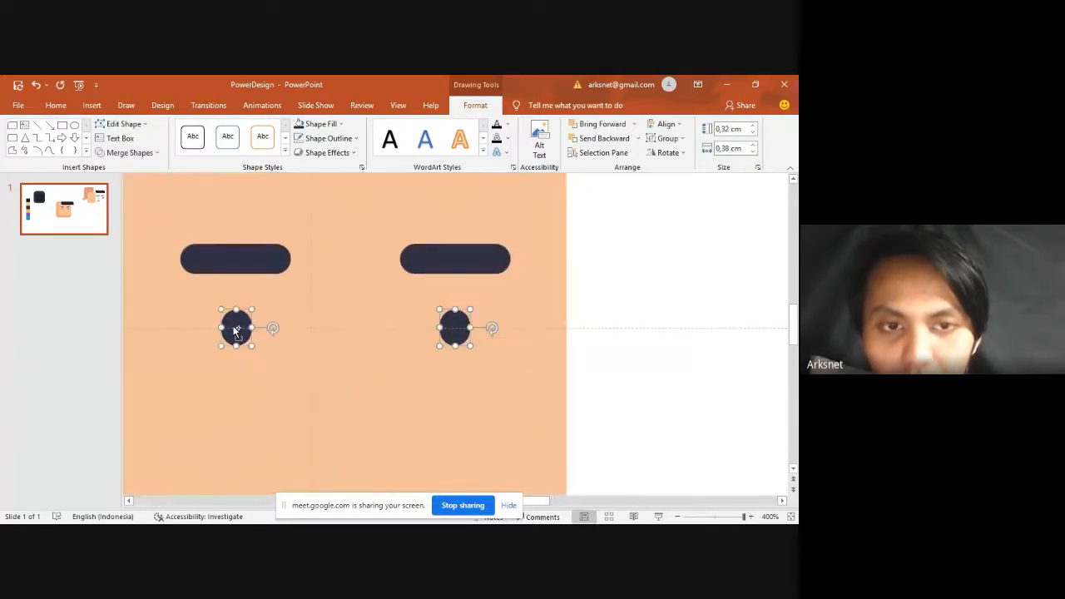
pyautogui.click(456, 328)
pyautogui.moveTo(456, 328); pyautogui.dragTo(439, 368)
pyautogui.click(248, 337)
pyautogui.keyDown('shift'); pyautogui.click(469, 329); pyautogui.keyUp('shift')
pyautogui.scroll(-3, 453, 364)
pyautogui.moveTo(511, 339); pyautogui.dragTo(521, 330)
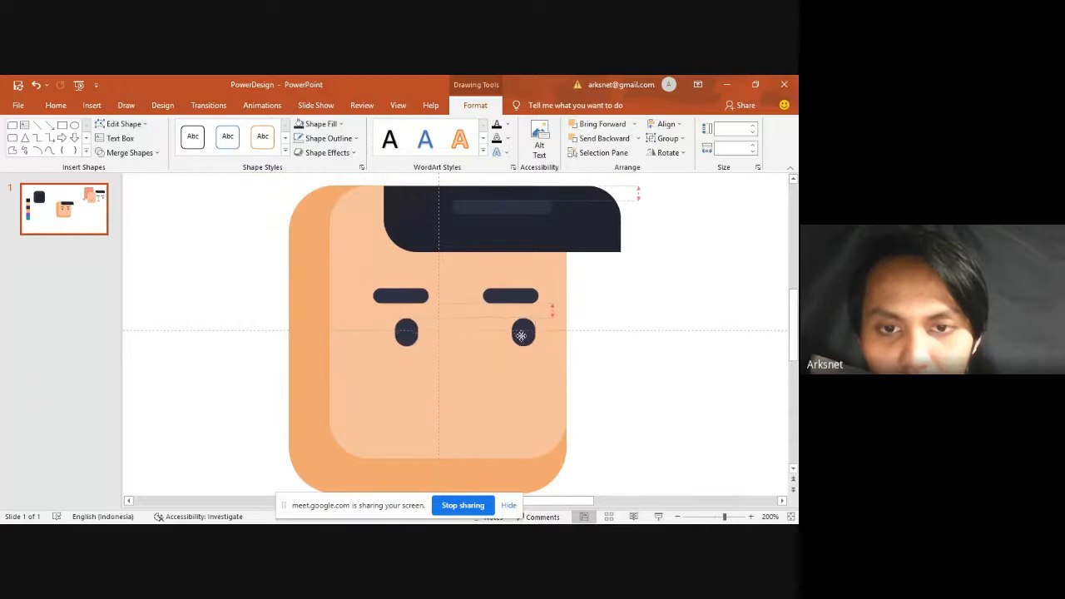
pyautogui.click(627, 309)
pyautogui.keyDown('ctrl'); pyautogui.scroll(-3, 507, 359); pyautogui.keyUp('ctrl')
pyautogui.keyDown('ctrl'); pyautogui.scroll(-3, 507, 360); pyautogui.keyUp('ctrl')
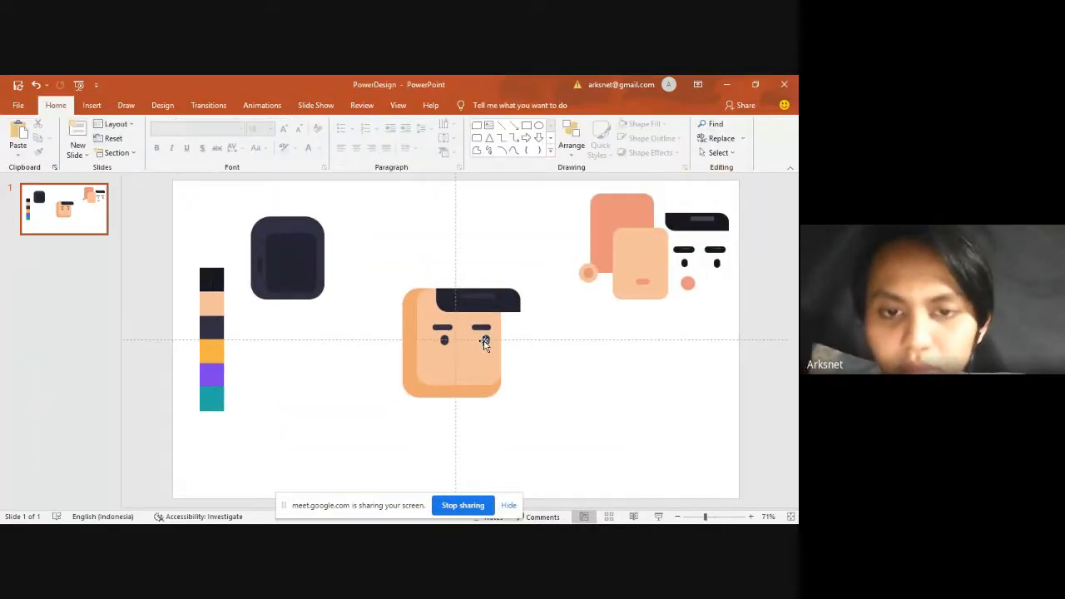
# Shift both eyes slightly left, and nudge the left eye right to sit centred under its eyebrow.
pyautogui.click(484, 341)
pyautogui.keyDown('ctrl'); pyautogui.click(441, 337); pyautogui.keyUp('ctrl')
pyautogui.keyDown('ctrl'); pyautogui.click(439, 340); pyautogui.keyUp('ctrl')
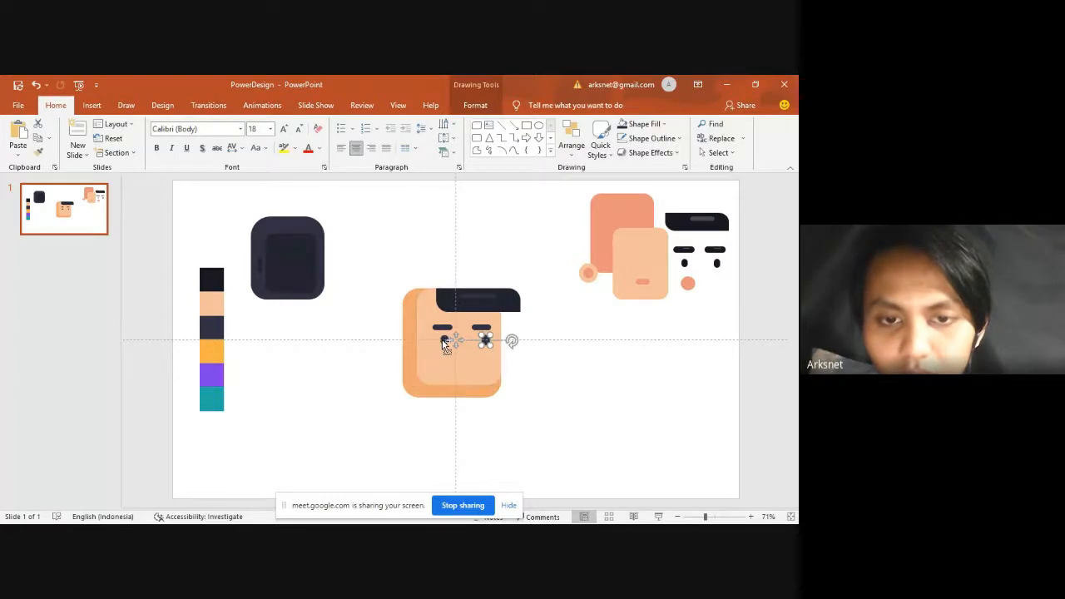
pyautogui.keyDown('ctrl'); pyautogui.scroll(5, 443, 338); pyautogui.keyUp('ctrl')
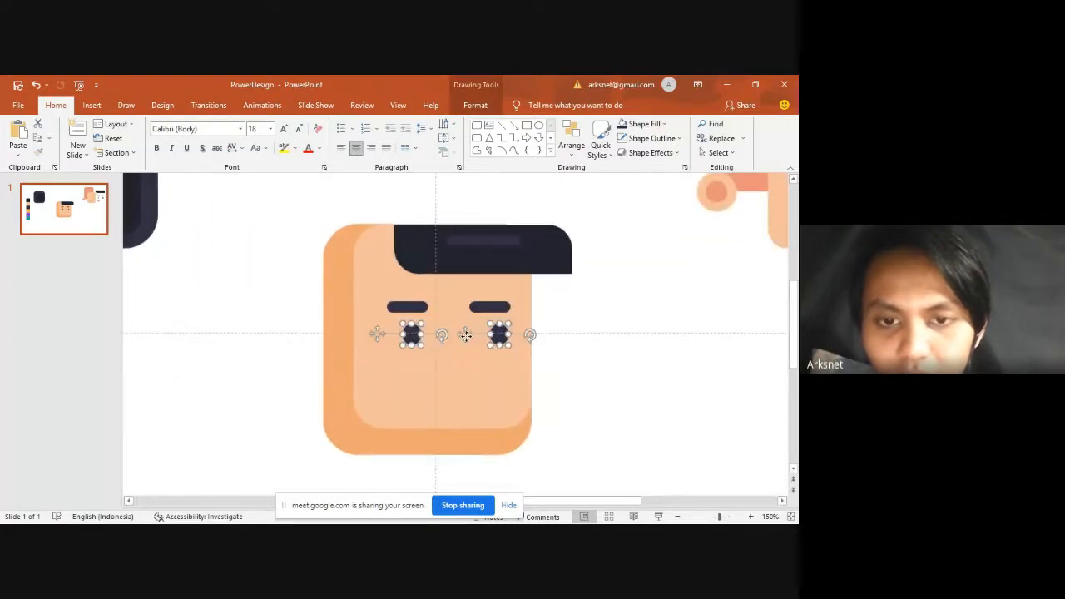
pyautogui.press('Escape')
pyautogui.click(406, 339)
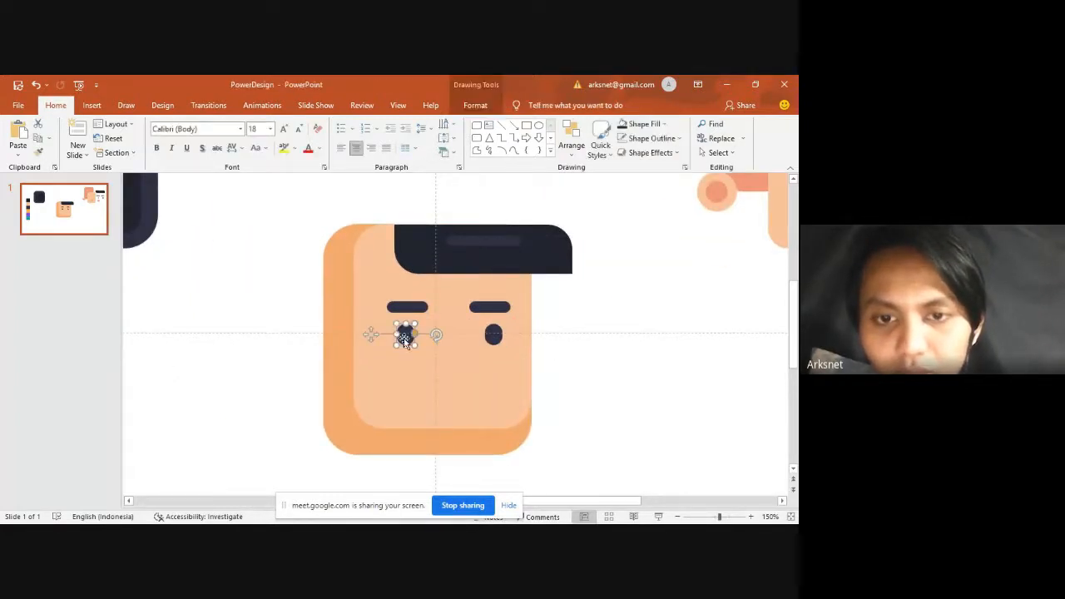
pyautogui.press('Right')
pyautogui.click(597, 322)
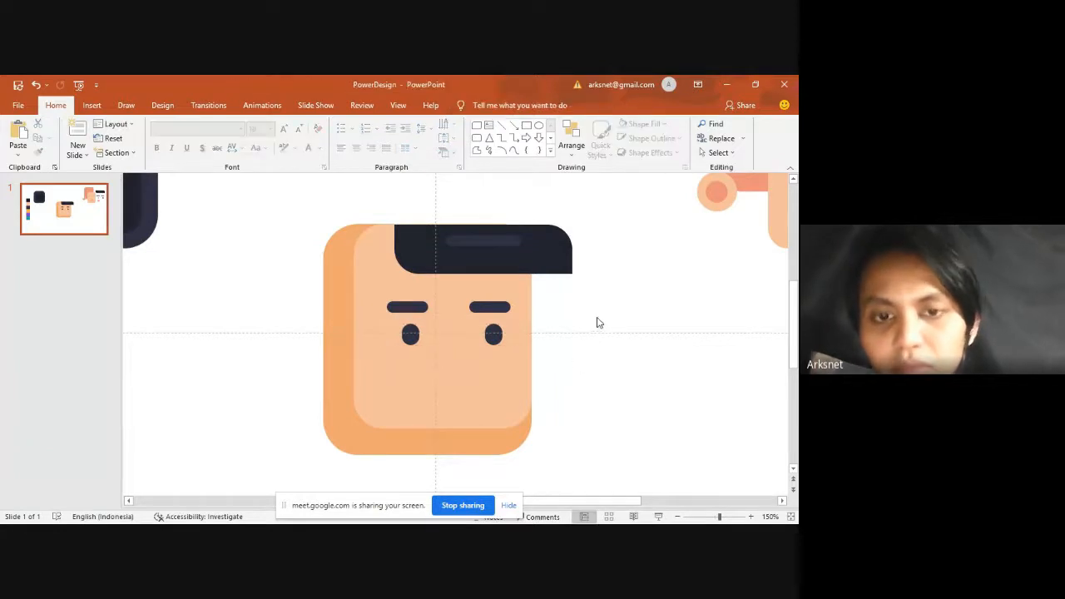
pyautogui.keyDown('ctrl'); pyautogui.scroll(-2, 562, 318); pyautogui.keyUp('ctrl')
pyautogui.hotkey('alt', 'Tab')
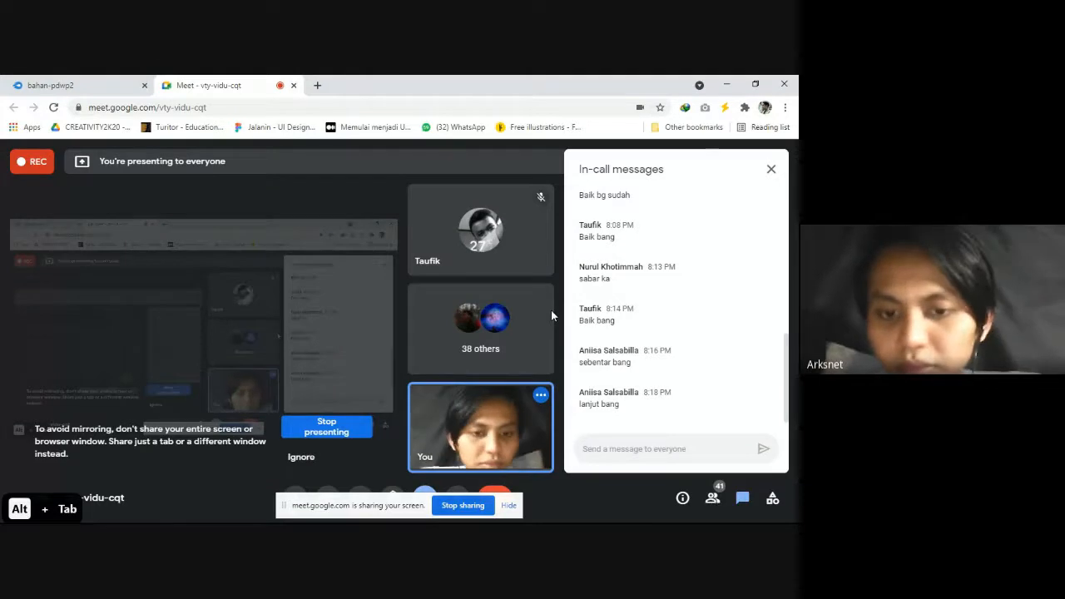
pyautogui.hotkey('alt', 'Tab')
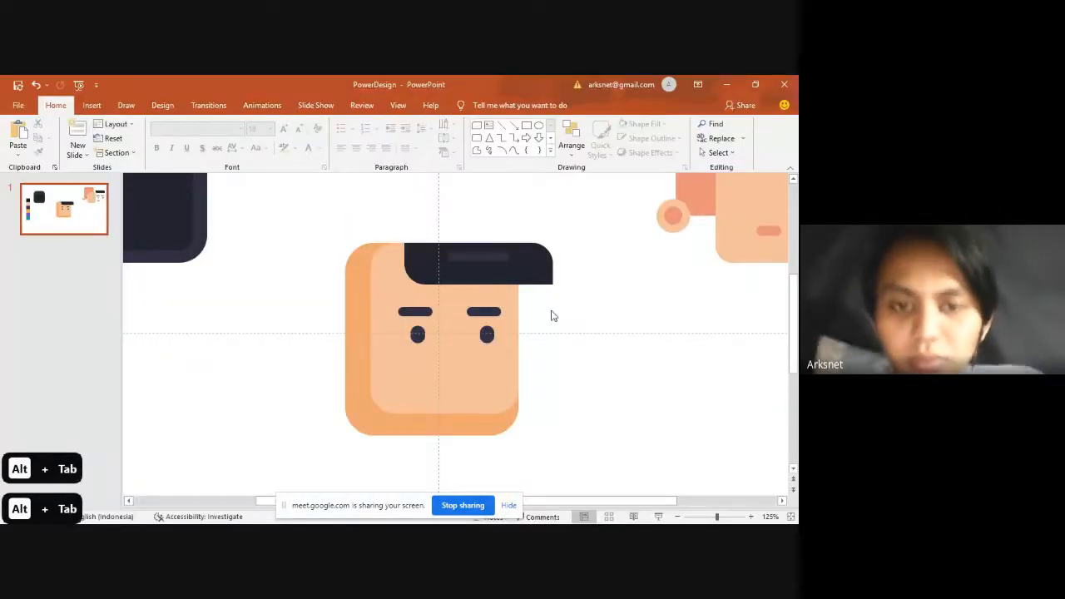
pyautogui.hotkey('alt', 'Tab')
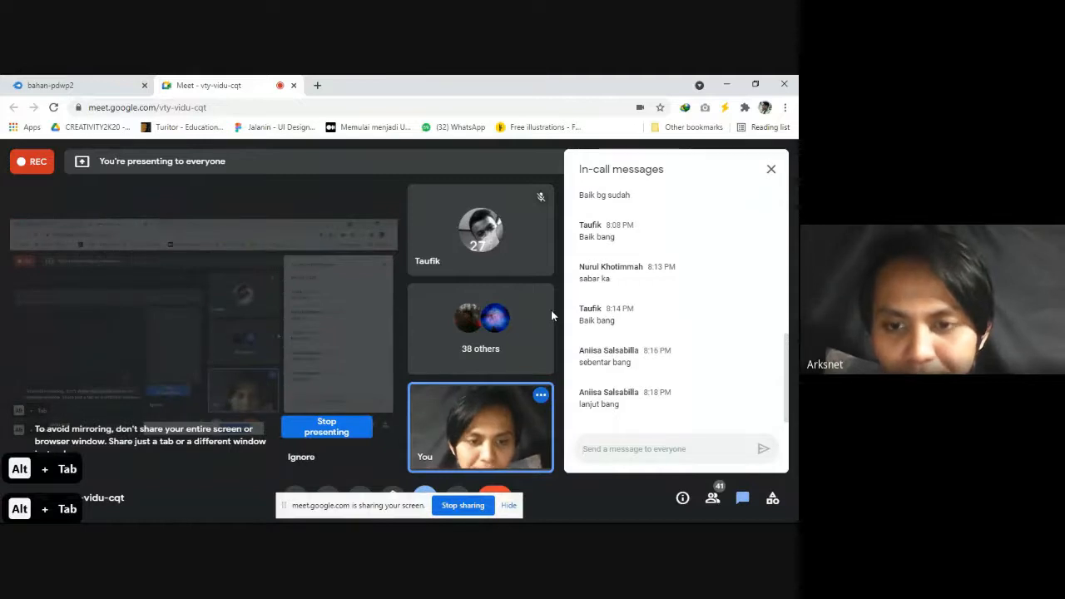
pyautogui.hotkey('alt', 'Tab')
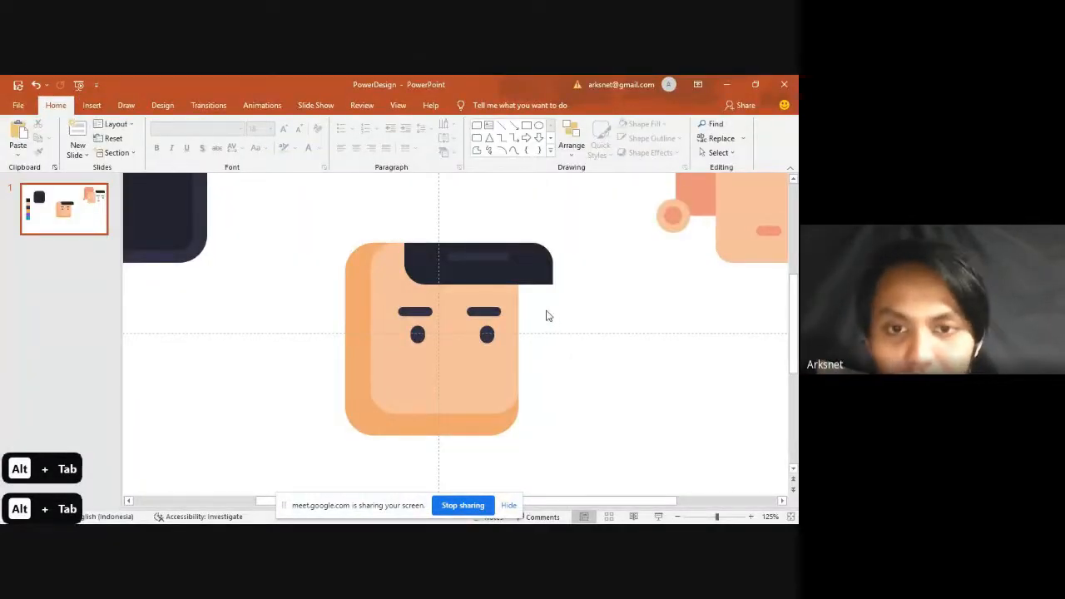
# Fill both eyebrows and both eyes with the near-black hair colour.
pyautogui.moveTo(549, 301); pyautogui.dragTo(359, 361)
pyautogui.click(475, 105)
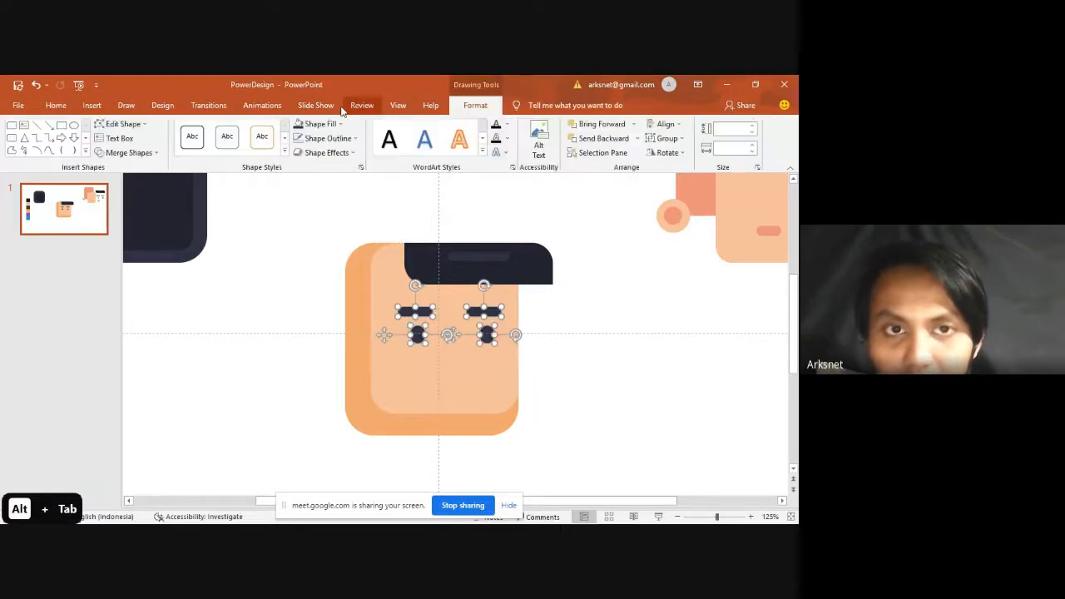
pyautogui.click(333, 125)
pyautogui.click(388, 269)
pyautogui.click(568, 311)
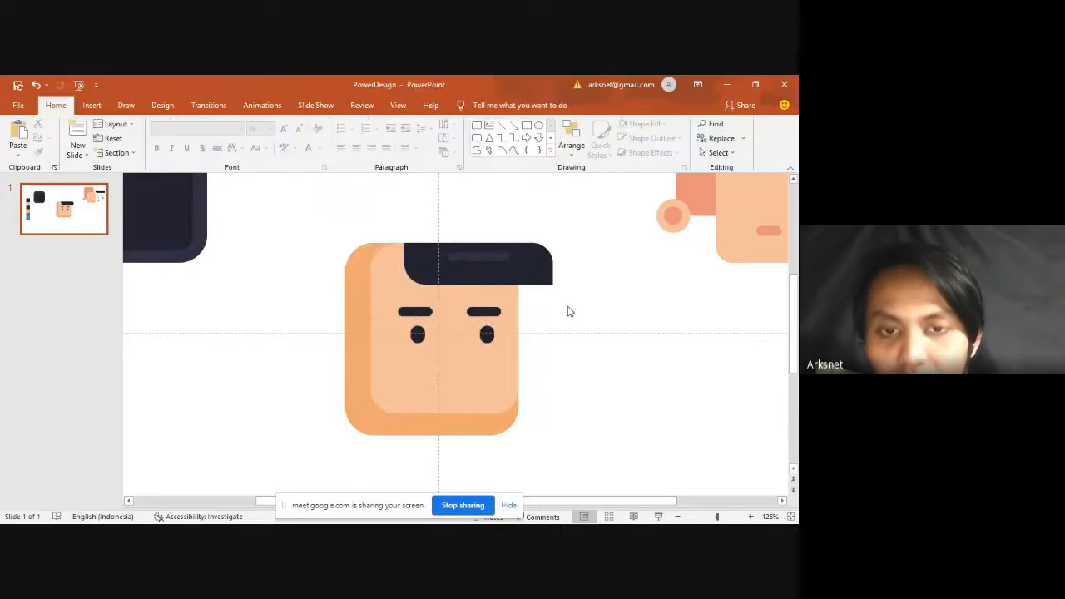
pyautogui.hotkey('alt', 'Tab')
pyautogui.hotkey('alt', 'Tab')
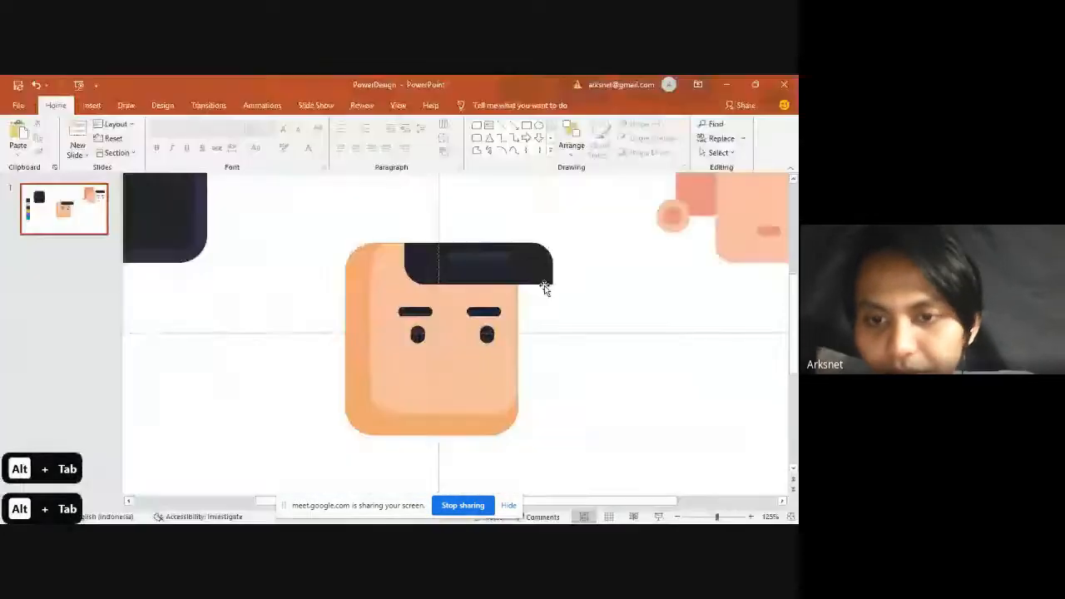
pyautogui.keyDown('ctrl'); pyautogui.scroll(-5, 603, 288); pyautogui.keyUp('ctrl')
pyautogui.keyDown('ctrl'); pyautogui.scroll(3, 602, 287); pyautogui.keyUp('ctrl')
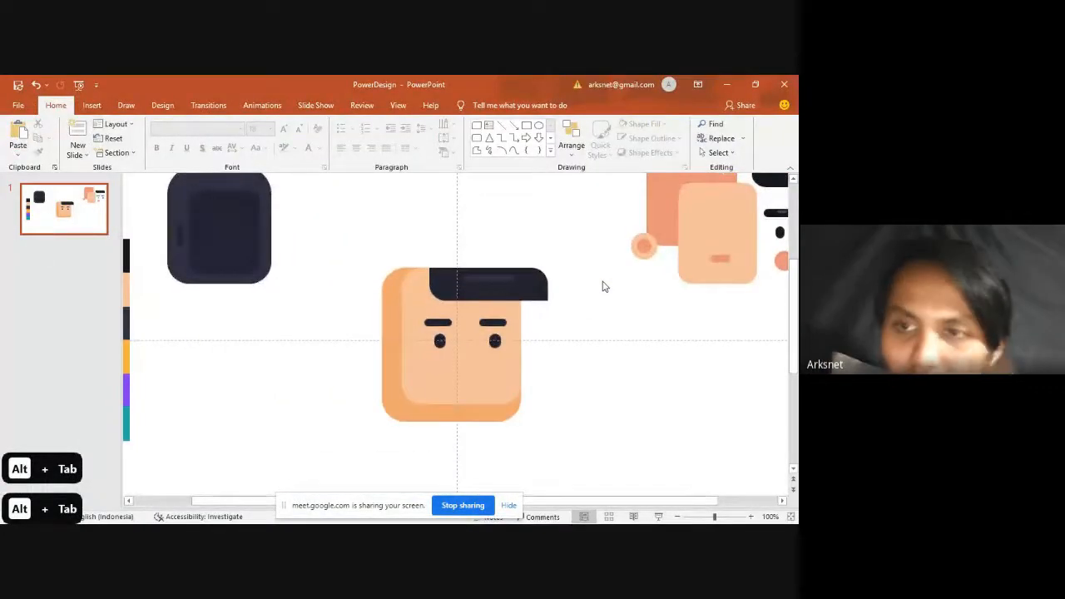
# Duplicate the right eyebrow, move the copy to the mouth position below the eyes, and narrow it to about 0.82 cm.
pyautogui.click(493, 322)
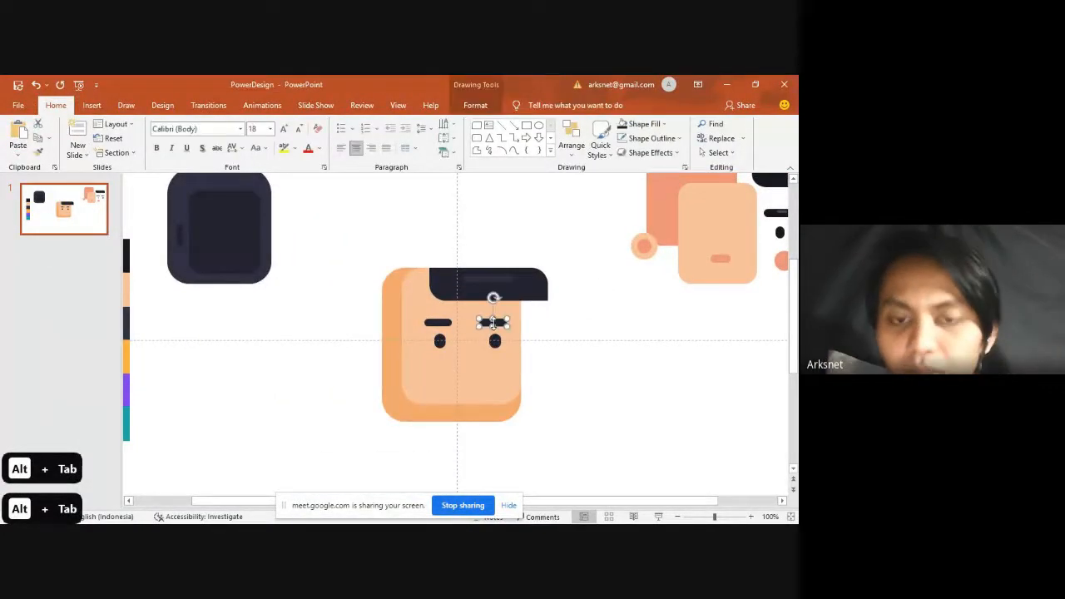
pyautogui.keyDown('ctrl'); pyautogui.scroll(10, 491, 323); pyautogui.keyUp('ctrl')
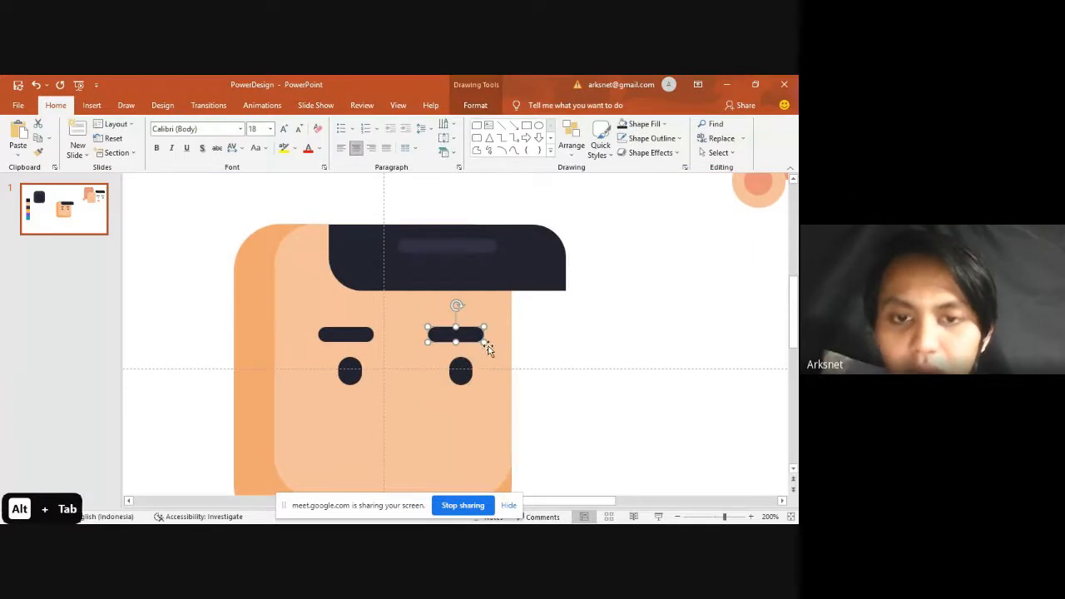
pyautogui.hotkey('ctrl', 'c')
pyautogui.hotkey('ctrl', 'v')
pyautogui.moveTo(481, 349); pyautogui.dragTo(392, 426)
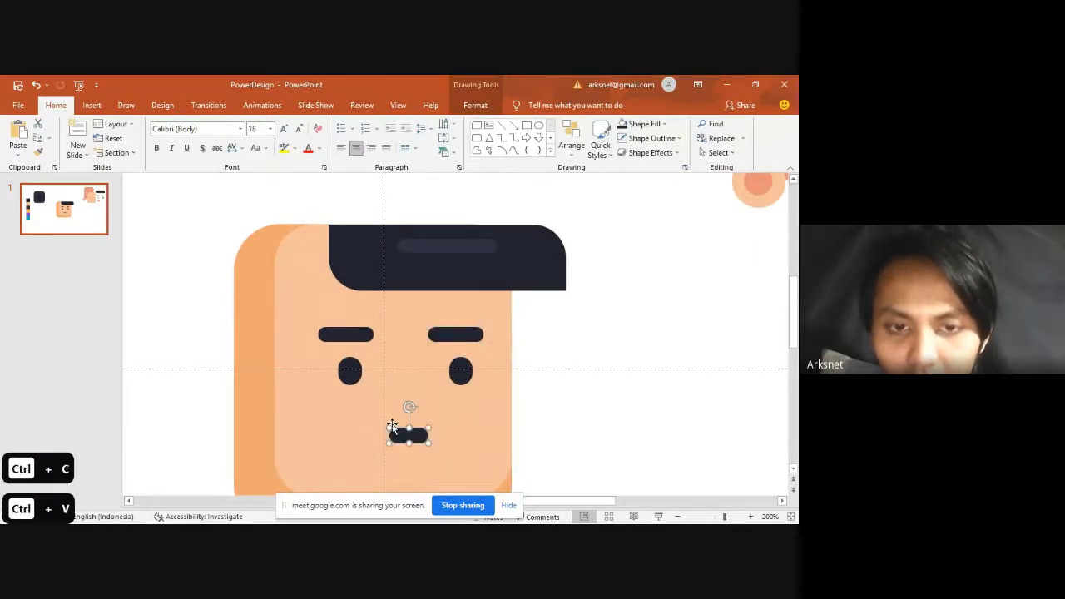
# Fill the mouth pill with the recent orange used for the darker skin edge.
pyautogui.click(475, 105)
pyautogui.click(318, 123)
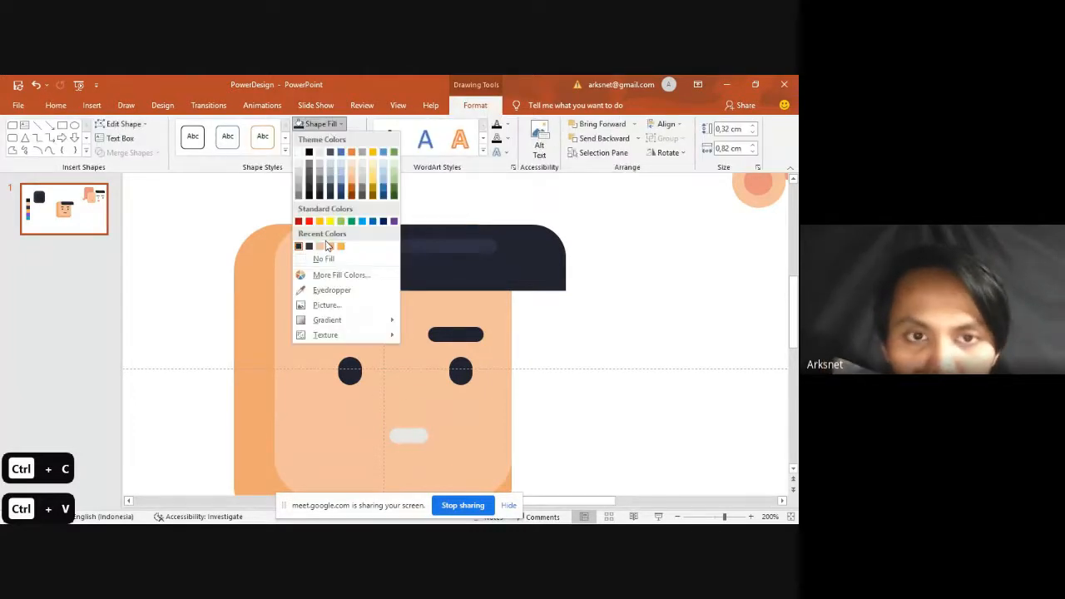
pyautogui.click(331, 247)
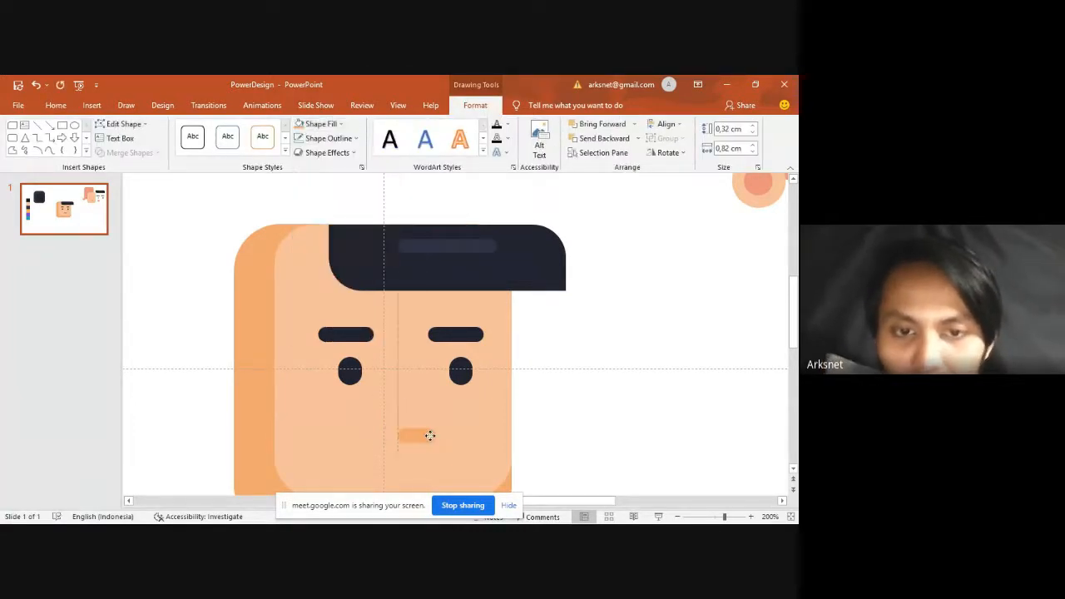
# Narrow the dark hair shape slightly by pulling in its right end.
pyautogui.scroll(-10, 420, 437)
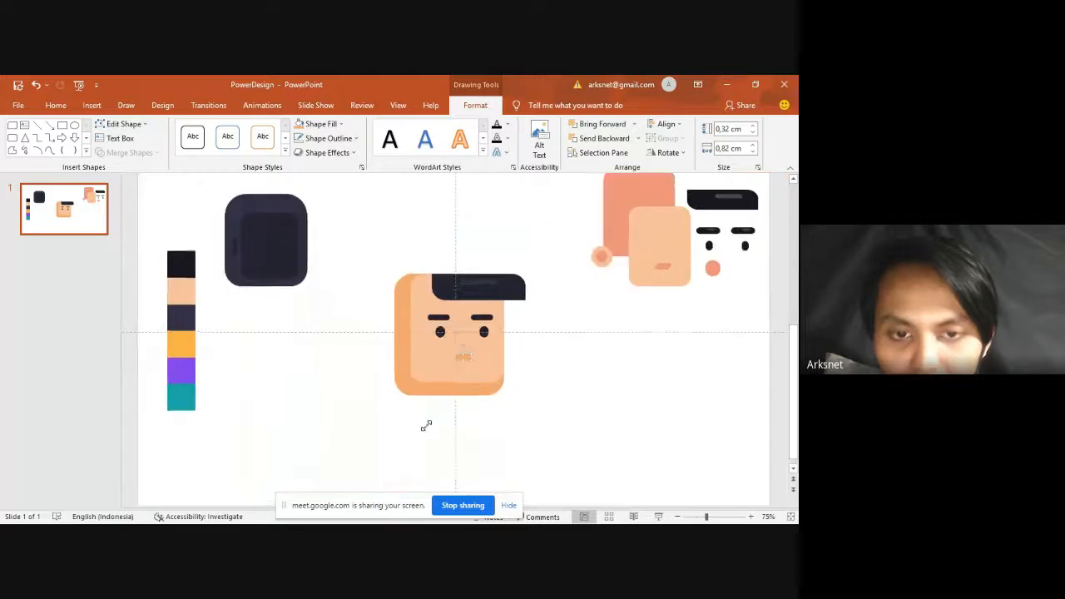
pyautogui.moveTo(464, 386); pyautogui.dragTo(461, 381)
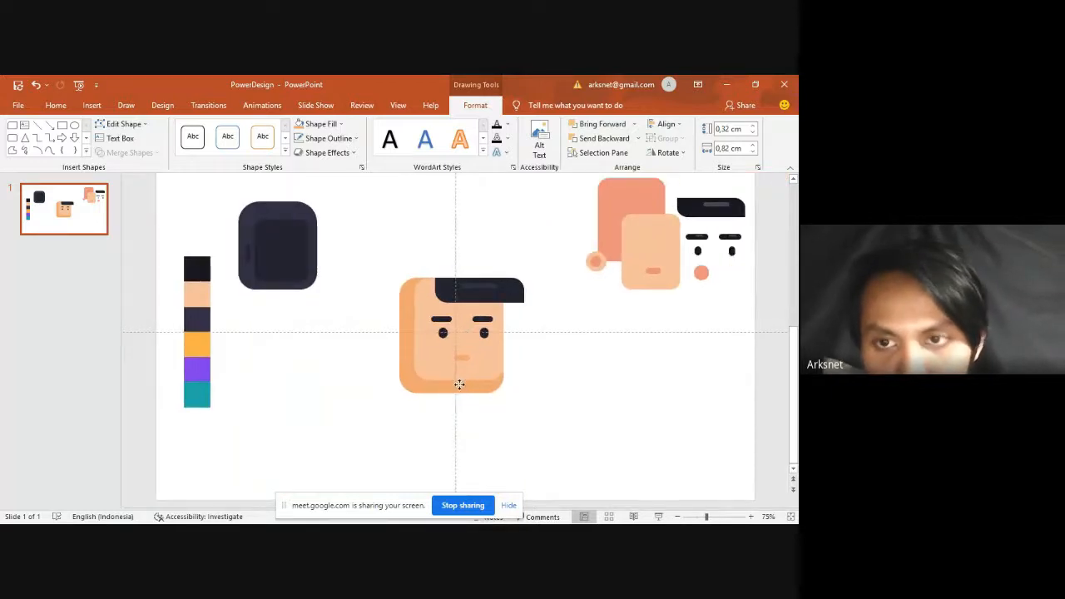
pyautogui.click(566, 397)
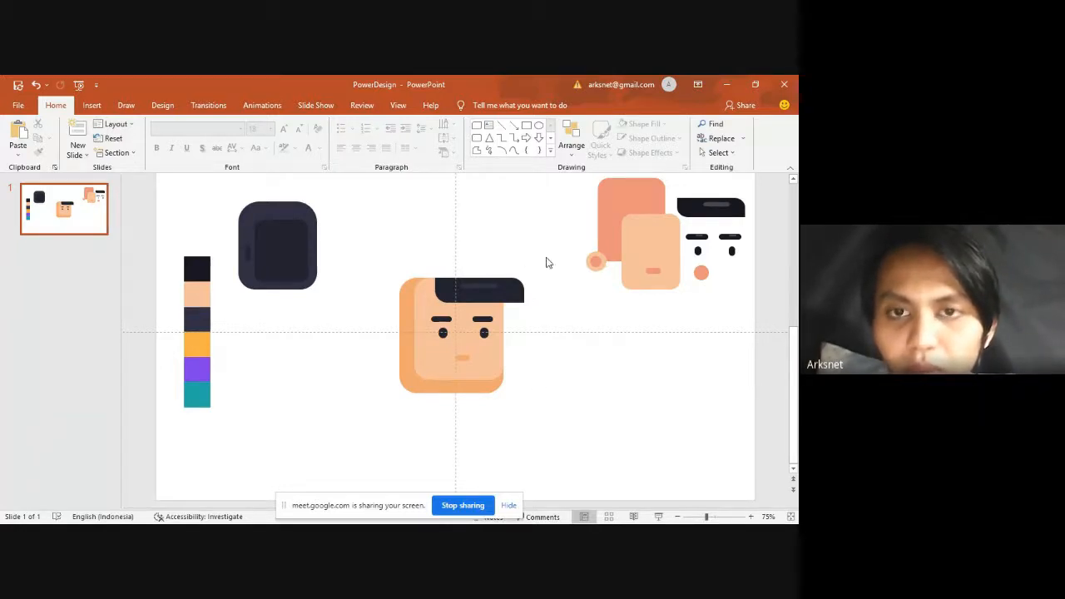
pyautogui.click(522, 291)
pyautogui.moveTo(522, 290); pyautogui.dragTo(517, 288)
pyautogui.click(524, 220)
pyautogui.keyDown('ctrl'); pyautogui.scroll(8, 482, 299); pyautogui.keyUp('ctrl')
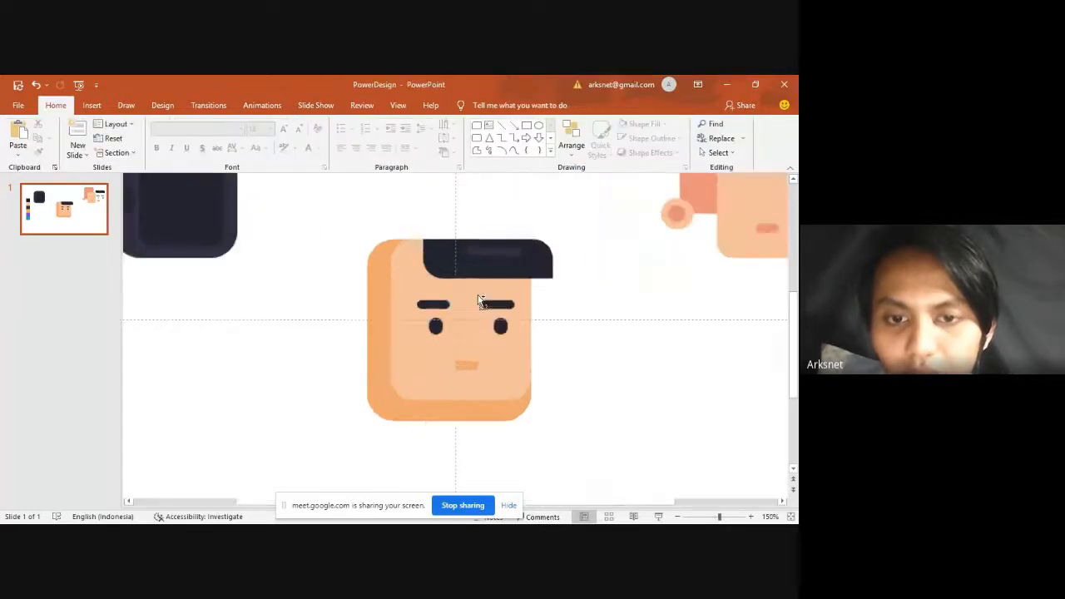
# Draw a 0.92 cm circle over the face's right edge as an ear, and fill it with the recent darker-skin orange, without an outline.
pyautogui.click(550, 151)
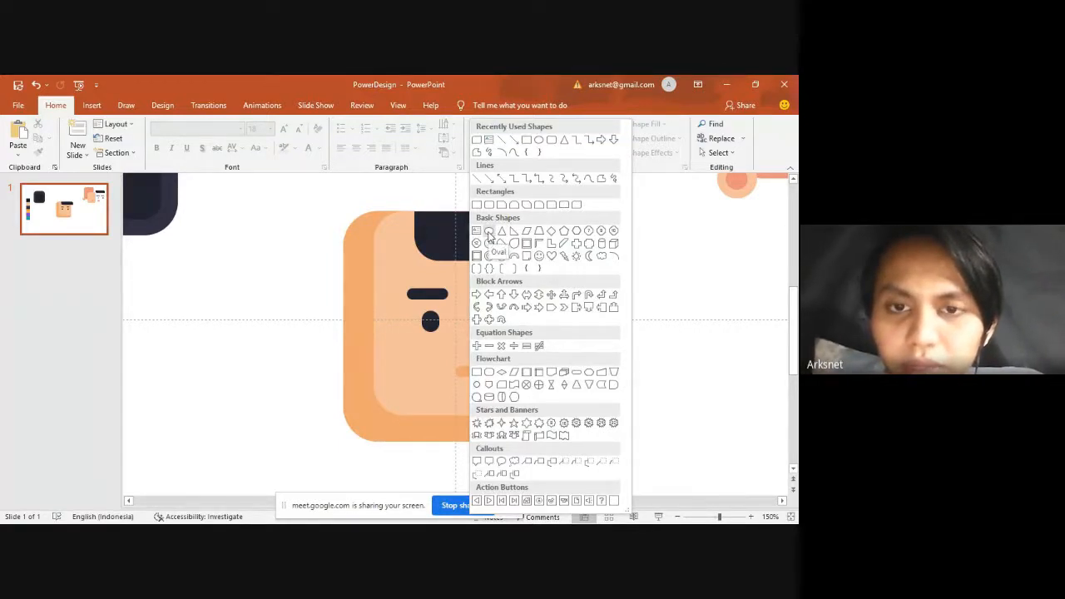
pyautogui.click(489, 235)
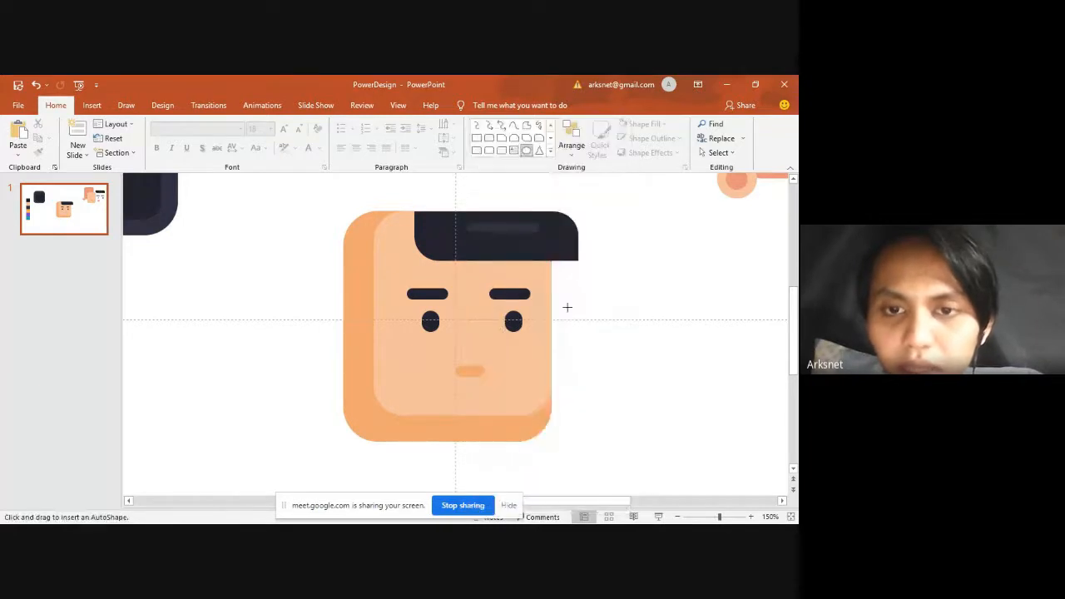
pyautogui.moveTo(552, 297)
pyautogui.mouseDown()
pyautogui.moveTo(579, 328)
pyautogui.moveTo(561, 309)
pyautogui.mouseUp()
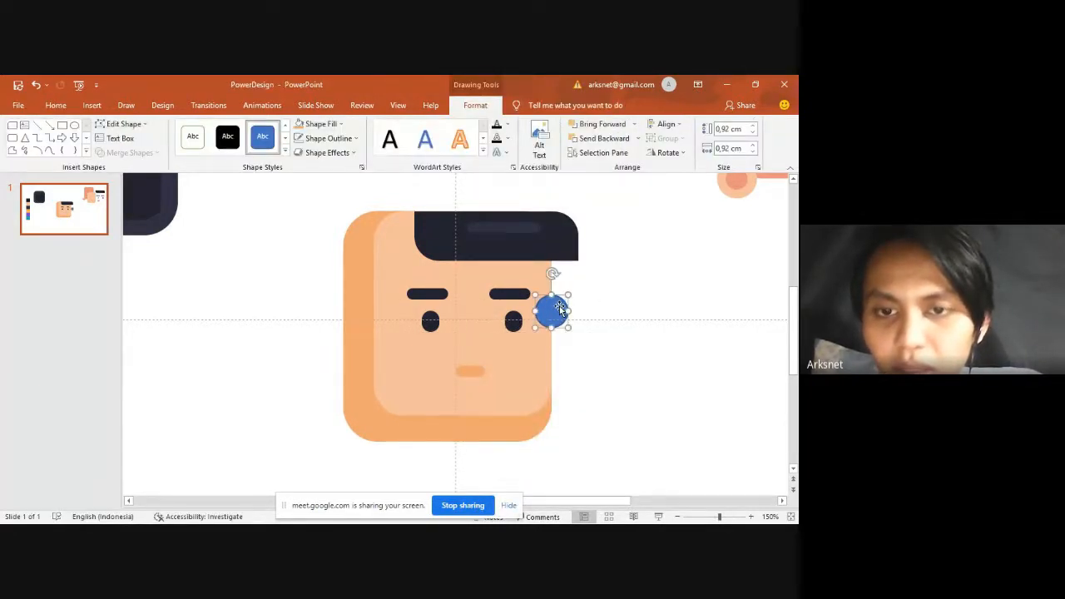
pyautogui.click(340, 123)
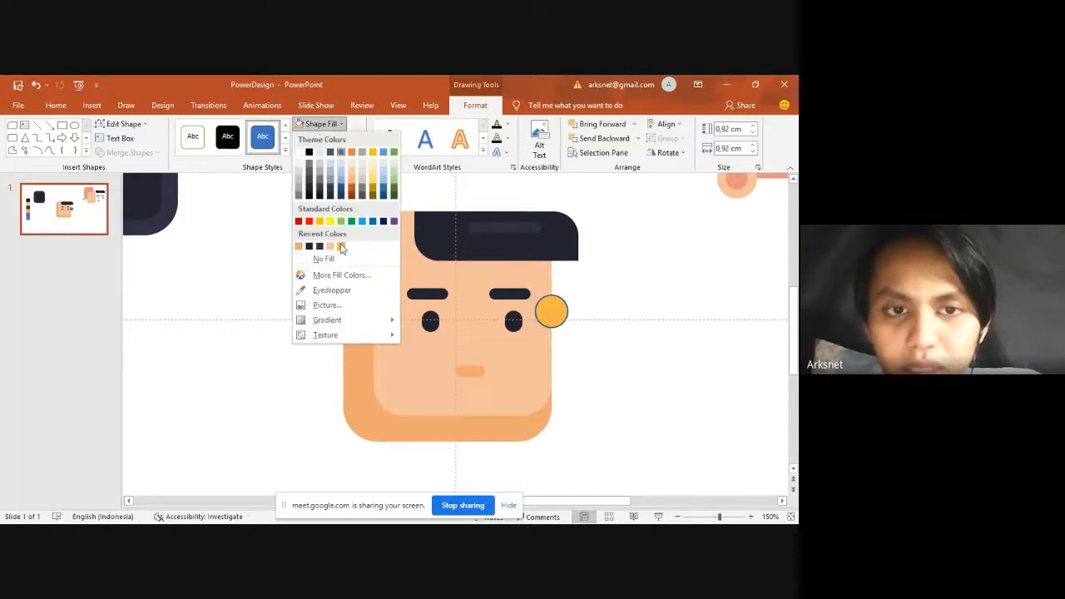
pyautogui.click(299, 247)
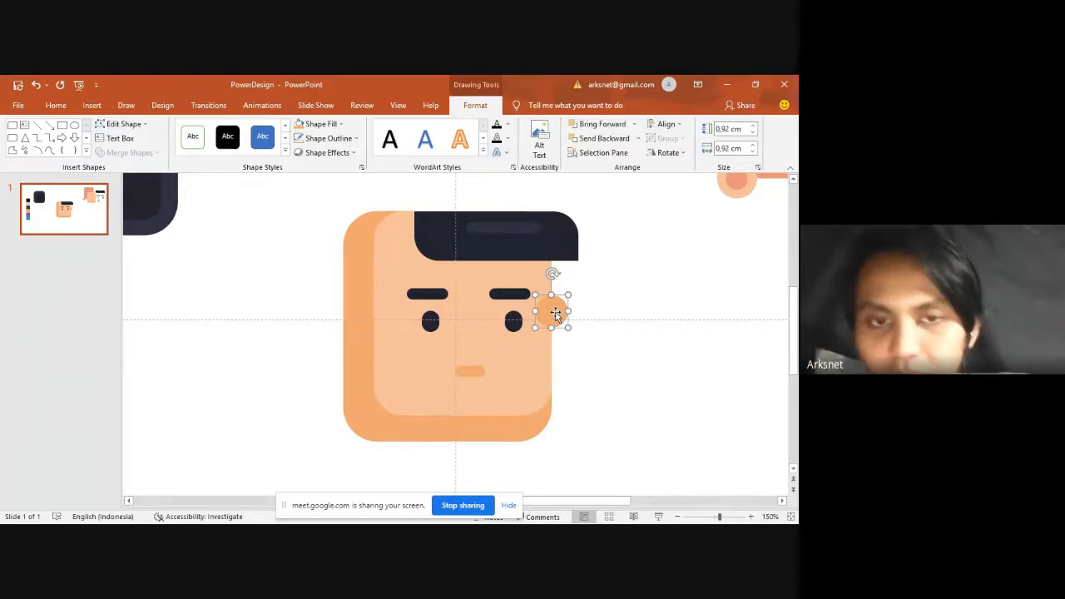
# Widen the dark hair shape slightly towards the left.
pyautogui.click(432, 227)
pyautogui.moveTo(416, 237); pyautogui.dragTo(405, 236)
pyautogui.click(704, 283)
# Examine how the right ear is layered behind the face in the Flat Design with Powerpoint presentation, and return to PowerDesign.
pyautogui.click(557, 312)
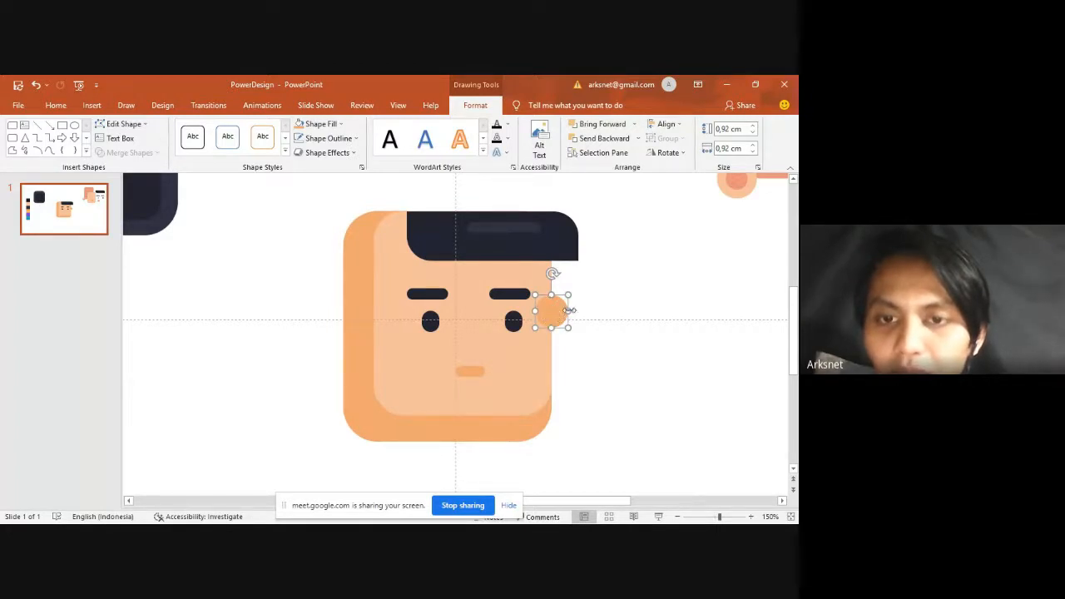
pyautogui.keyDown('ctrl'); pyautogui.scroll(-5, 789, 241); pyautogui.keyUp('ctrl')
pyautogui.hotkey('alt', 'Tab')
pyautogui.hotkey('alt', 'Tab')
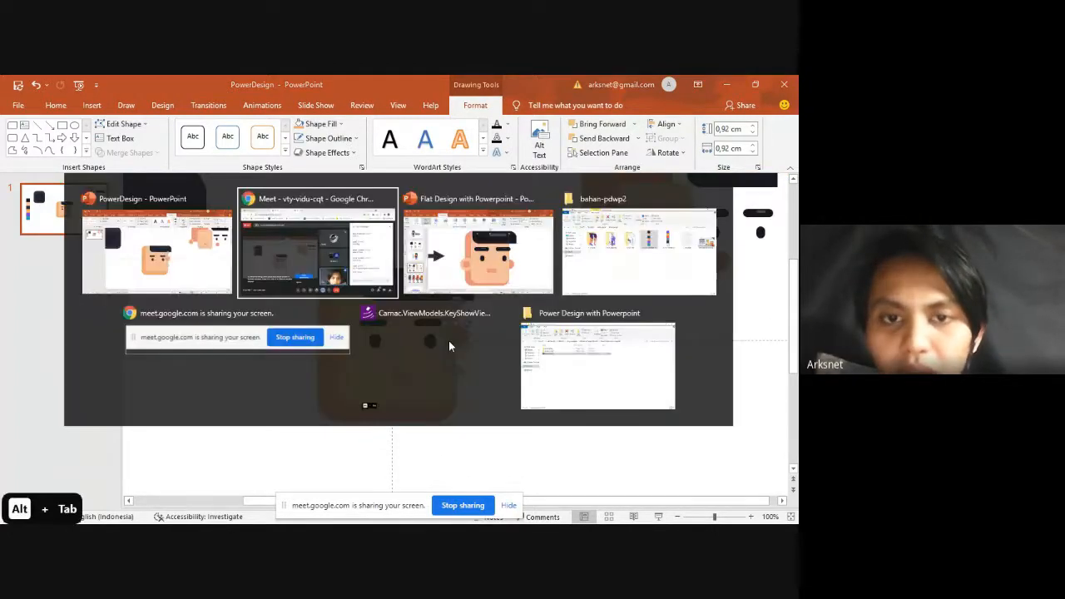
pyautogui.click(568, 369)
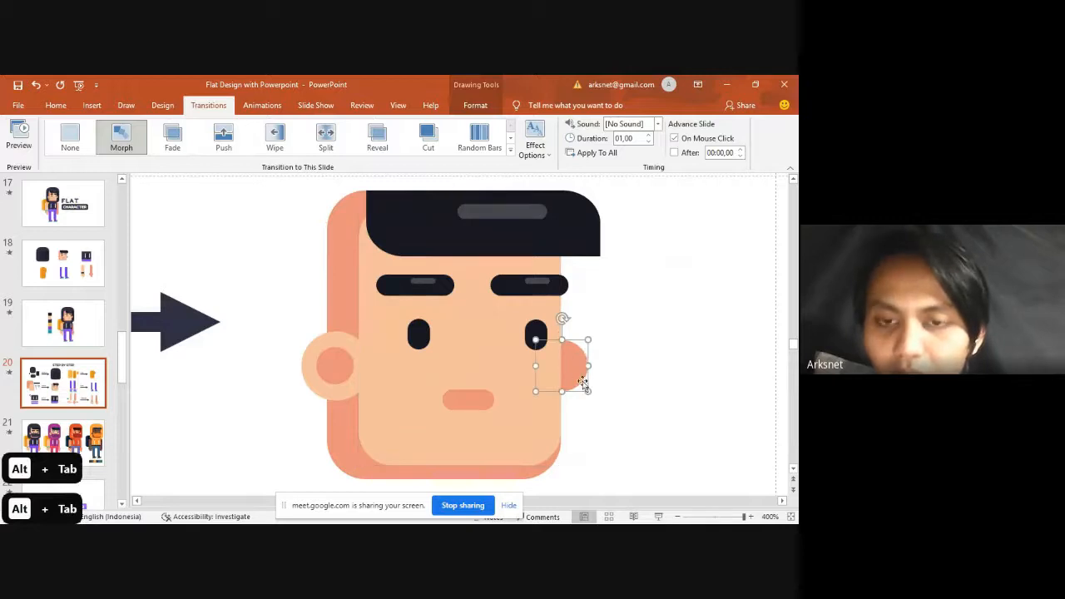
pyautogui.hotkey('alt', 'Tab')
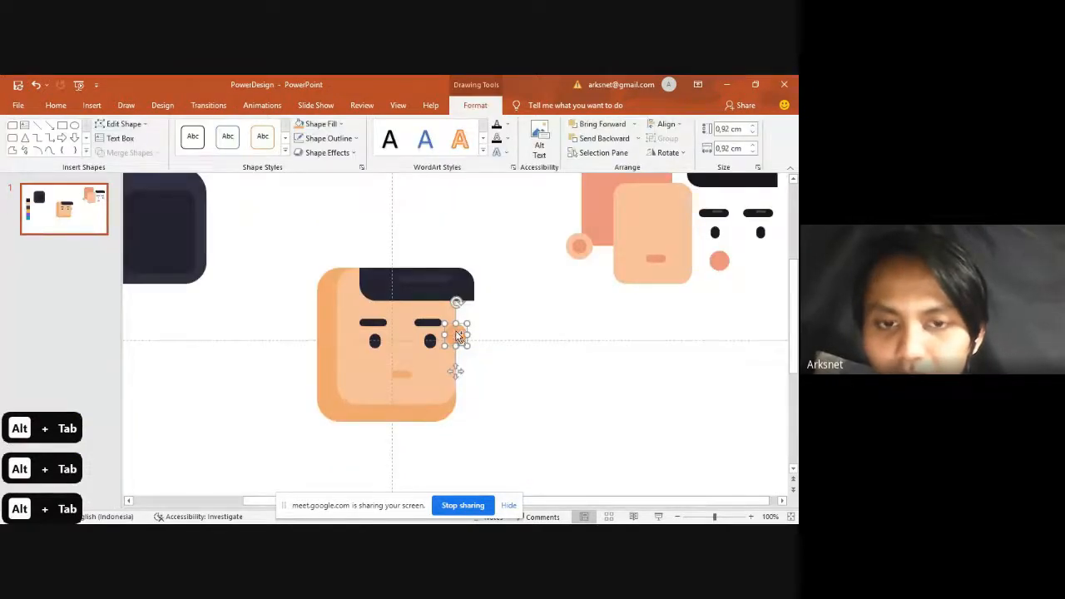
# Send the orange ear circle at the face's right edge to the back, behind the face.
pyautogui.keyDown('ctrl'); pyautogui.scroll(20, 458, 336); pyautogui.keyUp('ctrl')
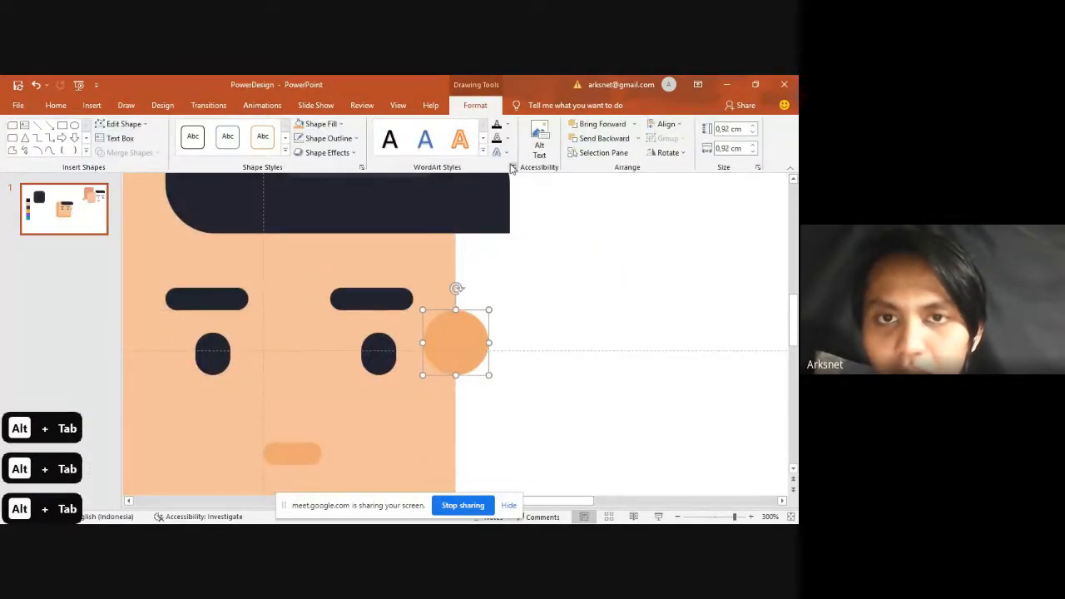
pyautogui.doubleClick(476, 106)
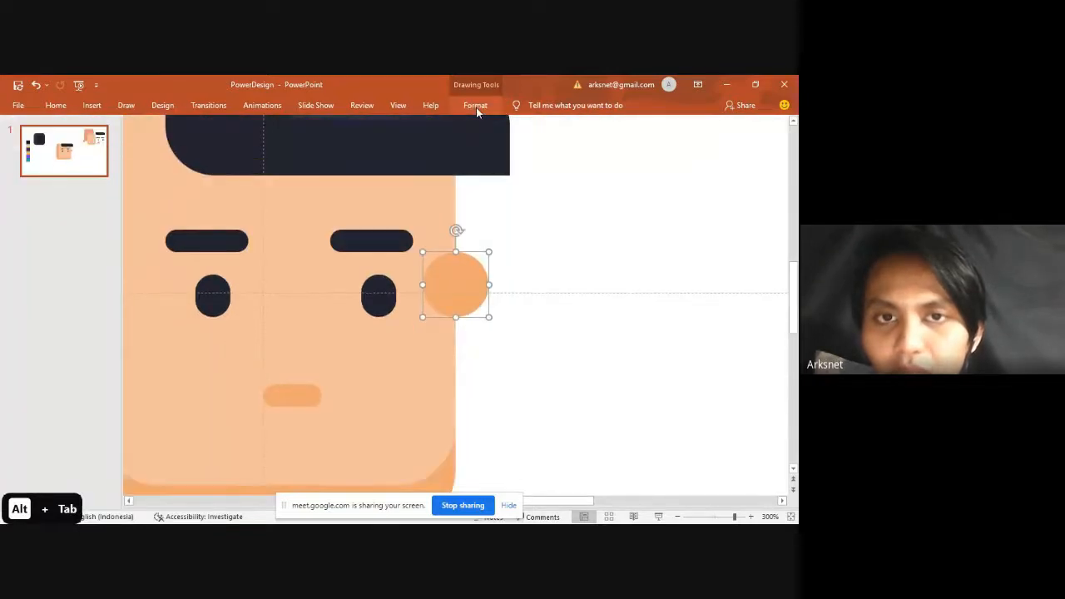
pyautogui.doubleClick(476, 107)
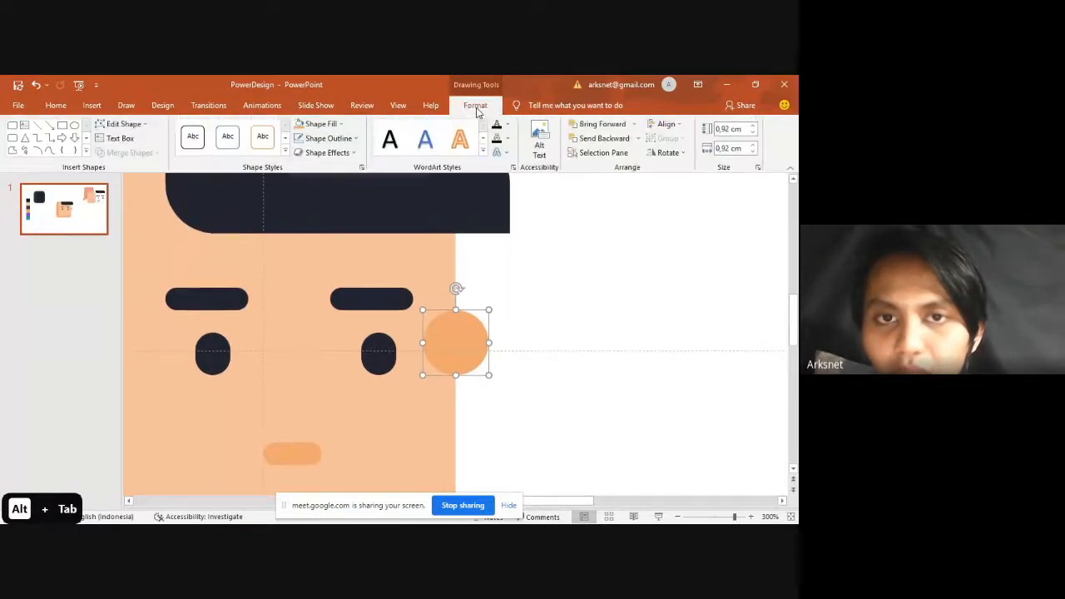
pyautogui.click(634, 125)
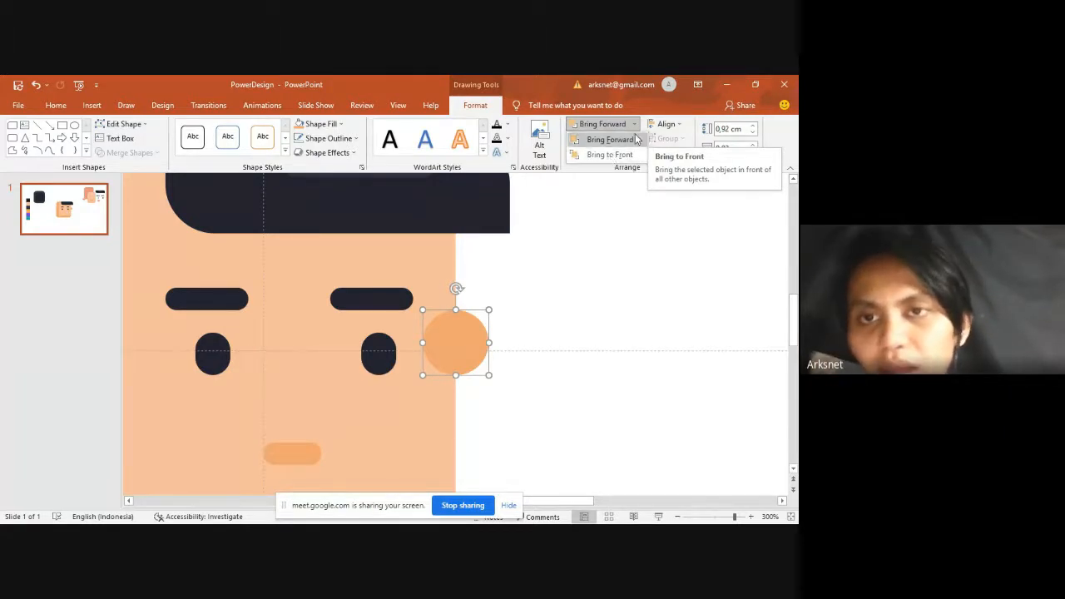
pyautogui.click(635, 125)
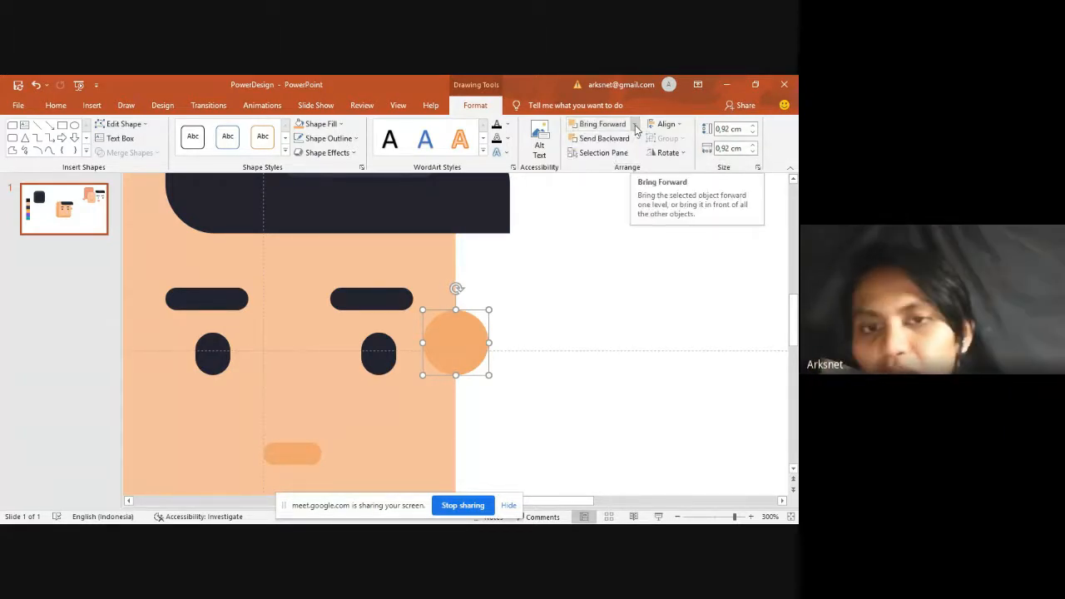
pyautogui.click(637, 139)
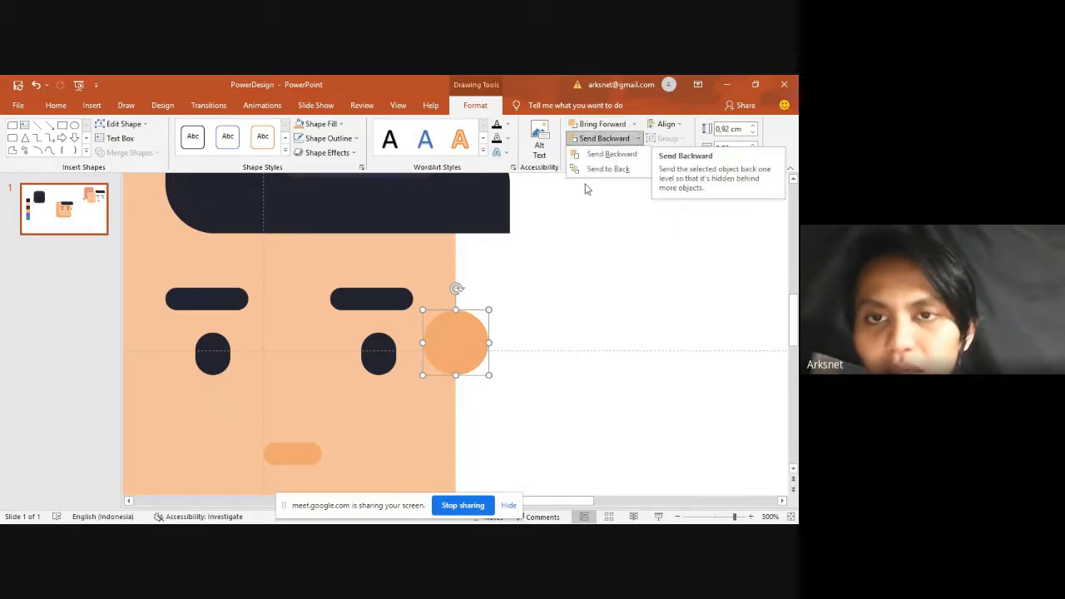
pyautogui.click(628, 169)
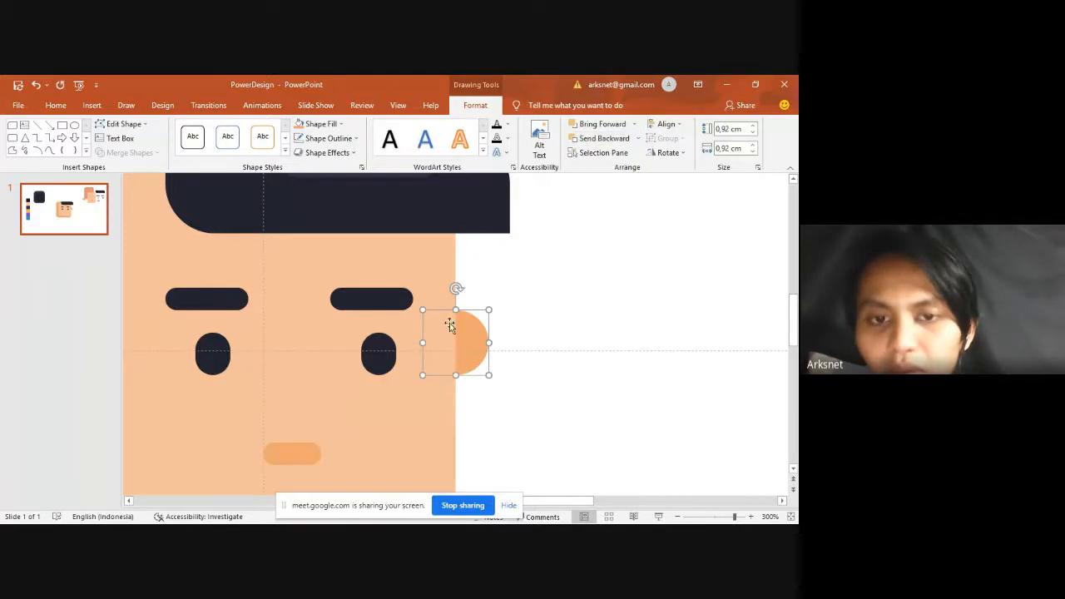
# Move the right ear slightly down so it lines up with the eyes.
pyautogui.keyDown('ctrl'); pyautogui.scroll(-5, 472, 328); pyautogui.keyUp('ctrl')
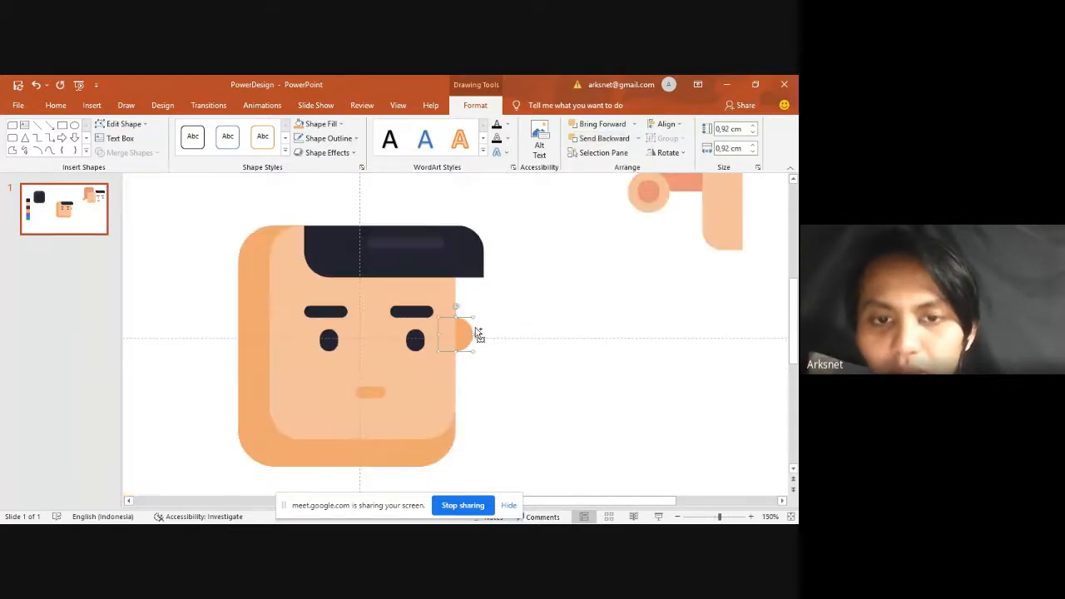
pyautogui.moveTo(463, 329); pyautogui.dragTo(467, 337)
pyautogui.click(490, 321)
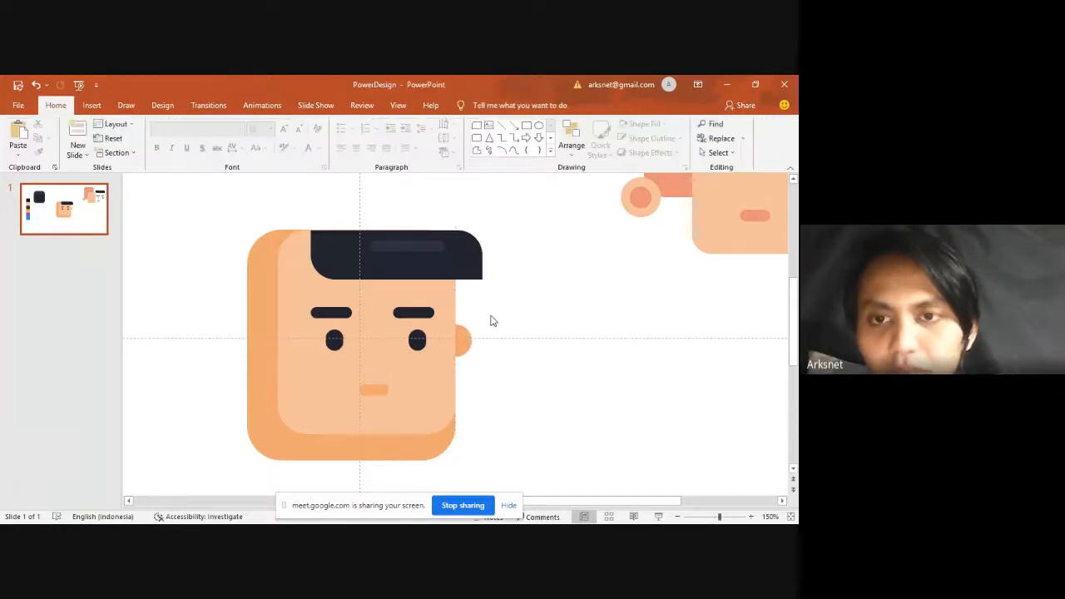
# Duplicate the right ear onto the face's left edge at eye level, and fill the copy with the recent light skin colour.
pyautogui.click(466, 340)
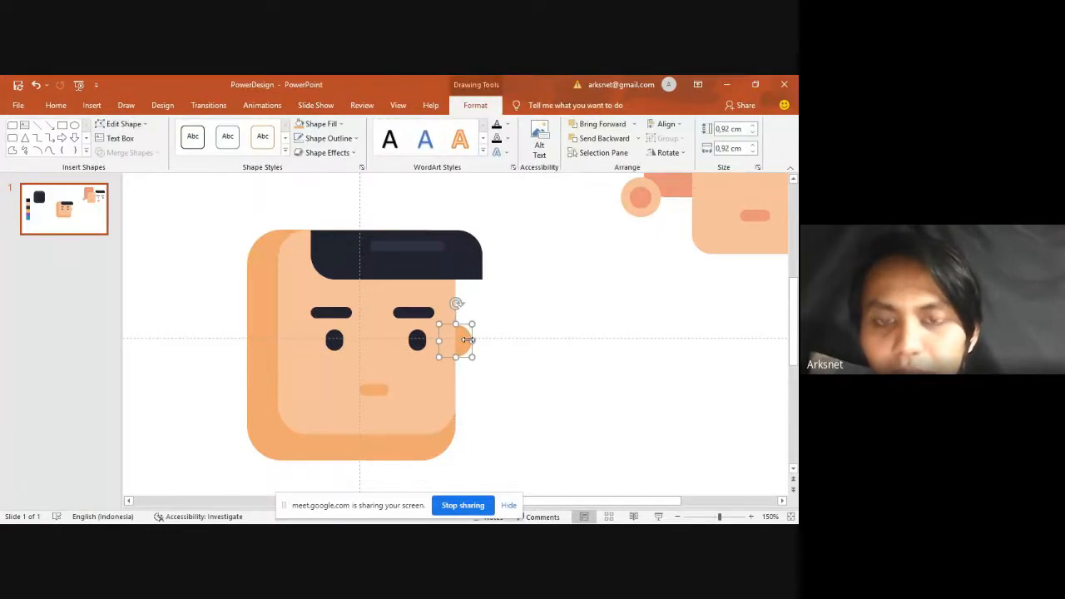
pyautogui.hotkey('ctrl', 'c')
pyautogui.hotkey('ctrl', 'v')
pyautogui.moveTo(473, 352); pyautogui.dragTo(281, 336)
pyautogui.click(320, 124)
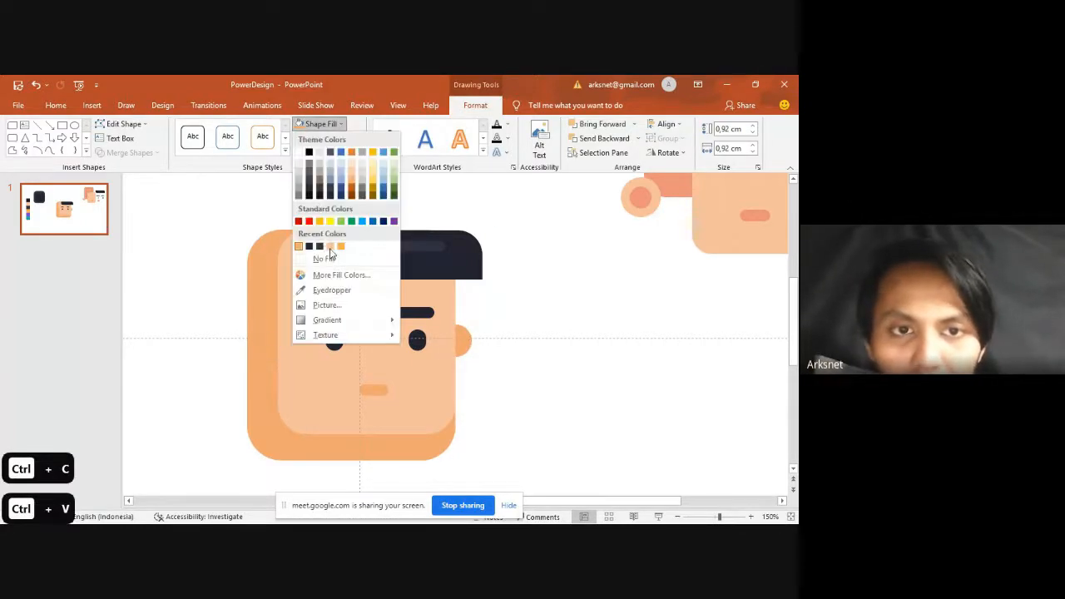
pyautogui.click(330, 246)
# Duplicate the left ear circle, shrink the copy to 0.55 cm, fill it with the recent darker-skin orange, and centre it in the ear.
pyautogui.keyDown('ctrl'); pyautogui.scroll(5, 293, 326); pyautogui.keyUp('ctrl')
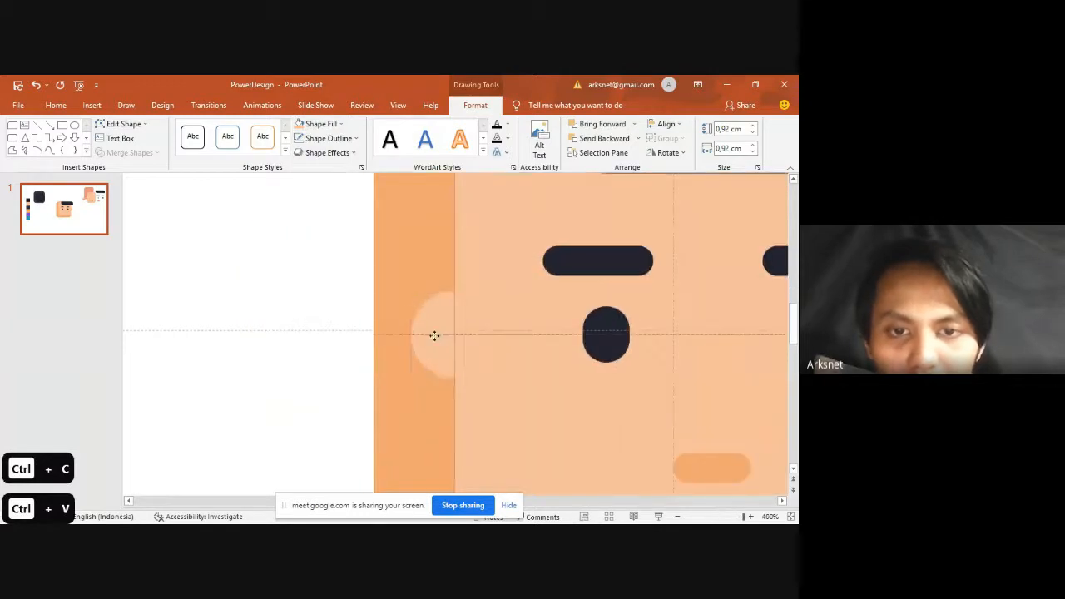
pyautogui.click(443, 336)
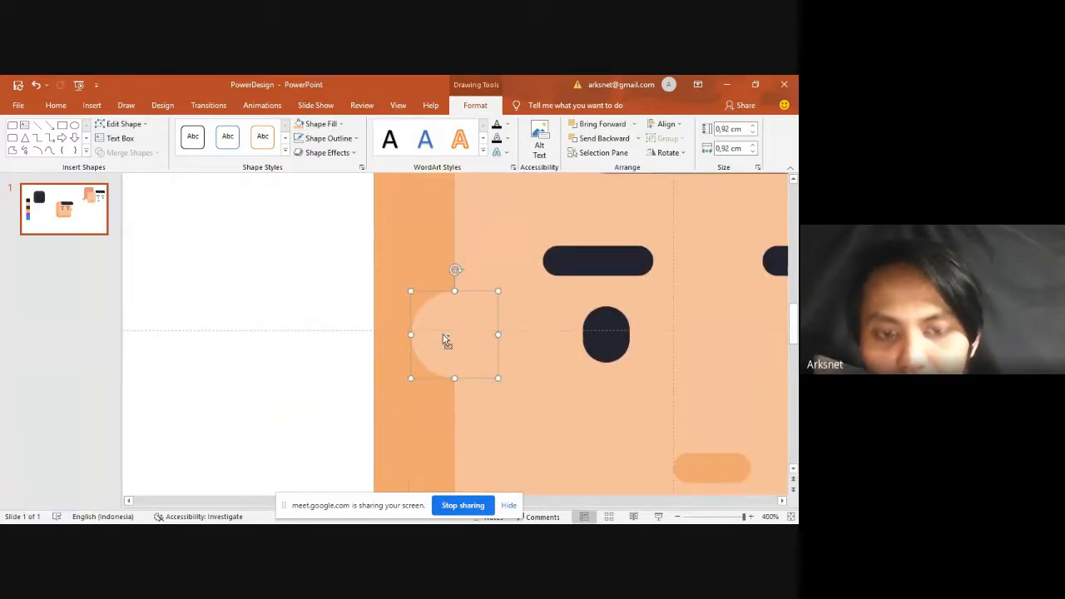
pyautogui.hotkey('ctrl', 'c')
pyautogui.hotkey('ctrl', 'v')
pyautogui.moveTo(537, 332); pyautogui.dragTo(502, 366)
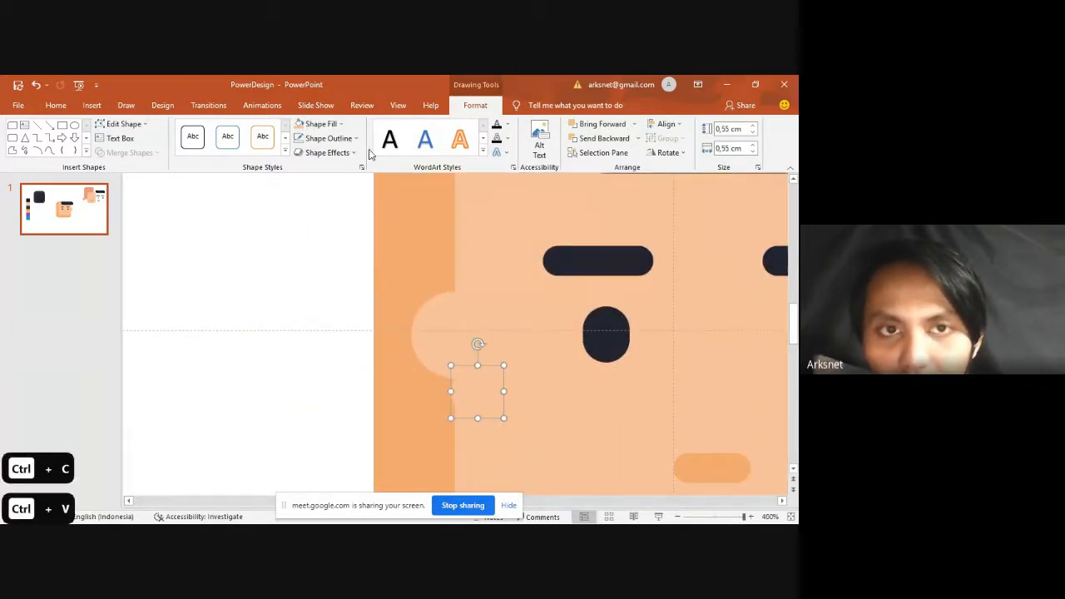
pyautogui.click(321, 123)
pyautogui.click(315, 247)
pyautogui.moveTo(491, 405); pyautogui.dragTo(476, 341)
pyautogui.scroll(-5, 496, 347)
pyautogui.click(588, 380)
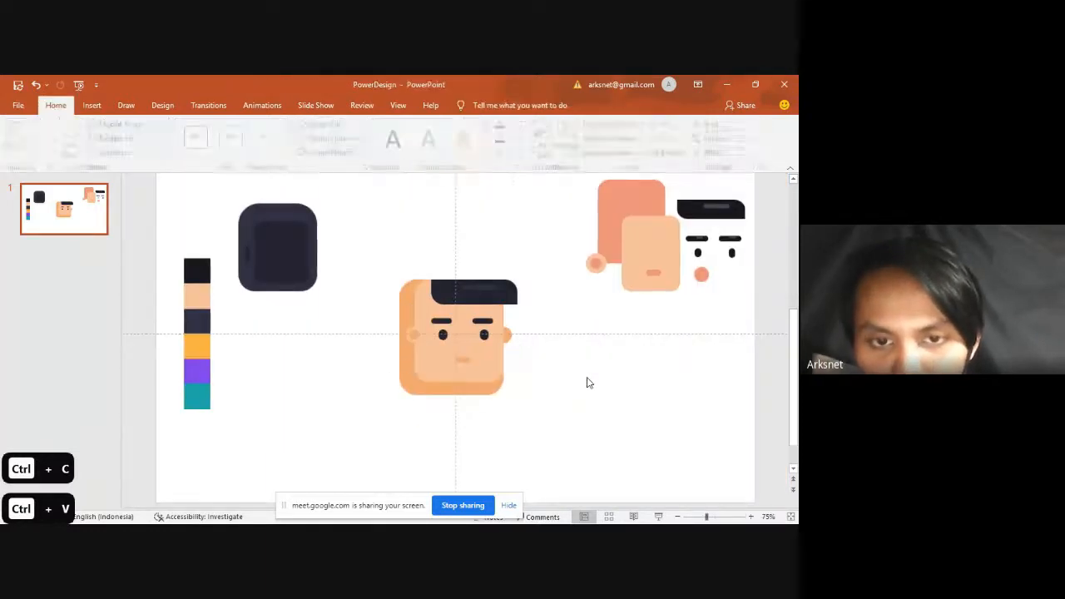
# Select the right ear and both circles of the left ear, and enlarge them together slightly.
pyautogui.click(510, 331)
pyautogui.scroll(5, 480, 343)
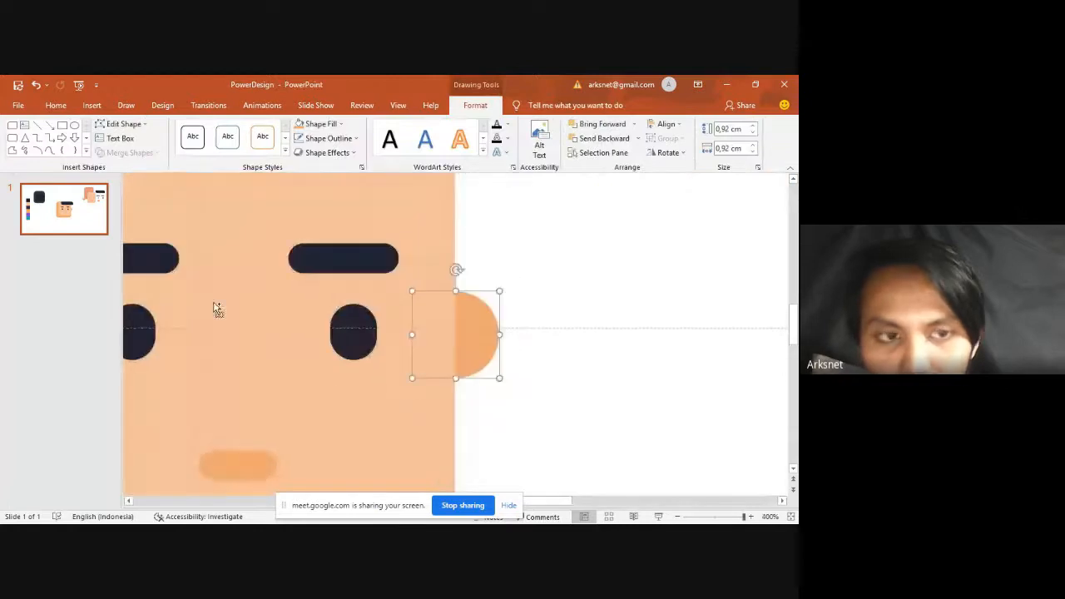
pyautogui.scroll(-3, 216, 305)
pyautogui.keyDown('ctrl'); pyautogui.click(218, 333); pyautogui.keyUp('ctrl')
pyautogui.keyDown('ctrl'); pyautogui.click(204, 337); pyautogui.keyUp('ctrl')
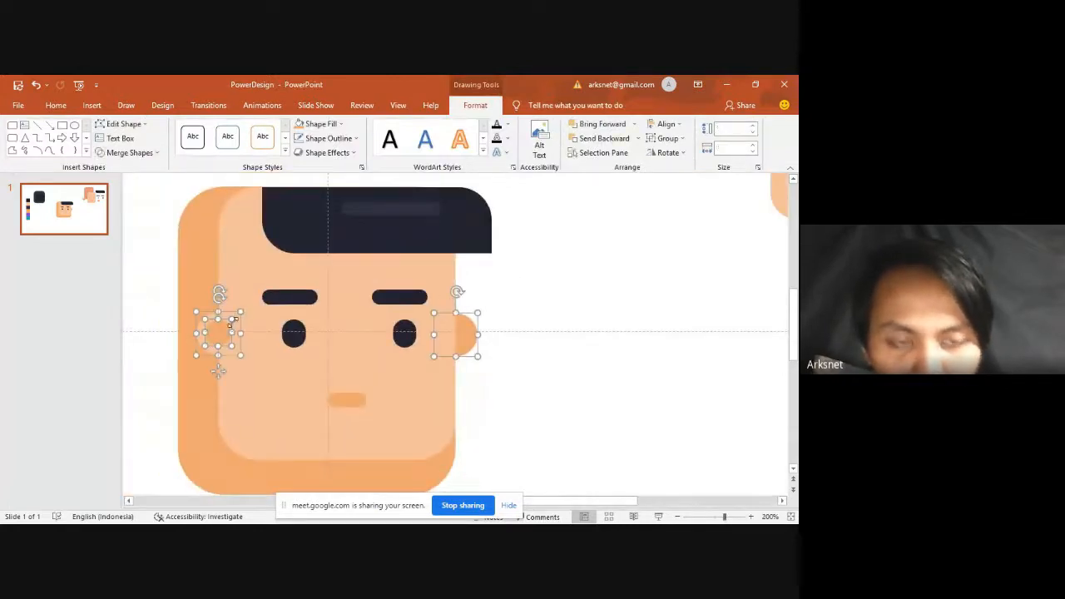
pyautogui.moveTo(241, 312); pyautogui.dragTo(247, 305)
pyautogui.click(499, 399)
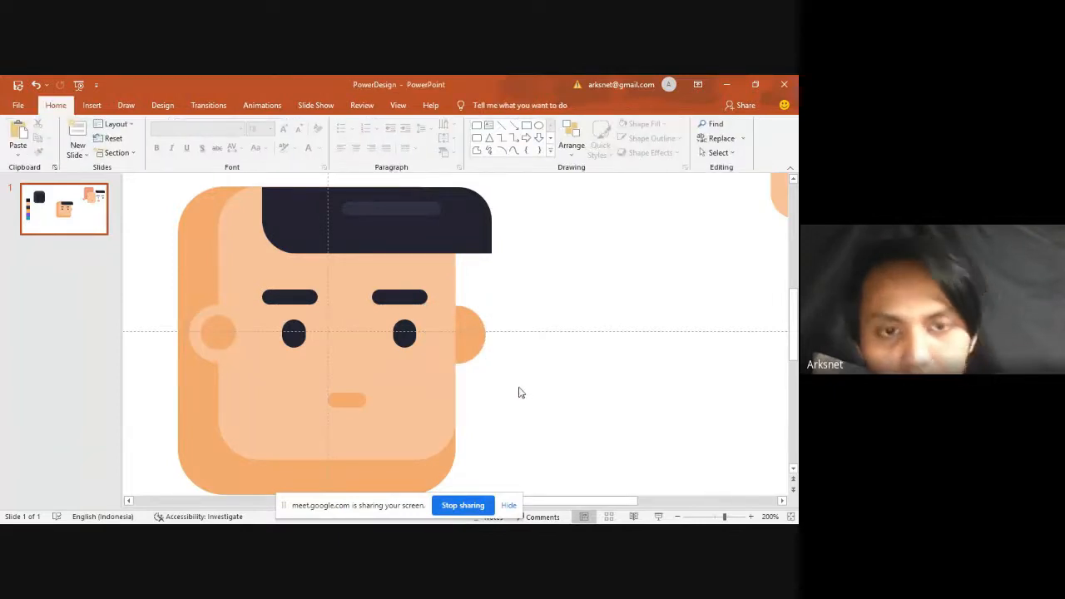
# Stretch the light face shape and the darker shape behind it slightly downward to lengthen the head.
pyautogui.scroll(-5, 518, 390)
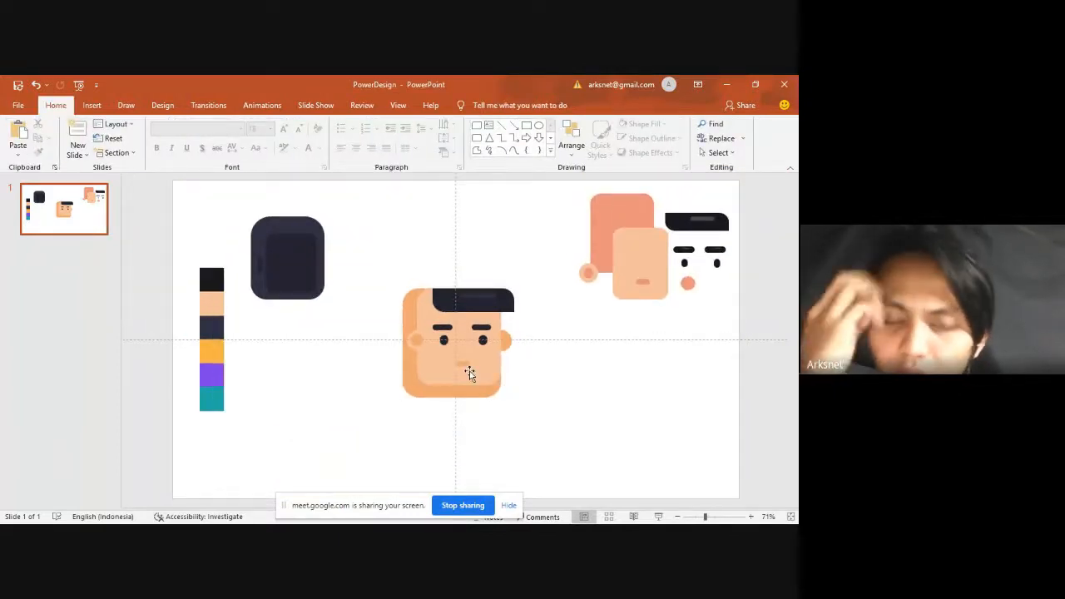
pyautogui.click(469, 391)
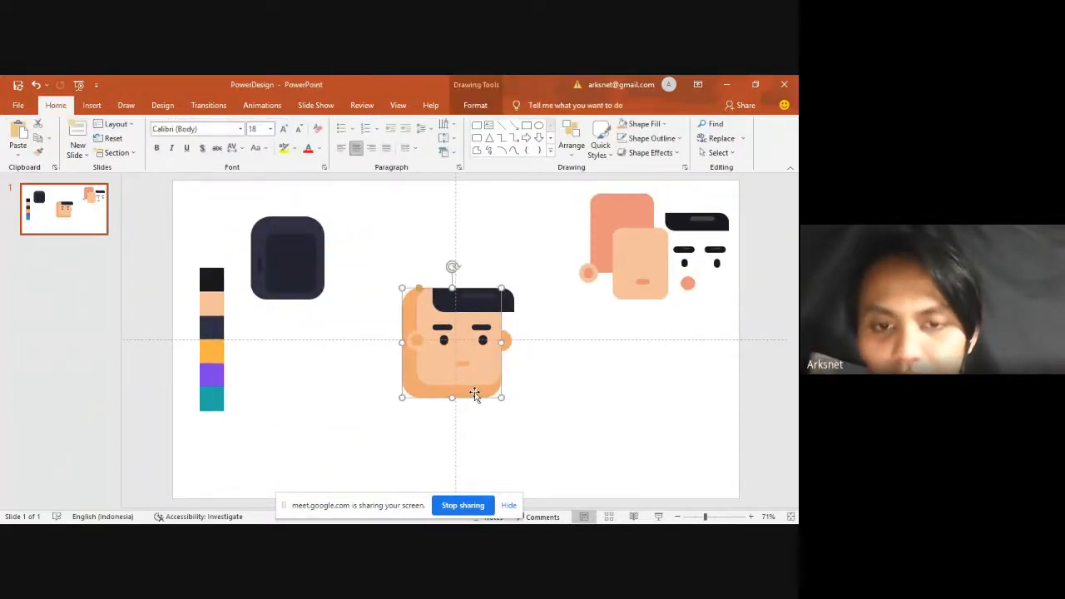
pyautogui.moveTo(460, 385); pyautogui.dragTo(461, 395)
pyautogui.click(543, 411)
# Move the two ears slightly down along the sides of the face.
pyautogui.click(463, 363)
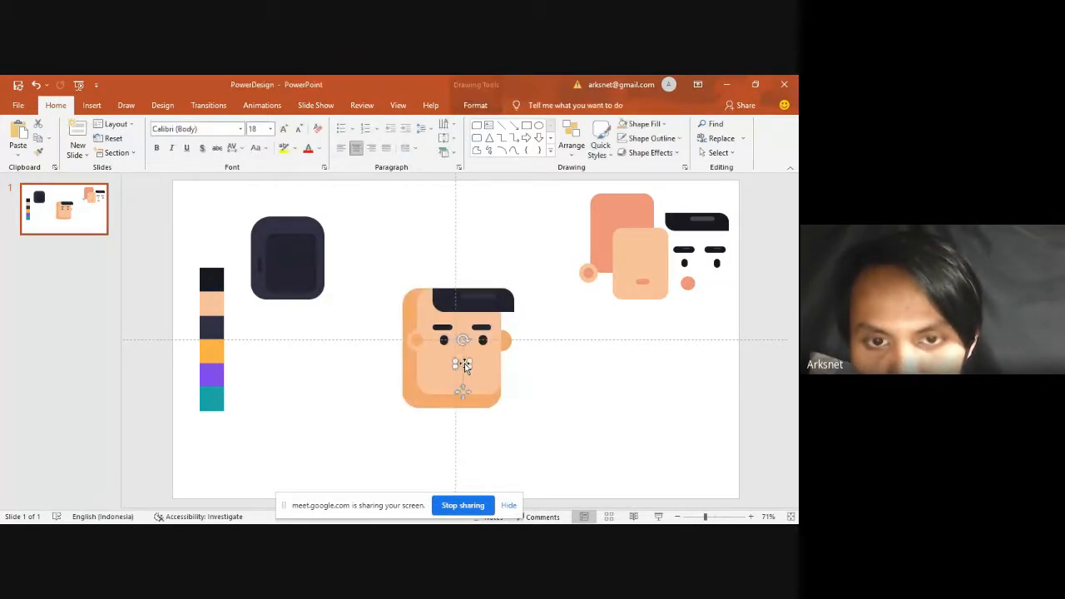
pyautogui.moveTo(528, 314); pyautogui.dragTo(493, 366)
pyautogui.click(420, 341)
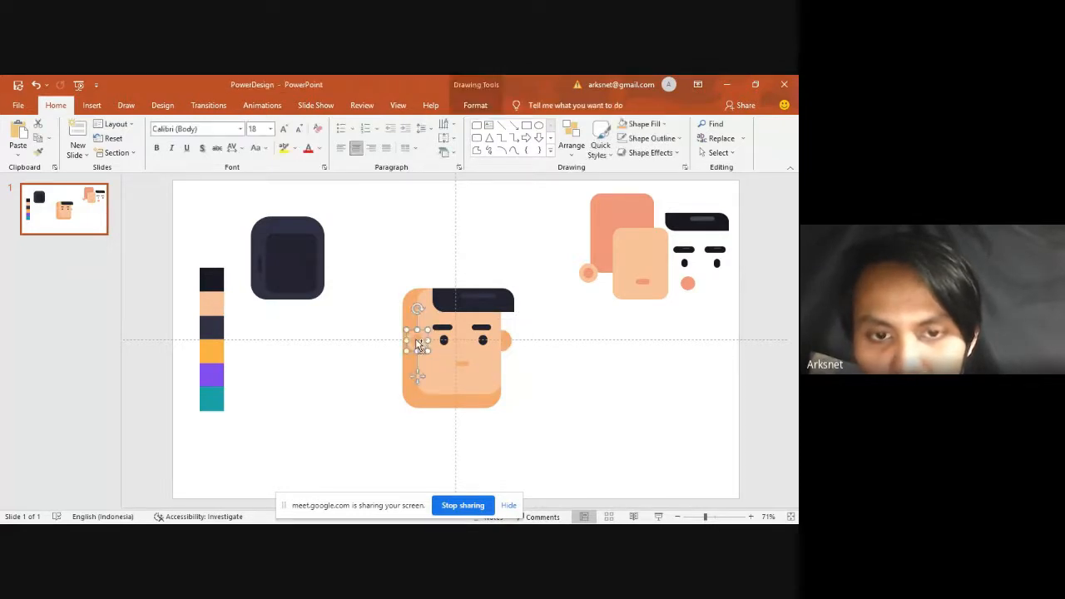
pyautogui.keyDown('shift'); pyautogui.click(503, 343); pyautogui.keyUp('shift')
pyautogui.moveTo(501, 371); pyautogui.dragTo(502, 377)
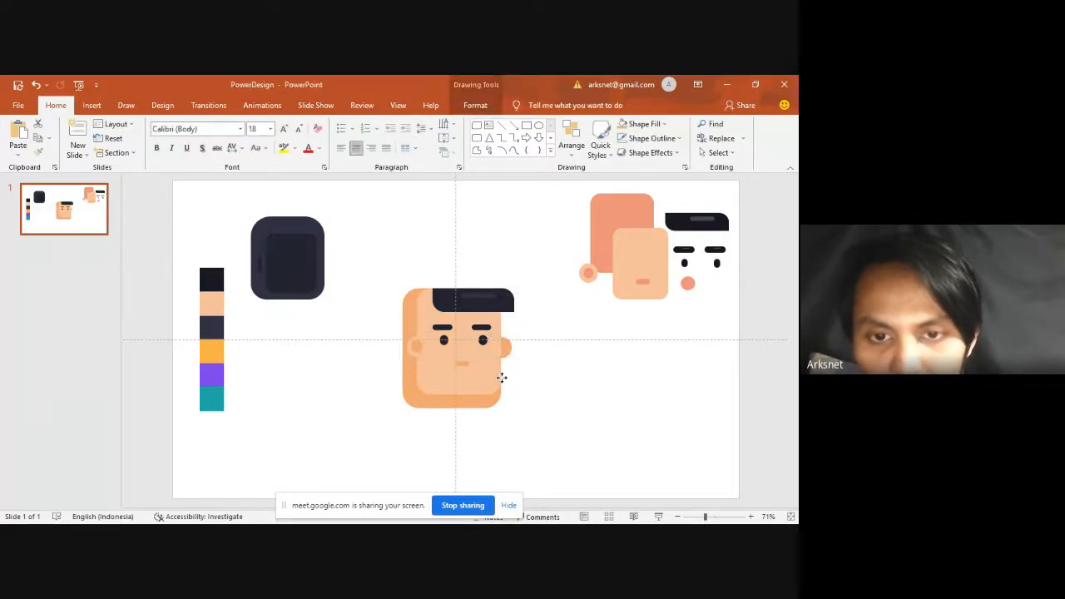
pyautogui.click(549, 408)
pyautogui.click(491, 376)
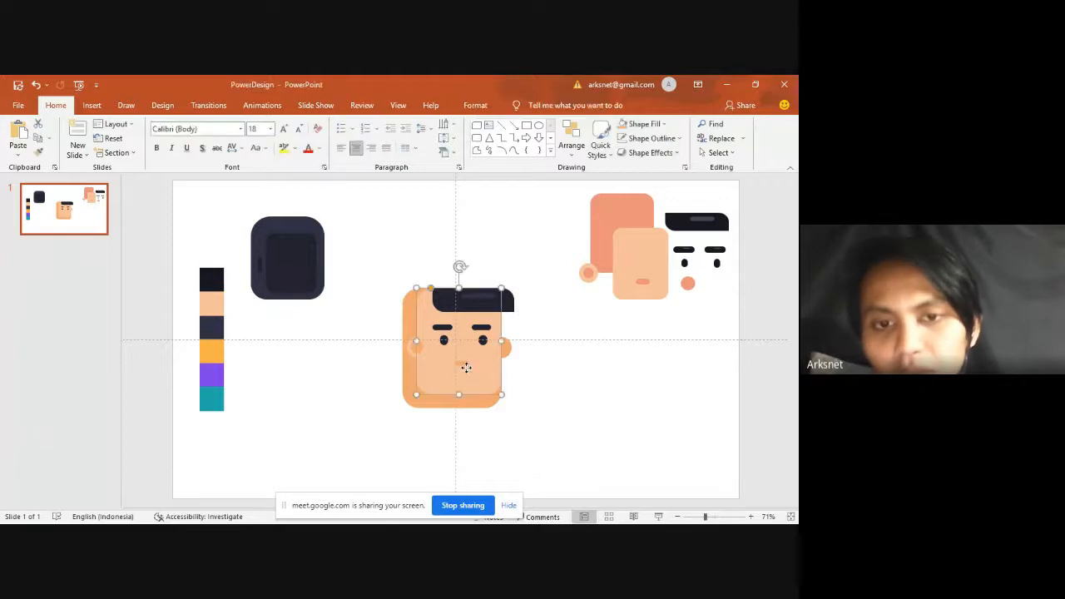
pyautogui.click(584, 389)
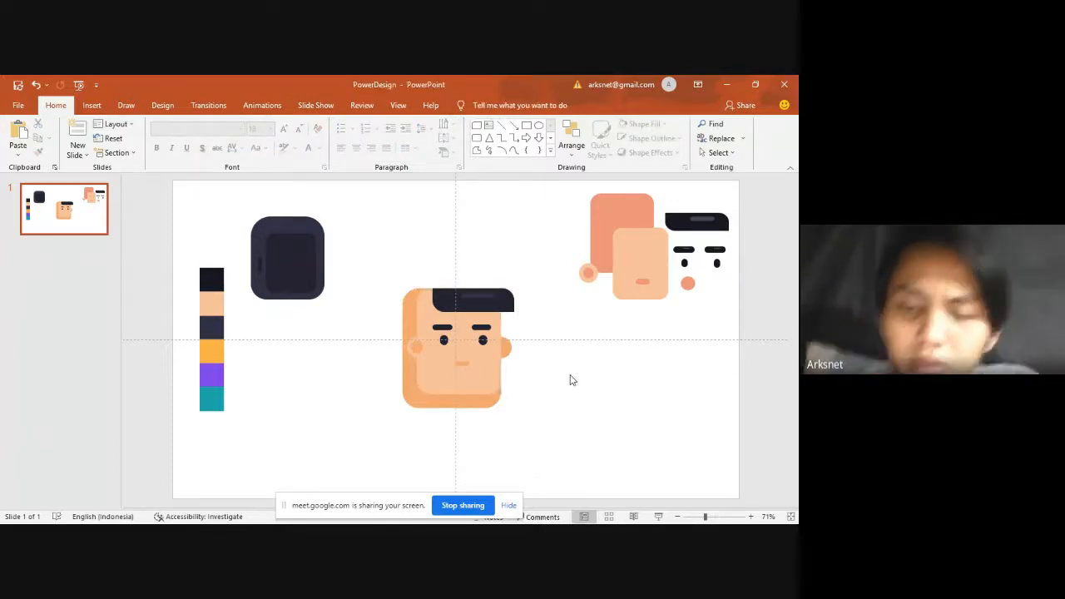
# Switch to the Google Meet call to check the in-call messages, and return to the PowerDesign presentation.
pyautogui.hotkey('alt', 'Tab')
pyautogui.hotkey('alt', 'Tab')
pyautogui.hotkey('alt', 'Tab')
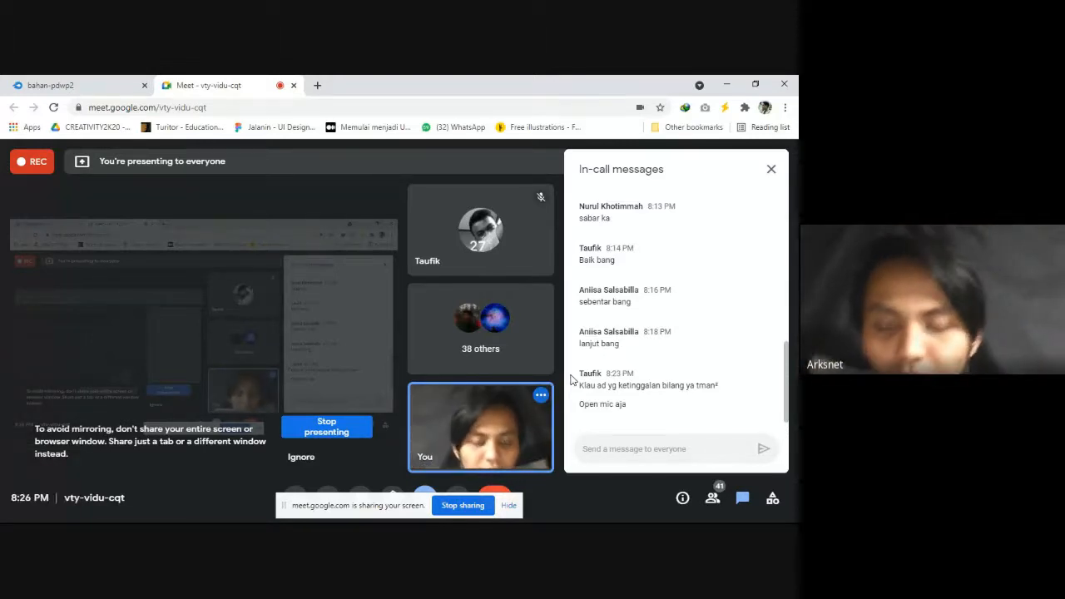
pyautogui.hotkey('alt', 'Tab')
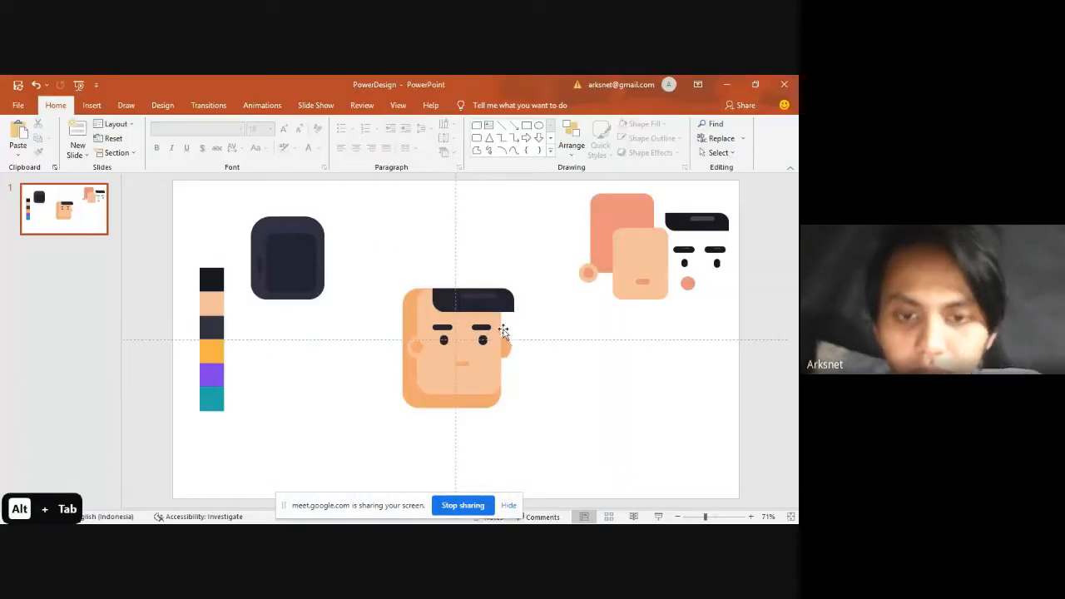
# Enlarge the orange mouth shape slightly.
pyautogui.click(463, 370)
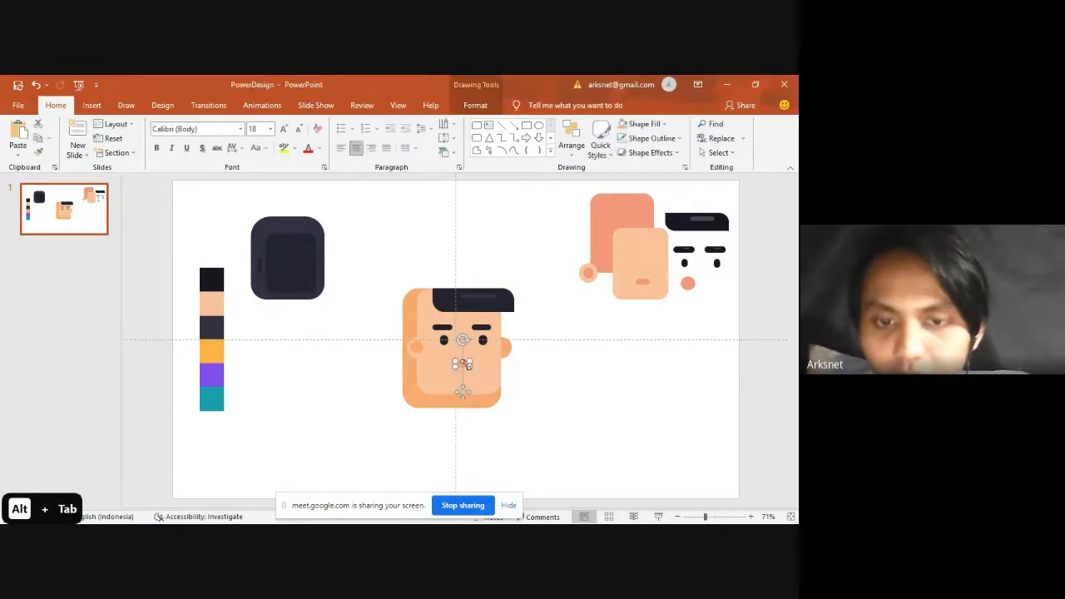
pyautogui.scroll(6, 462, 371)
pyautogui.moveTo(486, 347); pyautogui.dragTo(497, 348)
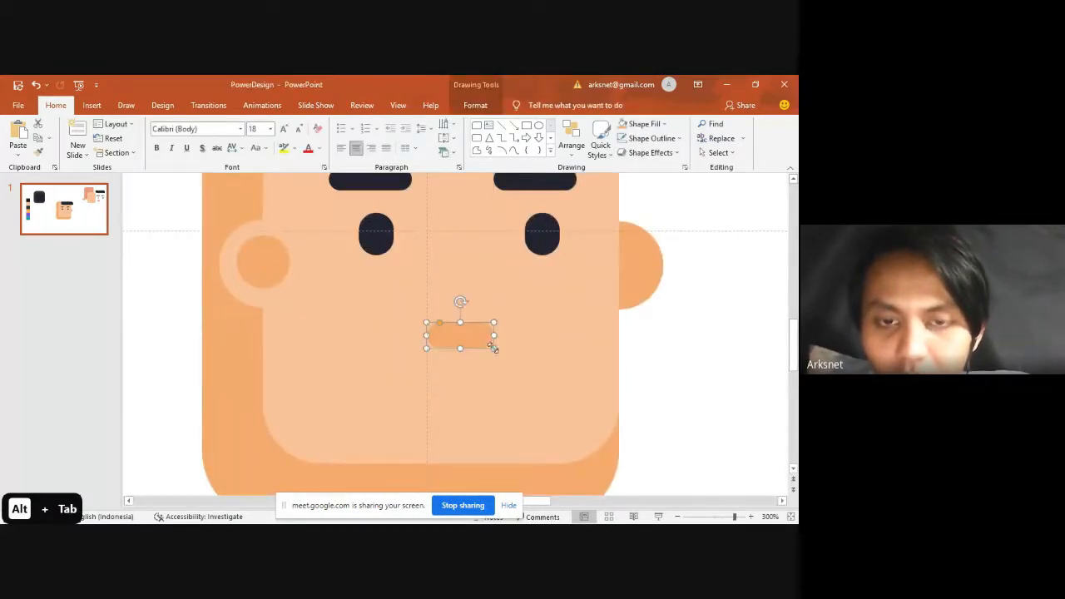
pyautogui.scroll(-6, 493, 343)
pyautogui.click(575, 424)
pyautogui.scroll(-4, 537, 416)
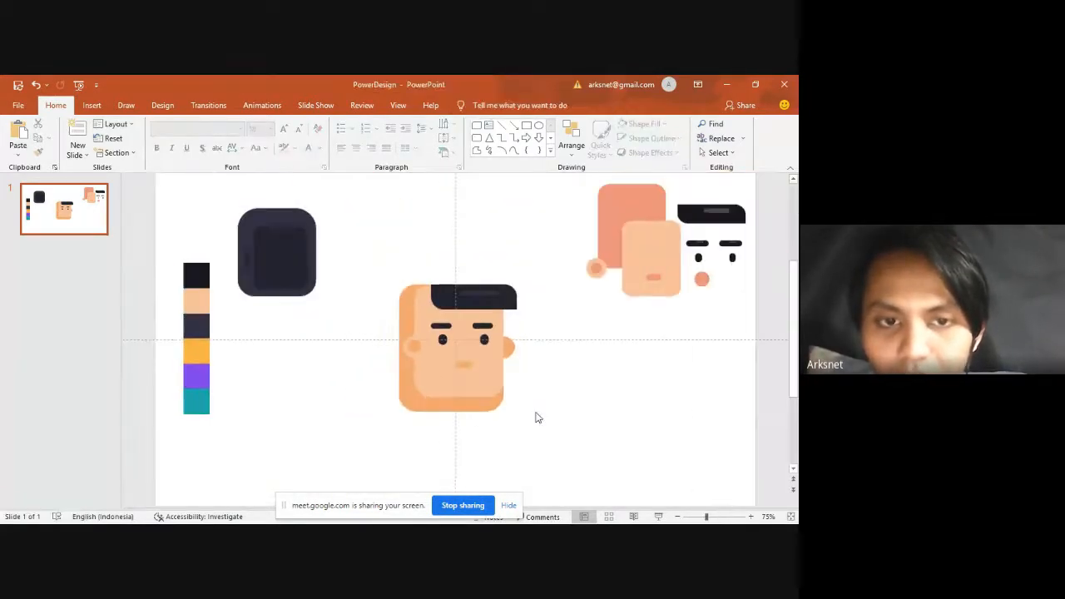
# Group all the face parts and fit the group at reduced size inside the dark hair shape.
pyautogui.moveTo(543, 443); pyautogui.dragTo(396, 271)
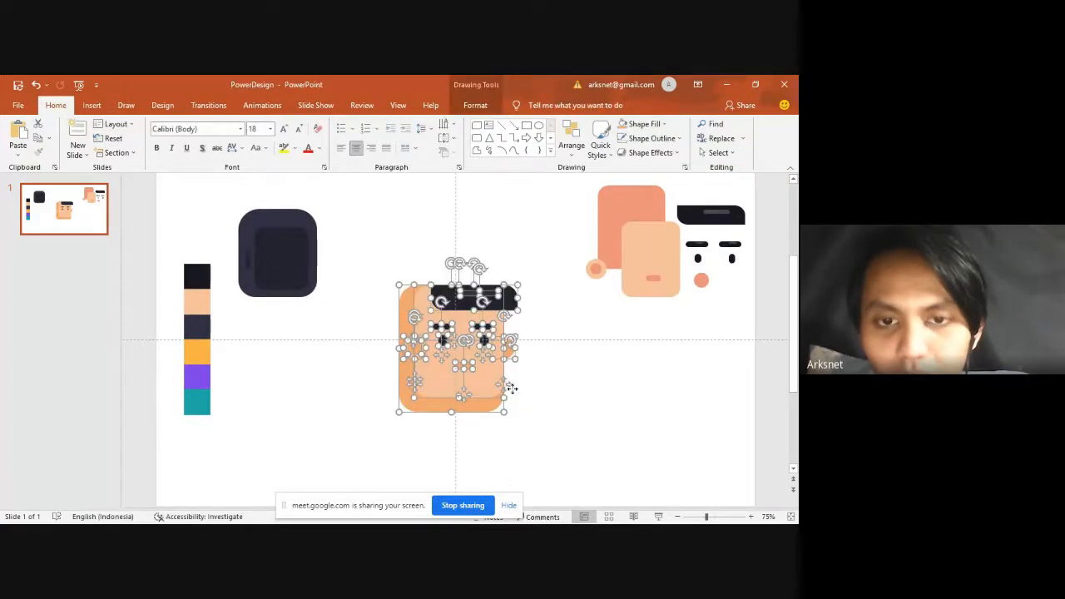
pyautogui.hotkey('ctrl', 'g')
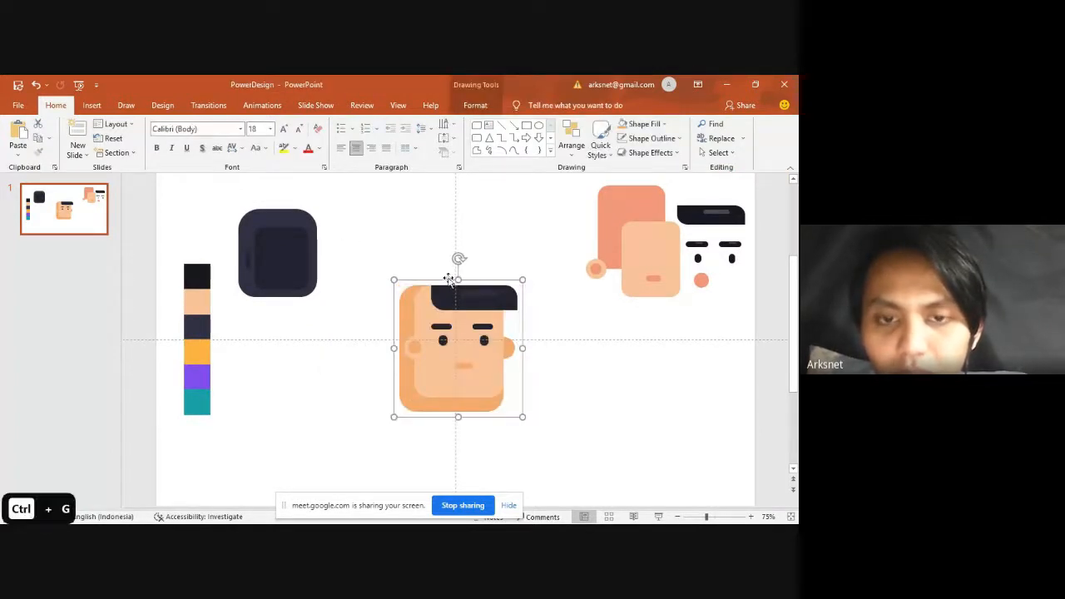
pyautogui.moveTo(471, 328); pyautogui.dragTo(327, 267)
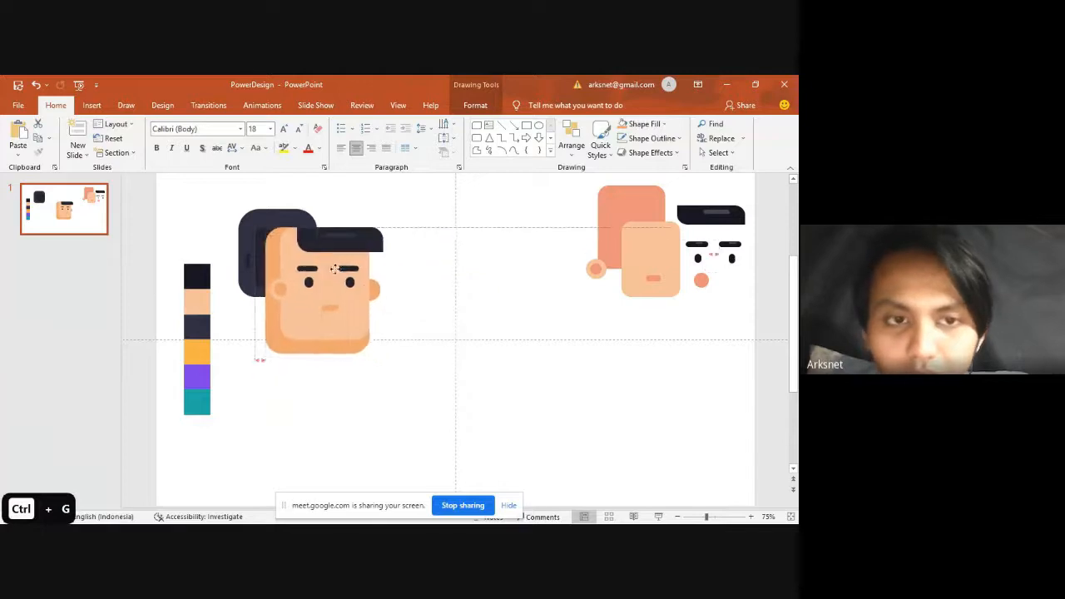
pyautogui.moveTo(377, 355); pyautogui.dragTo(321, 295)
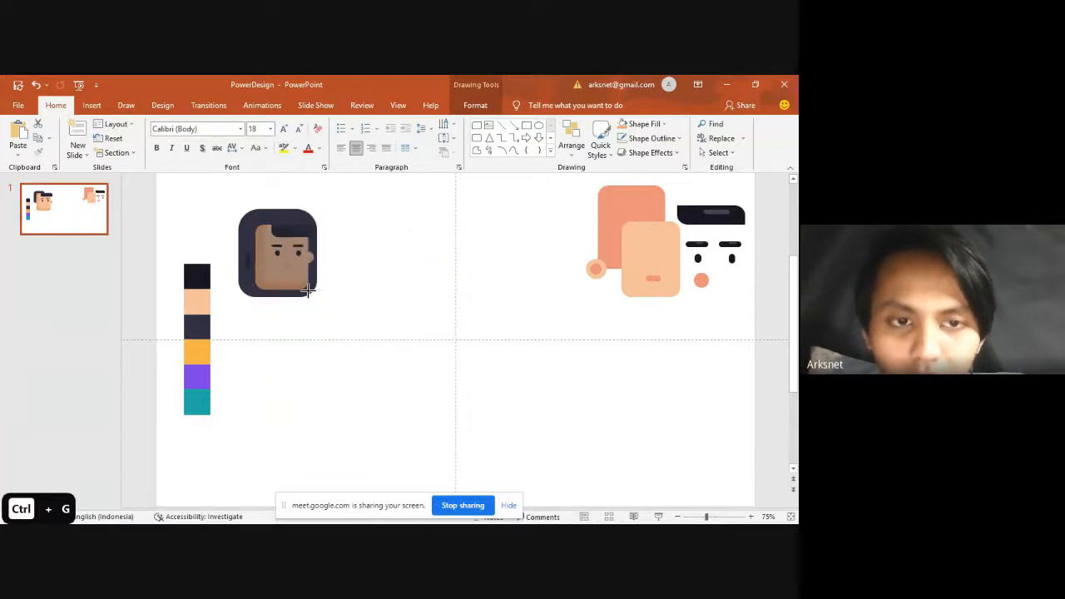
pyautogui.scroll(10, 429, 340)
pyautogui.moveTo(430, 337); pyautogui.dragTo(437, 327)
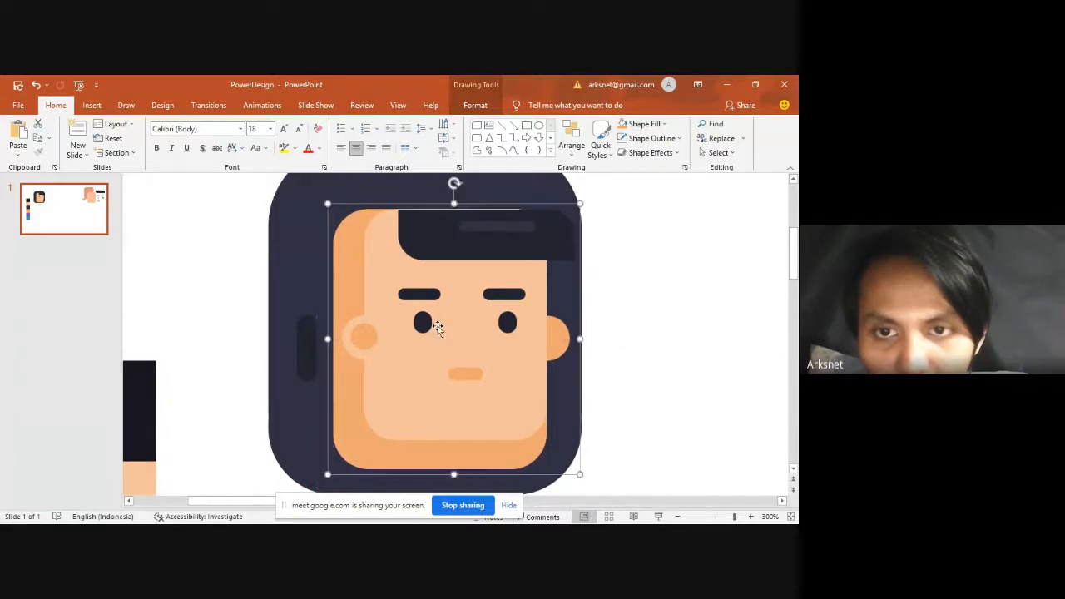
pyautogui.scroll(-5, 441, 330)
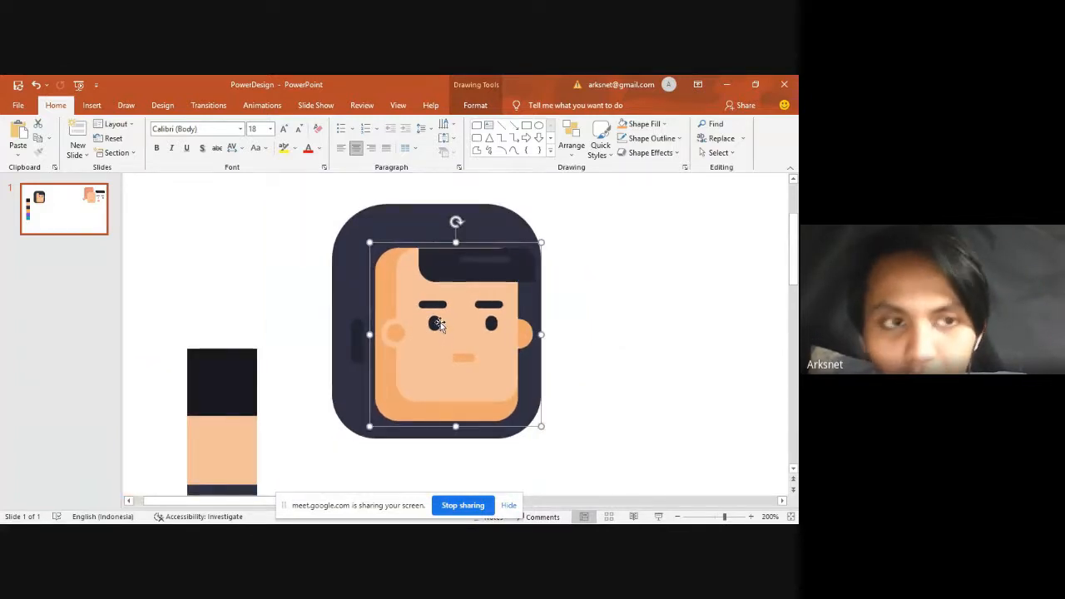
# Examine the finished character's head on slide 17 of the Flat Design with Powerpoint presentation, and return to the PowerDesign presentation.
pyautogui.hotkey('alt', 'Tab')
pyautogui.hotkey('alt', 'Tab')
pyautogui.scroll(-3, 245, 291)
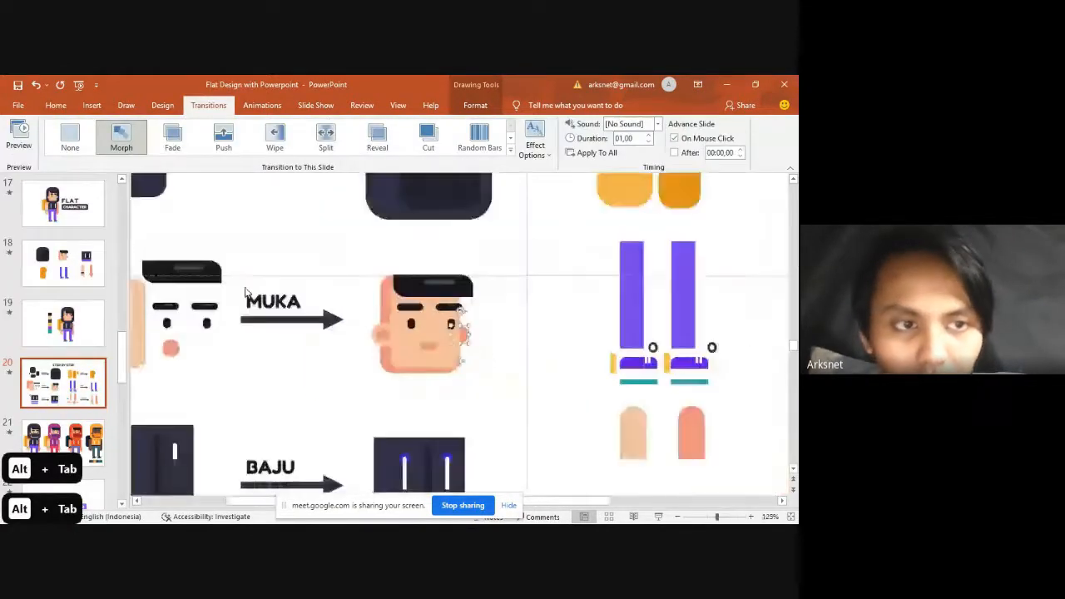
pyautogui.click(63, 204)
pyautogui.scroll(2, 363, 276)
pyautogui.scroll(3, 368, 273)
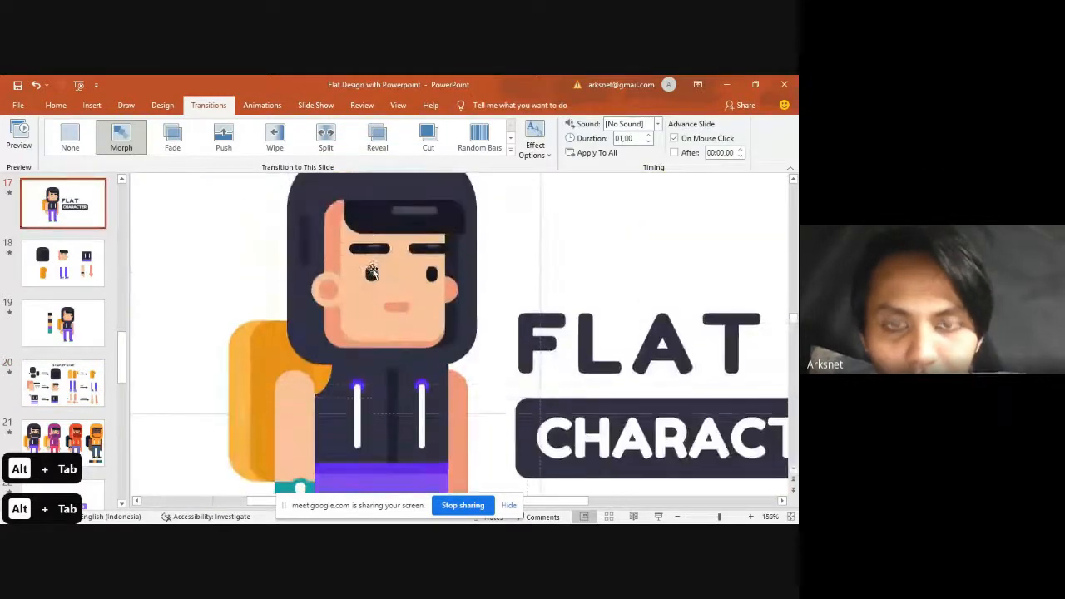
pyautogui.scroll(1, 372, 273)
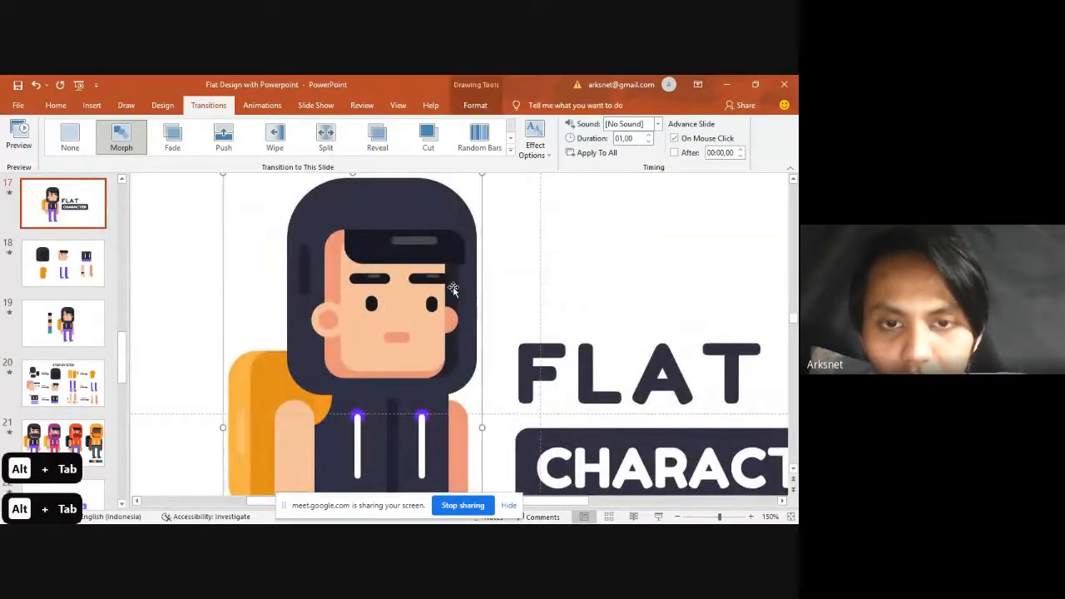
pyautogui.hotkey('alt', 'Tab')
# Narrow the grouped face by pulling in its right edge, keeping the left edge in place.
pyautogui.click(551, 318)
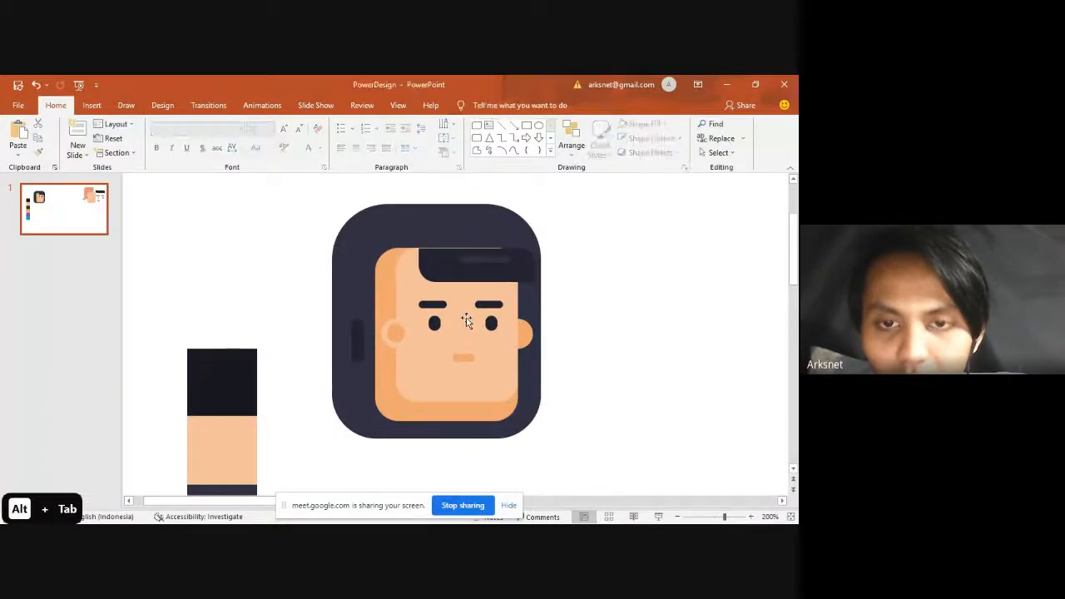
pyautogui.click(540, 306)
pyautogui.moveTo(541, 332)
pyautogui.mouseDown()
pyautogui.moveTo(511, 333)
pyautogui.moveTo(525, 339)
pyautogui.mouseUp()
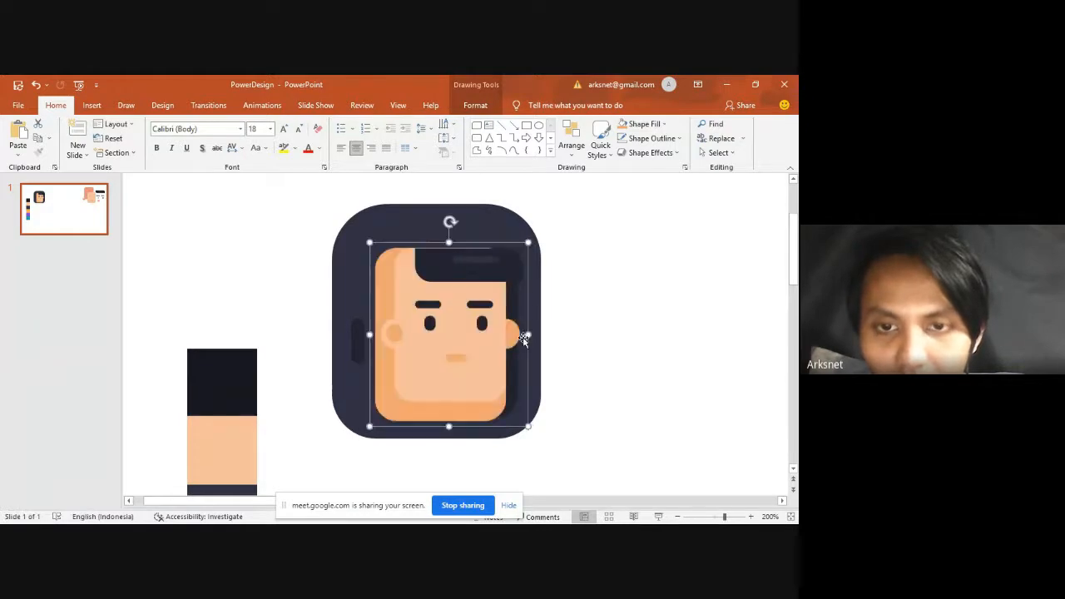
# Widen the dark fringe to the right, towards the edge of the hair shape.
pyautogui.click(511, 274)
pyautogui.scroll(5, 475, 334)
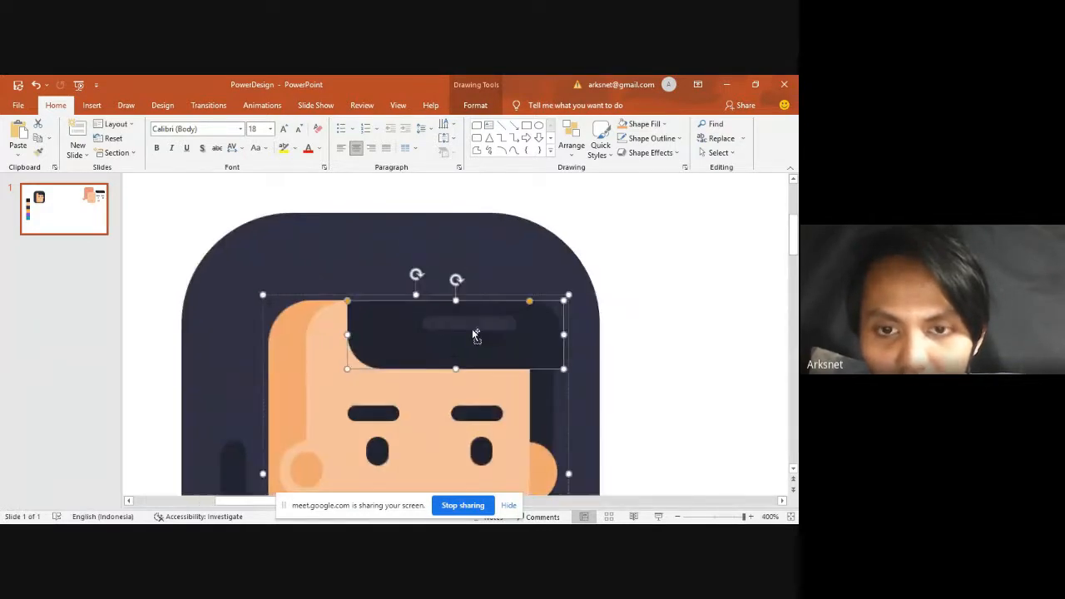
pyautogui.moveTo(563, 336); pyautogui.dragTo(580, 334)
pyautogui.scroll(-5, 471, 391)
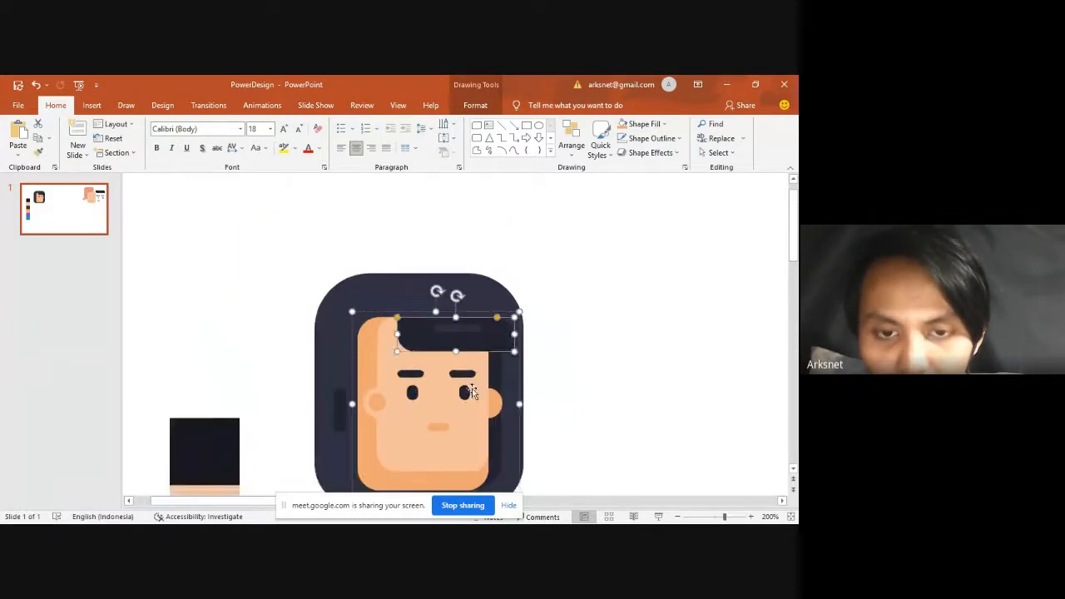
# Widen the left ear's outer and inner circles slightly and centre them on each other.
pyautogui.click(465, 418)
pyautogui.scroll(-2, 422, 430)
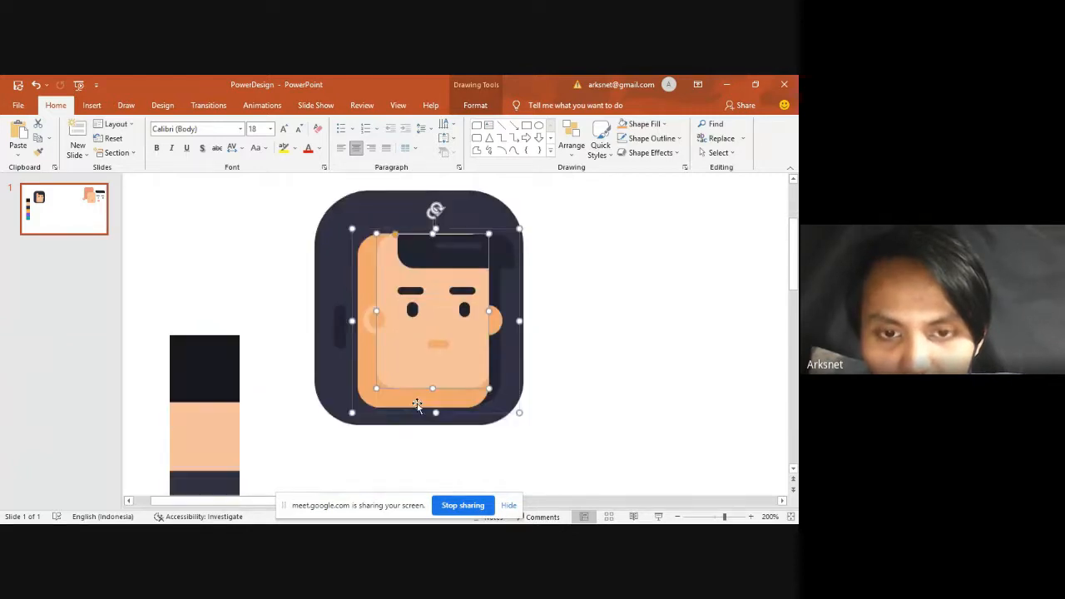
pyautogui.scroll(5, 373, 371)
pyautogui.scroll(-2, 374, 383)
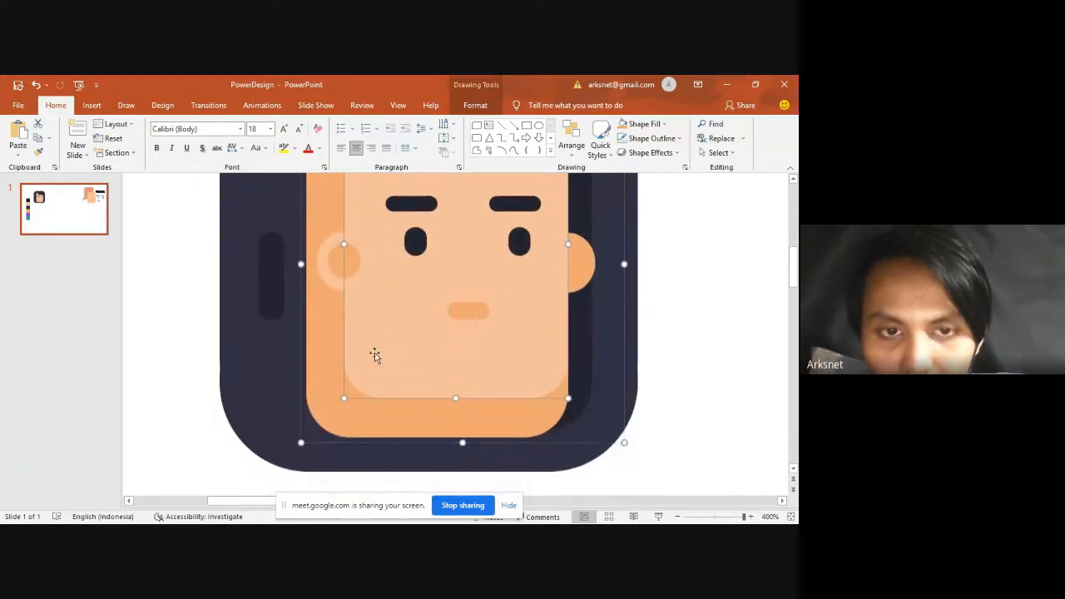
pyautogui.click(323, 264)
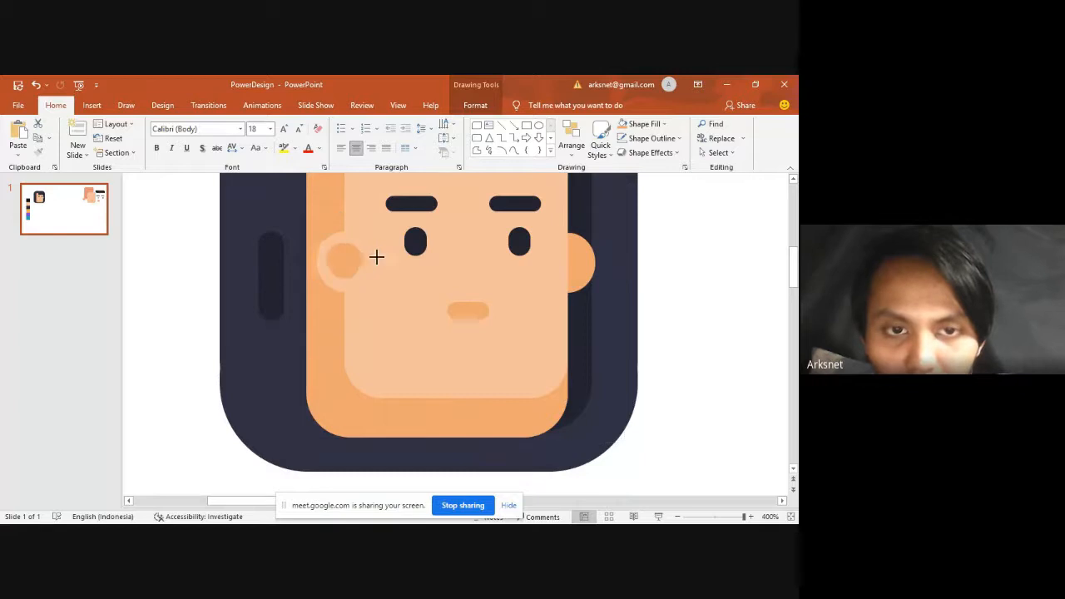
pyautogui.moveTo(344, 266); pyautogui.dragTo(344, 261)
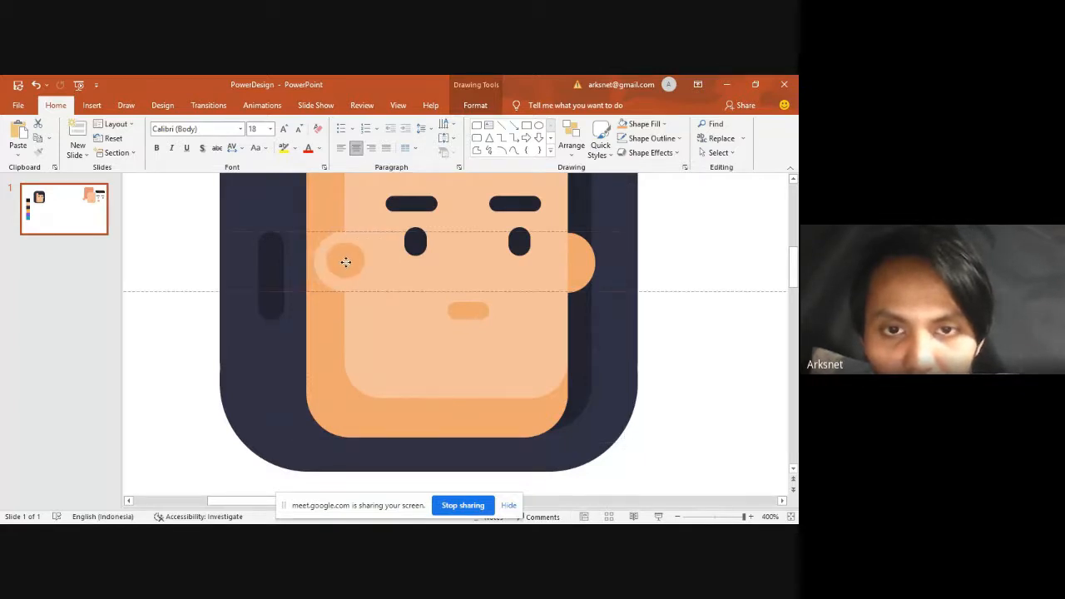
# Stretch the light face shape downward, leaving a thin darker-skin band at the chin.
pyautogui.click(598, 300)
pyautogui.keyDown('shift'); pyautogui.click(577, 284); pyautogui.keyUp('shift')
pyautogui.keyDown('shift'); pyautogui.click(494, 382); pyautogui.keyUp('shift')
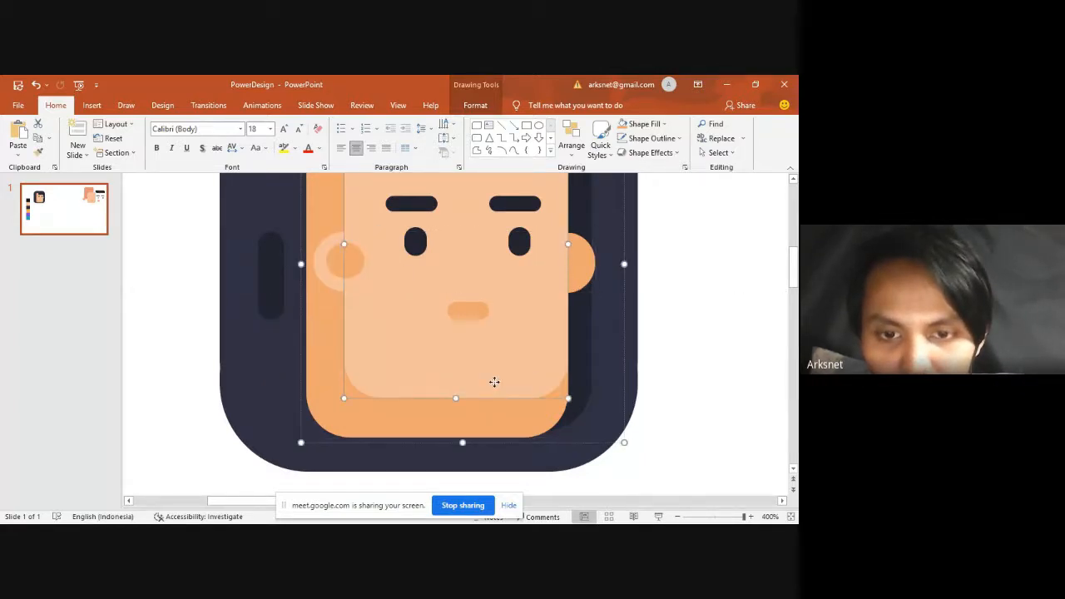
pyautogui.moveTo(455, 397); pyautogui.dragTo(457, 420)
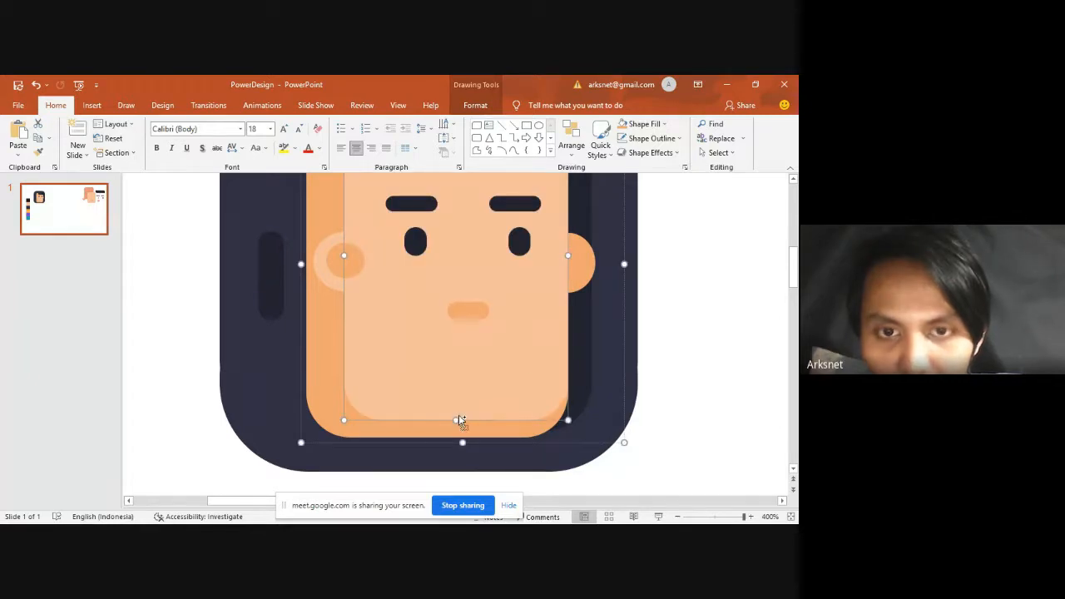
pyautogui.scroll(-5, 460, 420)
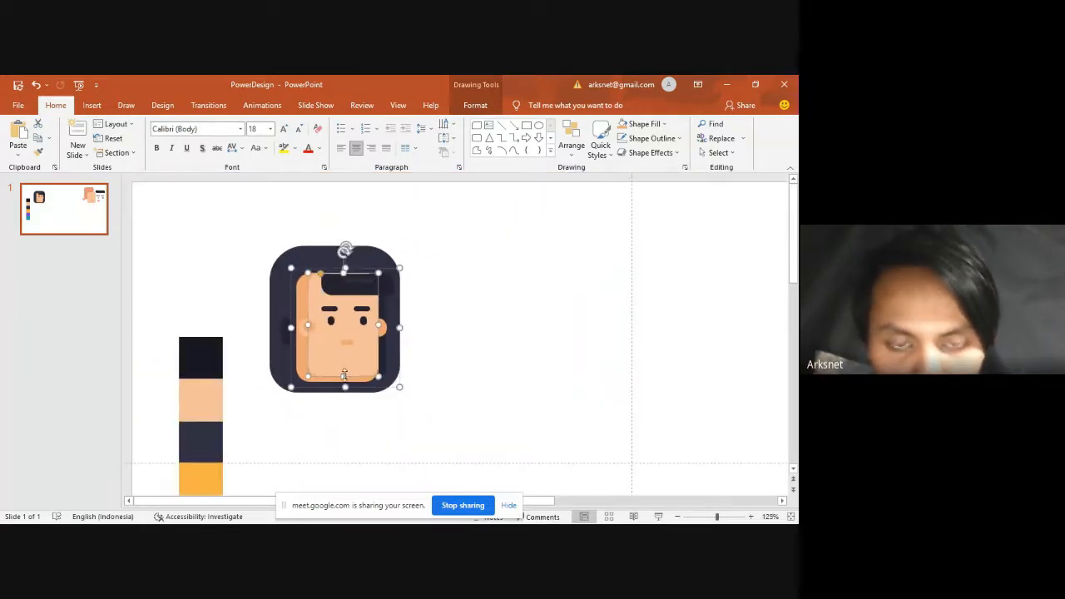
# Move the mouth straight down to suit the longer face.
pyautogui.scroll(5, 343, 374)
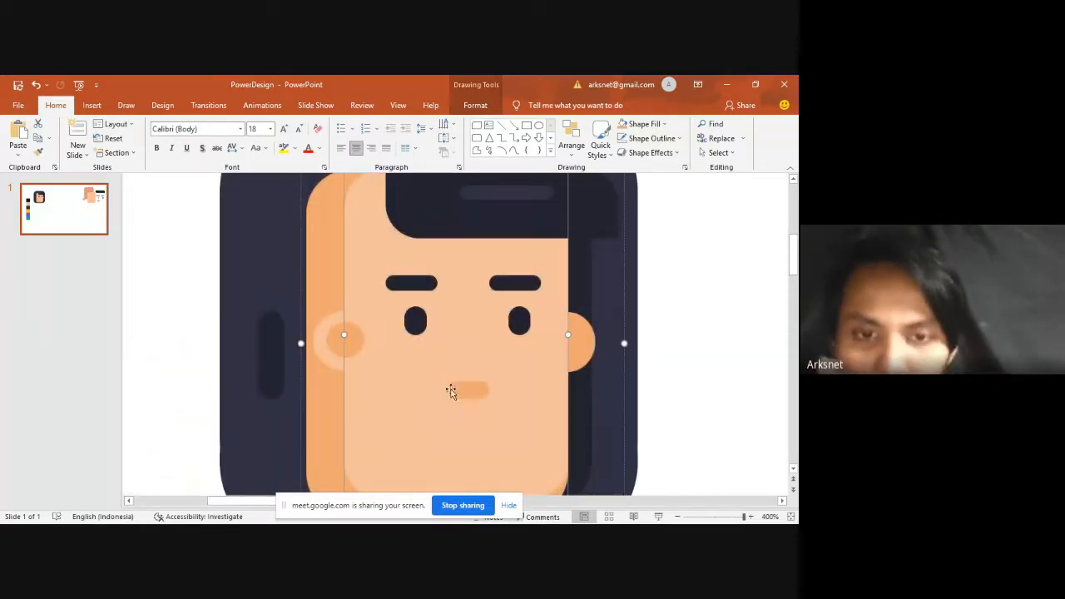
pyautogui.click(466, 390)
pyautogui.moveTo(467, 390); pyautogui.dragTo(467, 417)
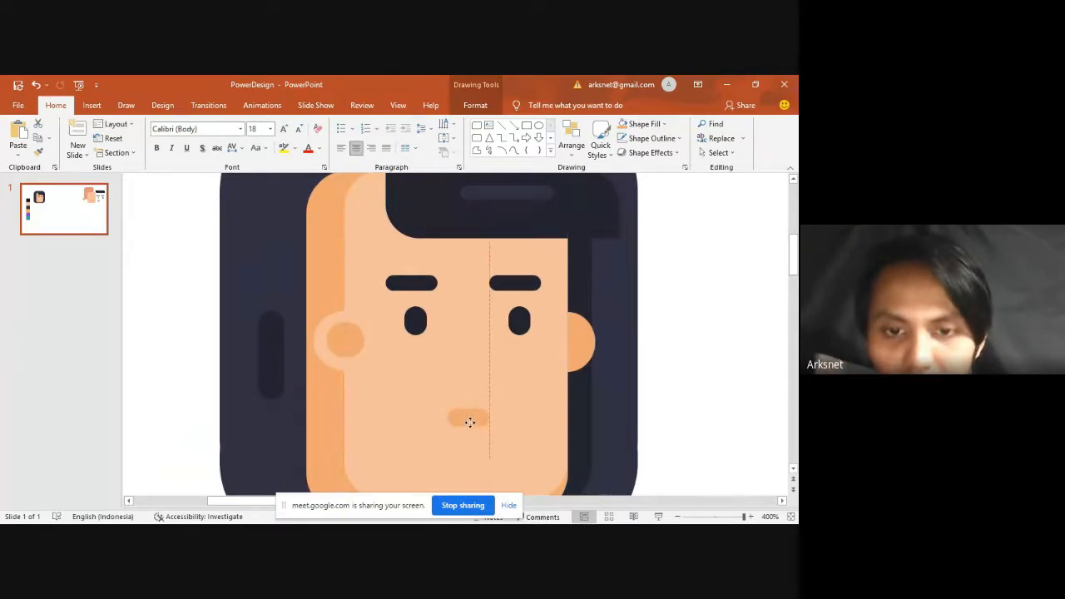
# Move both eyes and both eyebrows slightly down on the face.
pyautogui.click(514, 325)
pyautogui.keyDown('shift'); pyautogui.click(416, 320); pyautogui.keyUp('shift')
pyautogui.moveTo(416, 321); pyautogui.dragTo(411, 333)
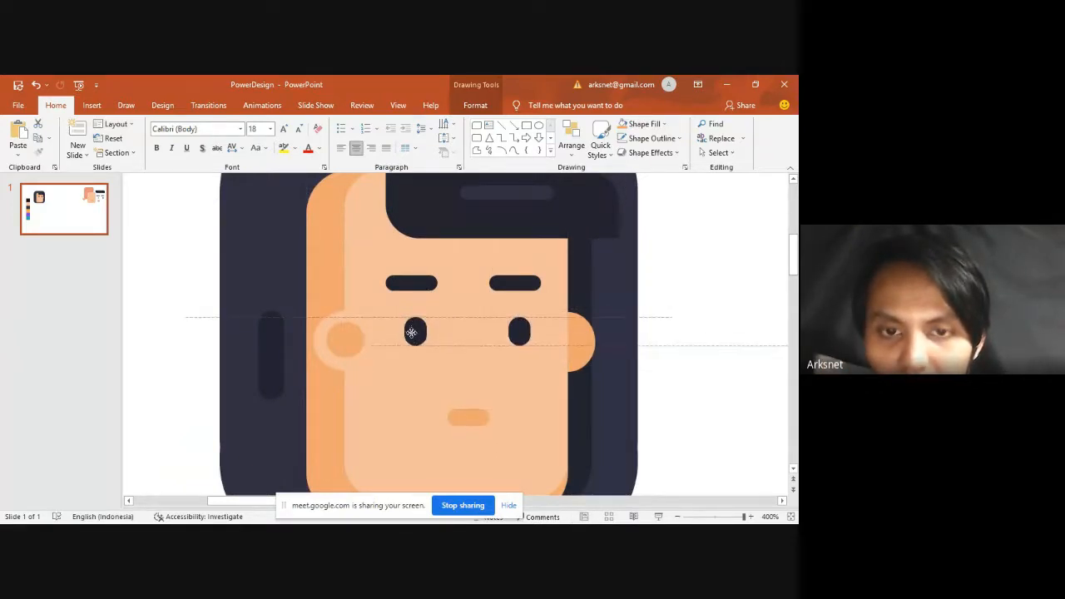
pyautogui.click(412, 283)
pyautogui.keyDown('shift'); pyautogui.click(522, 284); pyautogui.keyUp('shift')
pyautogui.moveTo(521, 284); pyautogui.dragTo(523, 293)
pyautogui.scroll(-10, 528, 302)
pyautogui.click(430, 357)
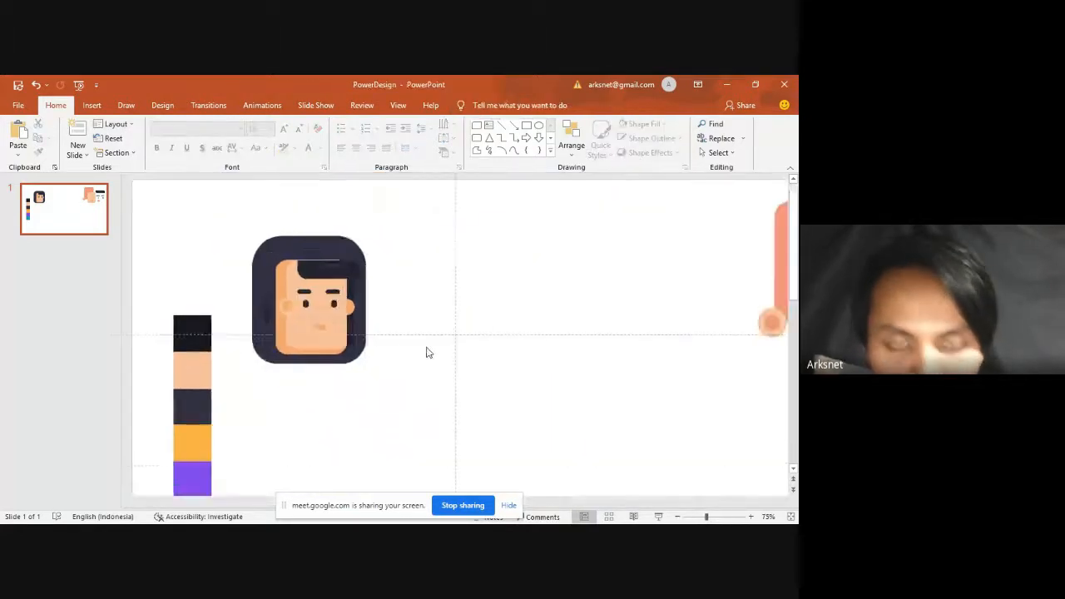
pyautogui.scroll(-2, 329, 308)
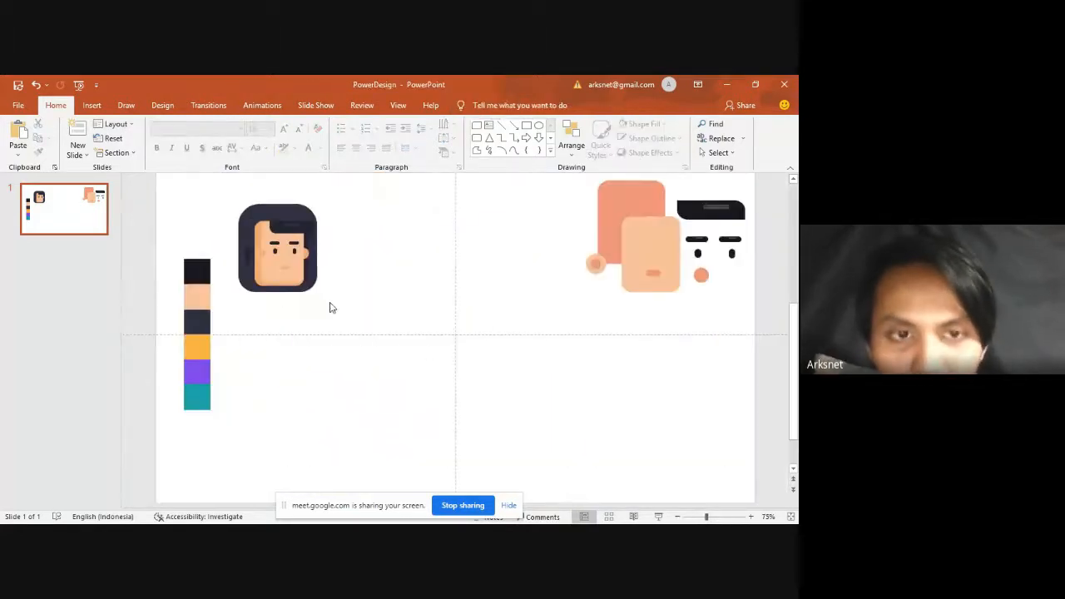
# Nudge the dark fringe slightly upward to close the thin gap along the top of the face.
pyautogui.click(288, 269)
pyautogui.scroll(5, 455, 379)
pyautogui.scroll(-1, 454, 370)
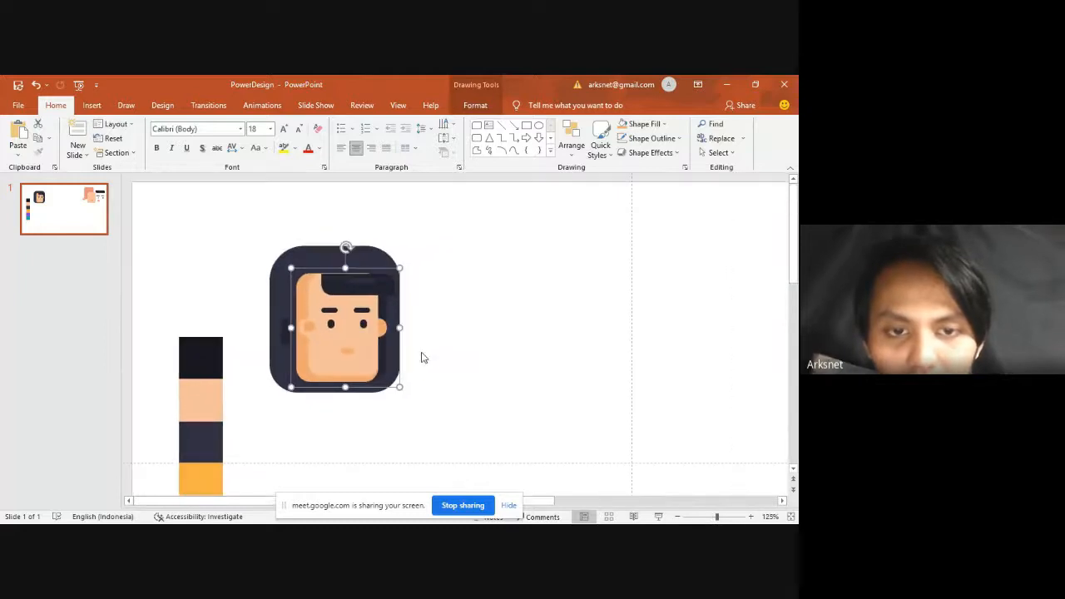
pyautogui.scroll(3, 387, 372)
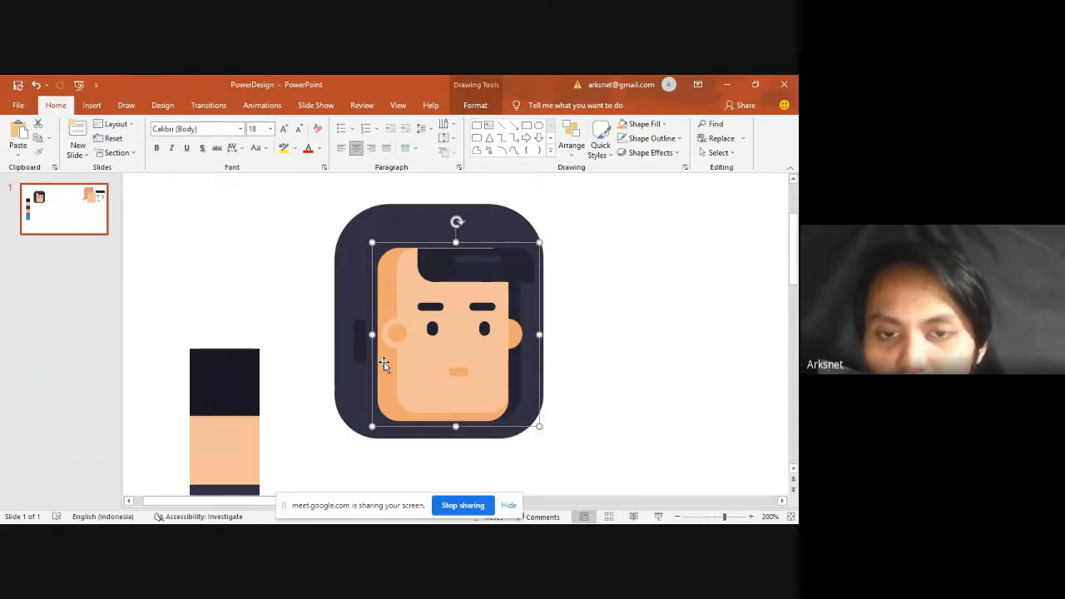
pyautogui.click(516, 300)
pyautogui.click(665, 327)
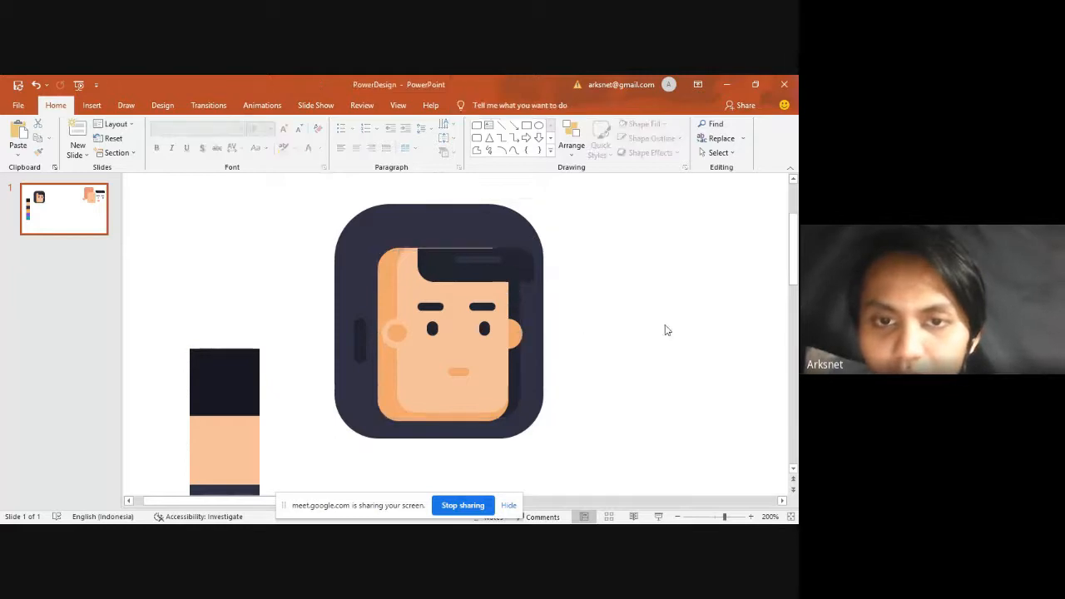
pyautogui.click(520, 267)
pyautogui.click(499, 260)
pyautogui.keyDown('ctrl'); pyautogui.scroll(10, 491, 258); pyautogui.keyUp('ctrl')
pyautogui.click(548, 286)
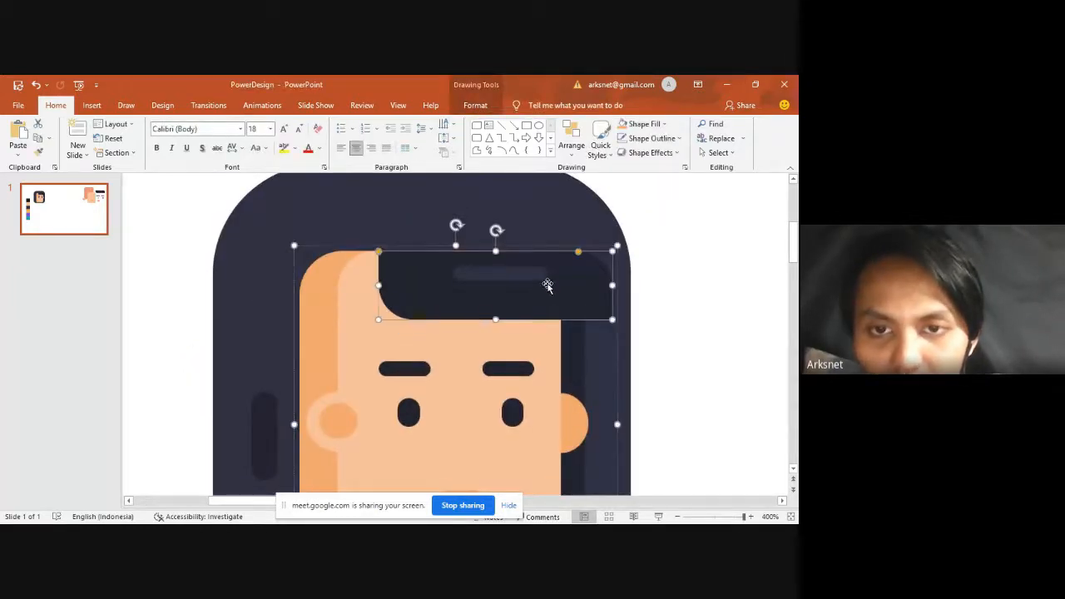
pyautogui.press('Escape')
pyautogui.click(590, 286)
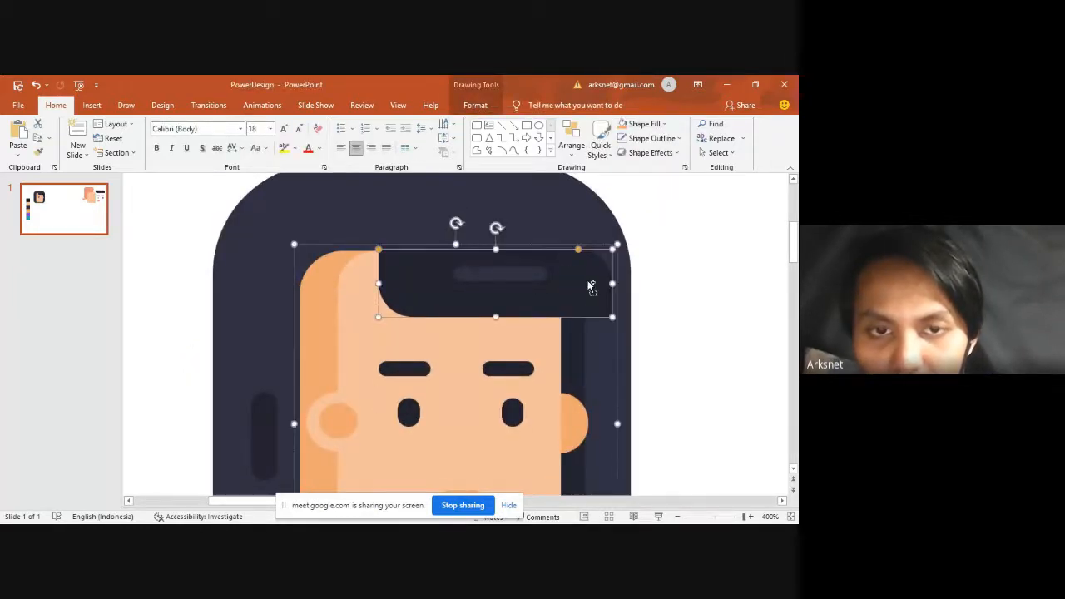
pyautogui.keyDown('ctrl'); pyautogui.scroll(-10, 583, 308); pyautogui.keyUp('ctrl')
pyautogui.click(384, 306)
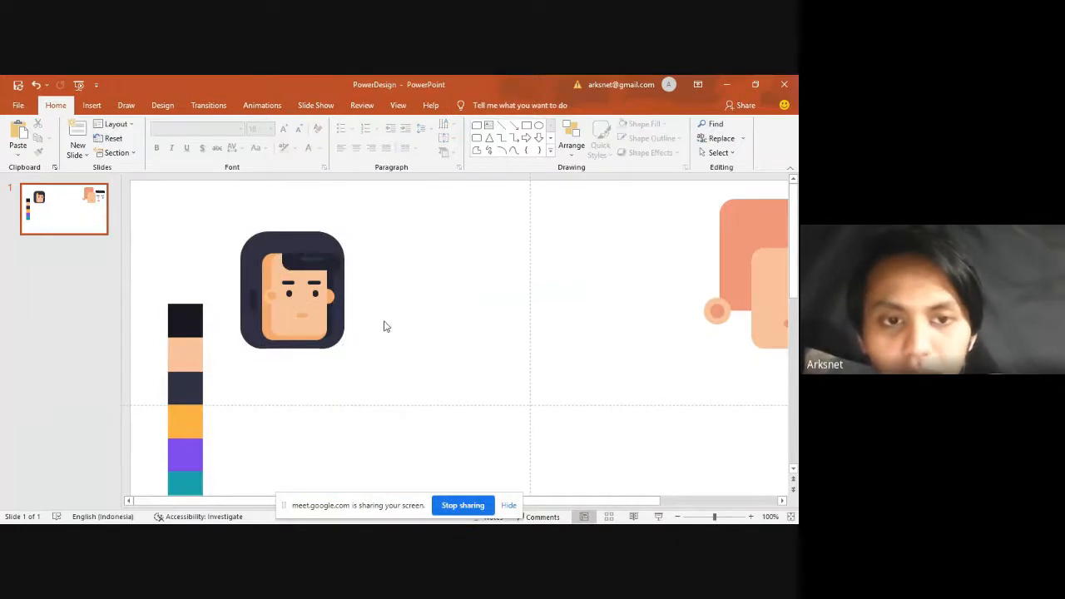
# Shorten the darker face shape and the light face shape slightly at the chin, keeping a thin darker band below.
pyautogui.click(301, 312)
pyautogui.click(301, 312)
pyautogui.keyDown('ctrl'); pyautogui.scroll(10, 304, 311); pyautogui.keyUp('ctrl')
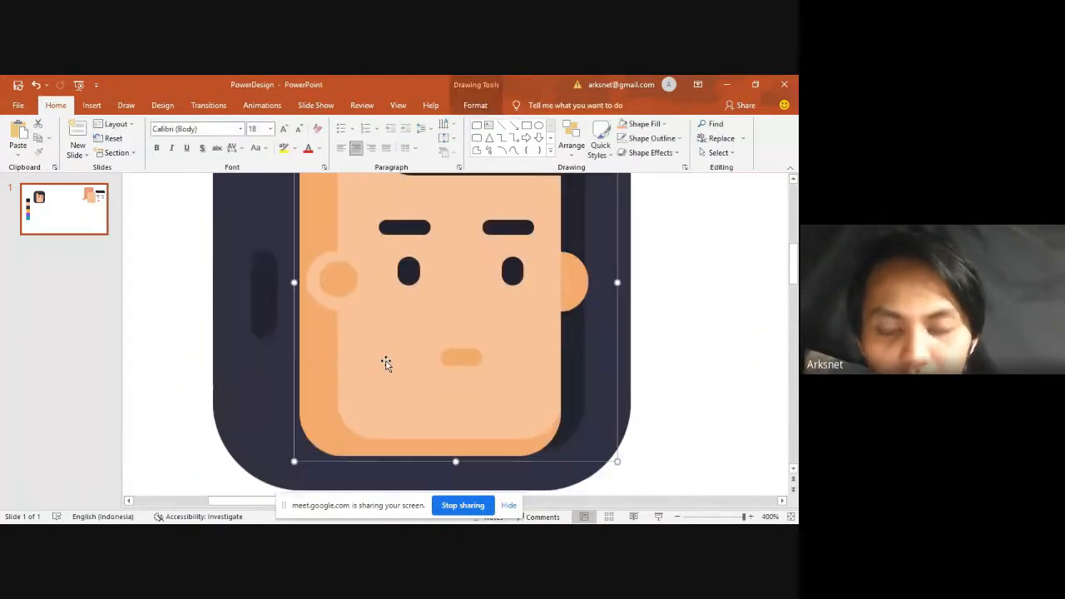
pyautogui.scroll(-1, 387, 382)
pyautogui.click(455, 431)
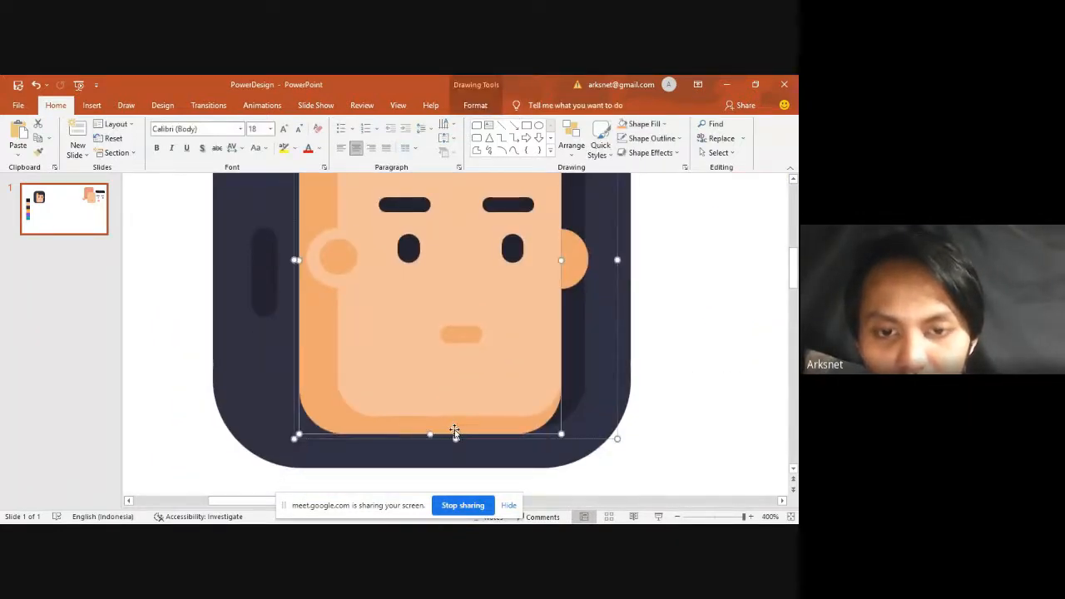
pyautogui.moveTo(431, 434); pyautogui.dragTo(447, 405)
pyautogui.click(437, 413)
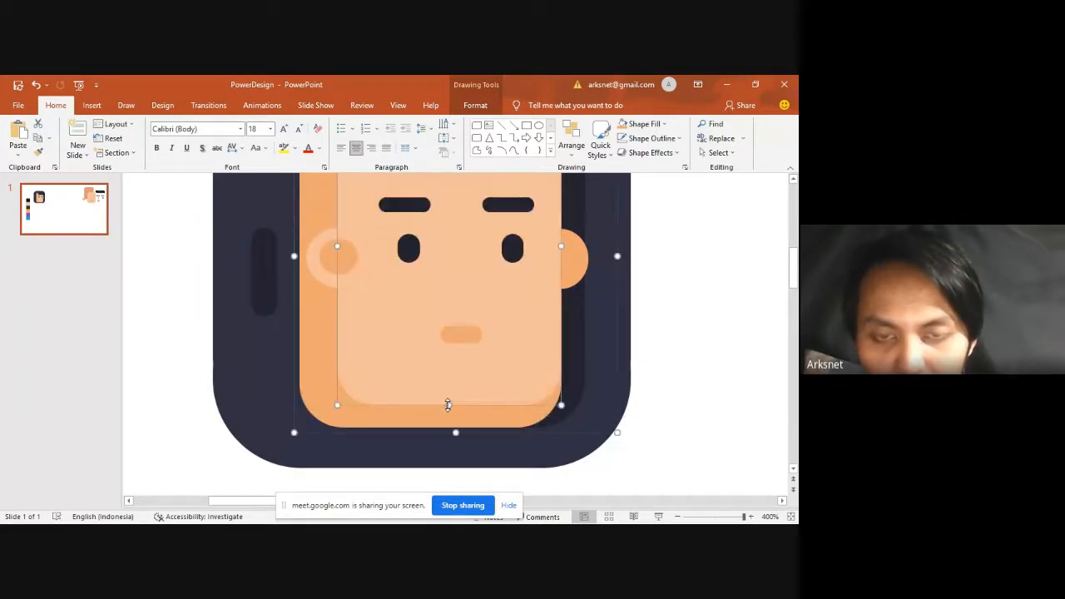
pyautogui.scroll(-5, 466, 383)
pyautogui.click(461, 375)
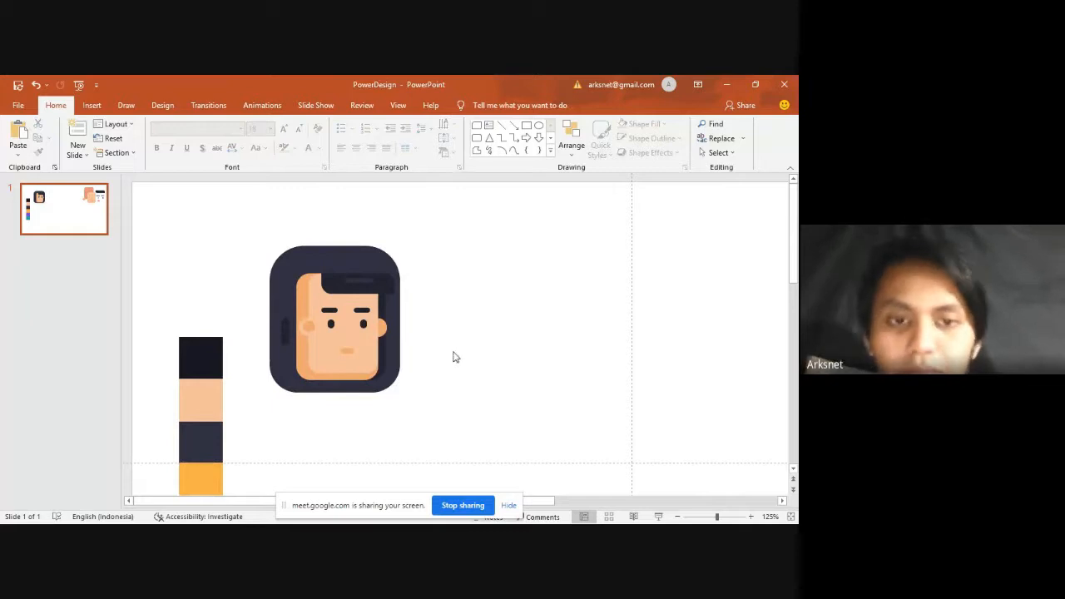
# Switch to the Flat Design with Powerpoint presentation and open the STEP BY STEP slide 20.
pyautogui.scroll(-3, 433, 349)
pyautogui.hotkey('alt', 'Tab')
pyautogui.click(76, 266)
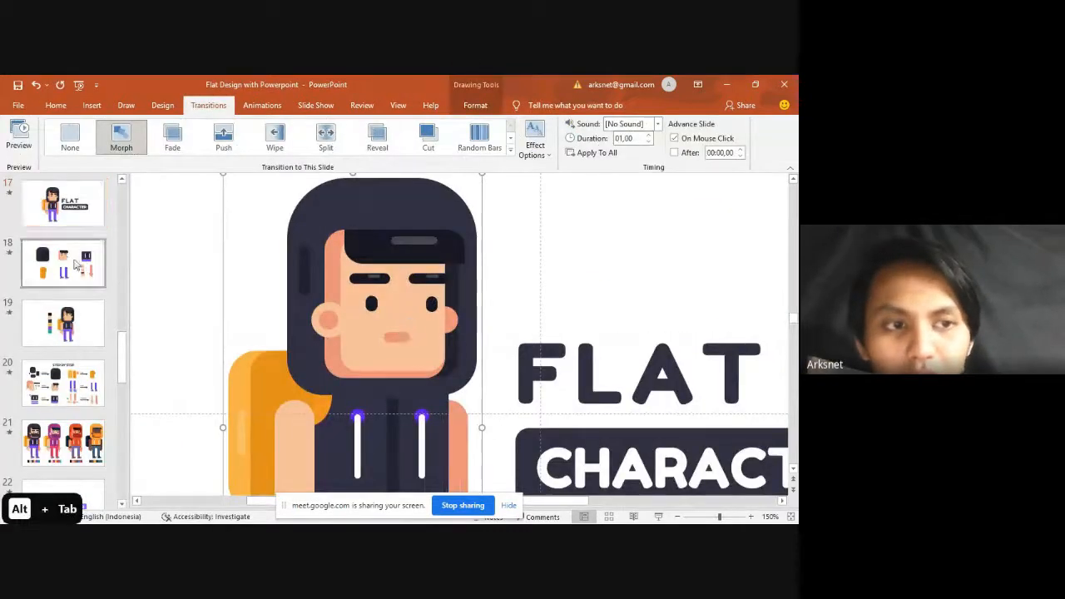
pyautogui.scroll(-5, 473, 346)
pyautogui.scroll(-2, 152, 336)
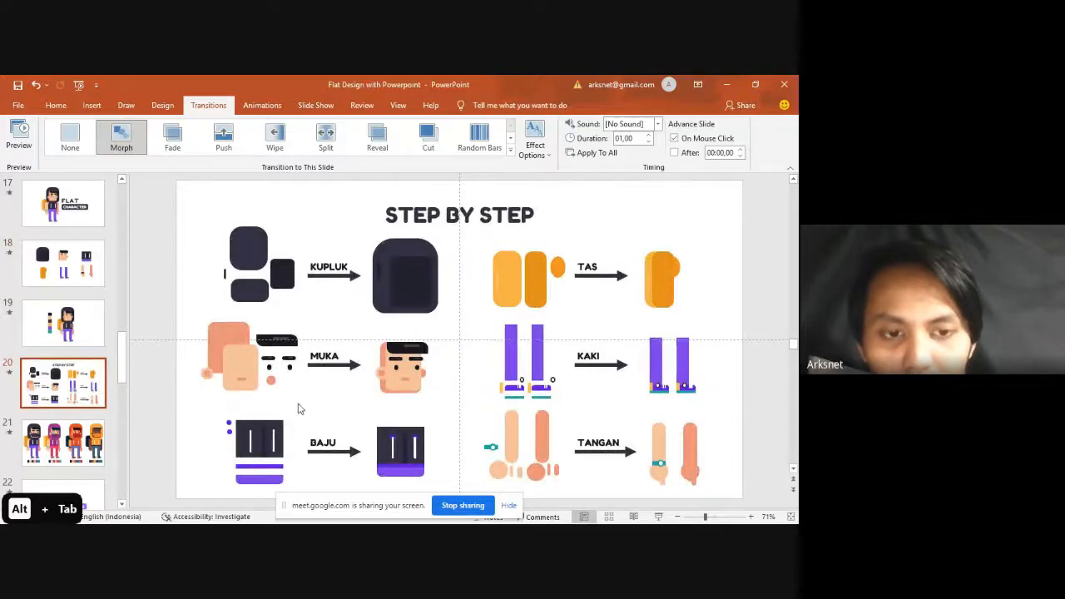
# Group the separate BAJU shirt parts, copy the group and paste it into the PowerDesign slide.
pyautogui.moveTo(300, 408); pyautogui.dragTo(205, 493)
pyautogui.hotkey('ctrl', 'g')
pyautogui.hotkey('ctrl', 'c')
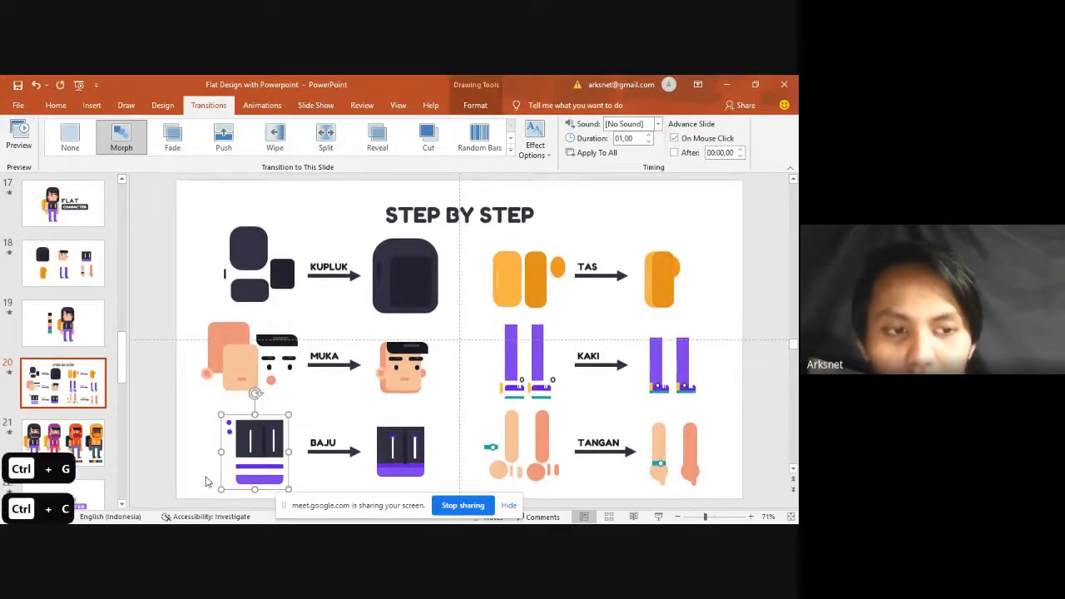
pyautogui.hotkey('alt', 'Tab')
pyautogui.hotkey('ctrl', 'v')
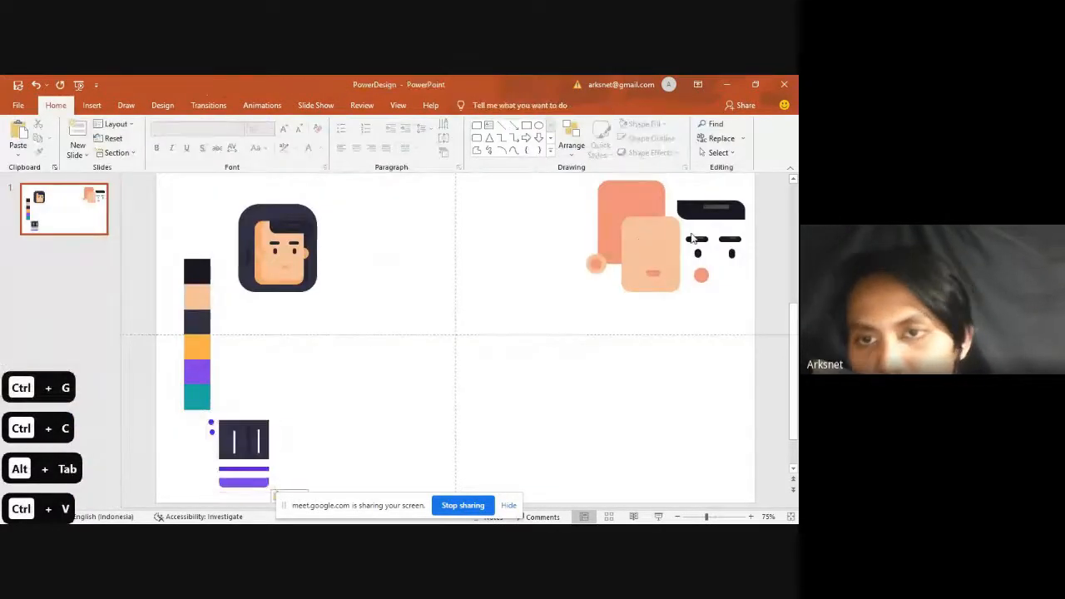
# Delete the face reference parts, move the shirt reference into their place and enlarge it.
pyautogui.press('BackSpace')
pyautogui.click(240, 443)
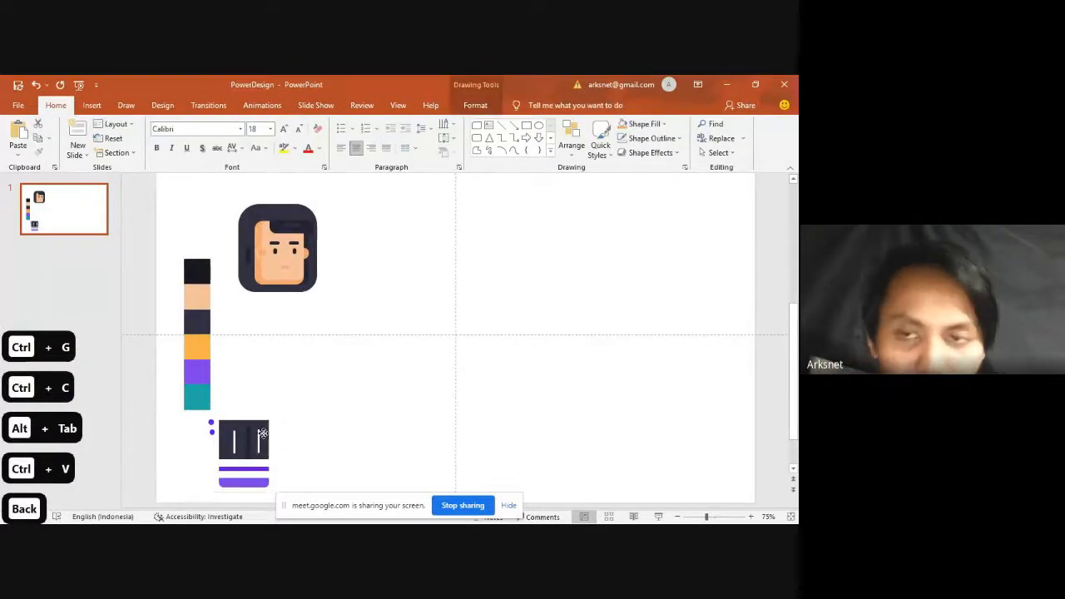
pyautogui.moveTo(262, 433); pyautogui.dragTo(702, 225)
pyautogui.moveTo(647, 294); pyautogui.dragTo(568, 359)
pyautogui.click(466, 275)
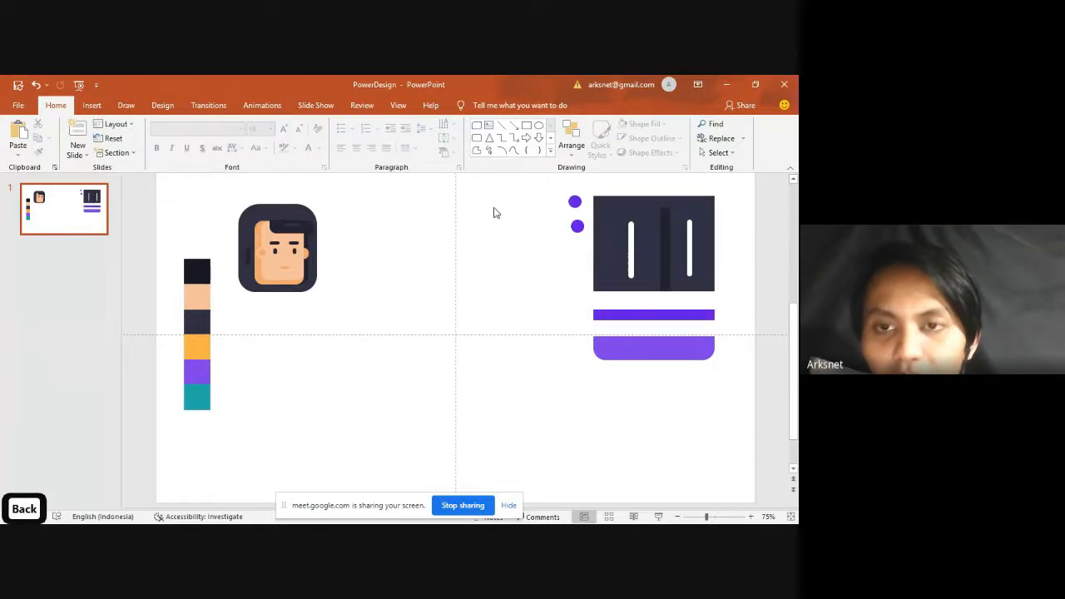
# Draw a rectangle about 4.72 cm high and 5.96 cm wide at the slide centre and fill it with the palette's dark navy.
pyautogui.click(550, 150)
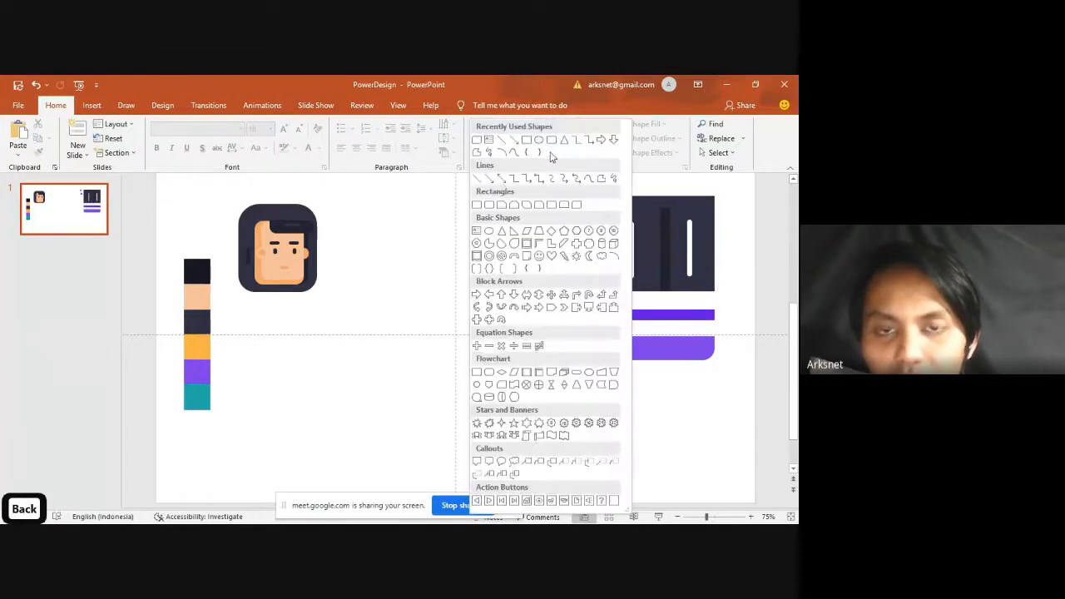
pyautogui.click(477, 207)
pyautogui.moveTo(403, 276); pyautogui.dragTo(507, 359)
pyautogui.moveTo(478, 325); pyautogui.dragTo(477, 342)
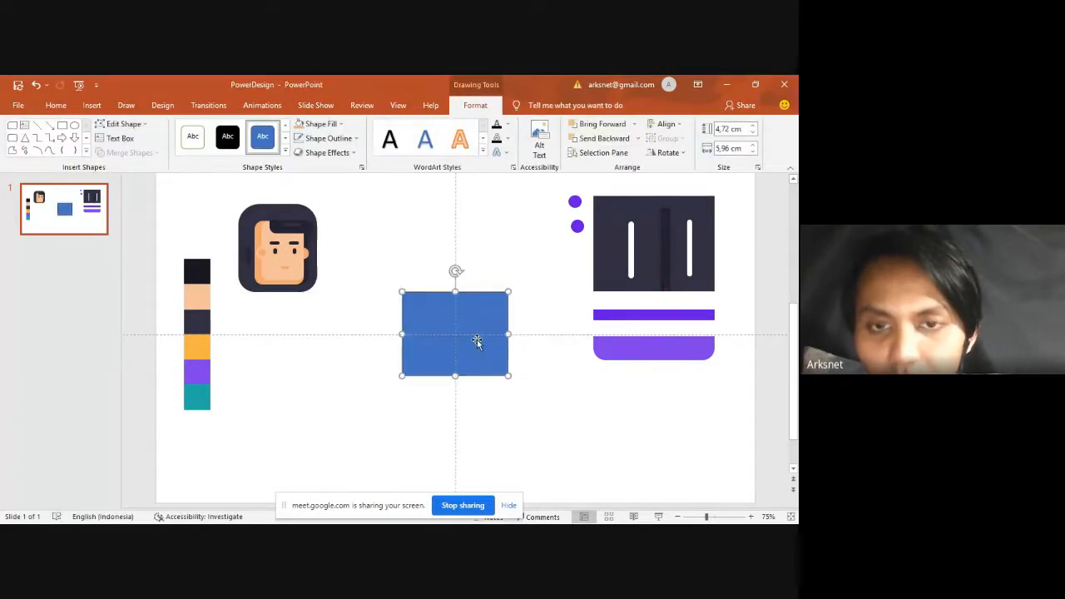
pyautogui.click(335, 129)
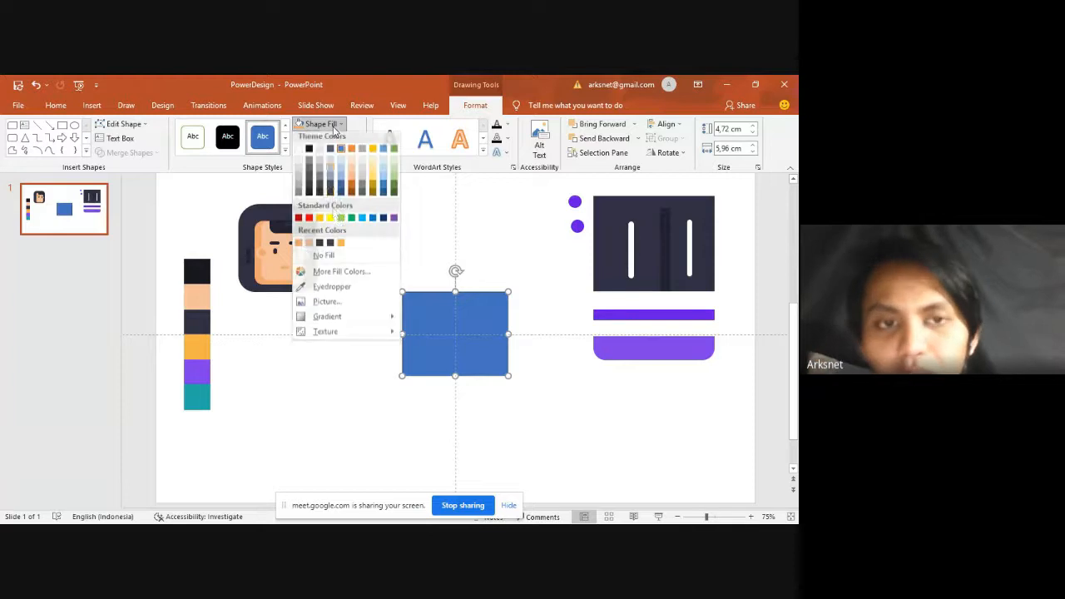
pyautogui.click(339, 290)
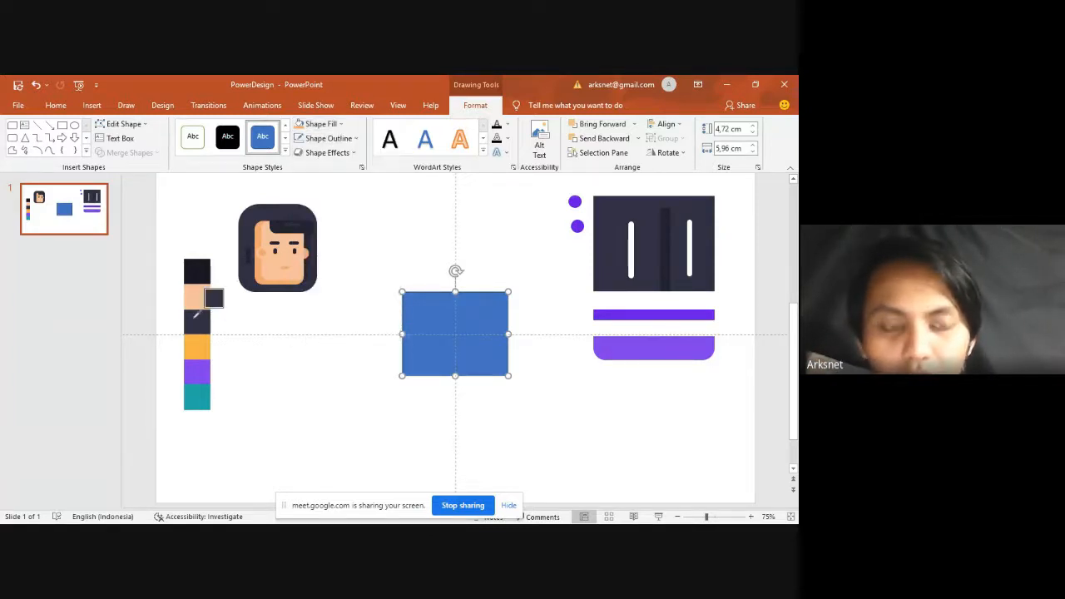
pyautogui.click(205, 317)
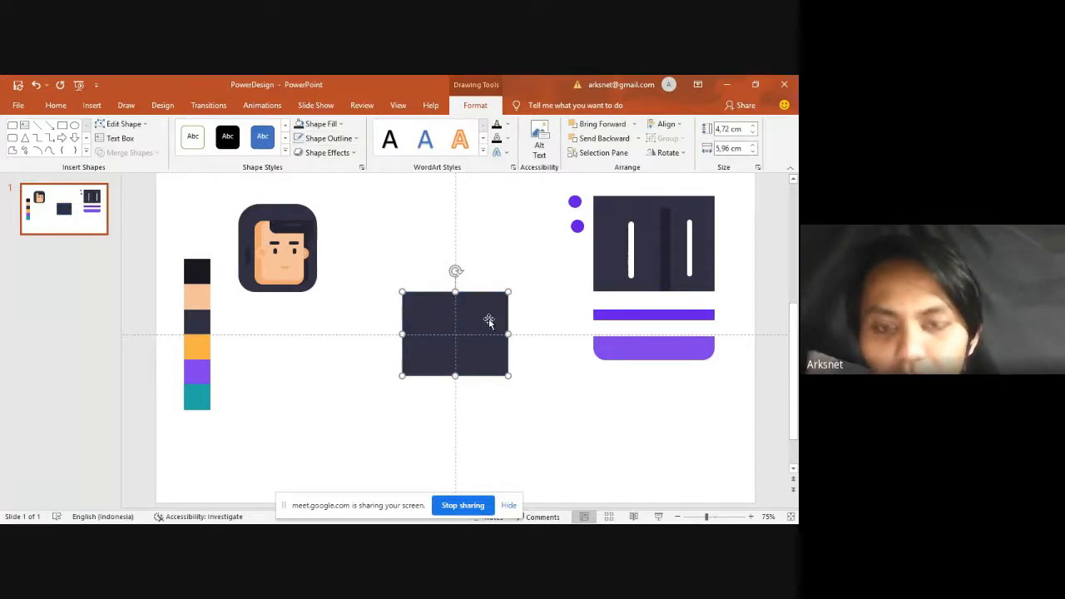
# Duplicate the navy rectangle, narrow the copy to about 1.07 cm and fill it with the darker near-black colour.
pyautogui.click(664, 217)
pyautogui.click(462, 309)
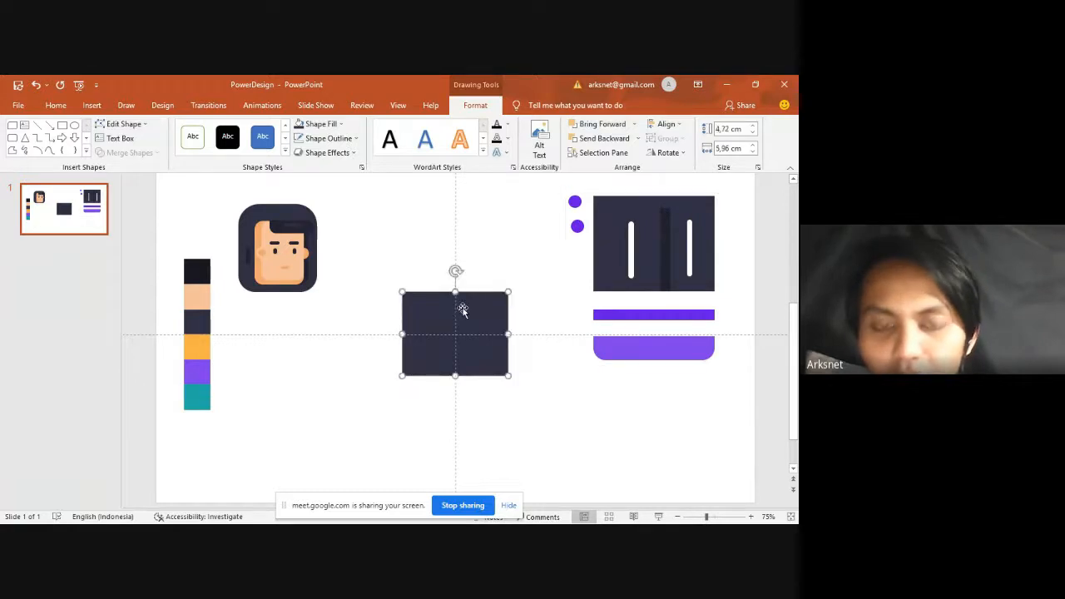
pyautogui.hotkey('ctrl', 'c')
pyautogui.hotkey('ctrl', 'v')
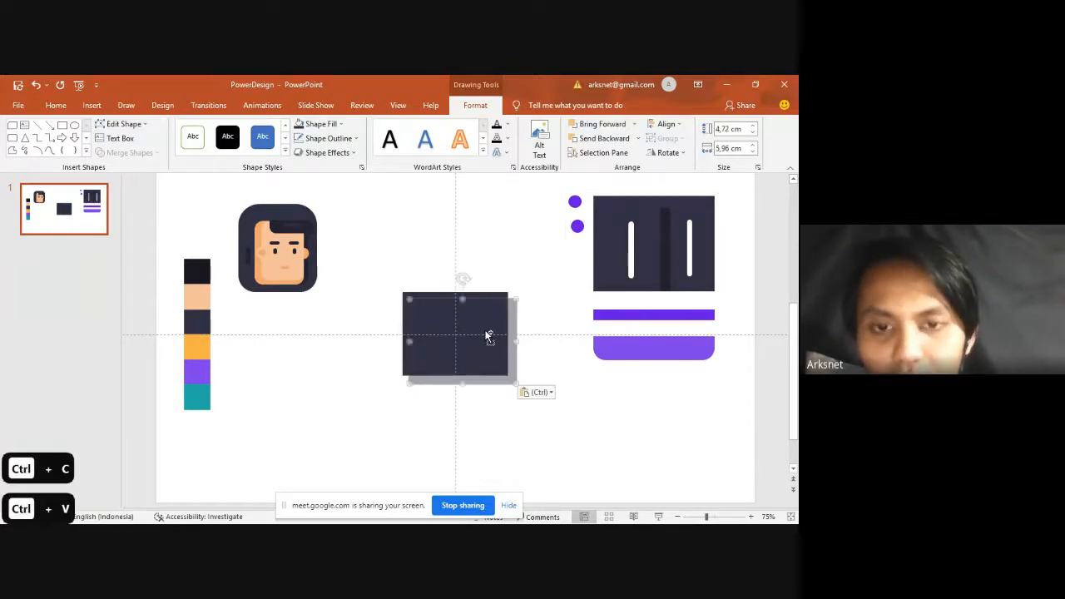
pyautogui.moveTo(428, 337); pyautogui.dragTo(352, 375)
pyautogui.click(324, 125)
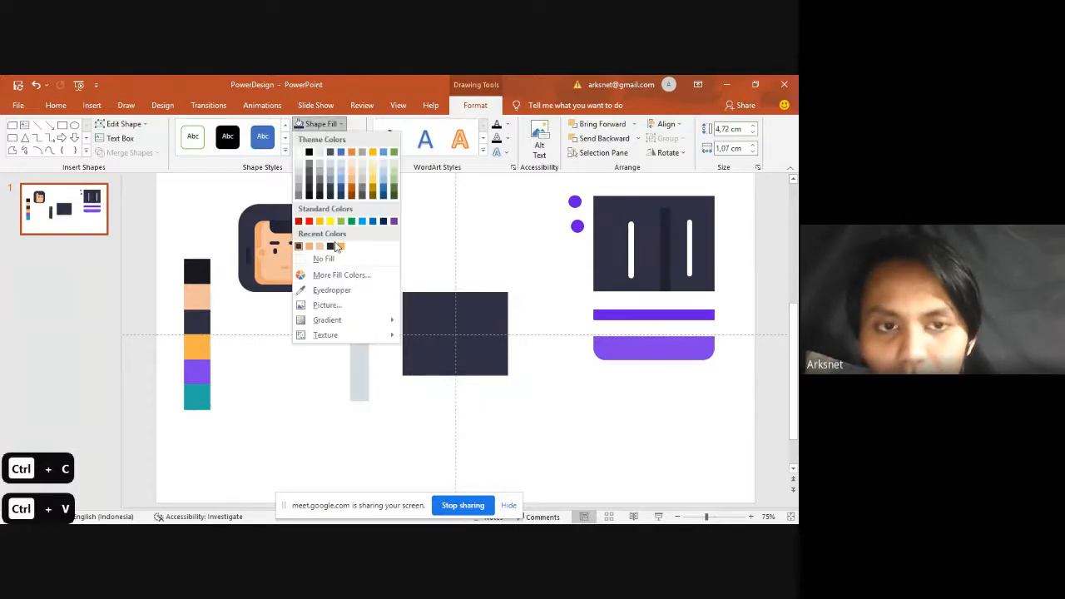
pyautogui.press('Escape')
# Place the dark strip on the shirt body, ending at its bottom edge, and halve its width to sit just right of the vertical centre line.
pyautogui.moveTo(358, 346); pyautogui.dragTo(453, 338)
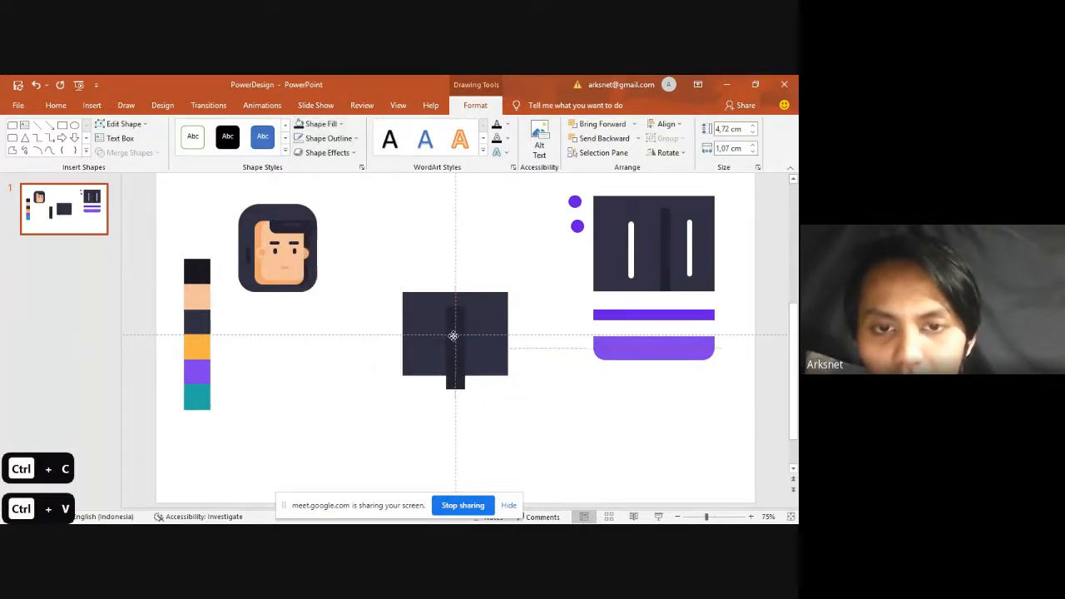
pyautogui.scroll(10, 455, 391)
pyautogui.moveTo(458, 411); pyautogui.dragTo(456, 407)
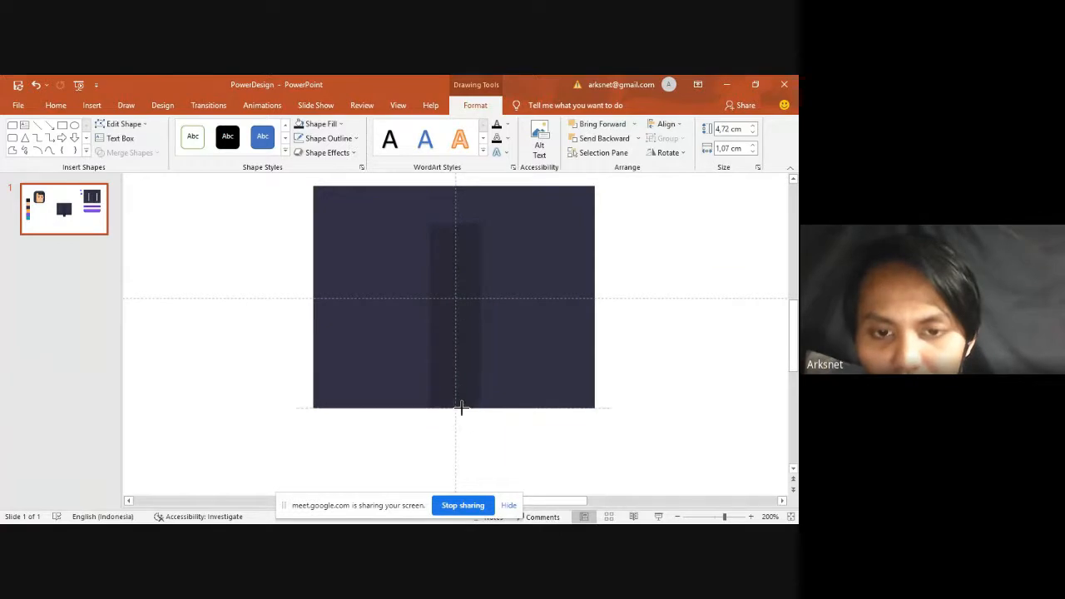
pyautogui.moveTo(483, 316); pyautogui.dragTo(461, 323)
pyautogui.click(498, 309)
pyautogui.scroll(-10, 502, 304)
pyautogui.keyDown('ctrl'); pyautogui.scroll(5, 461, 324); pyautogui.keyUp('ctrl')
pyautogui.click(616, 262)
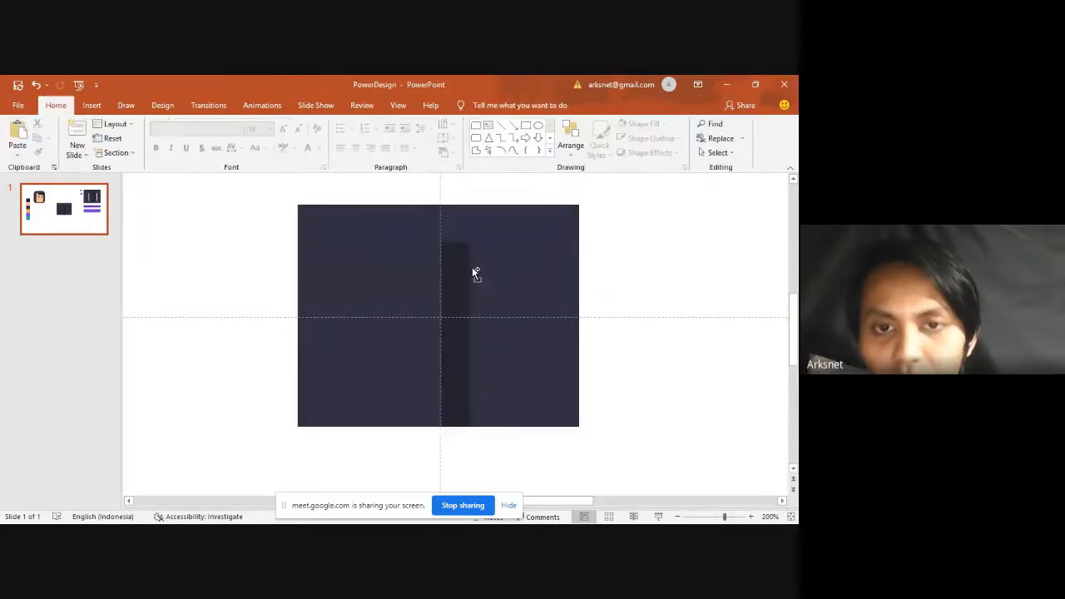
# Draw an upright rounded rectangle about 2.53 cm high and 0.58 cm wide on the left half of the shirt body.
pyautogui.keyDown('ctrl'); pyautogui.scroll(-5, 465, 275); pyautogui.keyUp('ctrl')
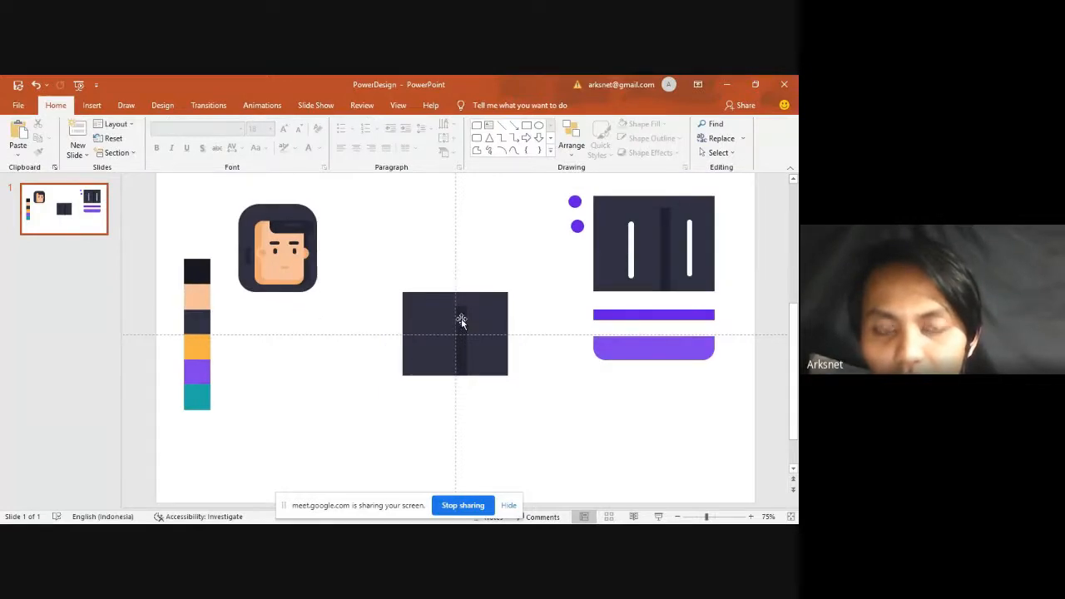
pyautogui.click(629, 248)
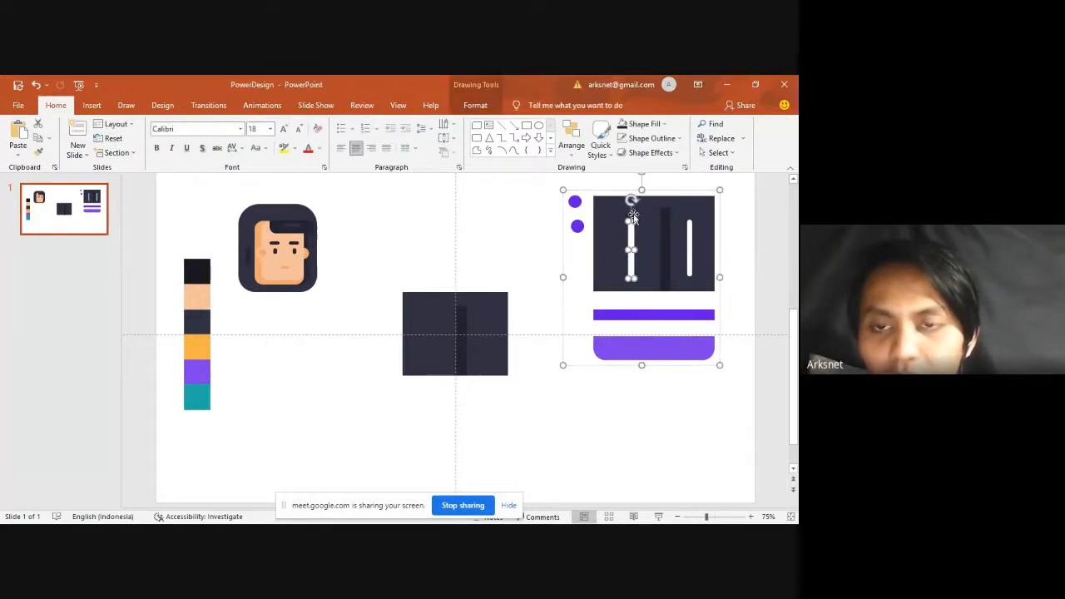
pyautogui.click(485, 209)
pyautogui.click(551, 154)
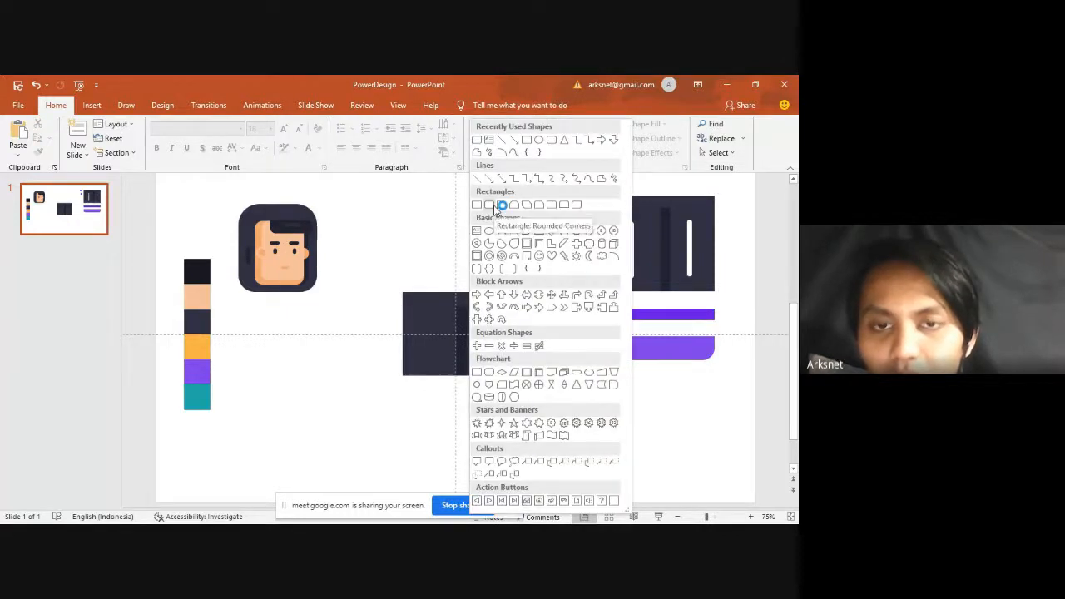
pyautogui.click(491, 206)
pyautogui.moveTo(430, 345); pyautogui.dragTo(432, 368)
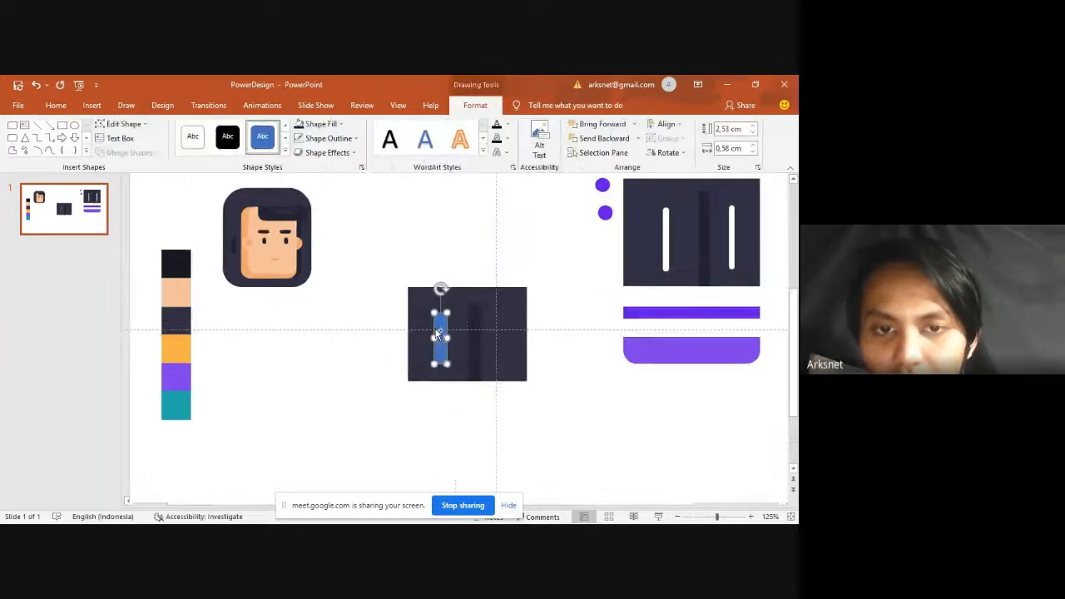
# Resize the blue rounded bar on the shirt to about 2.27 cm high and 0.27 cm wide, and fill it white.
pyautogui.scroll(5, 454, 222)
pyautogui.moveTo(476, 333); pyautogui.dragTo(455, 335)
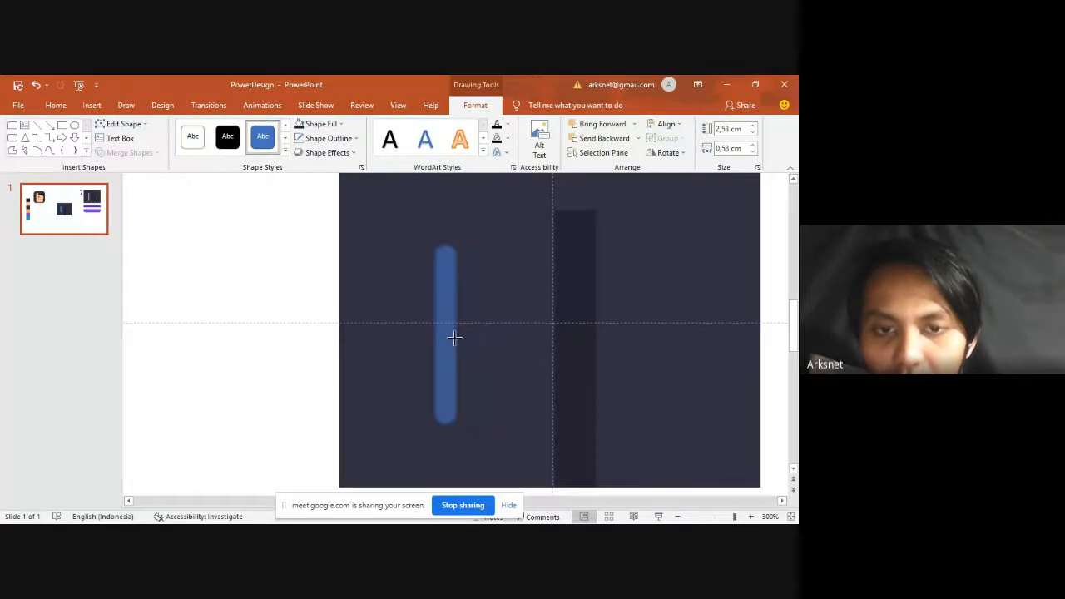
pyautogui.scroll(-5, 458, 300)
pyautogui.scroll(-2, 463, 294)
pyautogui.scroll(4, 457, 366)
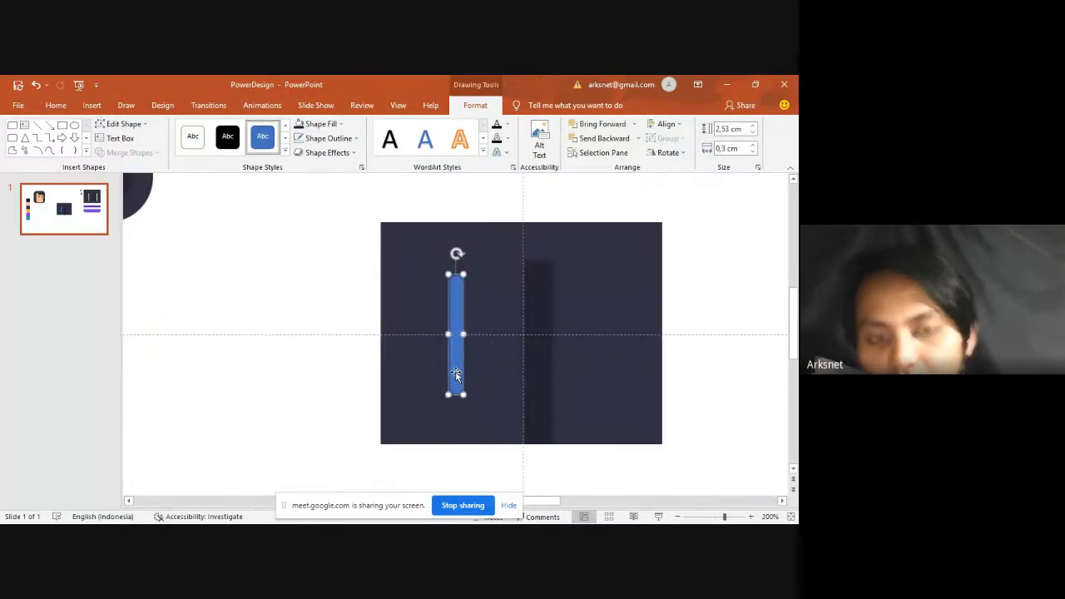
pyautogui.moveTo(462, 380); pyautogui.dragTo(463, 387)
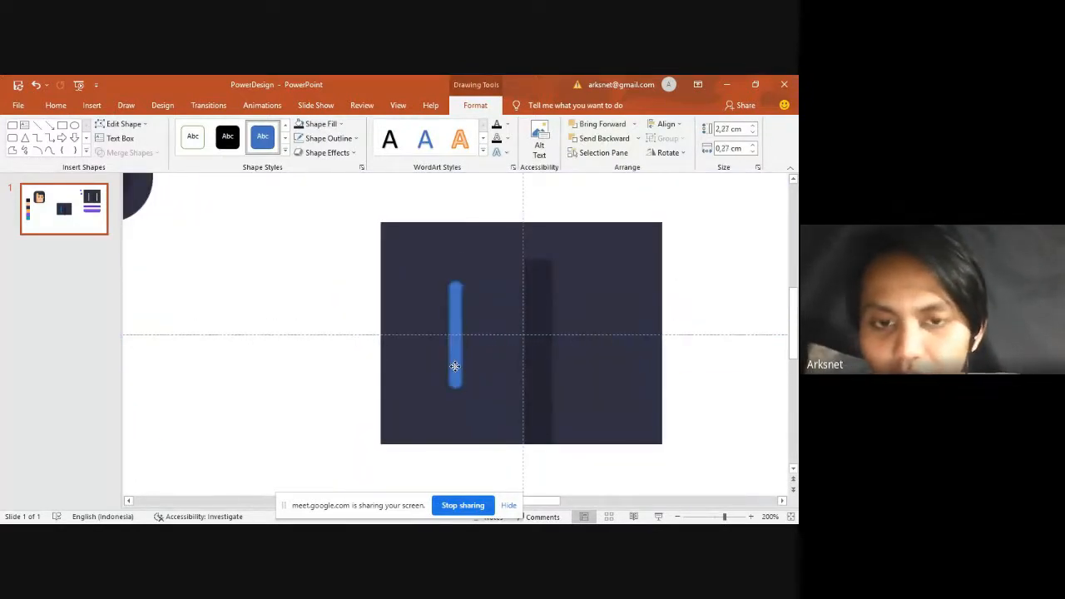
pyautogui.click(321, 124)
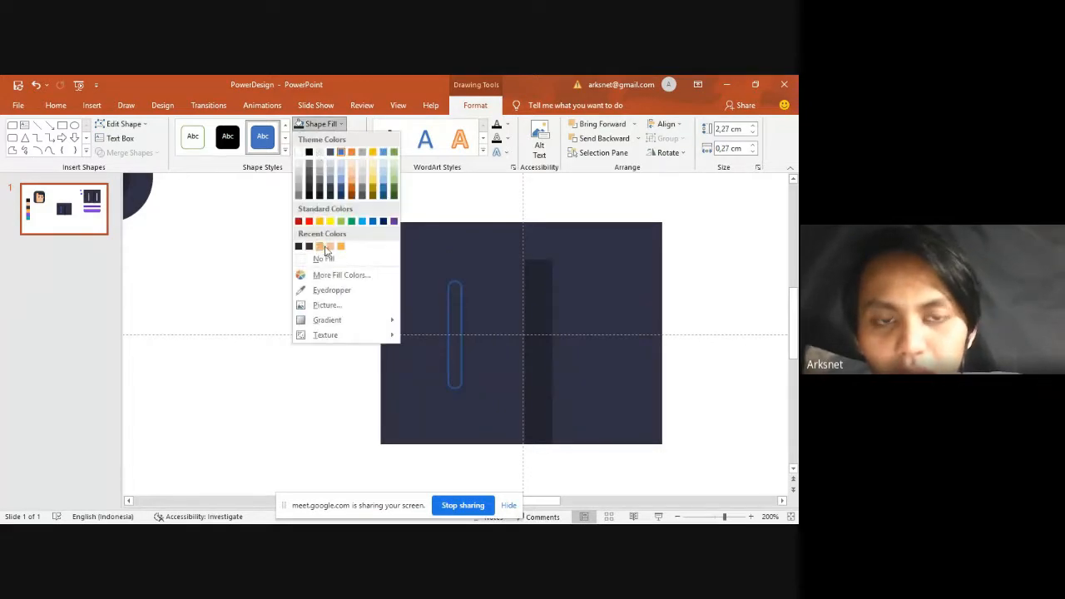
pyautogui.click(299, 152)
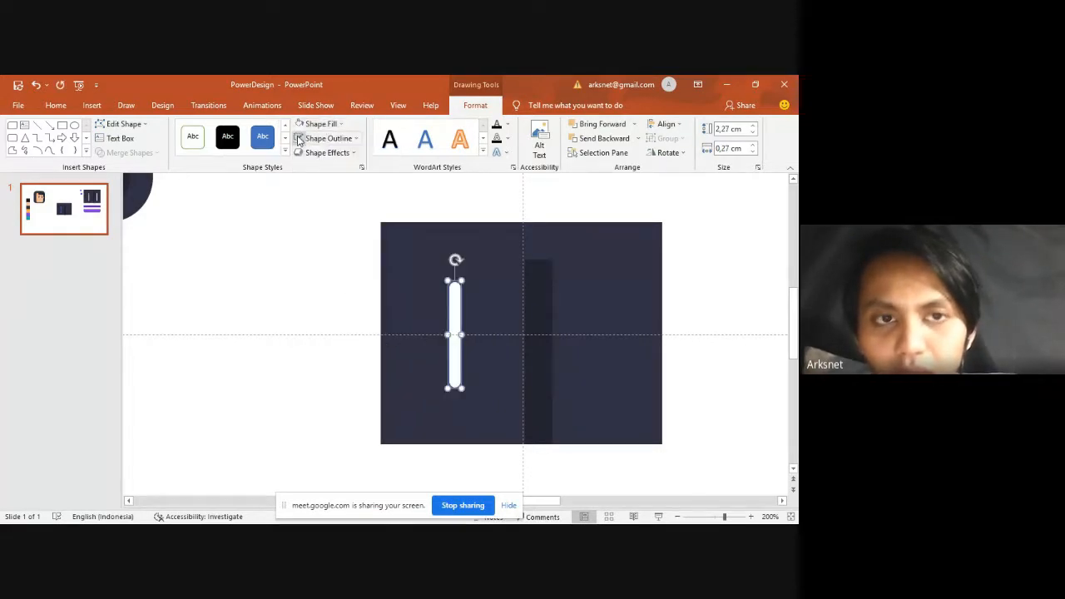
# Duplicate the white bar horizontally onto the right half of the shirt, level with the first one.
pyautogui.scroll(-3, 475, 303)
pyautogui.scroll(-3, 476, 303)
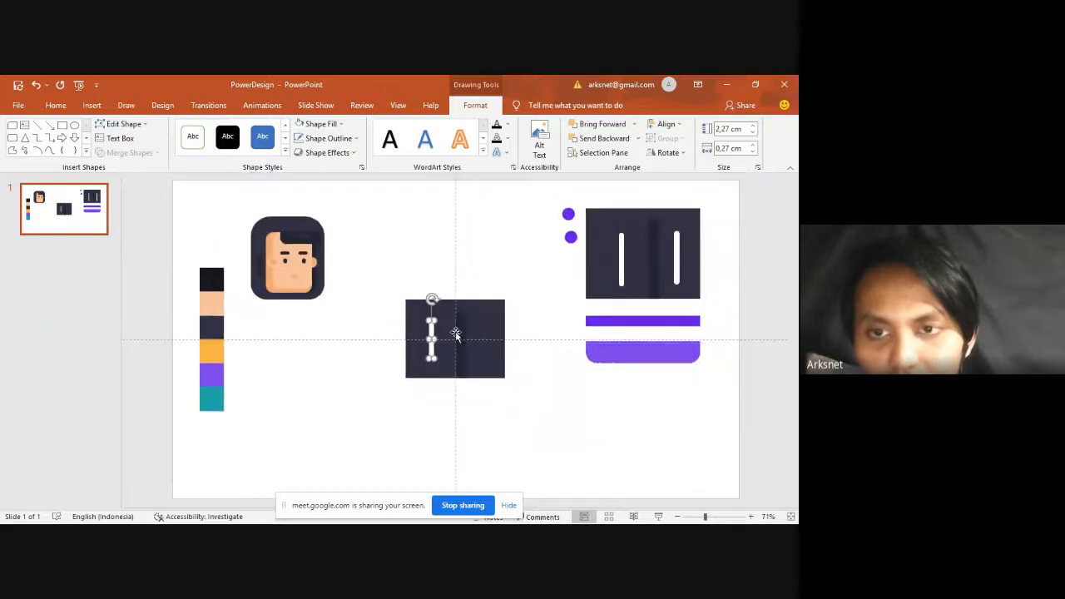
pyautogui.moveTo(476, 335); pyautogui.dragTo(487, 335)
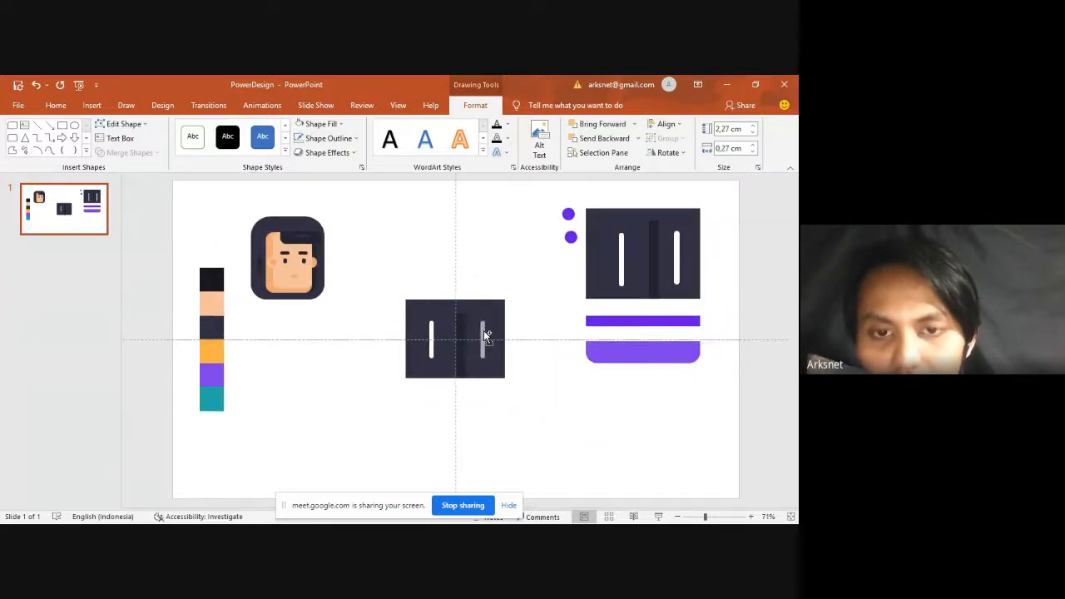
pyautogui.click(525, 383)
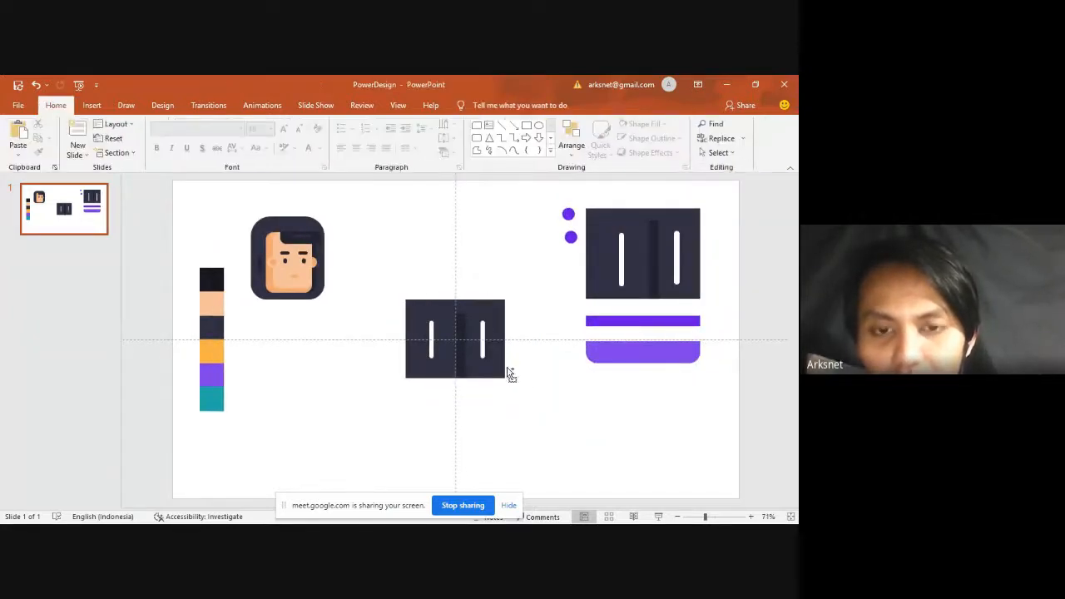
# Draw a circle about 0.61 cm across centred on the upper end of the left white bar and send it behind the bar.
pyautogui.scroll(6, 510, 373)
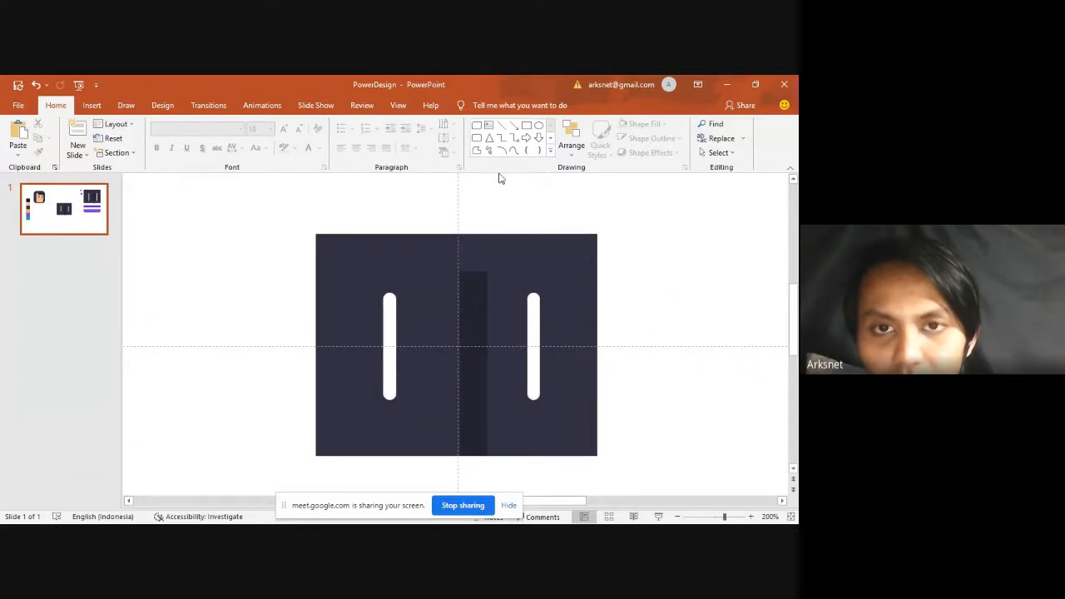
pyautogui.click(539, 126)
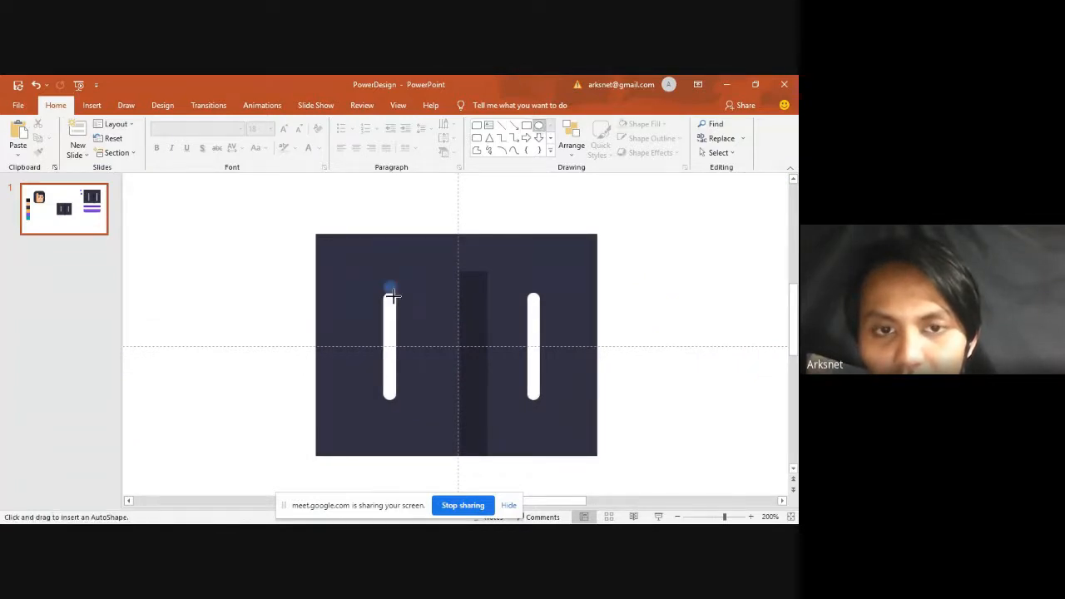
pyautogui.moveTo(393, 296); pyautogui.dragTo(409, 309)
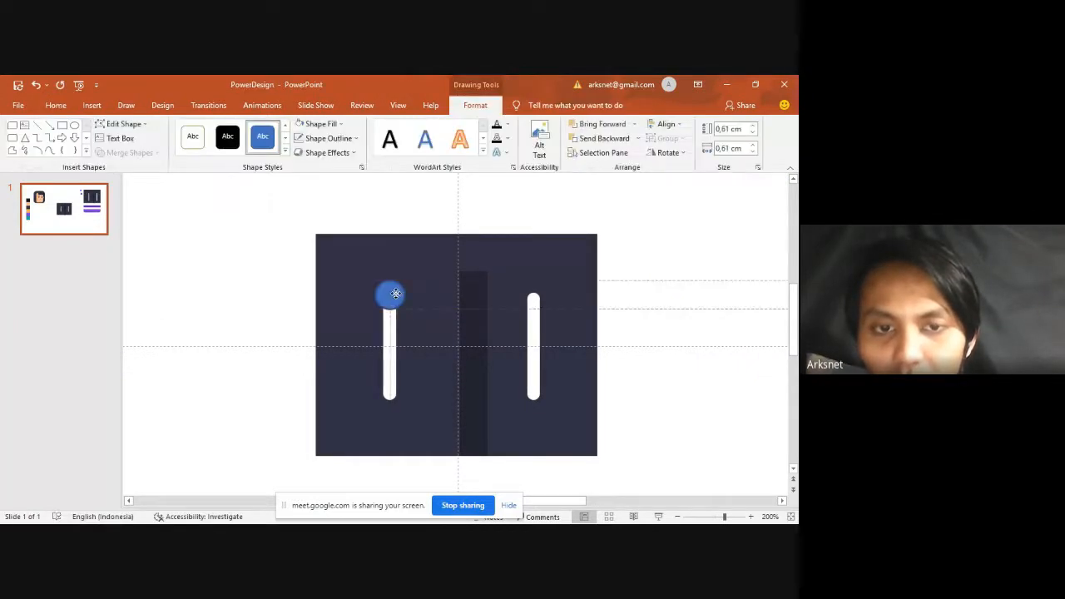
pyautogui.click(594, 141)
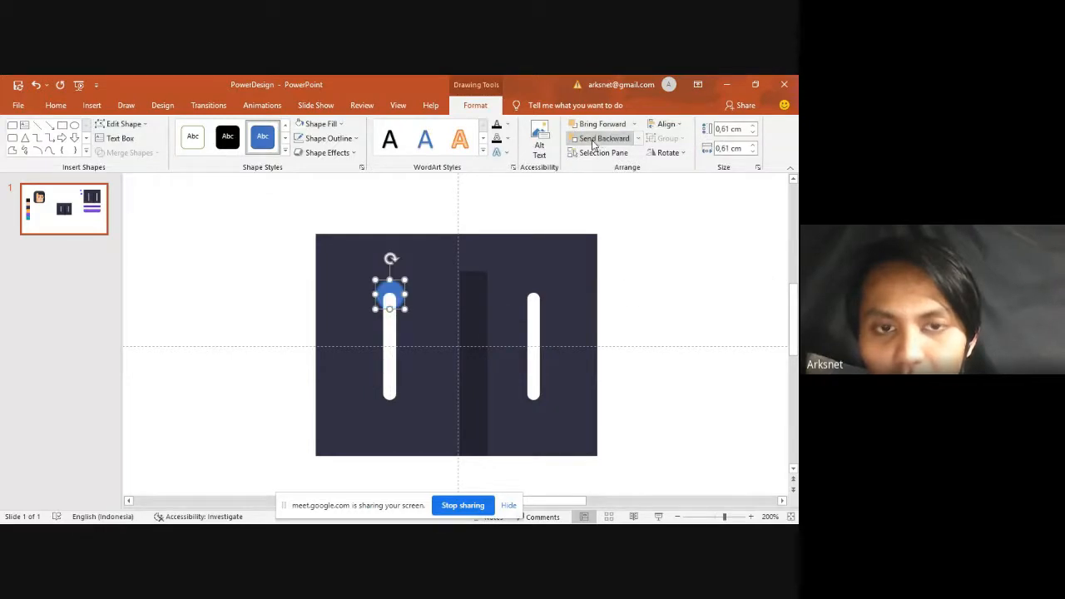
# Fill the circle with the purple sampled from the colour palette.
pyautogui.click(338, 124)
pyautogui.scroll(-5, 240, 275)
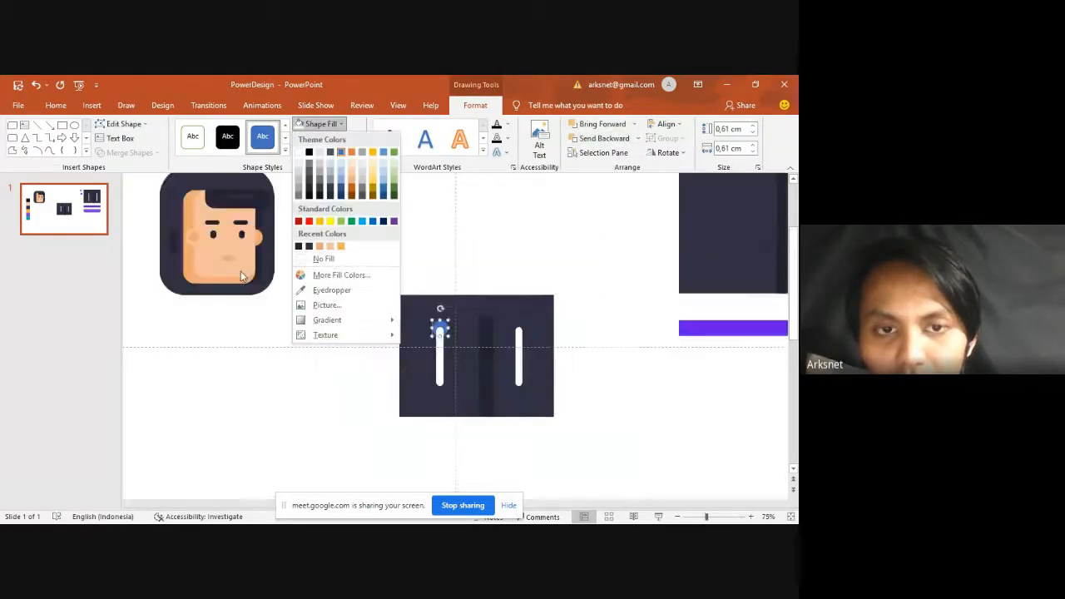
pyautogui.click(332, 290)
pyautogui.click(204, 385)
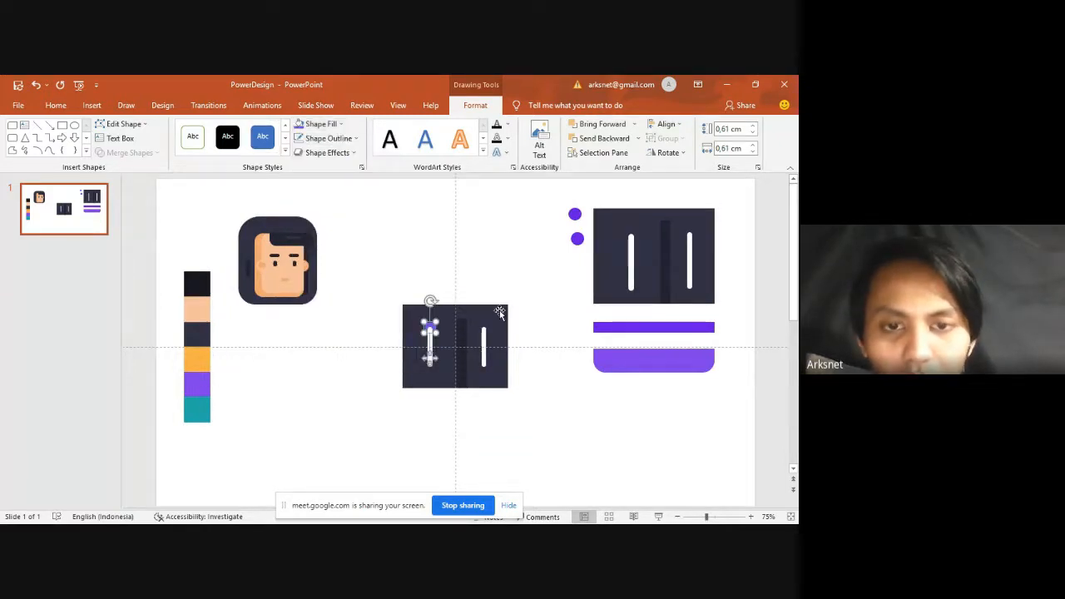
# Duplicate the purple circle onto the upper end of the right white bar and send the copy behind that bar.
pyautogui.scroll(5, 434, 310)
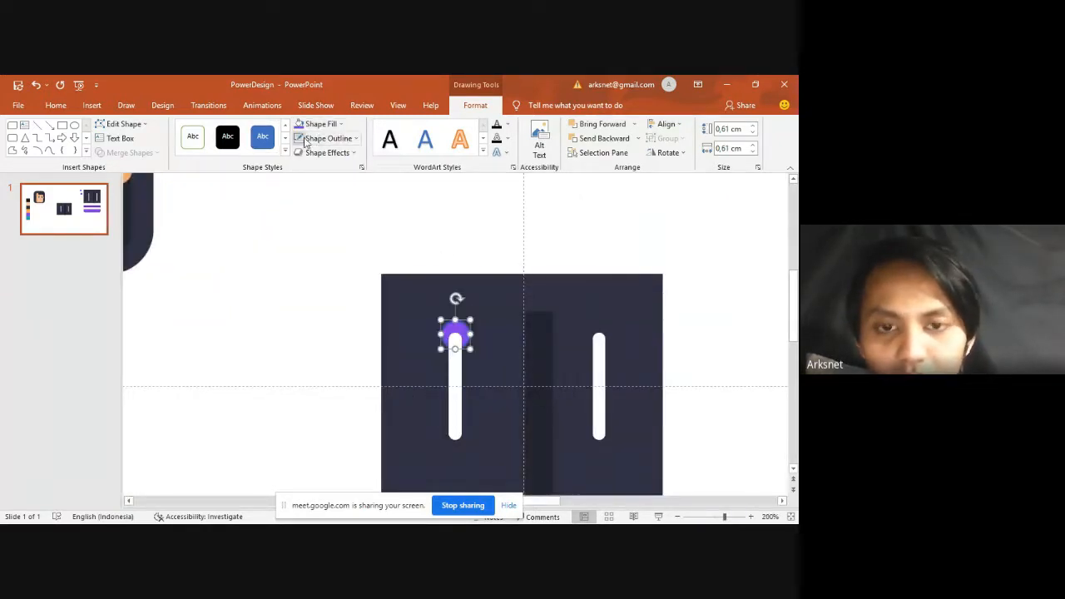
pyautogui.moveTo(463, 333); pyautogui.dragTo(606, 333)
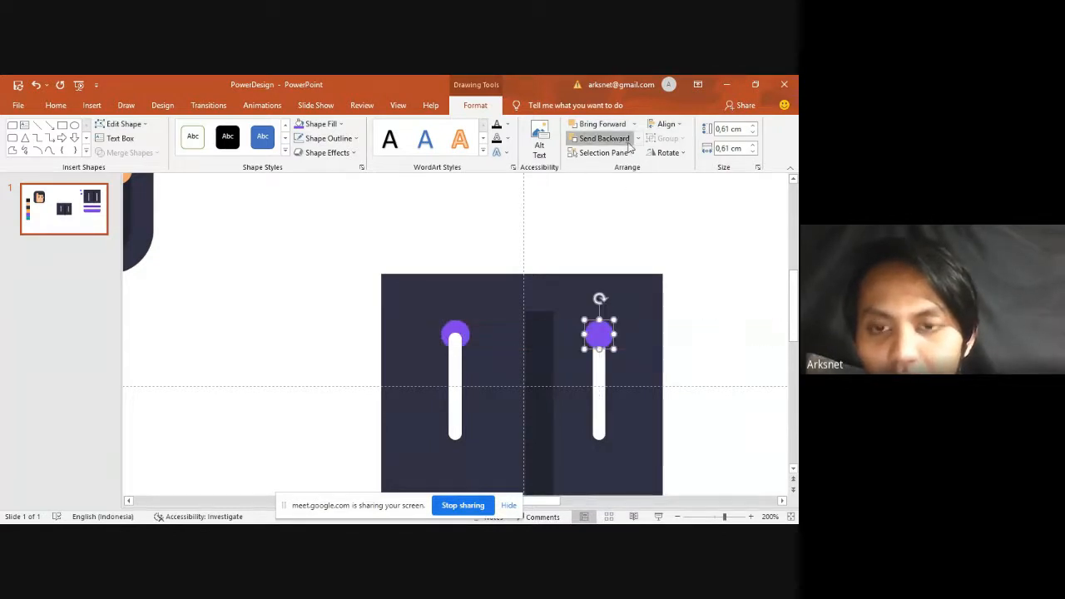
pyautogui.click(603, 138)
pyautogui.scroll(-4, 660, 363)
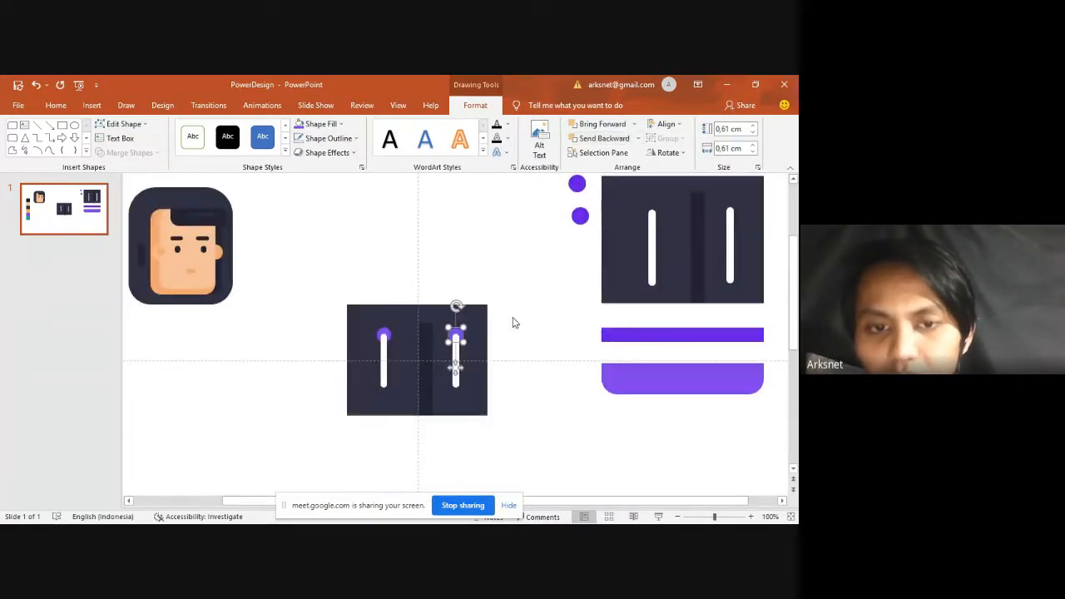
pyautogui.click(514, 322)
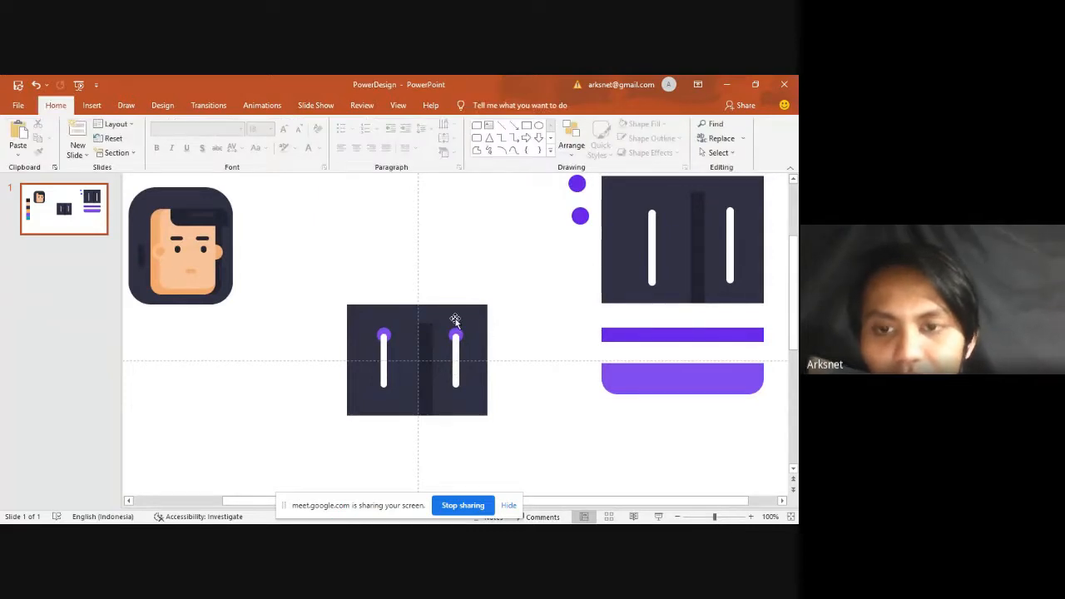
# Check the in-call messages in the Google Meet window and return to the PowerPoint slide.
pyautogui.hotkey('alt', 'Tab')
pyautogui.hotkey('alt', 'Tab')
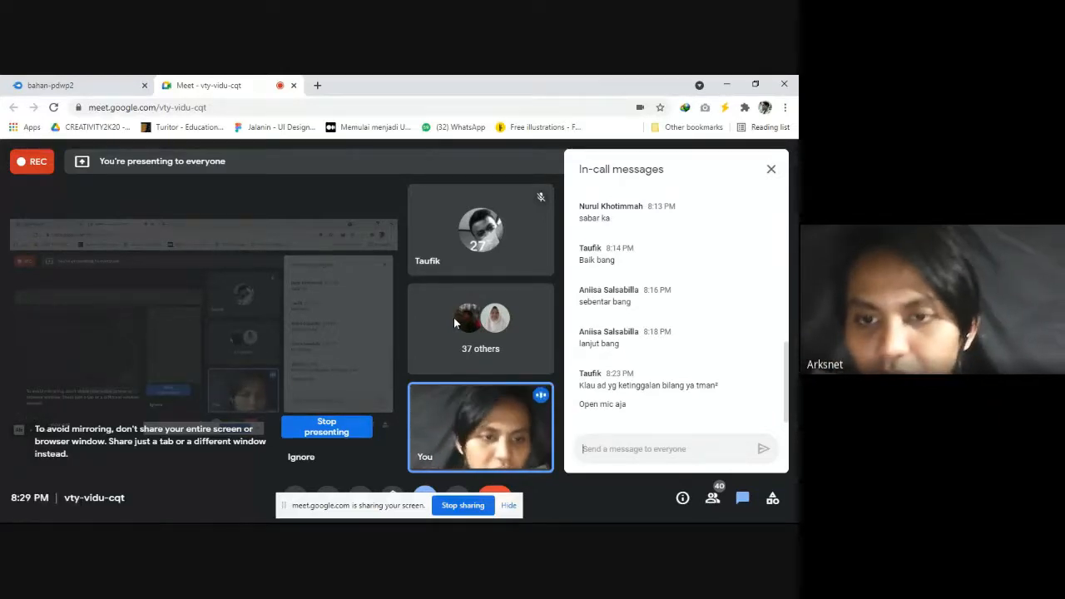
pyautogui.hotkey('alt', 'Tab')
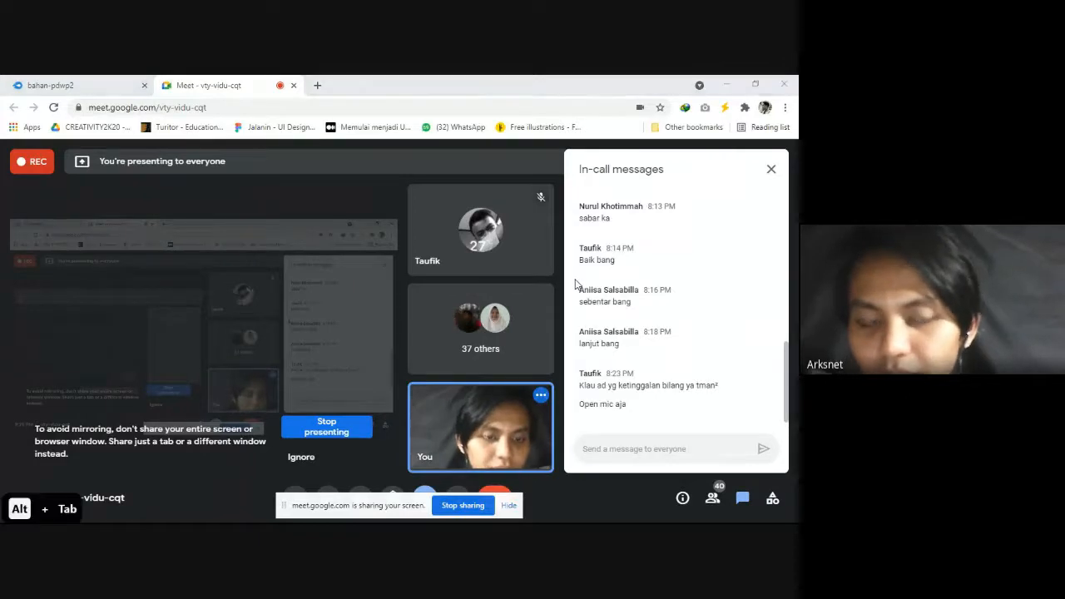
pyautogui.click(457, 346)
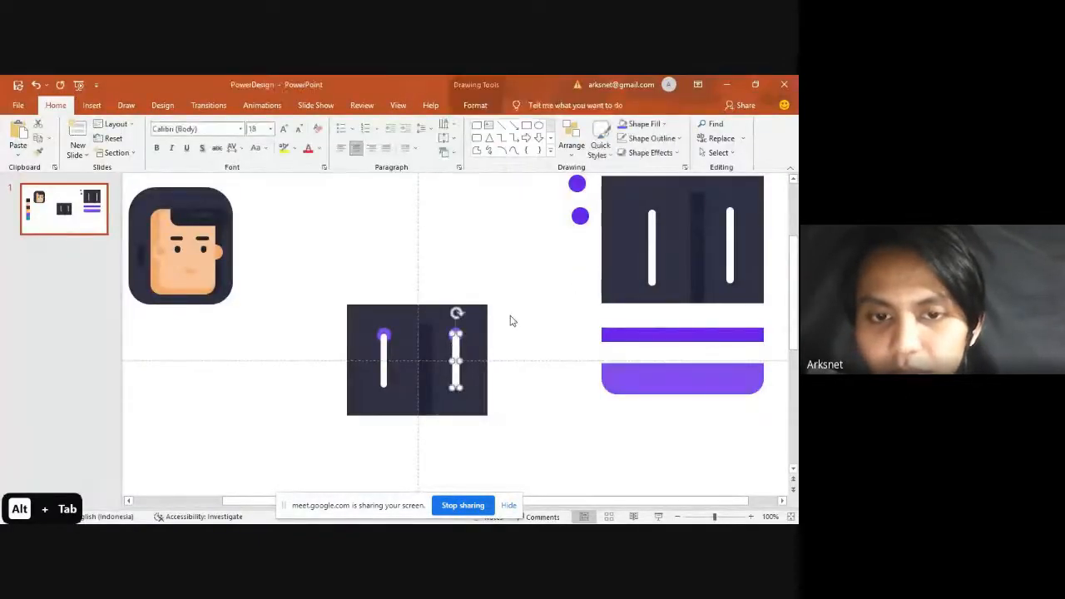
pyautogui.click(516, 318)
pyautogui.hotkey('alt', 'Tab')
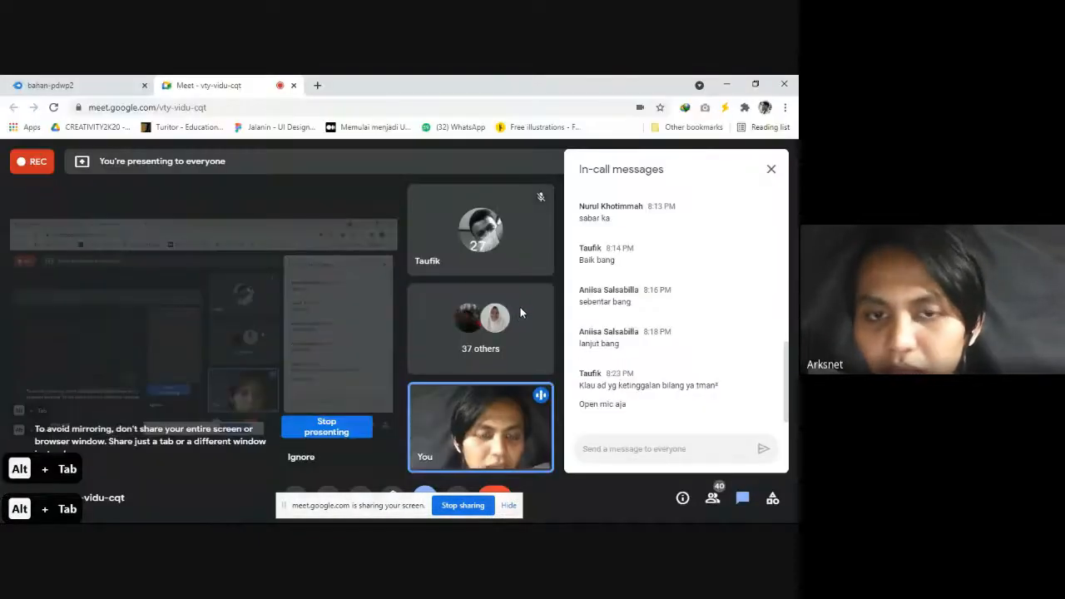
pyautogui.hotkey('alt', 'Tab')
pyautogui.click(148, 299)
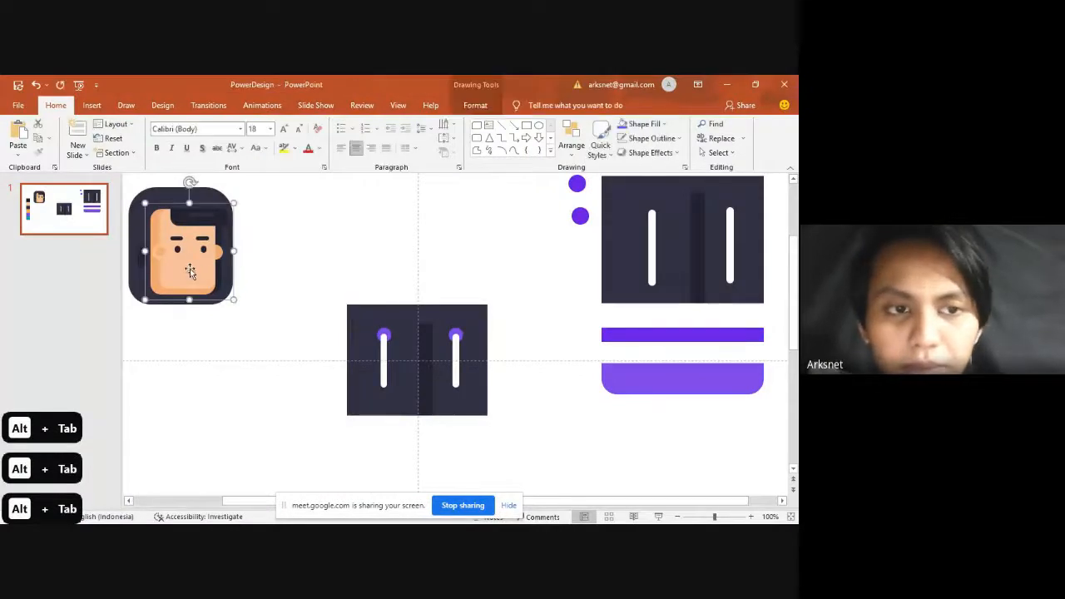
pyautogui.scroll(10, 180, 274)
pyautogui.click(471, 330)
pyautogui.moveTo(475, 322)
pyautogui.mouseDown()
pyautogui.moveTo(489, 315)
pyautogui.moveTo(476, 325)
pyautogui.mouseUp()
pyautogui.hotkey('ctrl', 'z')
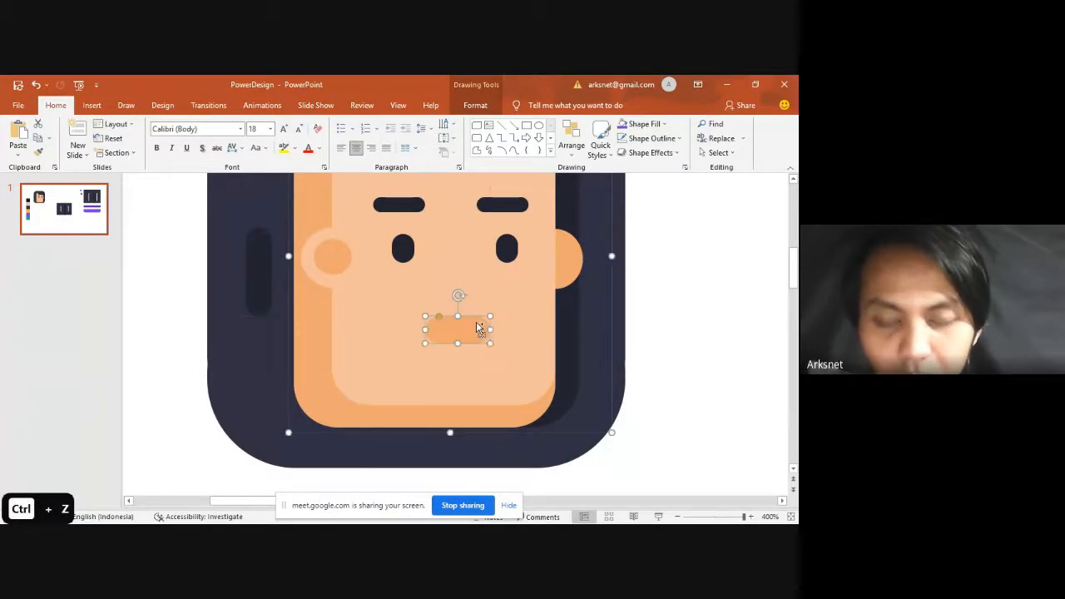
pyautogui.scroll(-10, 477, 322)
pyautogui.click(568, 403)
pyautogui.scroll(-1, 570, 393)
pyautogui.scroll(-1, 570, 394)
# Duplicate the navy shirt rectangle and shorten the copy to a strip about 0.61 cm high.
pyautogui.click(476, 366)
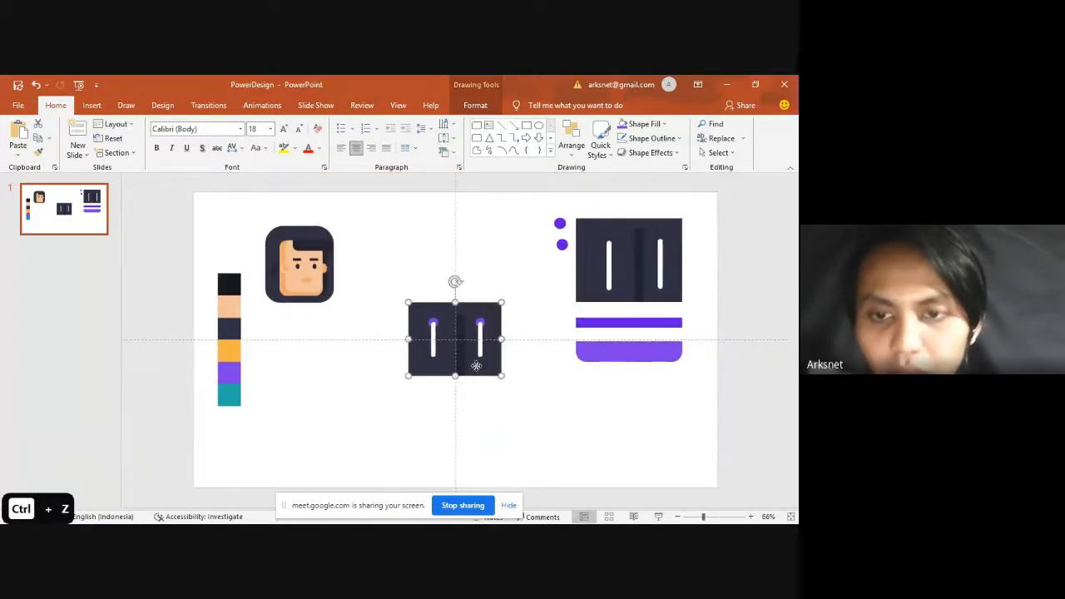
pyautogui.click(629, 329)
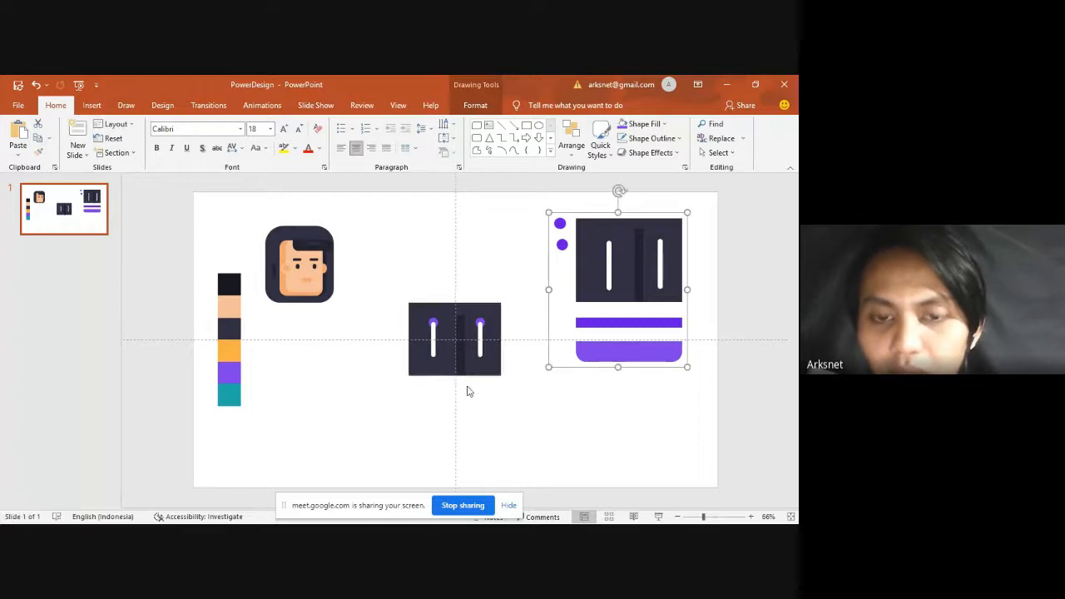
pyautogui.click(491, 370)
pyautogui.hotkey('ctrl', 'c')
pyautogui.hotkey('ctrl', 'v')
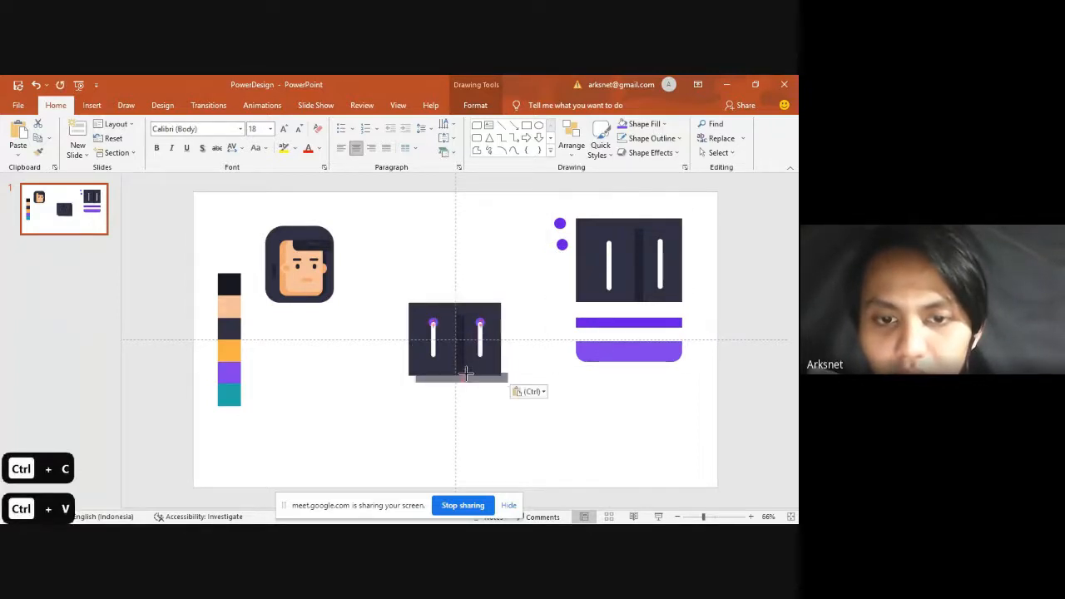
pyautogui.hotkey('ctrl', 'v')
# Place the navy strip directly beneath the shirt body and adjust both ends to match the body's 5.96 cm width.
pyautogui.scroll(5, 460, 349)
pyautogui.moveTo(486, 341)
pyautogui.mouseDown()
pyautogui.moveTo(475, 321)
pyautogui.moveTo(485, 321)
pyautogui.mouseUp()
pyautogui.moveTo(593, 317); pyautogui.dragTo(594, 318)
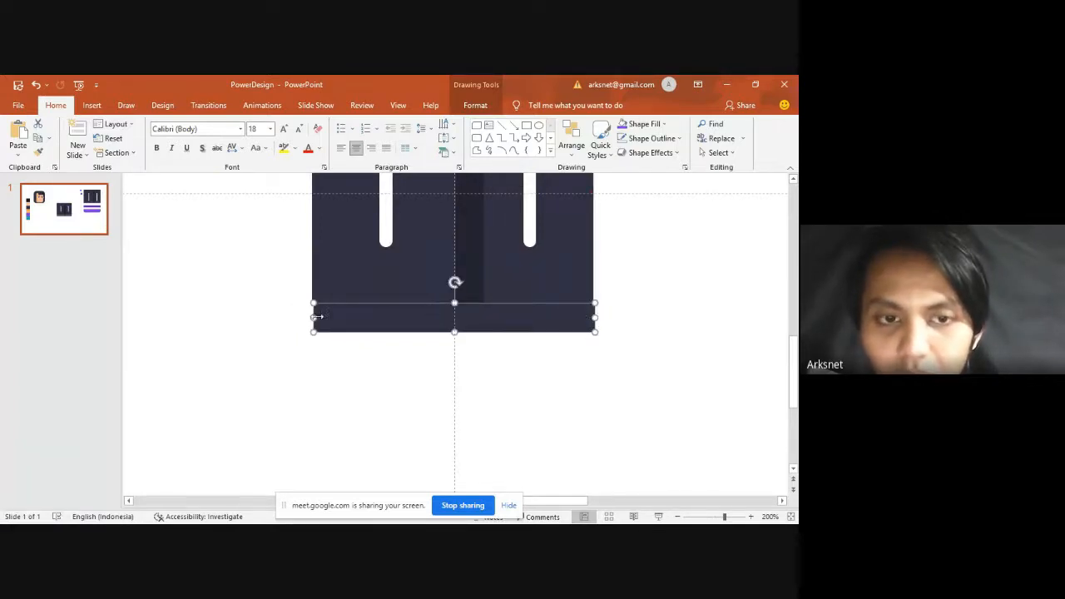
pyautogui.moveTo(315, 317); pyautogui.dragTo(312, 314)
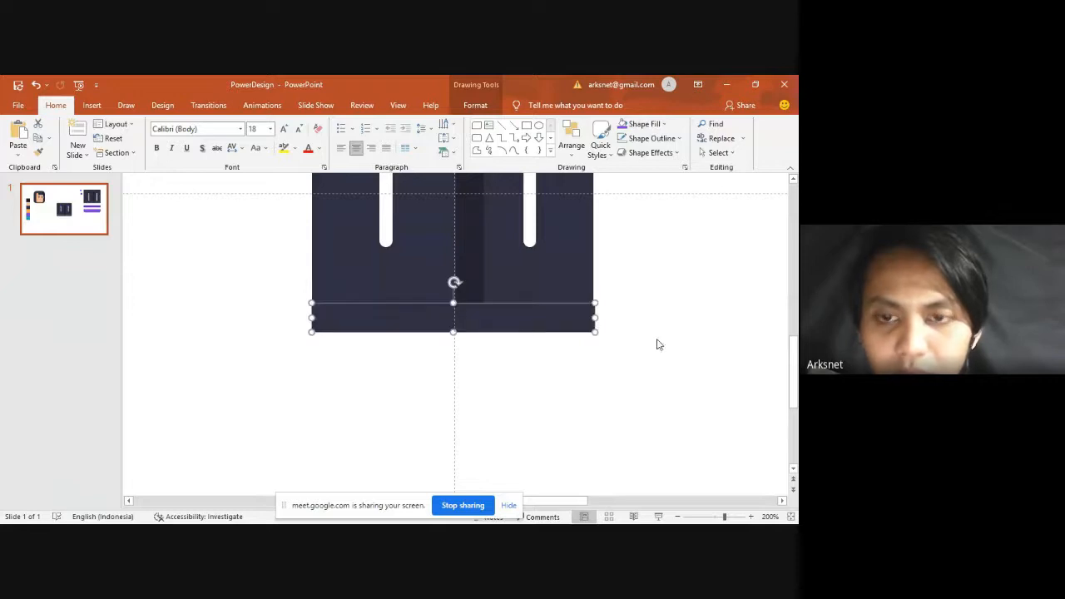
pyautogui.moveTo(594, 318); pyautogui.dragTo(592, 317)
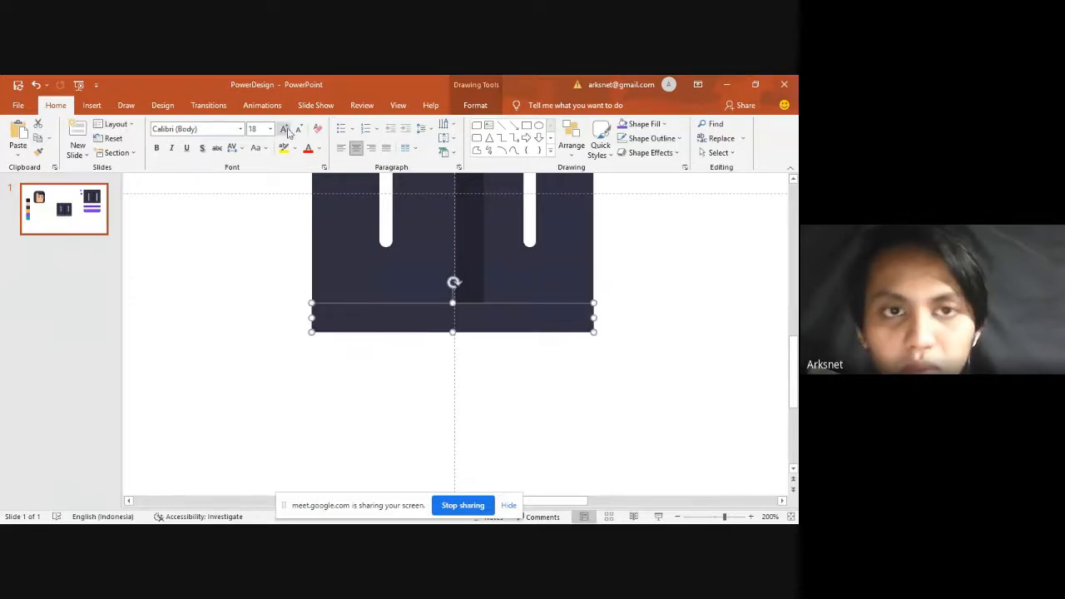
# Fill the strip under the shirt body with the palette's purple, then darken that purple with a custom fill colour.
pyautogui.click(475, 105)
pyautogui.click(322, 125)
pyautogui.scroll(-5, 423, 231)
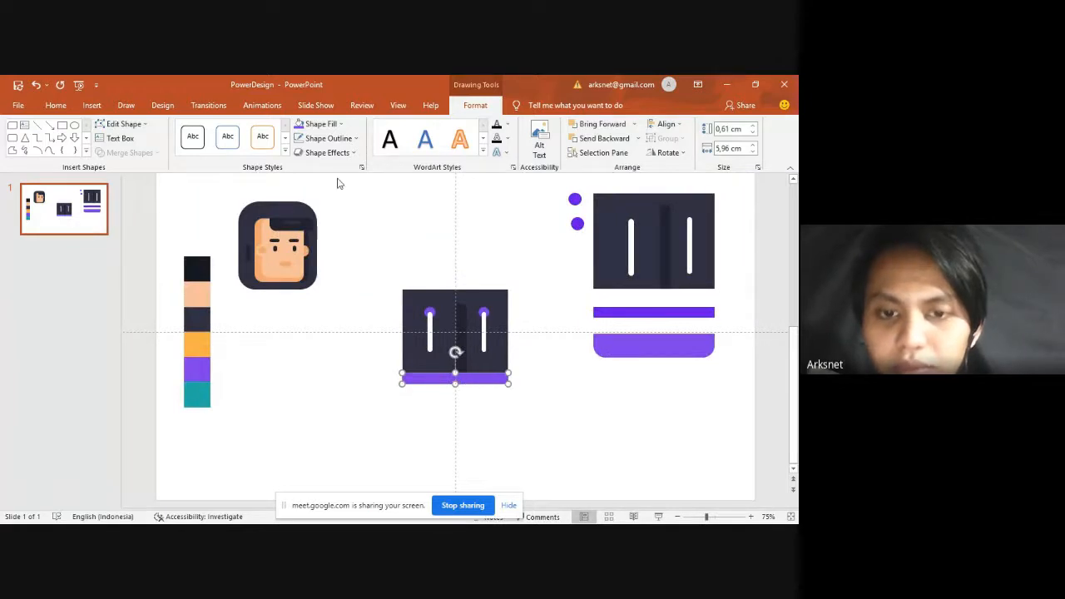
pyautogui.click(339, 124)
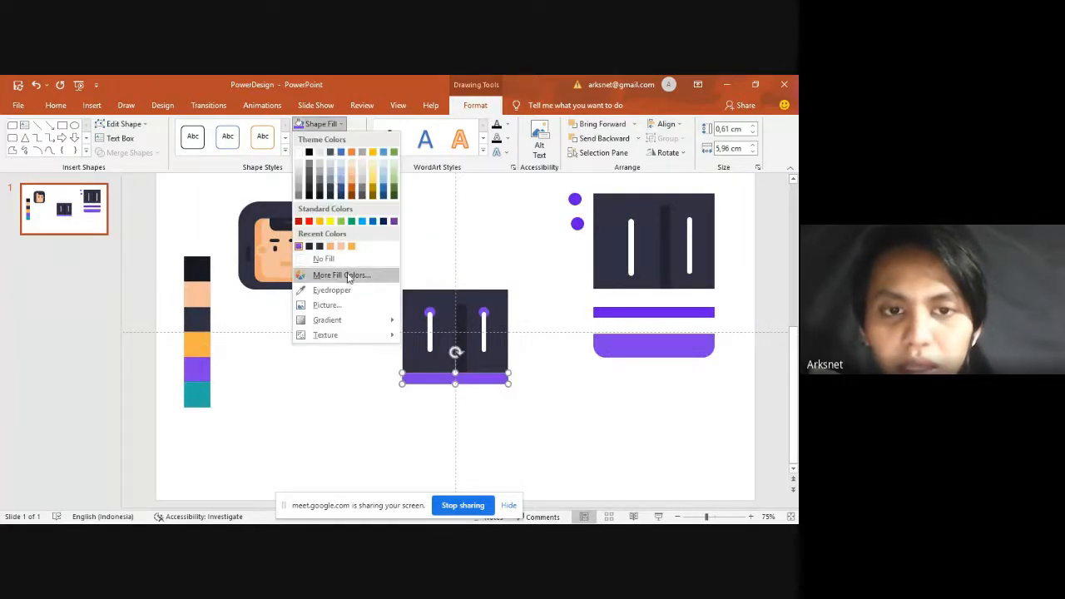
pyautogui.click(348, 277)
pyautogui.doubleClick(343, 296)
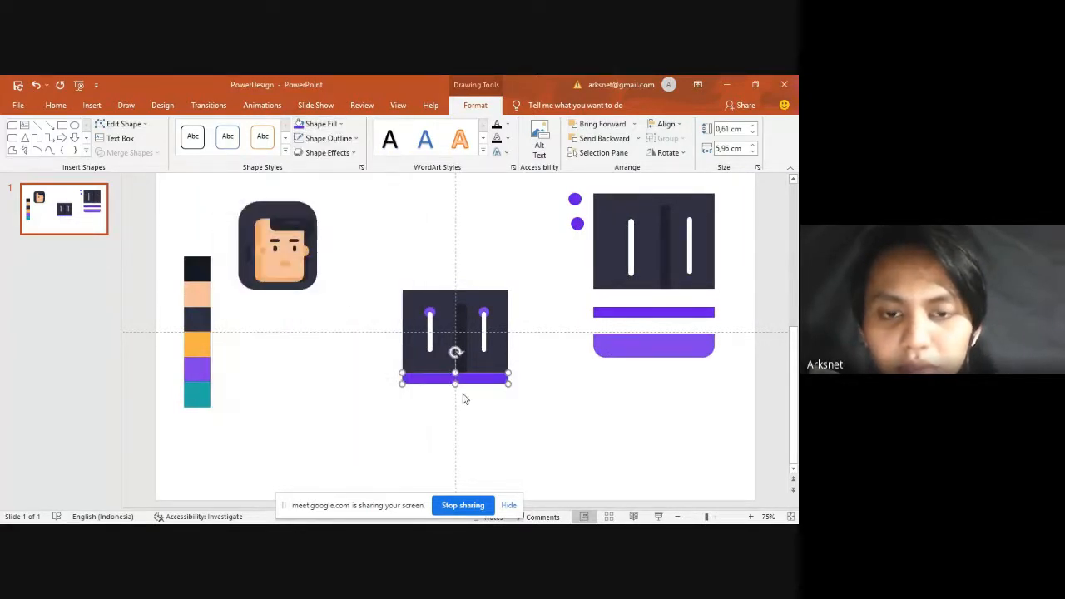
# Duplicate the dark purple strip, place the copy centred below the original with a gap, and stretch it to about 2.24 cm high.
pyautogui.hotkey('ctrl', 'c')
pyautogui.hotkey('ctrl', 'v')
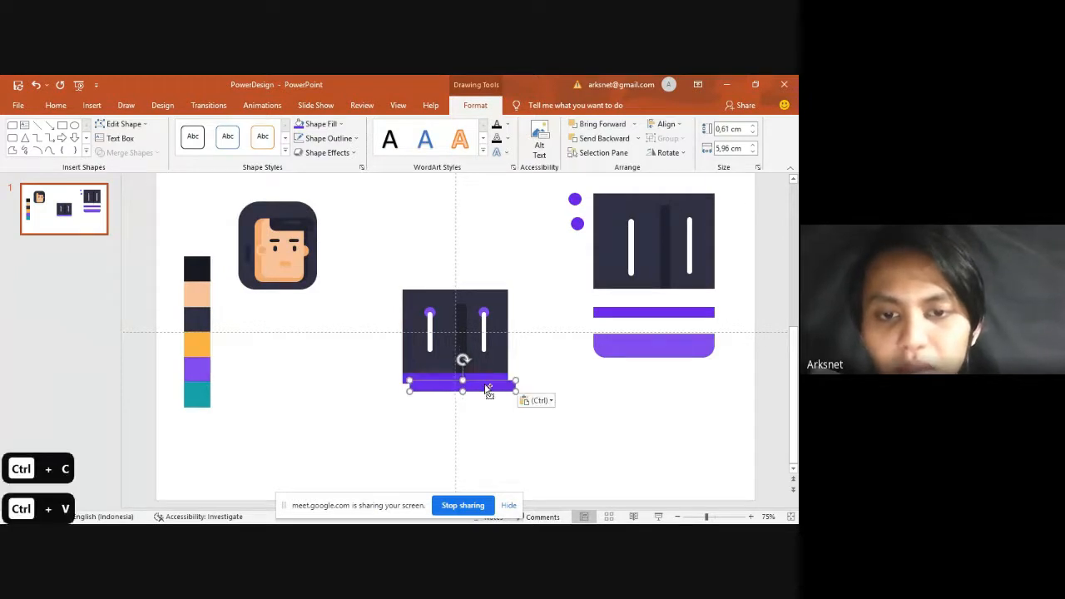
pyautogui.moveTo(487, 386); pyautogui.dragTo(483, 405)
pyautogui.scroll(3, 445, 358)
pyautogui.moveTo(456, 363); pyautogui.dragTo(458, 404)
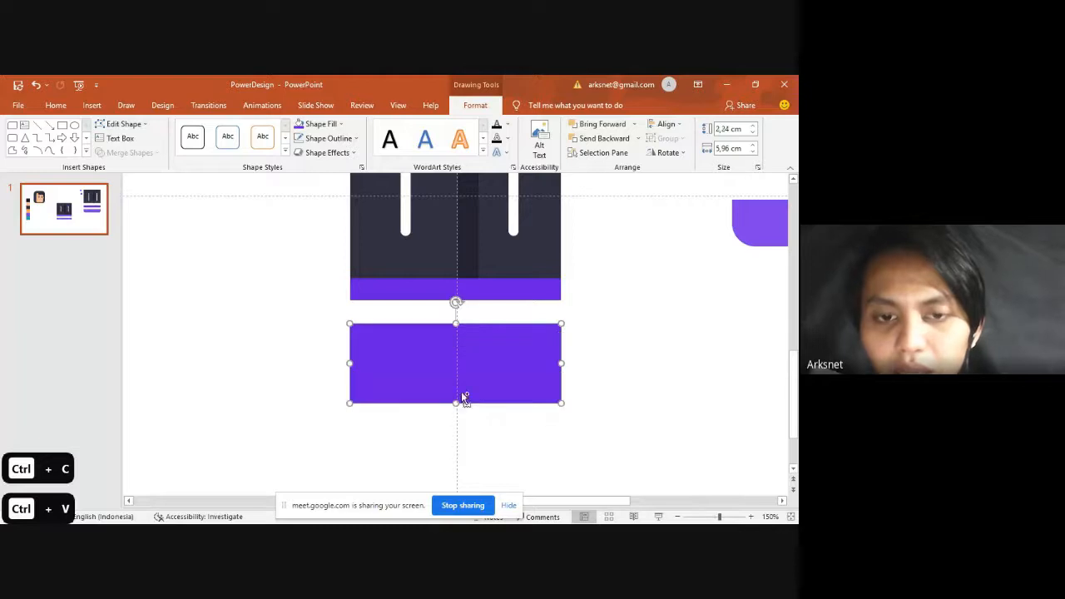
# Change the lower dark purple rectangle to the rounded same-side corners shape and increase its corner rounding, following the reference's rounded hem.
pyautogui.scroll(-3, 457, 403)
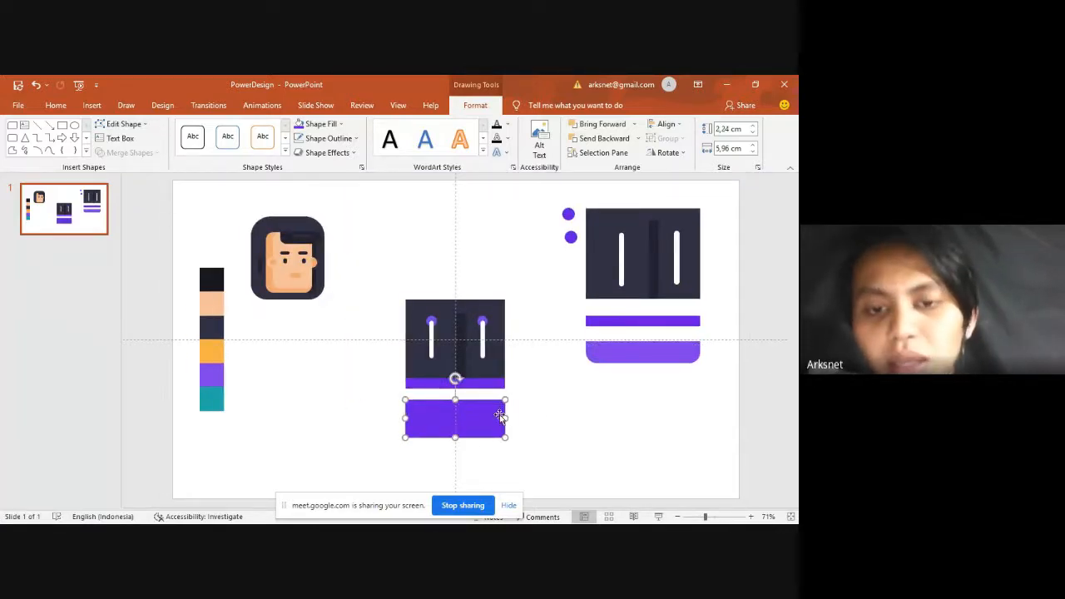
pyautogui.click(632, 352)
pyautogui.click(693, 354)
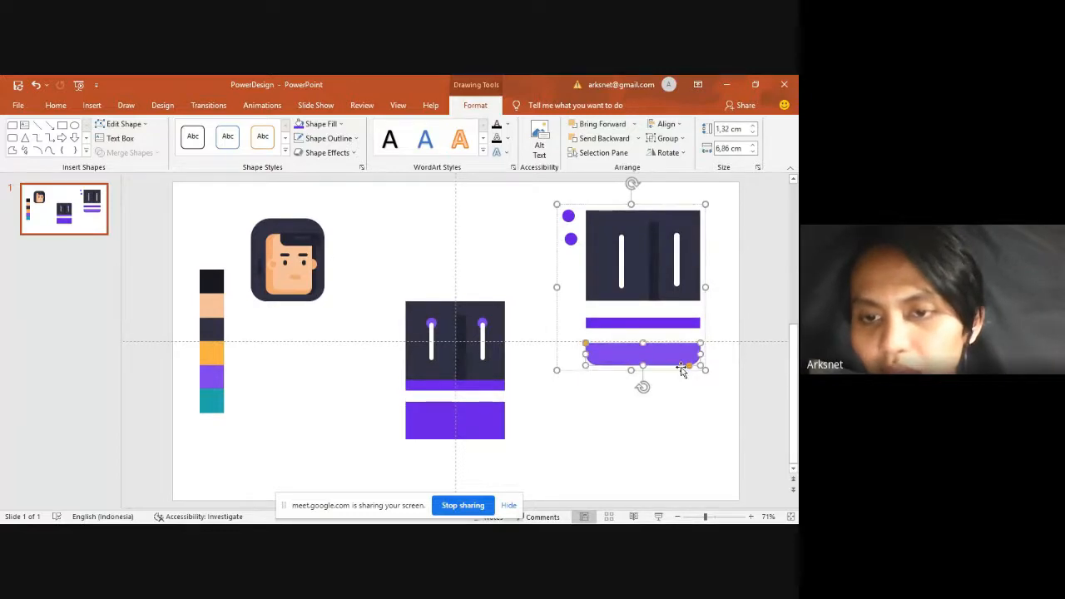
pyautogui.click(655, 416)
pyautogui.click(671, 356)
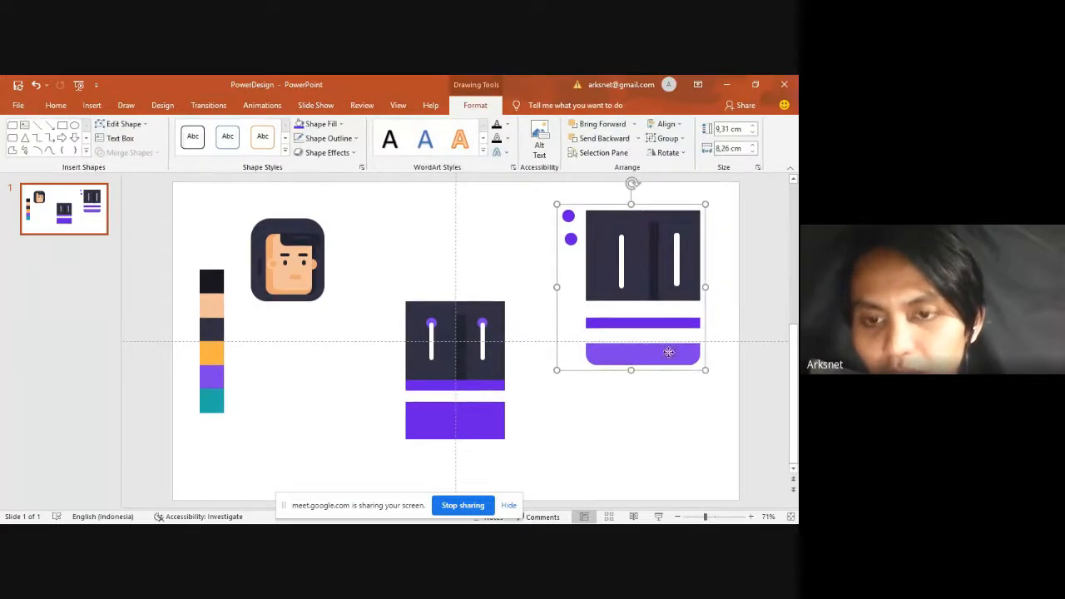
pyautogui.click(668, 355)
pyautogui.click(478, 420)
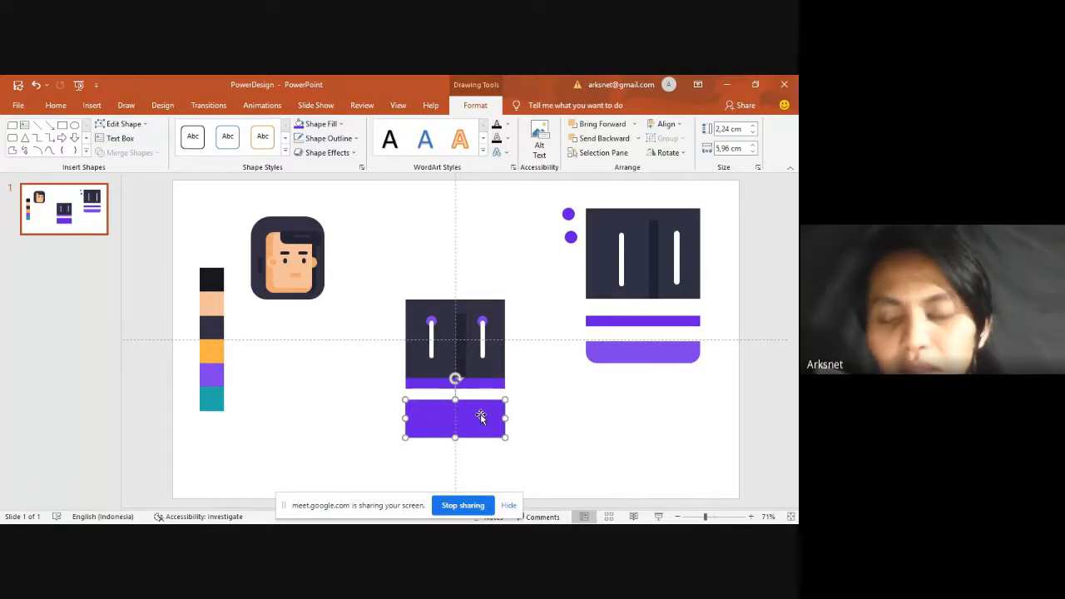
pyautogui.click(485, 440)
pyautogui.click(486, 418)
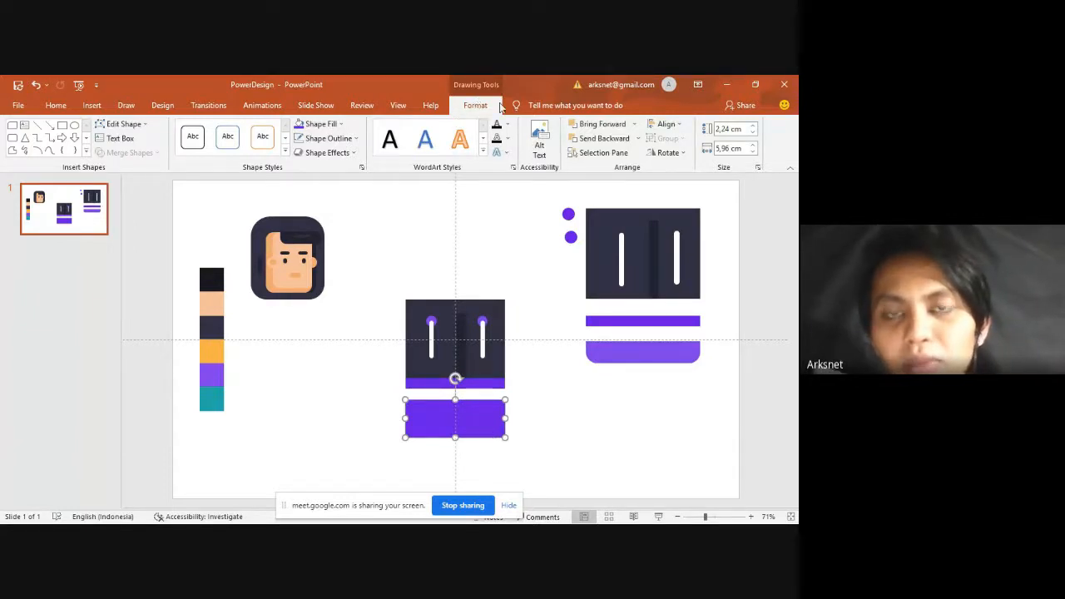
pyautogui.click(139, 125)
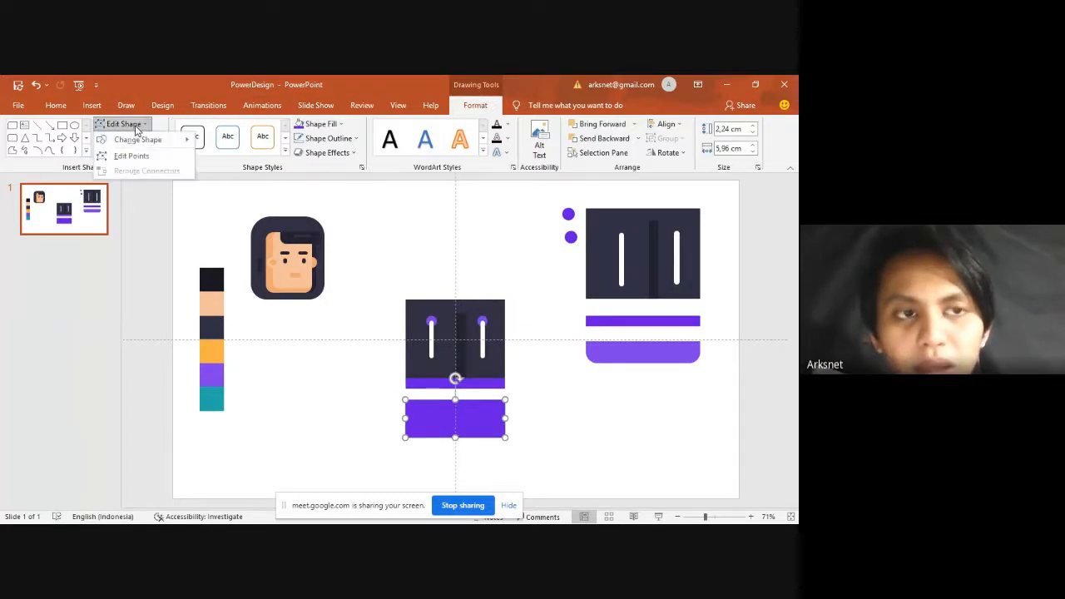
pyautogui.moveTo(137, 144)
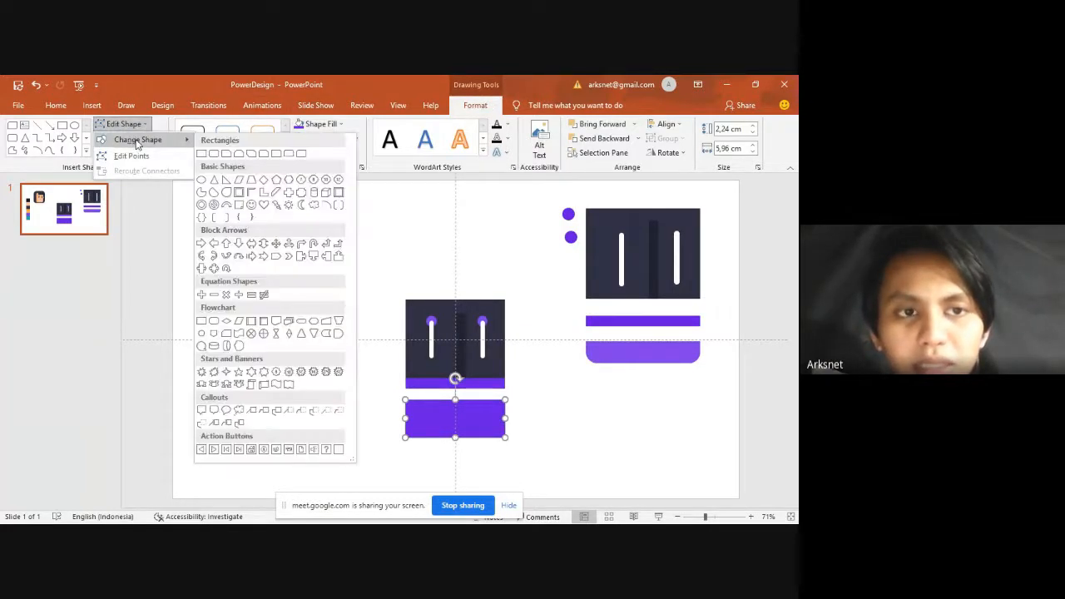
pyautogui.click(289, 154)
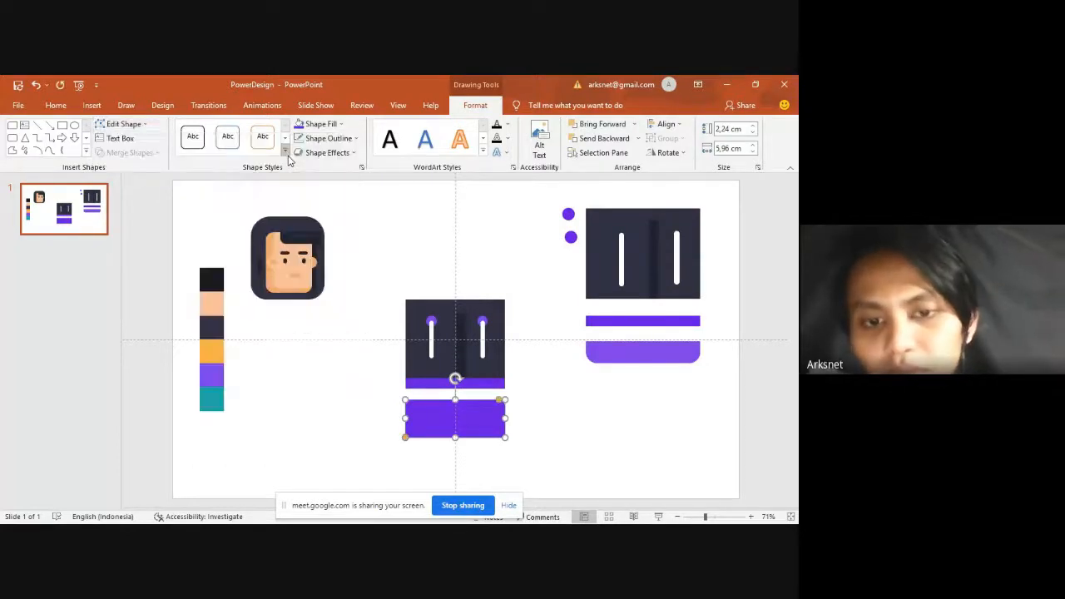
pyautogui.moveTo(499, 404); pyautogui.dragTo(441, 398)
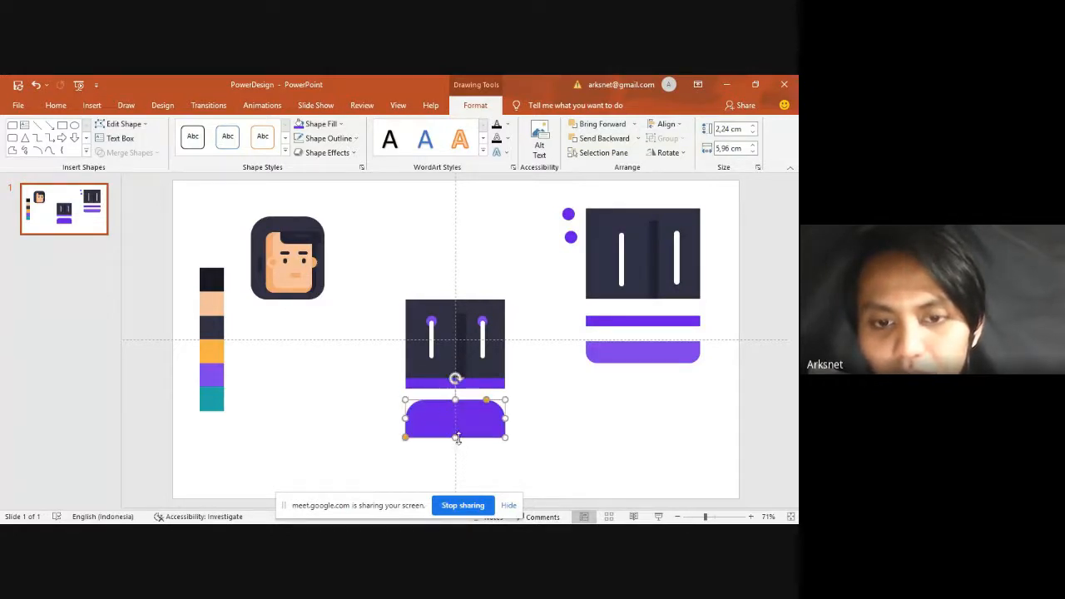
# Shorten the rounded purple hem to 1.44 cm high and flip it vertically.
pyautogui.moveTo(457, 439); pyautogui.dragTo(455, 423)
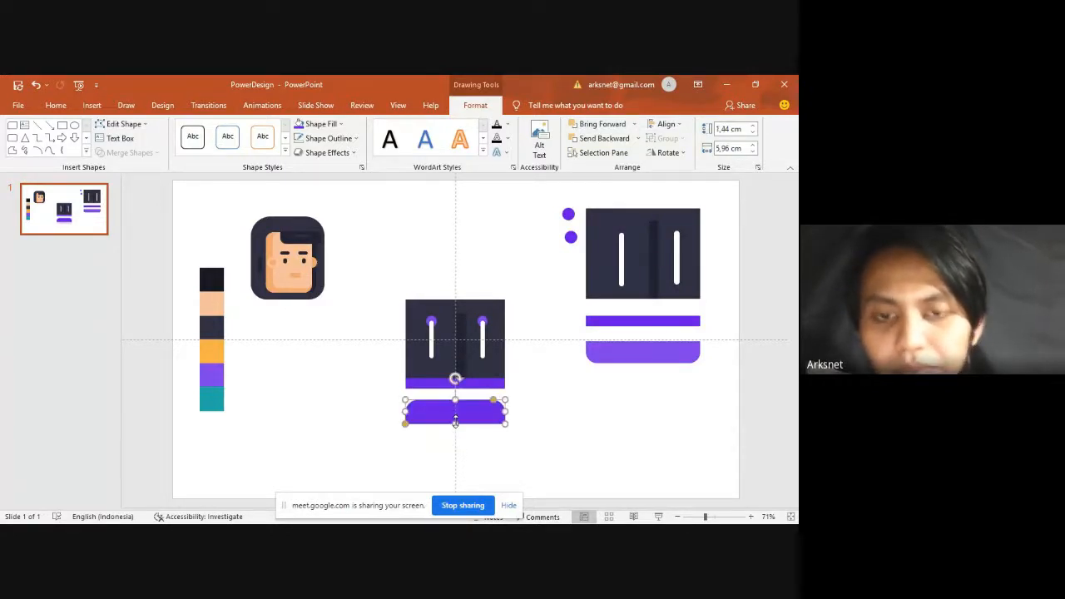
pyautogui.scroll(5, 455, 423)
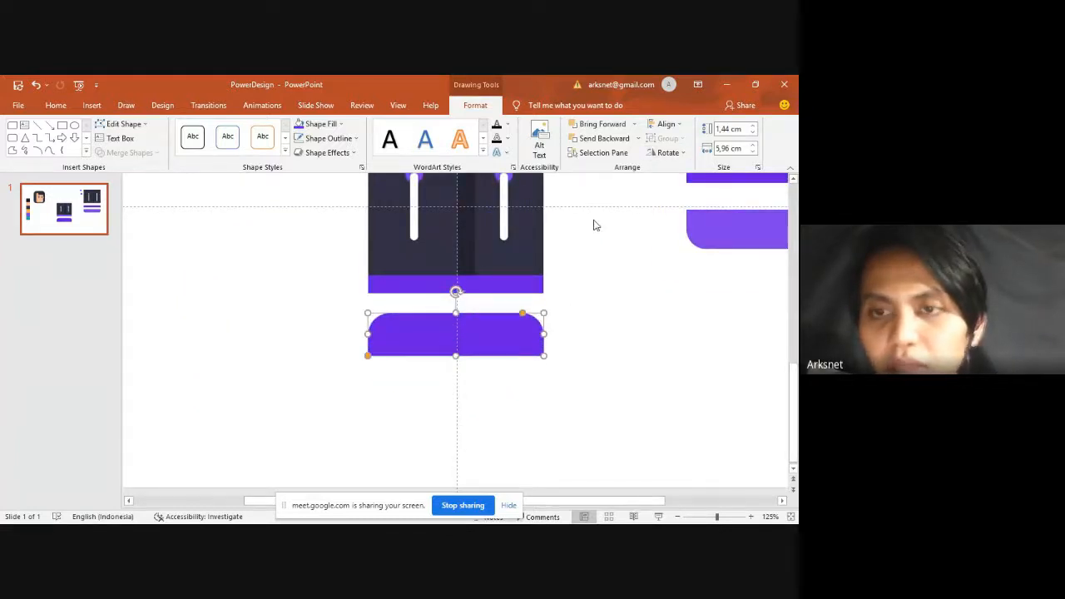
pyautogui.click(666, 153)
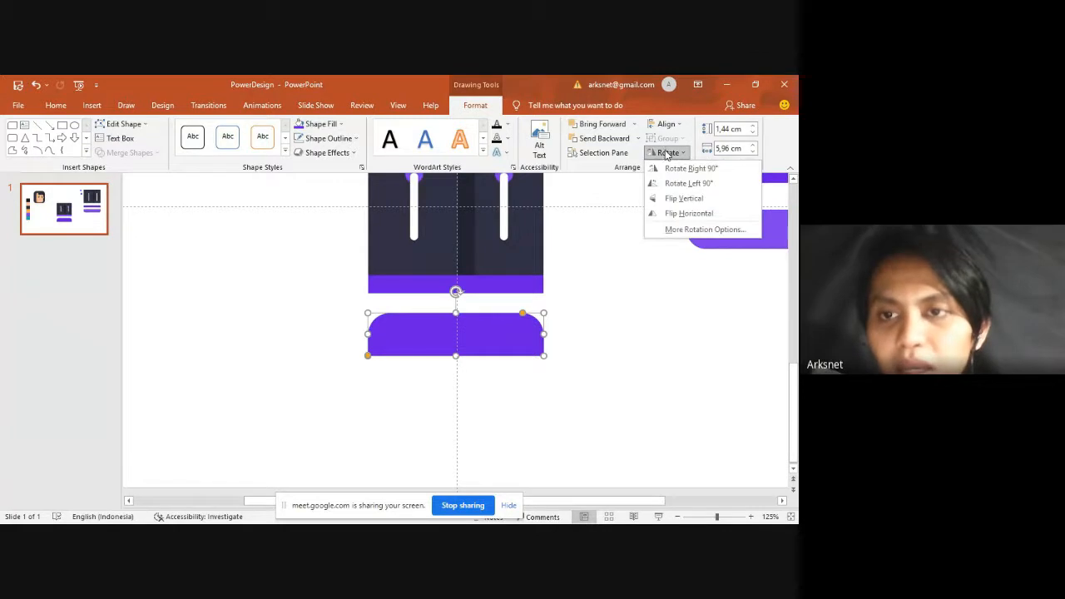
pyautogui.click(665, 153)
pyautogui.click(667, 153)
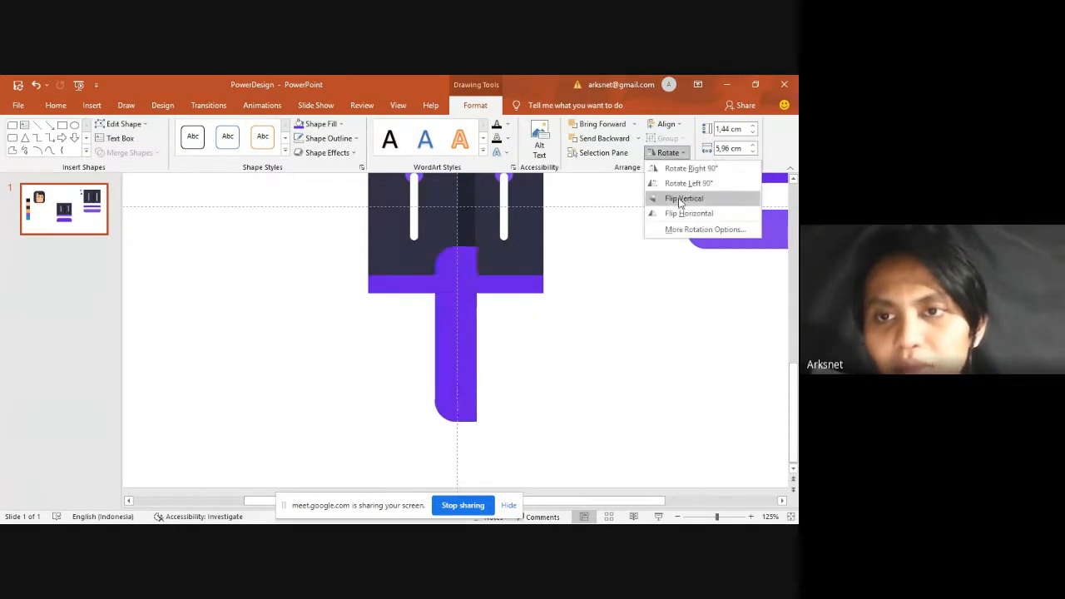
pyautogui.click(680, 199)
# Move the rounded hem up against the dark purple strip and fill it with the palette's lighter purple.
pyautogui.moveTo(475, 334); pyautogui.dragTo(475, 309)
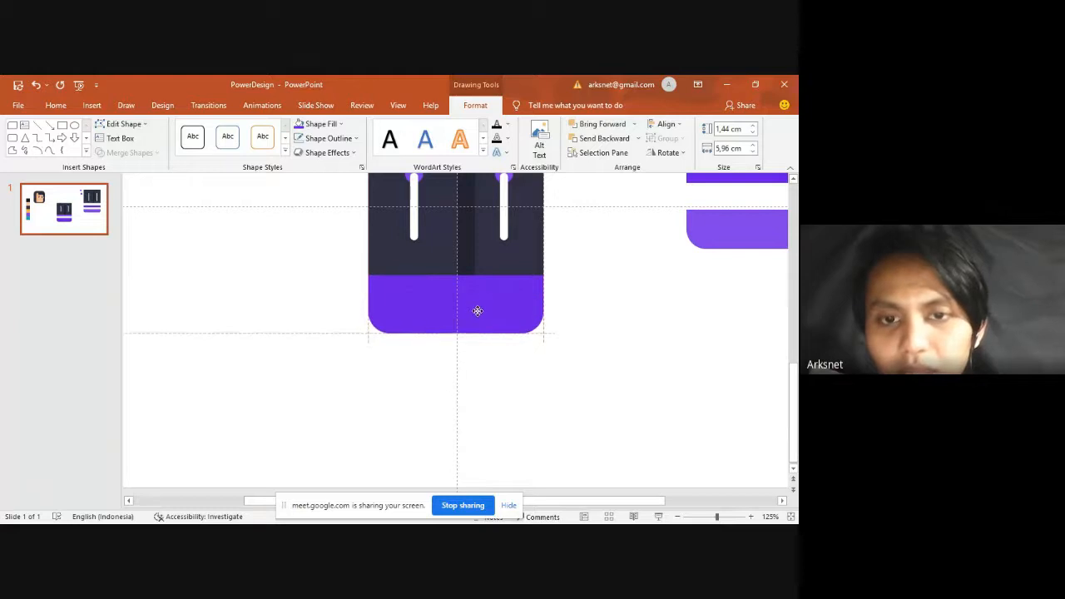
pyautogui.click(323, 124)
pyautogui.click(309, 247)
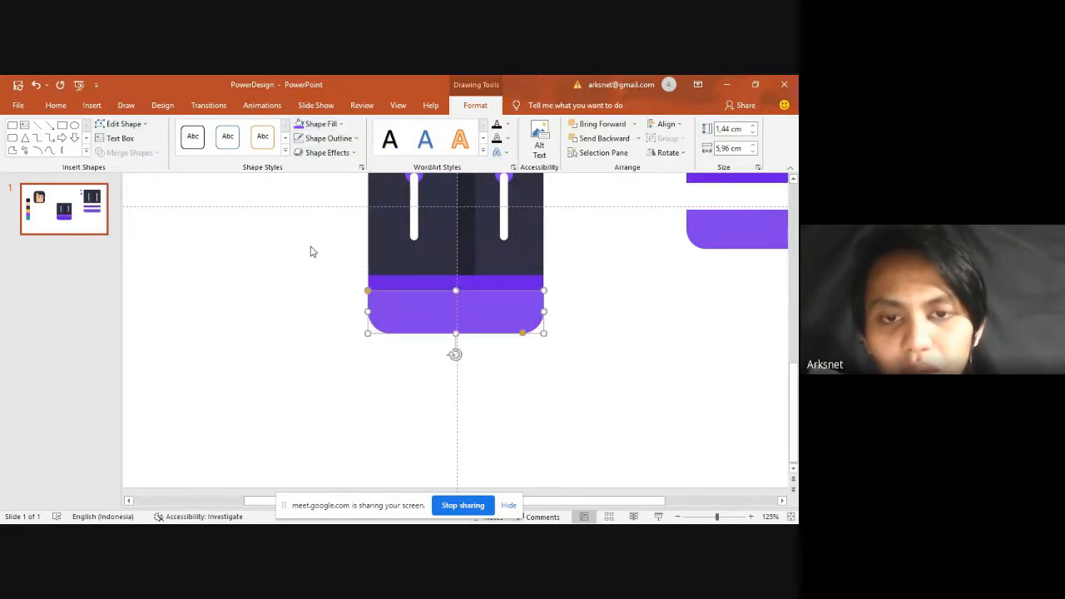
pyautogui.click(571, 363)
pyautogui.scroll(-5, 525, 336)
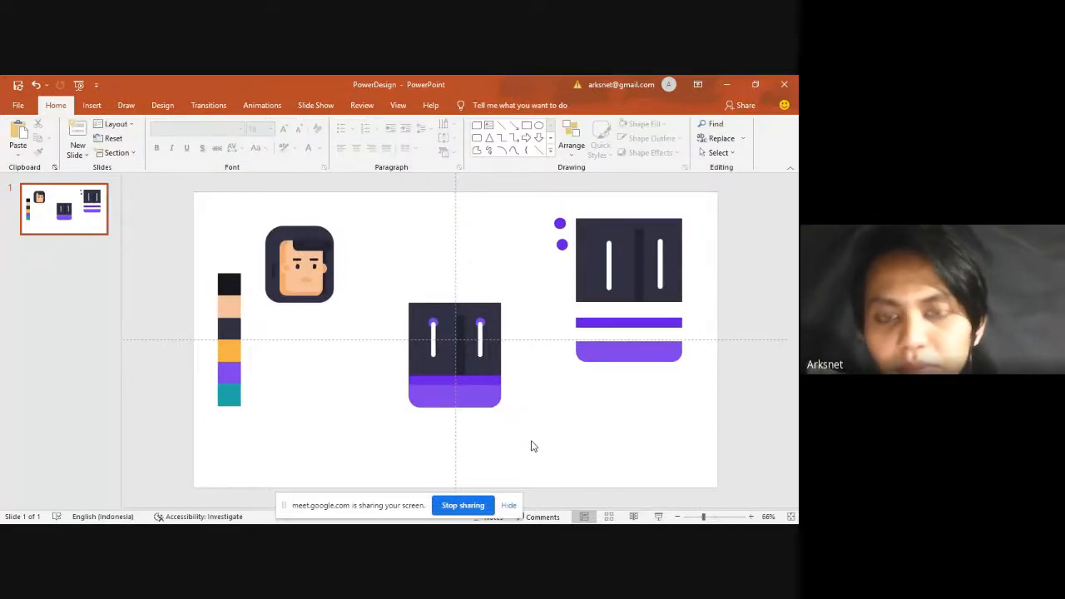
# Check the STEP BY STEP slide in the Flat Design with Powerpoint deck and group all pieces of the built shirt.
pyautogui.hotkey('alt', 'Tab')
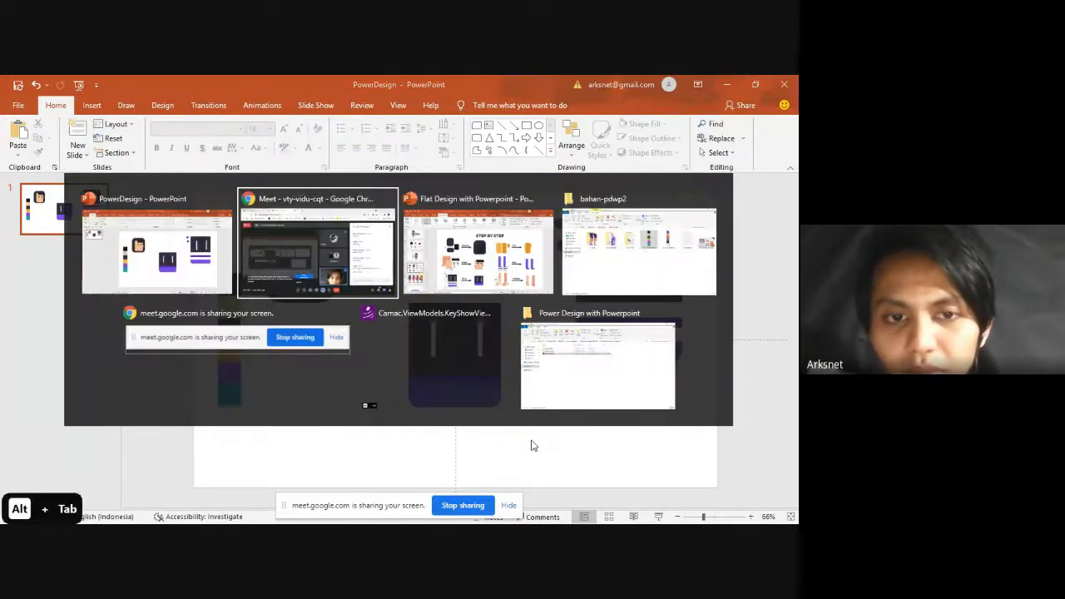
pyautogui.hotkey('alt', 'Tab')
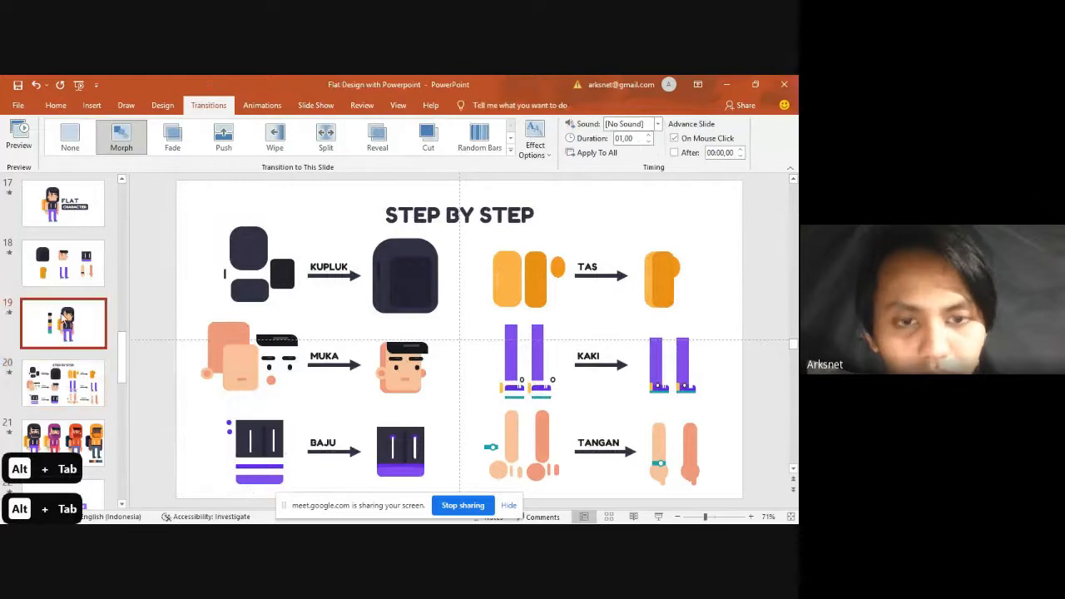
pyautogui.click(68, 396)
pyautogui.hotkey('alt', 'Tab')
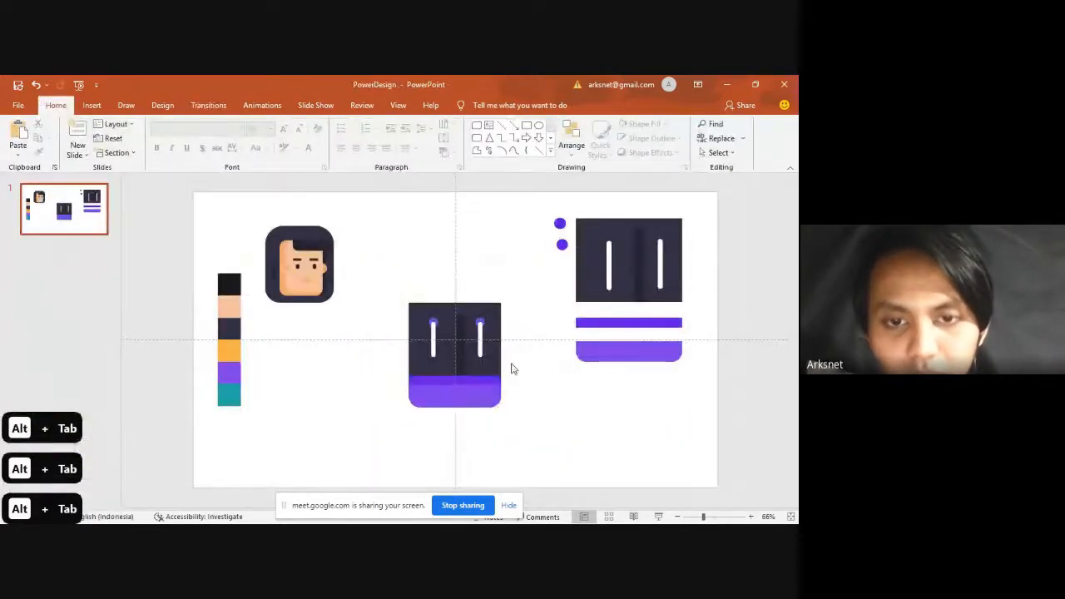
pyautogui.moveTo(535, 423); pyautogui.dragTo(361, 283)
pyautogui.hotkey('ctrl', 'g')
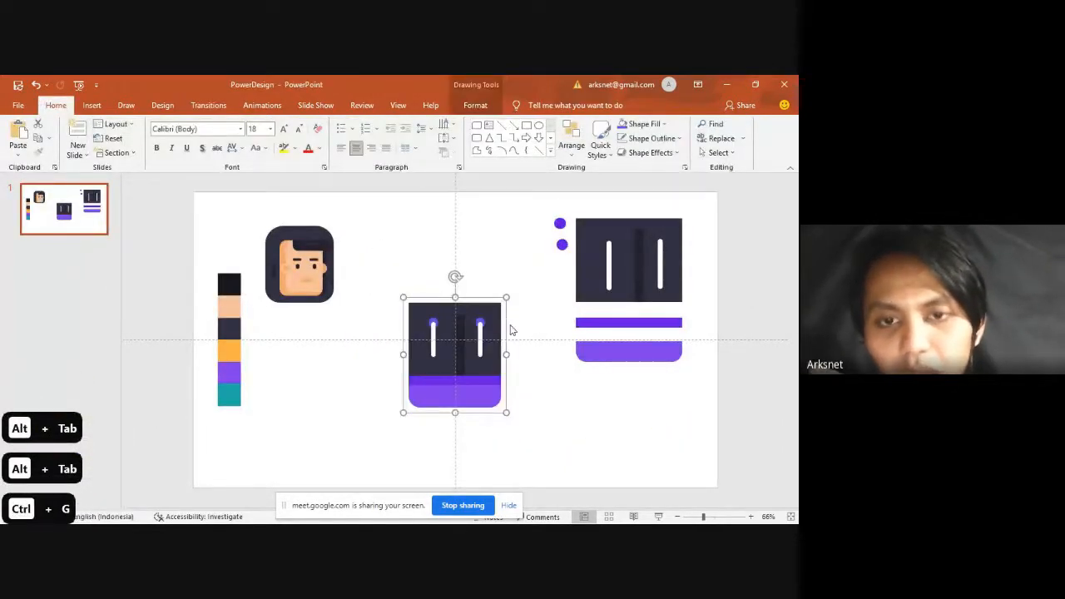
# Scale the shirt group down to slightly narrower than the hood and place it centred directly beneath the head.
pyautogui.moveTo(504, 408); pyautogui.dragTo(310, 339)
pyautogui.scroll(5, 333, 332)
pyautogui.moveTo(454, 280); pyautogui.dragTo(453, 276)
pyautogui.click(571, 283)
pyautogui.scroll(-5, 518, 308)
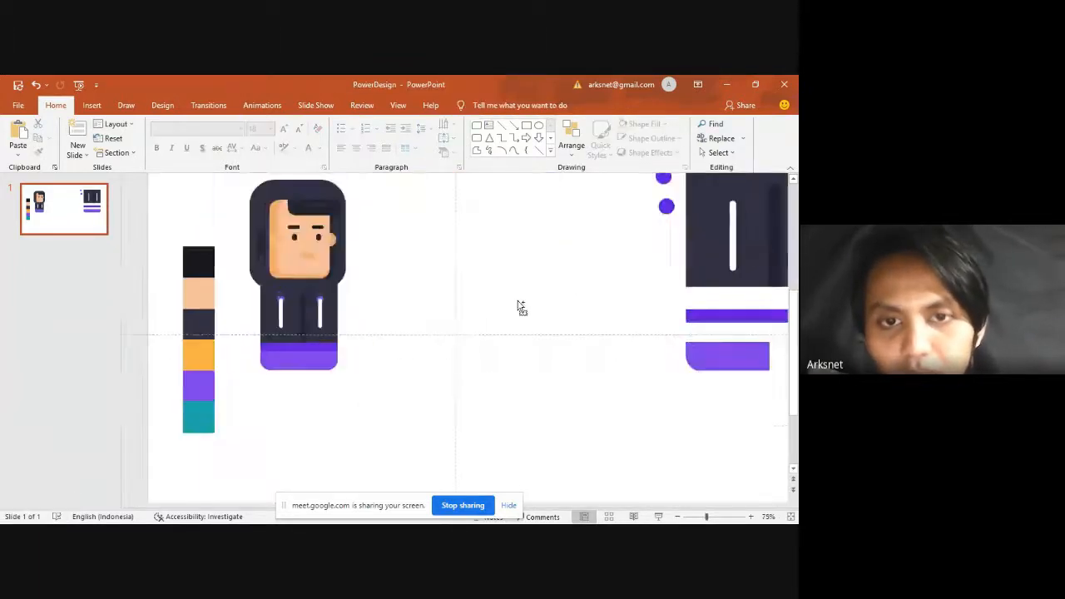
# Select the hood and face groups together and reduce their height slightly from above, keeping the chin at the shirt.
pyautogui.click(298, 324)
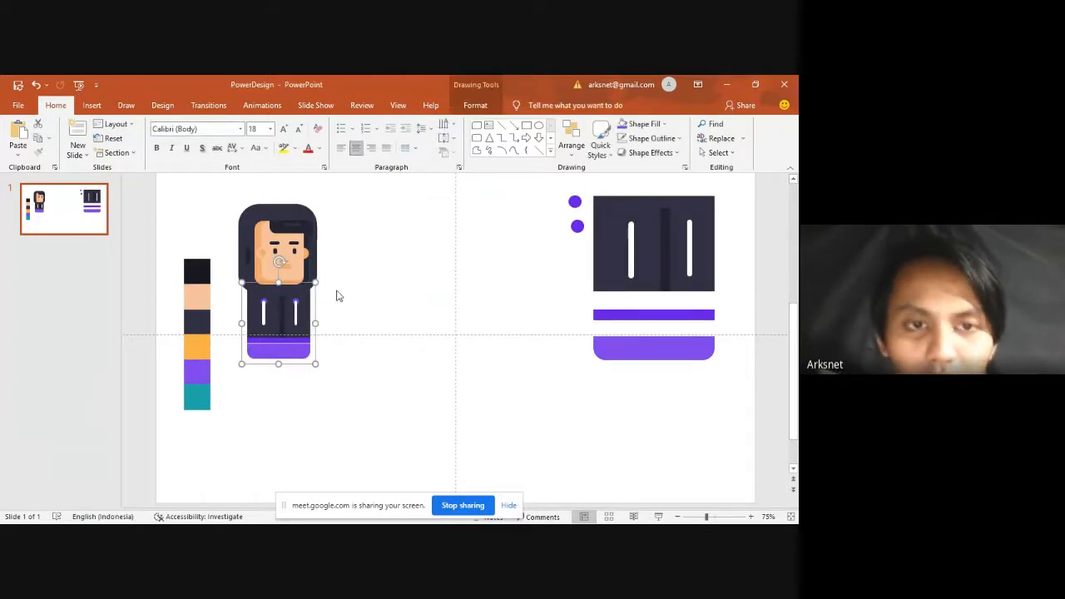
pyautogui.click(279, 250)
pyautogui.scroll(5, 279, 250)
pyautogui.moveTo(516, 217); pyautogui.dragTo(267, 428)
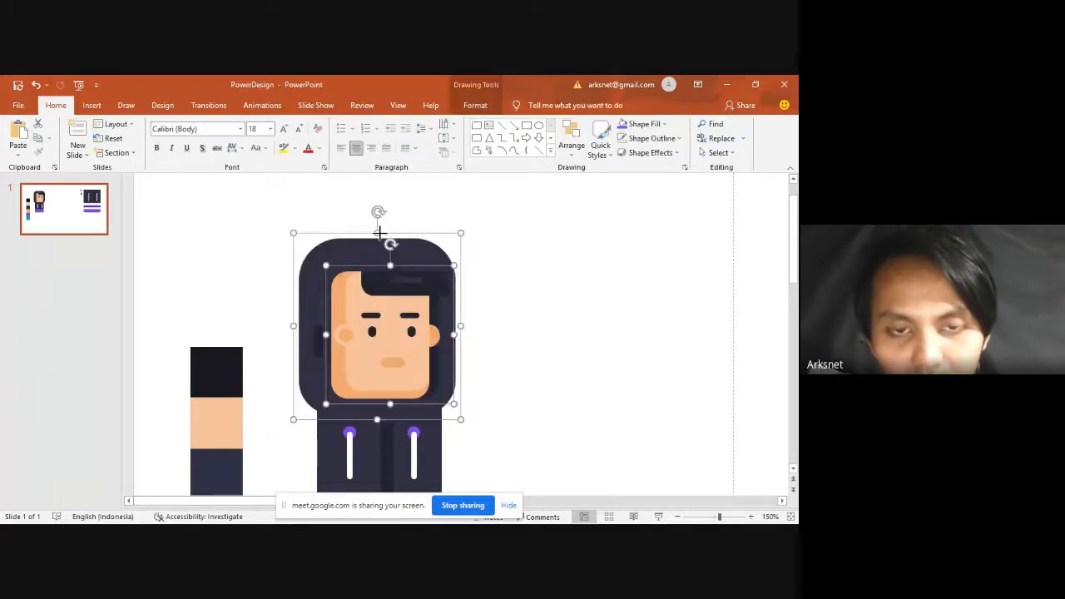
pyautogui.moveTo(379, 233); pyautogui.dragTo(380, 246)
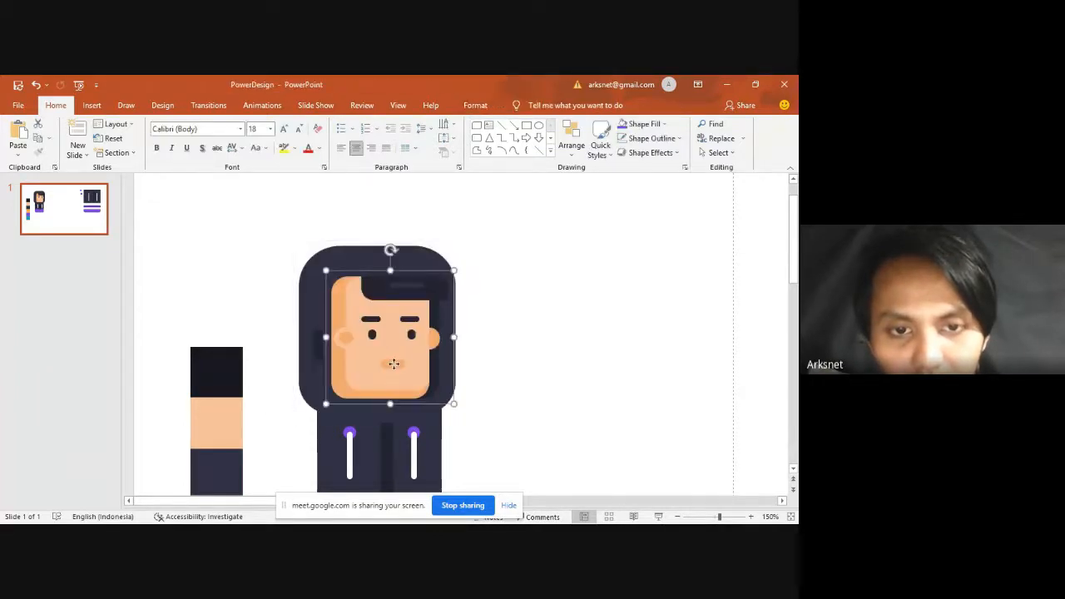
# Enlarge both eyes of the character together slightly.
pyautogui.scroll(5, 390, 352)
pyautogui.click(408, 327)
pyautogui.keyDown('shift'); pyautogui.click(503, 327); pyautogui.keyUp('shift')
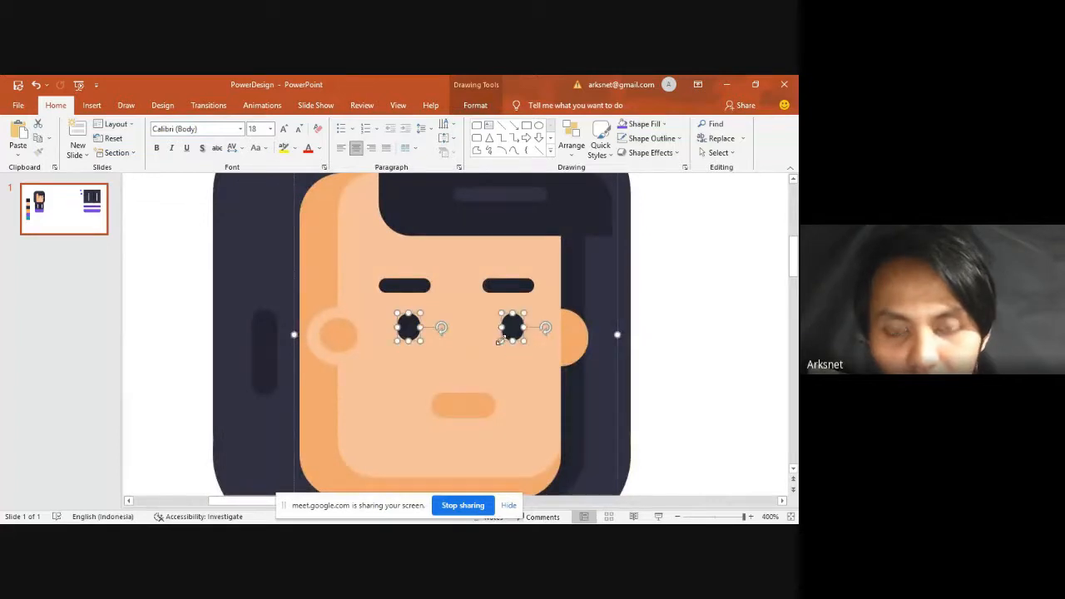
pyautogui.moveTo(501, 340)
pyautogui.mouseDown()
pyautogui.moveTo(491, 350)
pyautogui.moveTo(518, 336)
pyautogui.mouseUp()
pyautogui.click(663, 366)
pyautogui.scroll(-10, 663, 366)
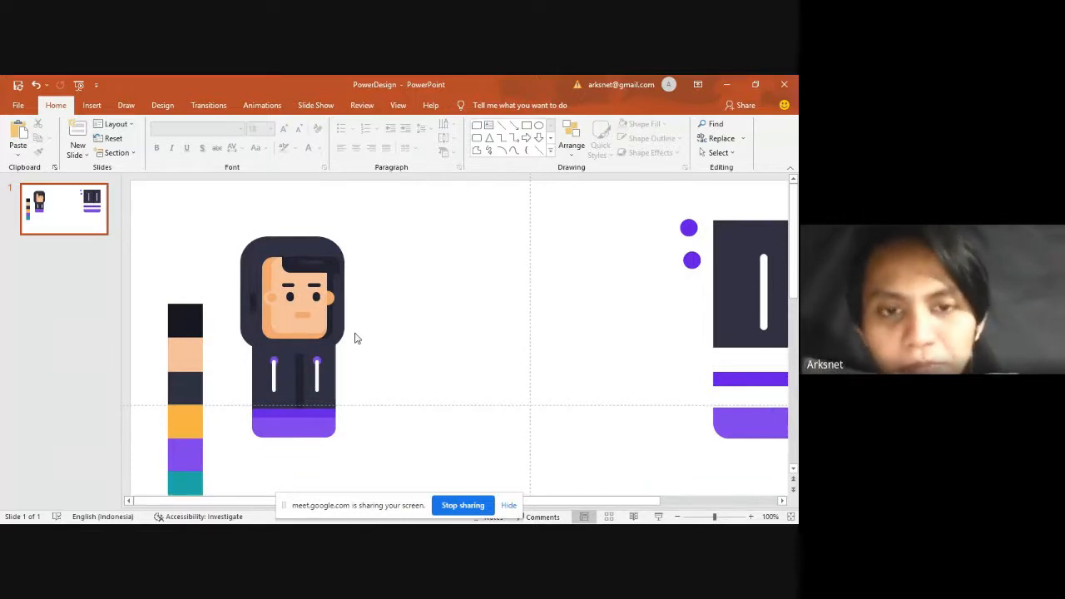
# Delete the group of reference shirt parts from the slide.
pyautogui.scroll(-3, 354, 337)
pyautogui.click(680, 244)
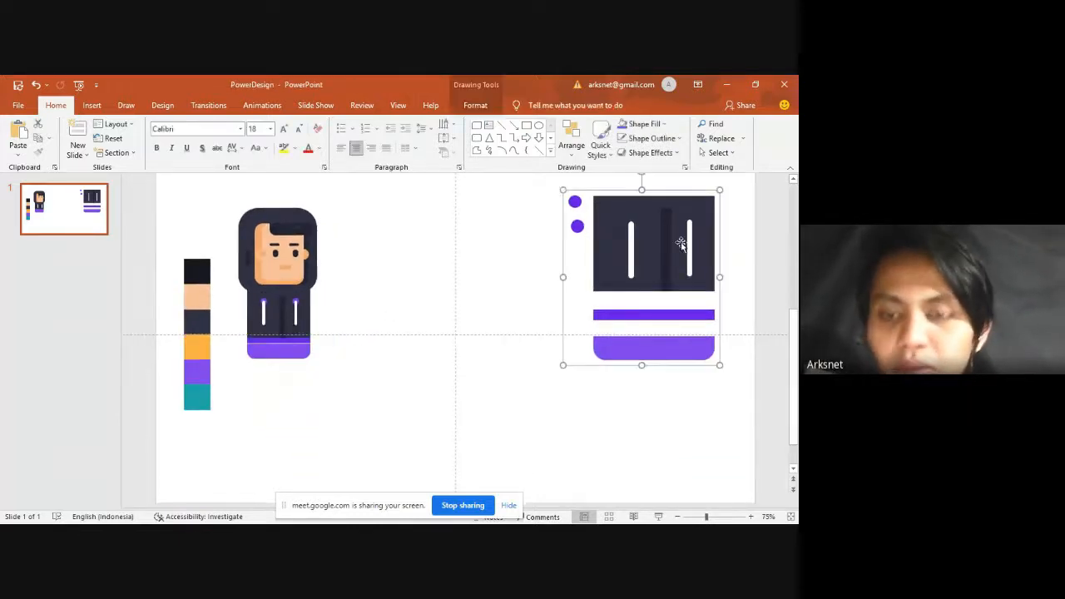
pyautogui.press('Delete')
pyautogui.click(298, 348)
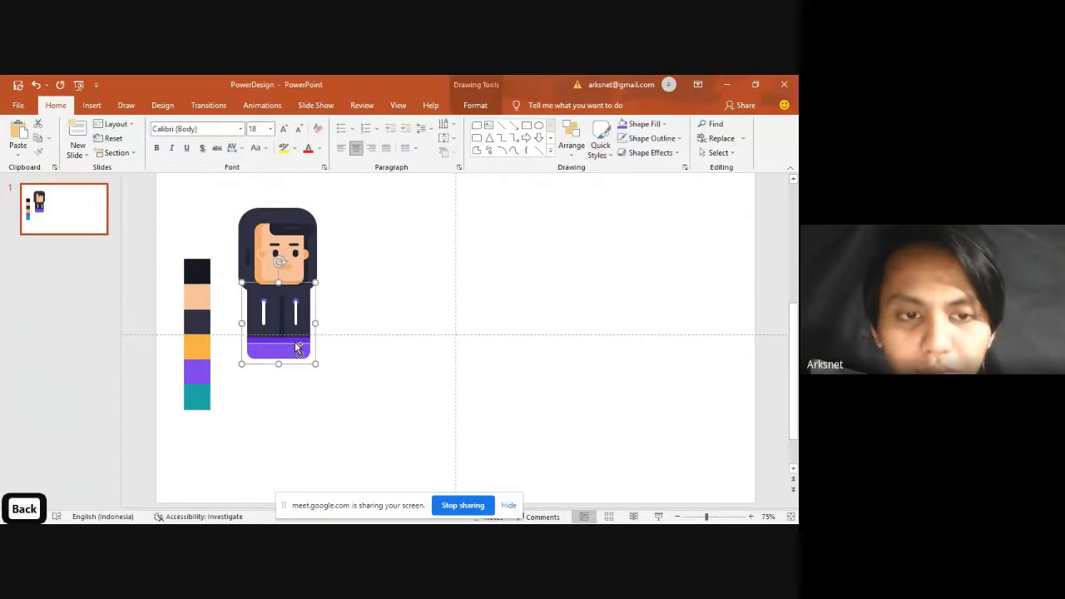
pyautogui.scroll(10, 297, 348)
pyautogui.scroll(-10, 355, 331)
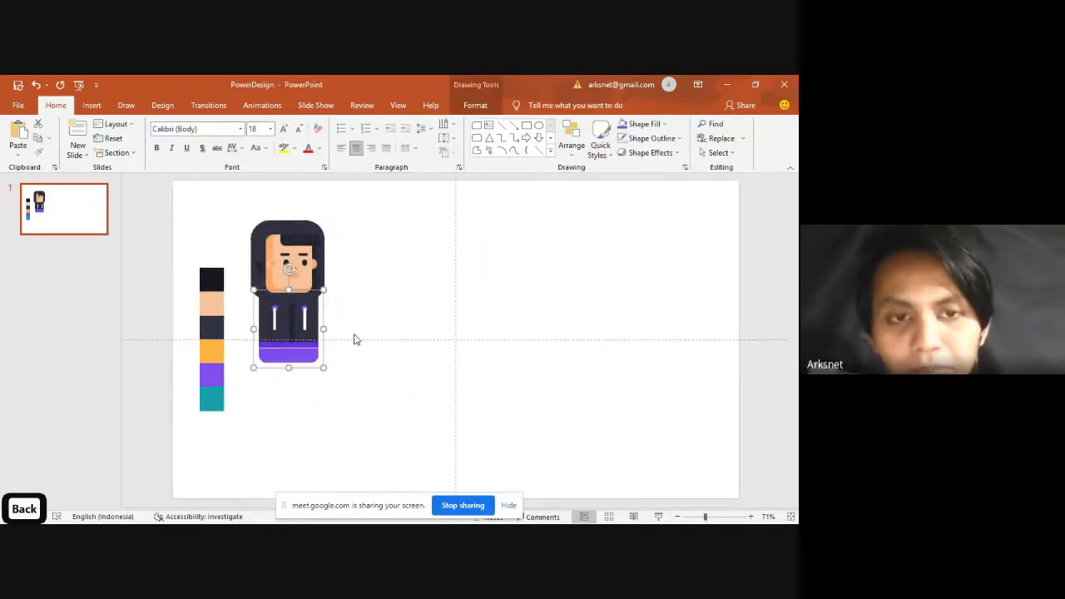
# Switch to the Flat Design with Powerpoint deck and group the three separate orange bag parts beside TAS.
pyautogui.hotkey('alt', 'Tab')
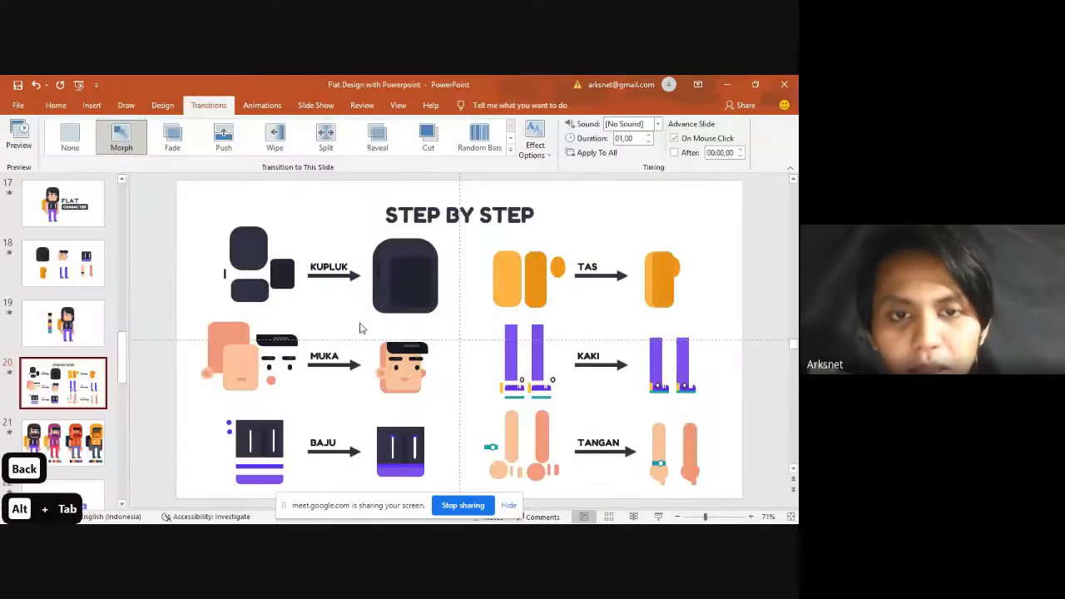
pyautogui.click(521, 283)
pyautogui.click(561, 243)
pyautogui.click(648, 276)
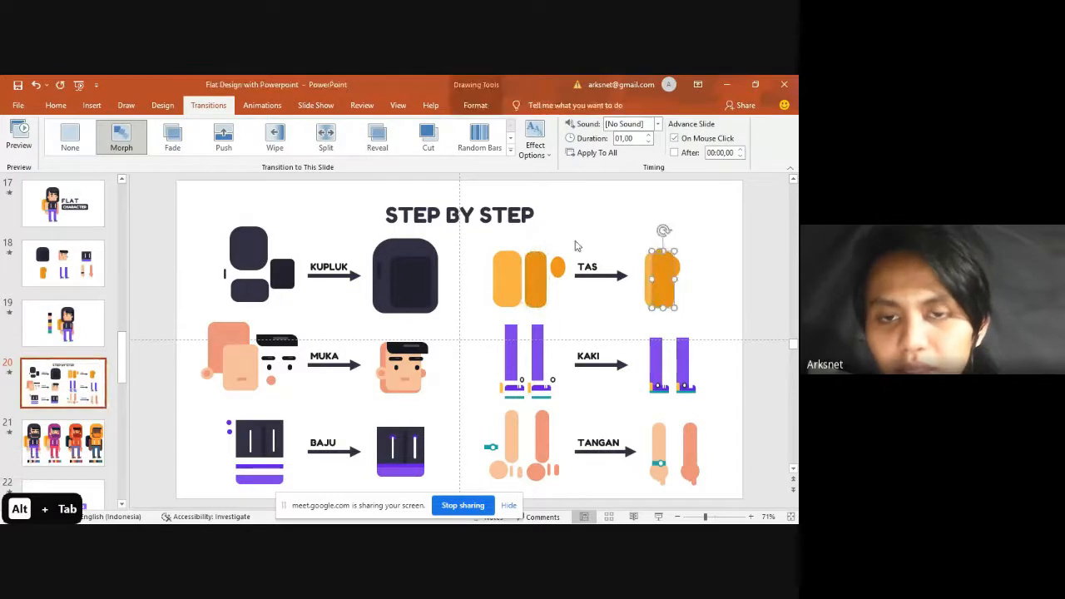
pyautogui.moveTo(577, 245); pyautogui.dragTo(449, 320)
pyautogui.hotkey('ctrl', 'g')
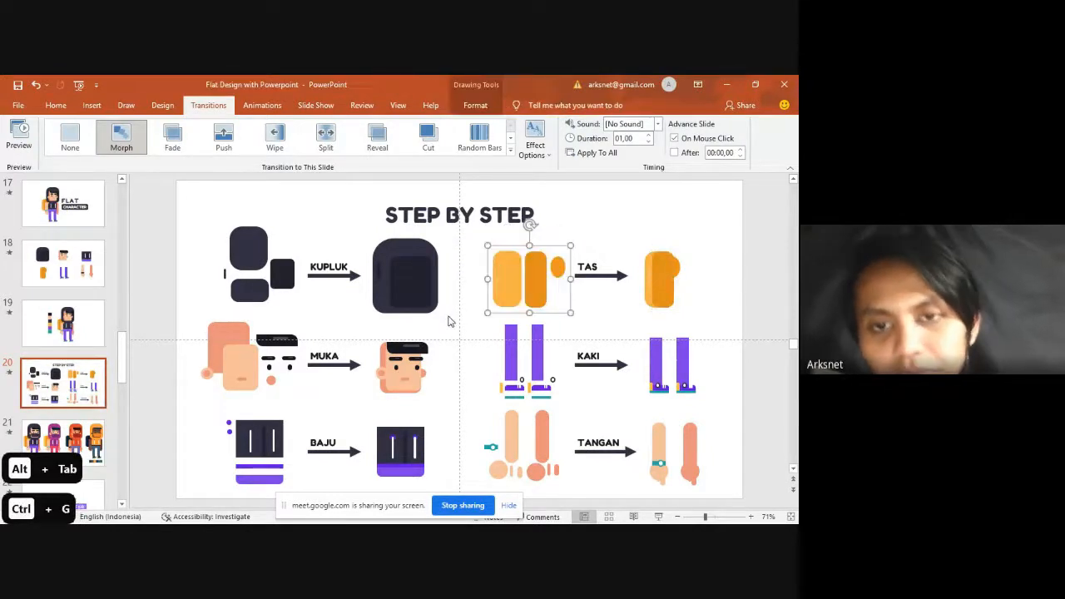
# Copy the grouped bag parts into the PowerDesign slide, enlarge them and place them in the slide's upper-right corner.
pyautogui.hotkey('ctrl', 'c')
pyautogui.hotkey('alt', 'Tab')
pyautogui.hotkey('ctrl', 'v')
pyautogui.moveTo(517, 291); pyautogui.dragTo(513, 331)
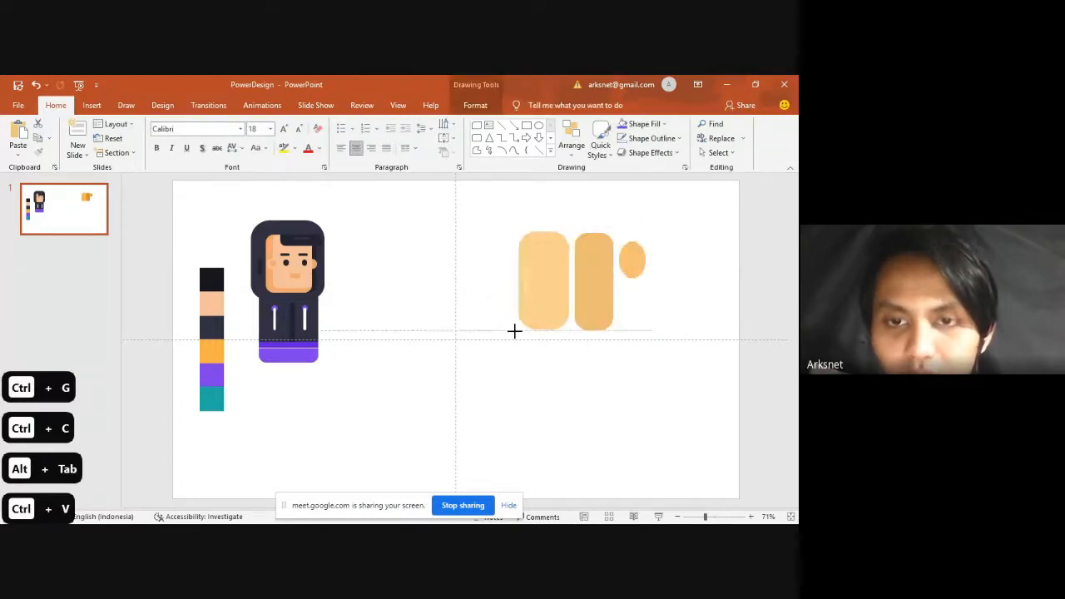
pyautogui.moveTo(560, 298); pyautogui.dragTo(628, 264)
pyautogui.click(511, 275)
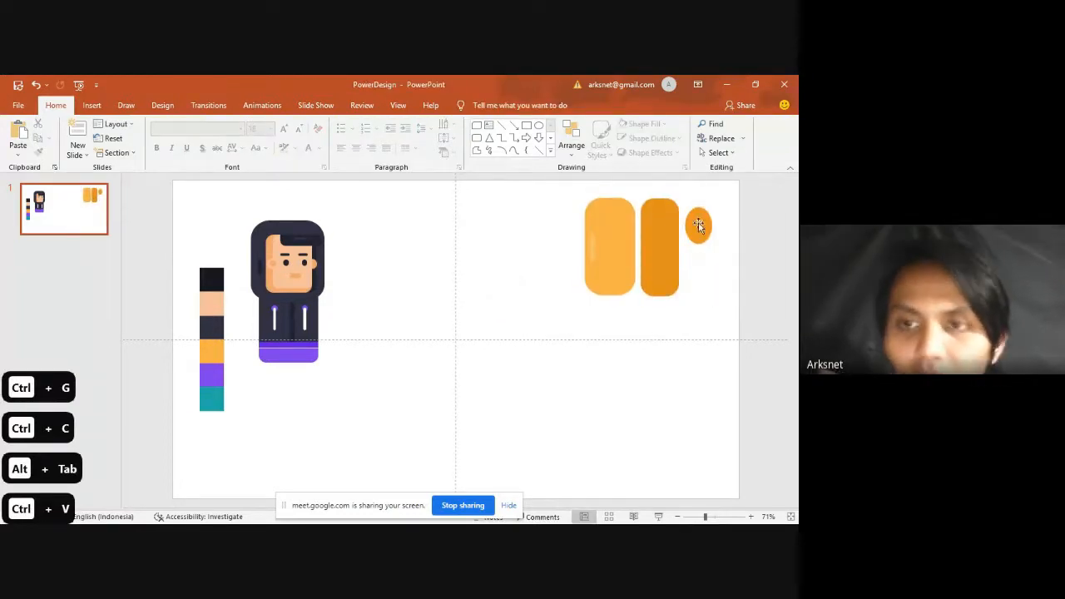
# Draw a rounded rectangle about 7.5 cm high and 4.8 cm wide beside the character and round its corners to the maximum.
pyautogui.click(550, 149)
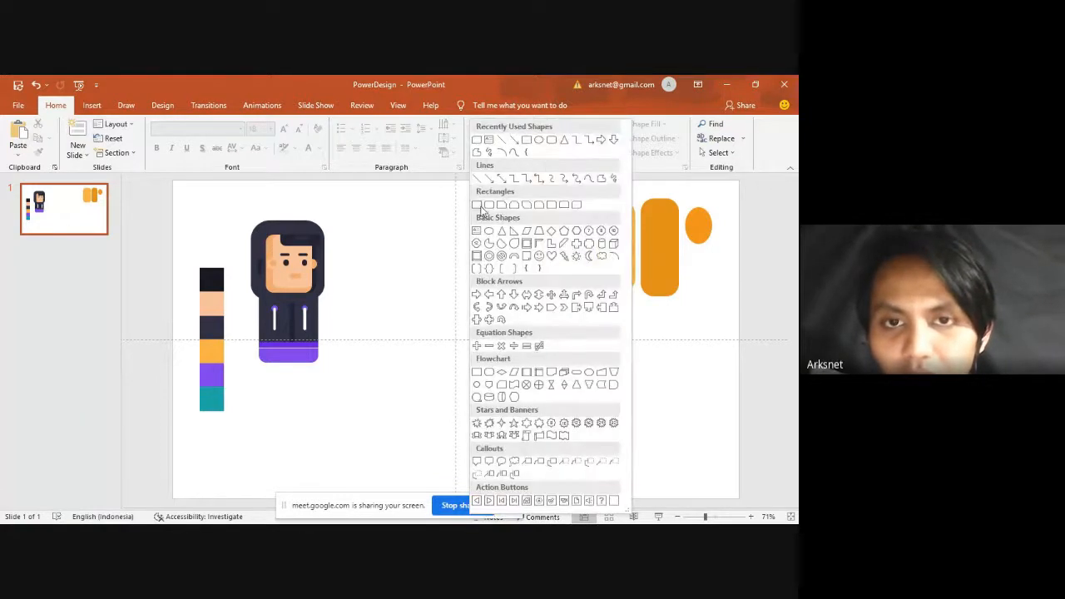
pyautogui.click(491, 209)
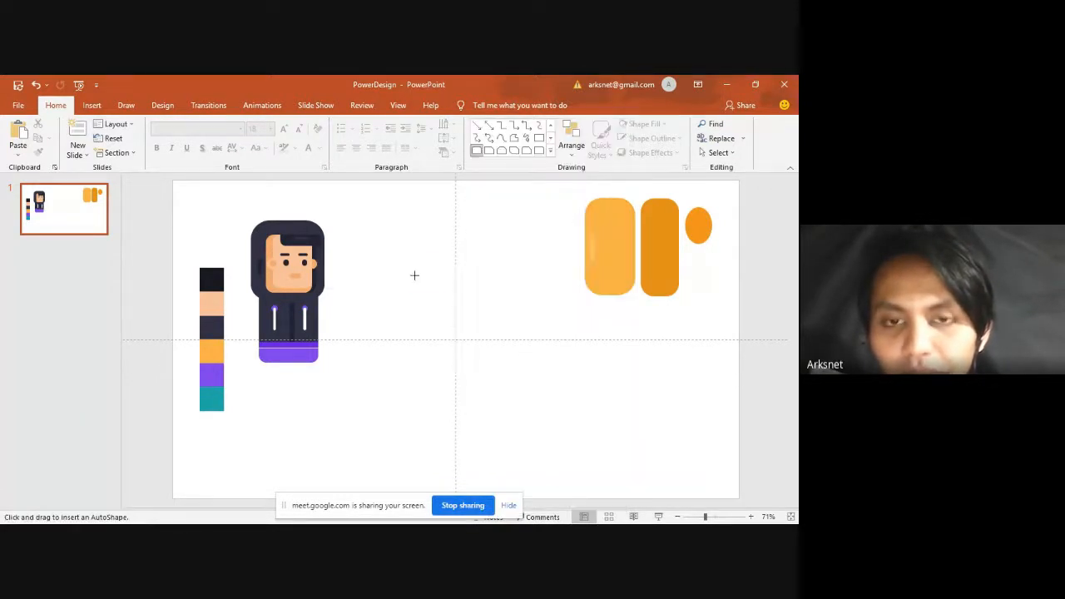
pyautogui.moveTo(409, 261)
pyautogui.mouseDown()
pyautogui.moveTo(473, 350)
pyautogui.moveTo(469, 383)
pyautogui.mouseUp()
pyautogui.moveTo(419, 262); pyautogui.dragTo(489, 321)
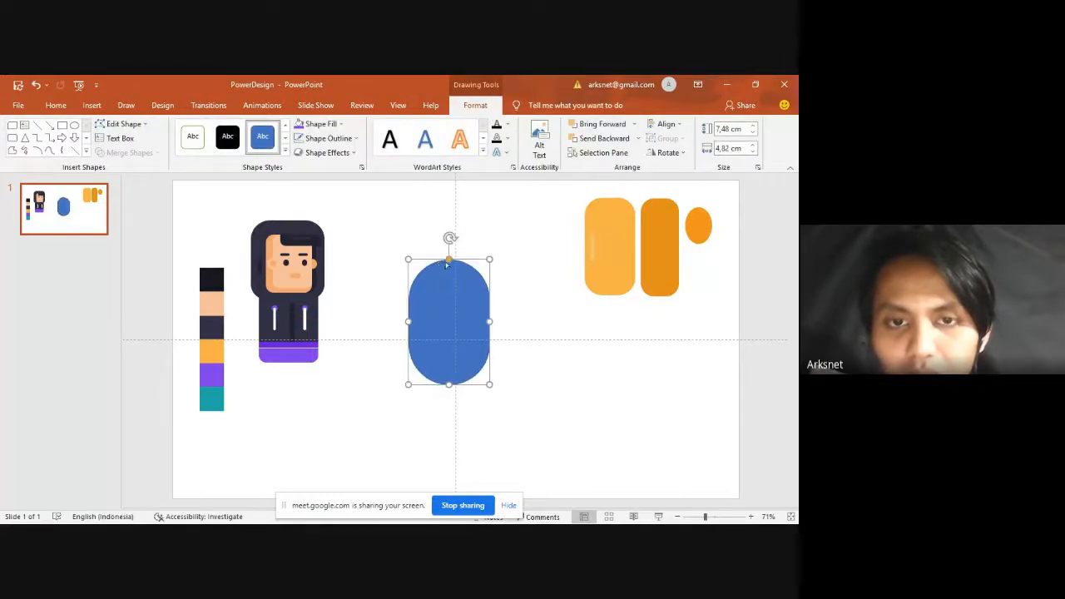
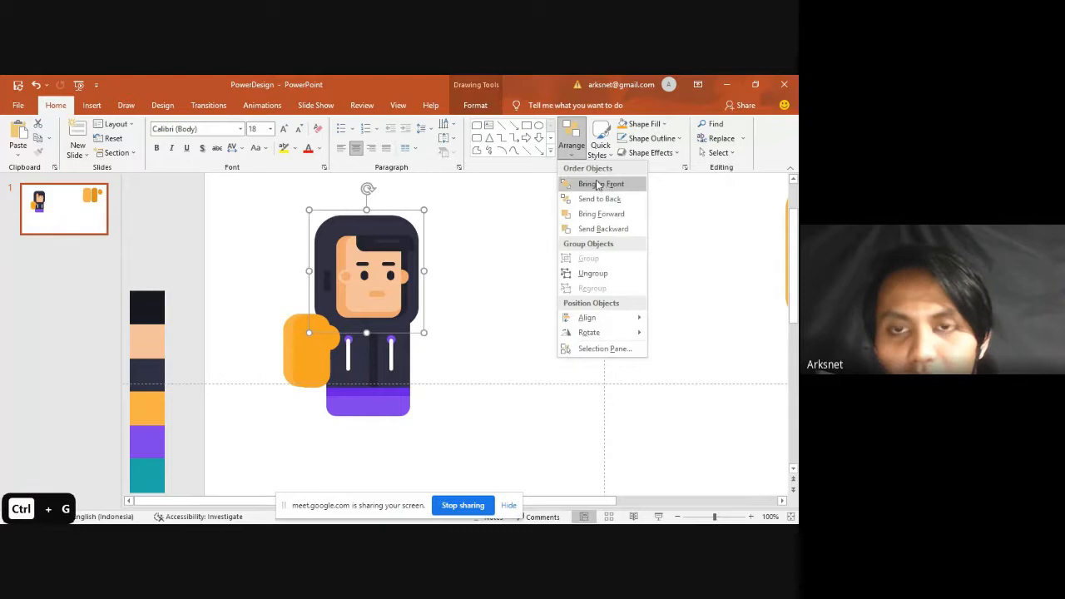
# Bring the character's head in front of the orange bag and narrow the bag slightly from its outer side.
pyautogui.click(597, 184)
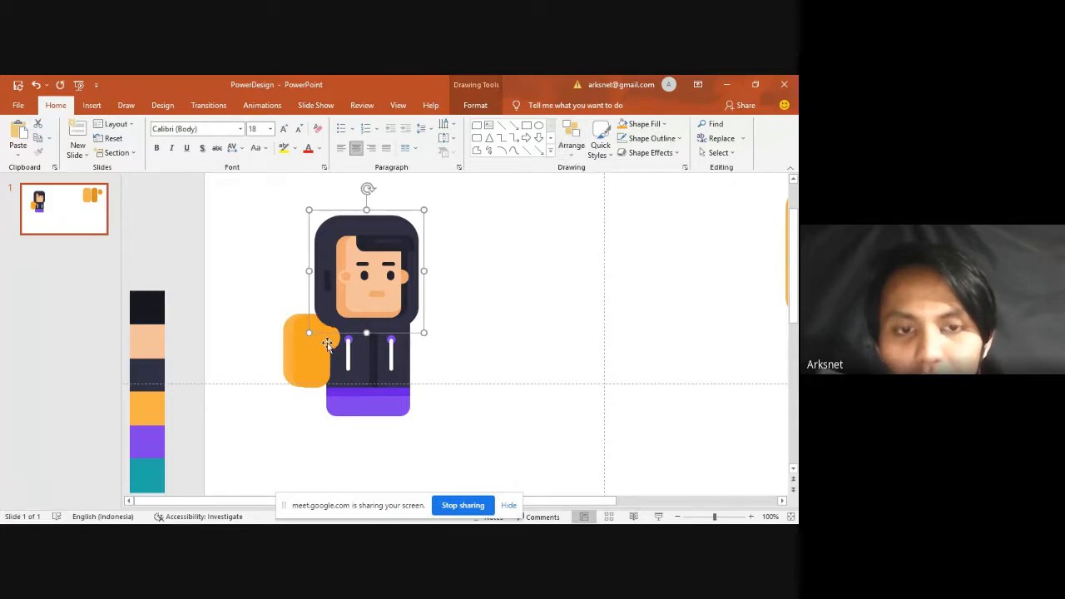
pyautogui.scroll(5, 327, 344)
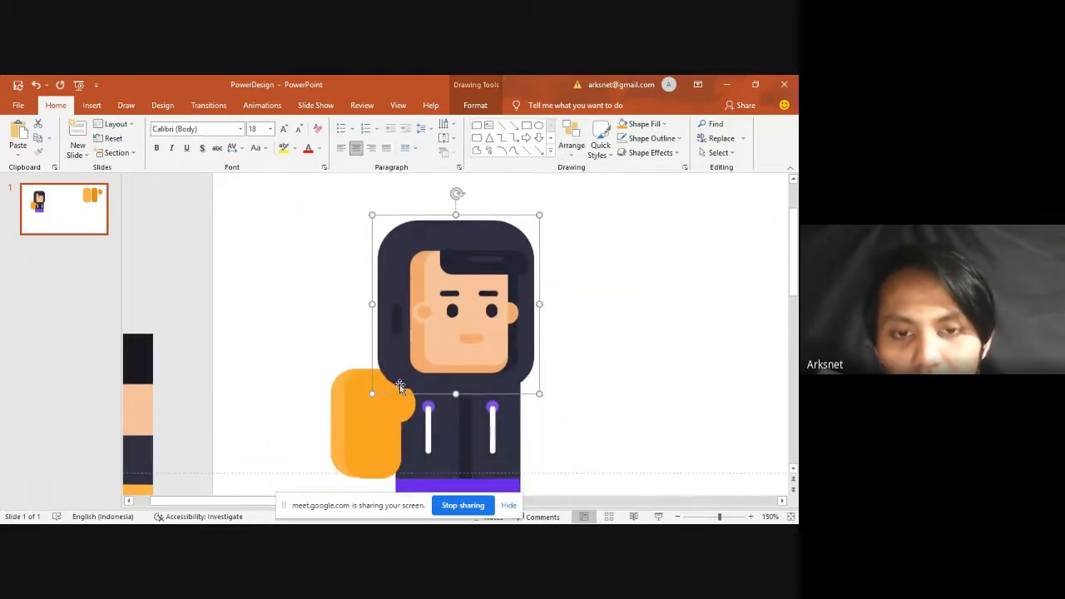
pyautogui.scroll(-1, 400, 386)
pyautogui.moveTo(383, 367); pyautogui.dragTo(484, 238)
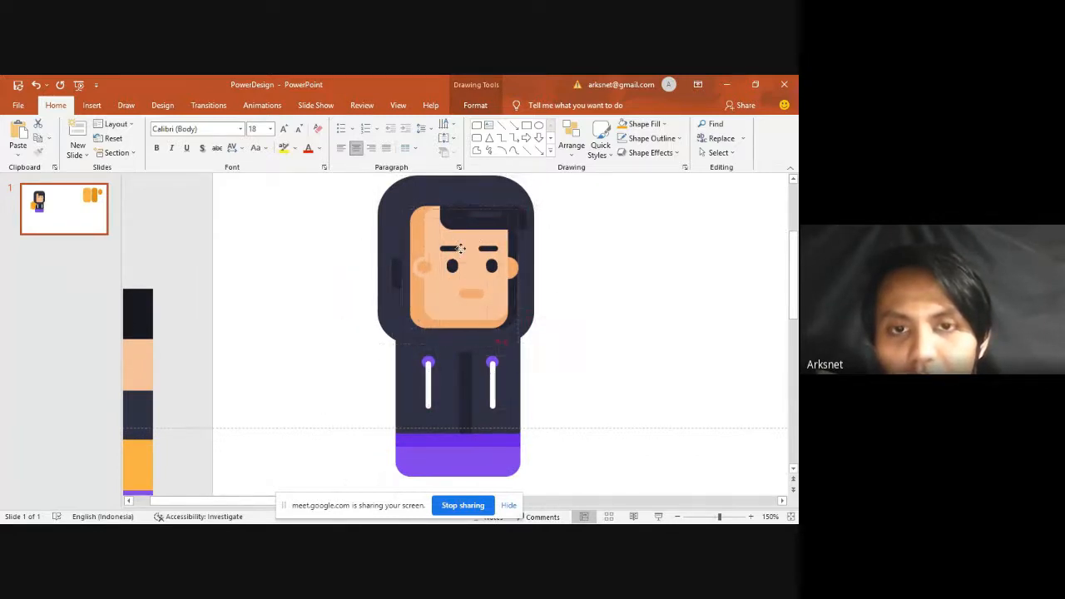
pyautogui.hotkey('ctrl', 'z')
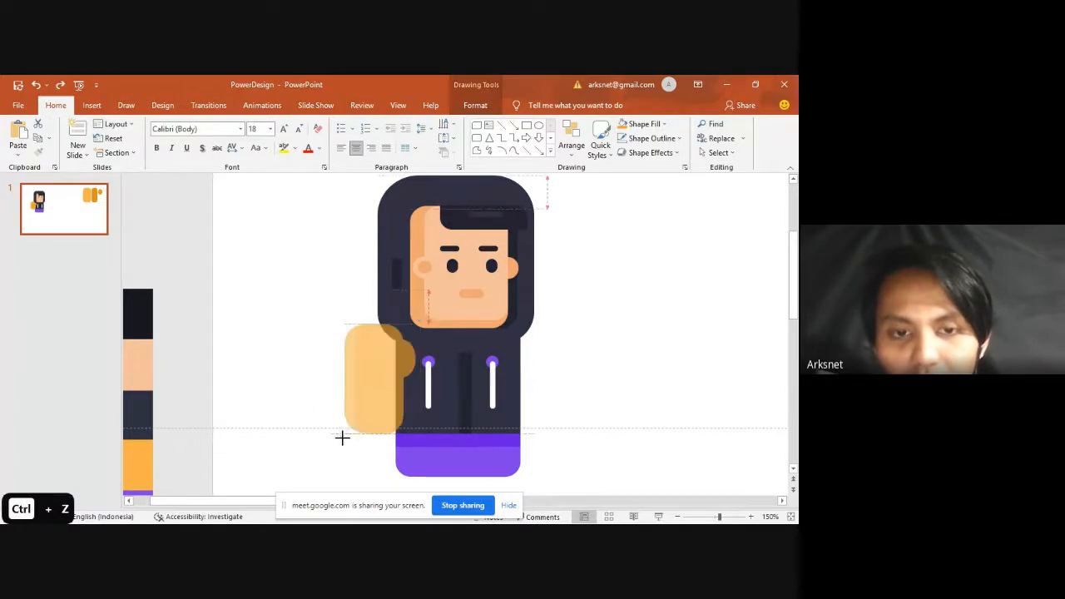
pyautogui.scroll(-5, 387, 404)
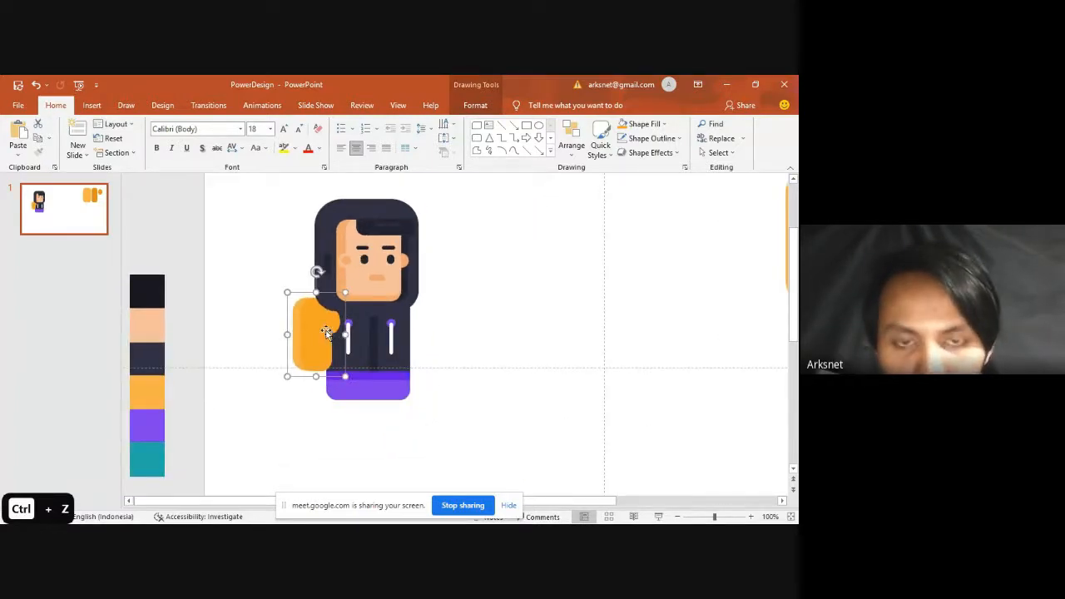
pyautogui.click(458, 328)
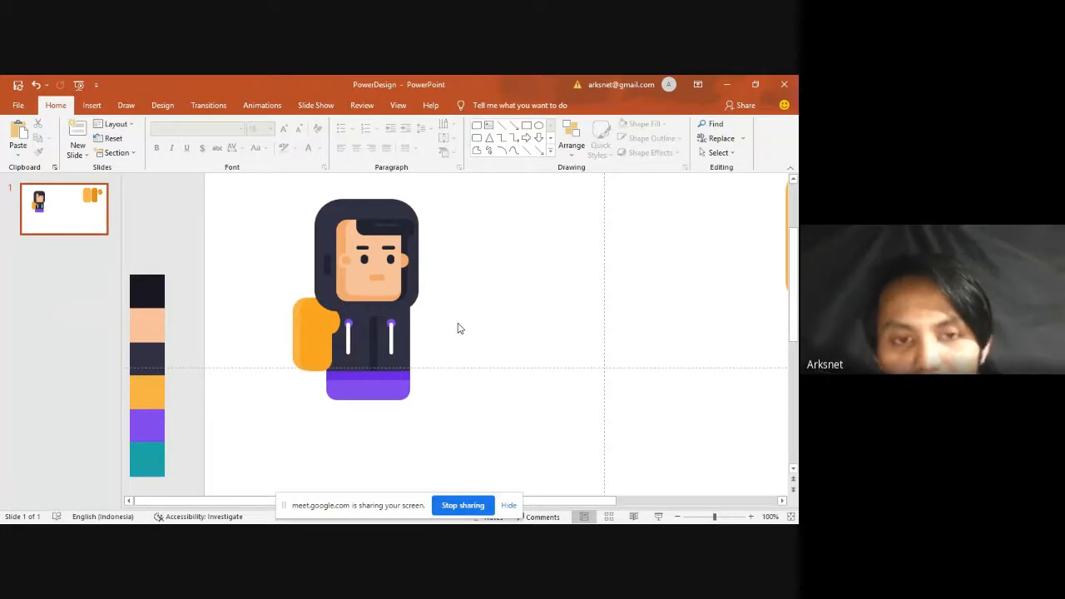
# Switch to the Flat Design with Powerpoint deck and open slide 20, STEP BY STEP.
pyautogui.hotkey('alt', 'Tab')
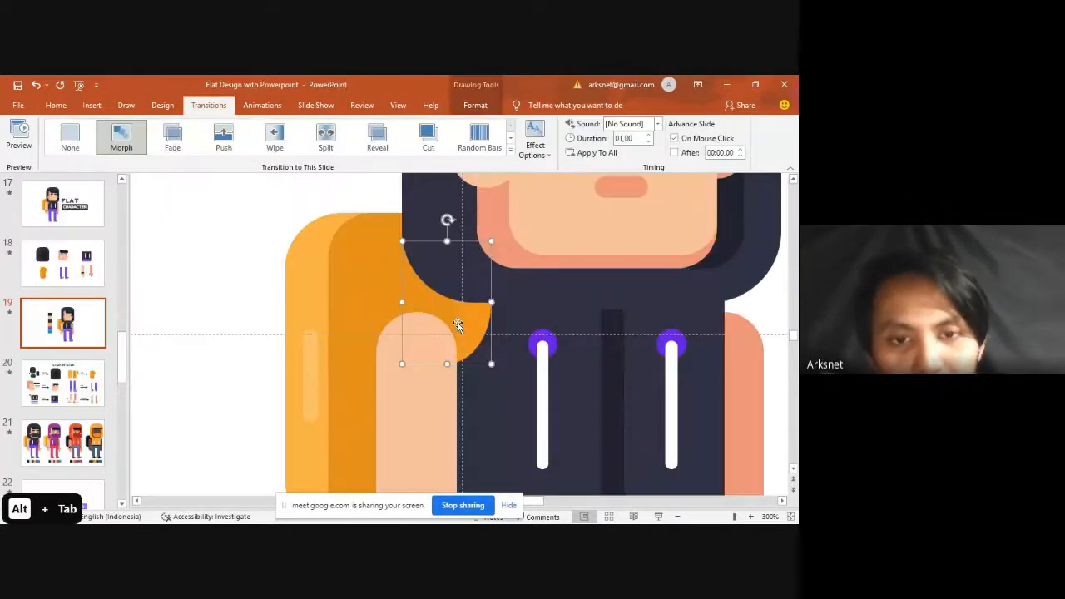
pyautogui.hotkey('alt', 'Tab')
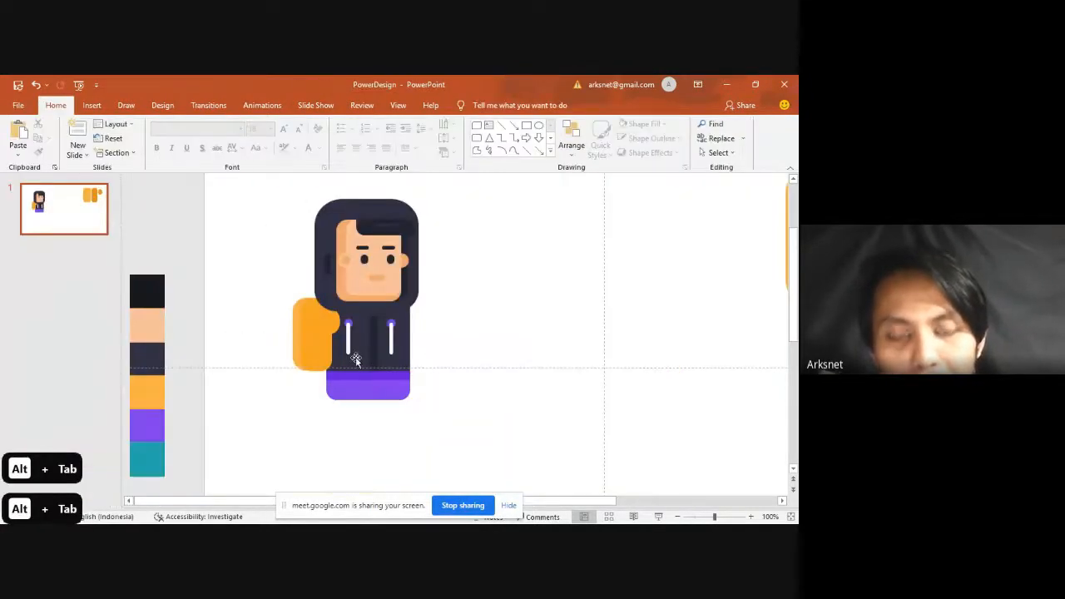
pyautogui.hotkey('alt', 'Tab')
pyautogui.hotkey('alt', 'Tab')
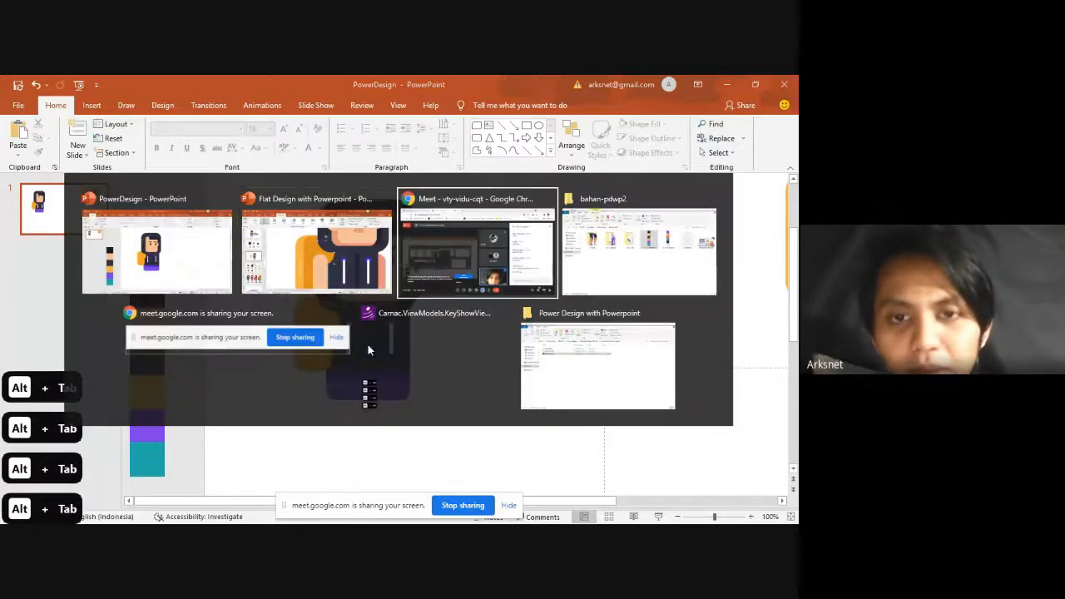
pyautogui.click(333, 258)
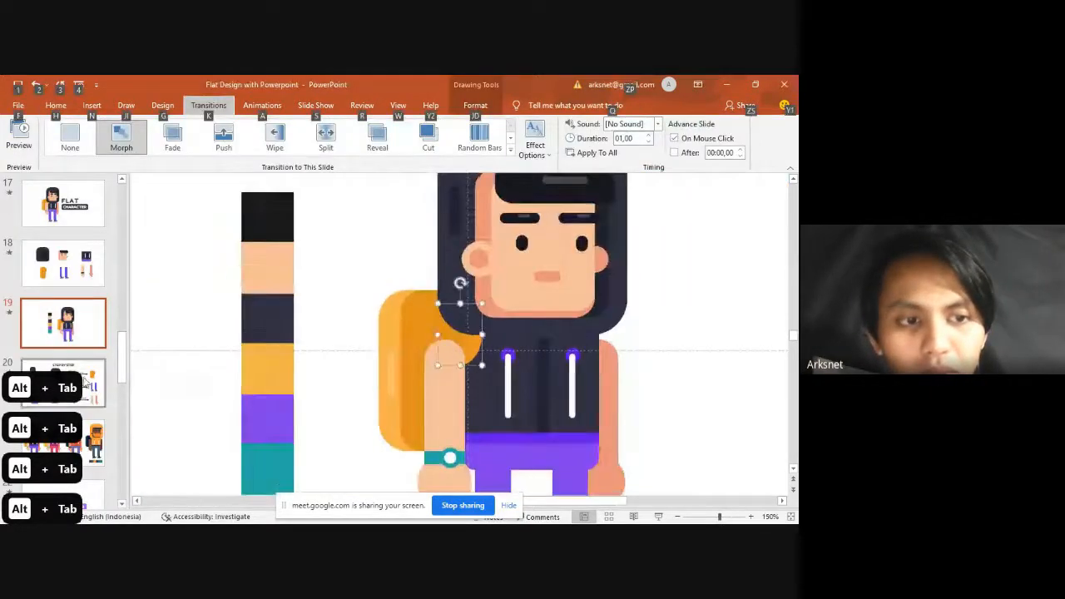
pyautogui.click(87, 381)
pyautogui.scroll(-5, 589, 304)
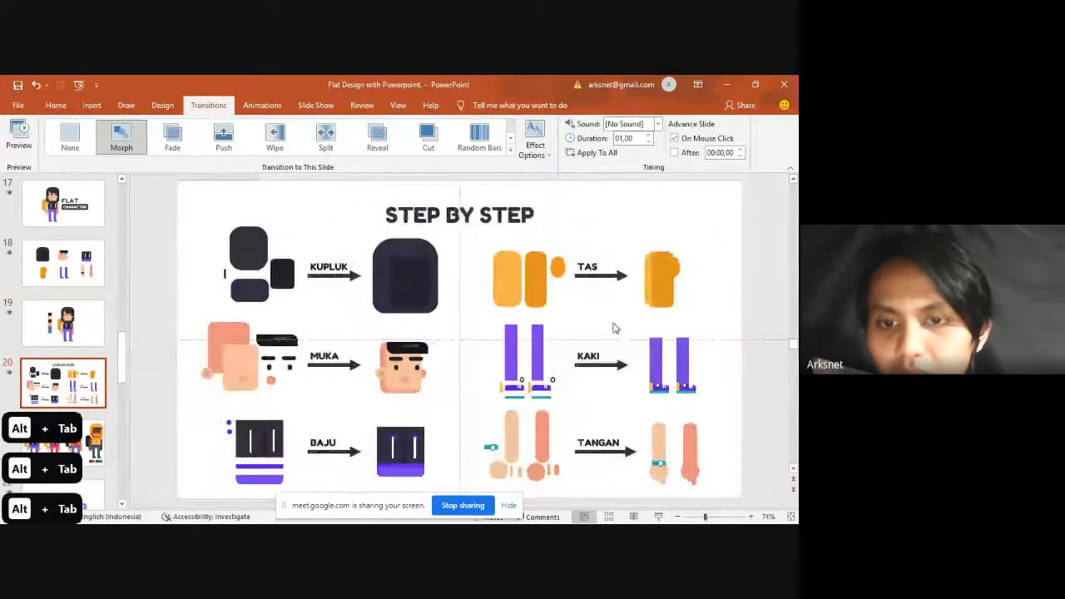
# Group the separate arm and wristband parts beside TANGAN and copy the group into the PowerDesign slide.
pyautogui.click(549, 436)
pyautogui.moveTo(563, 398); pyautogui.dragTo(481, 497)
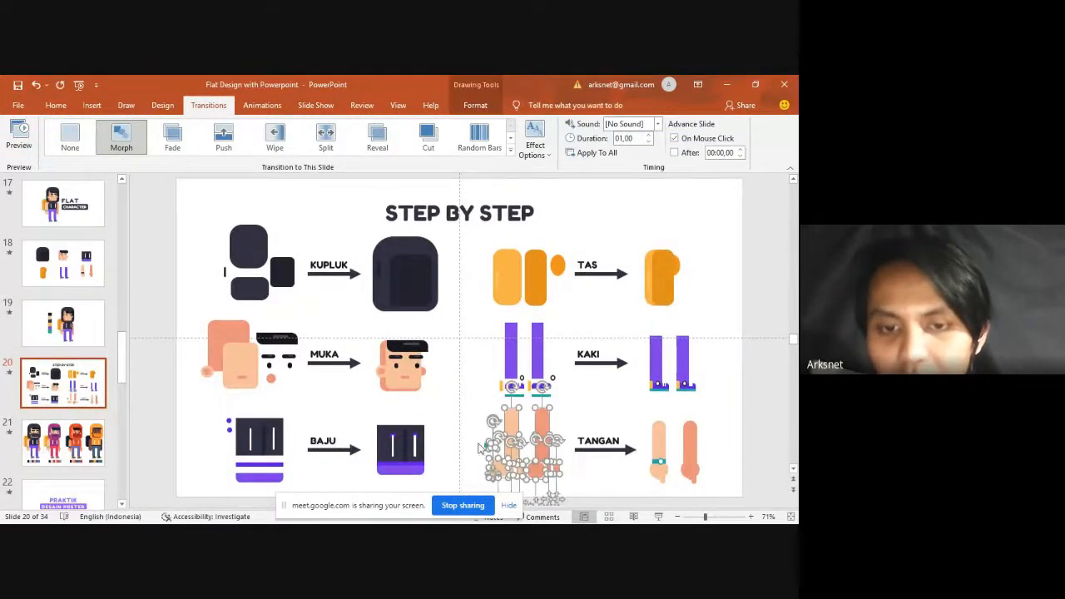
pyautogui.moveTo(464, 403); pyautogui.dragTo(568, 496)
pyautogui.hotkey('ctrl', 'g')
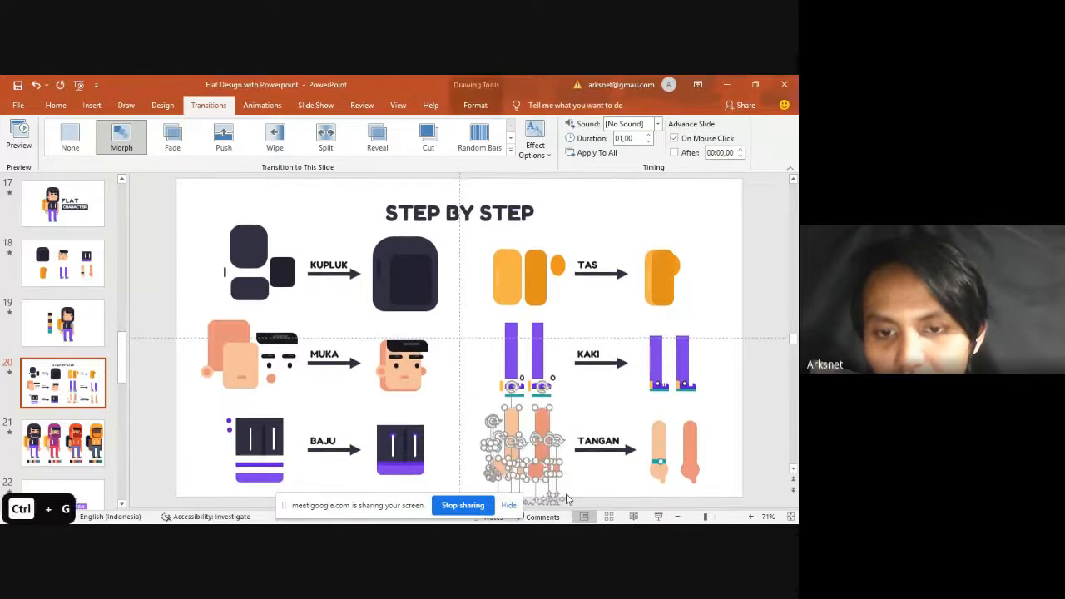
pyautogui.hotkey('ctrl', 'c')
pyautogui.hotkey('alt', 'Tab')
pyautogui.hotkey('ctrl', 'v')
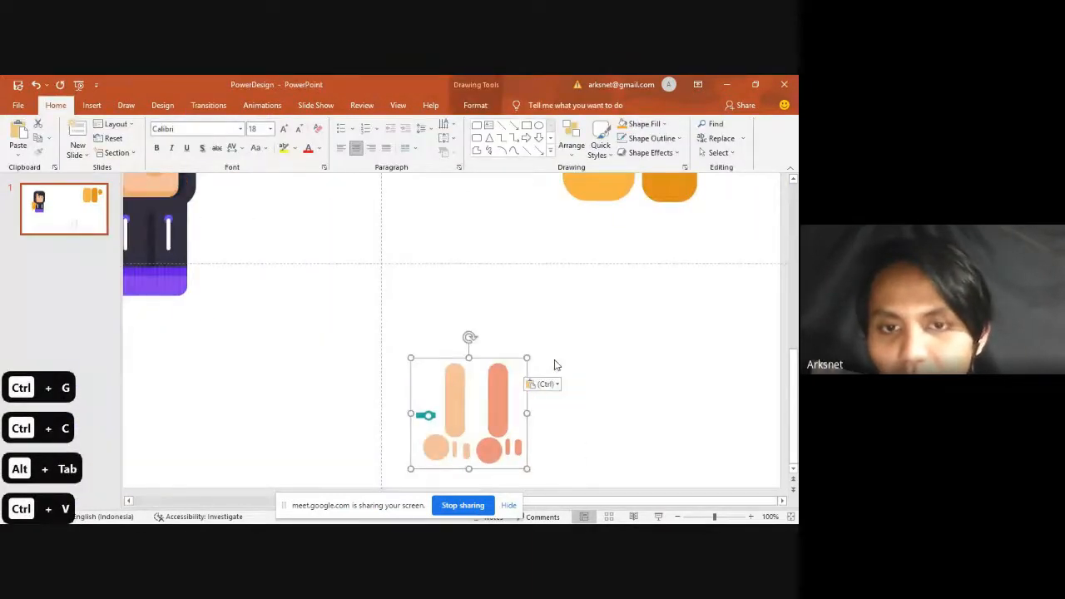
# Delete the group of reference bag parts from the slide and select the pasted group of arm parts.
pyautogui.scroll(-3, 554, 361)
pyautogui.click(630, 255)
pyautogui.press('BackSpace')
pyautogui.click(549, 427)
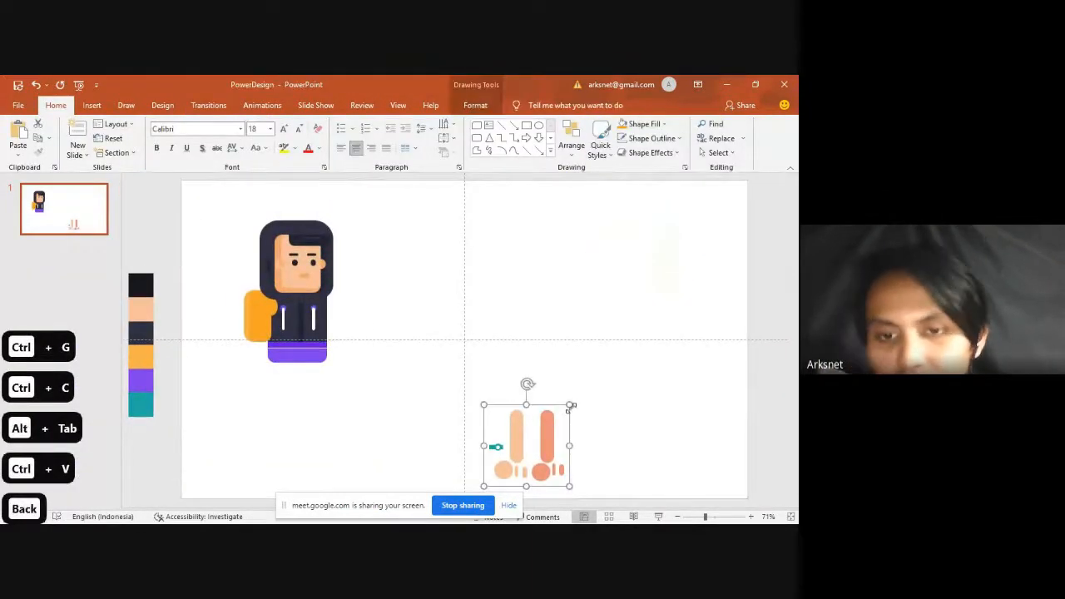
# Enlarge the pasted group of arm parts and move it to the upper right area of the slide.
pyautogui.moveTo(569, 404); pyautogui.dragTo(691, 285)
pyautogui.moveTo(637, 347); pyautogui.dragTo(691, 248)
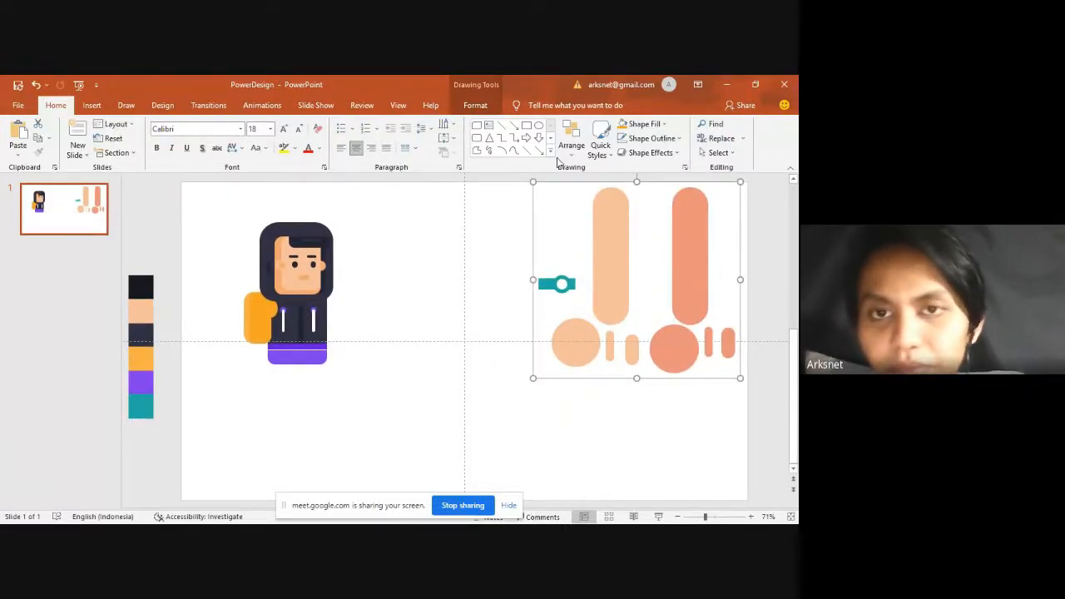
pyautogui.click(524, 185)
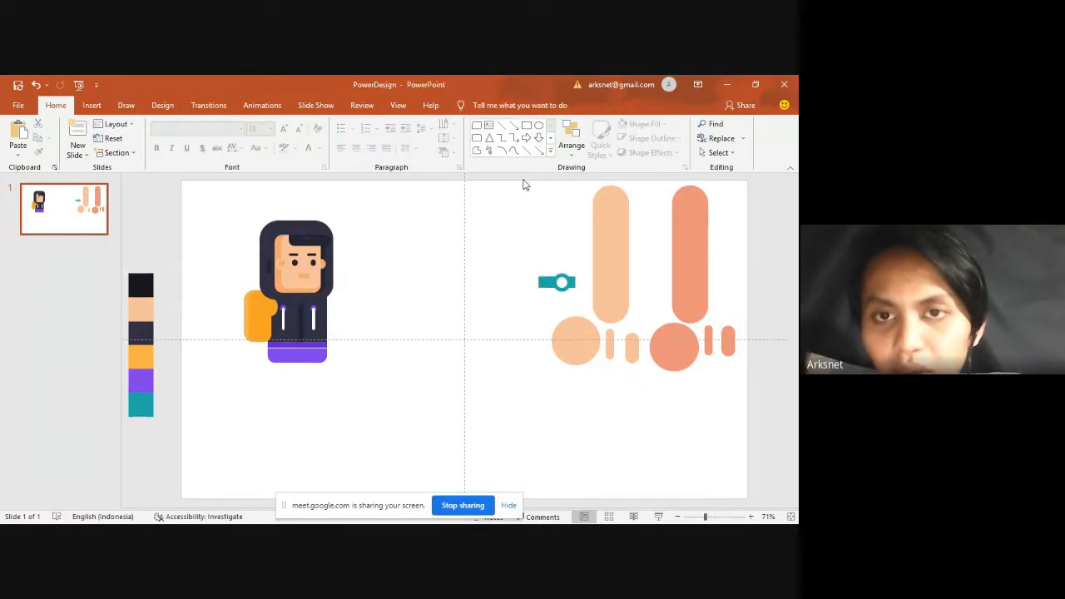
# Draw a vertical rounded rectangle with fully rounded ends, about 7.76 cm by 2.21 cm, between the character and the arm parts.
pyautogui.click(551, 153)
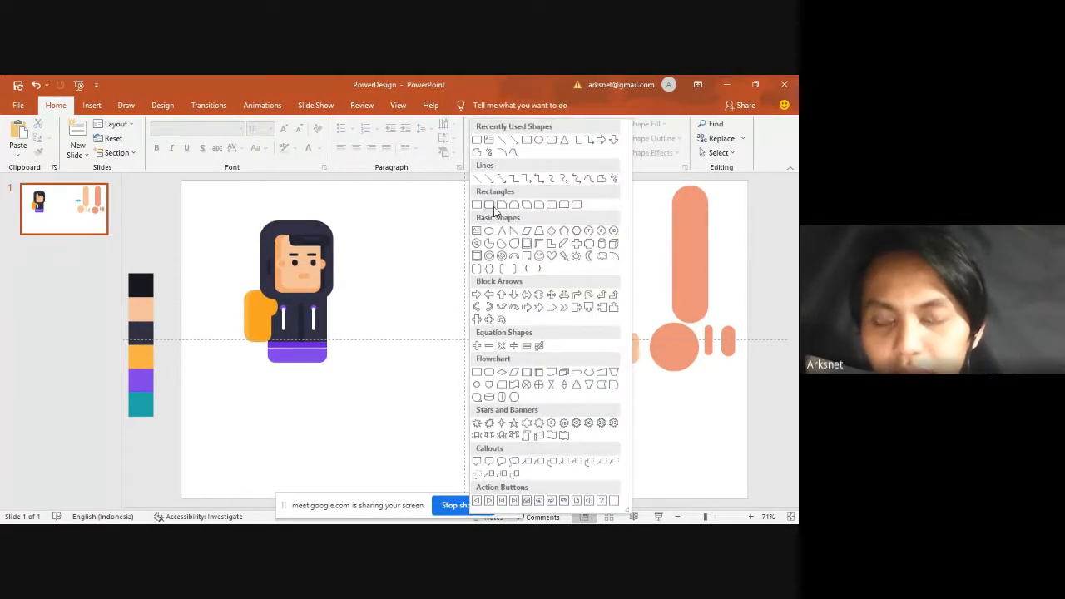
pyautogui.click(490, 205)
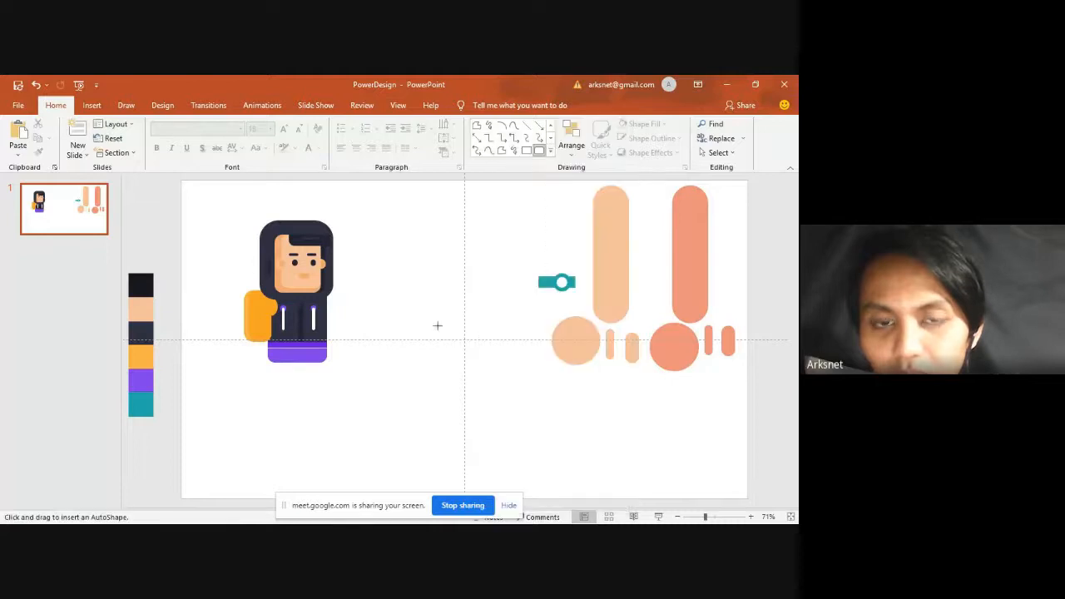
pyautogui.moveTo(417, 275); pyautogui.dragTo(458, 408)
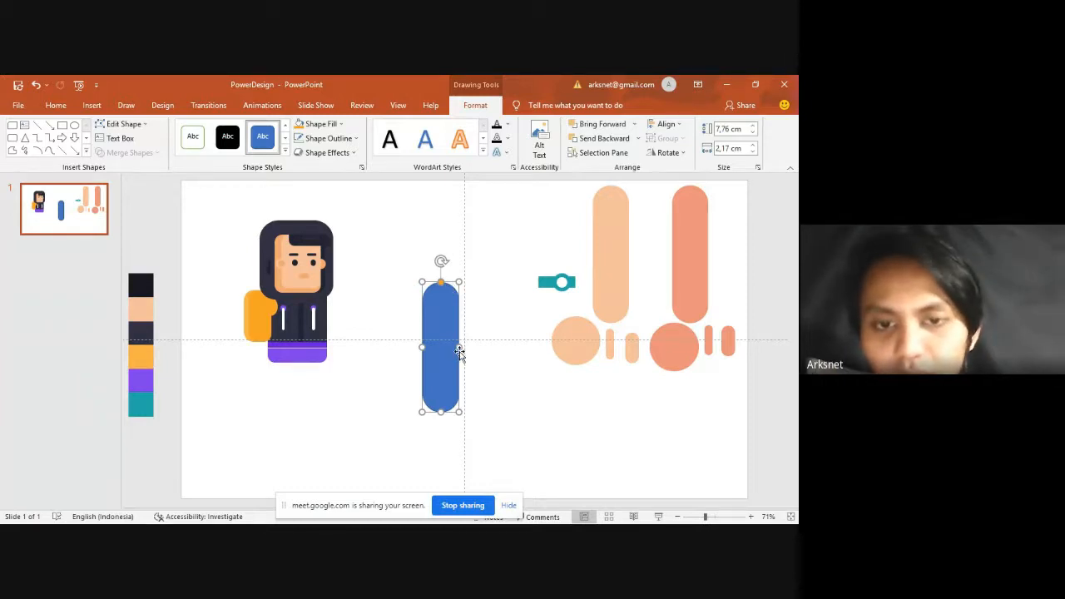
pyautogui.moveTo(458, 347); pyautogui.dragTo(460, 344)
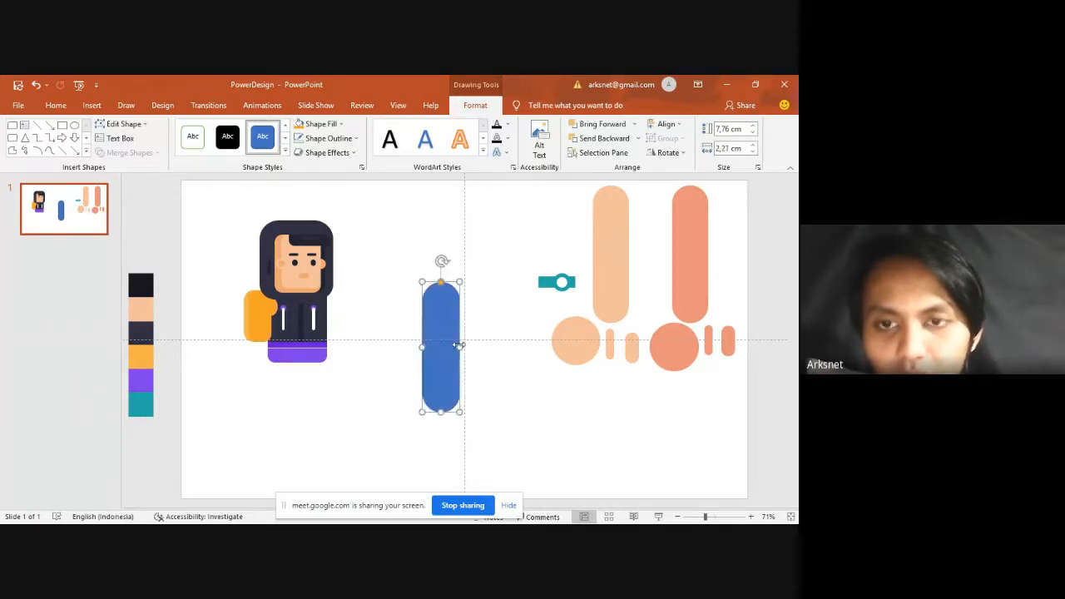
pyautogui.moveTo(436, 297)
pyautogui.mouseDown()
pyautogui.moveTo(449, 328)
pyautogui.moveTo(440, 331)
pyautogui.mouseUp()
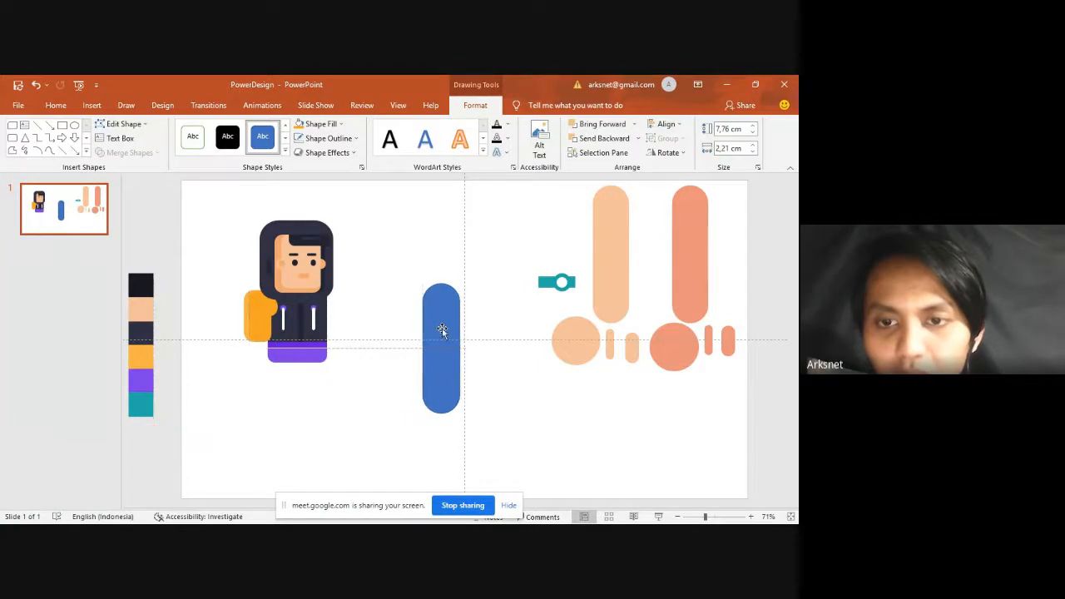
pyautogui.click(487, 301)
# Draw a circle about 2.58 cm wide beside the lower end of the blue rounded rectangle.
pyautogui.click(547, 149)
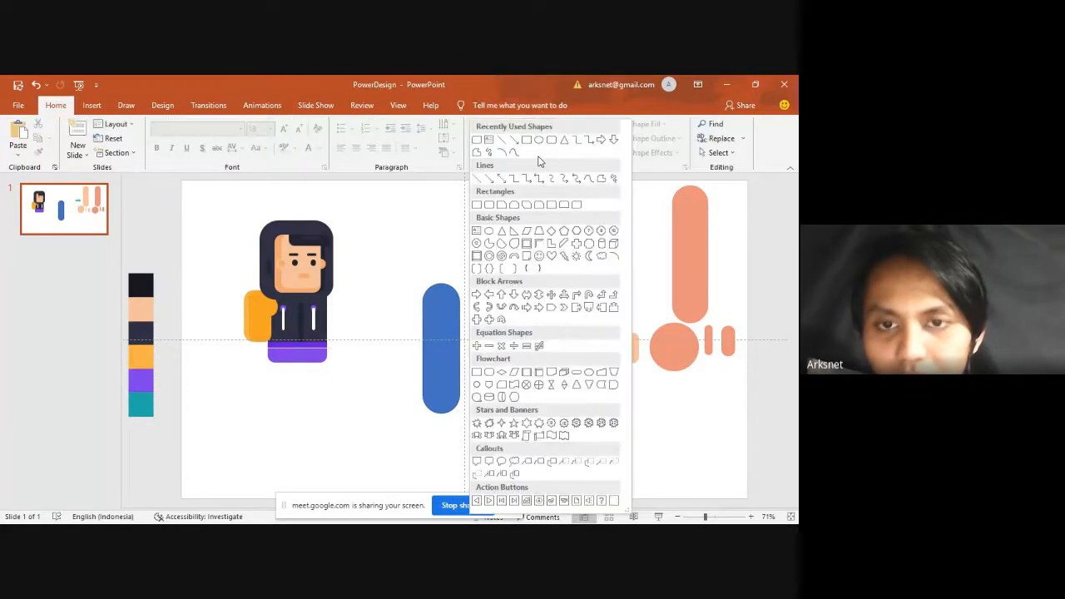
pyautogui.click(496, 231)
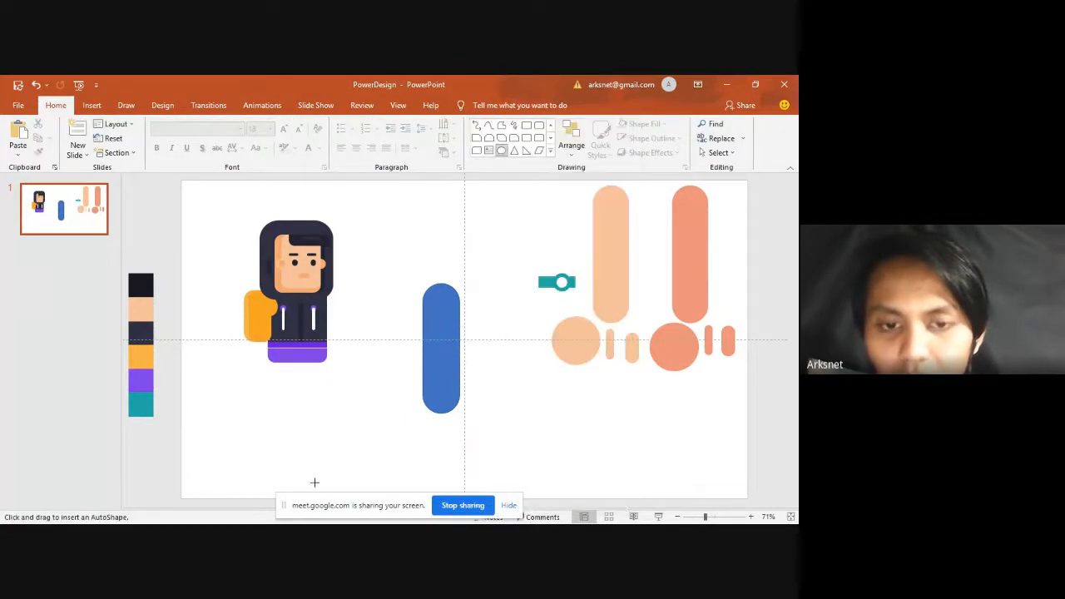
pyautogui.moveTo(367, 403)
pyautogui.mouseDown()
pyautogui.moveTo(411, 444)
pyautogui.moveTo(386, 419)
pyautogui.mouseUp()
pyautogui.click(419, 438)
# Fill the rounded rectangle and the circle with the light peach skin colour.
pyautogui.click(452, 357)
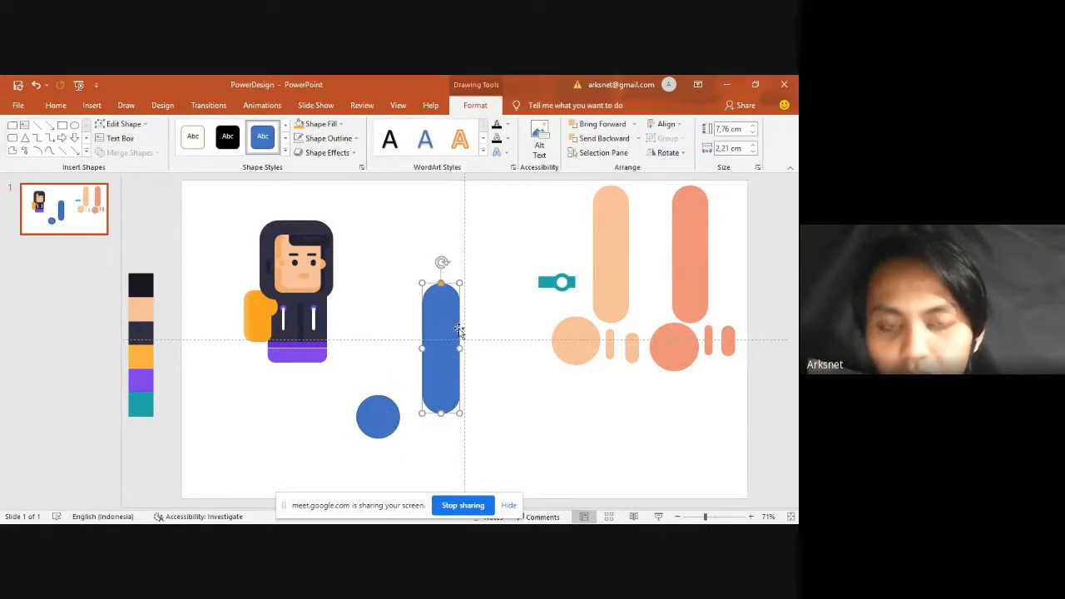
pyautogui.keyDown('shift'); pyautogui.click(371, 424); pyautogui.keyUp('shift')
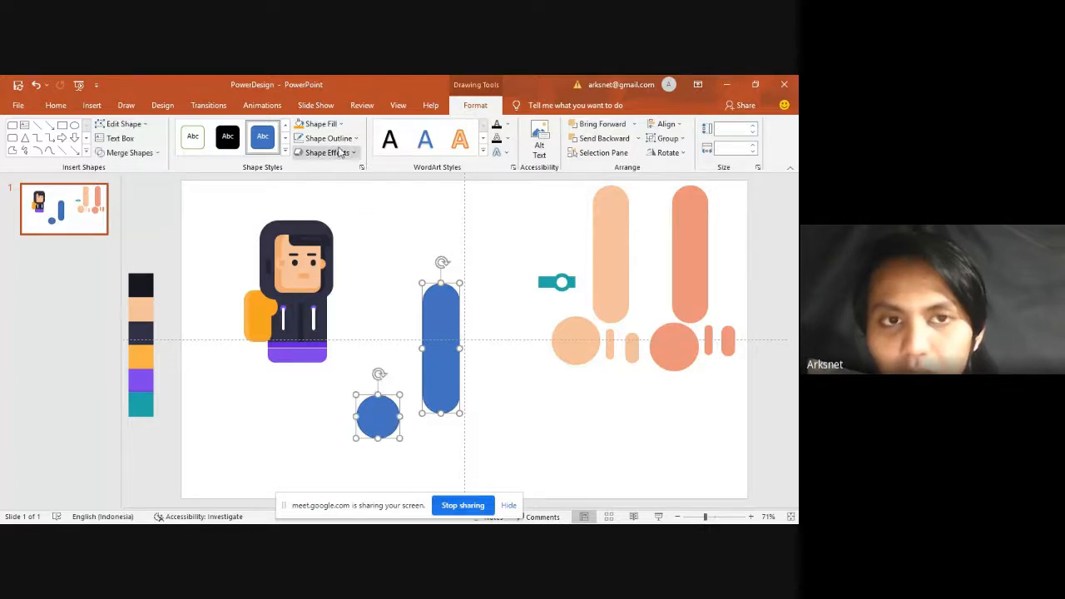
pyautogui.click(320, 123)
pyautogui.click(374, 247)
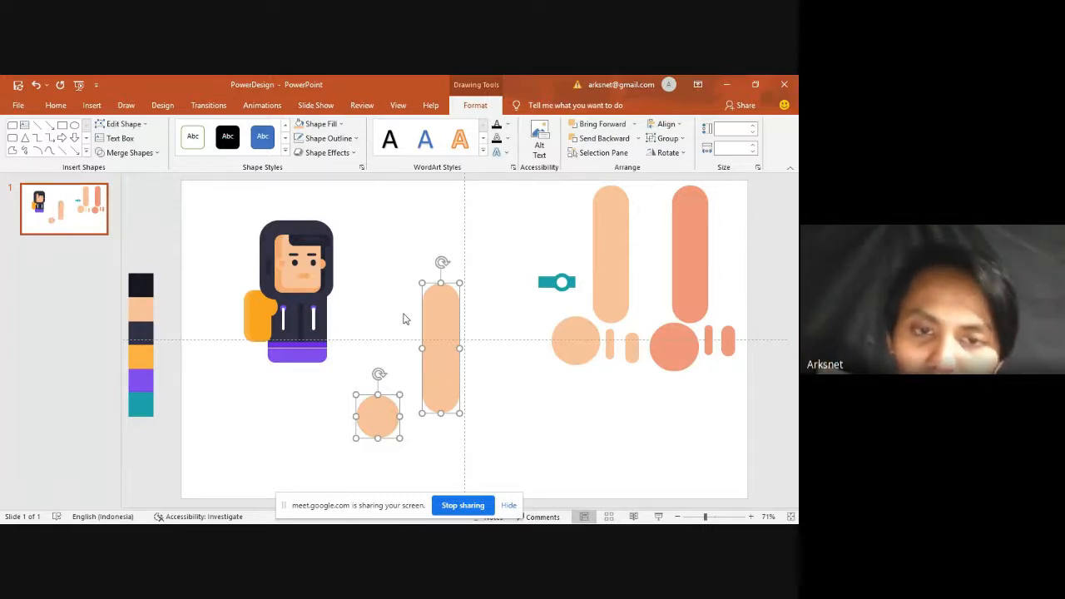
pyautogui.click(416, 316)
# Make two small fingers from shrunken copies of the peach arm and place them with the palm circle at its lower end.
pyautogui.click(438, 334)
pyautogui.hotkey('ctrl', 'c')
pyautogui.hotkey('ctrl', 'v')
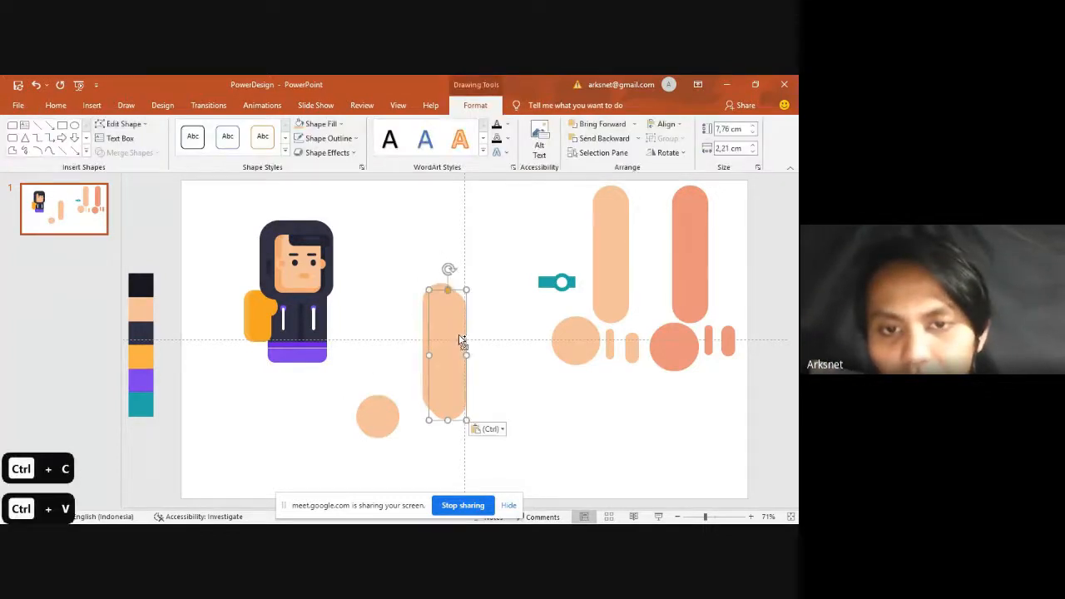
pyautogui.moveTo(466, 287); pyautogui.dragTo(448, 353)
pyautogui.moveTo(441, 396); pyautogui.dragTo(497, 381)
pyautogui.scroll(5, 493, 376)
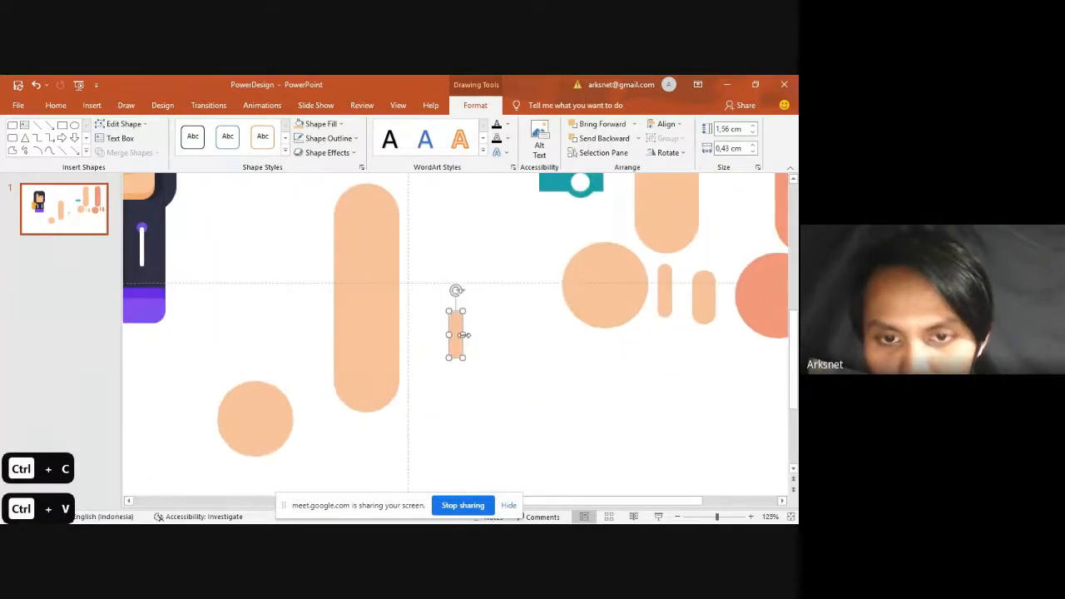
pyautogui.moveTo(463, 335); pyautogui.dragTo(383, 399)
pyautogui.click(257, 420)
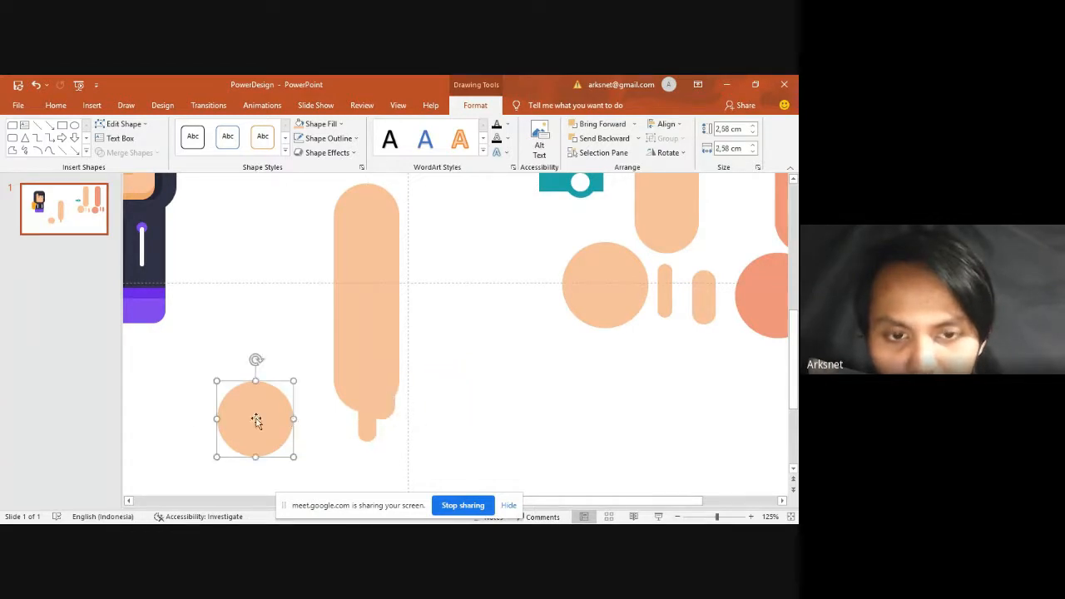
pyautogui.moveTo(256, 420); pyautogui.dragTo(357, 387)
# Group and copy the finished light arm under TANGAN in the Flat Design with Powerpoint presentation, and paste it beside the new arm in PowerDesign.
pyautogui.hotkey('alt', 'Tab')
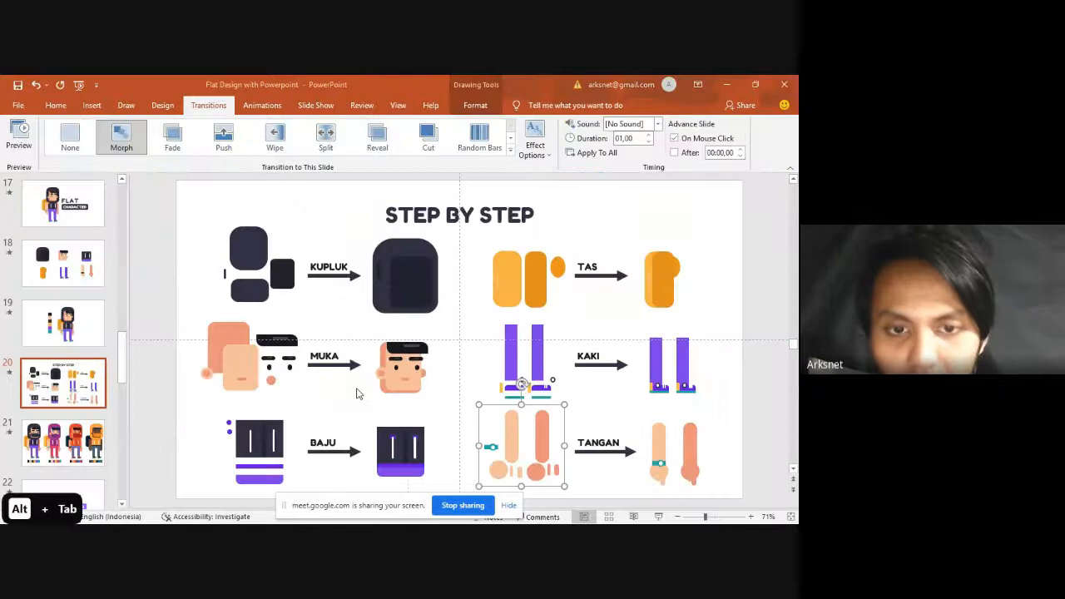
pyautogui.click(662, 446)
pyautogui.moveTo(676, 416); pyautogui.dragTo(633, 501)
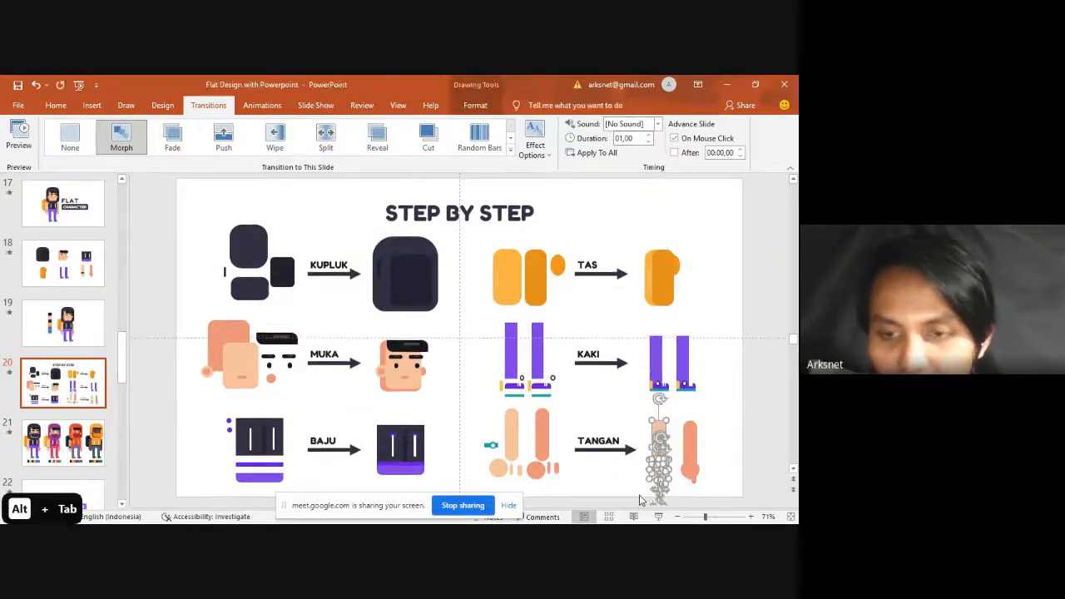
pyautogui.hotkey('ctrl', 'g')
pyautogui.hotkey('ctrl', 'c')
pyautogui.hotkey('alt', 'Tab')
pyautogui.hotkey('ctrl', 'v')
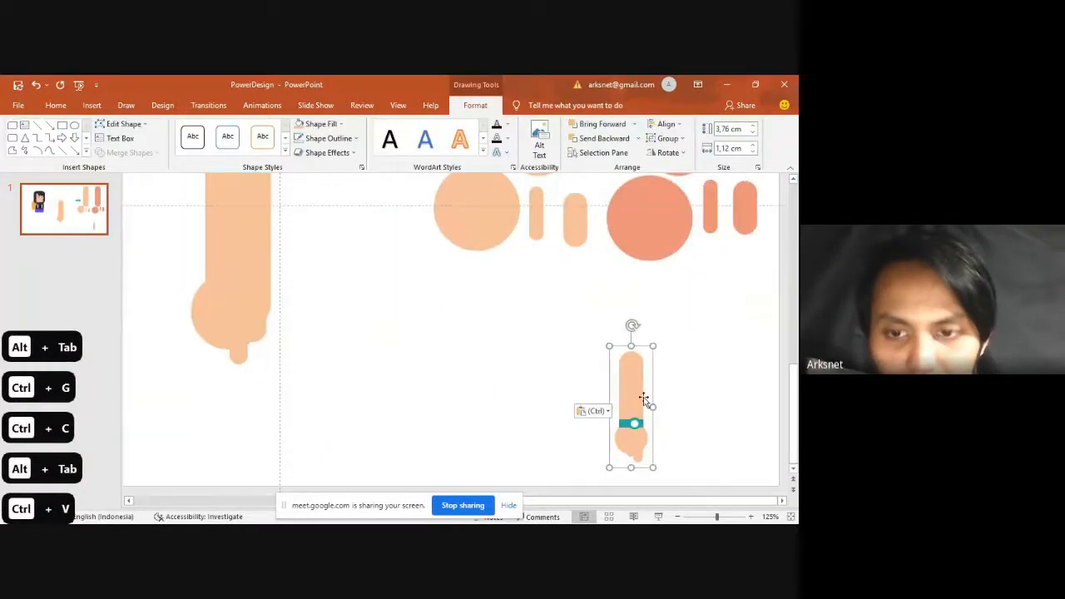
pyautogui.moveTo(644, 401); pyautogui.dragTo(373, 279)
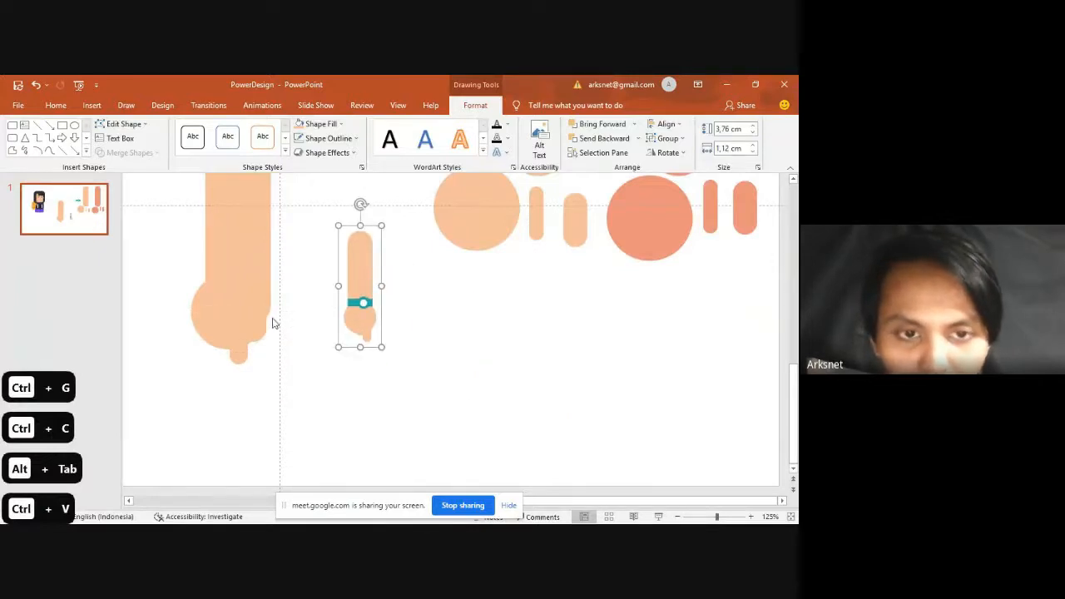
# Centre the palm circle on the arm's lower end, enlarge it, and reposition the wide finger against it.
pyautogui.moveTo(215, 313); pyautogui.dragTo(222, 296)
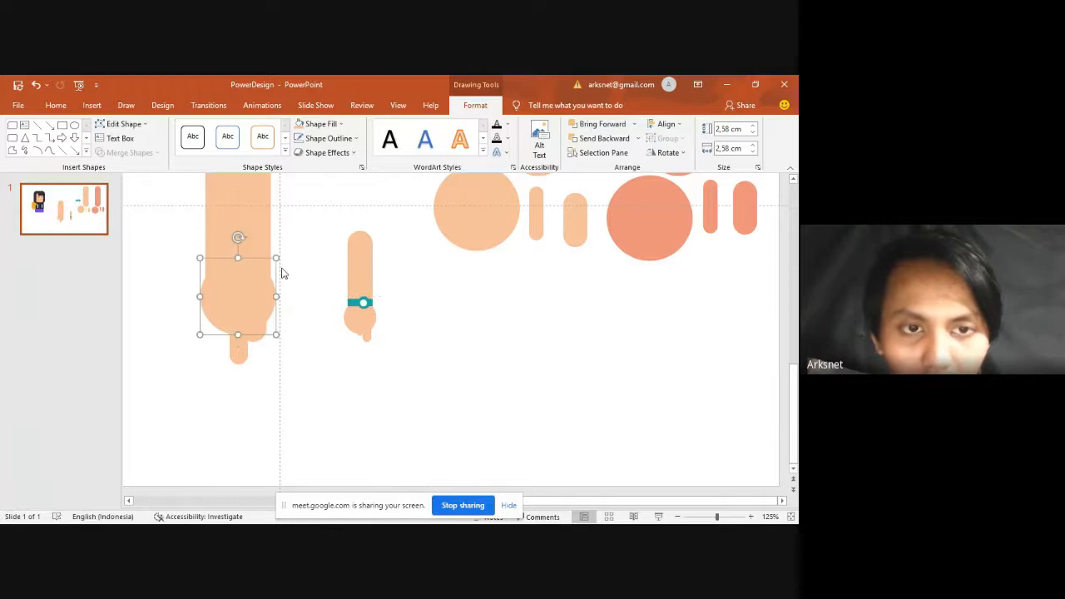
pyautogui.moveTo(277, 259); pyautogui.dragTo(286, 237)
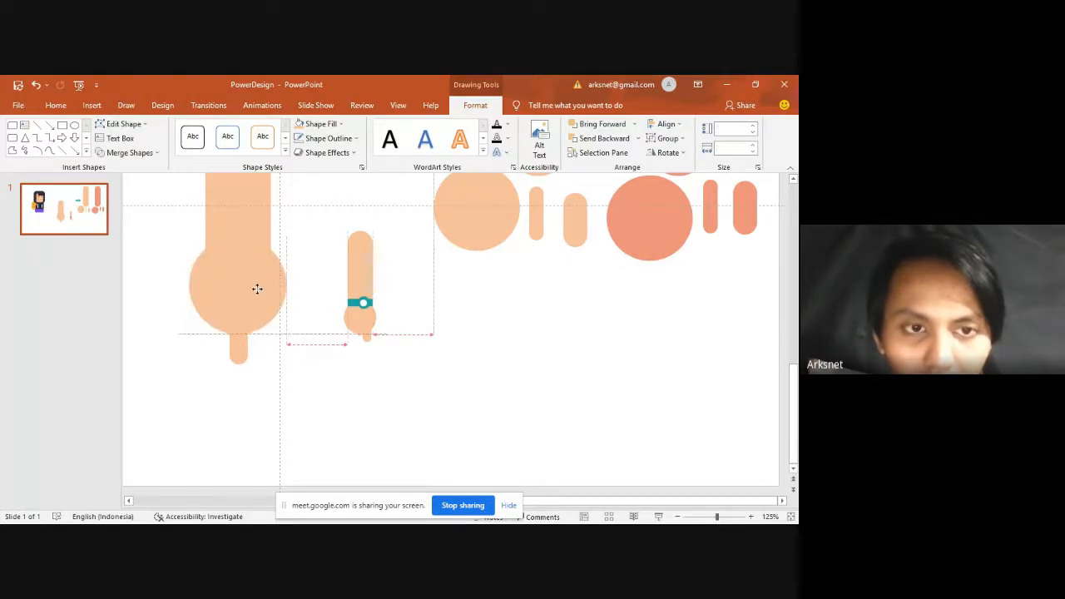
pyautogui.keyDown('shift'); pyautogui.click(261, 327); pyautogui.keyUp('shift')
pyautogui.click(266, 321)
pyautogui.moveTo(252, 291)
pyautogui.mouseDown()
pyautogui.moveTo(255, 321)
pyautogui.moveTo(255, 308)
pyautogui.mouseUp()
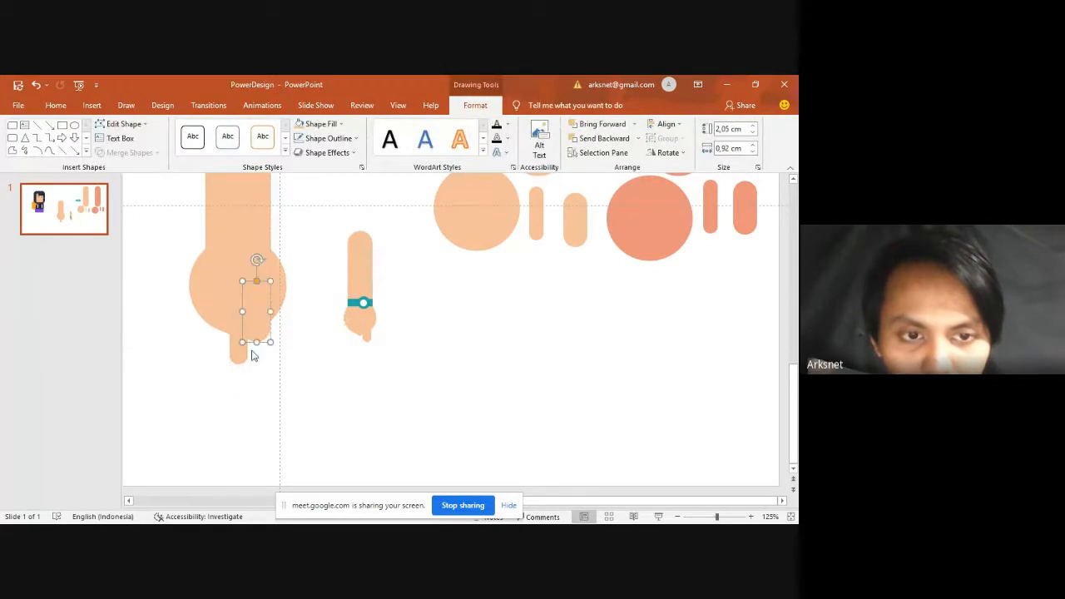
pyautogui.click(308, 367)
# Compare the hand with the reference arm, then lower the wide finger and tuck the thin finger higher beside it.
pyautogui.keyDown('ctrl'); pyautogui.scroll(-3, 413, 387); pyautogui.keyUp('ctrl')
pyautogui.keyDown('ctrl'); pyautogui.scroll(6, 456, 398); pyautogui.keyUp('ctrl')
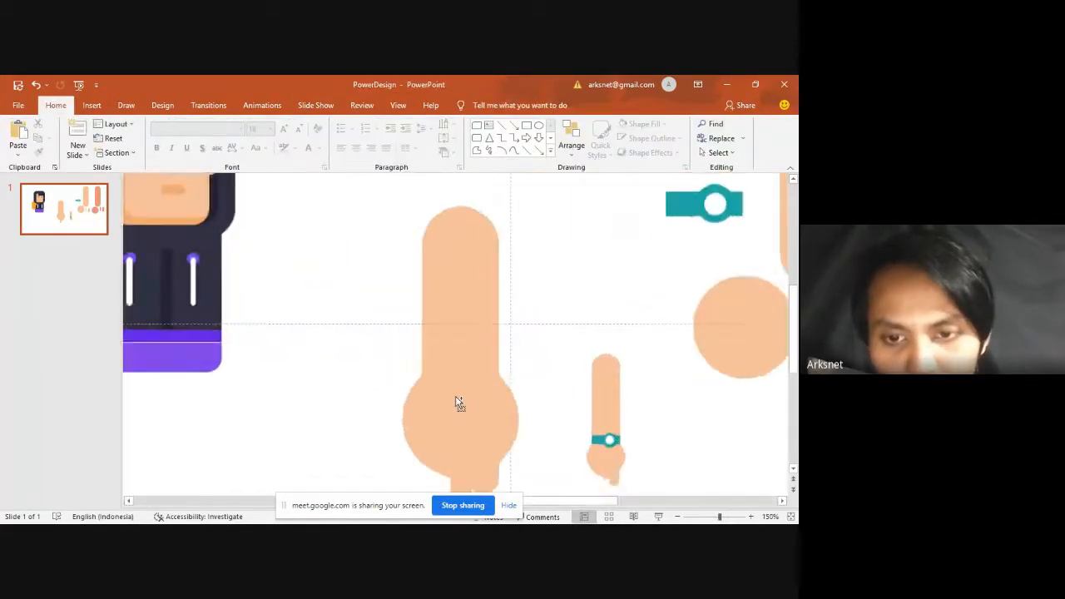
pyautogui.click(606, 464)
pyautogui.keyDown('ctrl'); pyautogui.scroll(3, 566, 432); pyautogui.keyUp('ctrl')
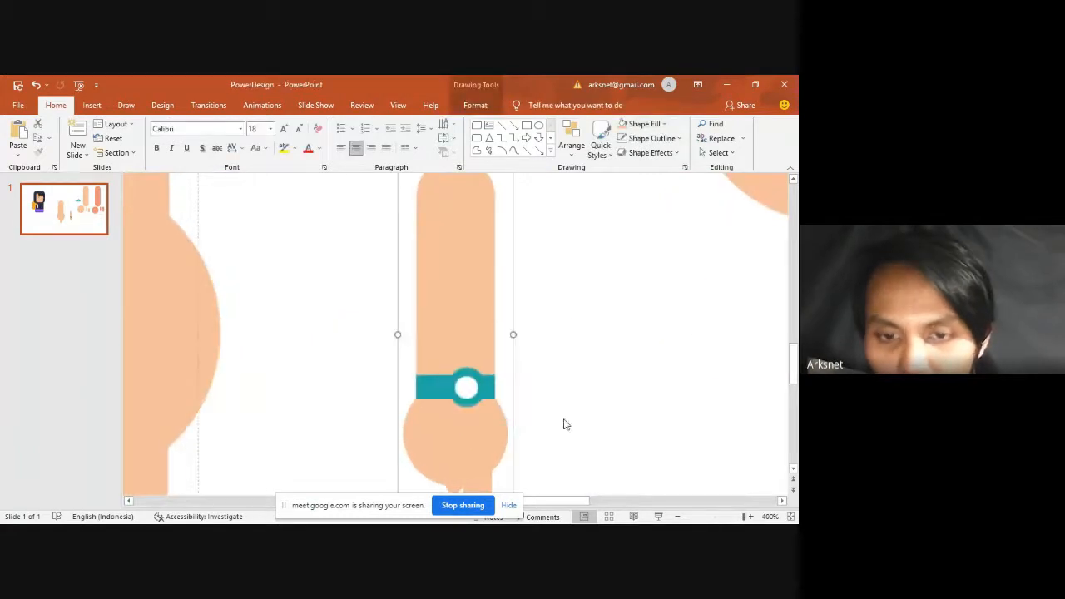
pyautogui.keyDown('ctrl'); pyautogui.scroll(-2, 513, 419); pyautogui.keyUp('ctrl')
pyautogui.click(297, 425)
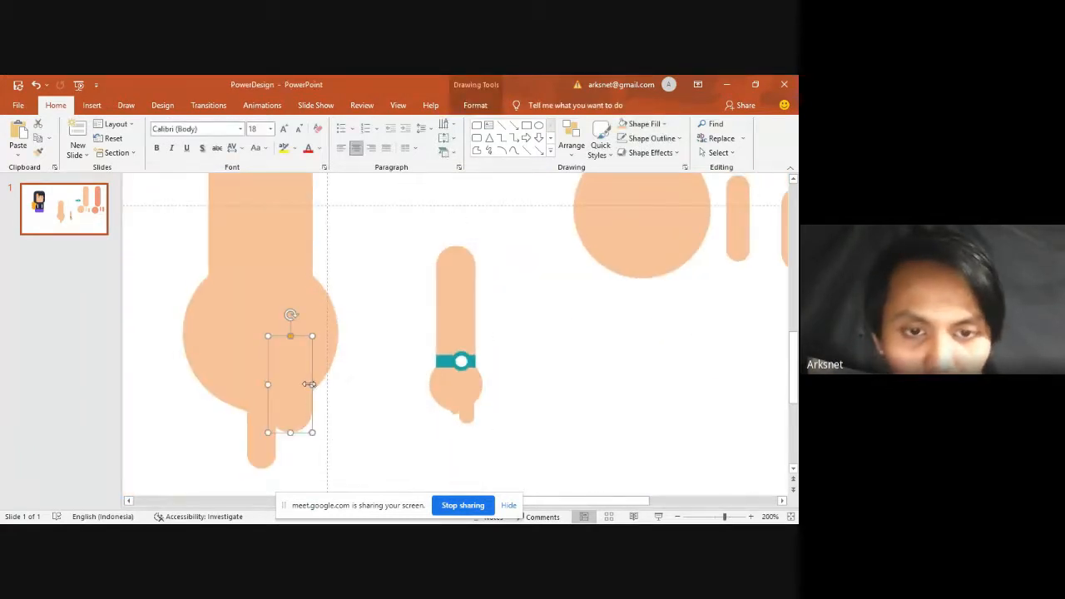
pyautogui.moveTo(260, 448); pyautogui.dragTo(254, 418)
pyautogui.click(292, 406)
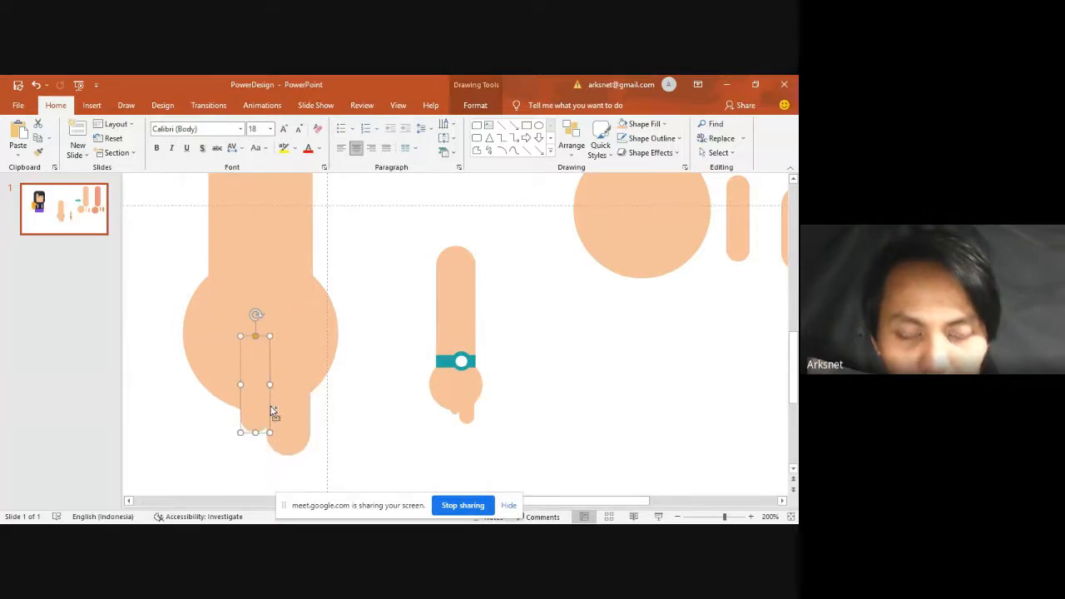
pyautogui.scroll(-3, 274, 411)
pyautogui.click(386, 411)
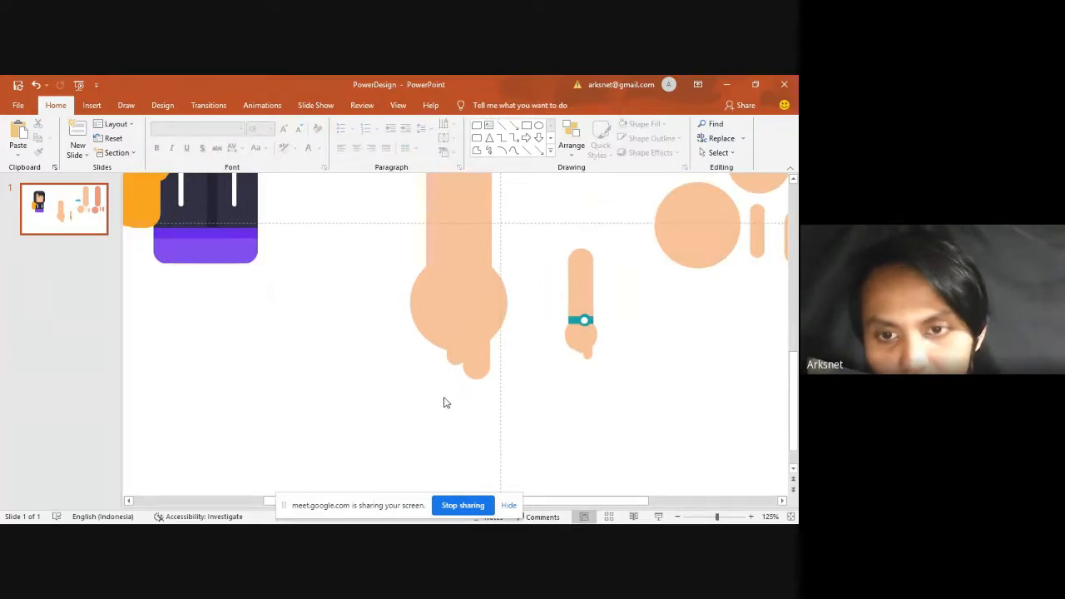
pyautogui.scroll(-4, 456, 360)
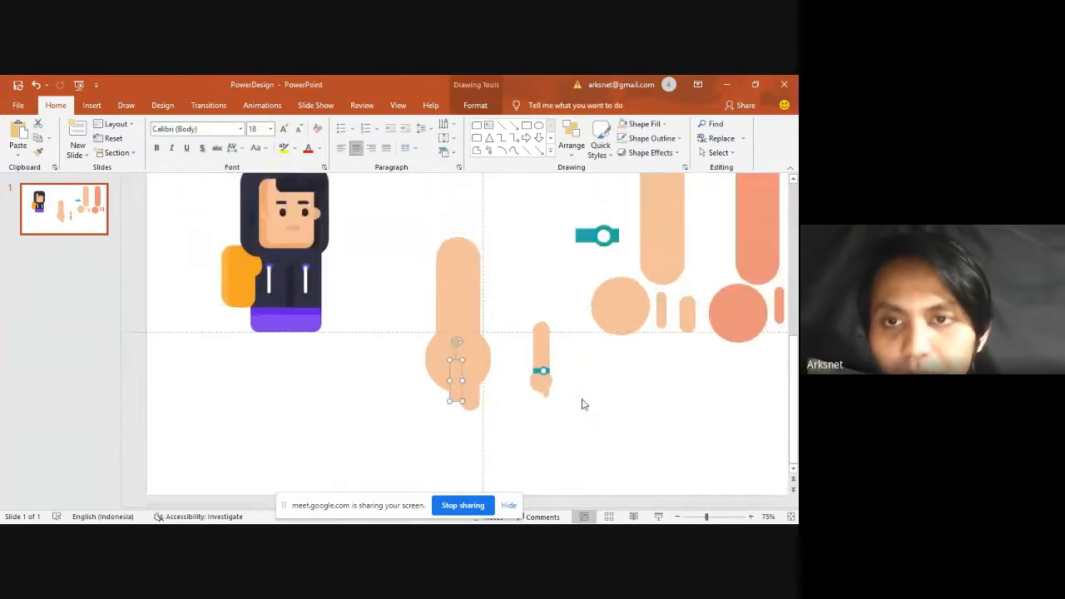
# Delete the small reference arm beside the new arm.
pyautogui.click(535, 407)
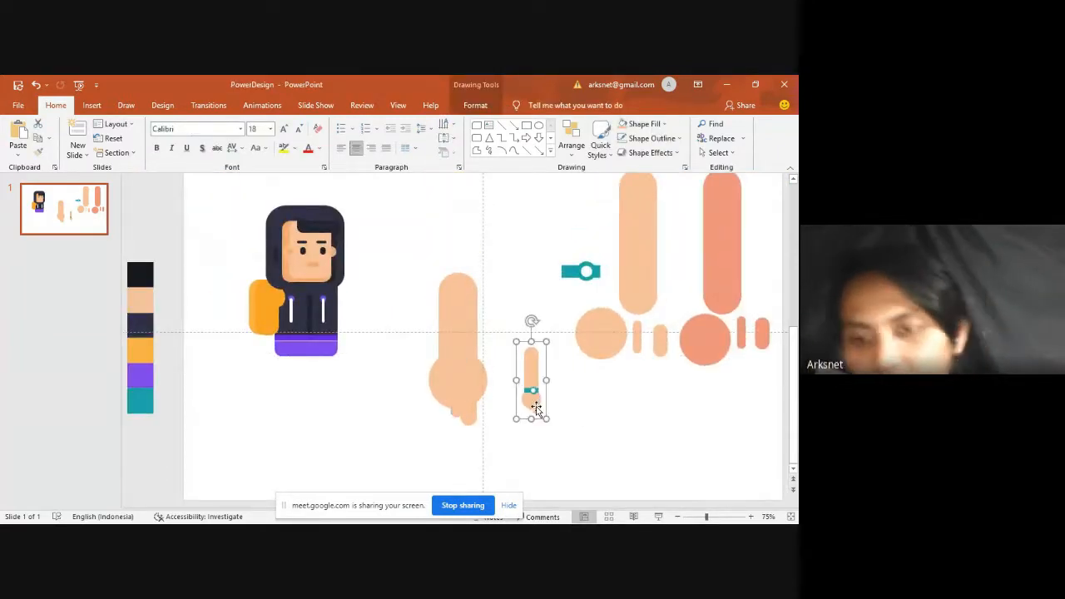
pyautogui.press('Delete')
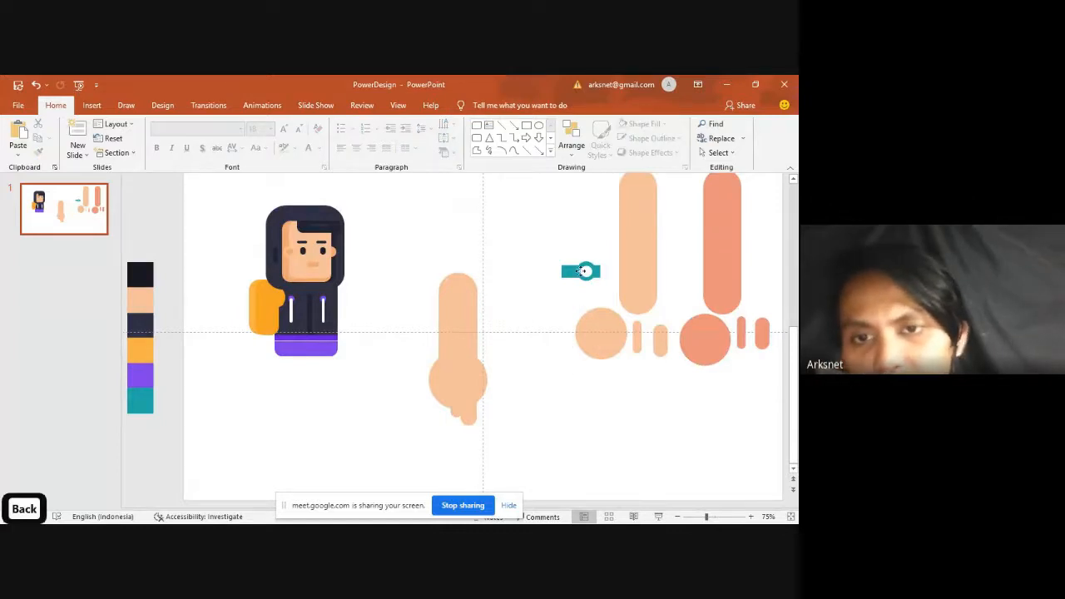
pyautogui.click(583, 271)
pyautogui.click(529, 319)
# Draw a horizontal rectangle about 4.73 cm wide and 1.9 cm high above the new arm for the watch strap.
pyautogui.click(526, 129)
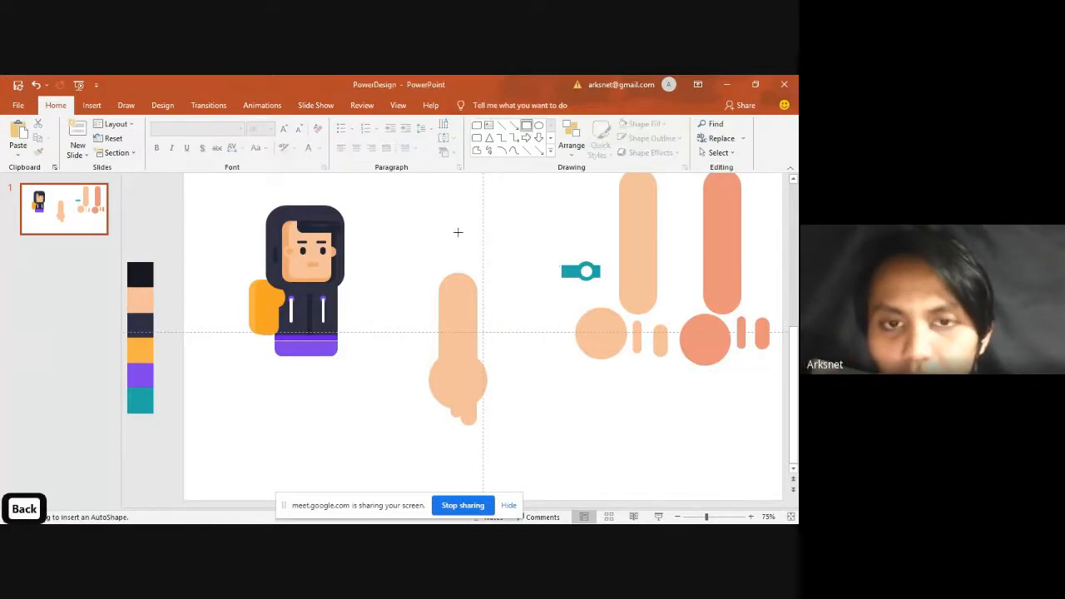
pyautogui.moveTo(420, 220)
pyautogui.mouseDown()
pyautogui.moveTo(500, 241)
pyautogui.moveTo(505, 254)
pyautogui.mouseUp()
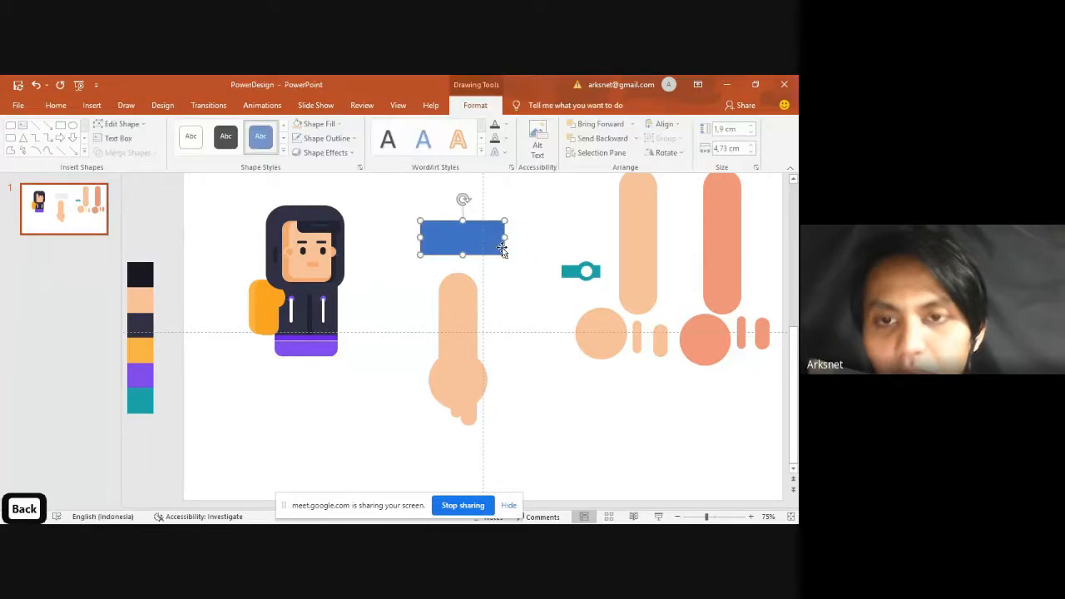
pyautogui.click(525, 209)
pyautogui.click(538, 127)
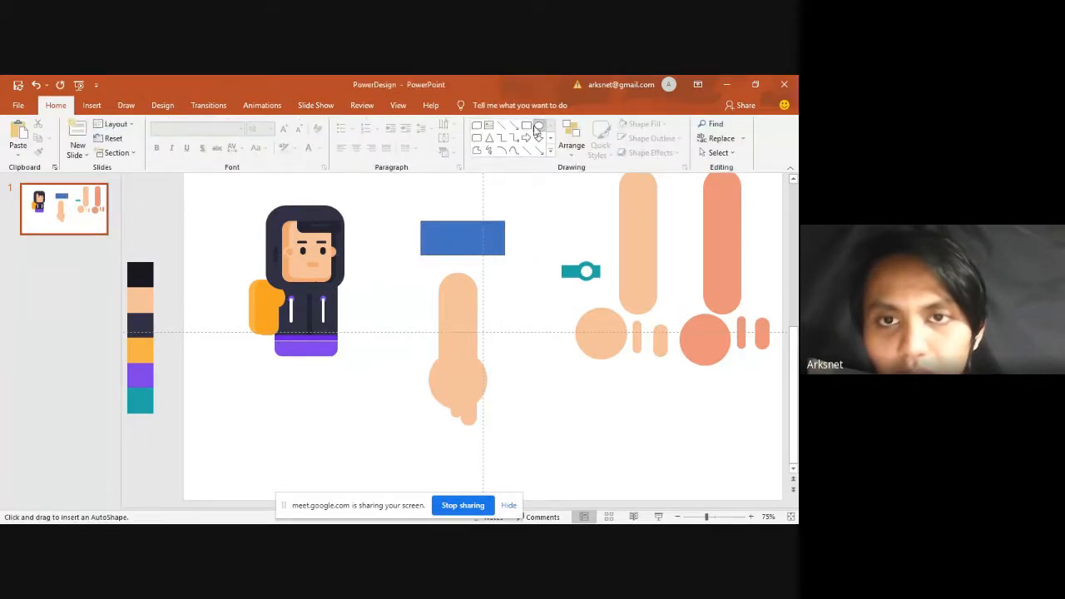
# Fill the watch strap rectangle with the teal sampled from the colour palette.
pyautogui.click(483, 235)
pyautogui.click(475, 105)
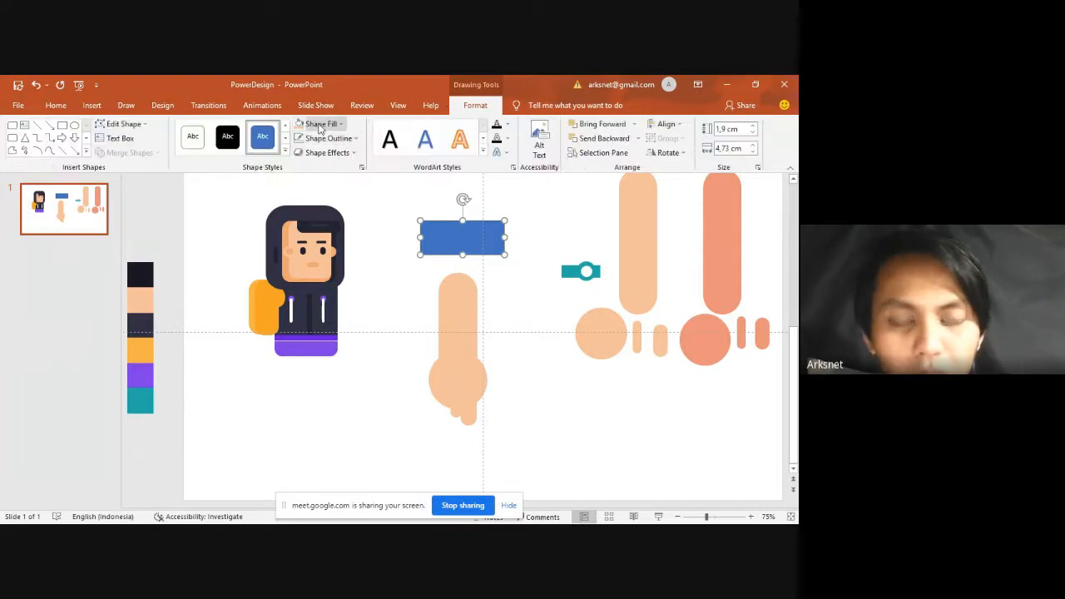
pyautogui.click(321, 124)
pyautogui.click(330, 290)
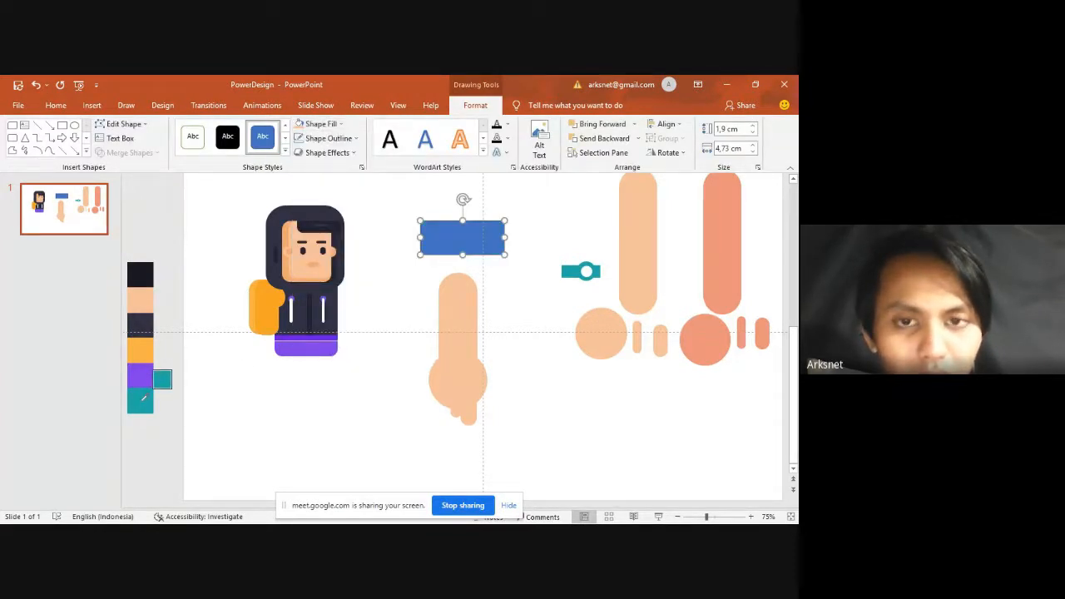
pyautogui.click(143, 399)
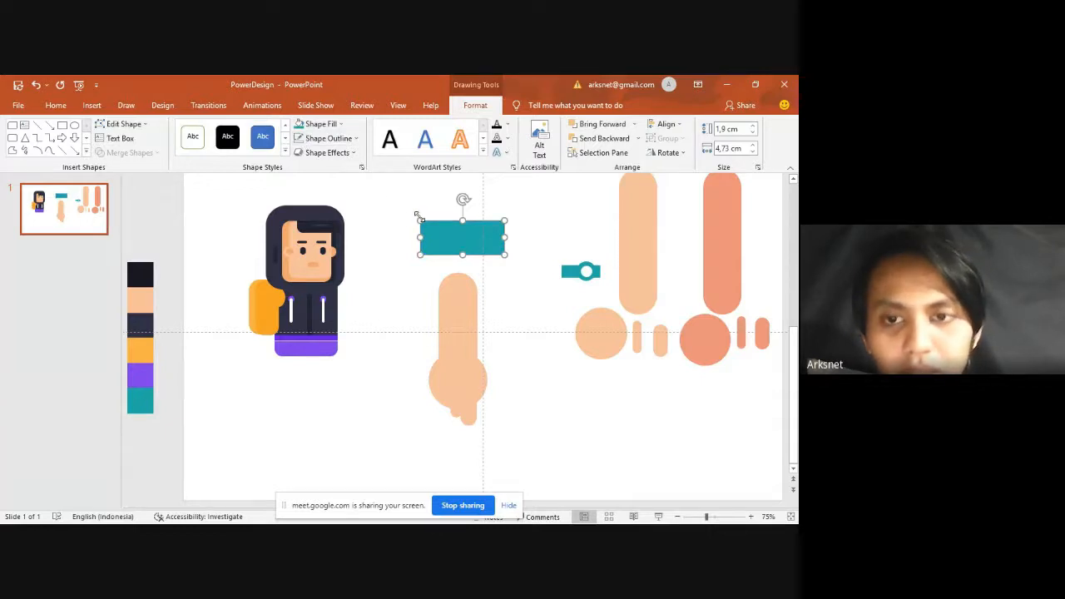
pyautogui.click(525, 202)
pyautogui.hotkey('alt', 'Tab')
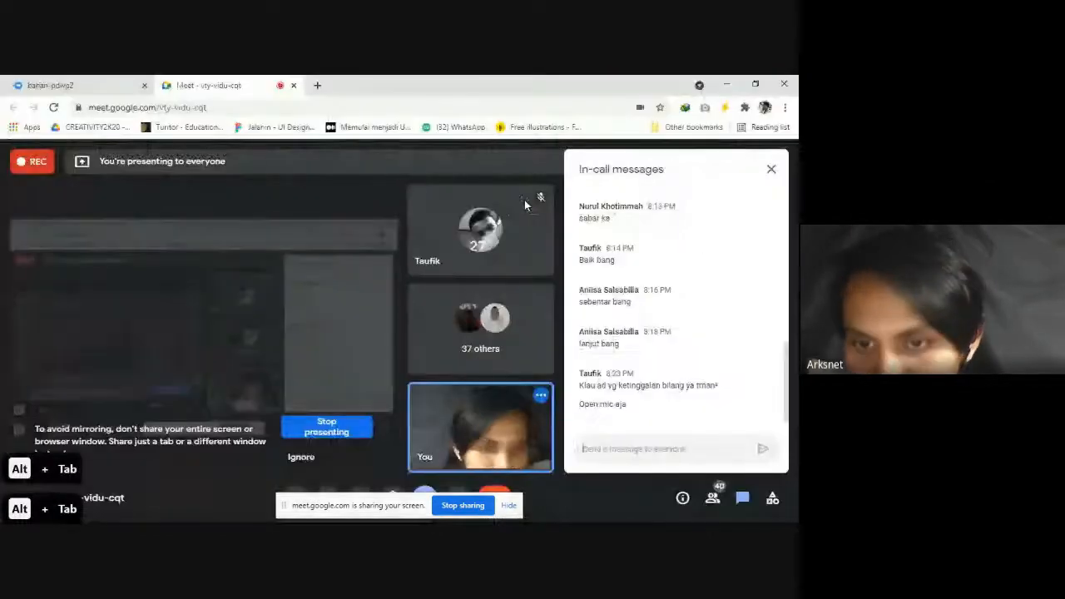
pyautogui.hotkey('alt', 'Tab')
# Widen the teal strap rectangle slightly and move it a little higher above the arm.
pyautogui.click(475, 241)
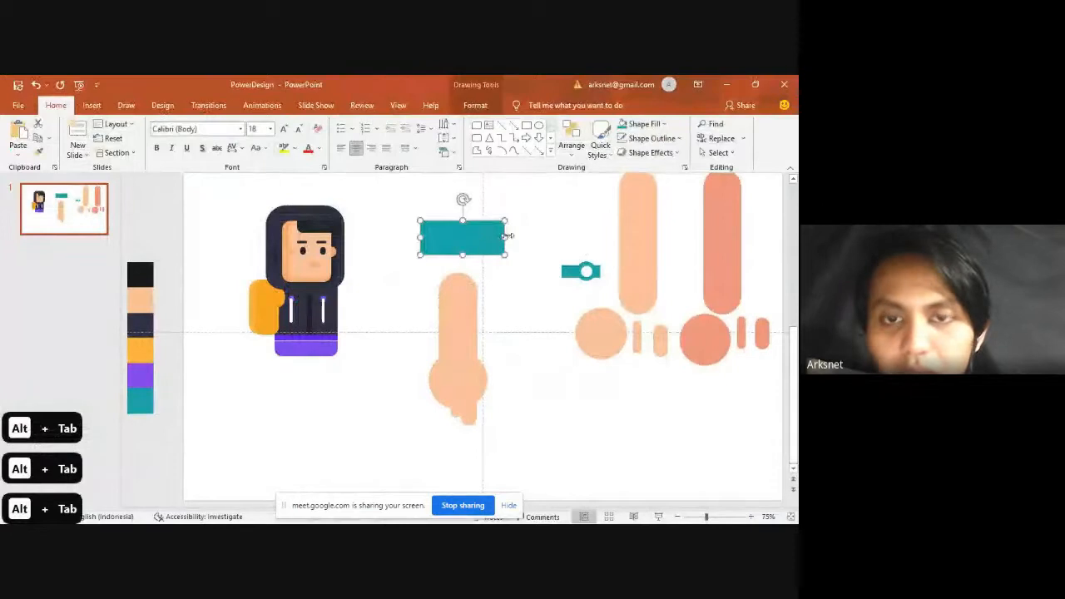
pyautogui.moveTo(504, 238); pyautogui.dragTo(512, 236)
pyautogui.moveTo(493, 238)
pyautogui.mouseDown()
pyautogui.moveTo(485, 231)
pyautogui.moveTo(491, 252)
pyautogui.moveTo(484, 229)
pyautogui.moveTo(510, 230)
pyautogui.mouseUp()
pyautogui.click(511, 193)
# Draw a circle about 2.72 cm across over the strap, right of its centre, and fill it teal.
pyautogui.click(538, 127)
pyautogui.click(503, 224)
pyautogui.click(478, 232)
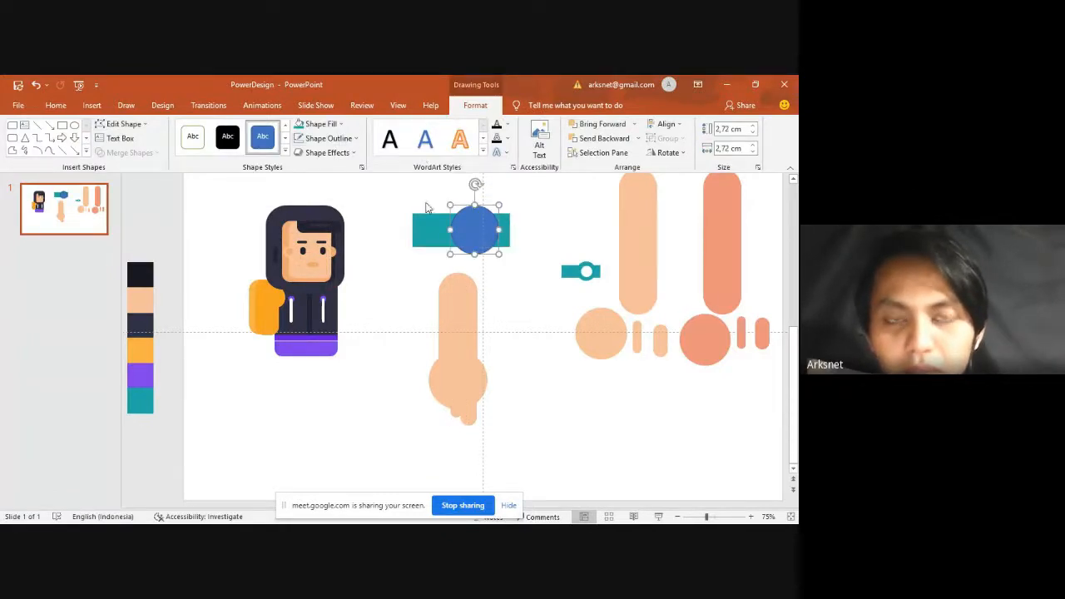
pyautogui.click(340, 126)
pyautogui.click(300, 128)
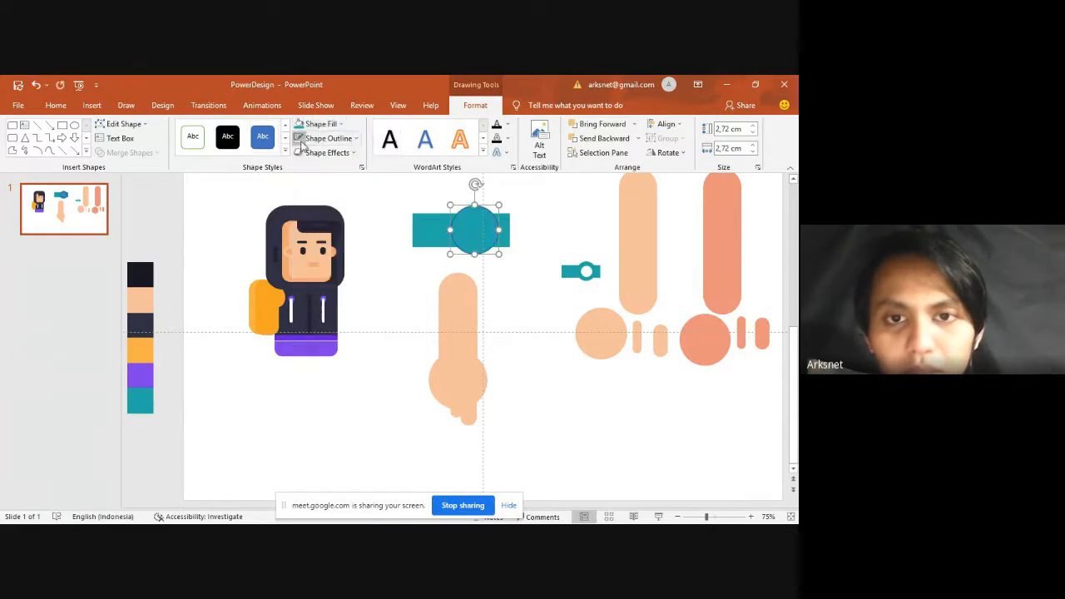
# Duplicate the teal circle, shrink the copy to about 1.9 cm, and fill it white for the watch face.
pyautogui.hotkey('ctrl', 'c')
pyautogui.hotkey('ctrl', 'v')
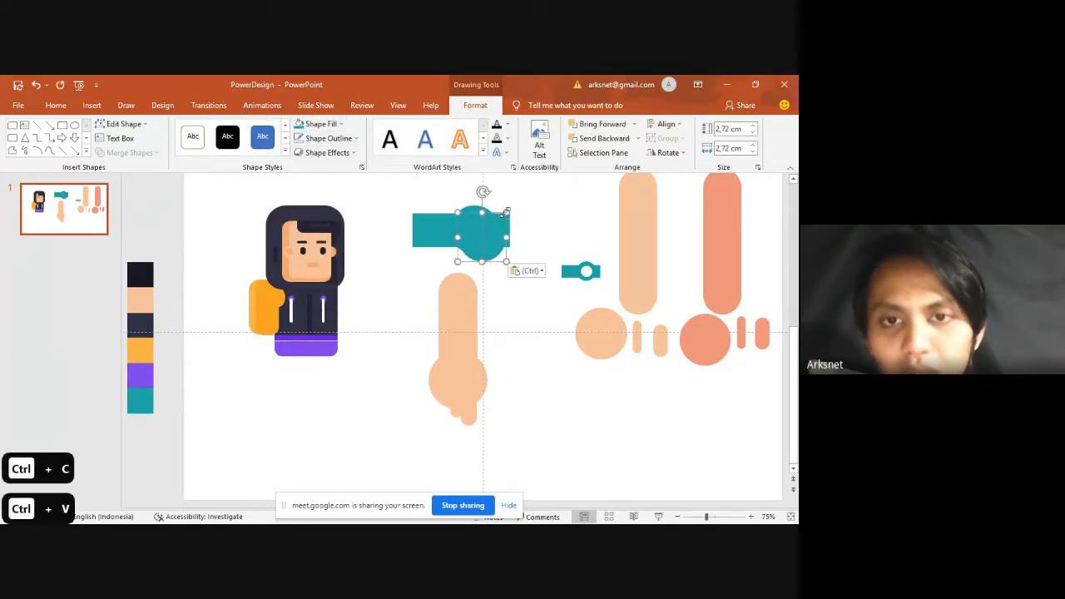
pyautogui.moveTo(507, 213); pyautogui.dragTo(475, 225)
pyautogui.click(324, 126)
pyautogui.click(300, 152)
# Centre the white watch face precisely inside the teal circle.
pyautogui.scroll(10, 478, 235)
pyautogui.moveTo(473, 303); pyautogui.dragTo(485, 336)
pyautogui.scroll(-10, 486, 329)
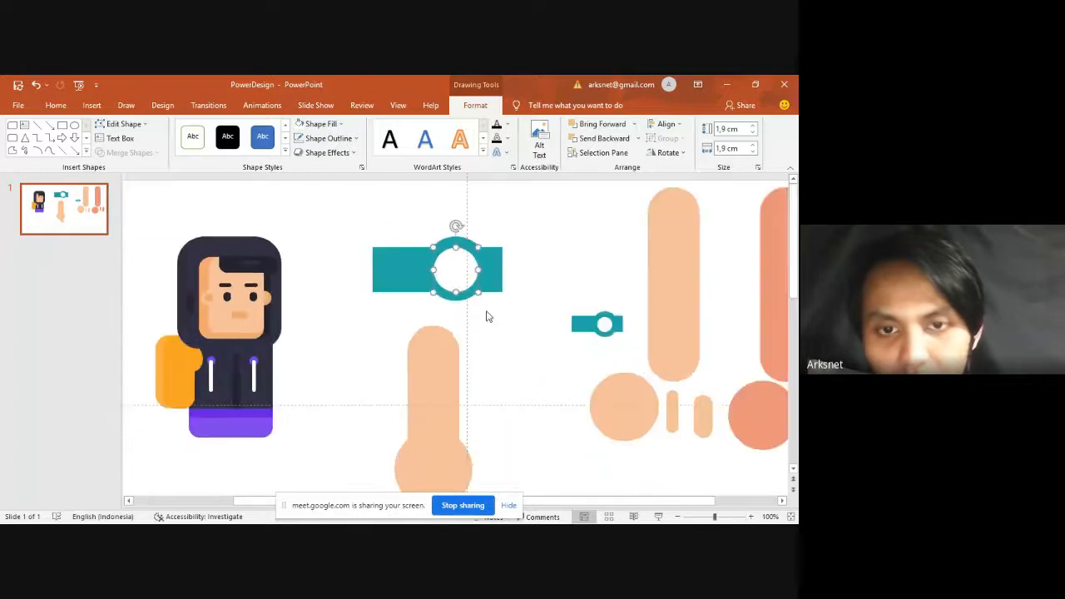
pyautogui.click(511, 325)
pyautogui.click(464, 268)
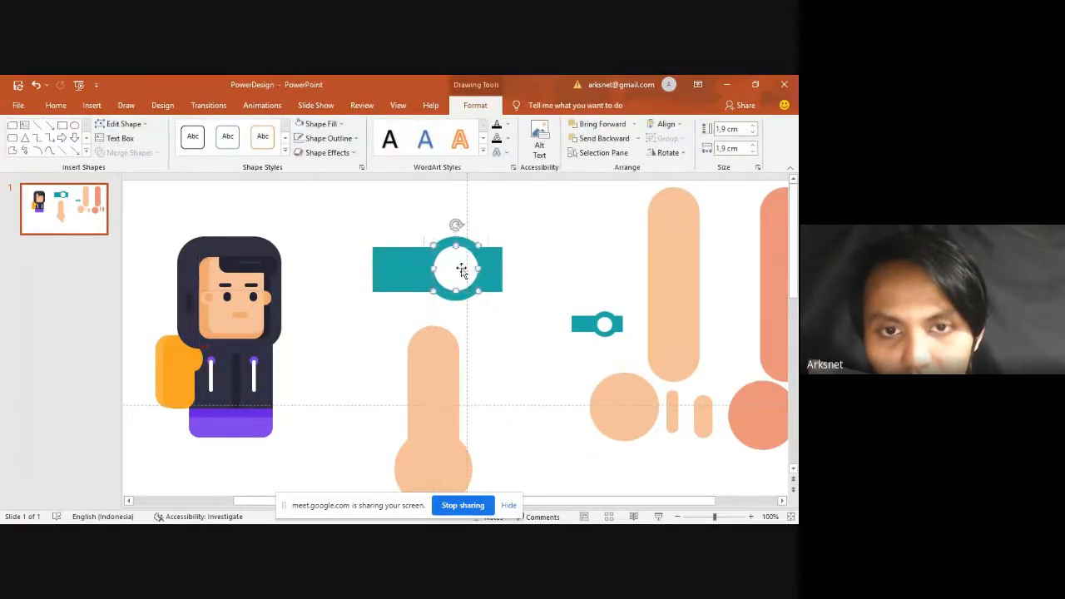
pyautogui.scroll(8, 460, 267)
pyautogui.scroll(-8, 472, 275)
pyautogui.scroll(7, 496, 280)
pyautogui.moveTo(471, 316); pyautogui.dragTo(471, 325)
pyautogui.scroll(-6, 471, 322)
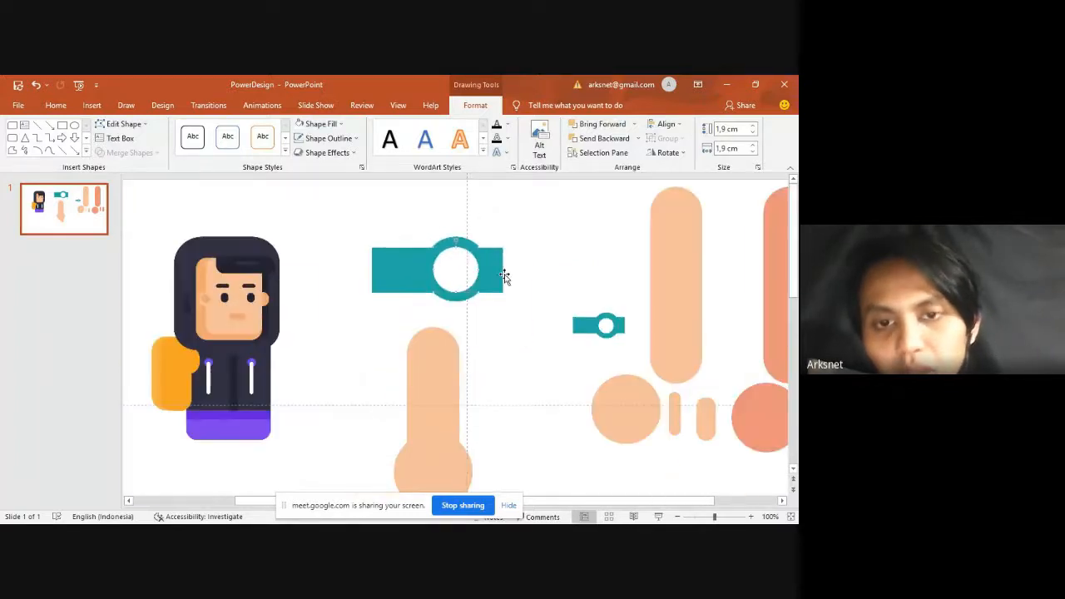
# Group the strap, teal circle and white face into one watch.
pyautogui.moveTo(538, 214); pyautogui.dragTo(324, 326)
pyautogui.hotkey('ctrl', 'g')
pyautogui.scroll(-3, 394, 301)
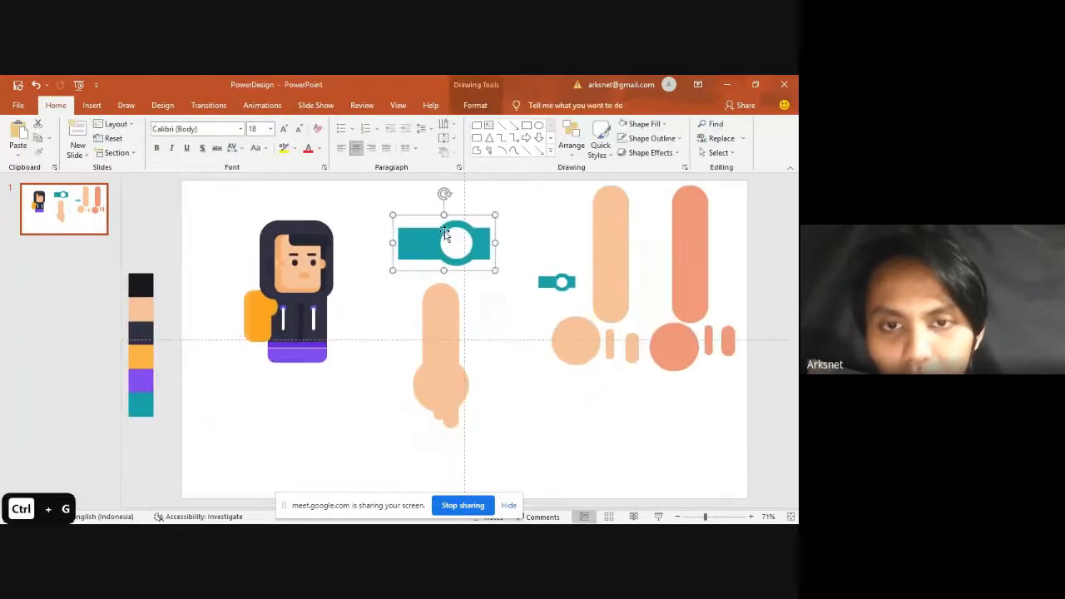
# Place the watch group on the new arm just above the palm and scale it to match the arm's width.
pyautogui.moveTo(452, 237); pyautogui.dragTo(448, 343)
pyautogui.scroll(5, 449, 343)
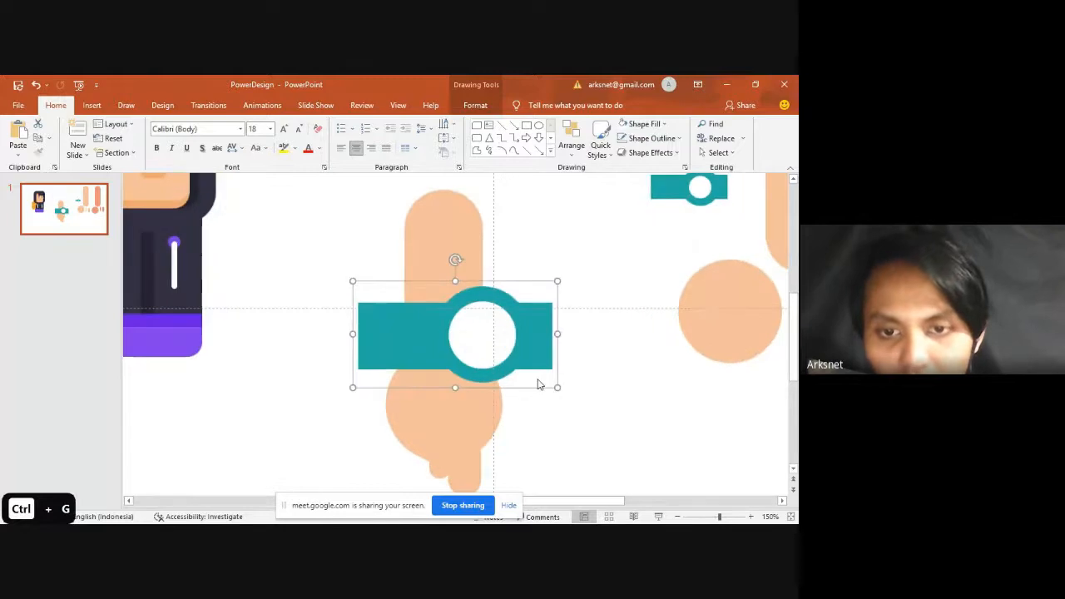
pyautogui.moveTo(550, 388); pyautogui.dragTo(485, 351)
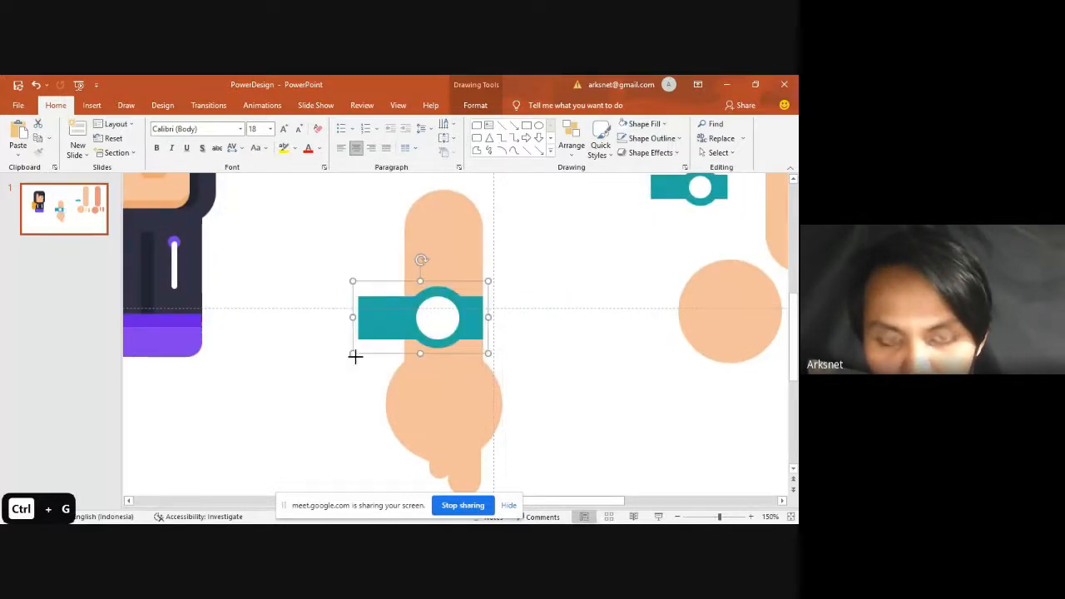
pyautogui.moveTo(355, 356); pyautogui.dragTo(409, 321)
pyautogui.scroll(5, 412, 324)
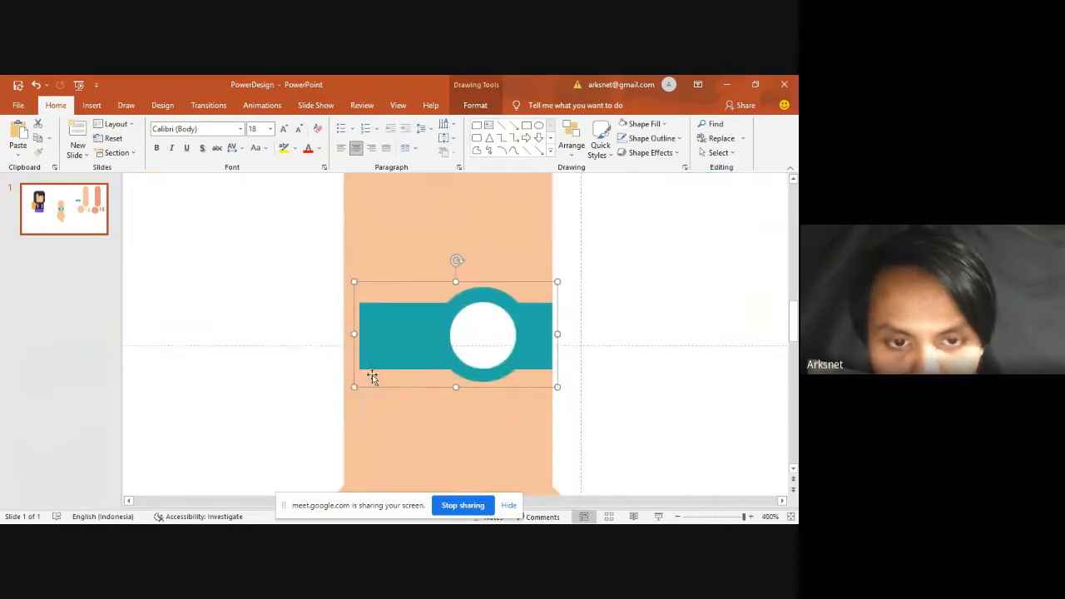
pyautogui.moveTo(356, 386); pyautogui.dragTo(349, 390)
pyautogui.moveTo(351, 387); pyautogui.dragTo(347, 387)
pyautogui.scroll(-5, 357, 371)
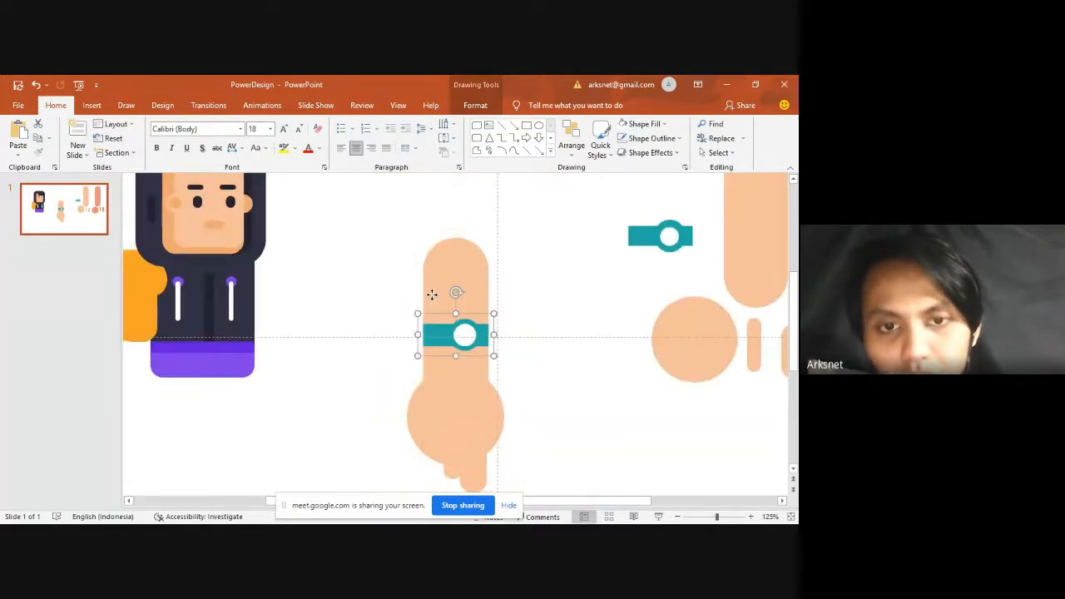
# Move the long rounded arm shape upward, away from the palm.
pyautogui.click(456, 270)
pyautogui.scroll(-4, 458, 265)
pyautogui.moveTo(442, 293); pyautogui.dragTo(443, 234)
pyautogui.moveTo(438, 348); pyautogui.dragTo(440, 399)
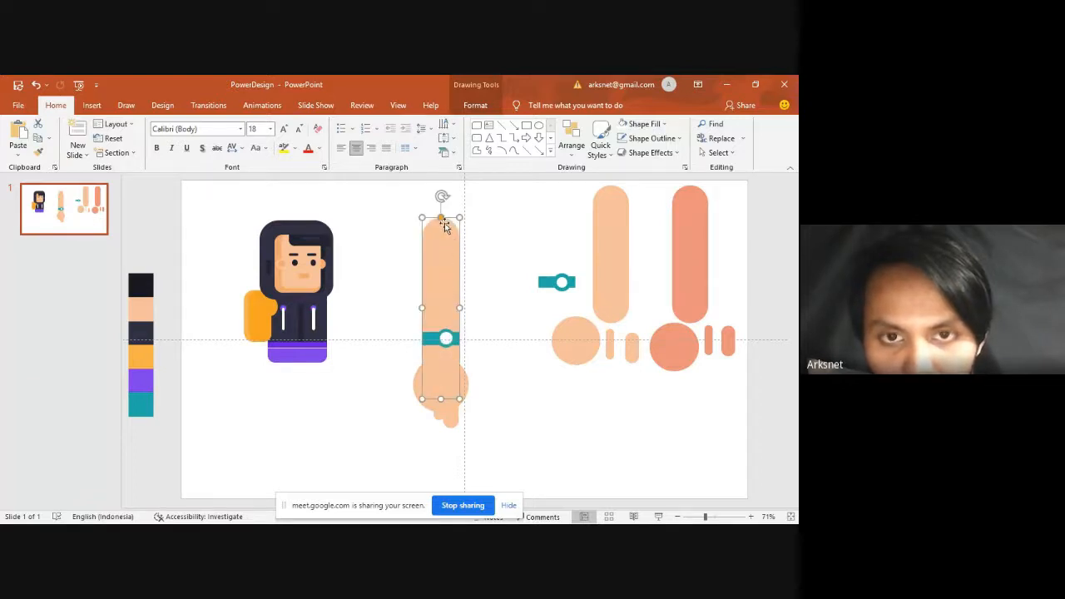
pyautogui.moveTo(461, 215); pyautogui.dragTo(455, 247)
pyautogui.hotkey('ctrl', 'z')
pyautogui.hotkey('ctrl', 'z')
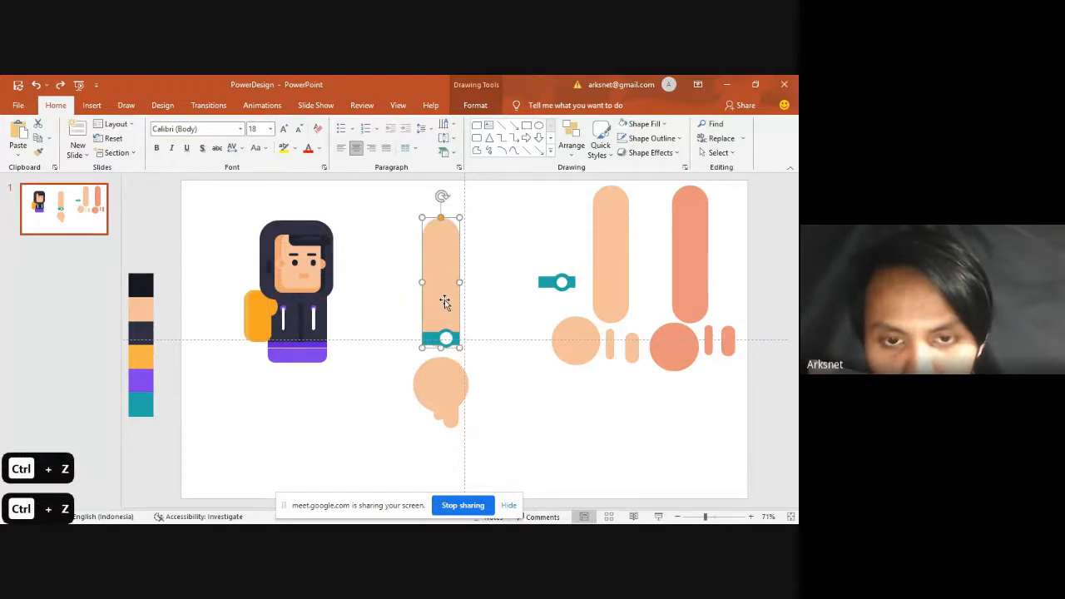
# Reposition the long arm shape vertically and stretch its lower end so it overlaps the palm circle.
pyautogui.moveTo(445, 302); pyautogui.dragTo(445, 281)
pyautogui.moveTo(441, 367); pyautogui.dragTo(441, 381)
pyautogui.click(487, 329)
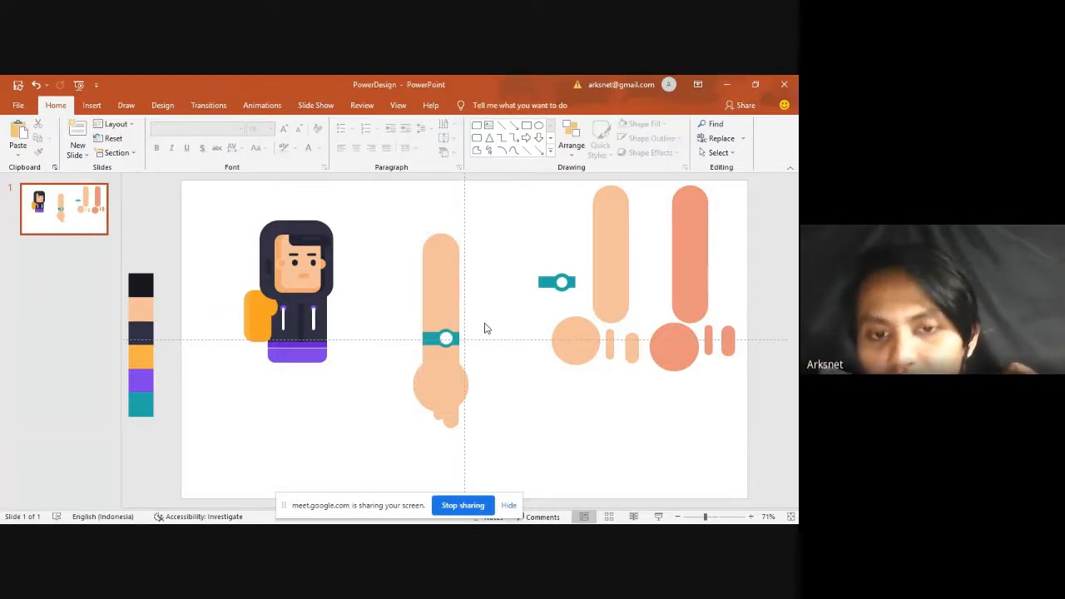
# Group the arm, hand and watch, and place a duplicate of the group beside the original.
pyautogui.moveTo(492, 213); pyautogui.dragTo(363, 488)
pyautogui.hotkey('ctrl', 'g')
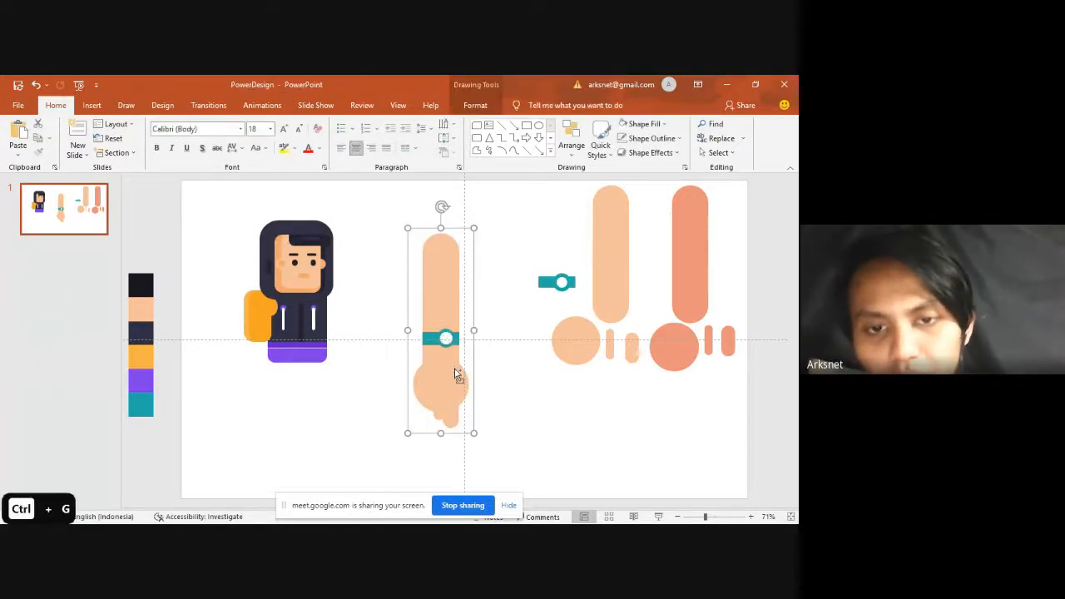
pyautogui.hotkey('ctrl', 'c')
pyautogui.hotkey('ctrl', 'v')
pyautogui.moveTo(457, 379); pyautogui.dragTo(511, 385)
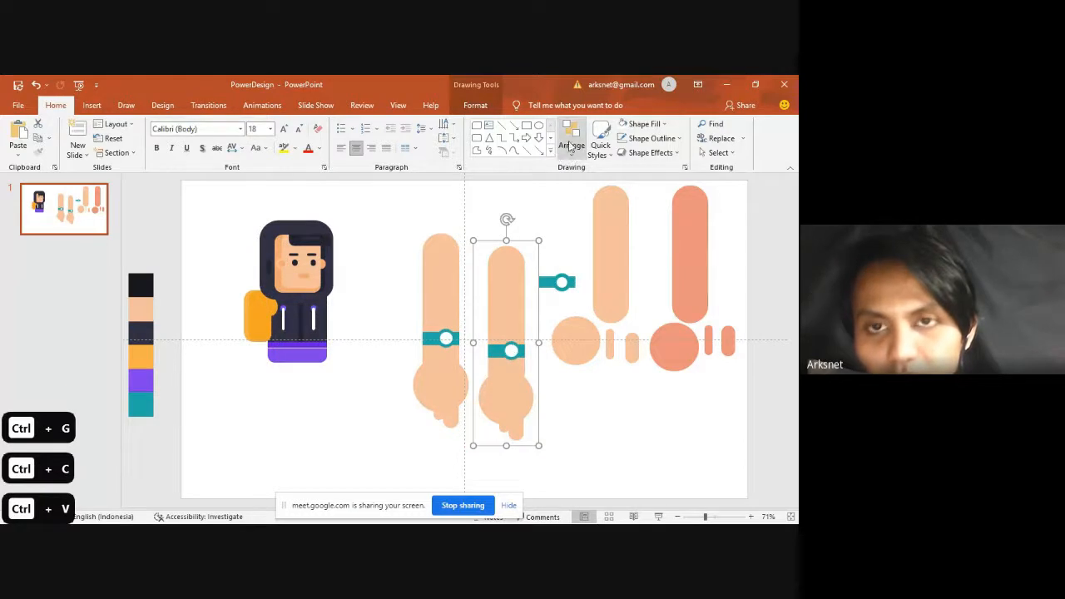
# Ungroup the duplicated arm and delete its watch.
pyautogui.click(571, 143)
pyautogui.click(580, 278)
pyautogui.click(568, 401)
pyautogui.click(512, 352)
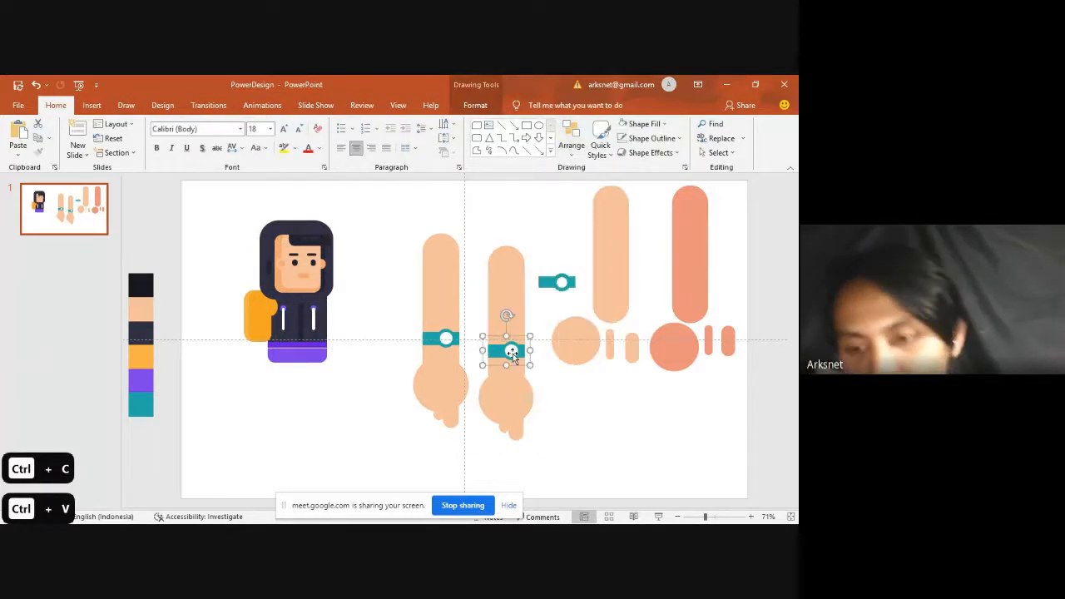
pyautogui.press('BackSpace')
# Regroup the duplicate arm's parts, fill them with the darker skin orange from recent colours, and shift the group closer to the original arm.
pyautogui.moveTo(547, 466); pyautogui.dragTo(474, 235)
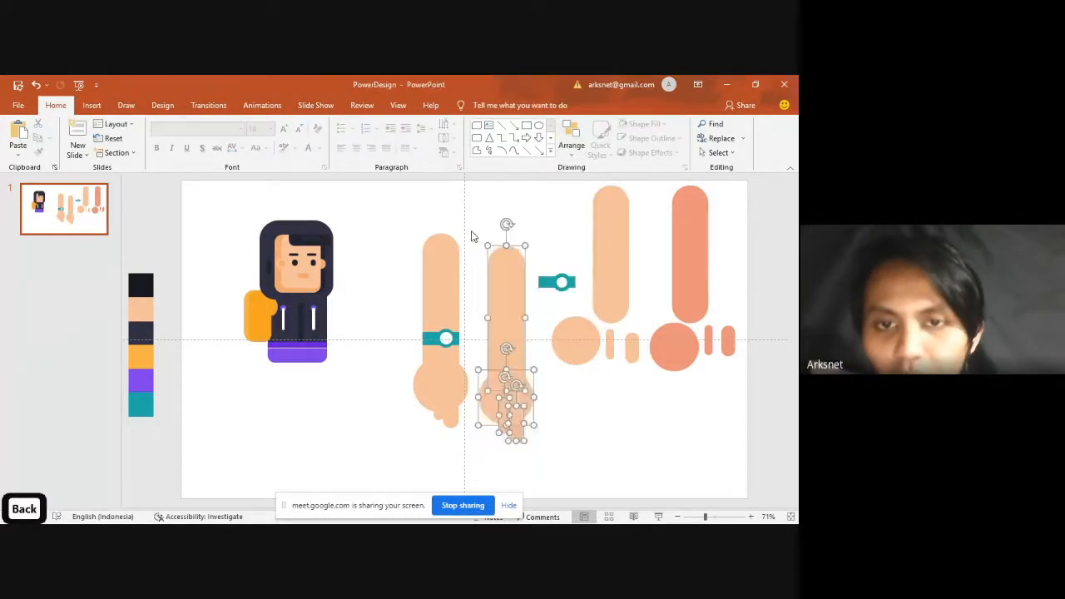
pyautogui.hotkey('ctrl', 'g')
pyautogui.click(475, 105)
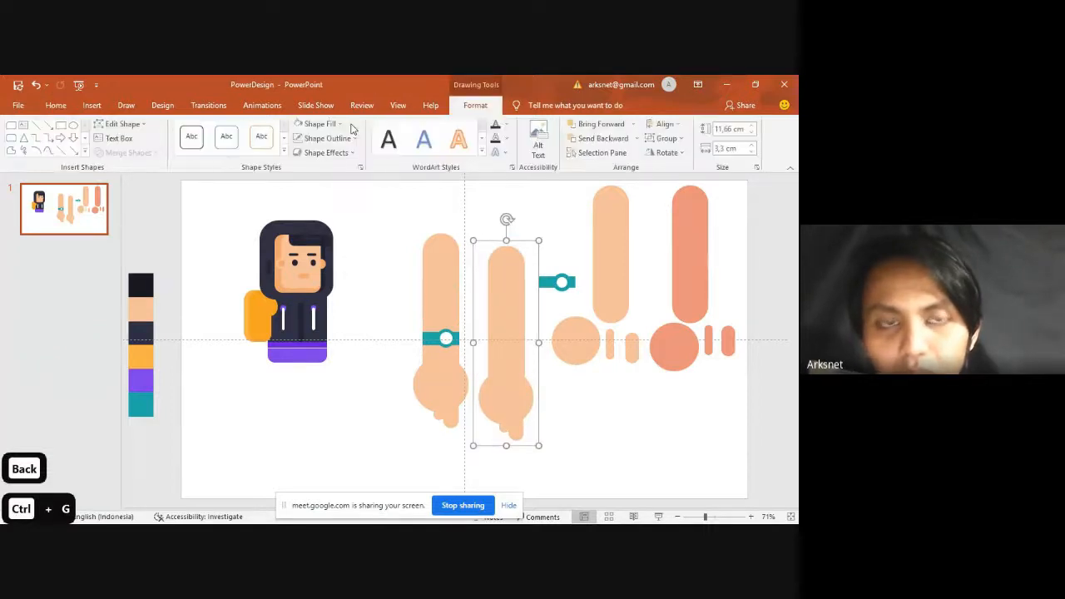
pyautogui.click(321, 123)
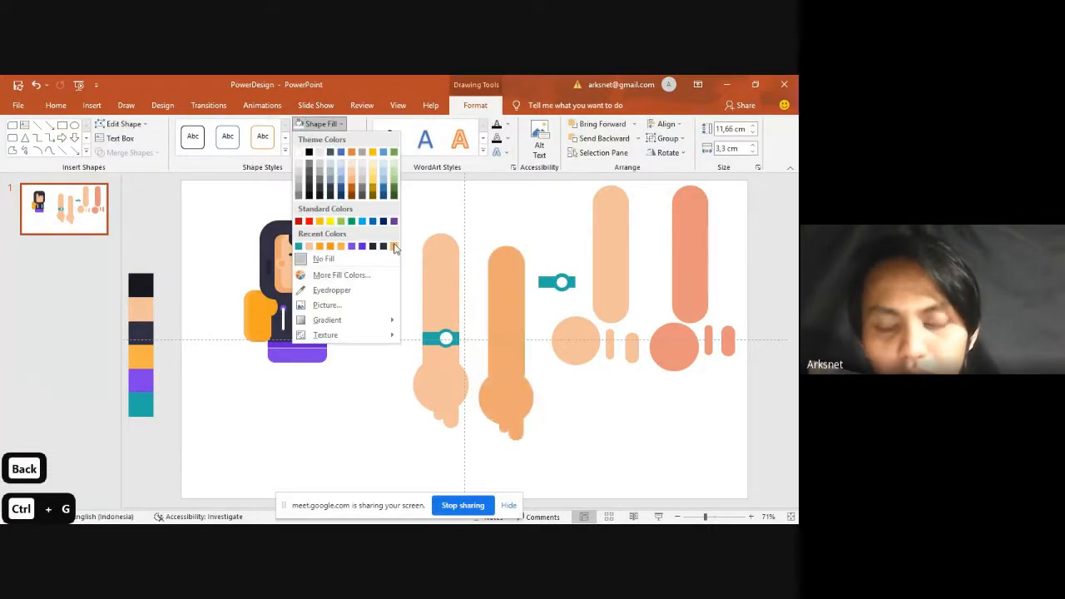
pyautogui.click(395, 246)
pyautogui.moveTo(515, 333)
pyautogui.mouseDown()
pyautogui.moveTo(397, 333)
pyautogui.moveTo(361, 345)
pyautogui.moveTo(471, 340)
pyautogui.moveTo(499, 321)
pyautogui.mouseUp()
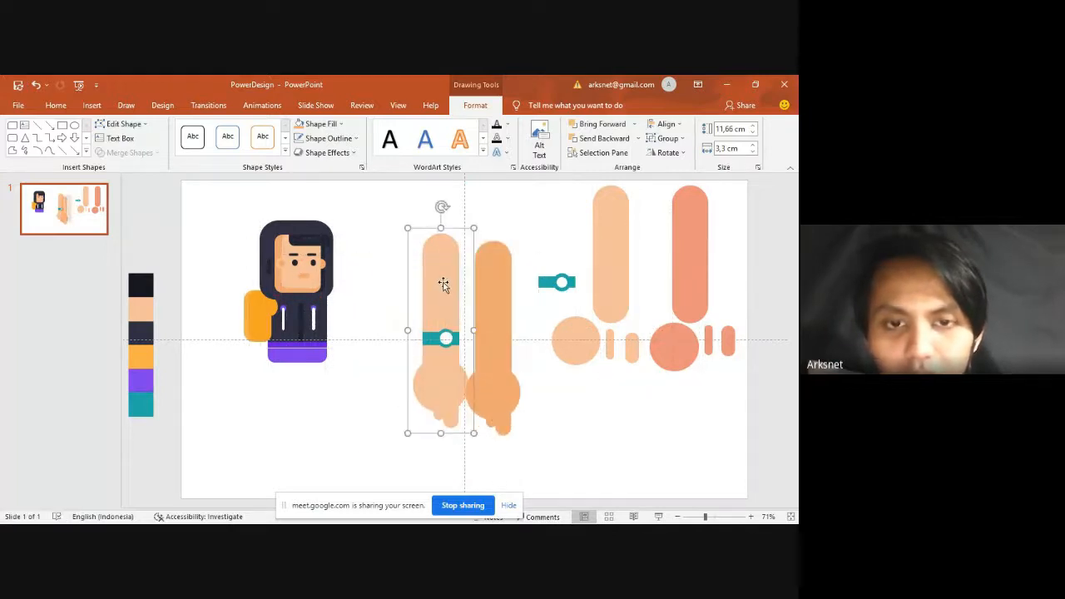
# Scale the arm with the watch to about 4.48 cm high and position it on the character's torso beside the backpack.
pyautogui.moveTo(442, 286); pyautogui.dragTo(274, 321)
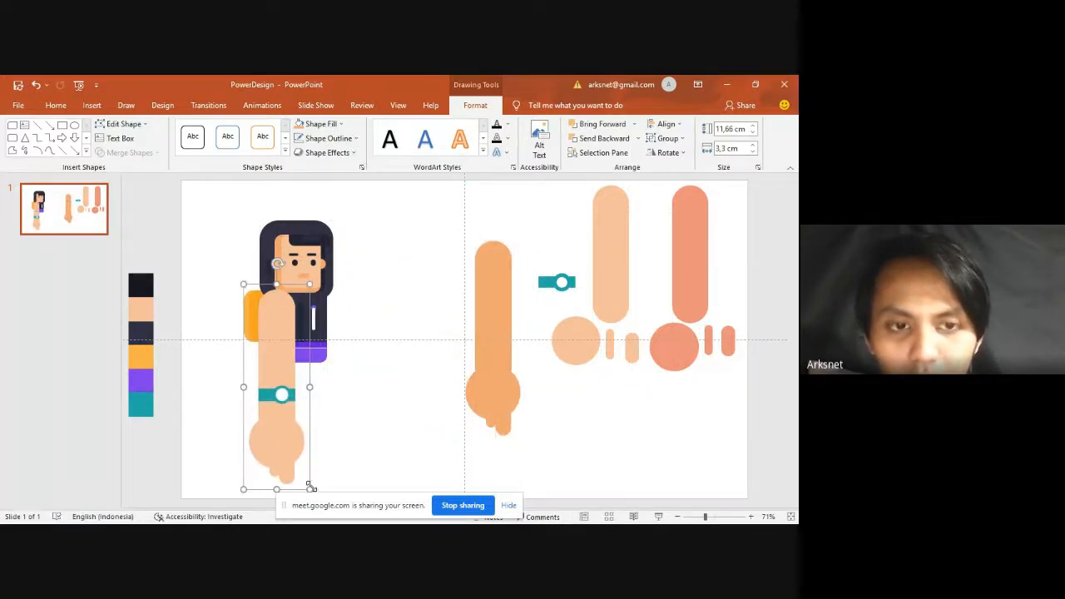
pyautogui.moveTo(311, 488); pyautogui.dragTo(269, 364)
pyautogui.keyDown('ctrl'); pyautogui.scroll(5, 297, 347); pyautogui.keyUp('ctrl')
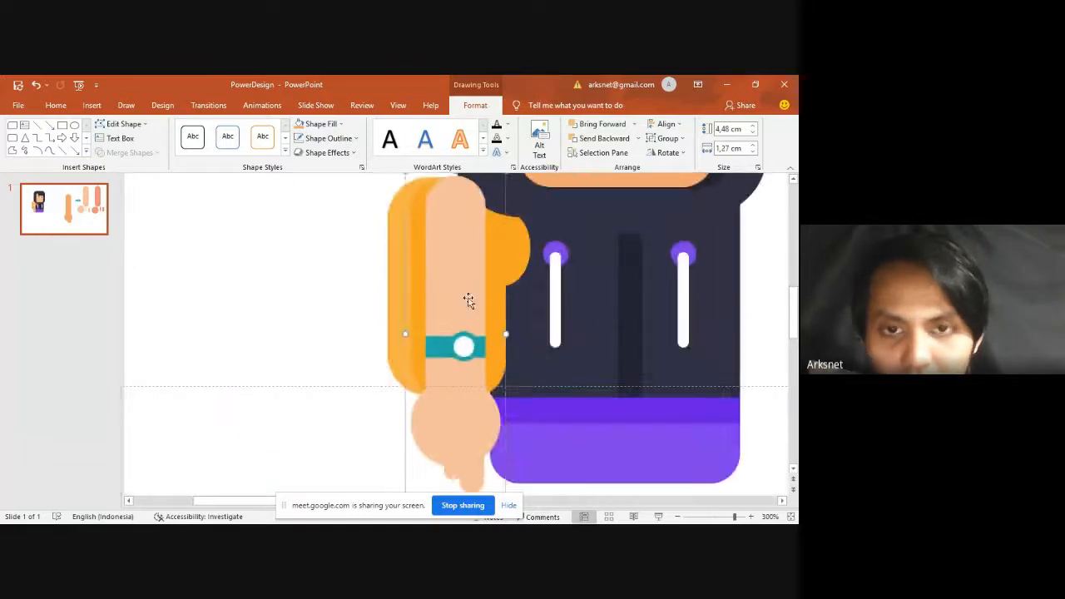
pyautogui.moveTo(468, 300); pyautogui.dragTo(513, 351)
pyautogui.keyDown('ctrl'); pyautogui.scroll(-5, 512, 350); pyautogui.keyUp('ctrl')
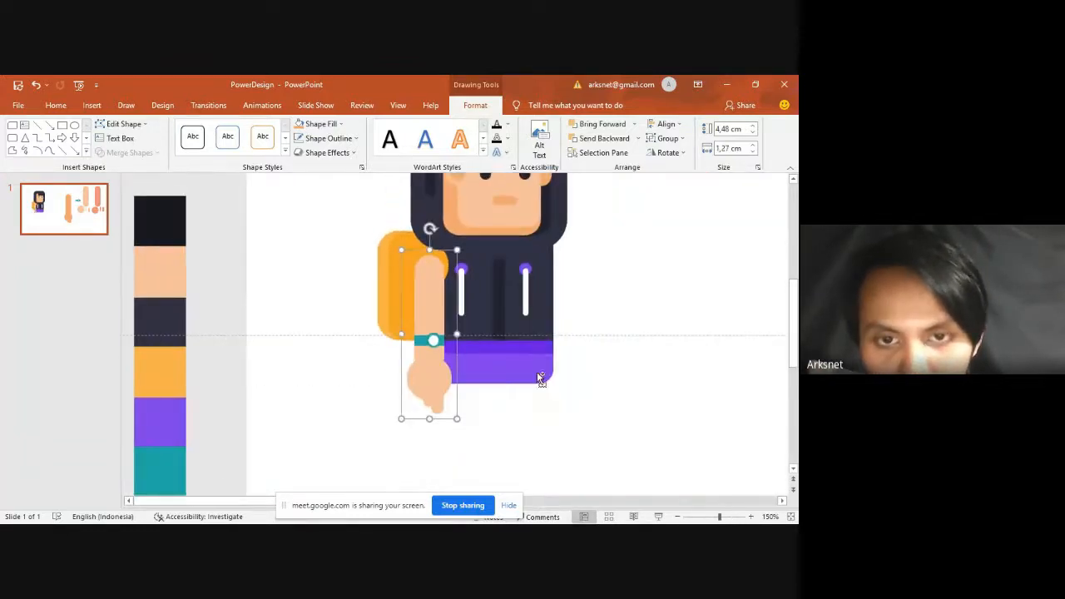
pyautogui.keyDown('ctrl'); pyautogui.scroll(-2, 694, 352); pyautogui.keyUp('ctrl')
# Move the darker arm onto the character next to the watch arm and scale it to about 4.43 cm high.
pyautogui.click(658, 324)
pyautogui.moveTo(683, 199); pyautogui.dragTo(643, 351)
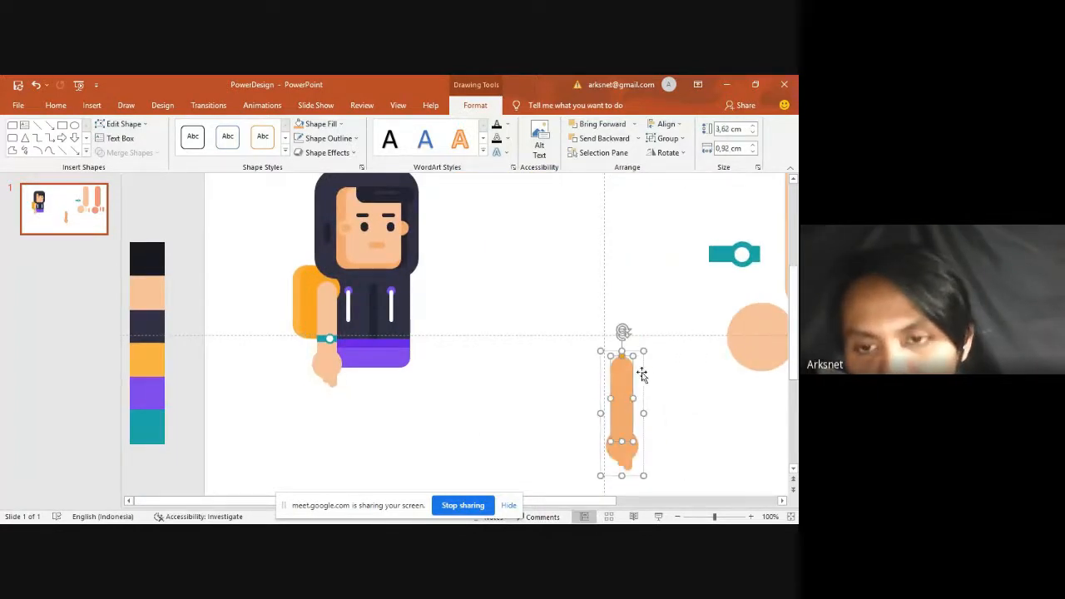
pyautogui.press('Escape')
pyautogui.moveTo(620, 407); pyautogui.dragTo(333, 366)
pyautogui.keyDown('ctrl'); pyautogui.scroll(6, 416, 366); pyautogui.keyUp('ctrl')
pyautogui.keyDown('ctrl'); pyautogui.scroll(-5, 440, 376); pyautogui.keyUp('ctrl')
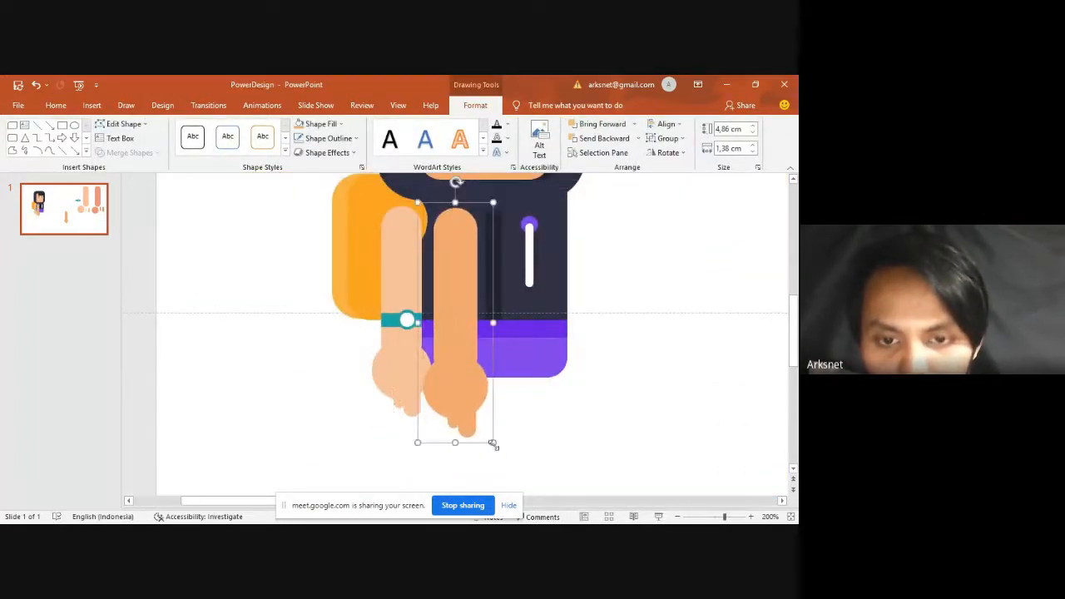
pyautogui.moveTo(492, 444); pyautogui.dragTo(475, 408)
pyautogui.keyDown('ctrl'); pyautogui.scroll(-5, 466, 391); pyautogui.keyUp('ctrl')
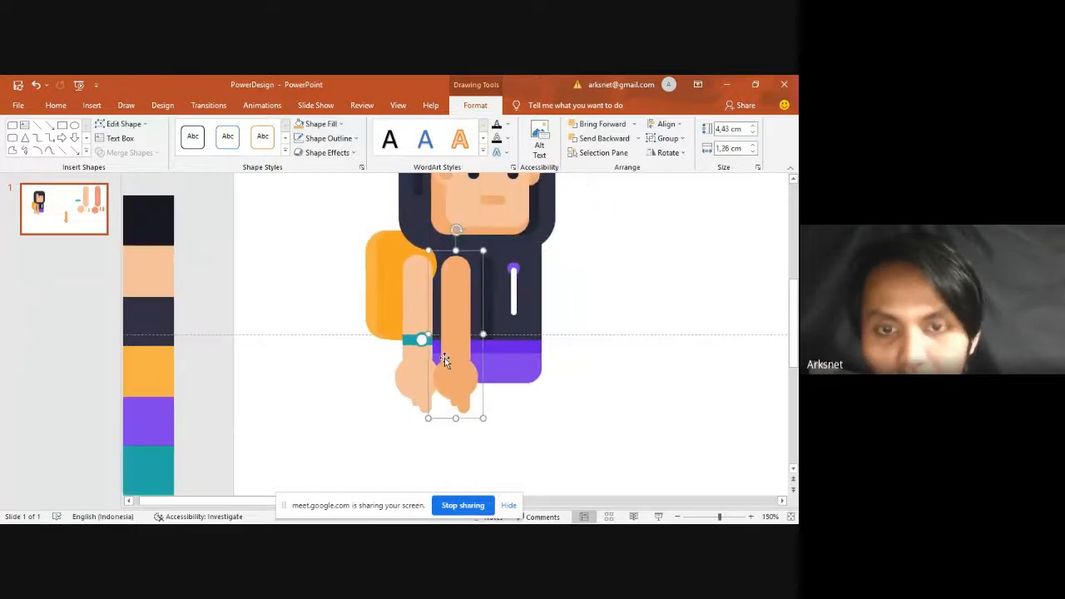
# Move the darker arm to the torso's far side, opposite the watch arm, send it to back, and shift it partly behind the hoodie.
pyautogui.moveTo(444, 358); pyautogui.dragTo(536, 356)
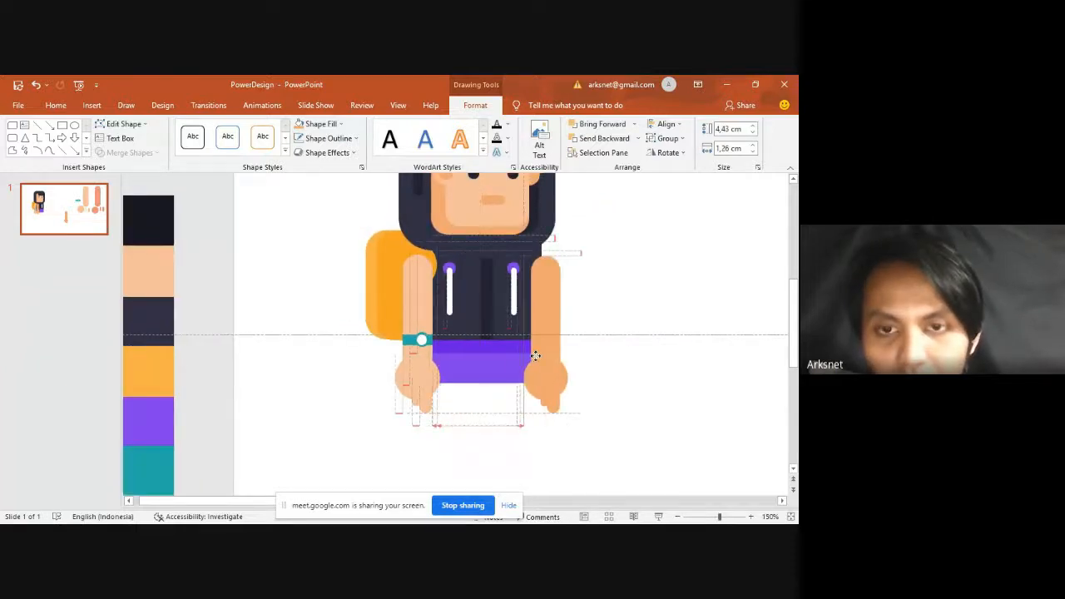
pyautogui.click(668, 152)
pyautogui.click(687, 214)
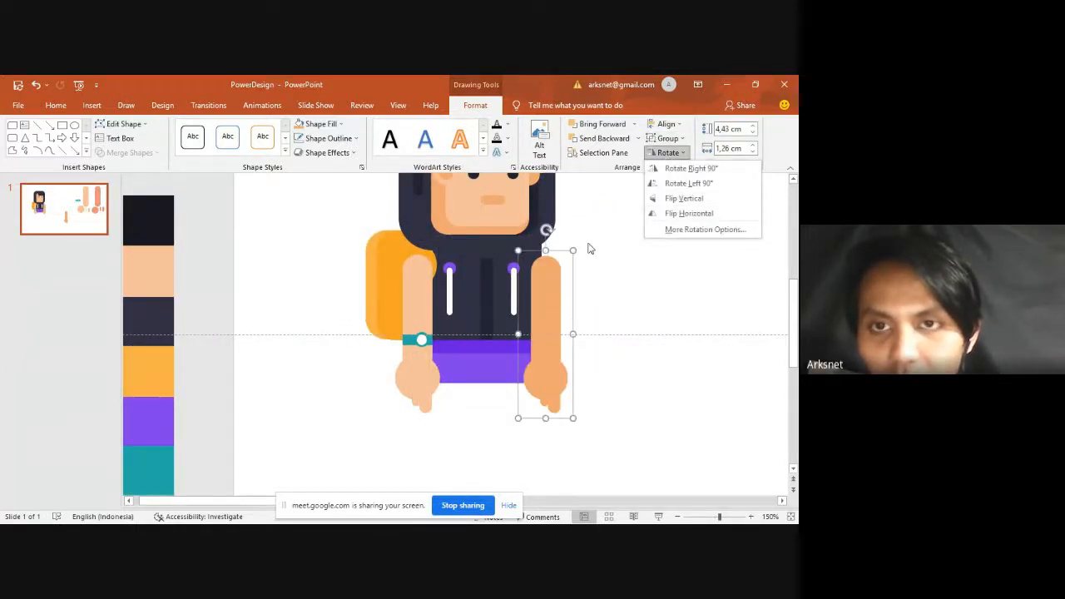
pyautogui.click(671, 156)
pyautogui.click(640, 139)
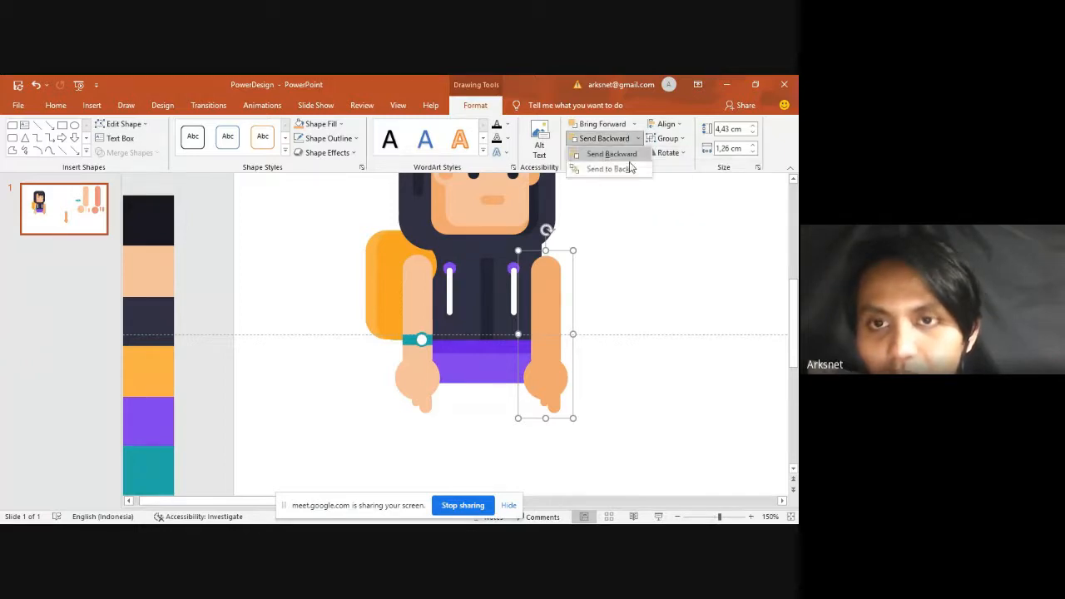
pyautogui.click(610, 166)
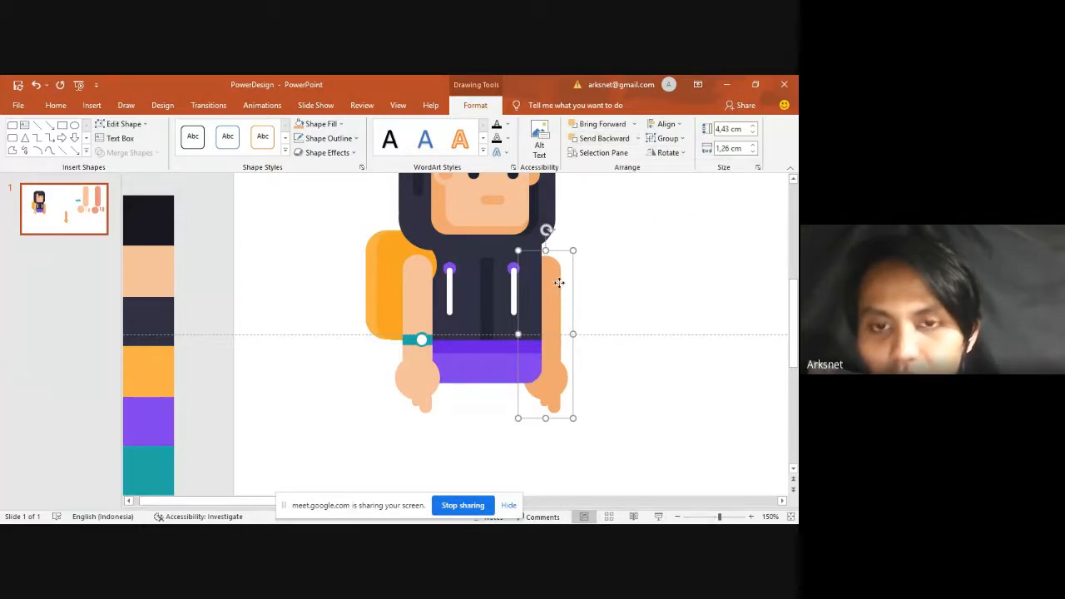
pyautogui.moveTo(559, 283); pyautogui.dragTo(551, 283)
pyautogui.click(604, 263)
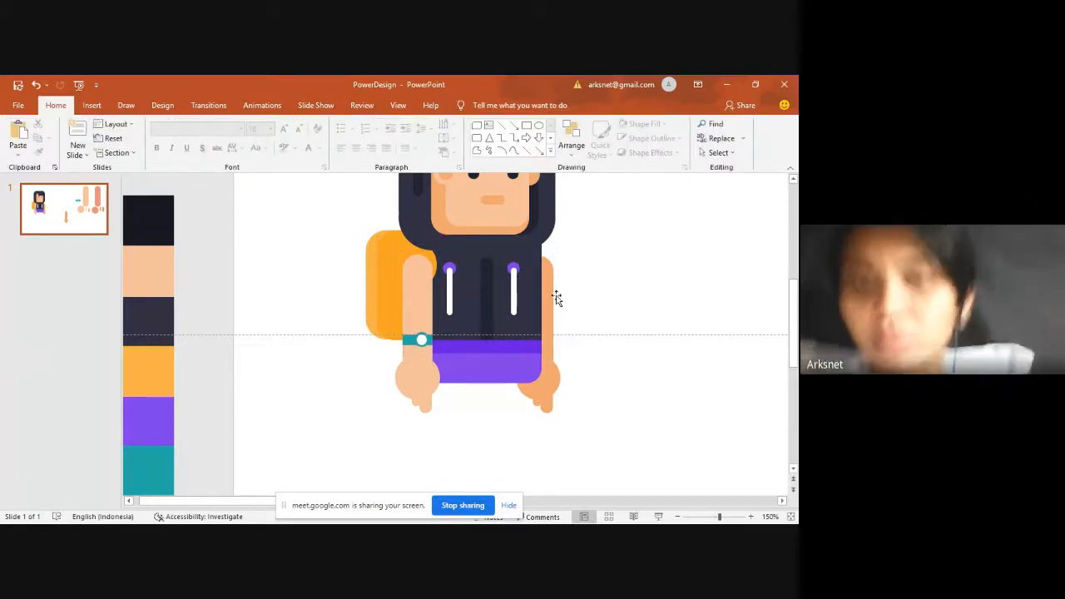
# Delete the spare darker arm standing in the empty area beside the character.
pyautogui.scroll(-5, 514, 306)
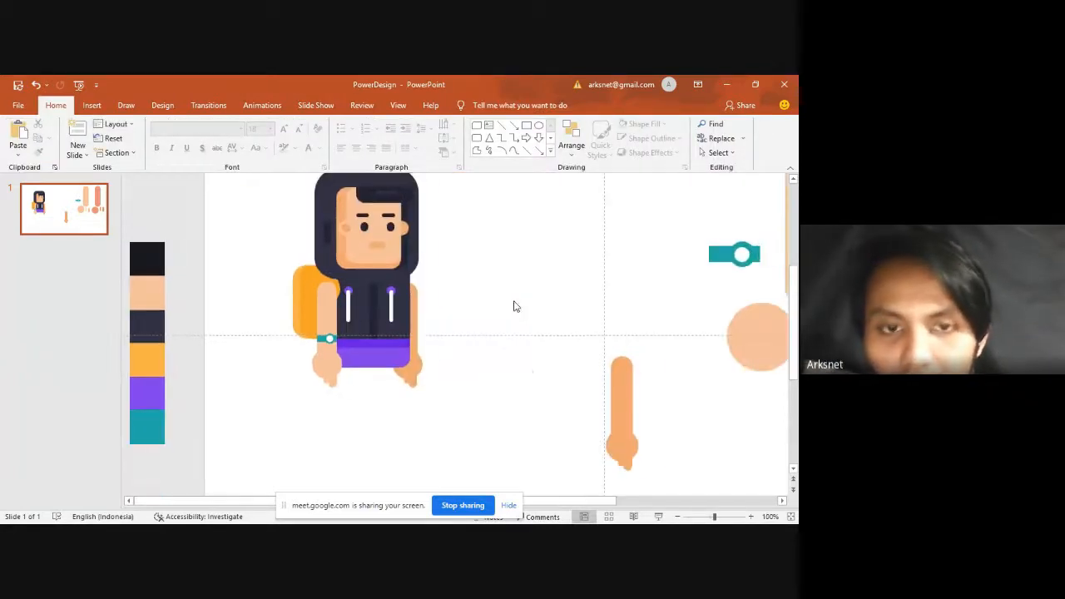
pyautogui.click(618, 381)
pyautogui.press('Delete')
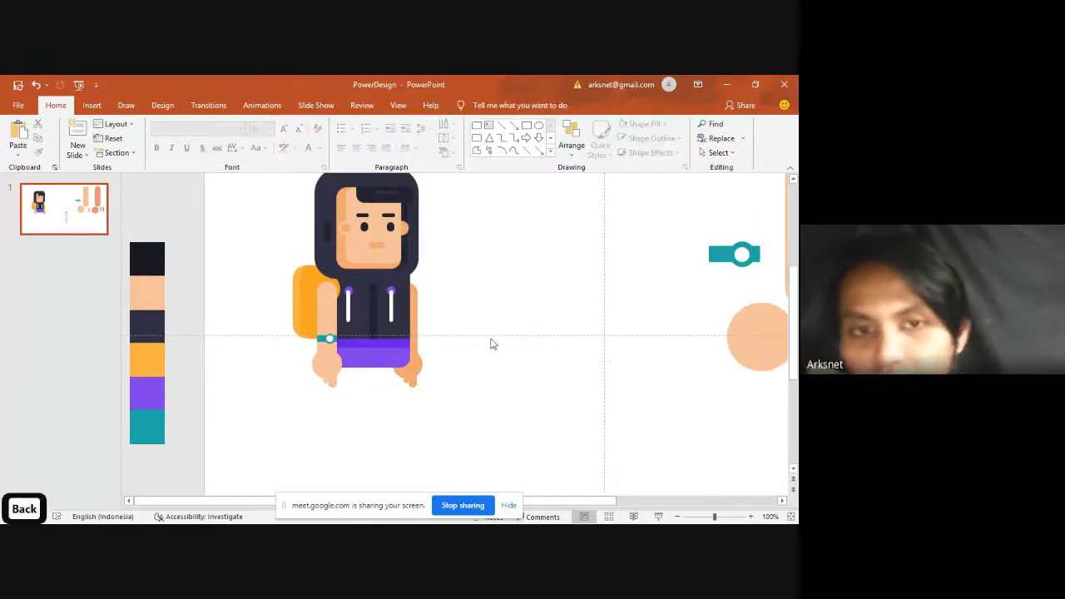
# Check the in-call messages in the Google Meet window and return to the PowerDesign presentation.
pyautogui.click(329, 322)
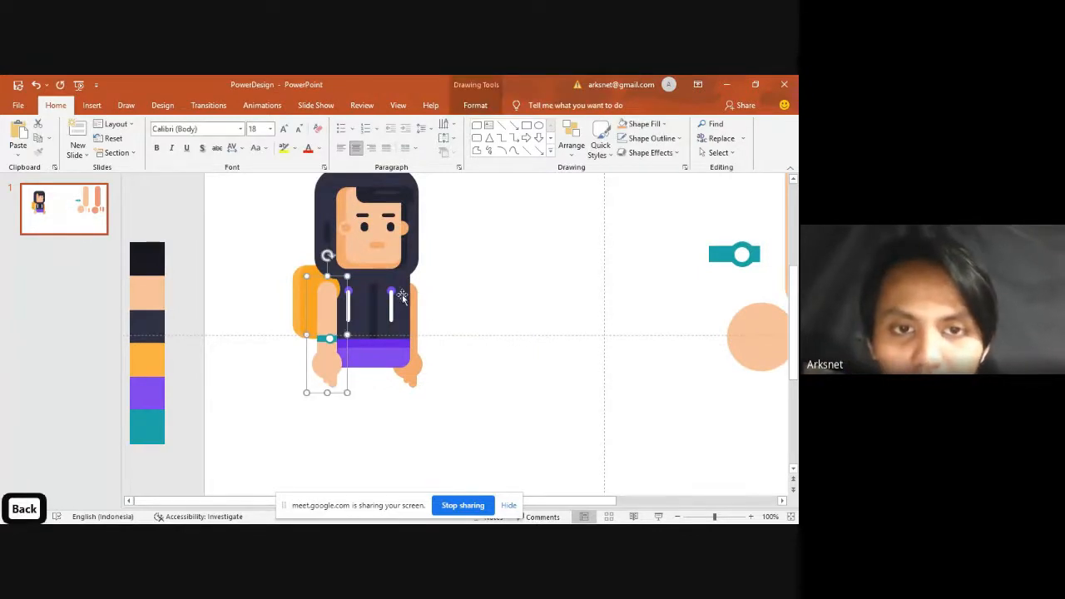
pyautogui.click(439, 285)
pyautogui.scroll(-3, 430, 290)
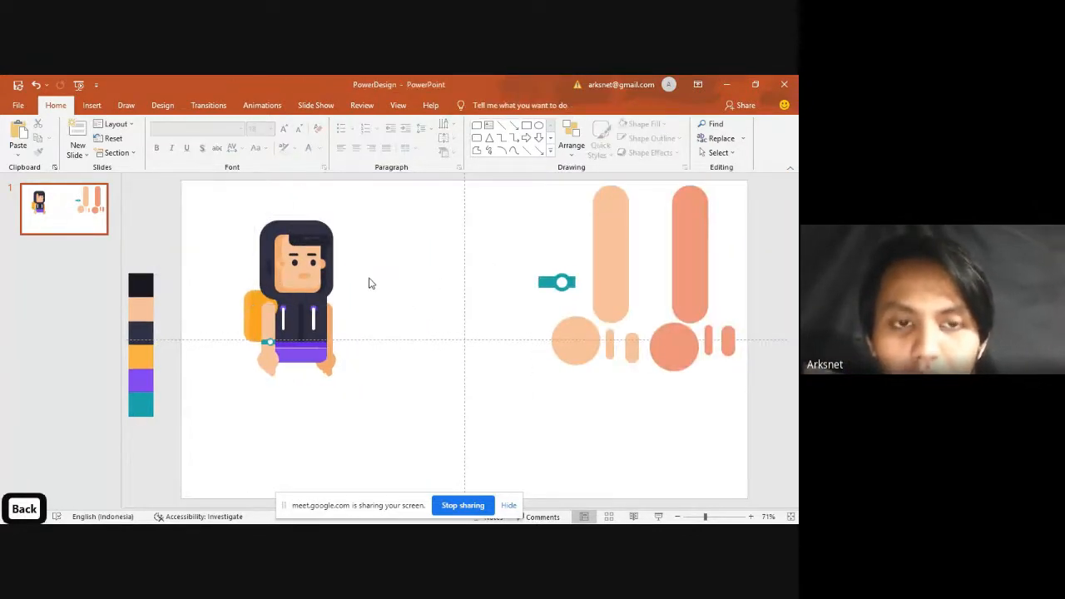
pyautogui.hotkey('alt', 'Tab')
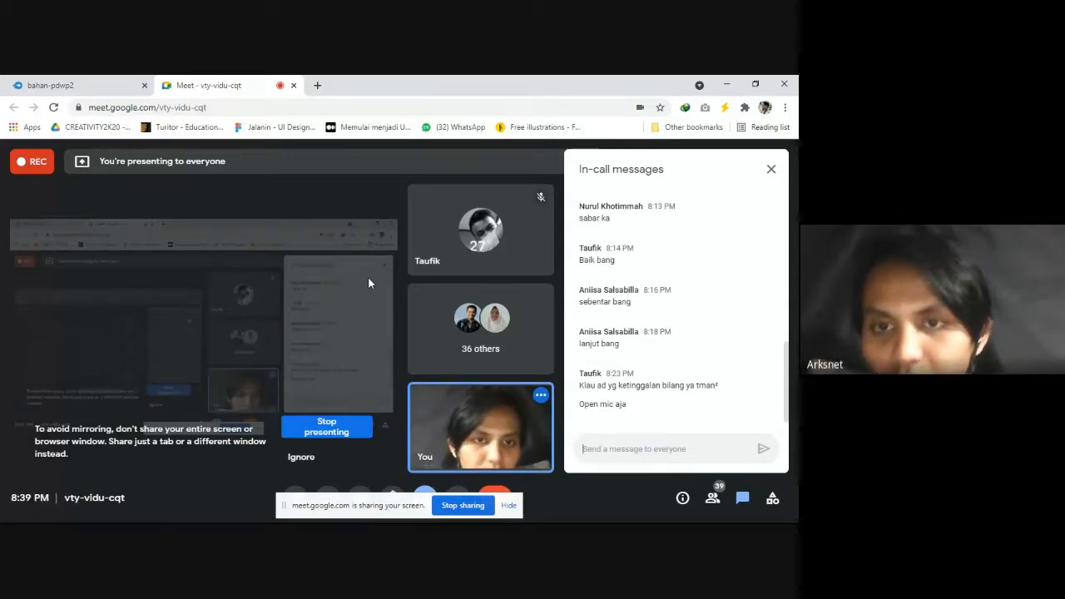
pyautogui.hotkey('alt', 'Tab')
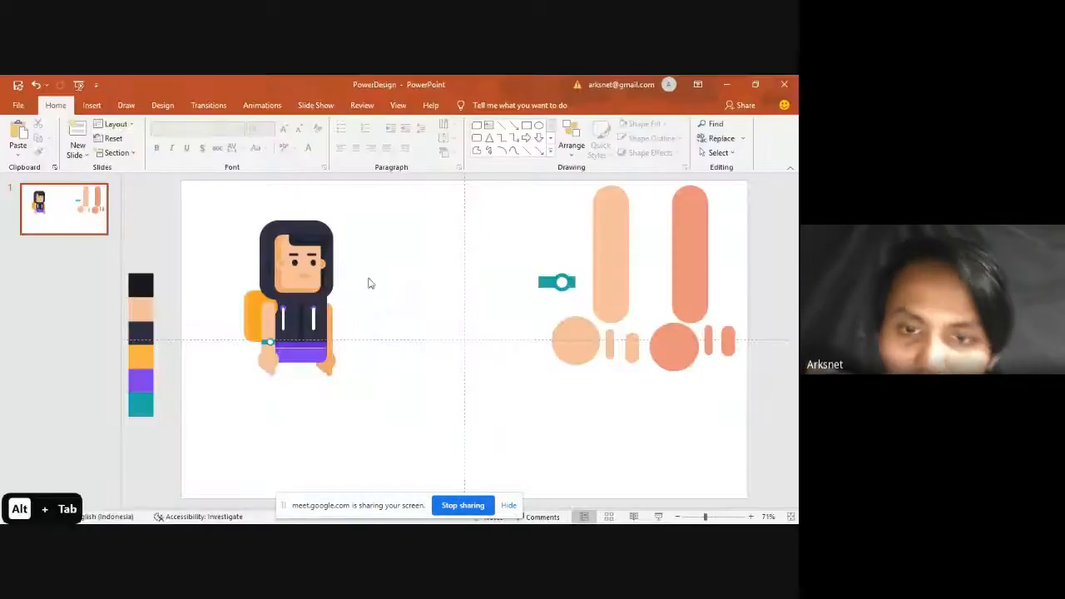
# Select both arms on the character and nudge them slightly upward along the torso.
pyautogui.click(327, 323)
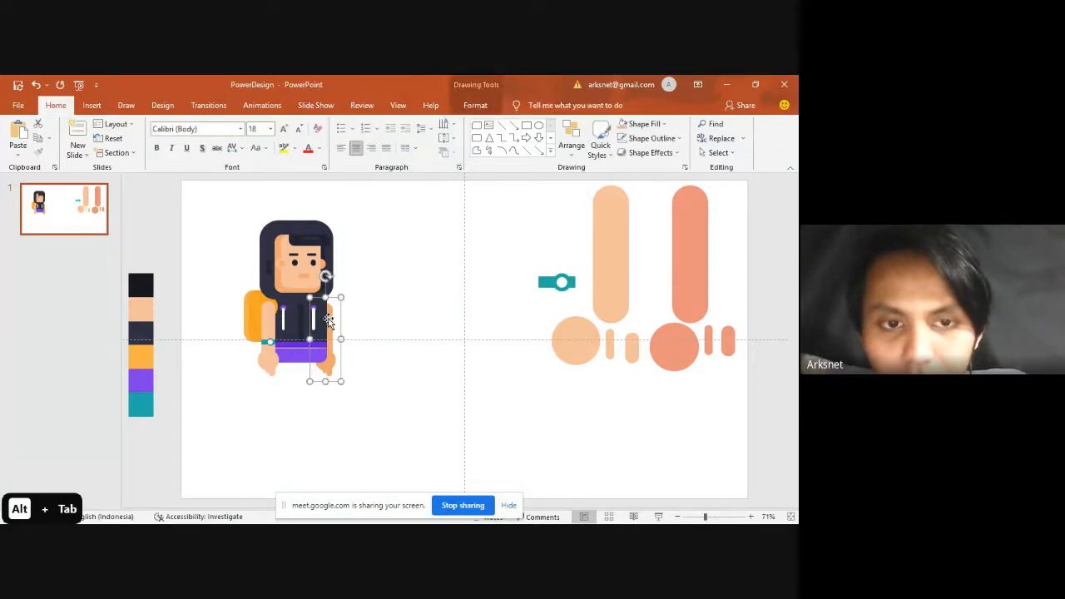
pyautogui.scroll(10, 333, 316)
pyautogui.keyDown('shift'); pyautogui.click(285, 294); pyautogui.keyUp('shift')
pyautogui.moveTo(287, 272); pyautogui.dragTo(288, 268)
pyautogui.click(480, 281)
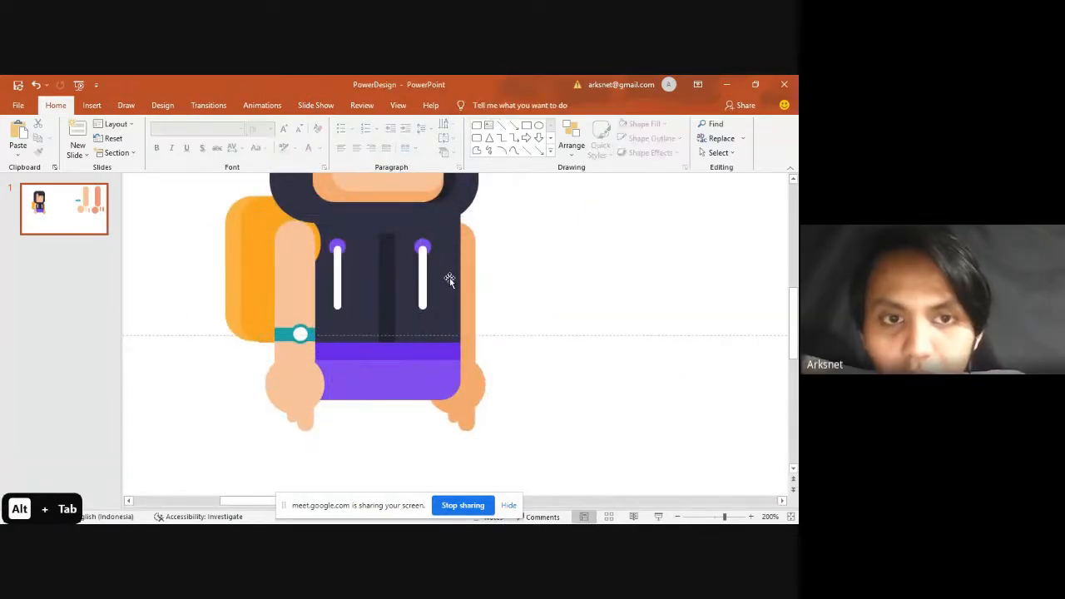
# Look at the Google Meet chat for new replies and return to the PowerDesign slide.
pyautogui.hotkey('alt', 'Tab')
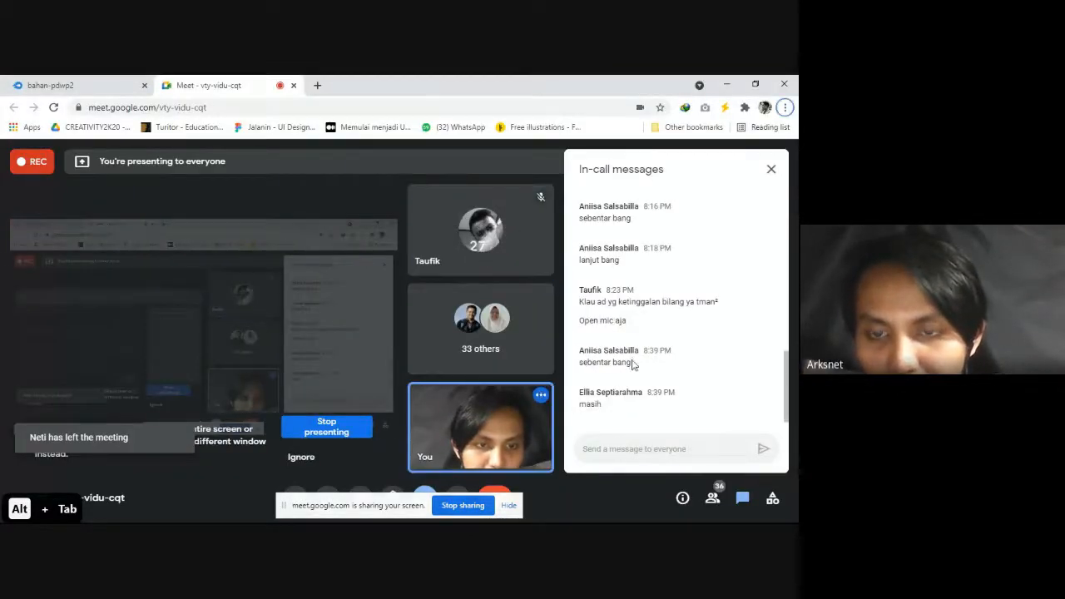
pyautogui.hotkey('alt', 'Tab')
pyautogui.click(468, 304)
# Delete the grouped reference parts for the arms, hands and watch from the slide.
pyautogui.keyDown('ctrl'); pyautogui.scroll(-3, 472, 305); pyautogui.keyUp('ctrl')
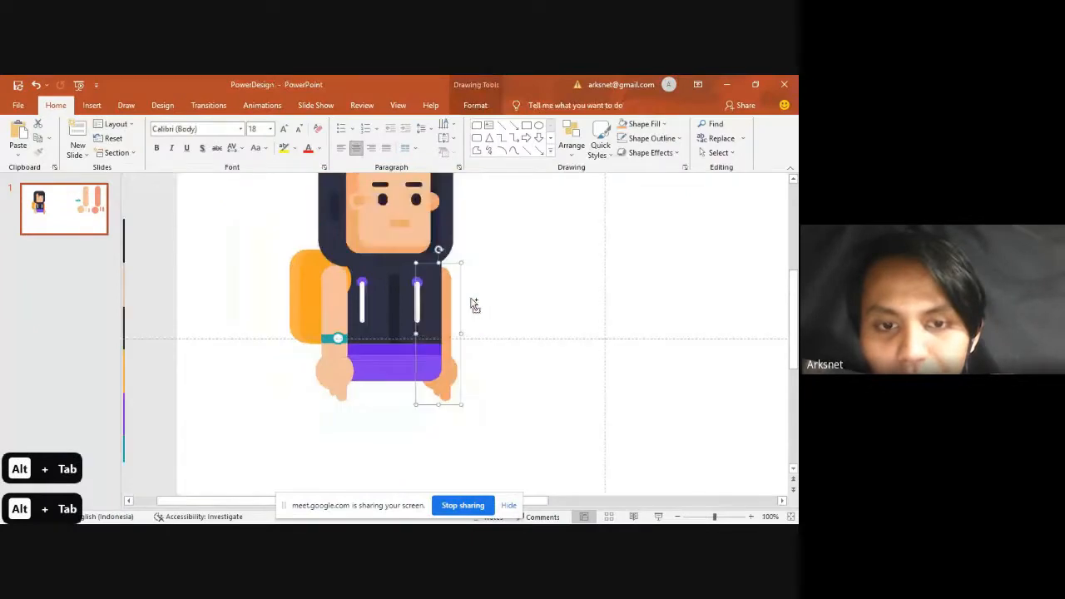
pyautogui.click(397, 315)
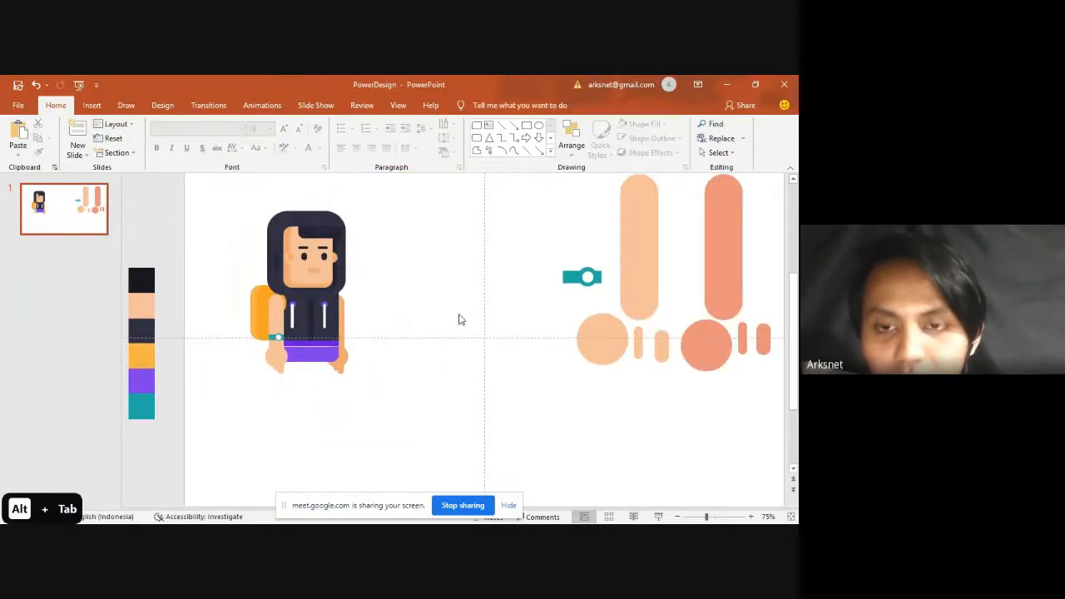
pyautogui.click(657, 333)
pyautogui.press('BackSpace')
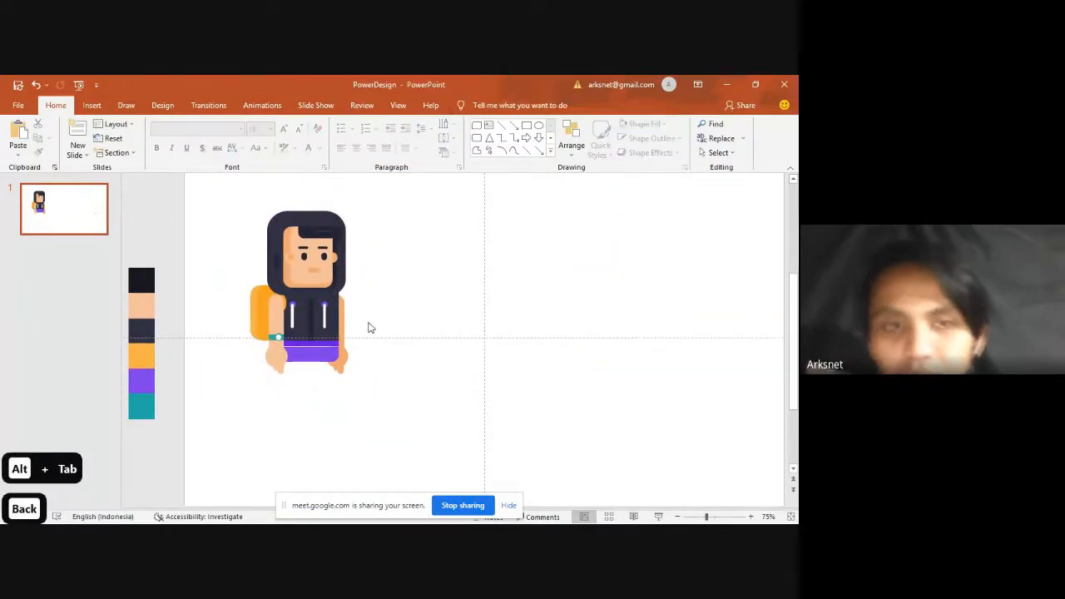
pyautogui.click(321, 270)
pyautogui.keyDown('ctrl'); pyautogui.scroll(5, 320, 271); pyautogui.keyUp('ctrl')
pyautogui.click(486, 399)
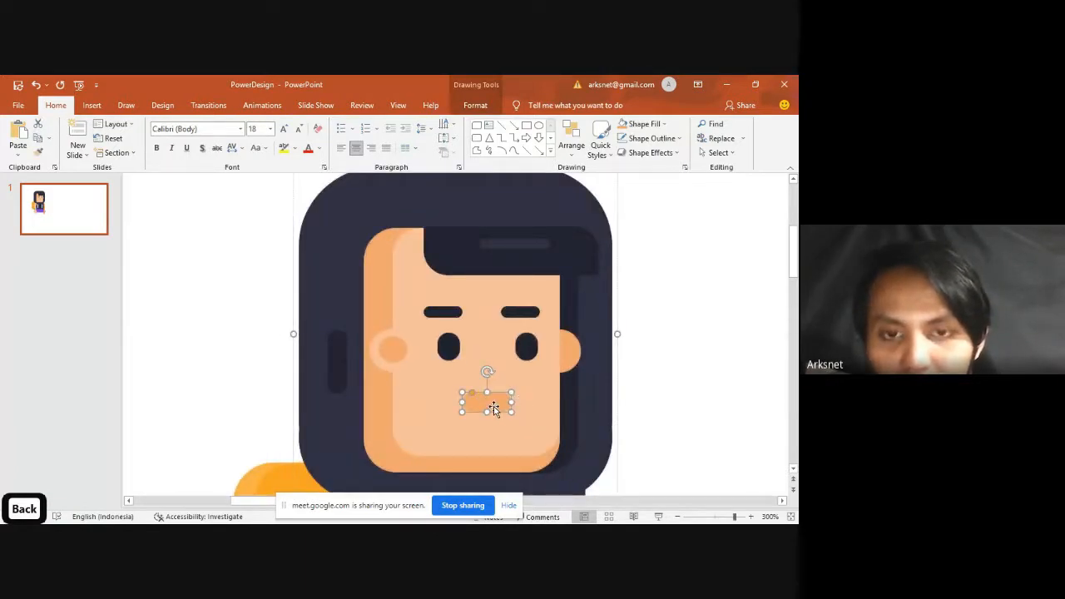
pyautogui.keyDown('ctrl'); pyautogui.scroll(-6, 533, 359); pyautogui.keyUp('ctrl')
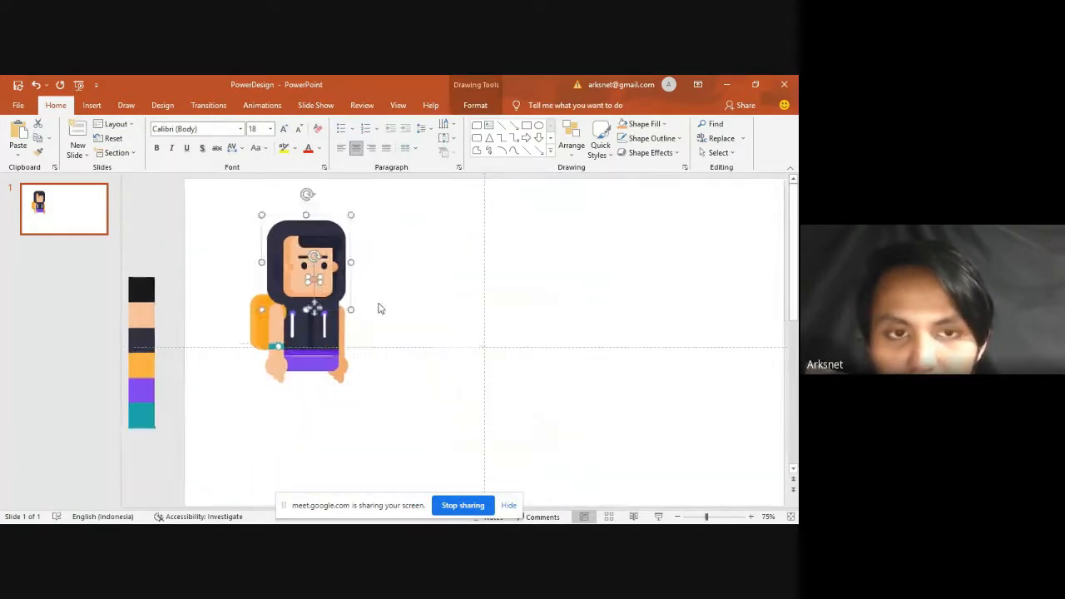
# Widen the character's dark hair fringe by extending its left edge further across the forehead.
pyautogui.keyDown('ctrl'); pyautogui.scroll(4, 380, 307); pyautogui.keyUp('ctrl')
pyautogui.click(437, 260)
pyautogui.moveTo(424, 259); pyautogui.dragTo(413, 260)
pyautogui.click(580, 266)
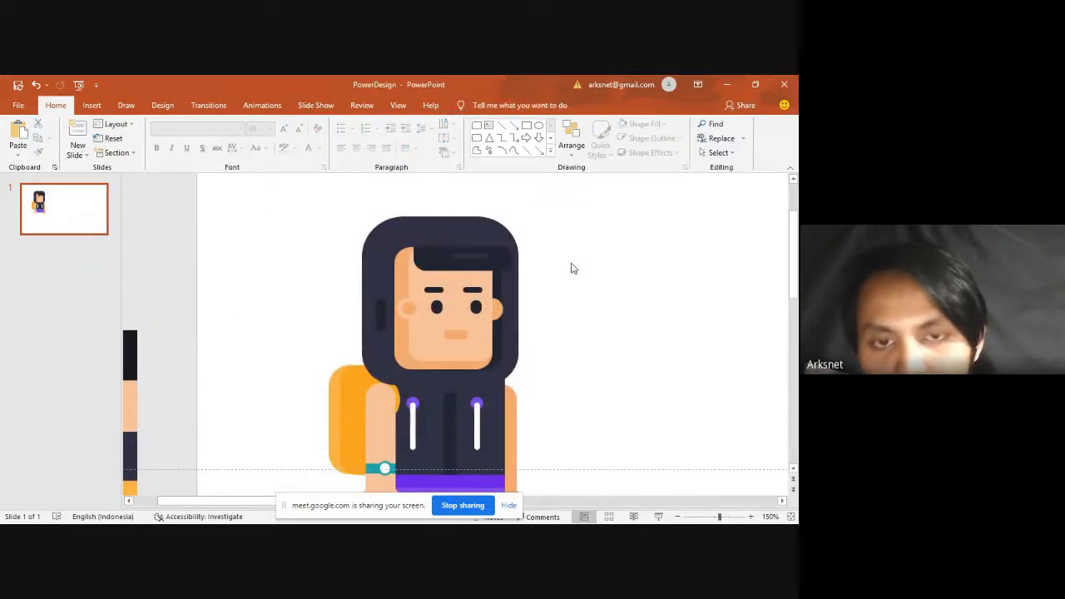
pyautogui.click(498, 265)
pyautogui.scroll(-8, 520, 274)
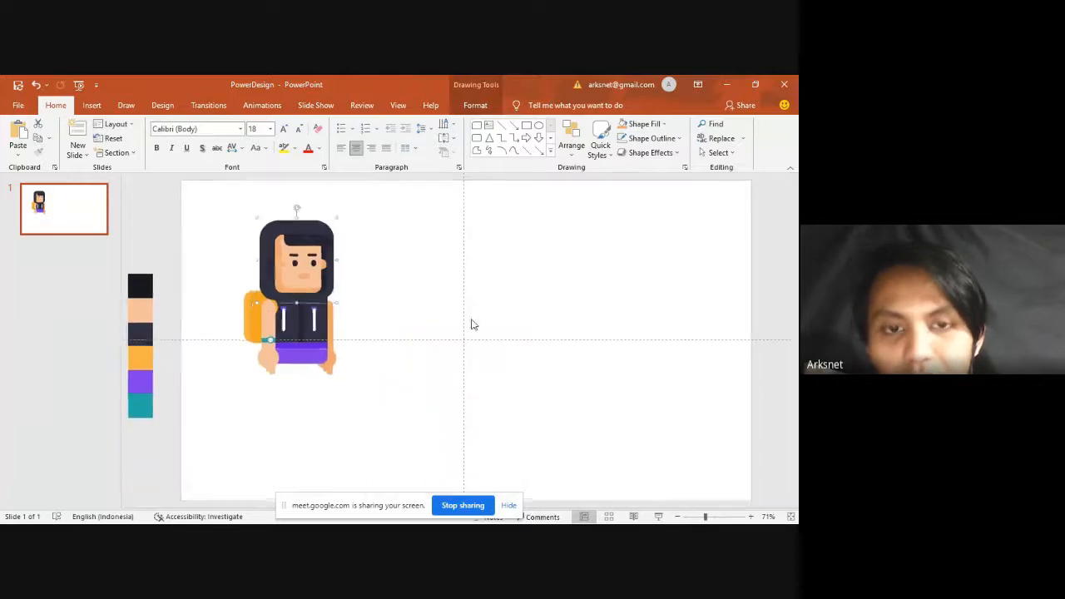
# Group the separate leg and shoe parts beside KAKI in the Flat Design with Powerpoint presentation and copy them onto the PowerDesign slide.
pyautogui.click(332, 361)
pyautogui.hotkey('alt', 'Tab')
pyautogui.hotkey('alt', 'Tab')
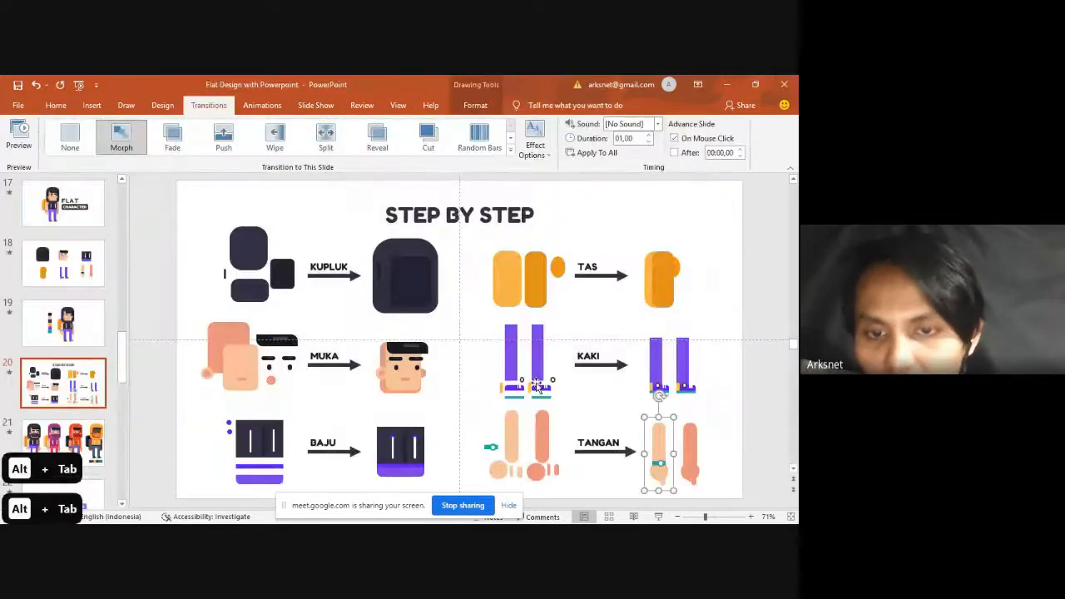
pyautogui.click(543, 367)
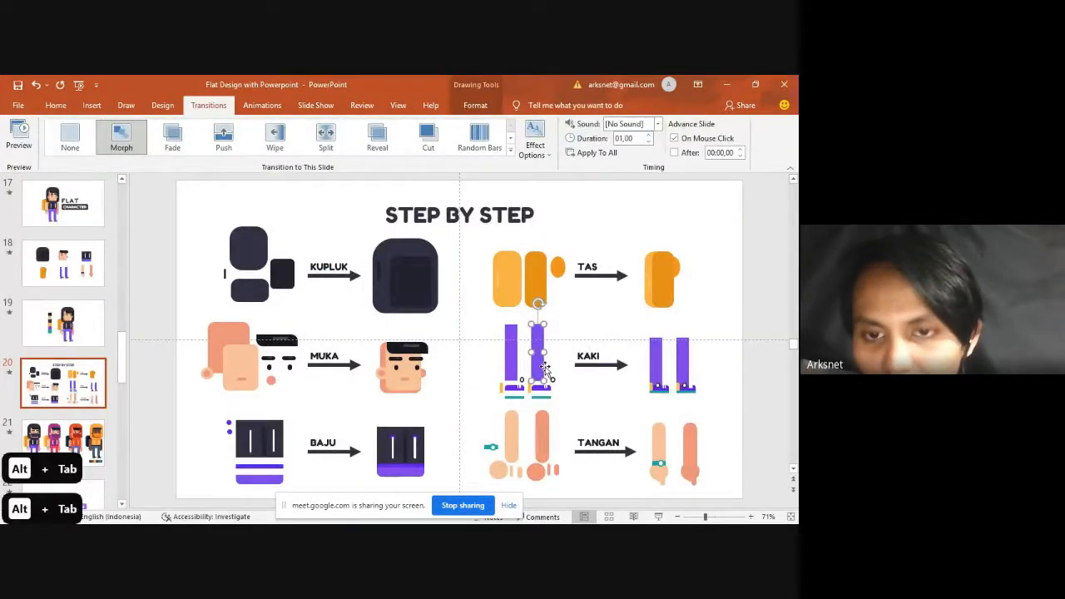
pyautogui.moveTo(487, 318); pyautogui.dragTo(558, 417)
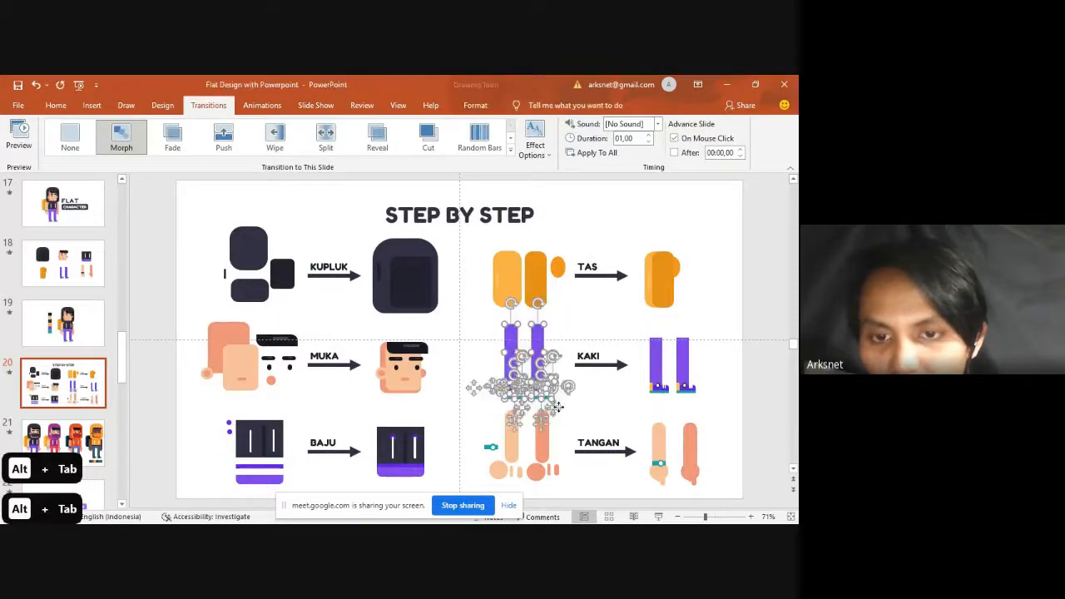
pyautogui.hotkey('ctrl', 'g')
pyautogui.hotkey('ctrl', 'c')
pyautogui.hotkey('alt', 'Tab')
pyautogui.hotkey('ctrl', 'v')
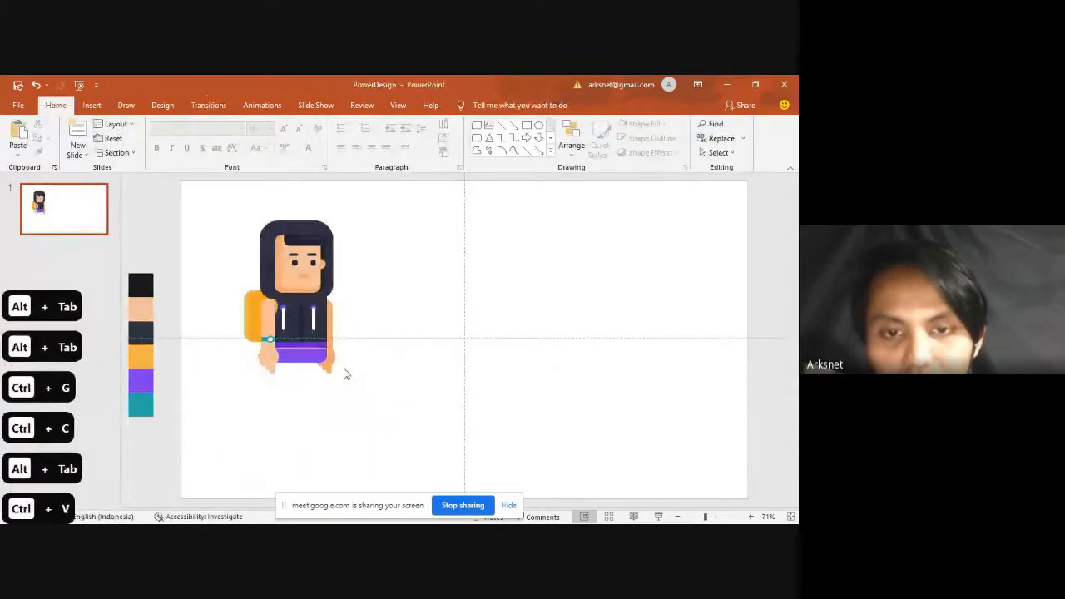
# Move the pasted leg reference group to the slide's upper right area and enlarge it proportionally.
pyautogui.moveTo(525, 357); pyautogui.dragTo(652, 241)
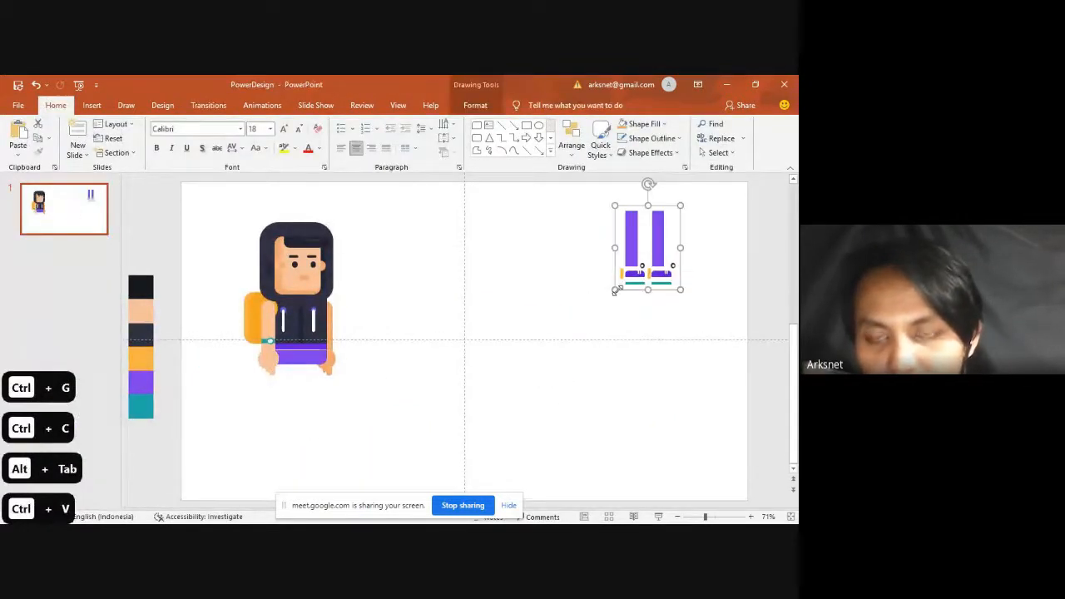
pyautogui.moveTo(613, 287); pyautogui.dragTo(577, 349)
pyautogui.moveTo(635, 301); pyautogui.dragTo(658, 287)
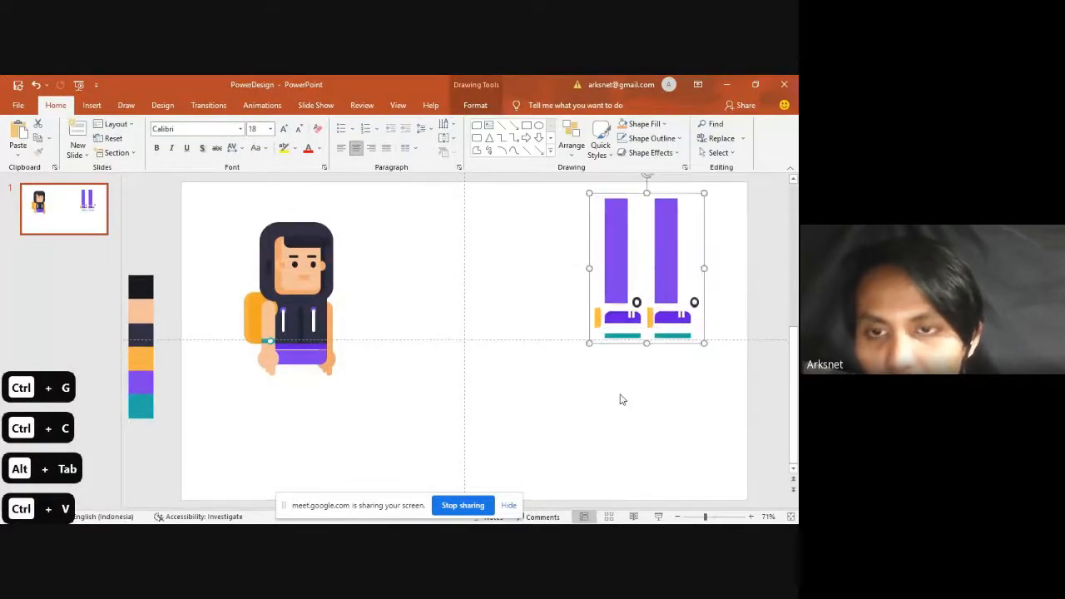
pyautogui.click(620, 399)
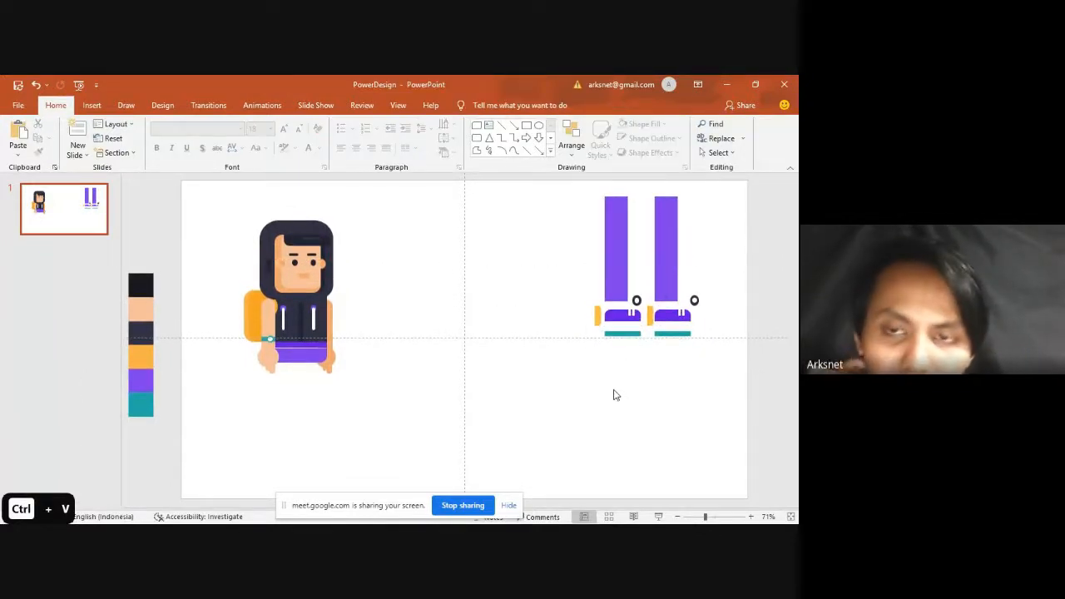
# Draw a vertical leg rectangle about 5.99 cm high and 1.39 cm wide at mid-slide and fill it with purple from recent colours.
pyautogui.click(526, 125)
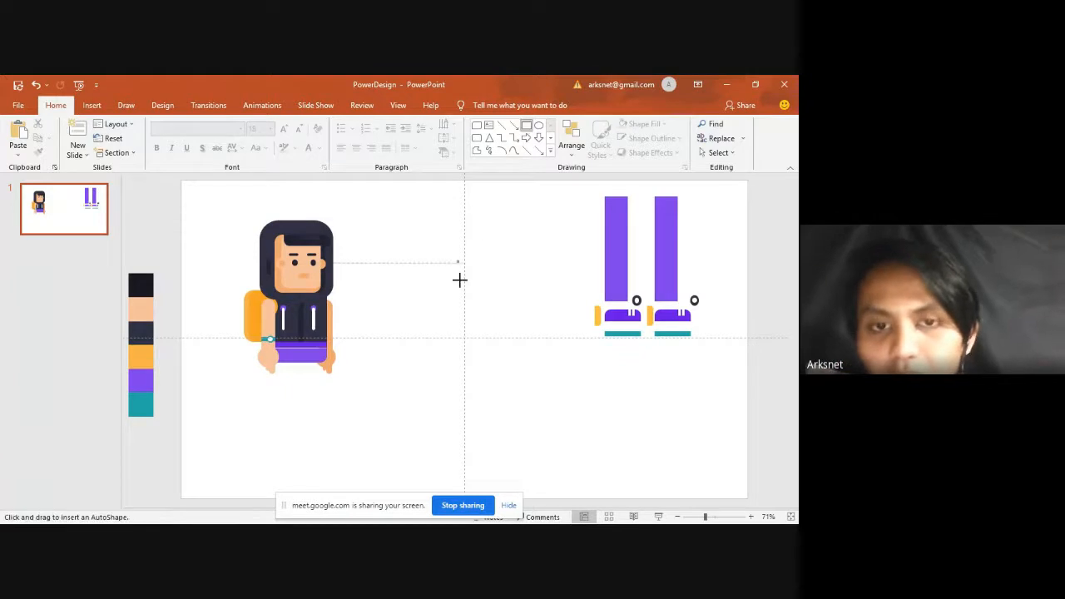
pyautogui.moveTo(456, 261)
pyautogui.mouseDown()
pyautogui.moveTo(490, 361)
pyautogui.moveTo(466, 328)
pyautogui.moveTo(470, 302)
pyautogui.moveTo(471, 340)
pyautogui.mouseUp()
pyautogui.click(504, 311)
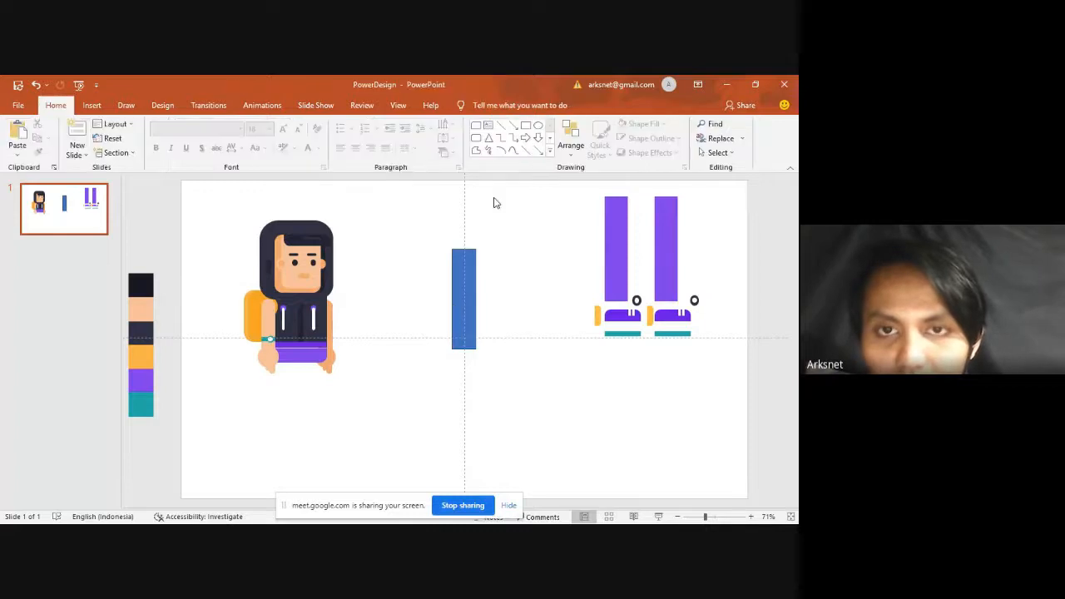
pyautogui.click(470, 260)
pyautogui.click(341, 123)
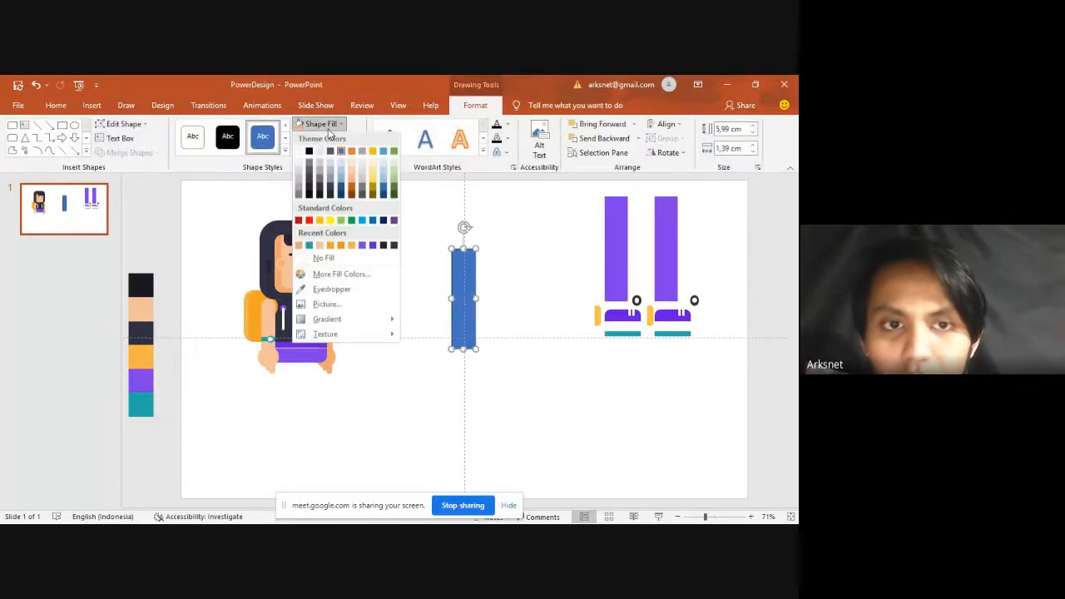
pyautogui.click(363, 243)
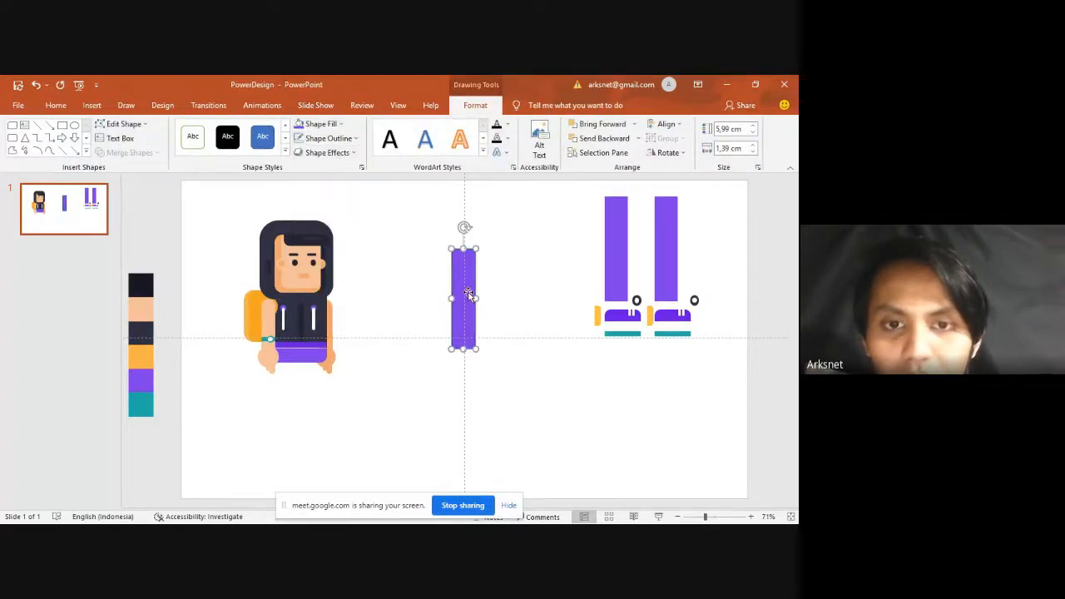
pyautogui.click(495, 282)
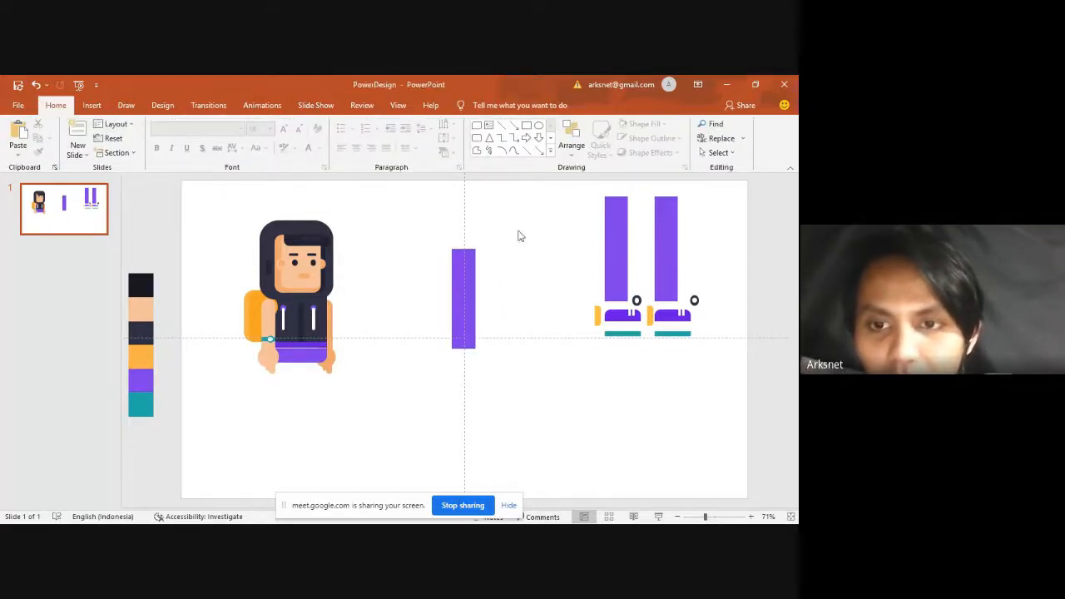
# Draw a top-corners-rounded rectangle about 0.96 cm high and 2.55 cm wide over the leg's lower end as the shoe.
pyautogui.click(550, 152)
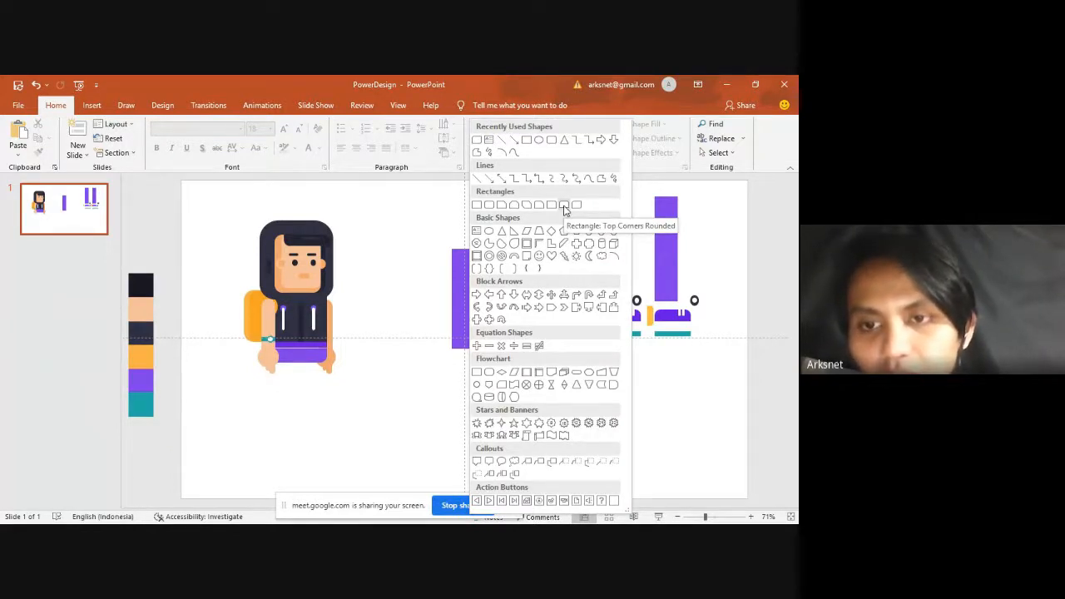
pyautogui.click(563, 204)
pyautogui.moveTo(452, 345)
pyautogui.mouseDown()
pyautogui.moveTo(513, 363)
pyautogui.moveTo(483, 347)
pyautogui.moveTo(491, 354)
pyautogui.moveTo(486, 331)
pyautogui.moveTo(440, 323)
pyautogui.mouseUp()
pyautogui.scroll(3, 491, 348)
pyautogui.scroll(-3, 478, 345)
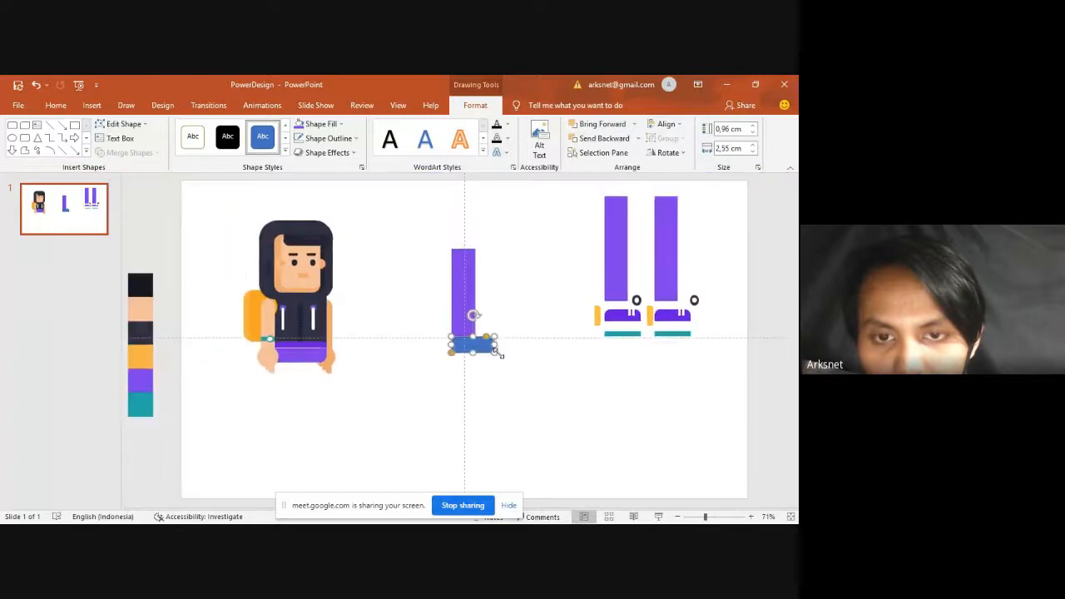
# Fill the shoe shape with dark purple from recent colours and remove its outline.
pyautogui.scroll(3, 486, 347)
pyautogui.click(537, 368)
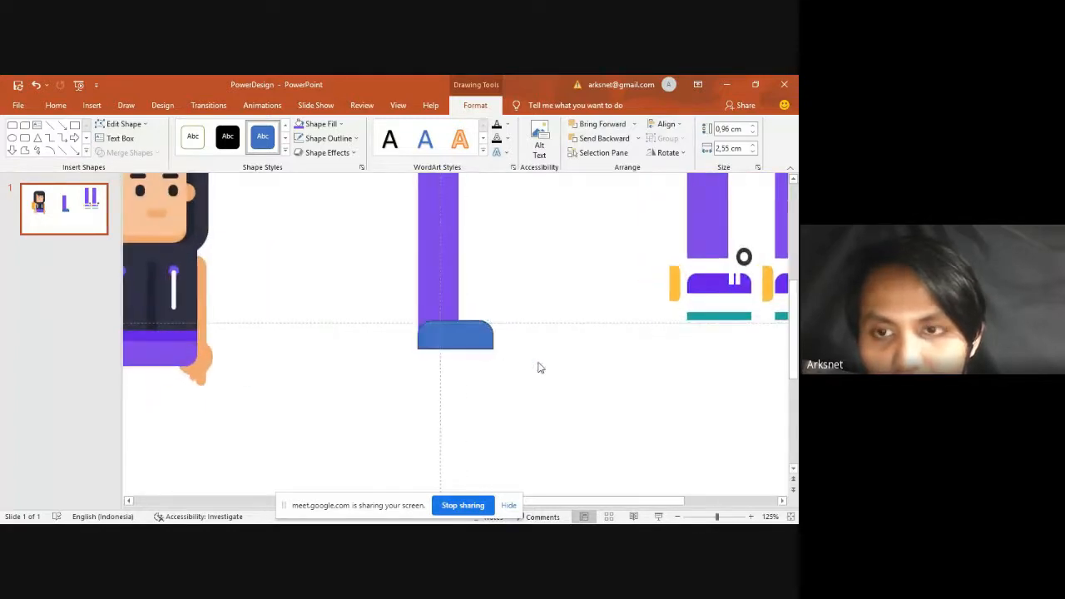
pyautogui.doubleClick(455, 335)
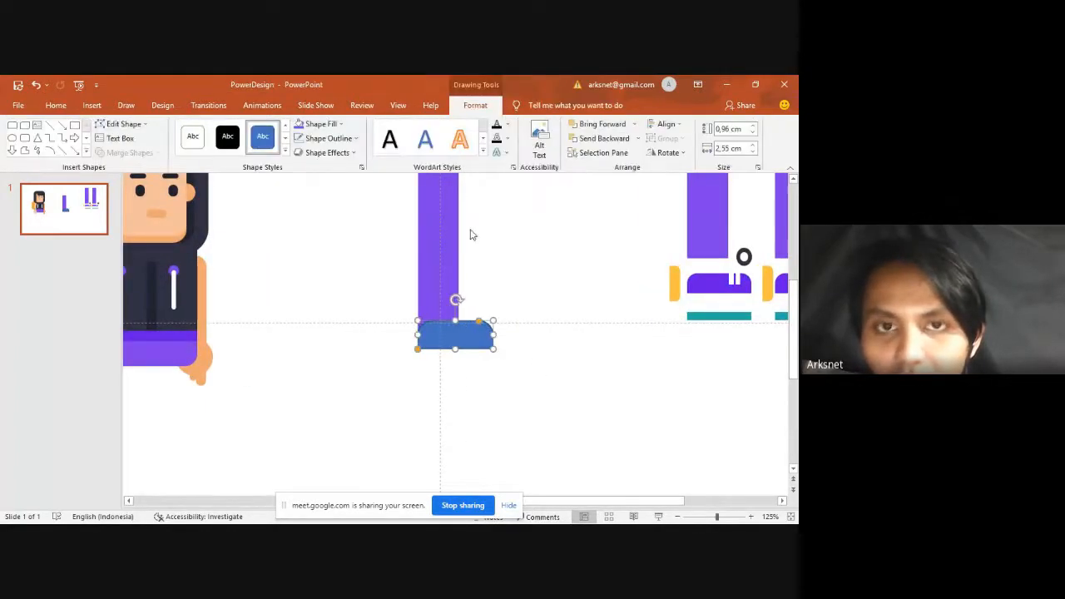
pyautogui.click(320, 124)
pyautogui.click(375, 247)
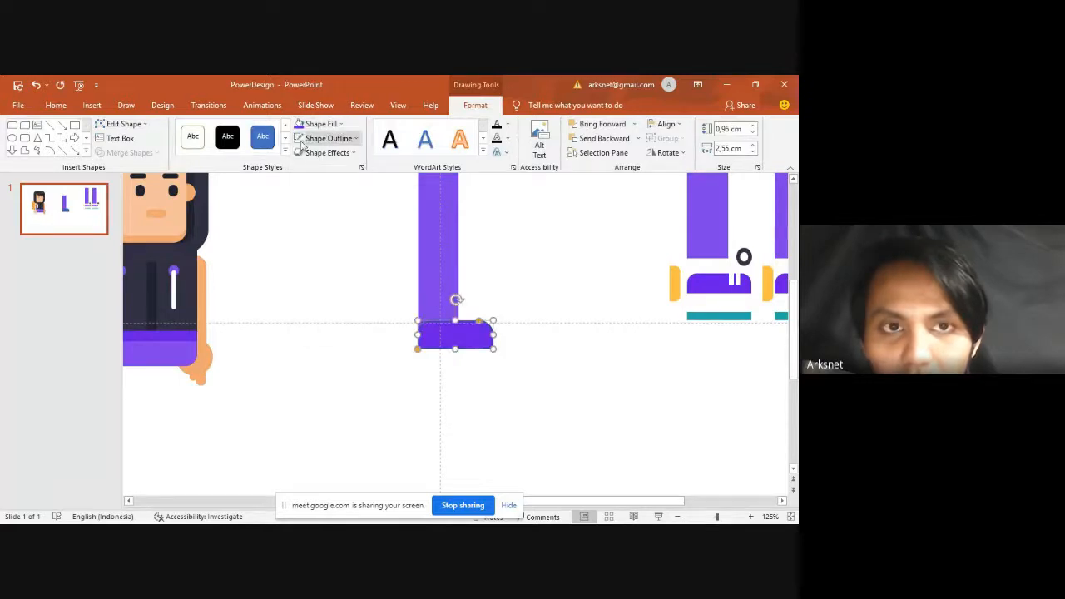
pyautogui.click(460, 308)
pyautogui.click(480, 321)
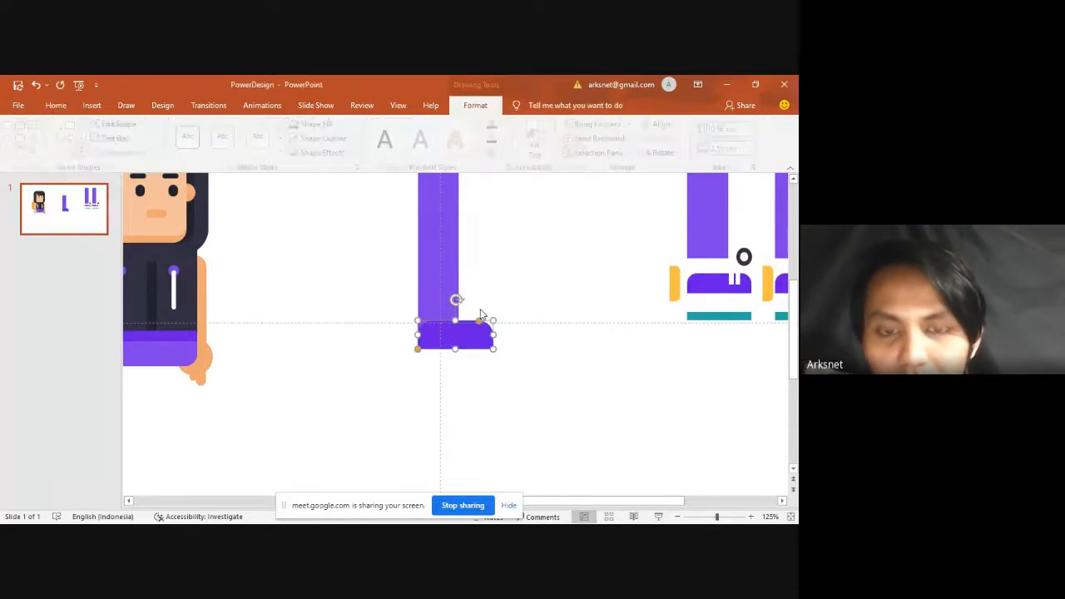
pyautogui.click(448, 257)
pyautogui.click(458, 254)
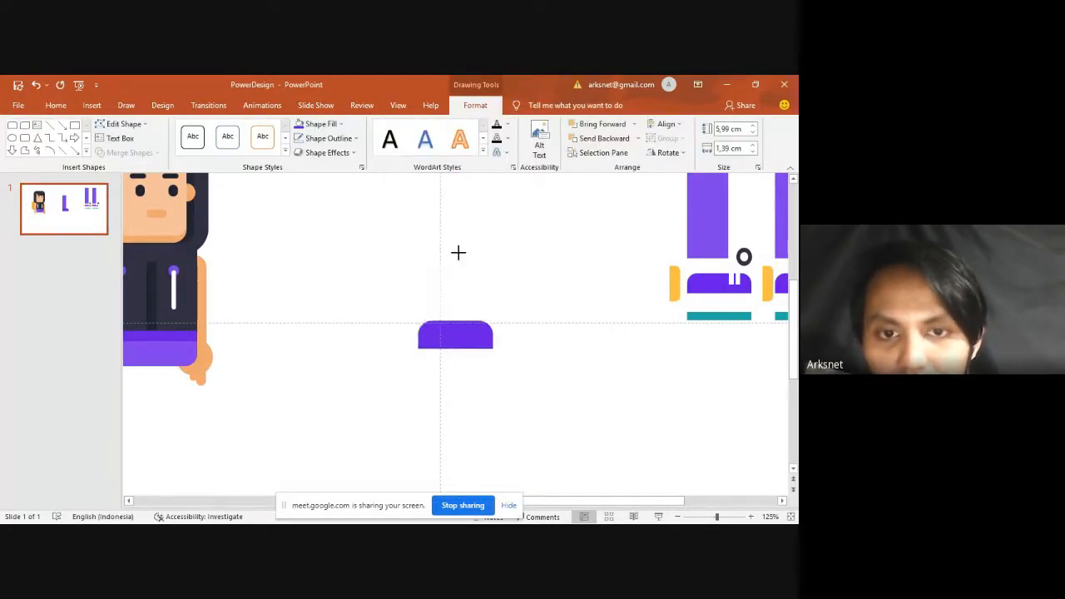
pyautogui.click(505, 248)
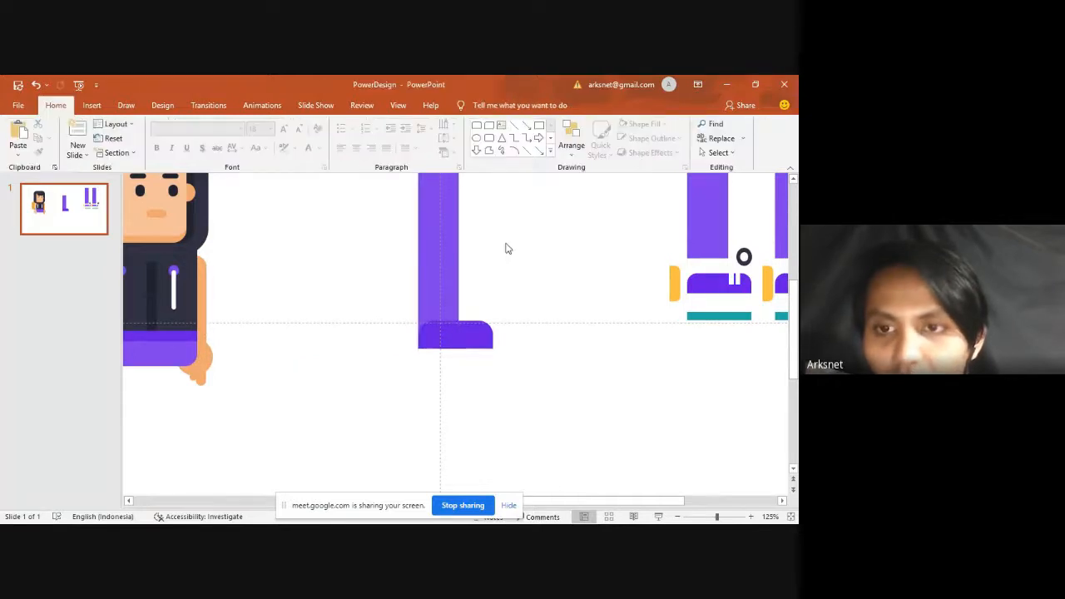
# Duplicate the shoe shape below the original and fill the copy with yellow-orange from recent colours.
pyautogui.click(479, 334)
pyautogui.hotkey('ctrl', 'c')
pyautogui.hotkey('ctrl', 'v')
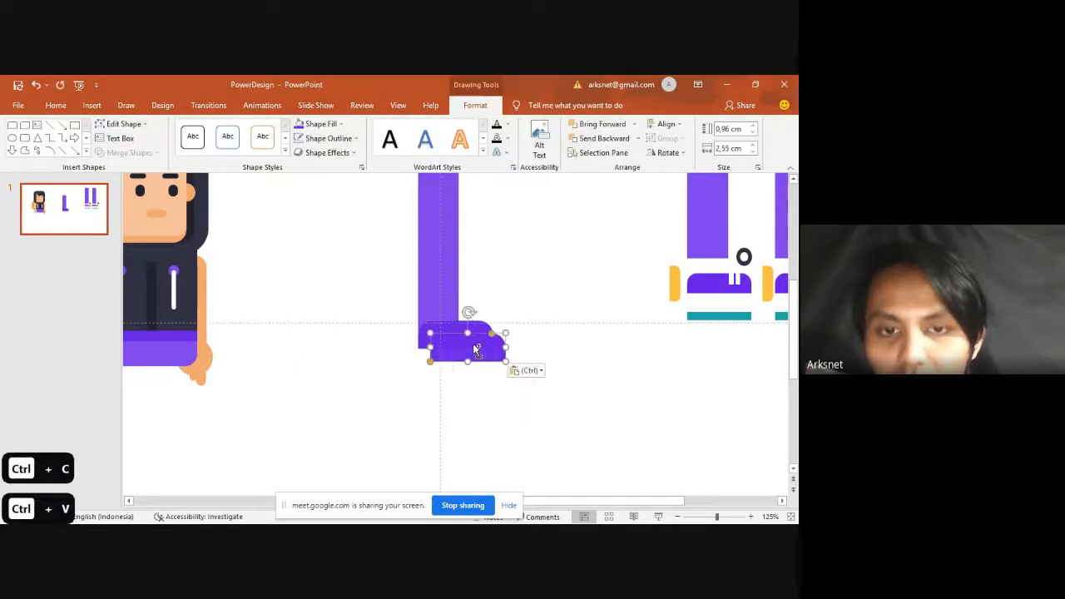
pyautogui.moveTo(477, 351); pyautogui.dragTo(492, 405)
pyautogui.click(324, 124)
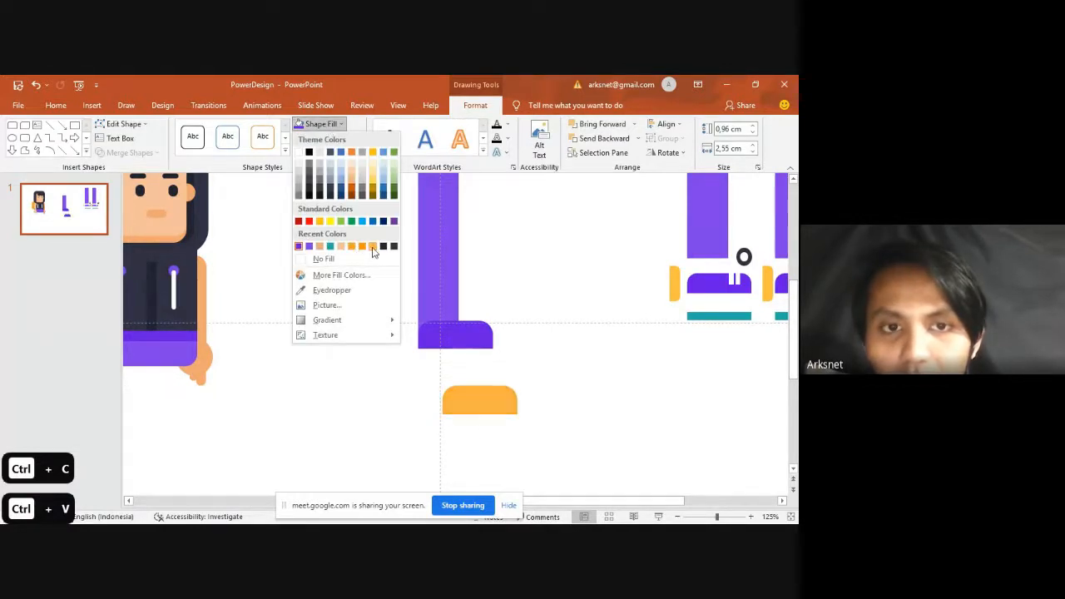
pyautogui.click(372, 247)
# Rotate the orange copy right 90° and shrink it to about 0.58 by 1.54 cm as the heel at the shoe's back.
pyautogui.moveTo(489, 408)
pyautogui.mouseDown()
pyautogui.moveTo(523, 368)
pyautogui.moveTo(508, 347)
pyautogui.moveTo(488, 389)
pyautogui.mouseUp()
pyautogui.click(668, 152)
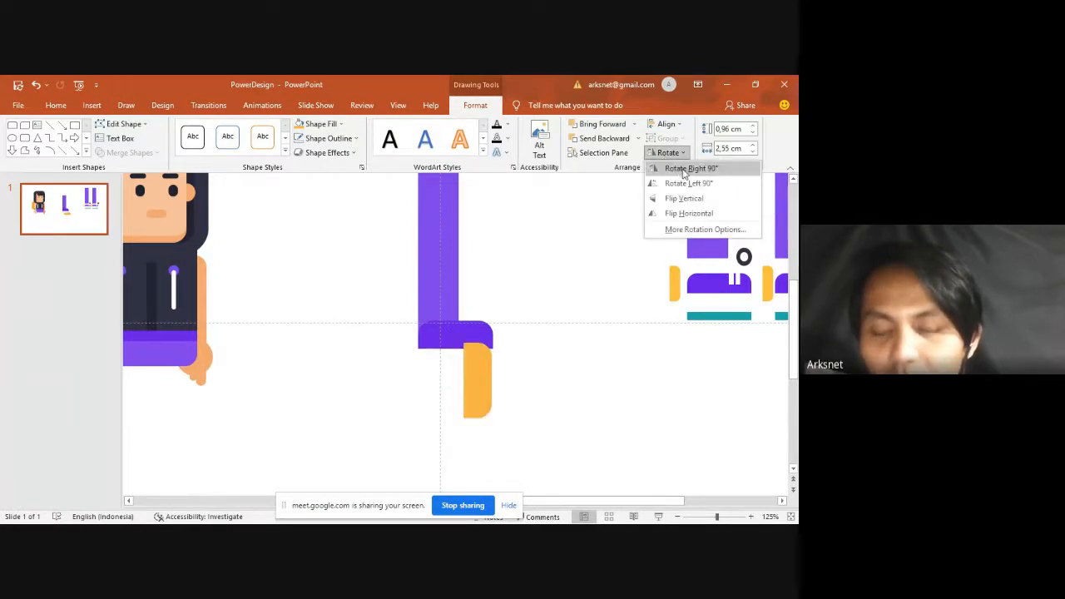
pyautogui.click(684, 169)
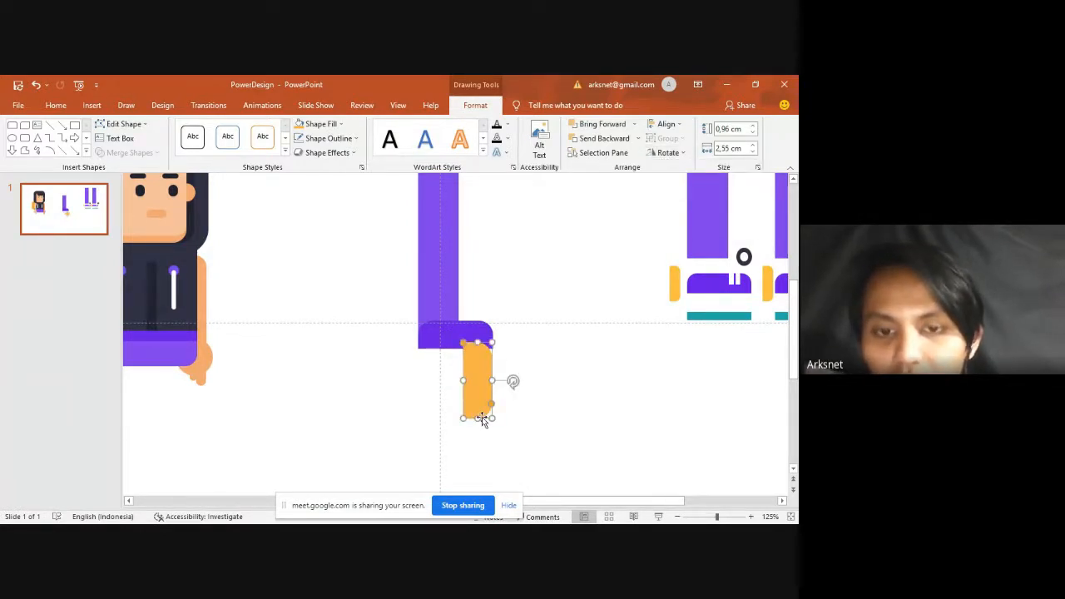
pyautogui.moveTo(465, 419); pyautogui.dragTo(430, 364)
pyautogui.hotkey('ctrl', 'z')
pyautogui.hotkey('ctrl', 'z')
pyautogui.moveTo(447, 396); pyautogui.dragTo(429, 350)
pyautogui.scroll(10, 428, 350)
pyautogui.moveTo(472, 291); pyautogui.dragTo(493, 248)
pyautogui.scroll(-10, 530, 309)
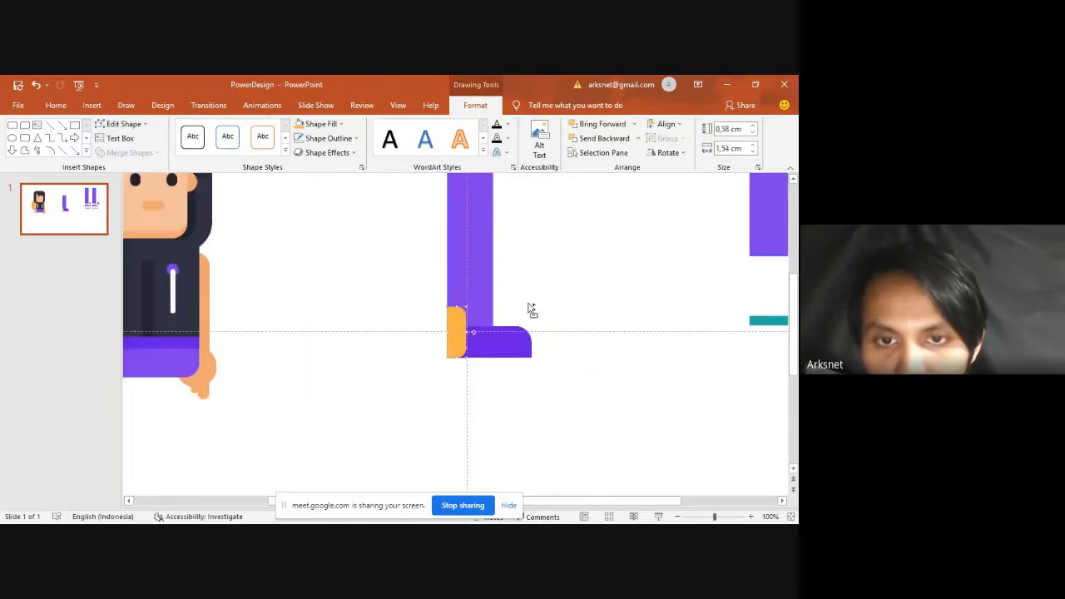
pyautogui.scroll(10, 495, 316)
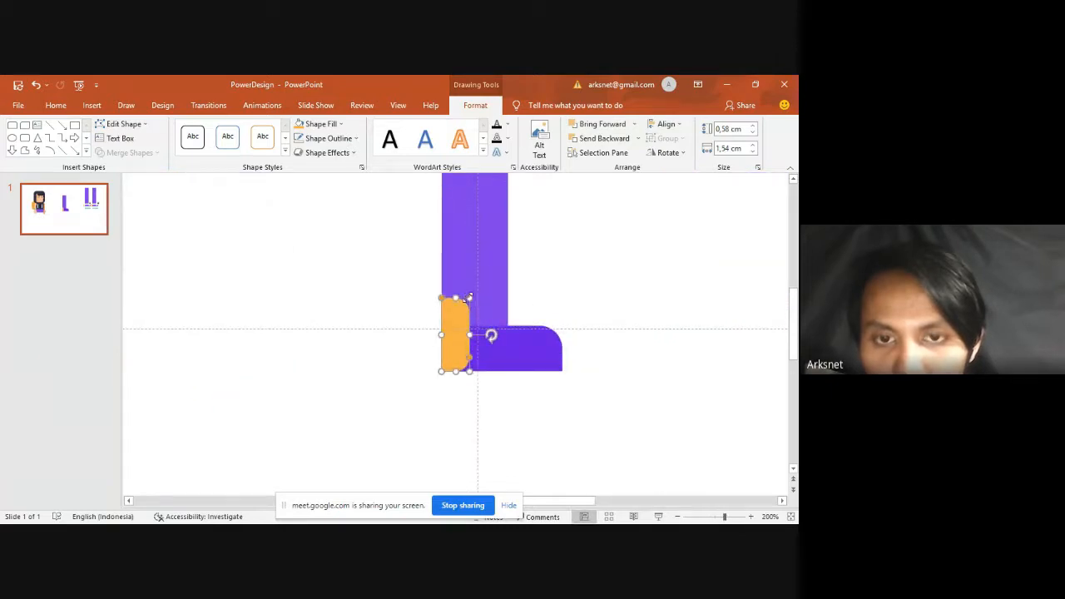
pyautogui.scroll(-5, 554, 294)
# Draw a sole rectangle about 0.34 cm high and 2.55 cm wide along the shoe's lower edge, spanning heel to toe.
pyautogui.click(536, 385)
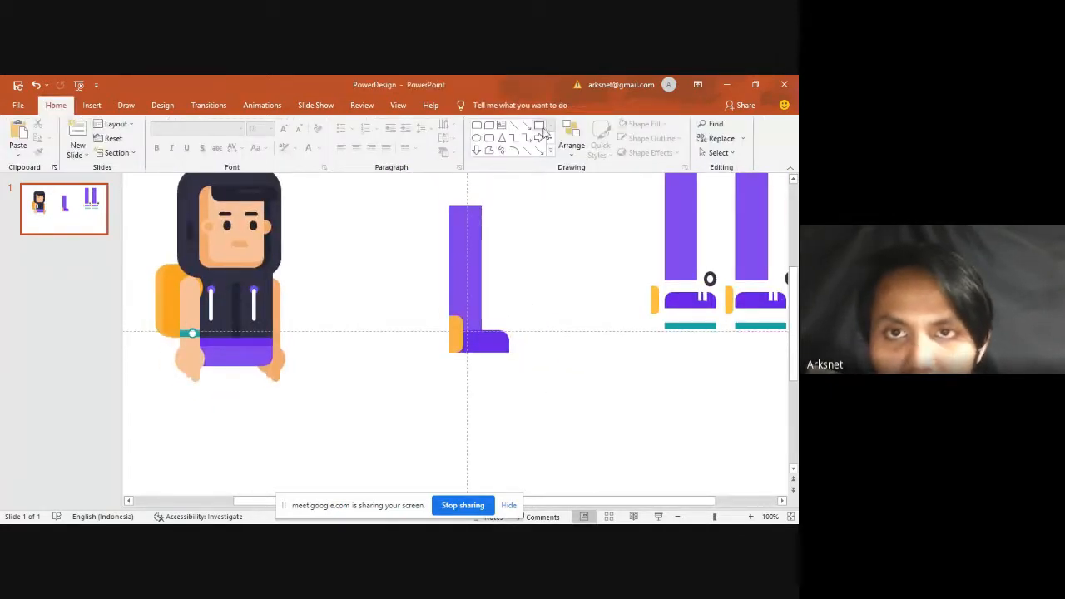
pyautogui.click(539, 126)
pyautogui.moveTo(454, 353); pyautogui.dragTo(509, 359)
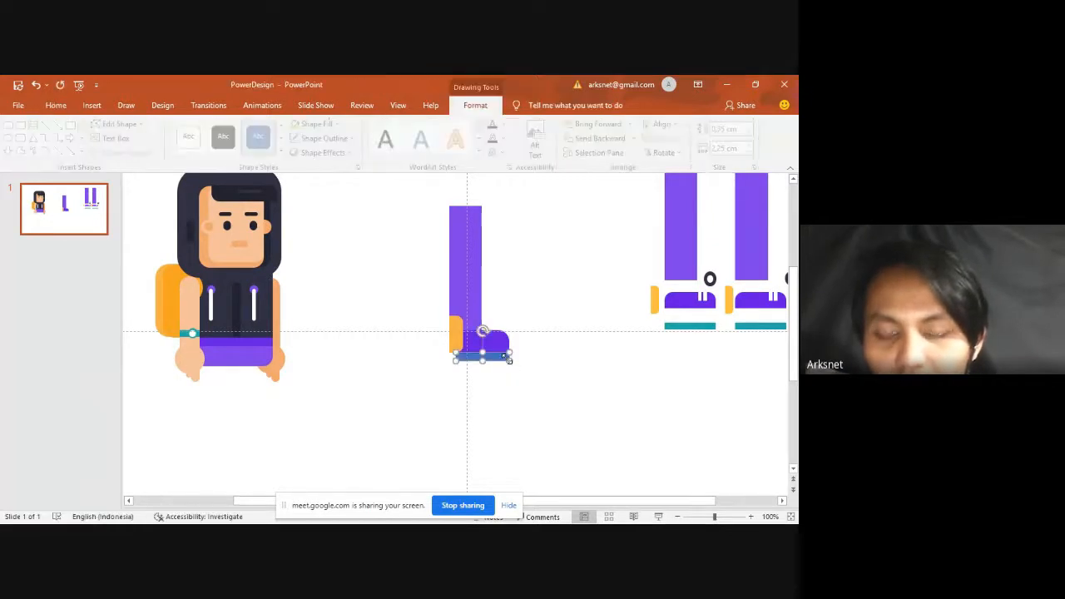
pyautogui.keyDown('ctrl'); pyautogui.scroll(5, 491, 362); pyautogui.keyUp('ctrl')
pyautogui.moveTo(453, 316); pyautogui.dragTo(453, 295)
pyautogui.moveTo(352, 328); pyautogui.dragTo(322, 323)
pyautogui.hotkey('ctrl', 'z')
pyautogui.moveTo(438, 352); pyautogui.dragTo(435, 328)
pyautogui.hotkey('ctrl', 'z')
# Fill the sole rectangle with teal from recent colours and remove its outline.
pyautogui.click(325, 124)
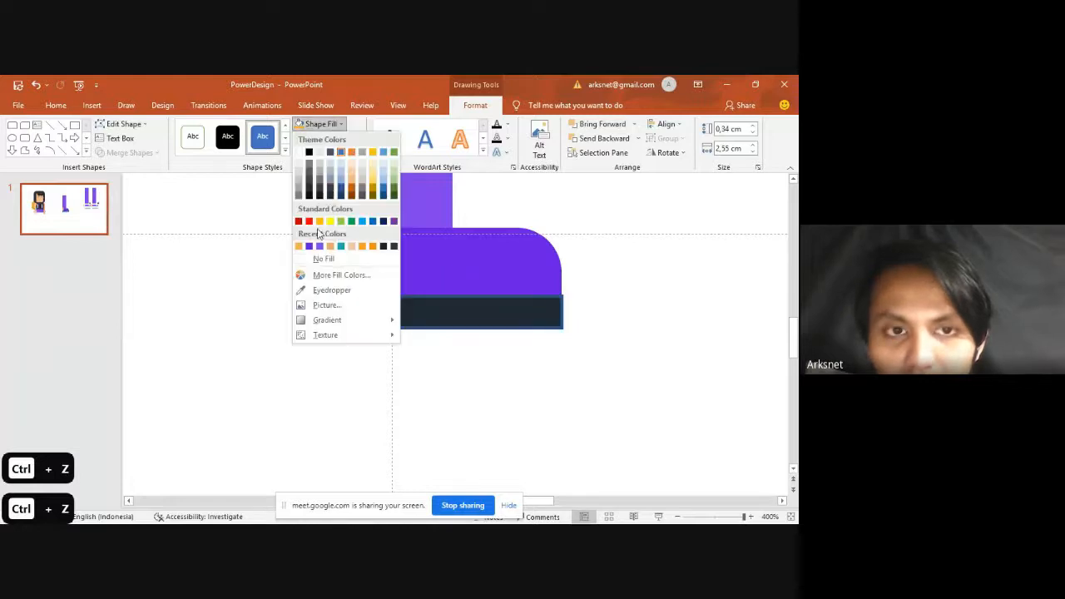
pyautogui.click(340, 246)
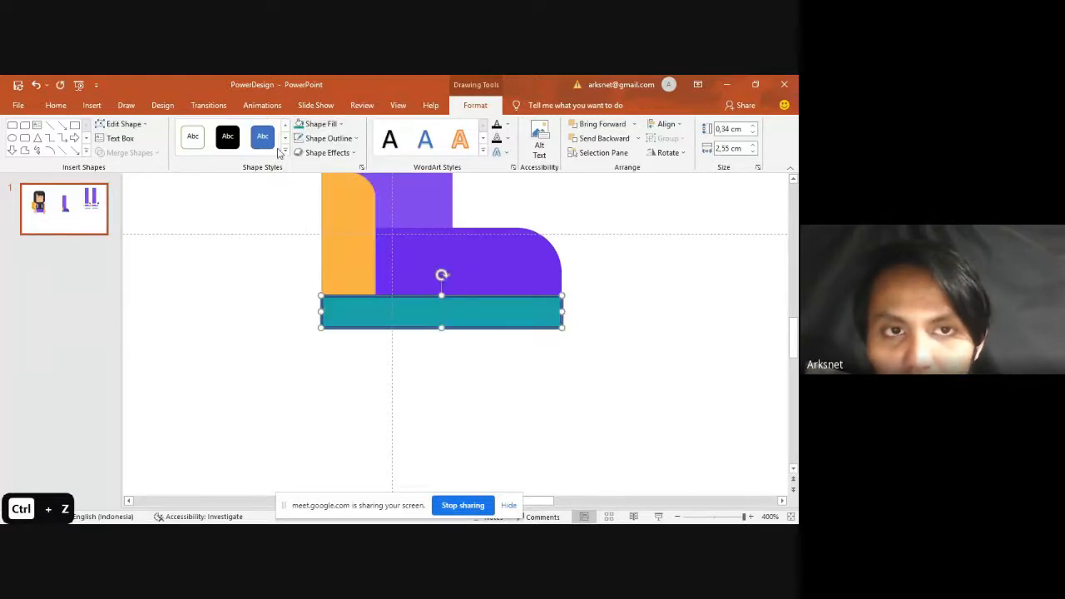
pyautogui.scroll(-6, 385, 272)
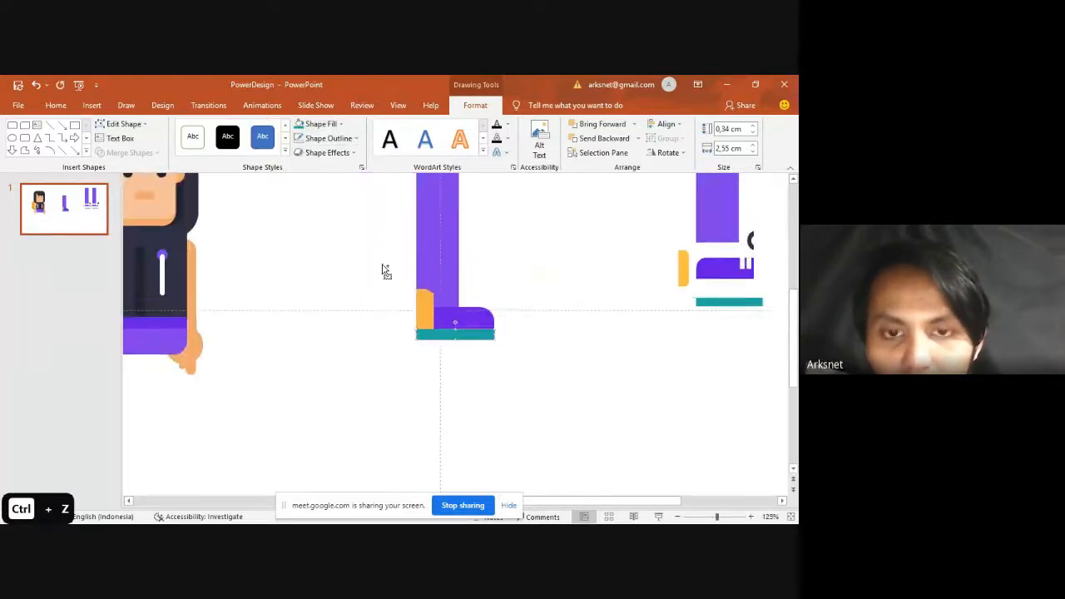
pyautogui.click(504, 302)
pyautogui.click(475, 319)
pyautogui.scroll(6, 502, 313)
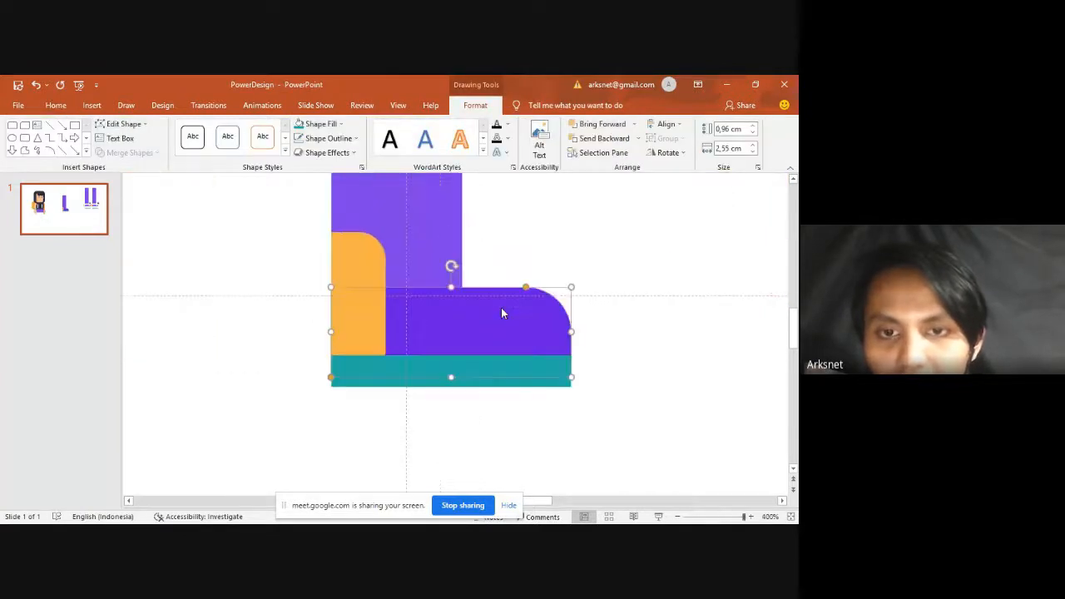
pyautogui.click(599, 242)
pyautogui.click(457, 384)
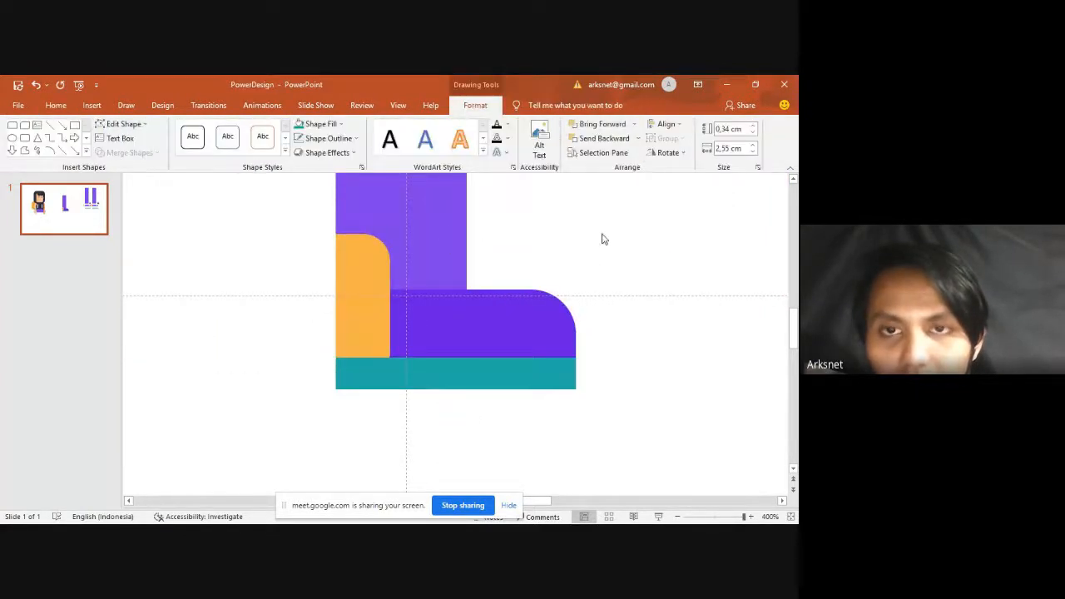
pyautogui.click(602, 238)
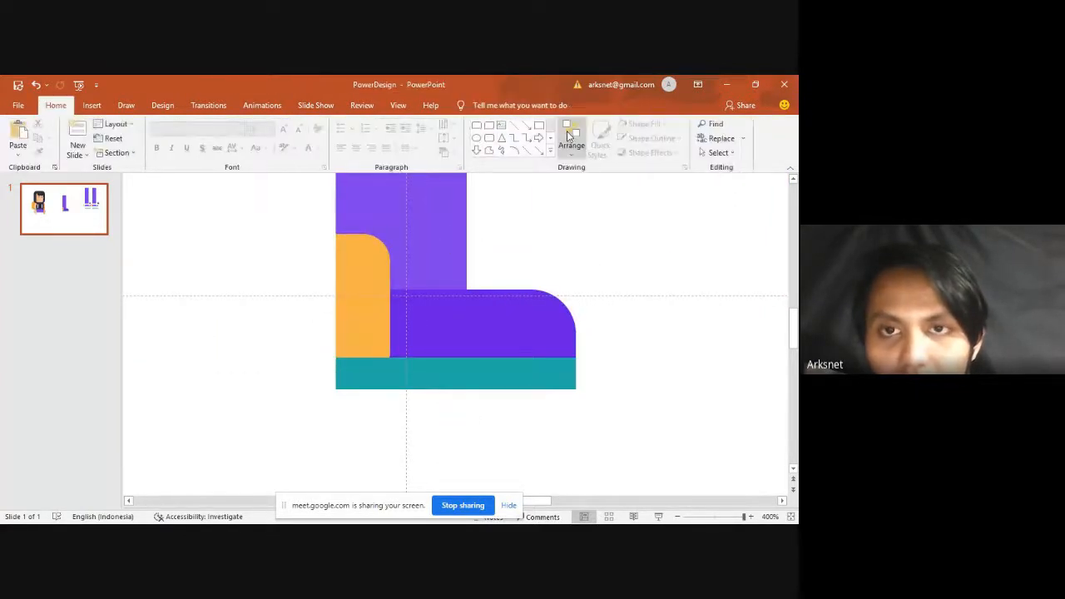
# Draw a vertical white line about 0.51 cm long and place it on the upper front part of the shoe.
pyautogui.click(514, 126)
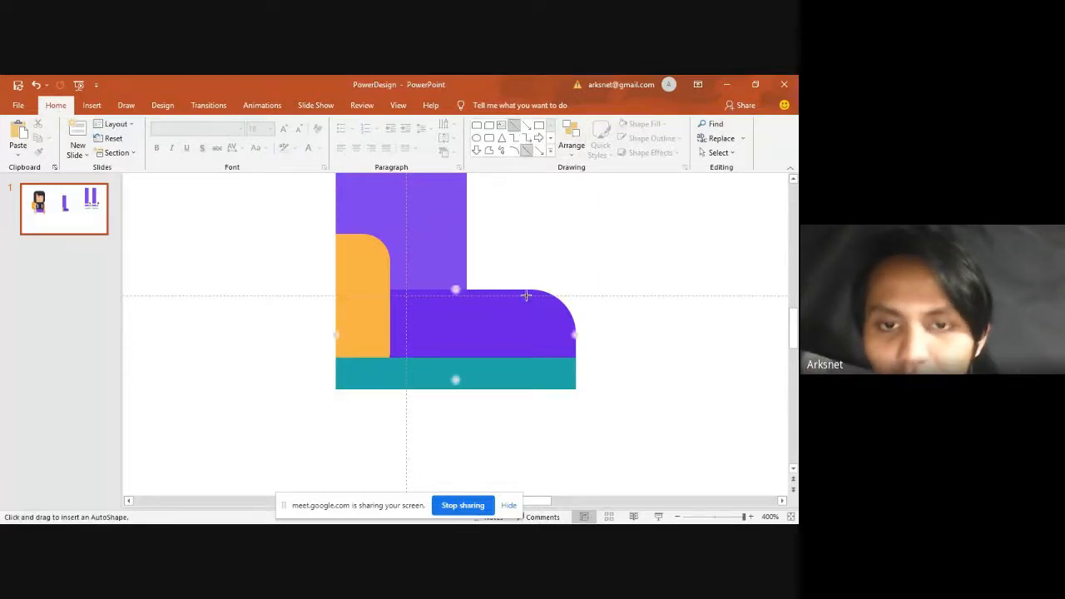
pyautogui.moveTo(497, 293)
pyautogui.mouseDown()
pyautogui.moveTo(497, 343)
pyautogui.moveTo(557, 276)
pyautogui.moveTo(614, 305)
pyautogui.moveTo(600, 276)
pyautogui.mouseUp()
pyautogui.click(328, 138)
pyautogui.click(314, 271)
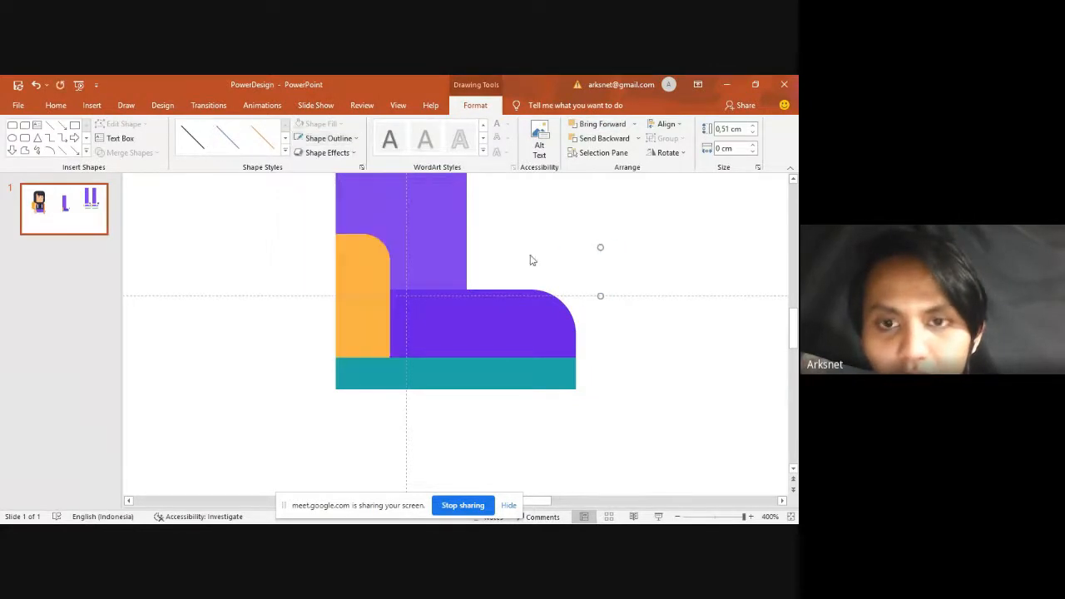
pyautogui.moveTo(577, 298); pyautogui.dragTo(524, 314)
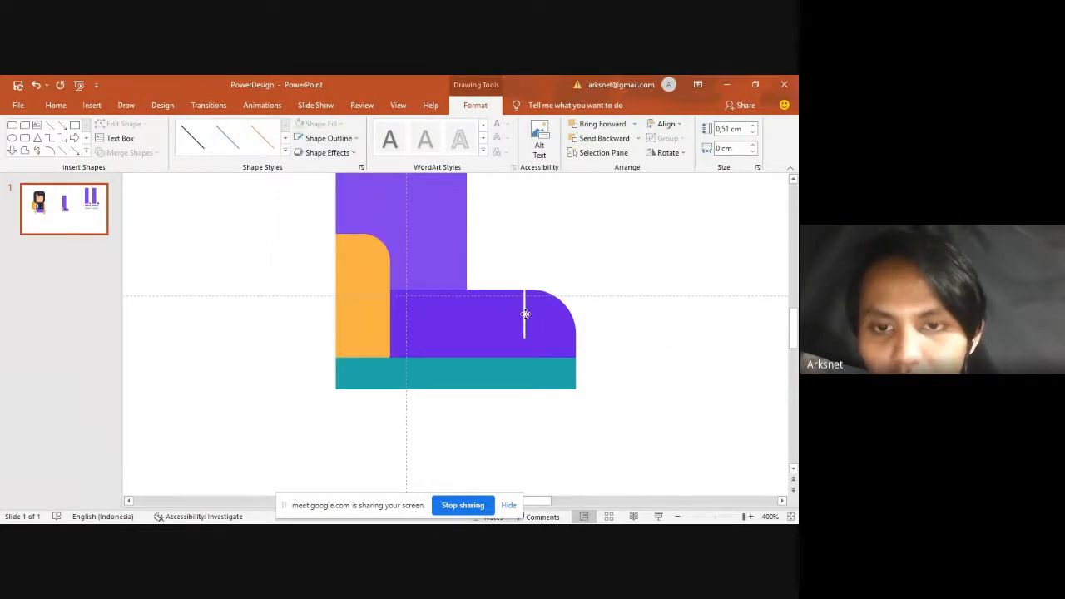
# Set the white line's weight to 6 pt and place a duplicate beside it, closer to the heel, as a second lace.
pyautogui.click(329, 138)
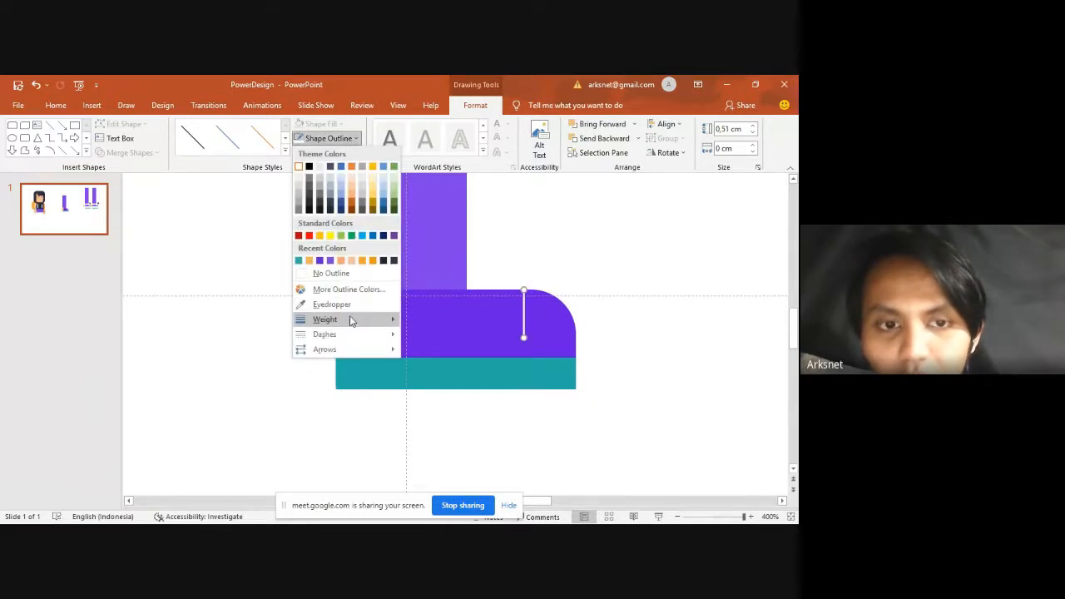
pyautogui.moveTo(350, 319)
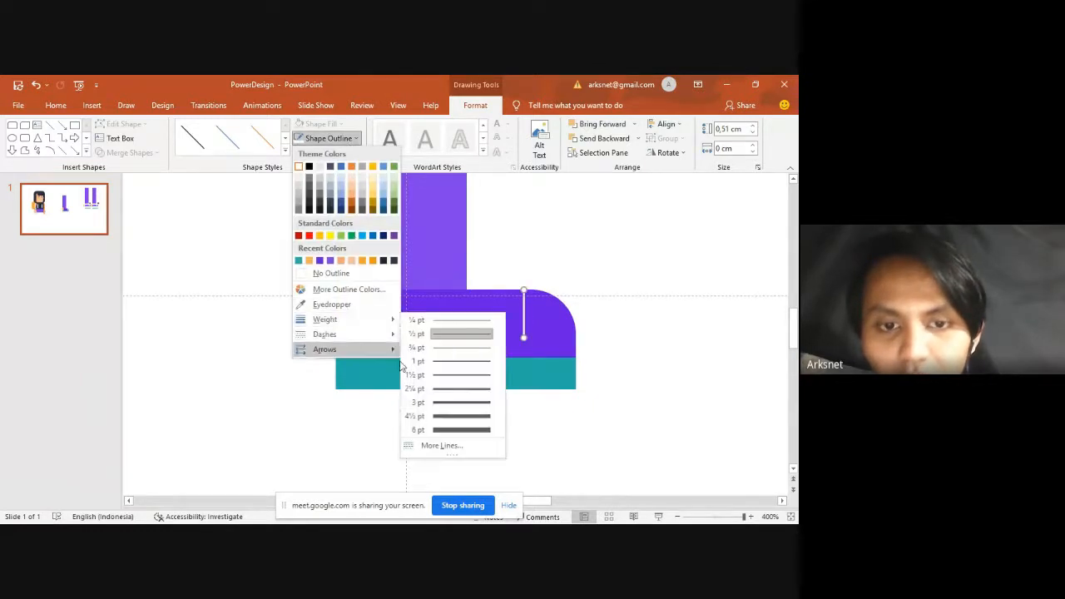
pyautogui.click(463, 431)
pyautogui.moveTo(516, 322); pyautogui.dragTo(469, 323)
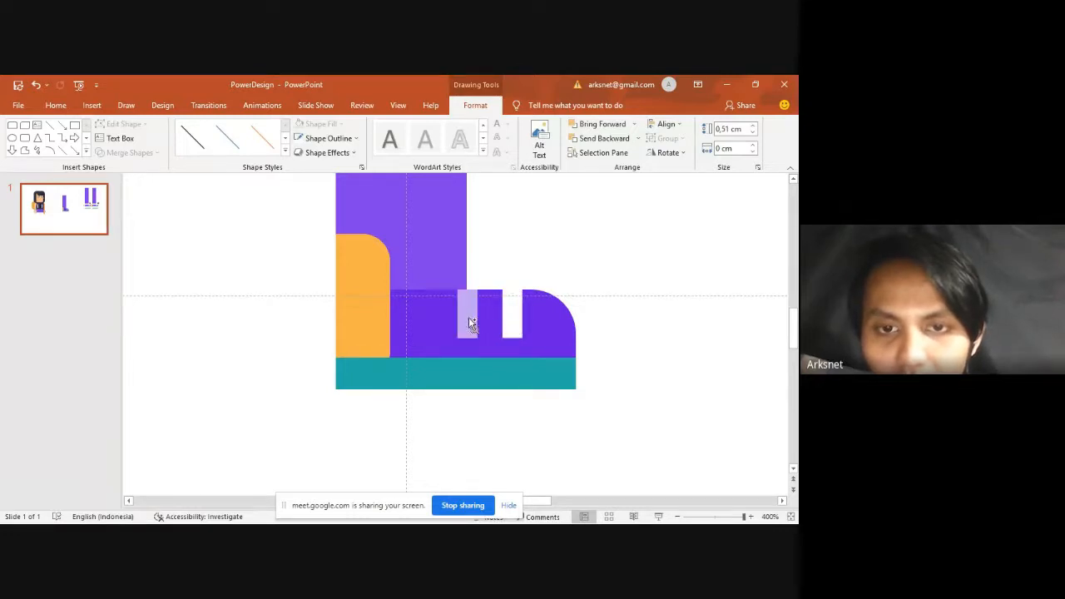
pyautogui.click(530, 241)
pyautogui.scroll(-10, 524, 247)
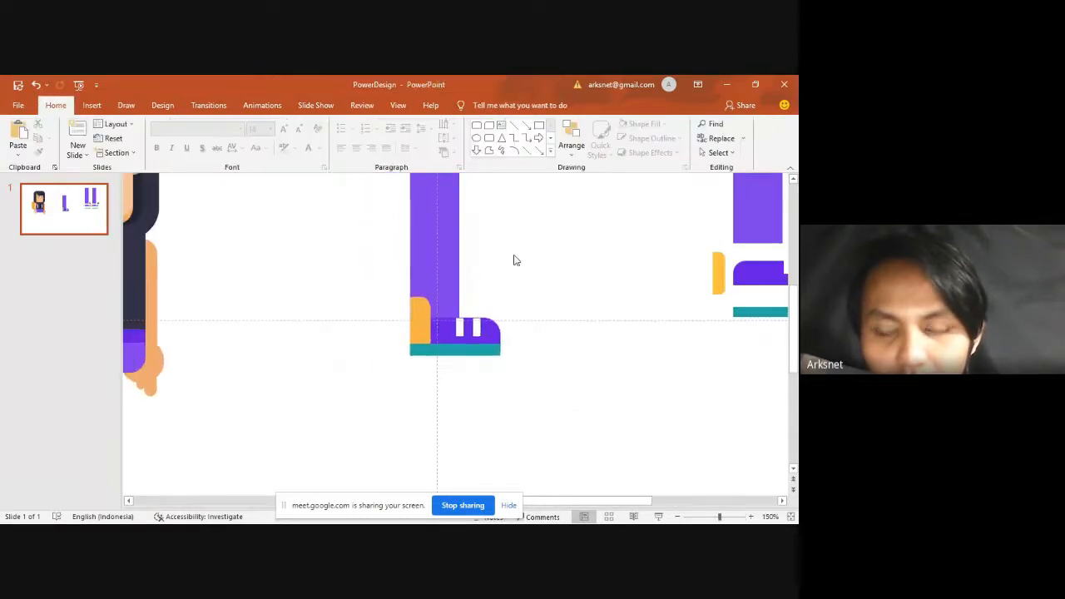
pyautogui.scroll(-3, 518, 280)
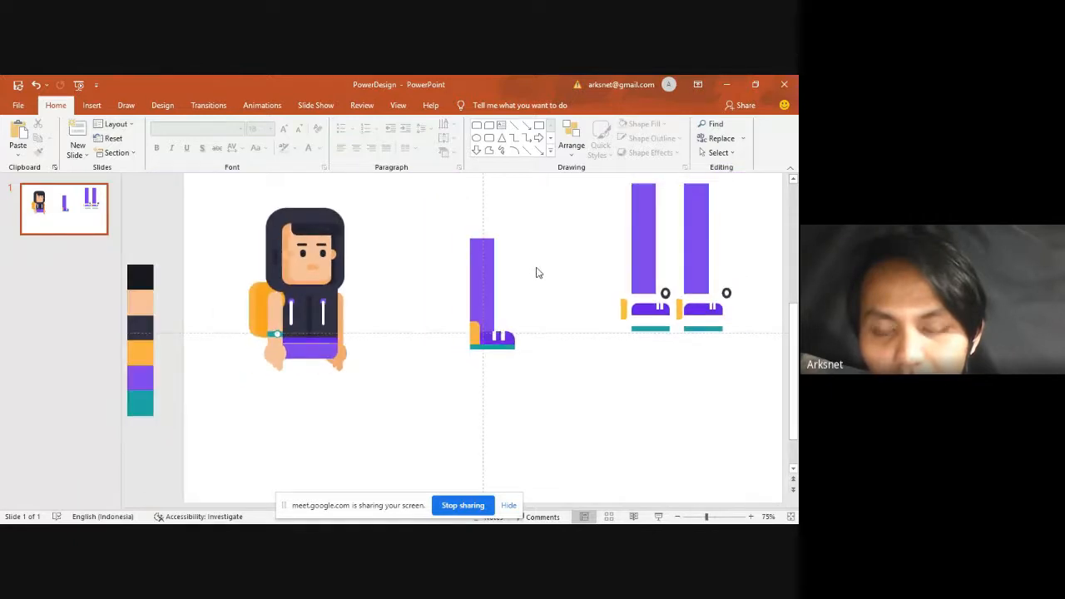
# Make the orange heel piece slightly narrower and lower its upper edge, matching the reference shoe.
pyautogui.click(666, 292)
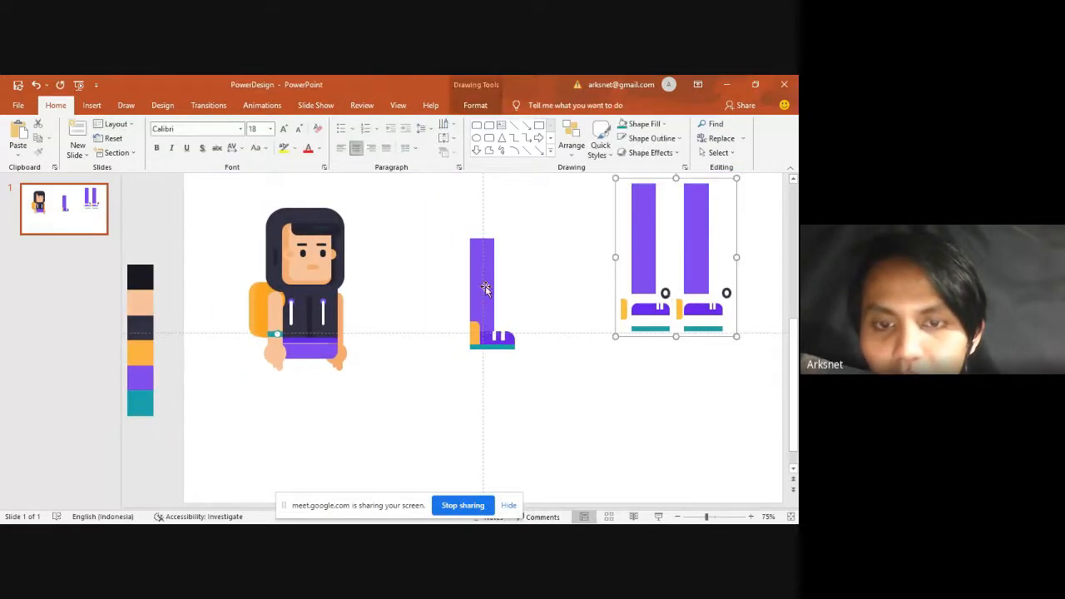
pyautogui.click(521, 308)
pyautogui.moveTo(553, 374)
pyautogui.mouseDown()
pyautogui.moveTo(486, 296)
pyautogui.moveTo(531, 321)
pyautogui.moveTo(541, 359)
pyautogui.mouseUp()
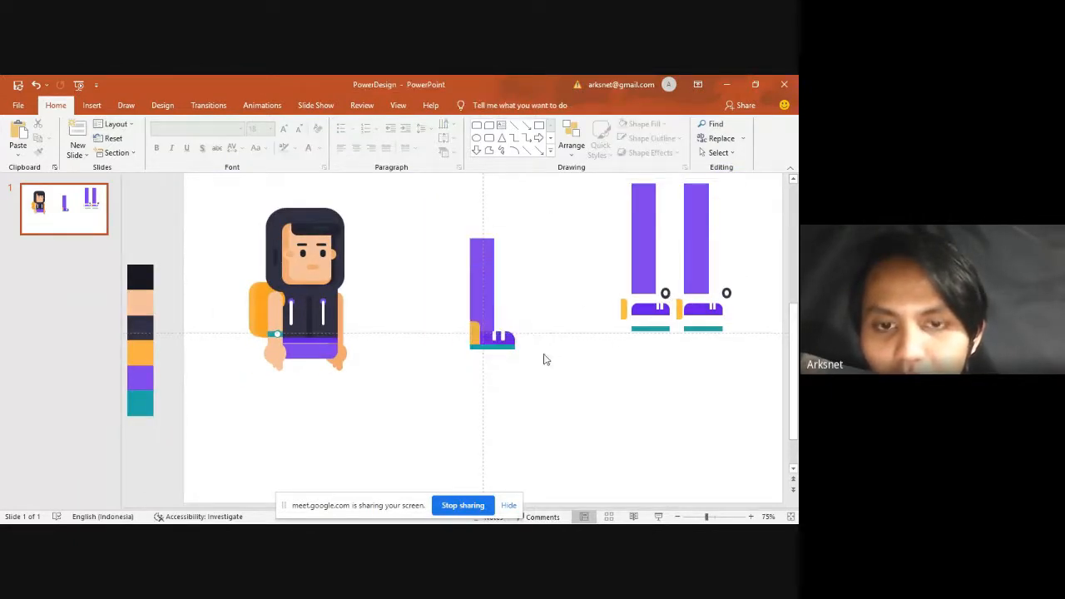
pyautogui.click(474, 333)
pyautogui.scroll(8, 474, 333)
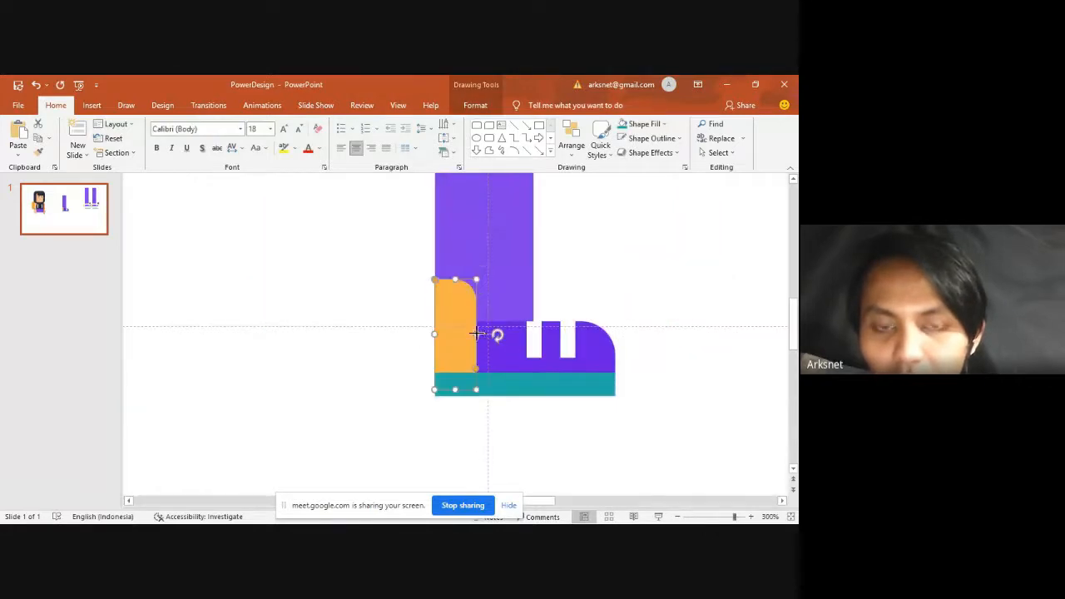
pyautogui.moveTo(477, 333); pyautogui.dragTo(466, 333)
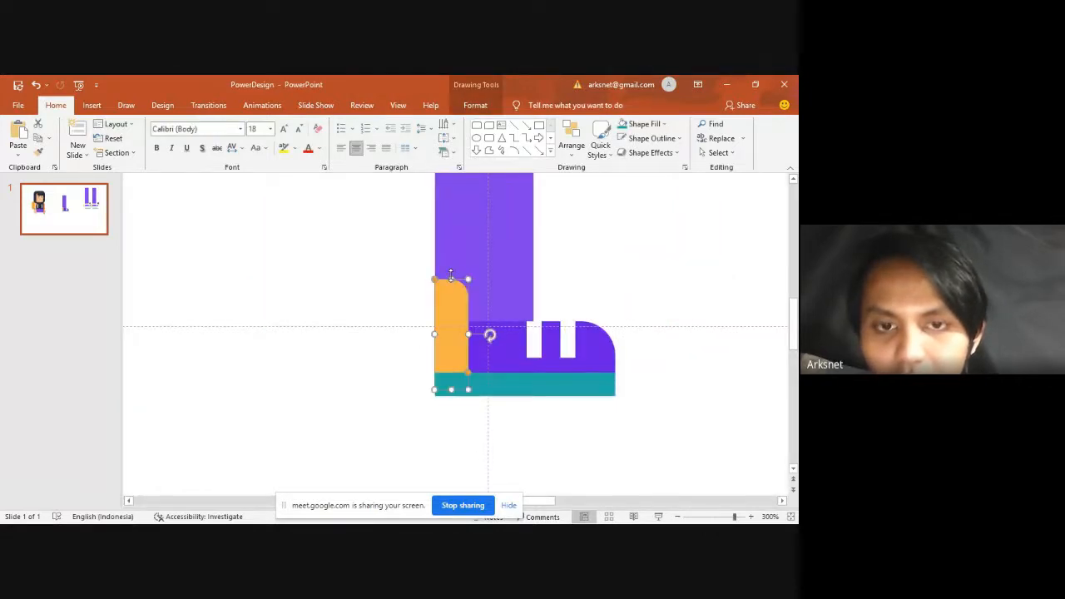
pyautogui.moveTo(450, 277); pyautogui.dragTo(448, 298)
pyautogui.click(594, 266)
pyautogui.scroll(-3, 594, 266)
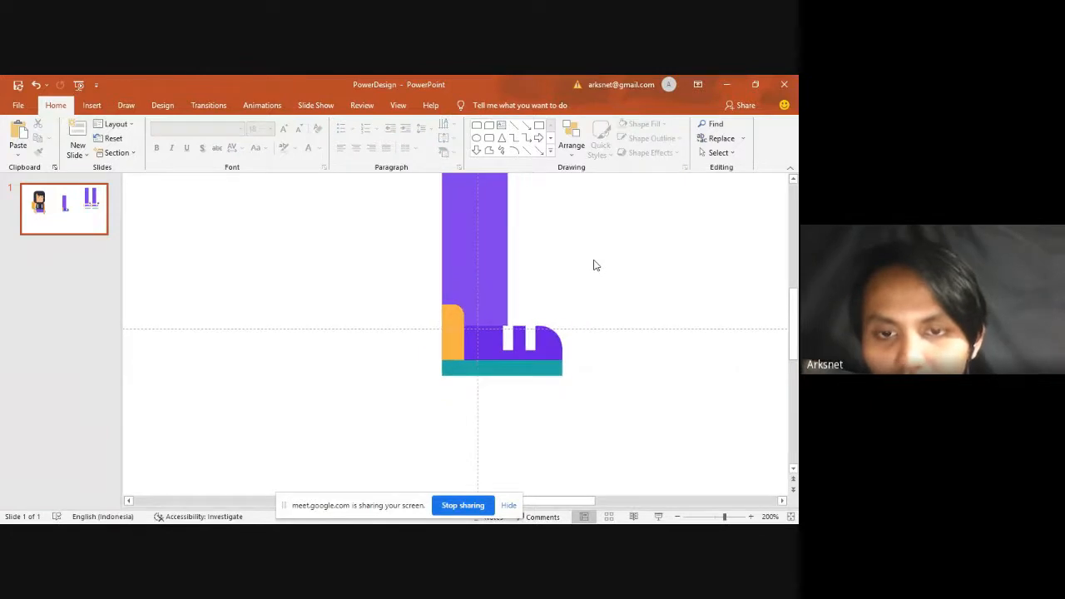
pyautogui.scroll(-6, 594, 266)
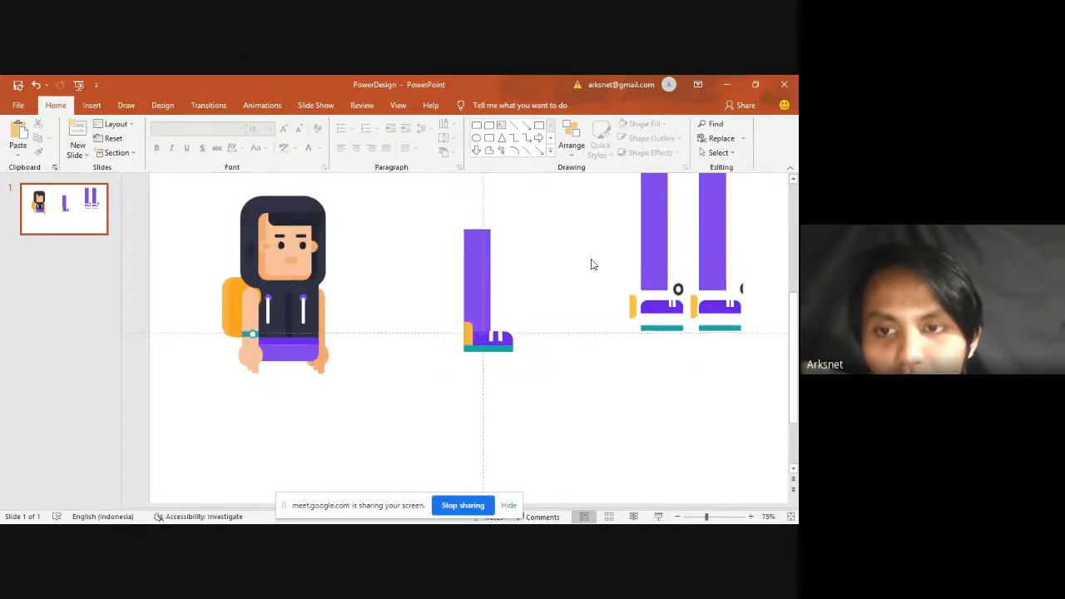
# Group the leg and shoe shapes and place the group beneath the character's hips.
pyautogui.moveTo(569, 369); pyautogui.dragTo(445, 217)
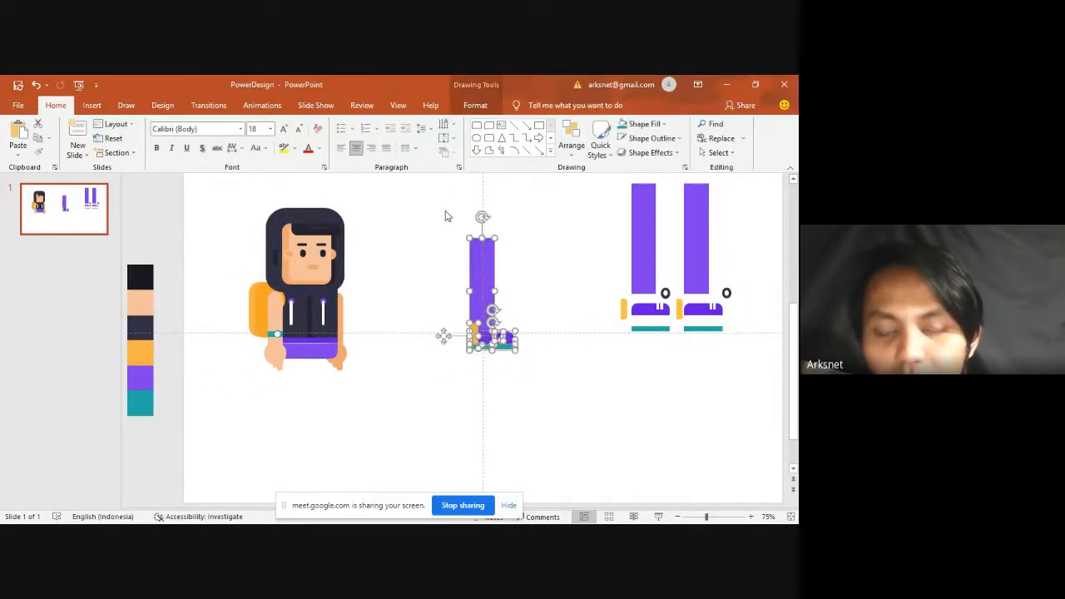
pyautogui.hotkey('ctrl', 'g')
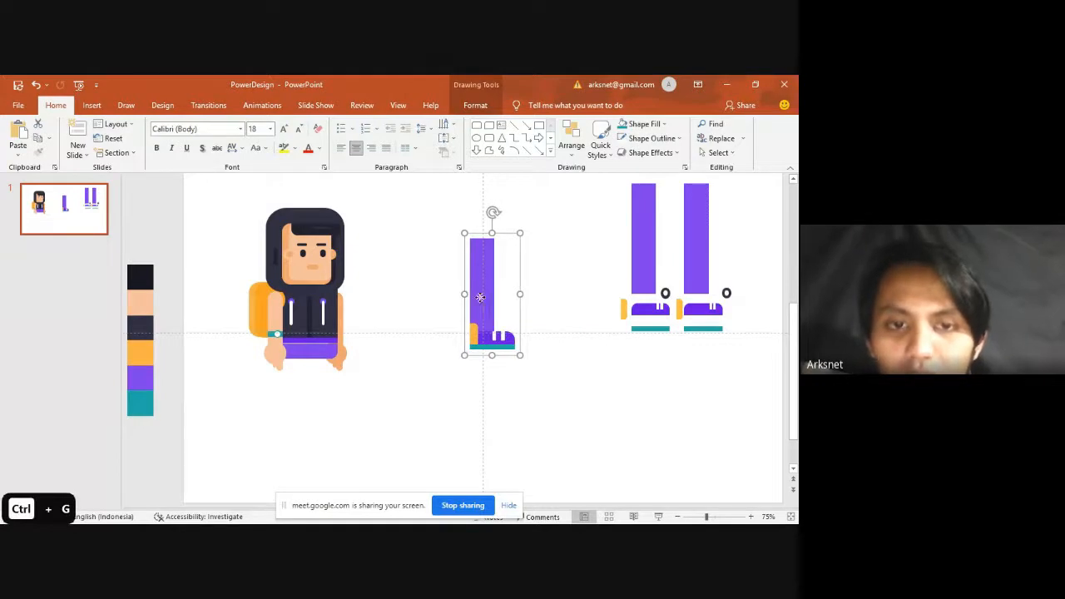
pyautogui.moveTo(480, 297); pyautogui.dragTo(308, 403)
pyautogui.scroll(3, 321, 432)
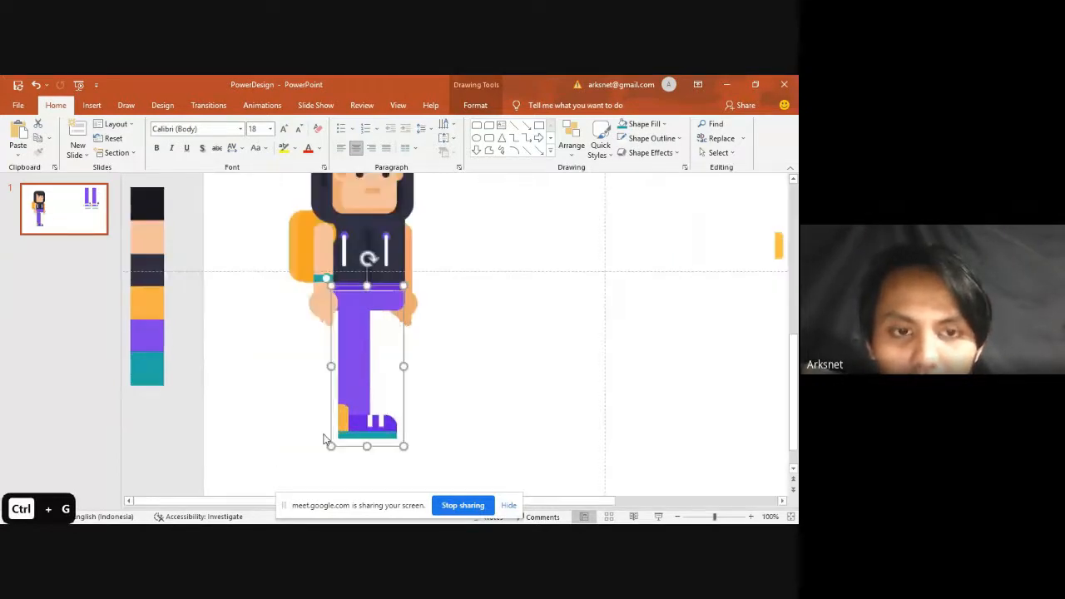
# Scale the leg group down to suit the body's proportions and send it to the back.
pyautogui.moveTo(407, 442); pyautogui.dragTo(378, 391)
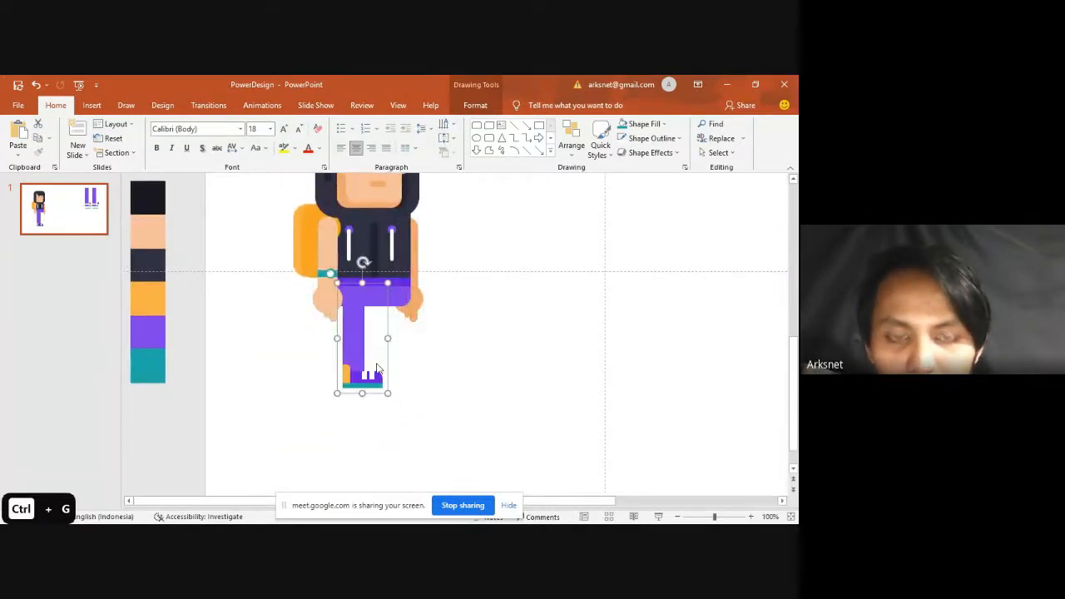
pyautogui.moveTo(353, 341); pyautogui.dragTo(361, 340)
pyautogui.click(572, 142)
pyautogui.click(593, 198)
# Duplicate the leg beside the first one and shift both legs to line up with the sides of the hips.
pyautogui.scroll(-3, 369, 346)
pyautogui.hotkey('alt', 'Tab')
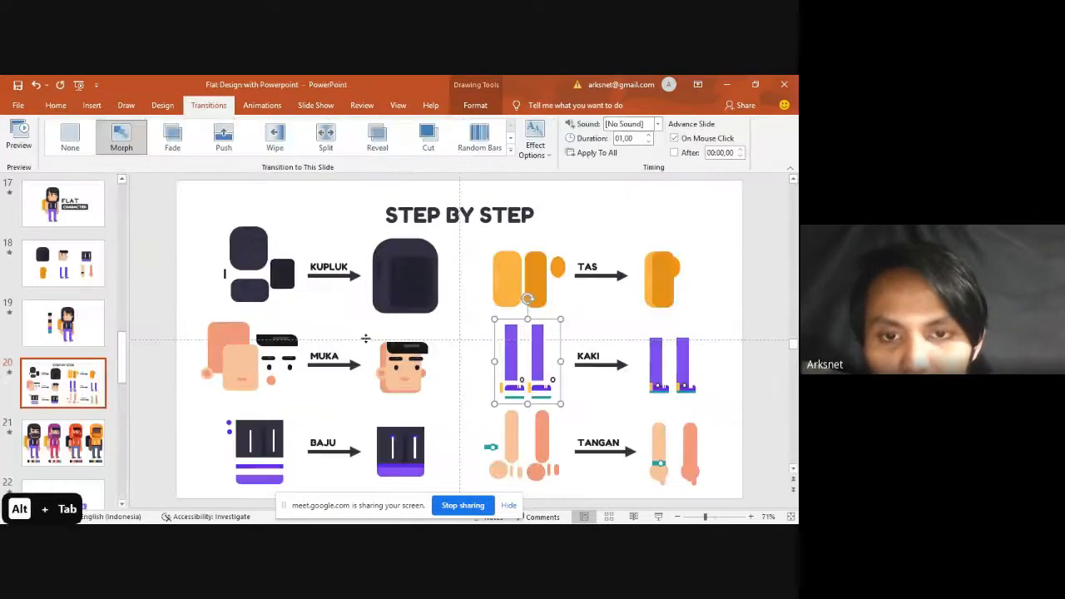
pyautogui.hotkey('alt', 'Tab')
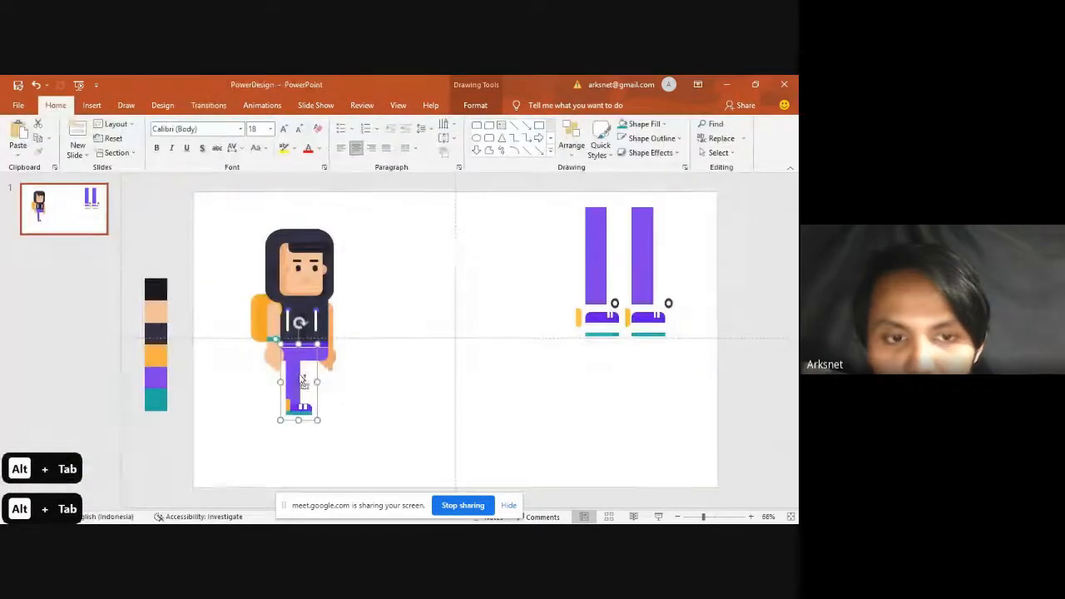
pyautogui.moveTo(303, 381); pyautogui.dragTo(334, 384)
pyautogui.scroll(5, 333, 384)
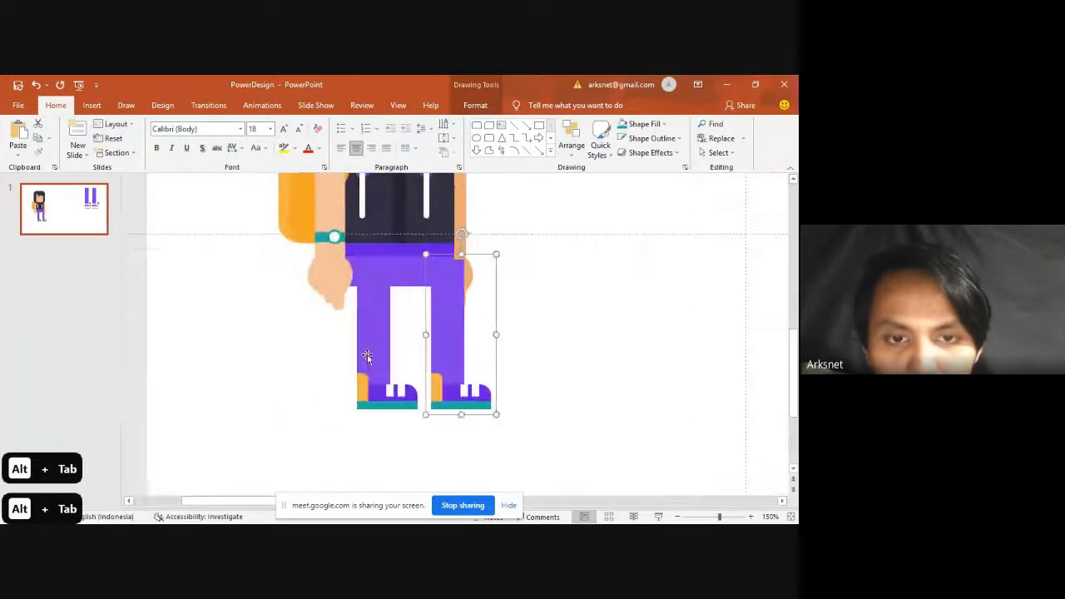
pyautogui.moveTo(386, 349); pyautogui.dragTo(437, 349)
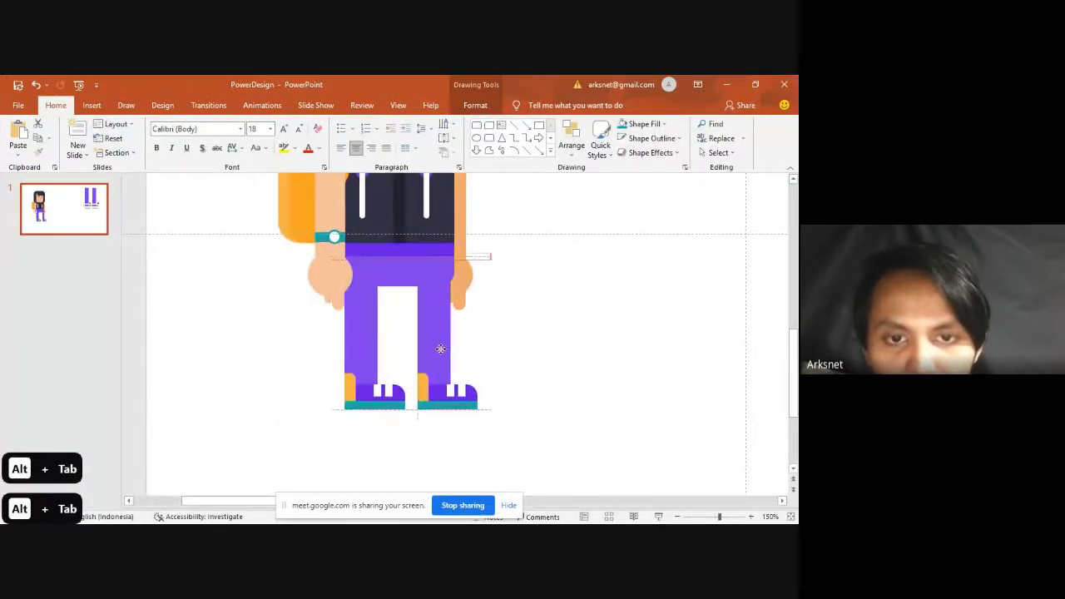
# Bring the duplicated leg to the front so it overlaps the nearby hand.
pyautogui.click(563, 149)
pyautogui.click(584, 203)
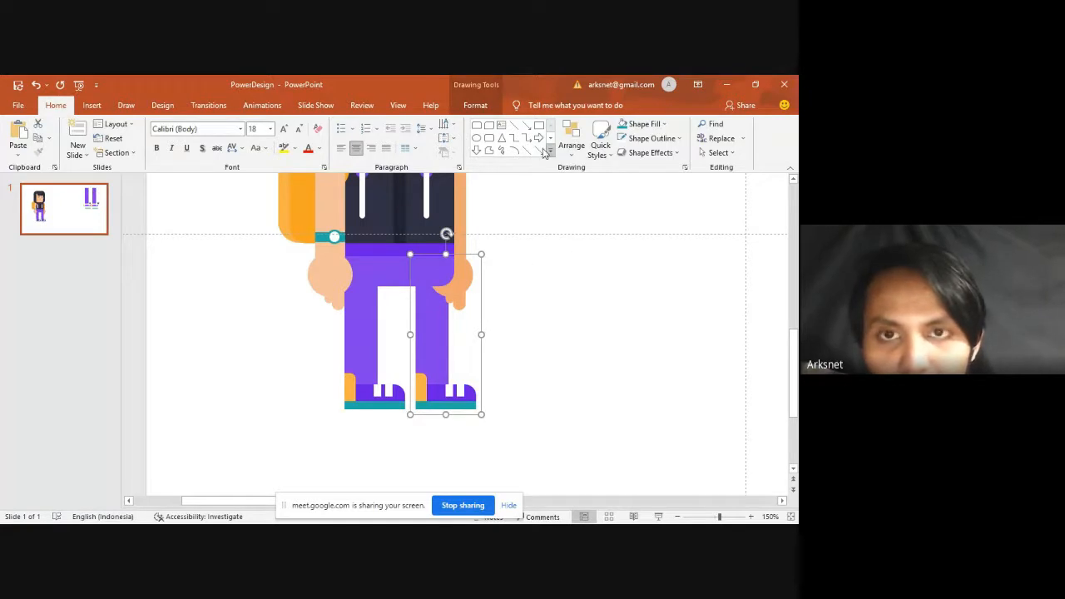
pyautogui.click(444, 279)
pyautogui.click(446, 336)
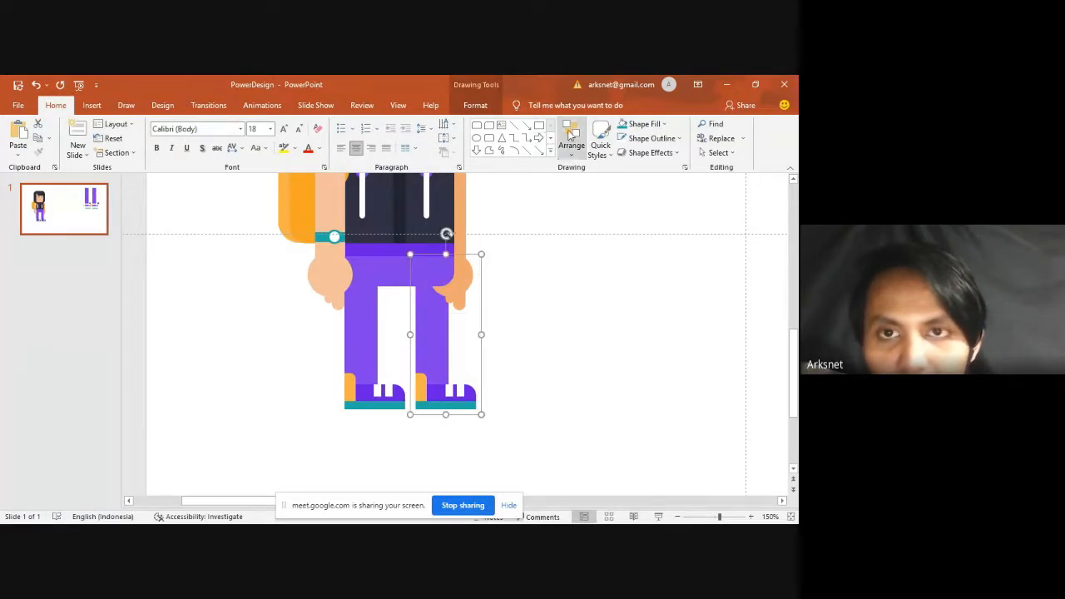
pyautogui.click(571, 146)
pyautogui.click(587, 189)
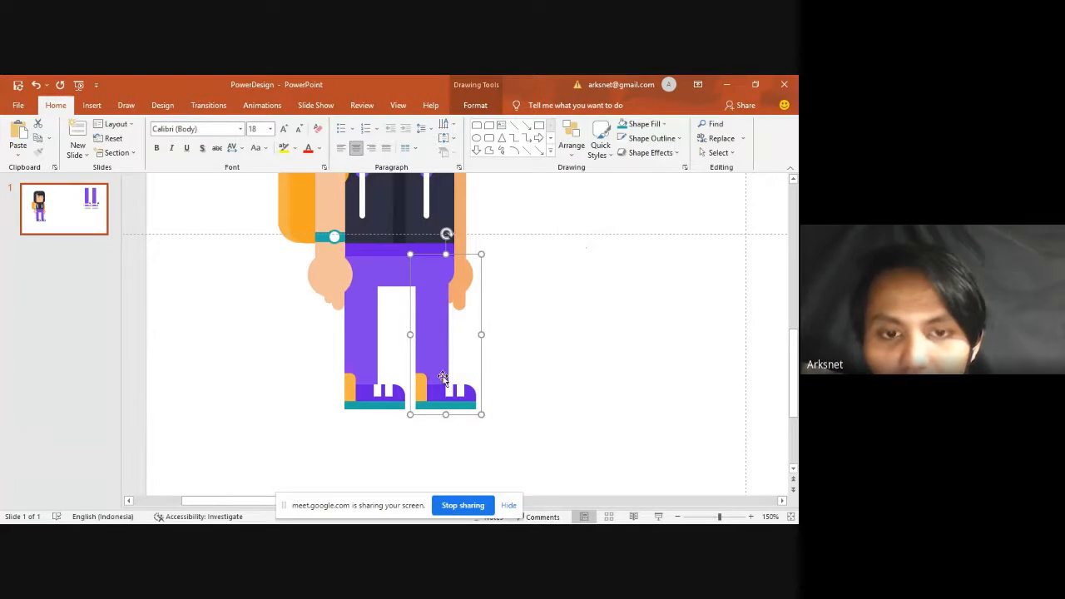
pyautogui.click(537, 336)
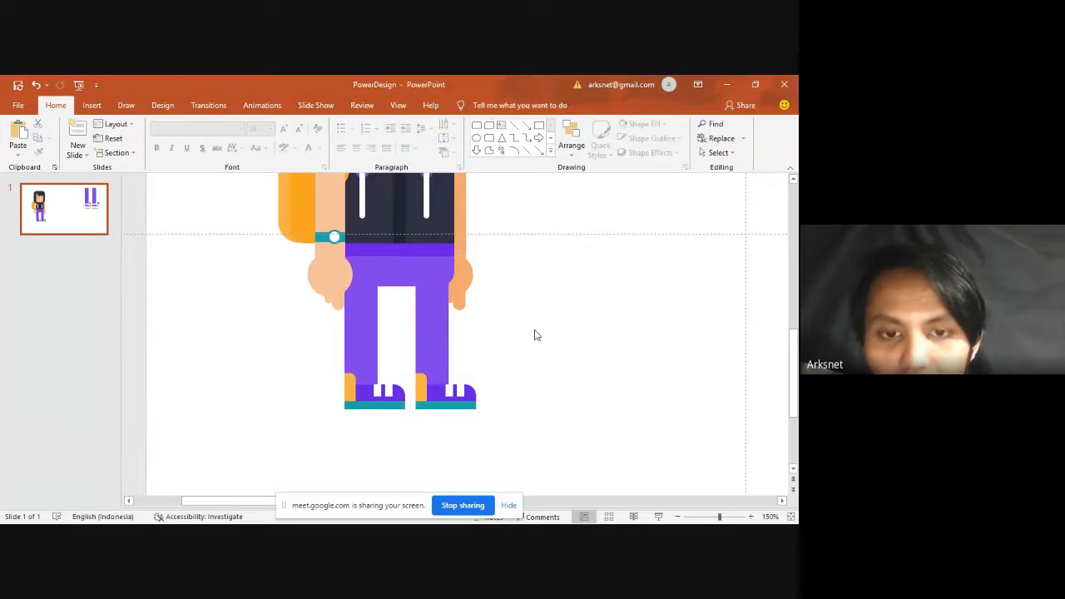
pyautogui.click(447, 334)
pyautogui.scroll(-5, 449, 325)
pyautogui.click(391, 420)
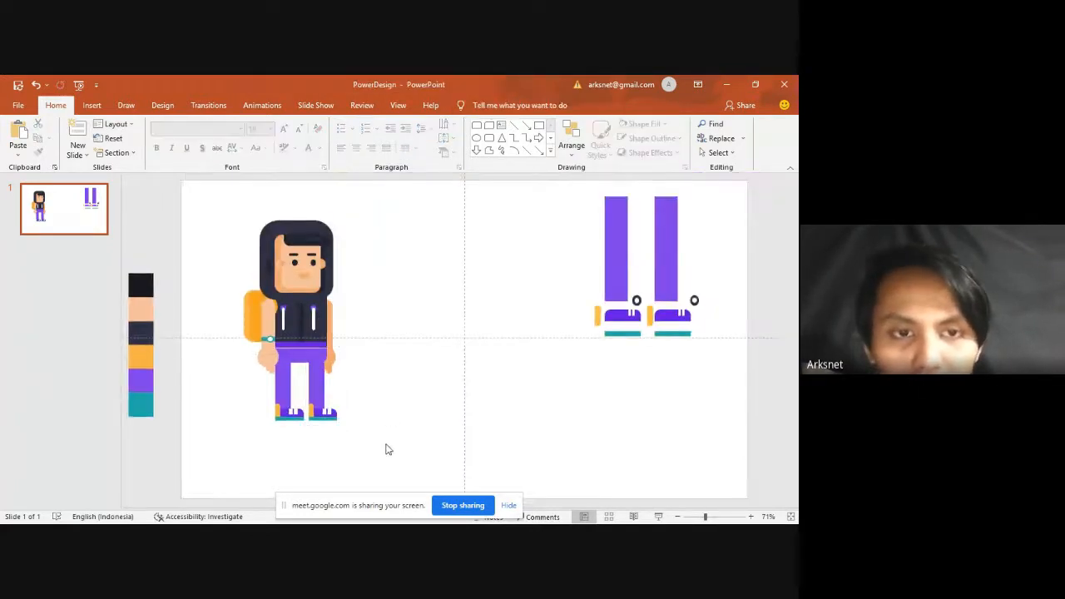
# Group all parts of the character, leaving out the reference legs, and enlarge the group proportionally.
pyautogui.moveTo(386, 449); pyautogui.dragTo(205, 188)
pyautogui.click(396, 262)
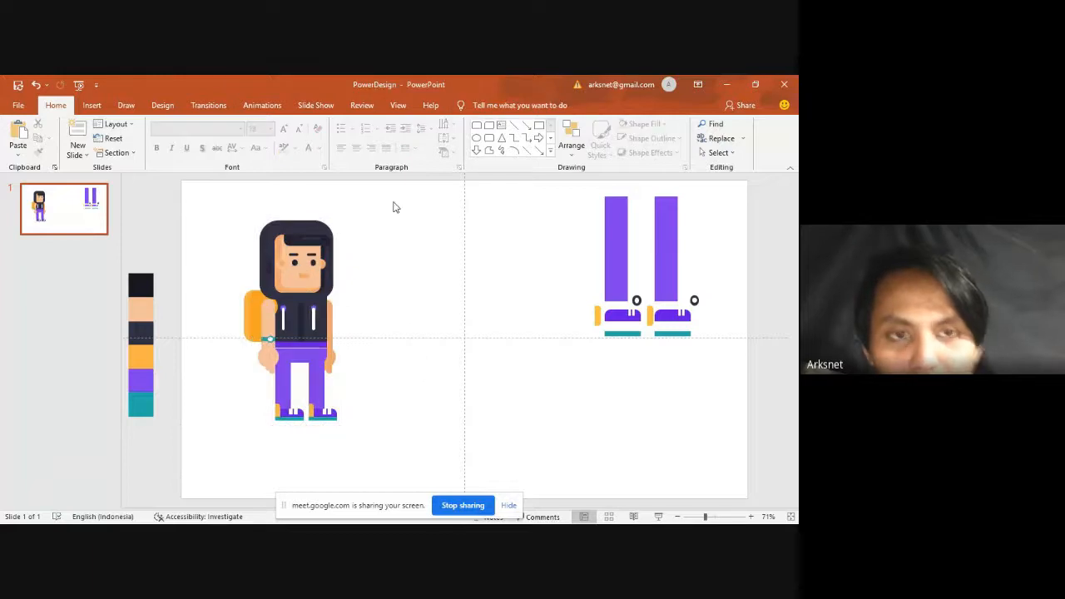
pyautogui.moveTo(395, 207); pyautogui.dragTo(203, 447)
pyautogui.hotkey('ctrl', 'g')
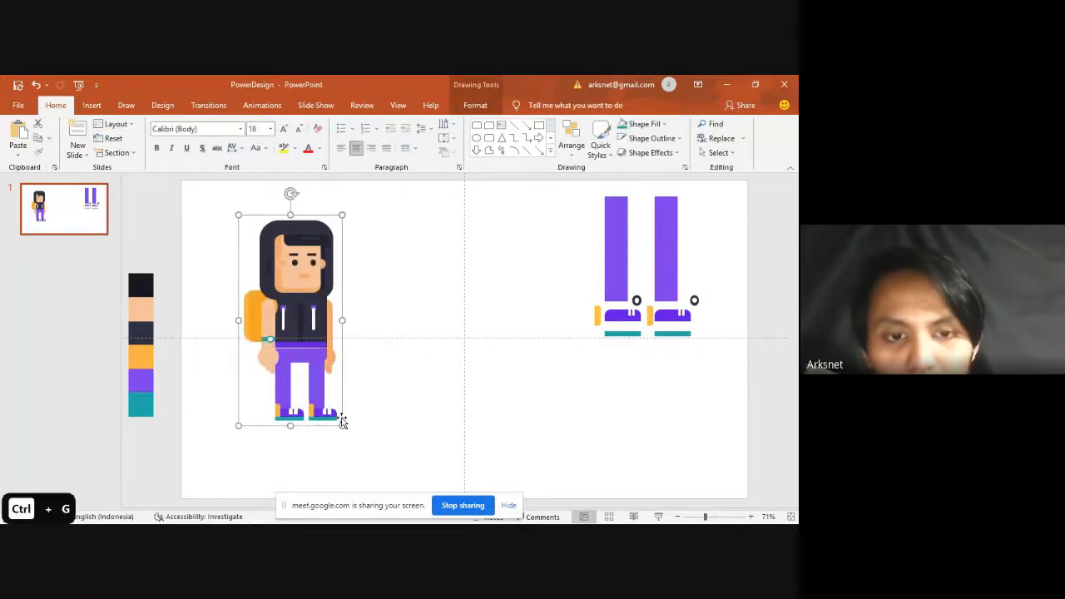
pyautogui.moveTo(342, 425); pyautogui.dragTo(426, 485)
# Move the enlarged character to the centre of the slide so it fits between the upper and lower edges.
pyautogui.moveTo(364, 374); pyautogui.dragTo(494, 326)
pyautogui.scroll(-1, 497, 308)
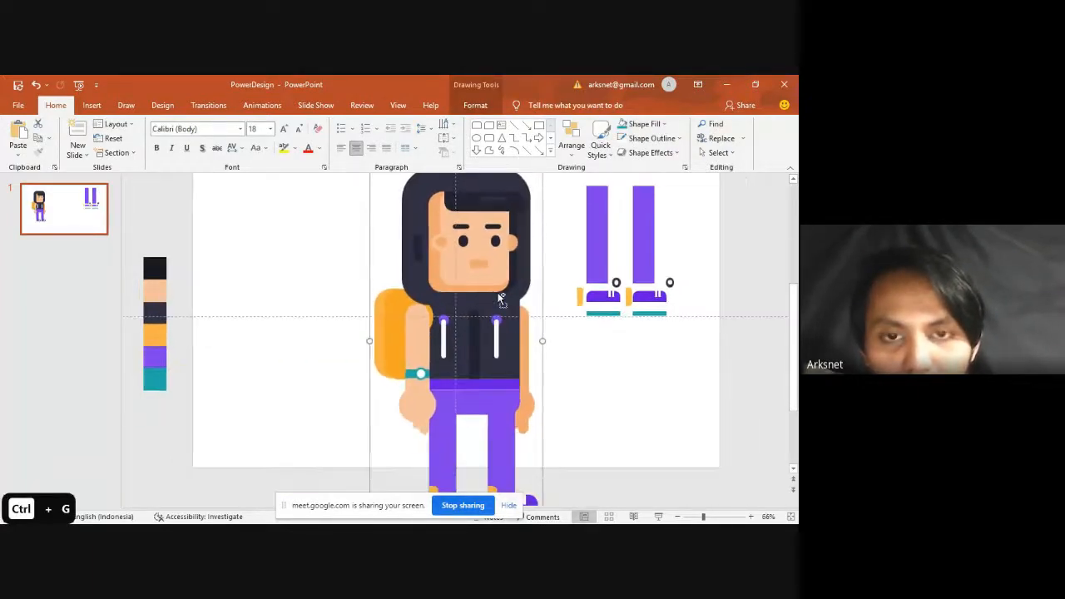
pyautogui.scroll(-3, 500, 298)
pyautogui.moveTo(503, 261); pyautogui.dragTo(472, 317)
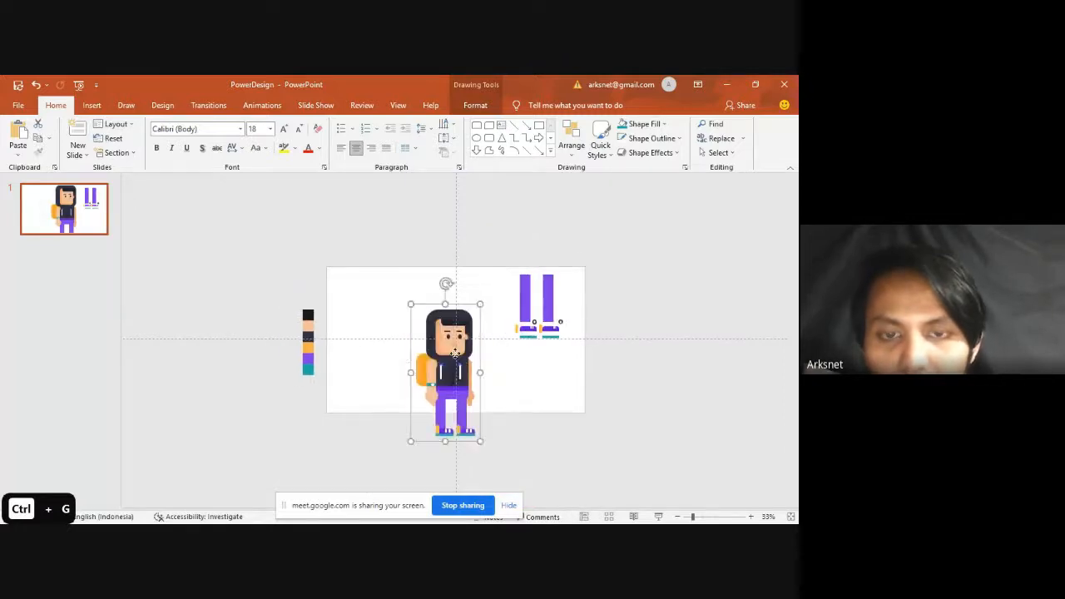
pyautogui.moveTo(461, 375); pyautogui.dragTo(463, 343)
# Compare the character's proportions and details with the finished one on slide 17 of the Flat Design with Powerpoint deck.
pyautogui.hotkey('alt', 'Tab')
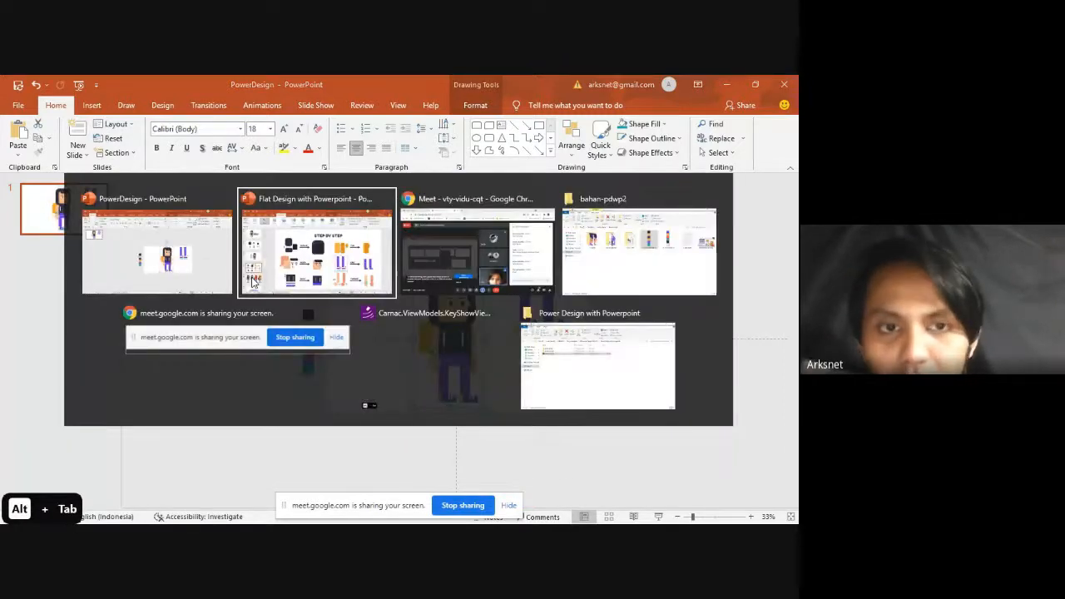
pyautogui.click(254, 283)
pyautogui.click(83, 215)
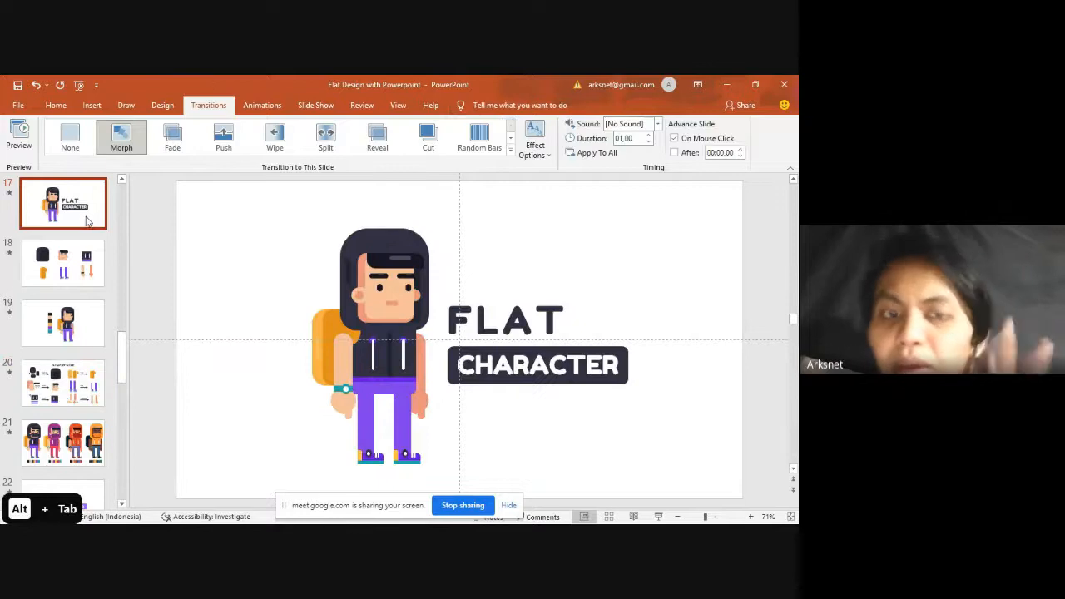
pyautogui.hotkey('alt', 'Tab')
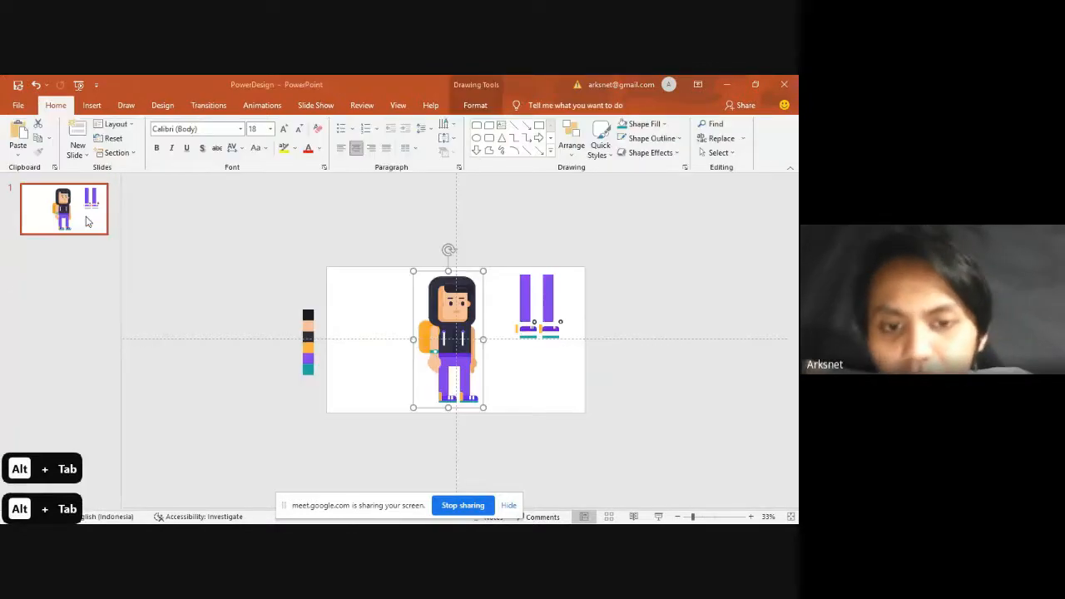
pyautogui.hotkey('alt', 'Tab')
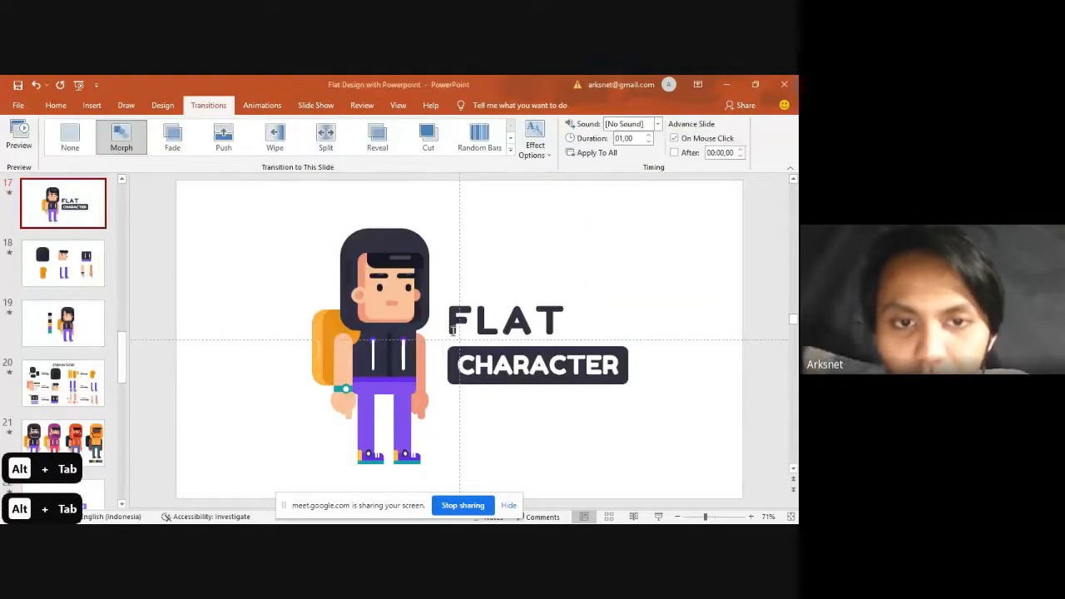
pyautogui.hotkey('alt', 'Tab')
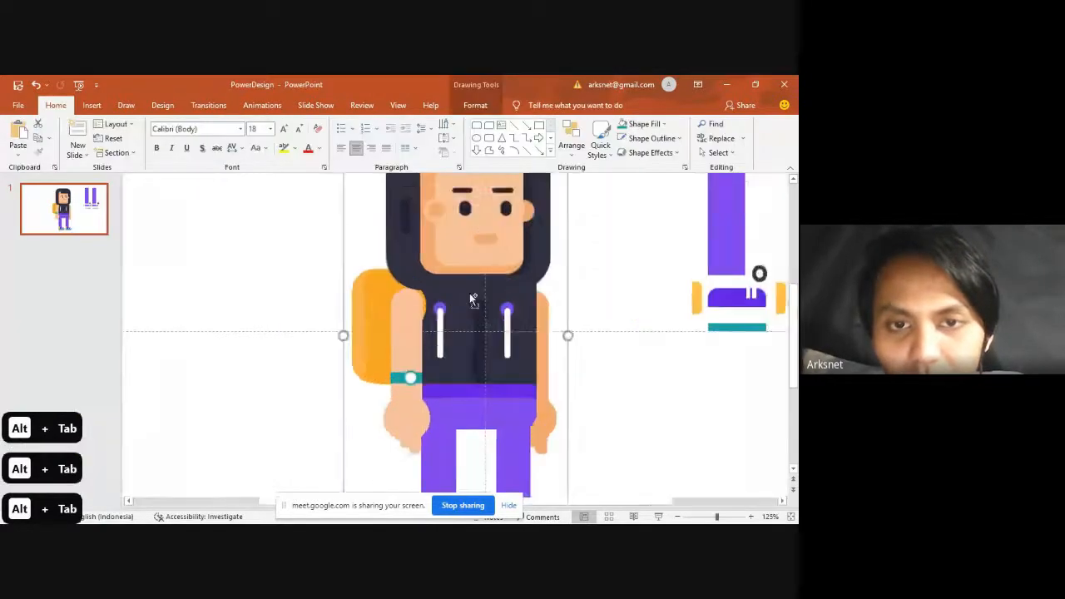
pyautogui.hotkey('alt', 'Tab')
pyautogui.hotkey('alt', 'Tab')
pyautogui.hotkey('alt', 'Tab')
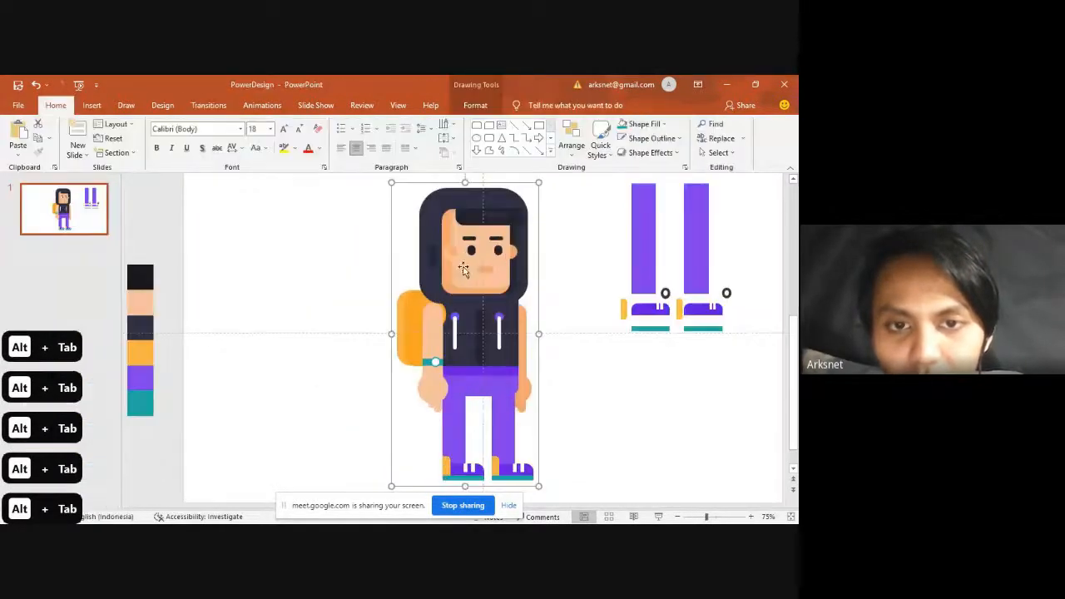
# Move the two-circle ear outward over the face's edge and shift the dark hood accent closer to the hood's outer edge.
pyautogui.click(454, 252)
pyautogui.scroll(7, 455, 253)
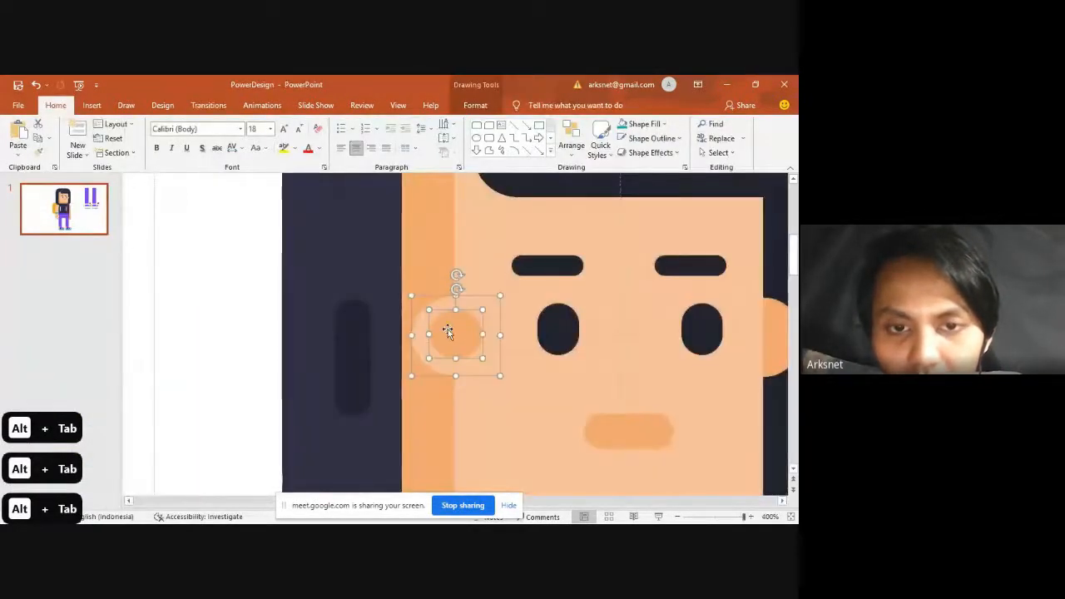
pyautogui.moveTo(448, 329); pyautogui.dragTo(423, 306)
pyautogui.moveTo(358, 362); pyautogui.dragTo(331, 356)
pyautogui.scroll(-5, 328, 355)
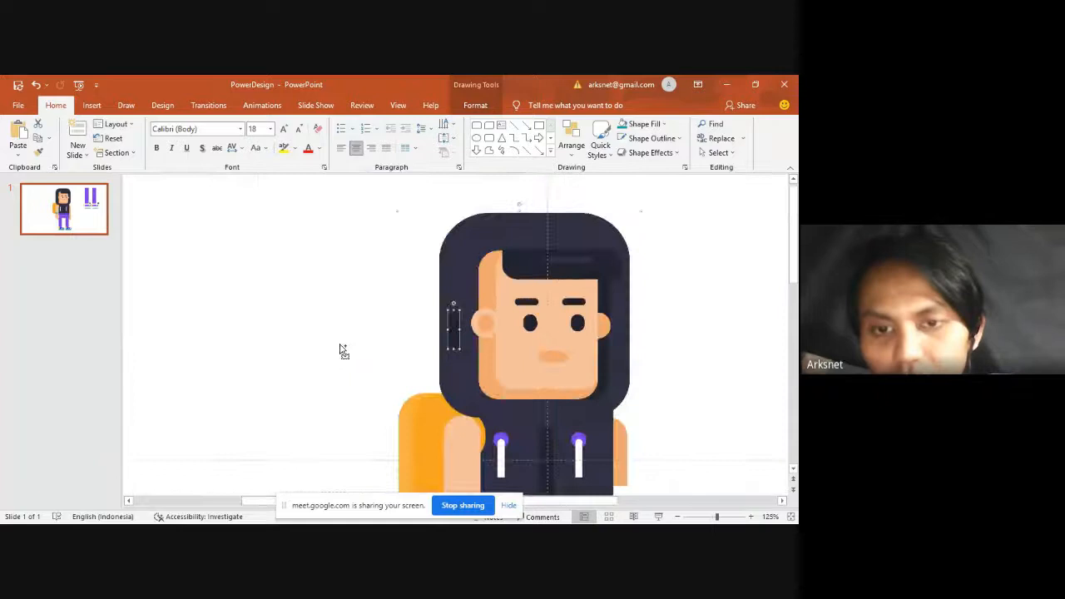
pyautogui.click(524, 337)
pyautogui.scroll(-3, 524, 337)
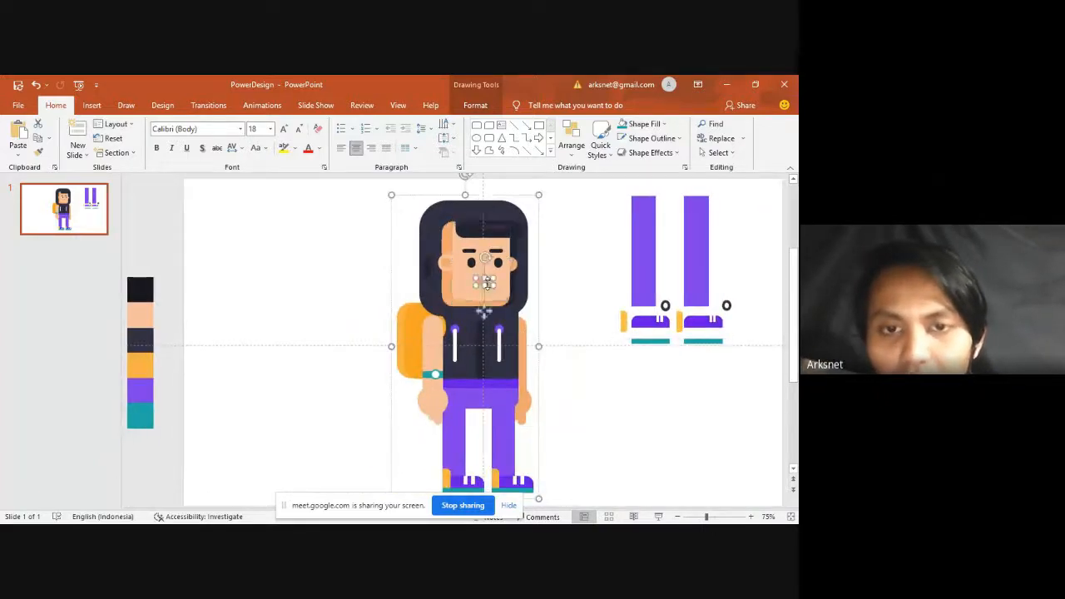
# Switch to the Google Meet window to check the in-call messages, and return to the character slide.
pyautogui.hotkey('alt', 'Tab')
pyautogui.hotkey('alt', 'Tab')
pyautogui.hotkey('alt', 'Tab')
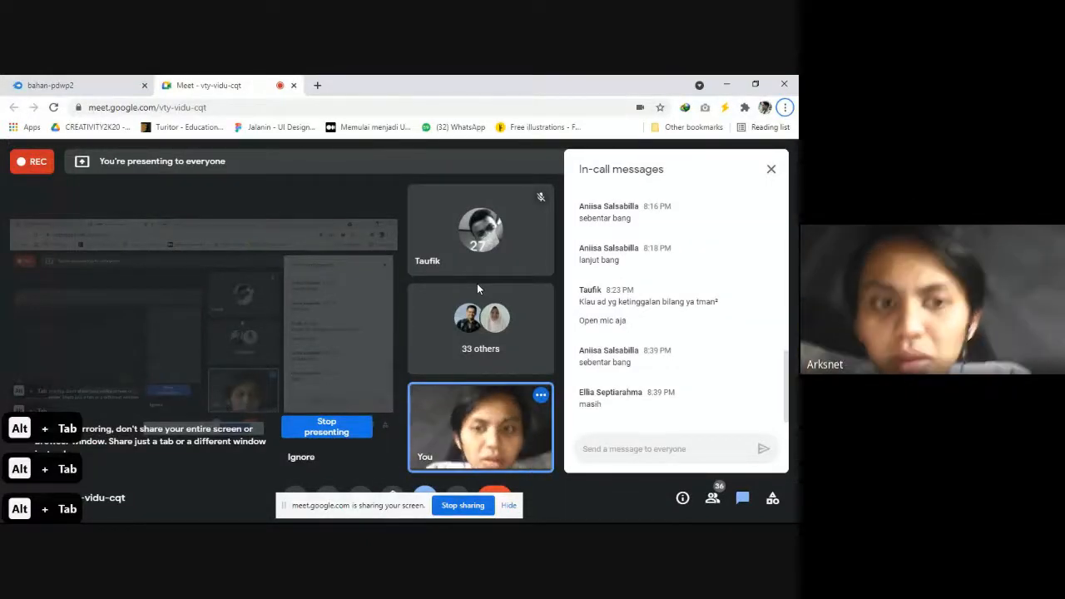
pyautogui.hotkey('alt', 'Tab')
pyautogui.hotkey('alt', 'Tab')
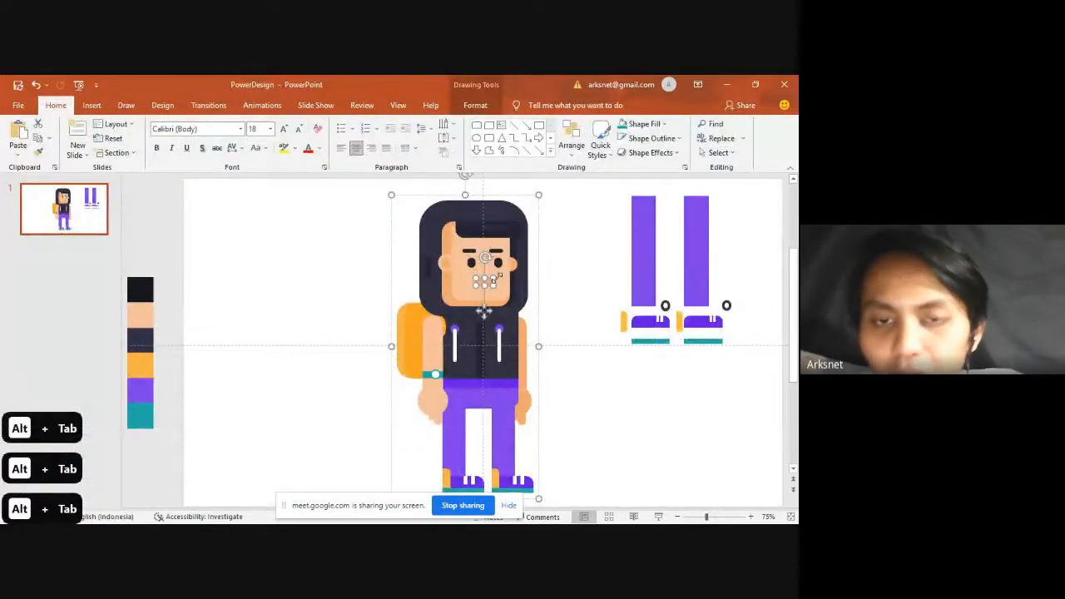
# Switch to the Flat Design with Powerpoint deck and examine the masked colour variants on slide 21 in full-screen slide show.
pyautogui.hotkey('alt', 'Tab')
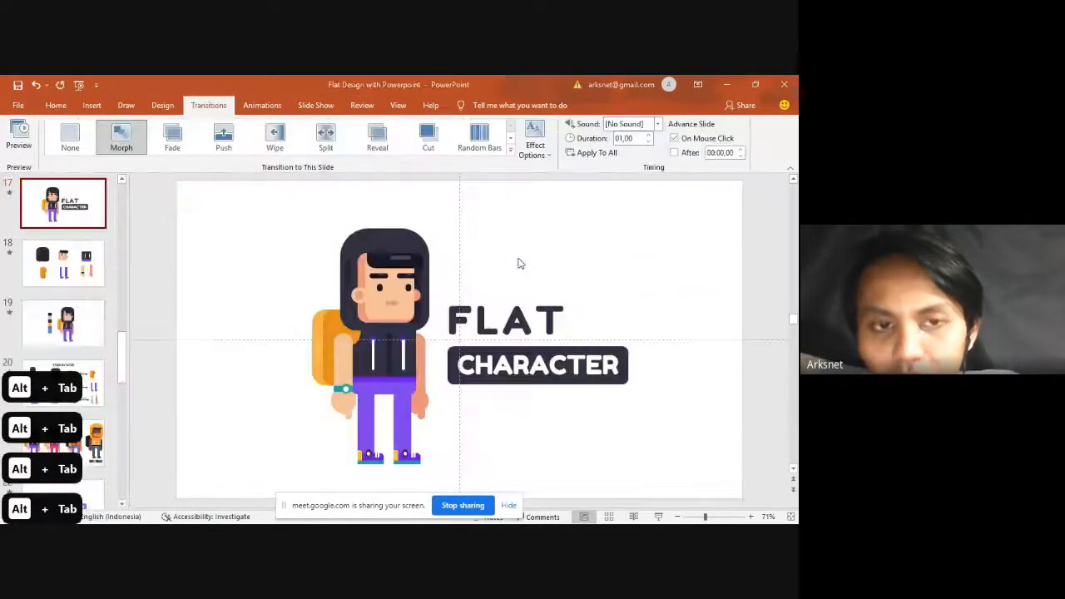
pyautogui.click(55, 333)
pyautogui.scroll(-1, 62, 333)
pyautogui.click(62, 388)
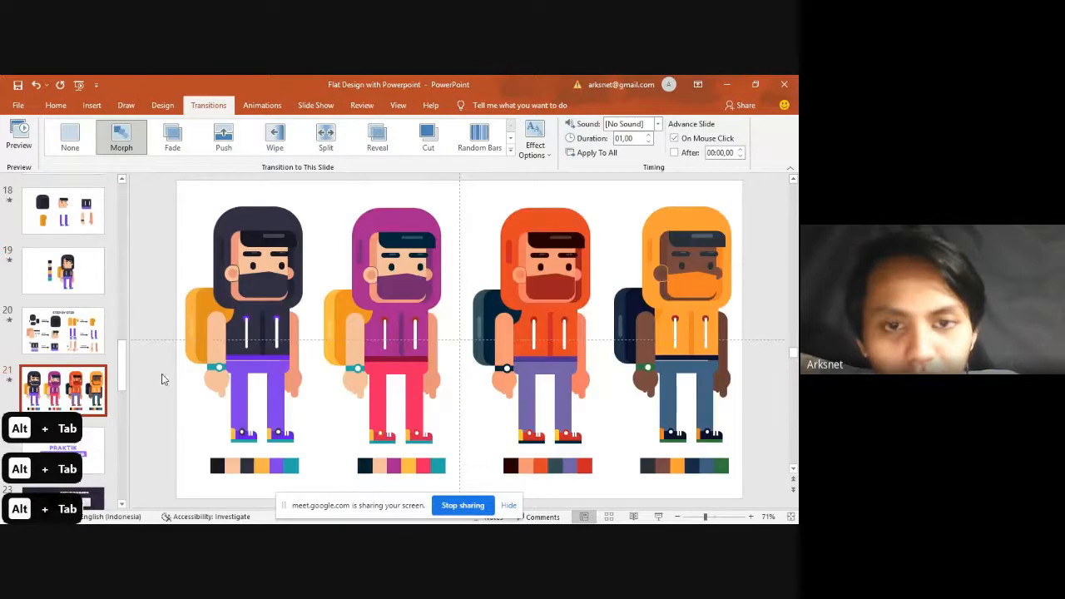
pyautogui.press('Up')
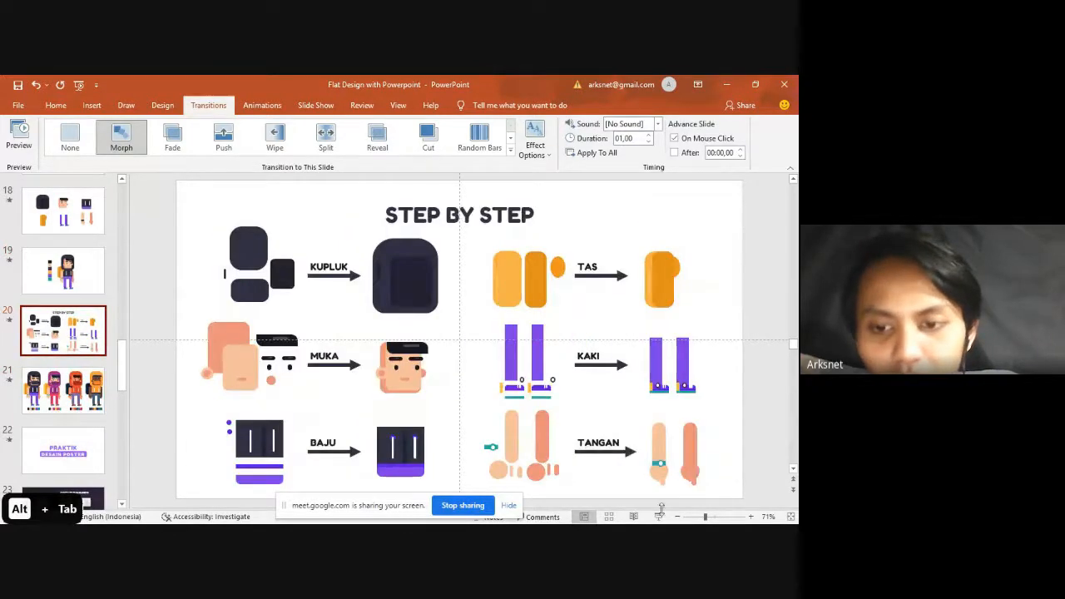
pyautogui.click(658, 515)
pyautogui.press('Right')
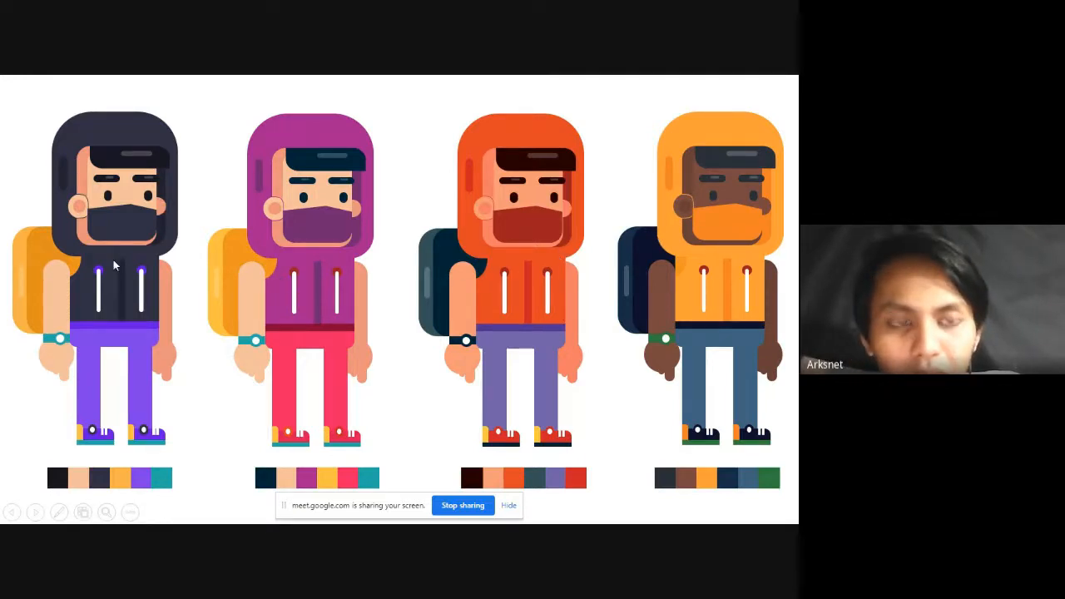
pyautogui.press('Escape')
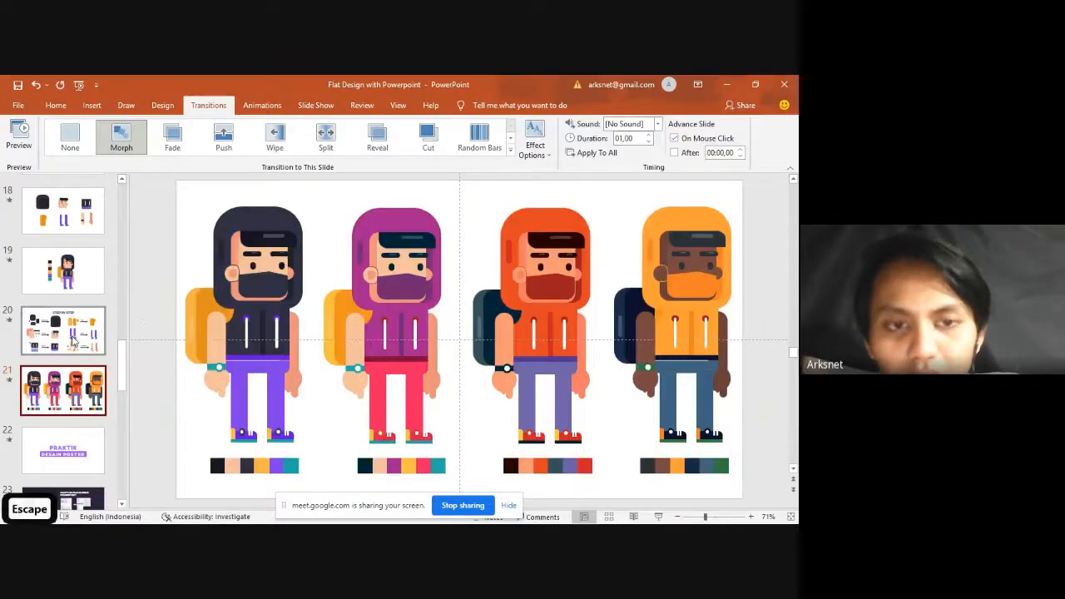
# Switch to the PowerDesign presentation and delete the small mouth rectangle from the character's face.
pyautogui.hotkey('alt', 'Tab')
pyautogui.click(499, 277)
pyautogui.scroll(10, 499, 279)
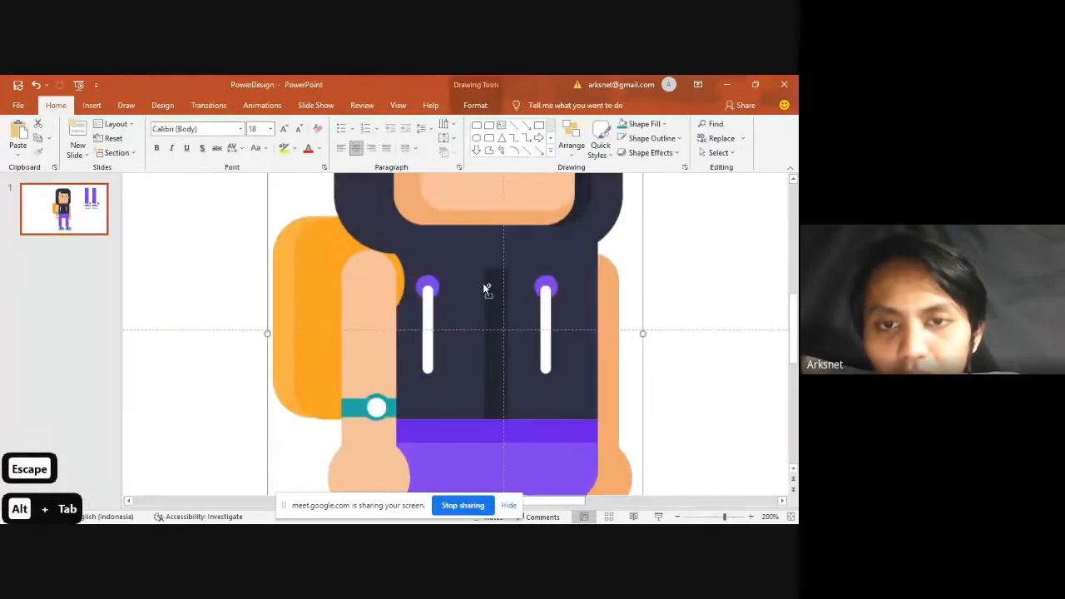
pyautogui.click(506, 311)
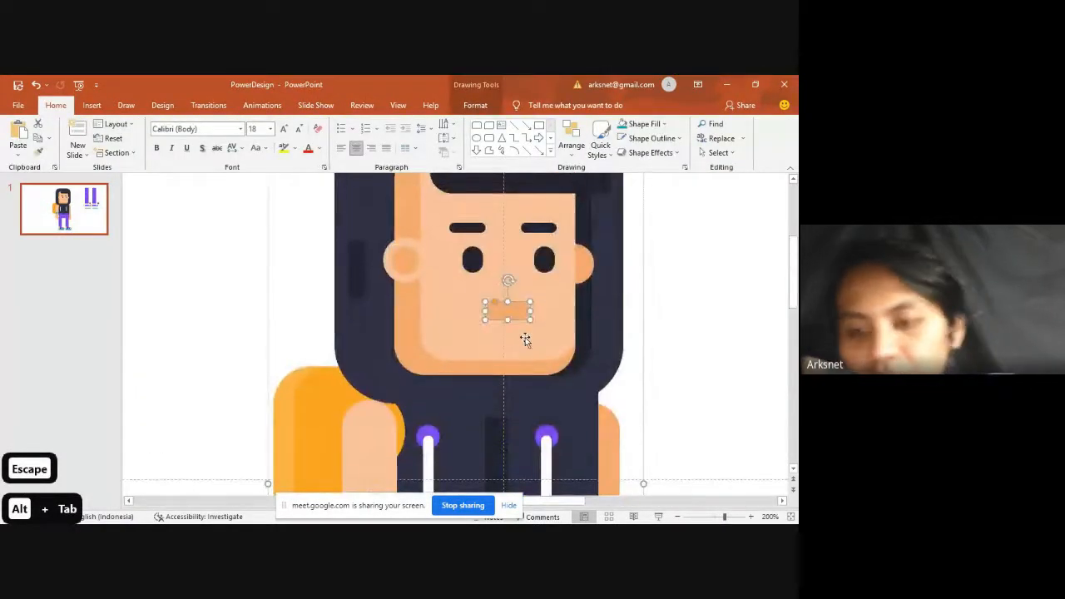
pyautogui.press('BackSpace')
# Ungroup the full character into its separate body parts and select the head.
pyautogui.click(604, 297)
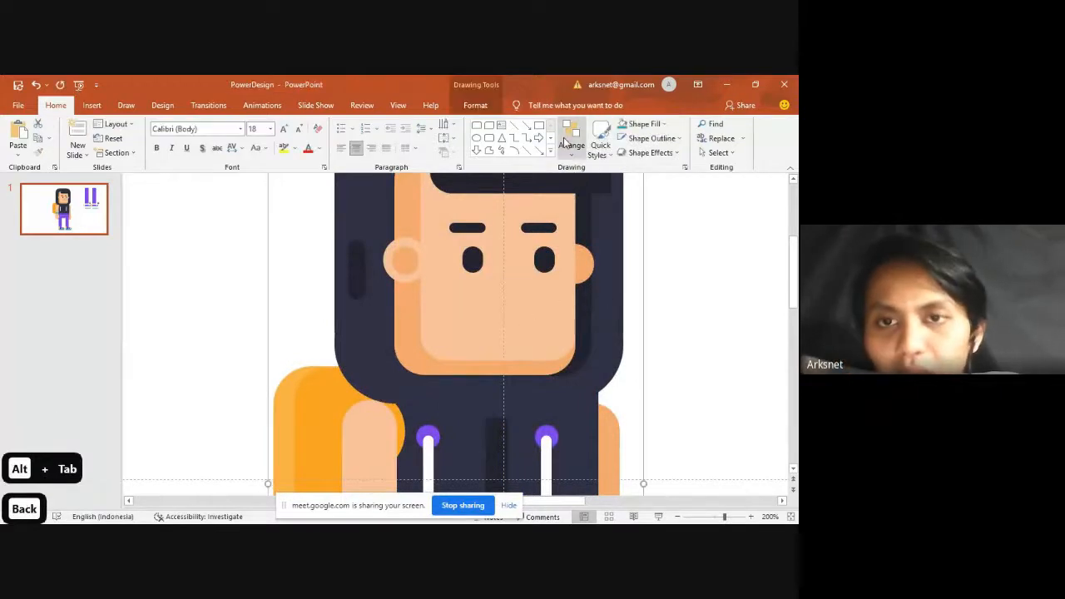
pyautogui.click(563, 143)
pyautogui.click(590, 275)
pyautogui.click(527, 293)
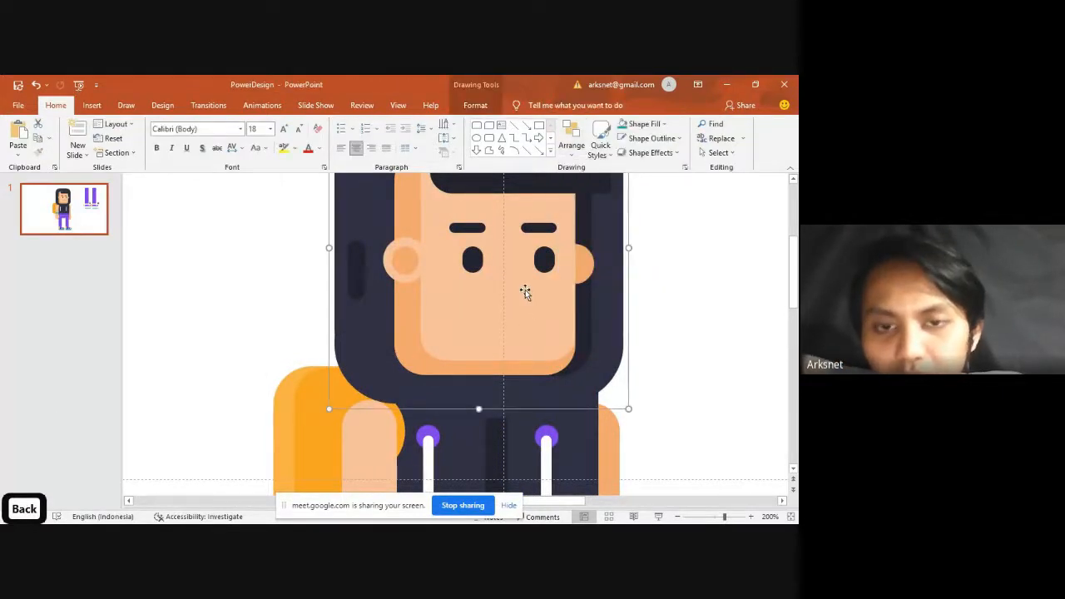
# Draw a Top Corners Rounded rectangle about 1.04 × 3.27 cm across the lower face as a mask and round its lower corners.
pyautogui.hotkey('alt', 'Tab')
pyautogui.hotkey('alt', 'Tab')
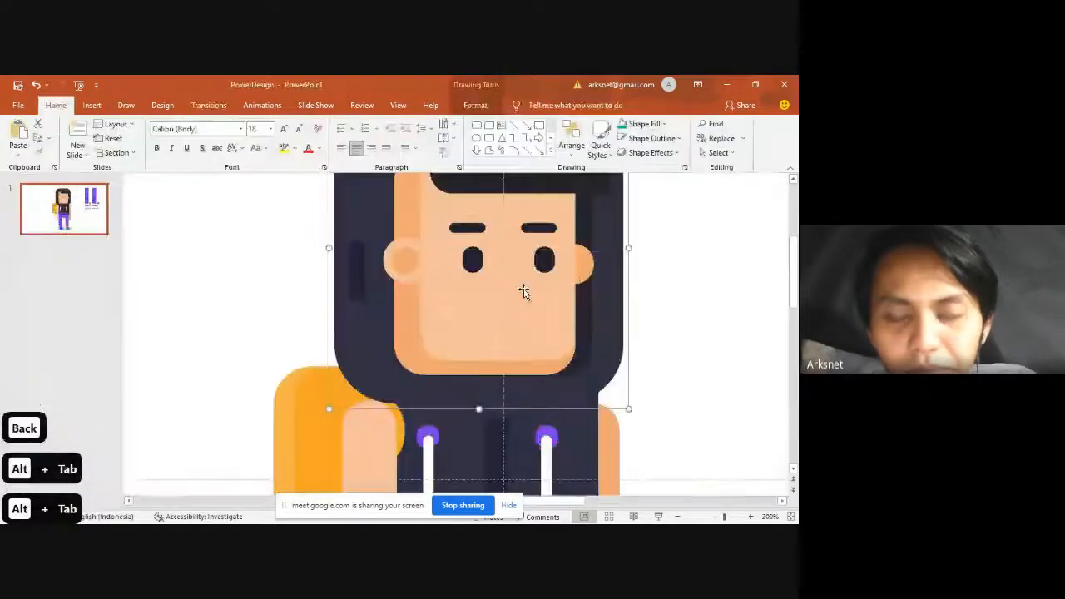
pyautogui.click(663, 268)
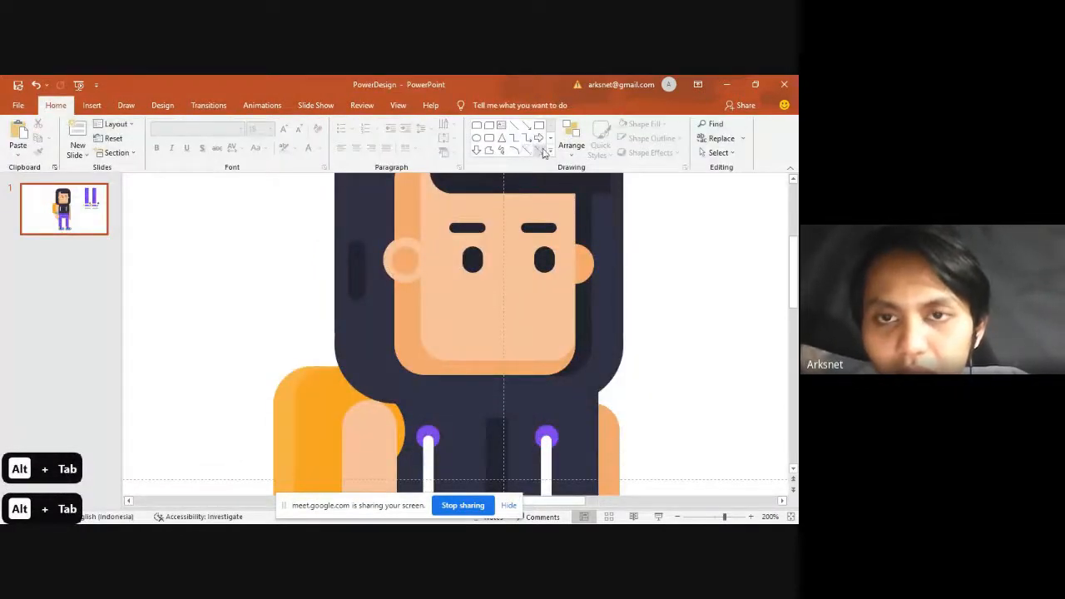
pyautogui.click(549, 150)
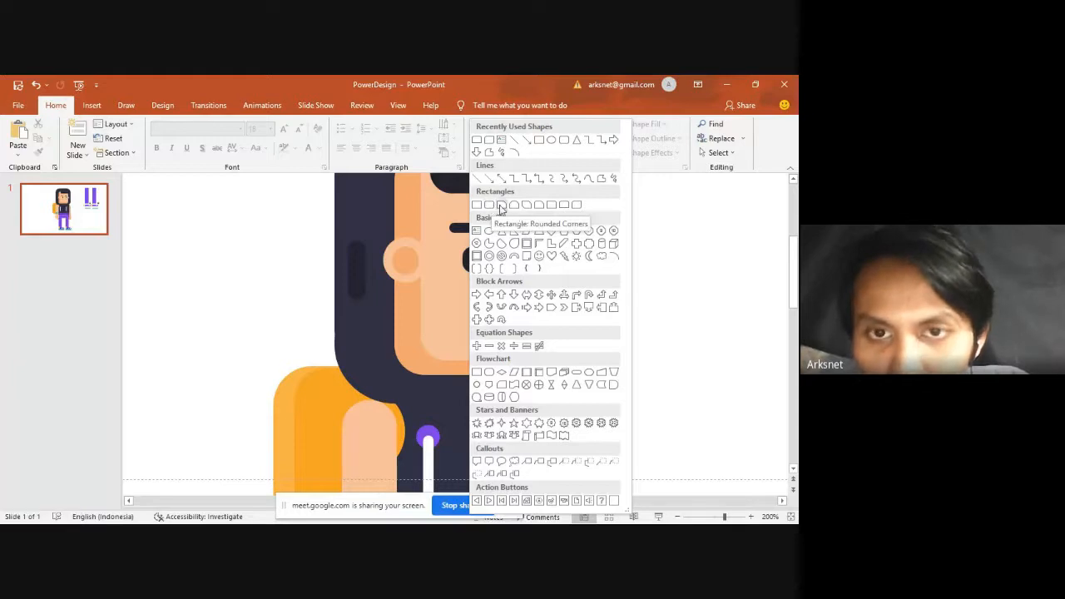
pyautogui.click(562, 207)
pyautogui.moveTo(451, 309); pyautogui.dragTo(575, 359)
pyautogui.moveTo(451, 334); pyautogui.dragTo(457, 360)
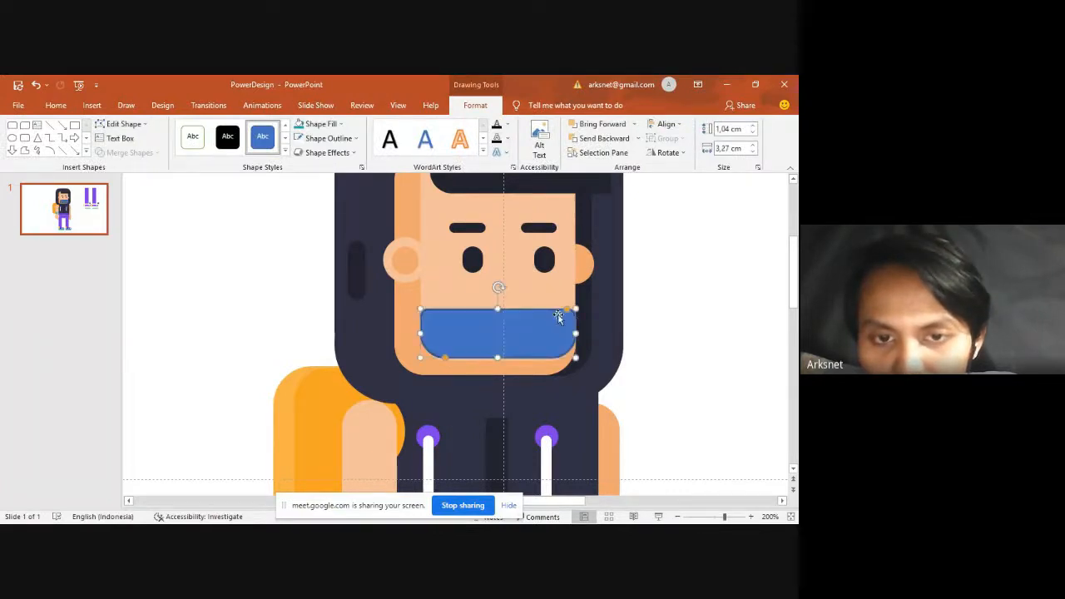
# Square off the mask's upper corners and stretch it upward to about 1.35 cm high, fitting the lower corner rounding to the face.
pyautogui.moveTo(570, 310)
pyautogui.mouseDown()
pyautogui.moveTo(609, 303)
pyautogui.moveTo(574, 306)
pyautogui.mouseUp()
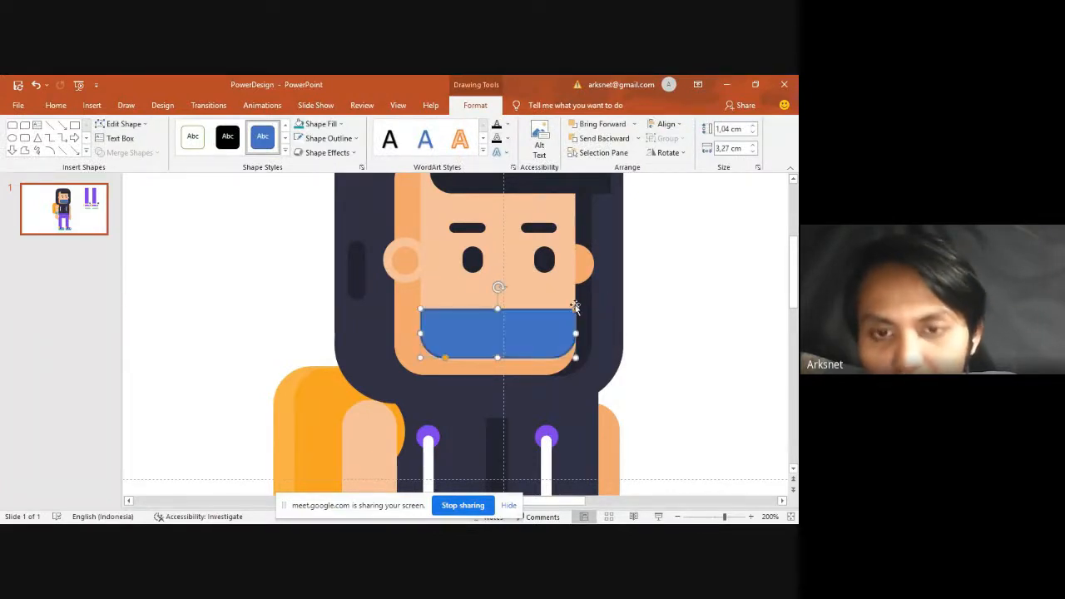
pyautogui.moveTo(496, 307); pyautogui.dragTo(496, 294)
pyautogui.moveTo(447, 361); pyautogui.dragTo(441, 361)
pyautogui.scroll(5, 449, 347)
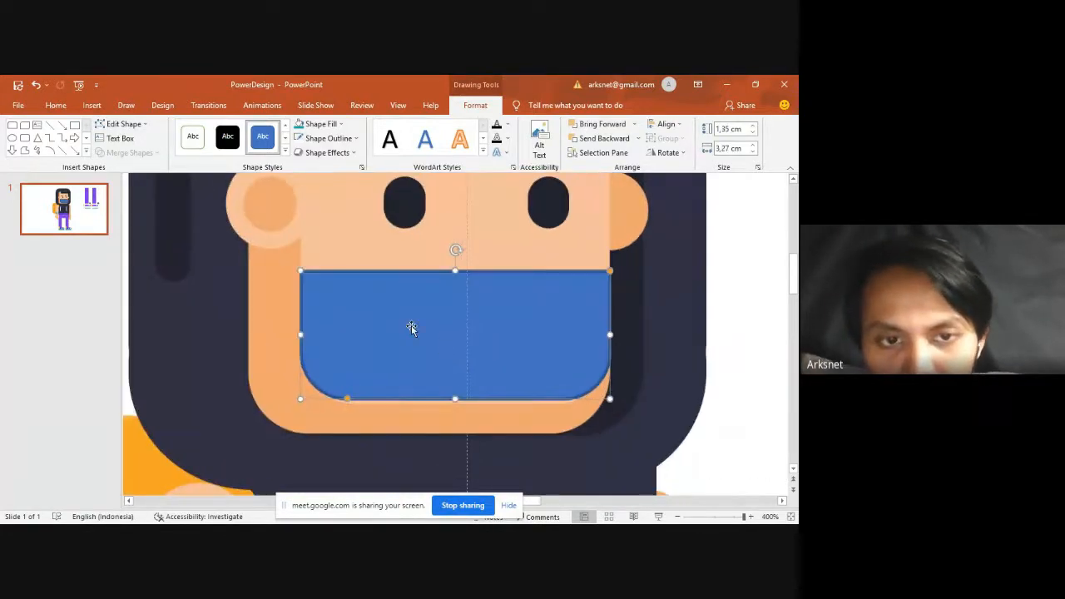
# Remove the mask's outline and extend its lower edge to make it about 1.4 cm high.
pyautogui.click(441, 302)
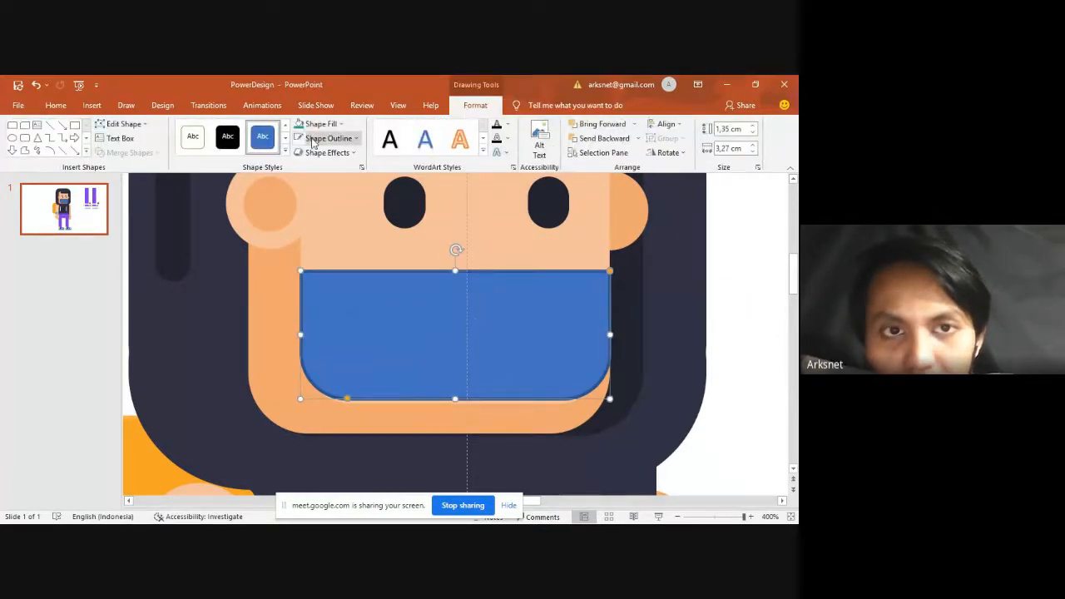
pyautogui.click(324, 138)
pyautogui.click(329, 273)
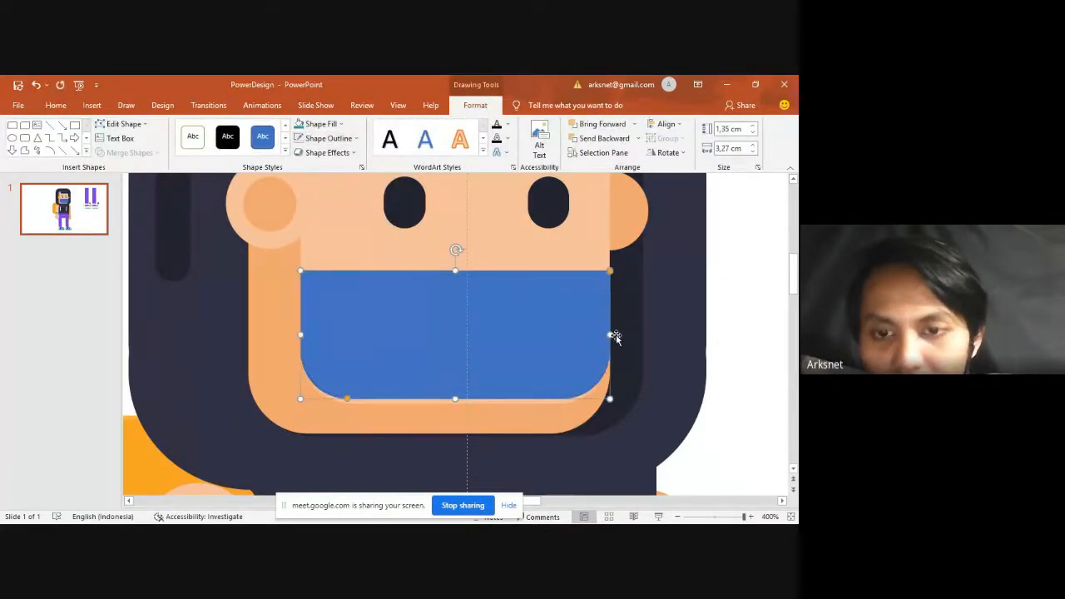
pyautogui.moveTo(456, 403); pyautogui.dragTo(456, 407)
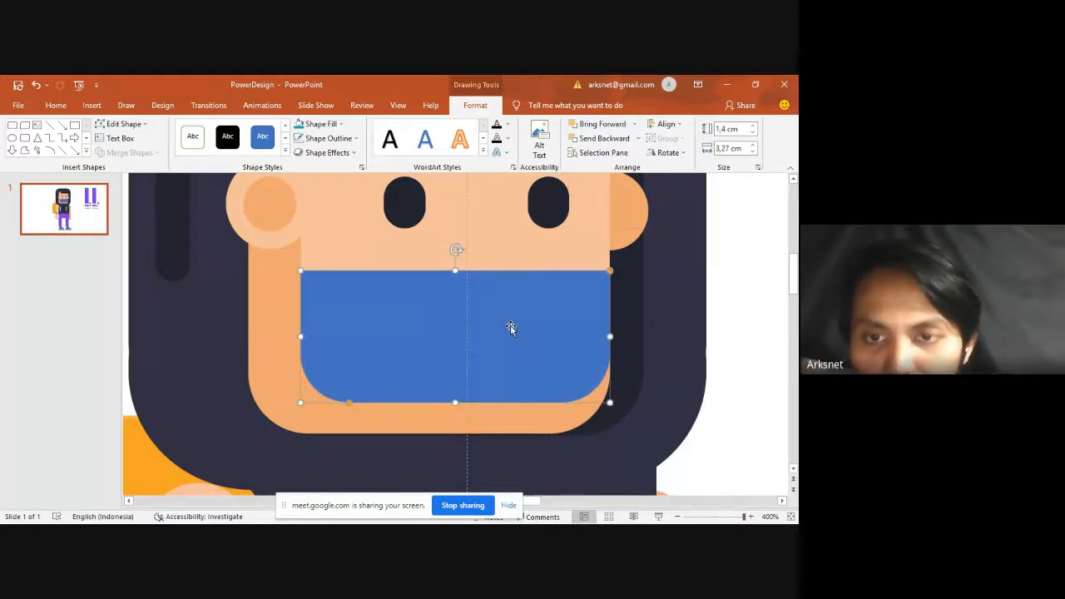
# Open the mask shape for Edit Points.
pyautogui.click(115, 126)
pyautogui.click(116, 125)
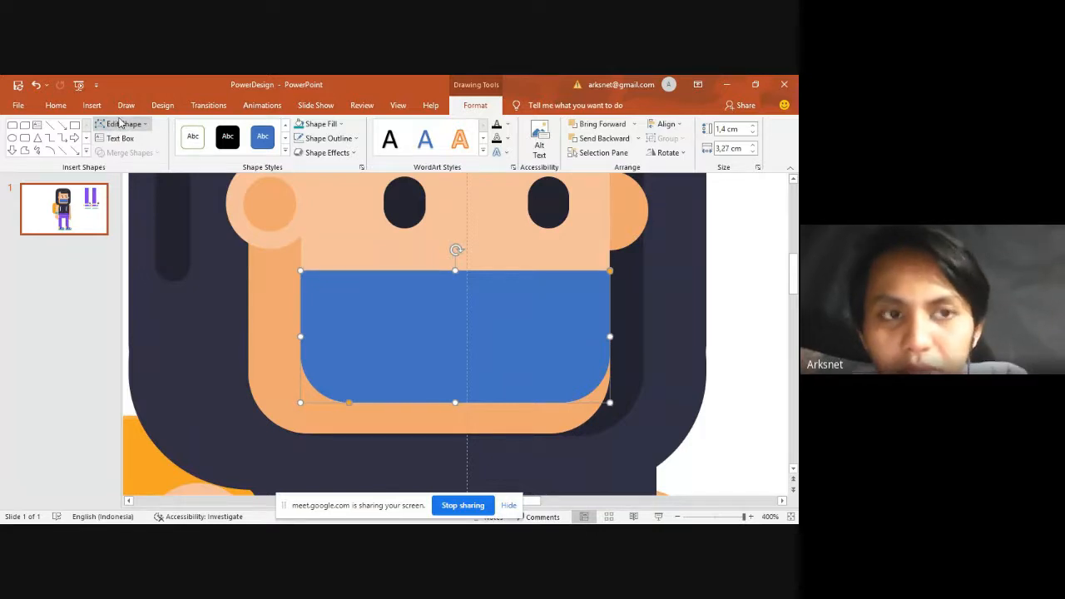
pyautogui.click(121, 125)
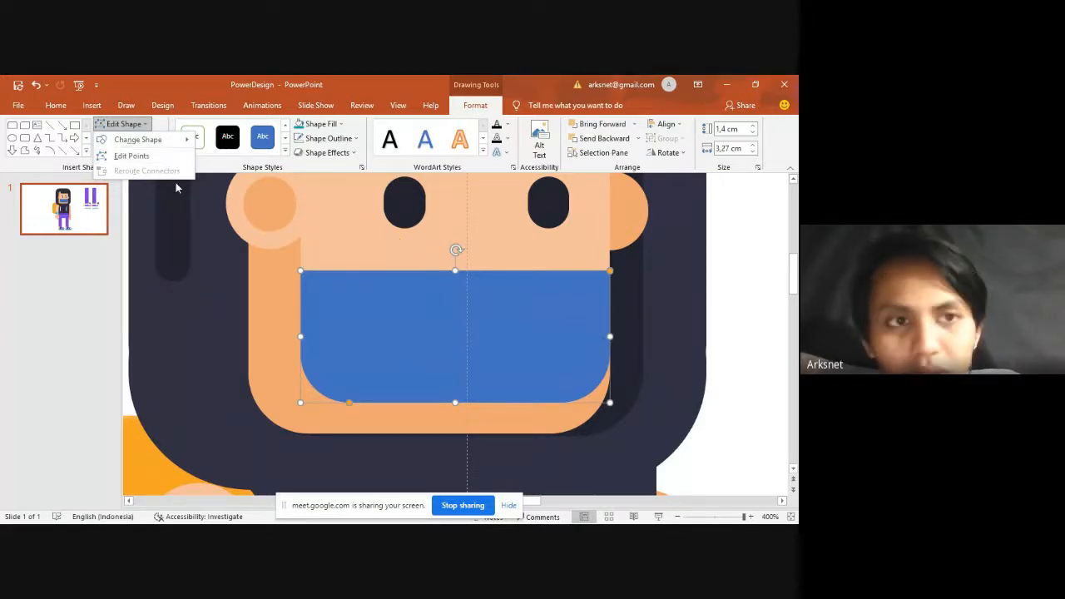
pyautogui.click(134, 156)
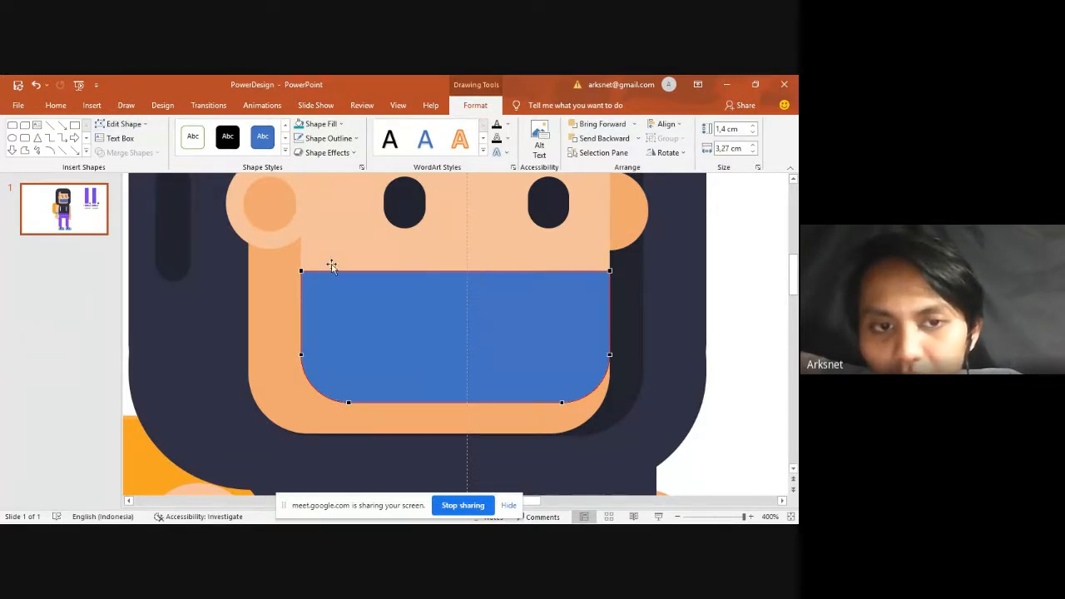
# Try reshaping the mask by moving an upper corner point and its curve handles, and undo these changes.
pyautogui.moveTo(303, 270); pyautogui.dragTo(306, 191)
pyautogui.hotkey('ctrl', 'z')
pyautogui.hotkey('ctrl', 'z')
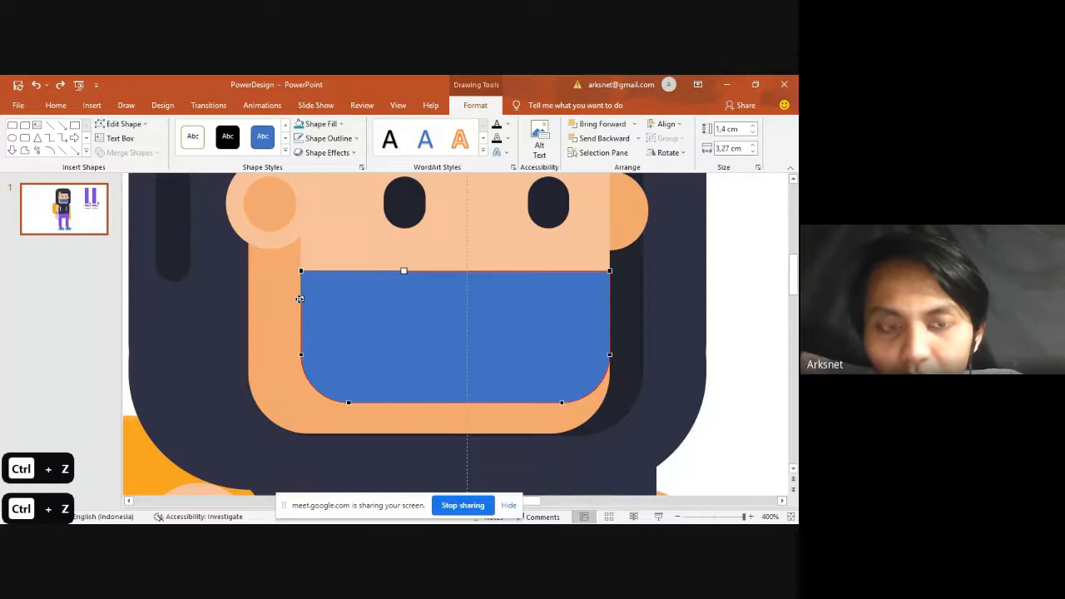
pyautogui.moveTo(292, 299); pyautogui.dragTo(260, 322)
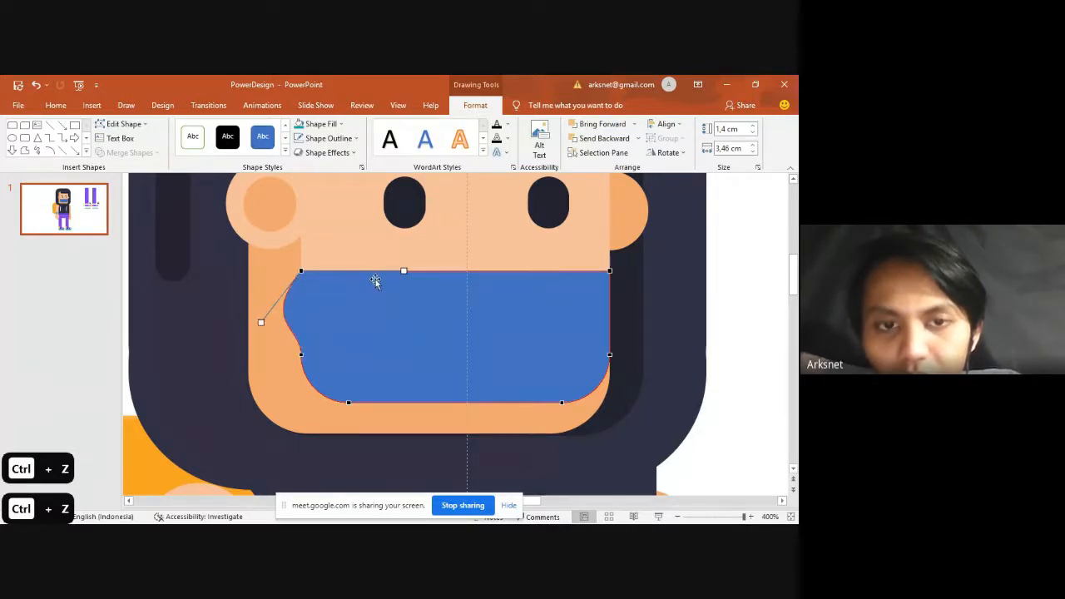
pyautogui.moveTo(403, 271); pyautogui.dragTo(414, 235)
pyautogui.hotkey('ctrl', 'z')
pyautogui.hotkey('ctrl', 'z')
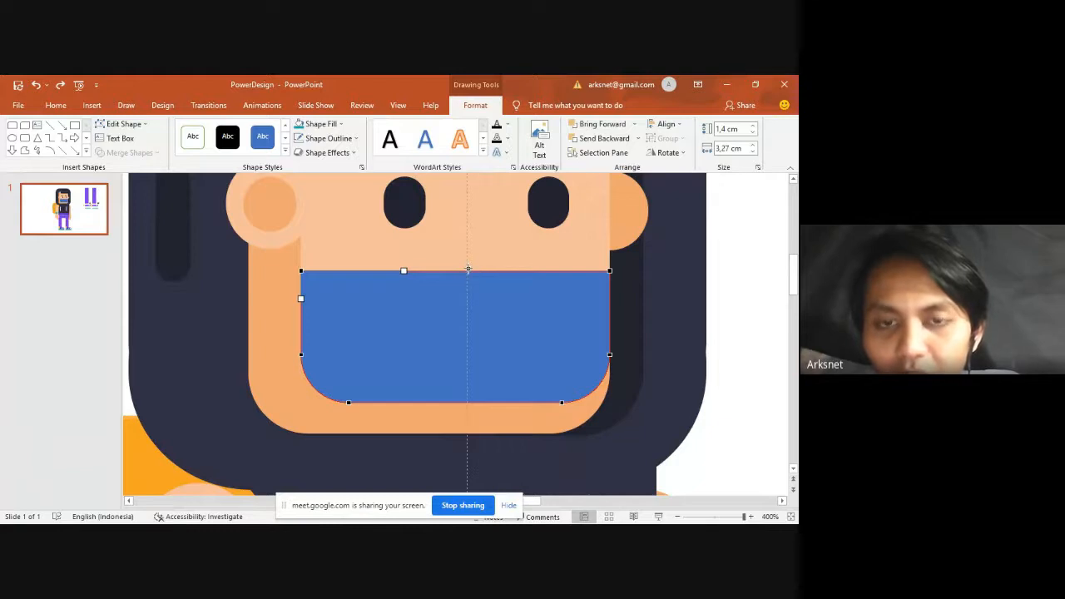
# Add a point midway along the mask's upper edge and raise it into a nose peak, making the mask about 1.68 cm high.
pyautogui.rightClick(468, 270)
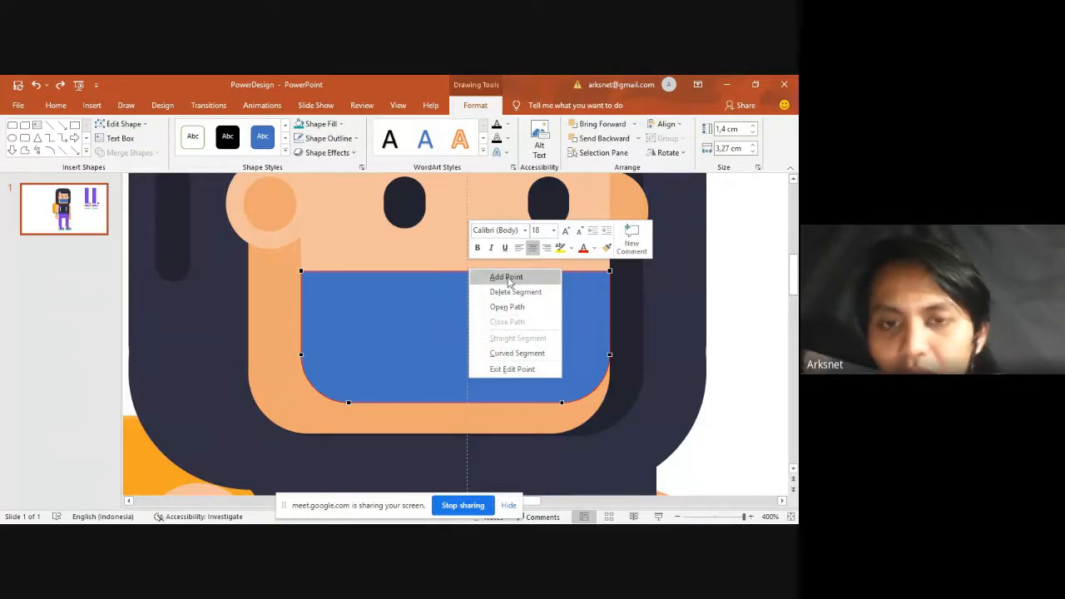
pyautogui.click(507, 278)
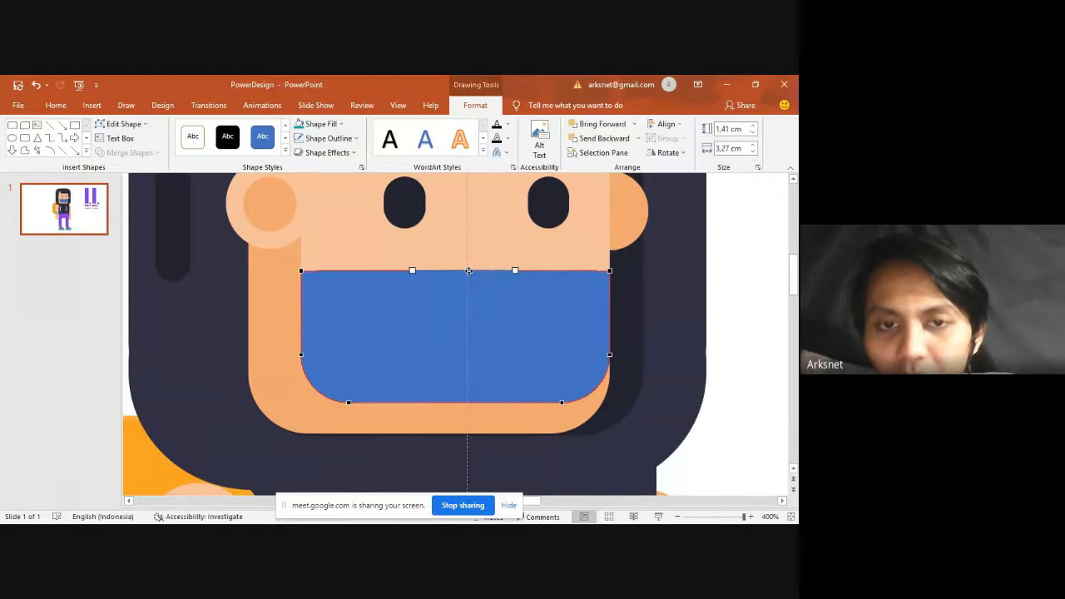
pyautogui.moveTo(469, 272); pyautogui.dragTo(483, 248)
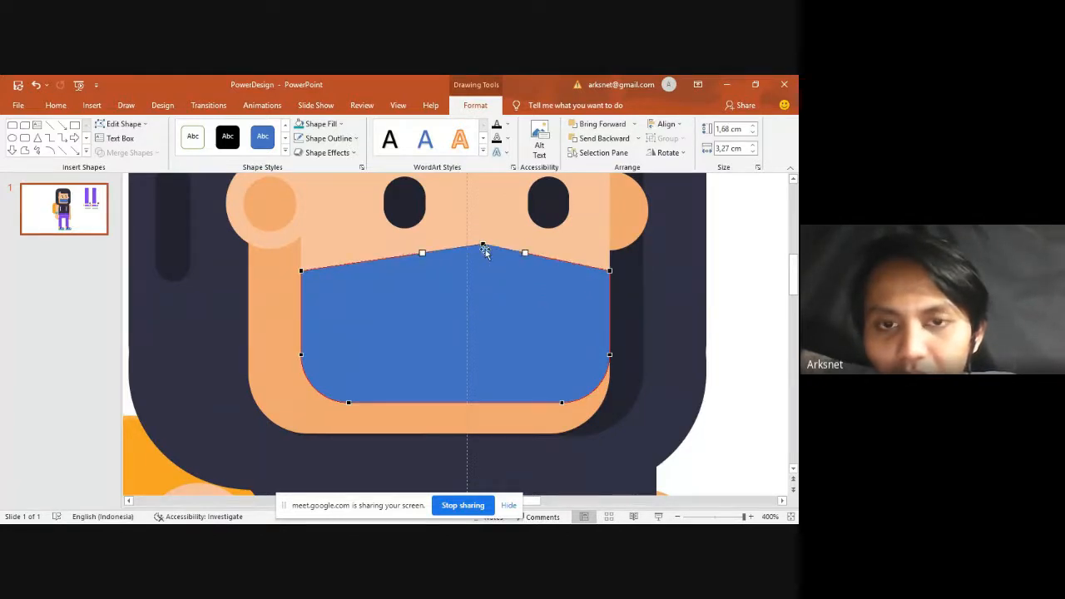
pyautogui.scroll(-5, 485, 250)
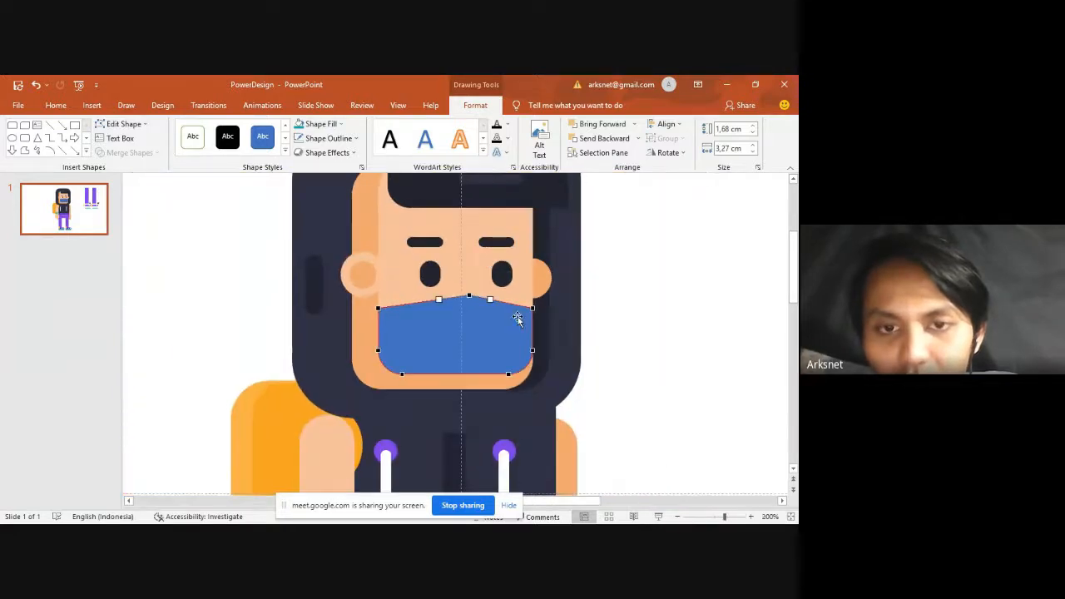
pyautogui.click(607, 314)
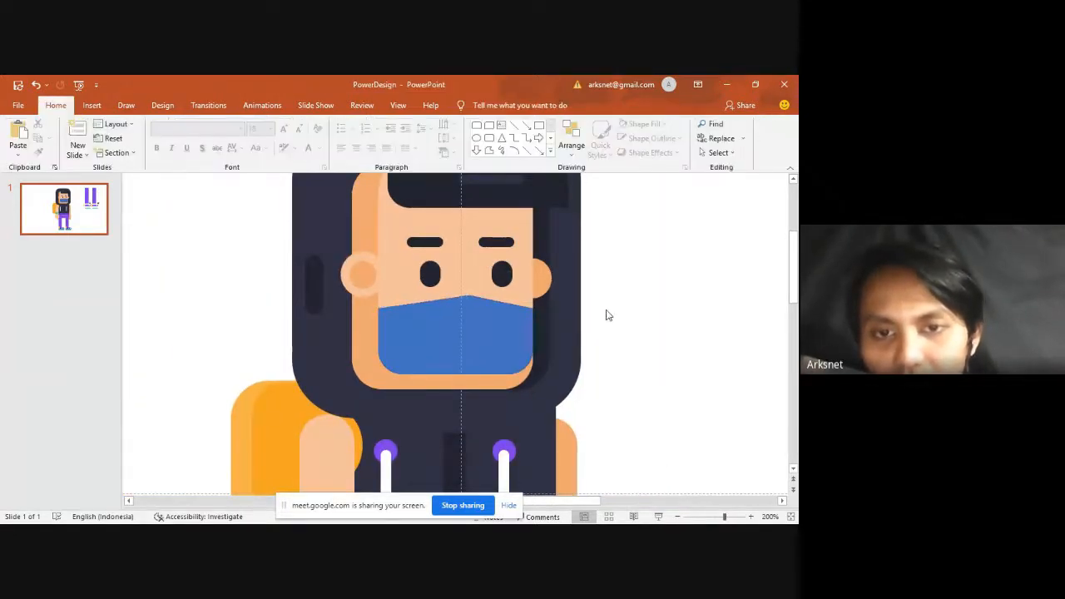
# Fill the mask with the near-black recent colour.
pyautogui.click(499, 338)
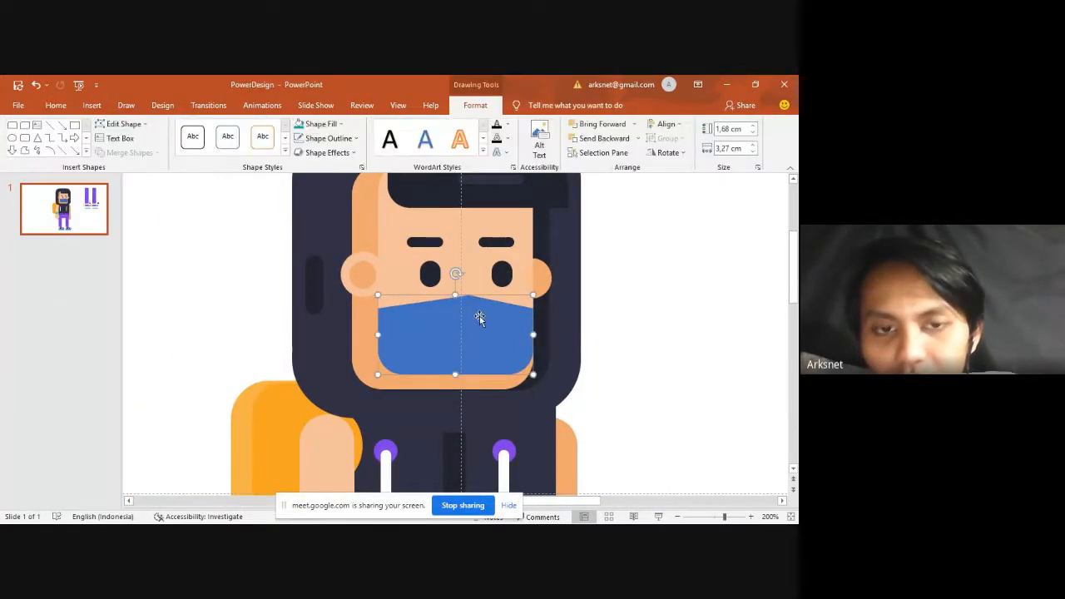
pyautogui.click(320, 124)
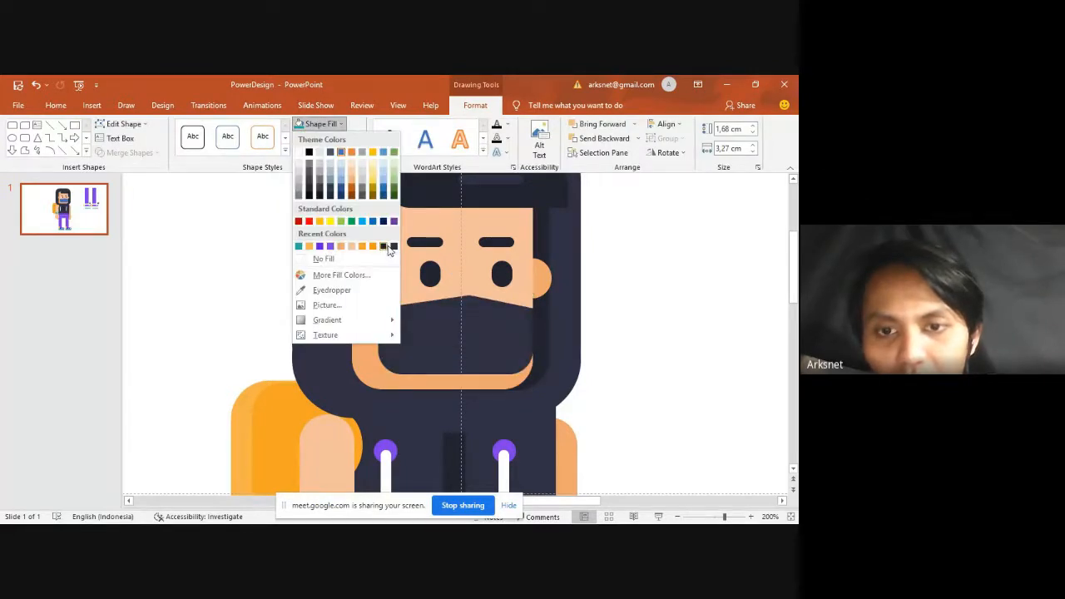
pyautogui.click(385, 247)
pyautogui.click(625, 381)
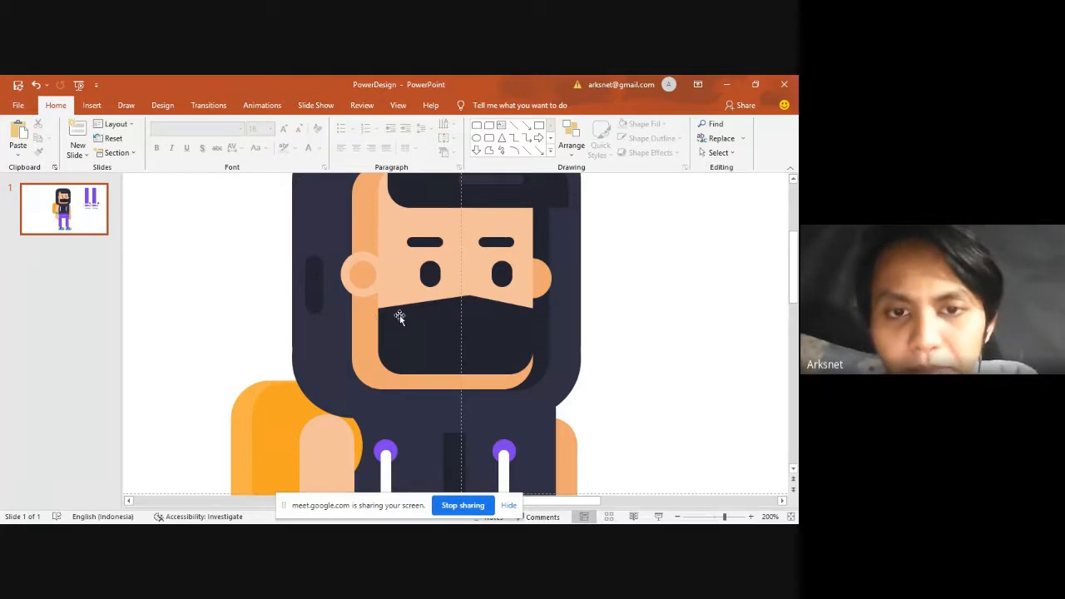
# Compare the mask with the masked variants on slide 21 of the reference deck and check the Google Meet in-call messages.
pyautogui.doubleClick(432, 325)
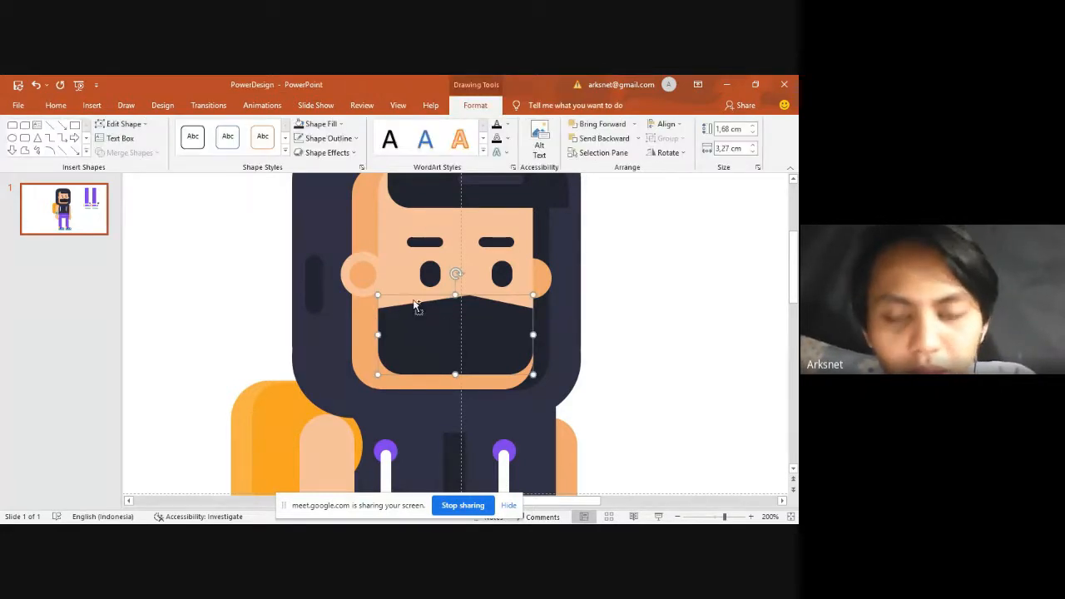
pyautogui.scroll(-5, 420, 301)
pyautogui.hotkey('alt', 'Tab')
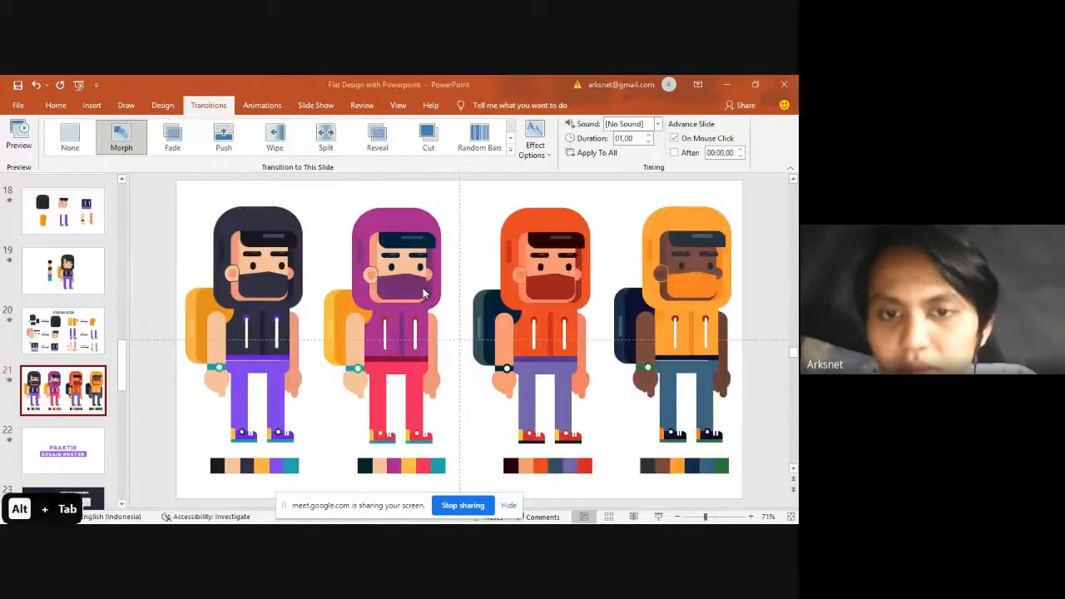
pyautogui.hotkey('alt', 'Tab')
pyautogui.hotkey('alt', 'Tab')
pyautogui.hotkey('alt', 'Tab')
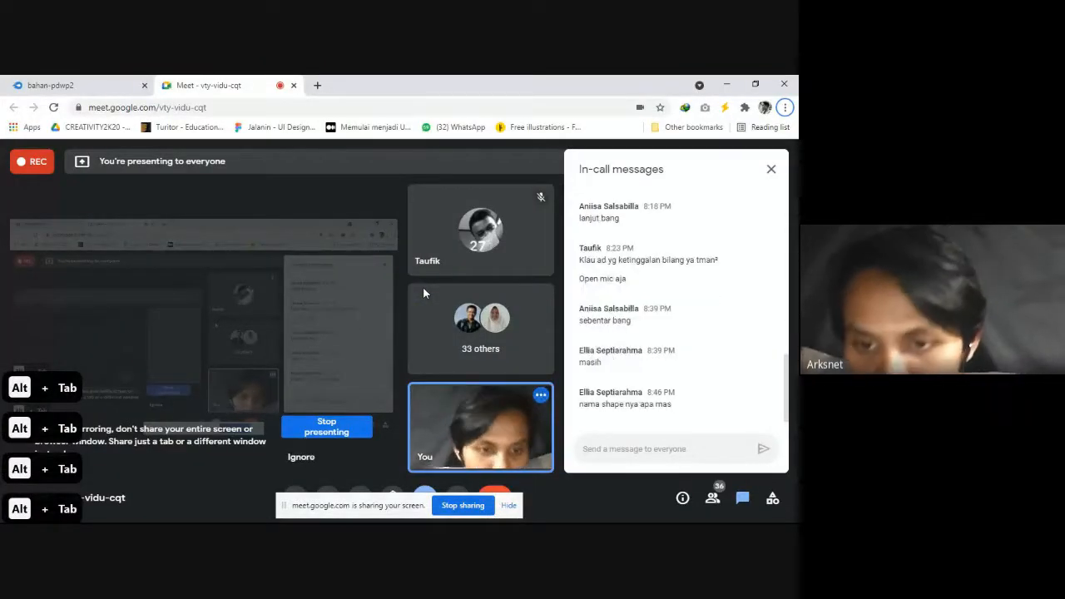
pyautogui.hotkey('alt', 'Tab')
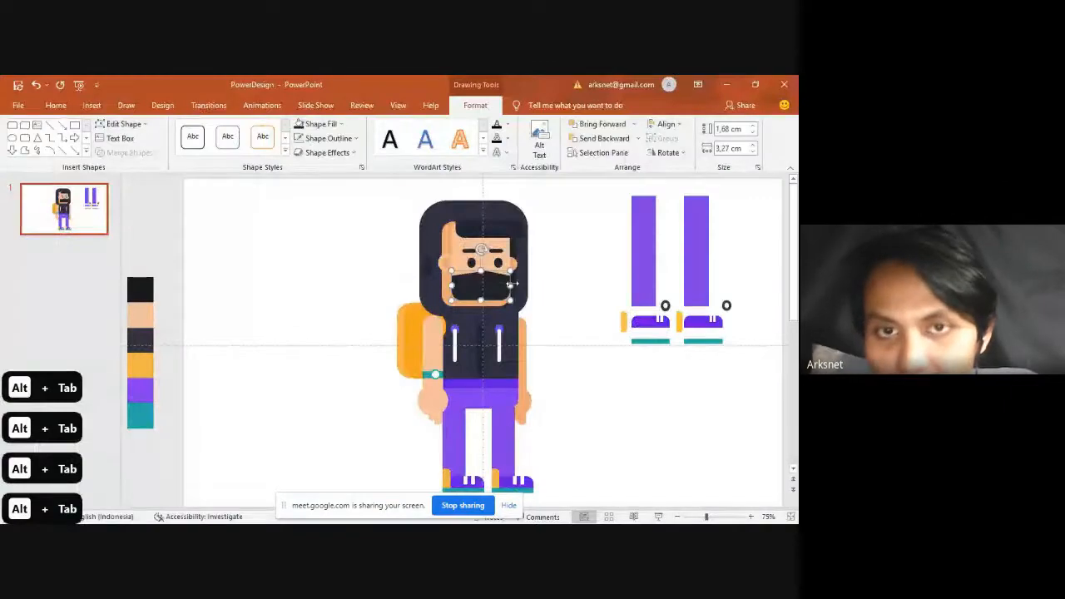
# Draw a Top Corners Rounded rectangle about 2.47 × 6.2 cm beside the character, with square upper corners and fully rounded lower corners.
pyautogui.click(352, 230)
pyautogui.click(583, 155)
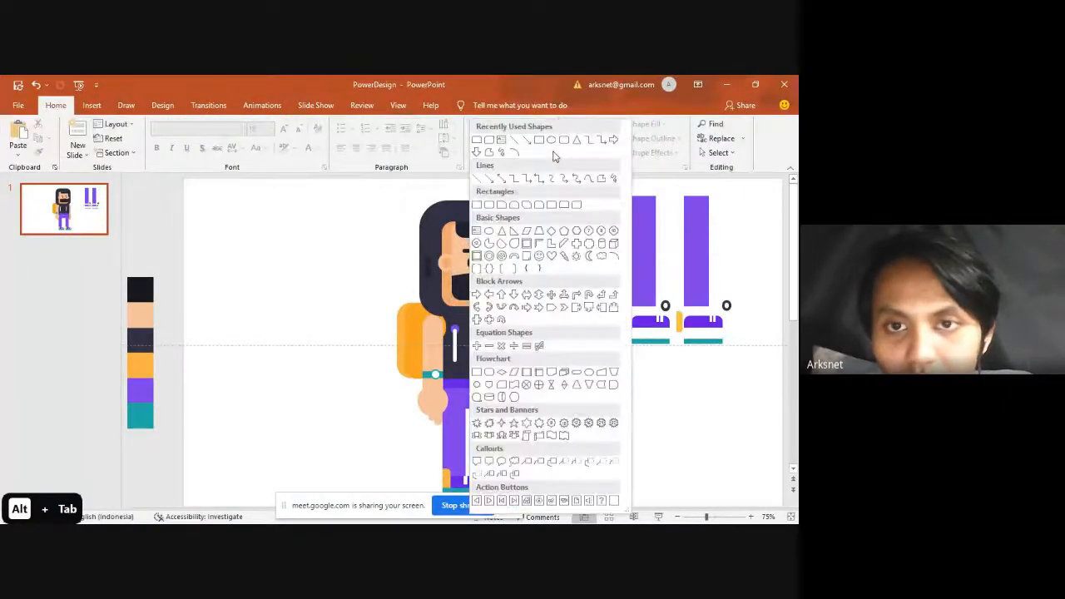
pyautogui.click(565, 206)
pyautogui.moveTo(323, 276)
pyautogui.mouseDown()
pyautogui.moveTo(433, 316)
pyautogui.moveTo(340, 297)
pyautogui.mouseUp()
pyautogui.scroll(5, 338, 278)
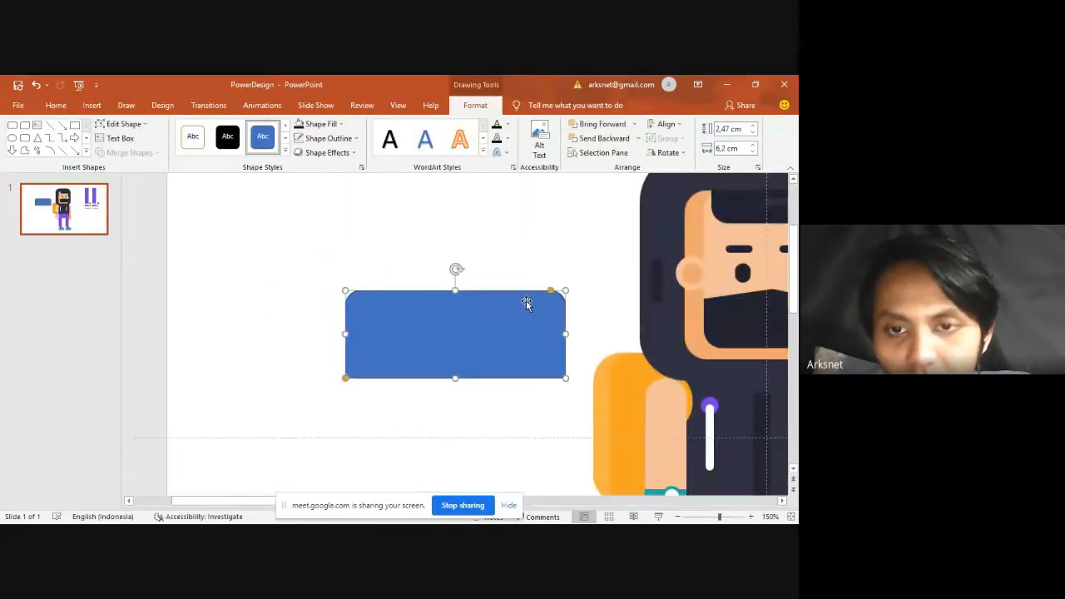
pyautogui.moveTo(551, 293); pyautogui.dragTo(599, 284)
pyautogui.moveTo(346, 380); pyautogui.dragTo(506, 347)
pyautogui.scroll(-8, 516, 341)
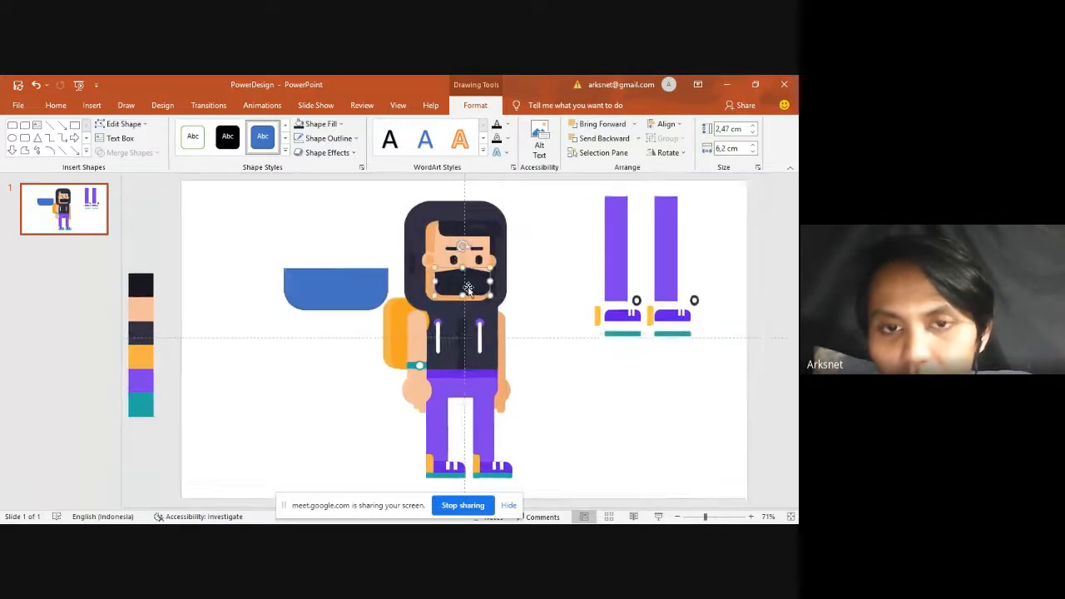
pyautogui.click(469, 289)
pyautogui.scroll(10, 468, 289)
pyautogui.click(496, 386)
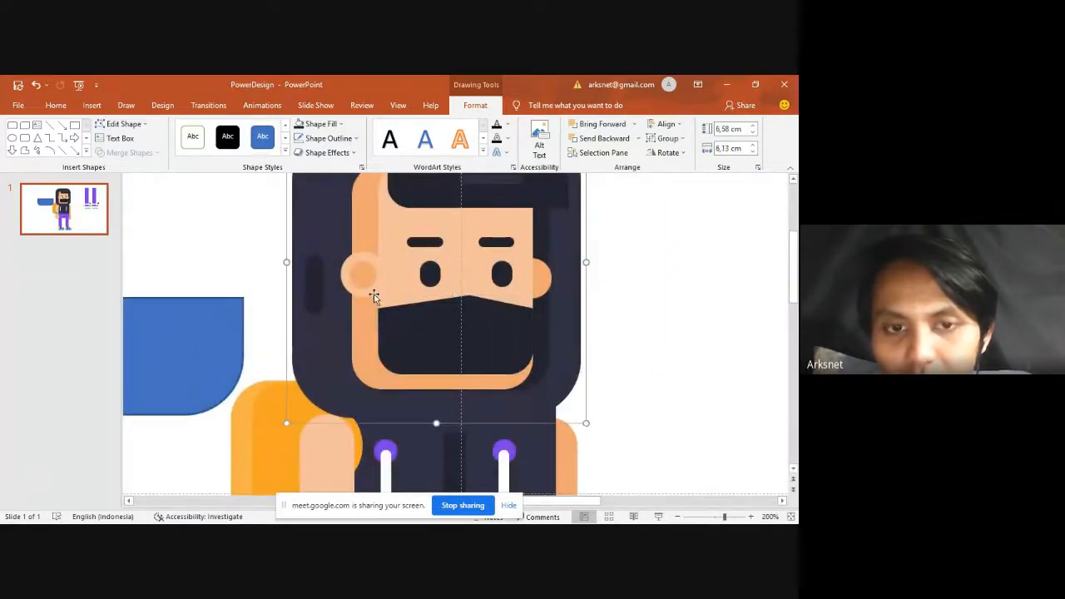
pyautogui.click(389, 292)
pyautogui.click(155, 369)
pyautogui.scroll(-7, 170, 360)
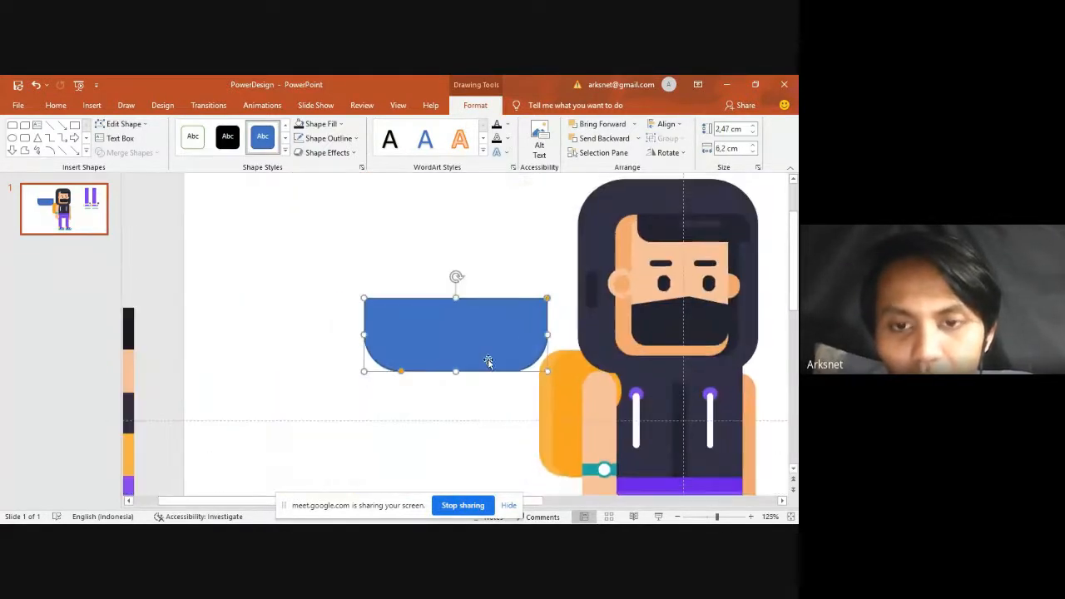
pyautogui.press('BackSpace')
pyautogui.click(690, 332)
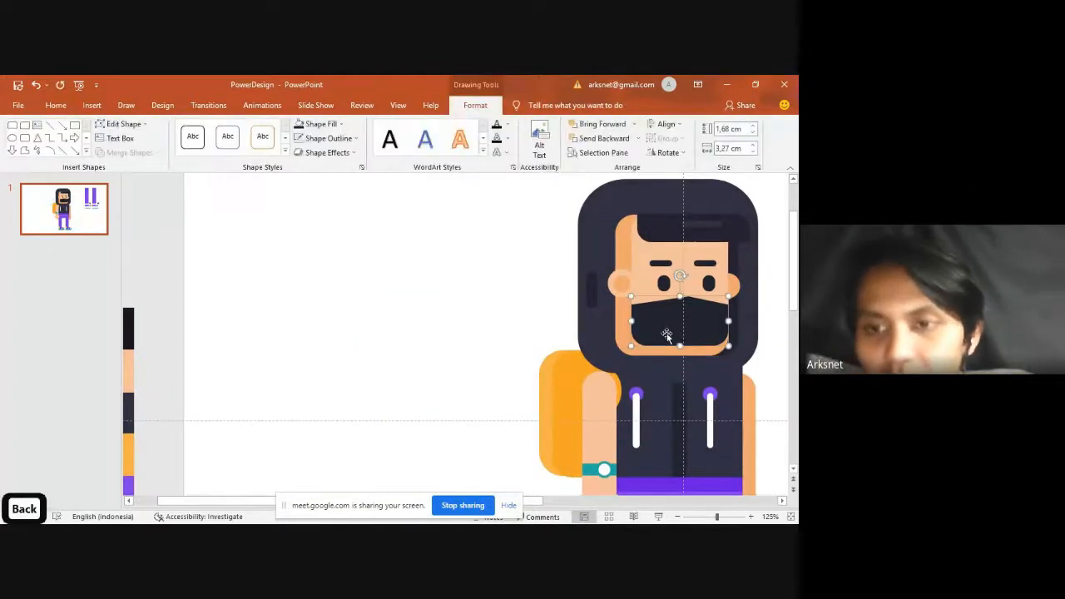
pyautogui.scroll(8, 670, 332)
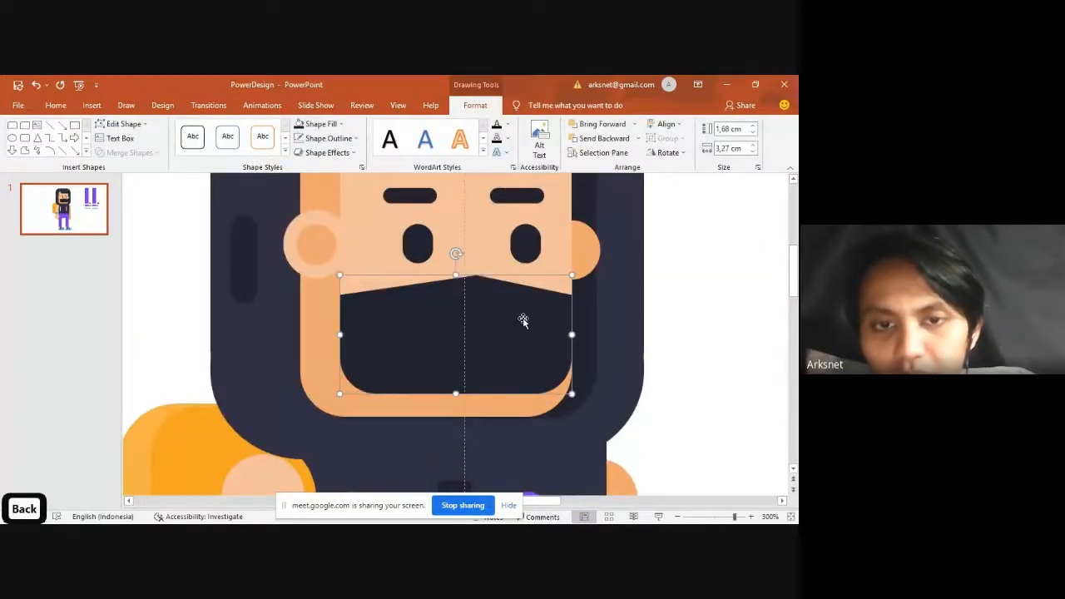
pyautogui.hotkey('ctrl', 'z')
# Add a point midway along the blue shape's upper edge and raise it into a peak, making the shape about 3.21 cm high.
pyautogui.scroll(-5, 227, 285)
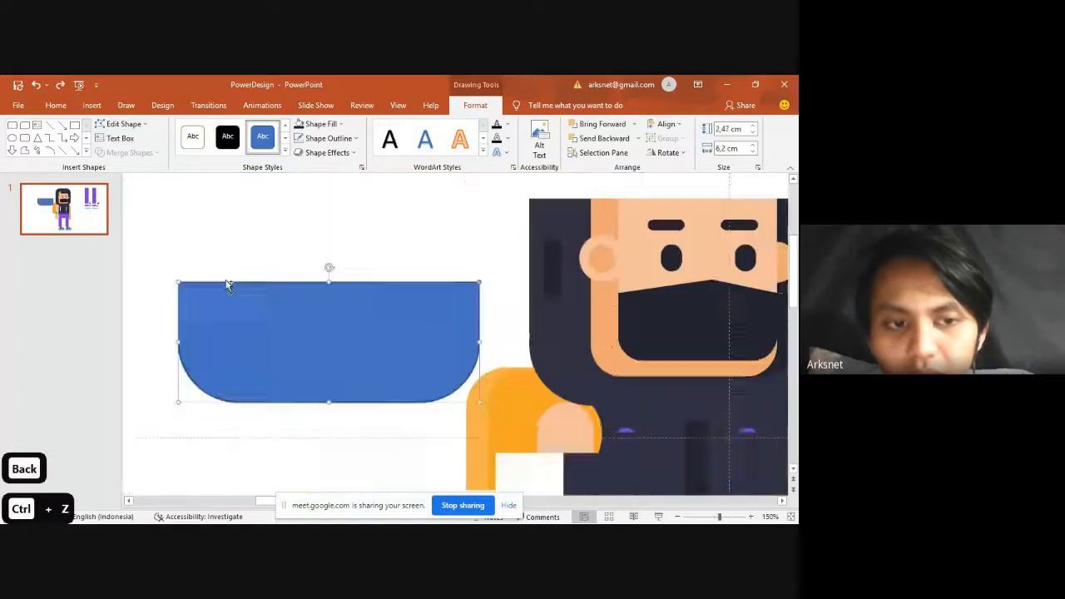
pyautogui.click(125, 125)
pyautogui.click(131, 157)
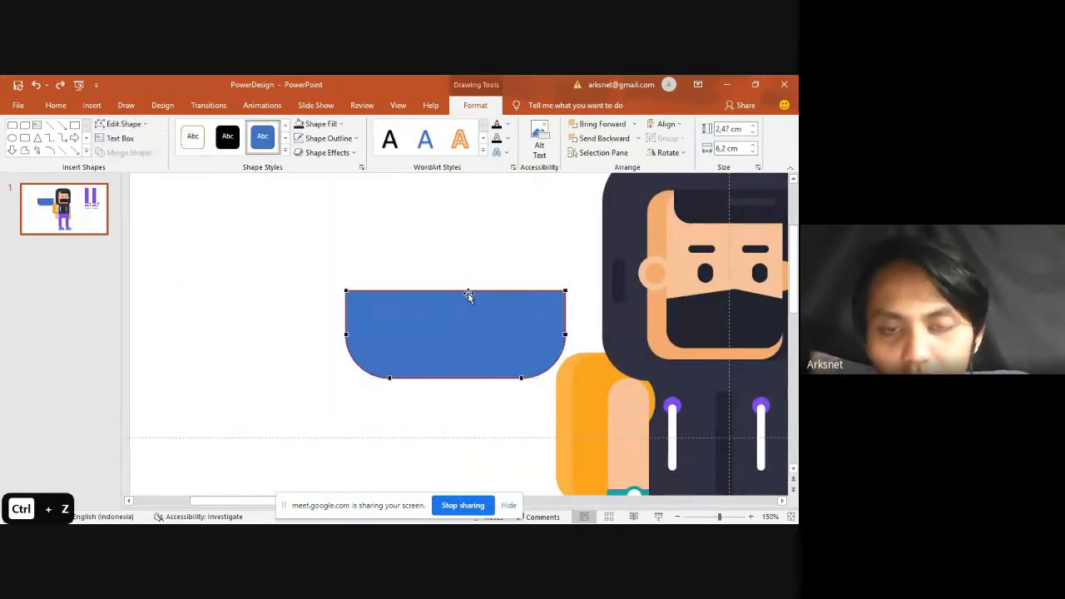
pyautogui.rightClick(471, 291)
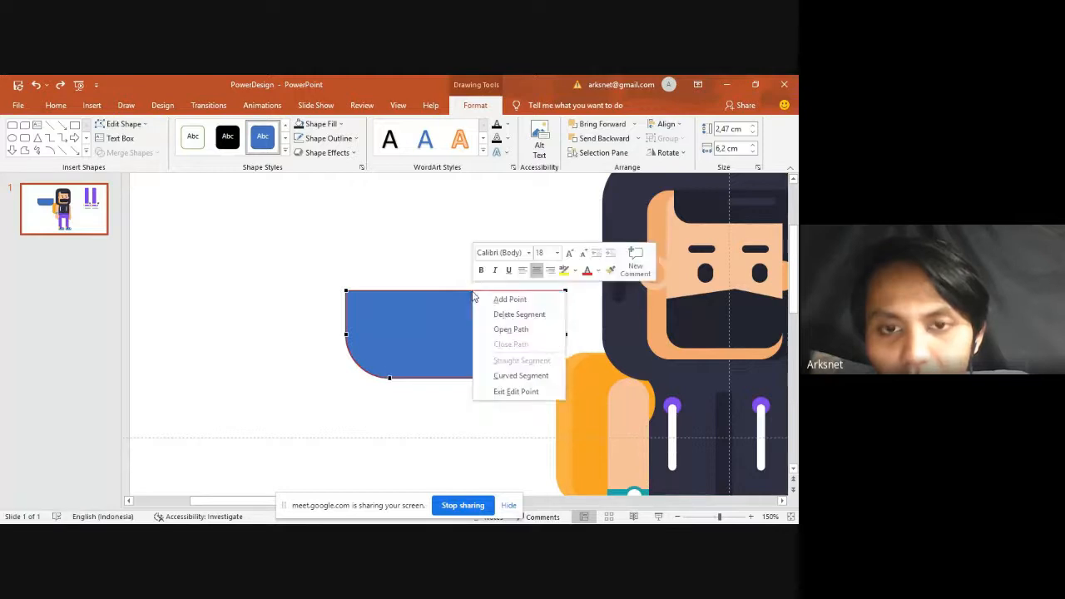
pyautogui.click(477, 297)
pyautogui.moveTo(471, 288); pyautogui.dragTo(472, 265)
pyautogui.click(505, 238)
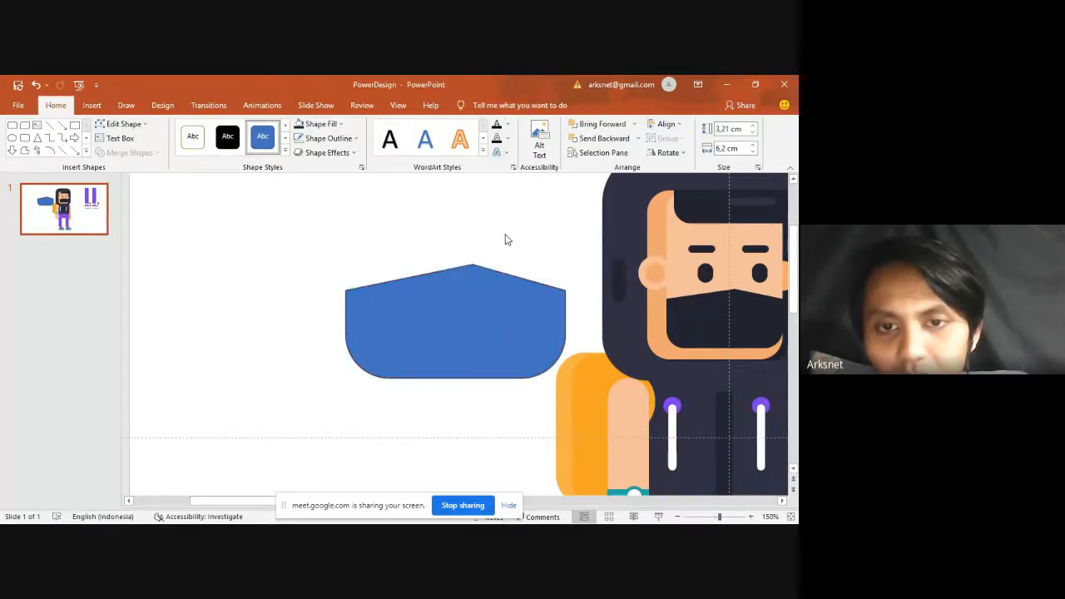
pyautogui.click(487, 282)
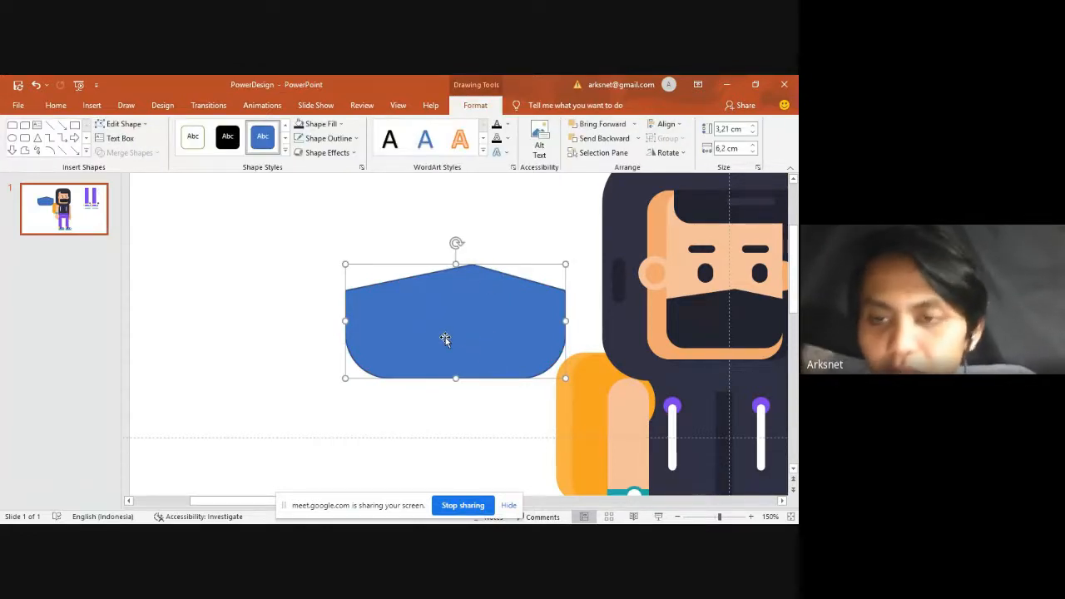
pyautogui.press('BackSpace')
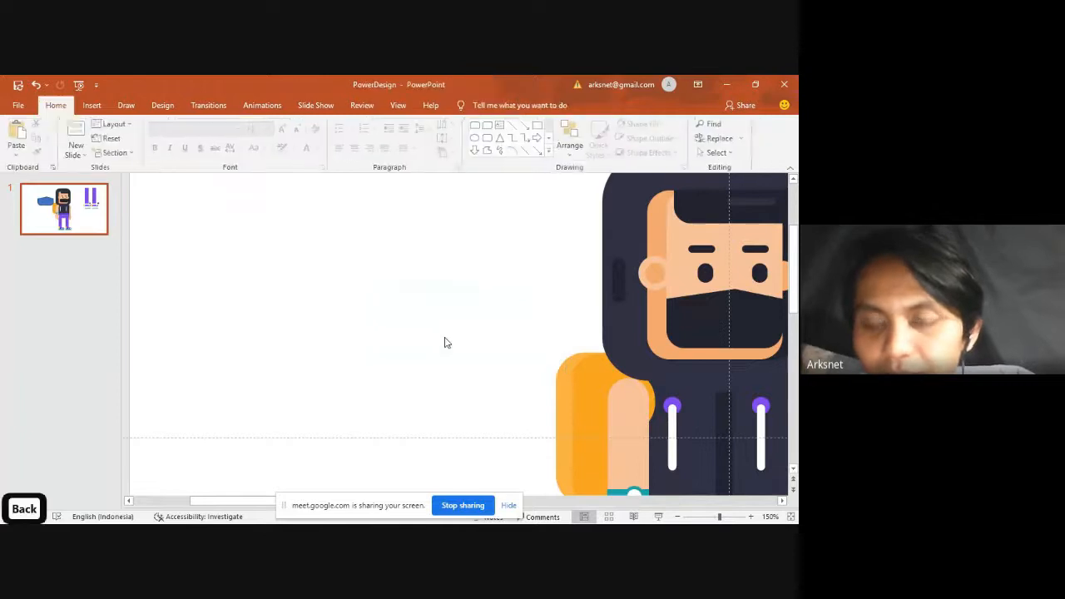
pyautogui.hotkey('ctrl', 'z')
# Check the Google Meet in-call messages, and delete the blue peaked shape beside the character in the slide.
pyautogui.scroll(-5, 481, 277)
pyautogui.click(481, 277)
pyautogui.scroll(-2, 481, 277)
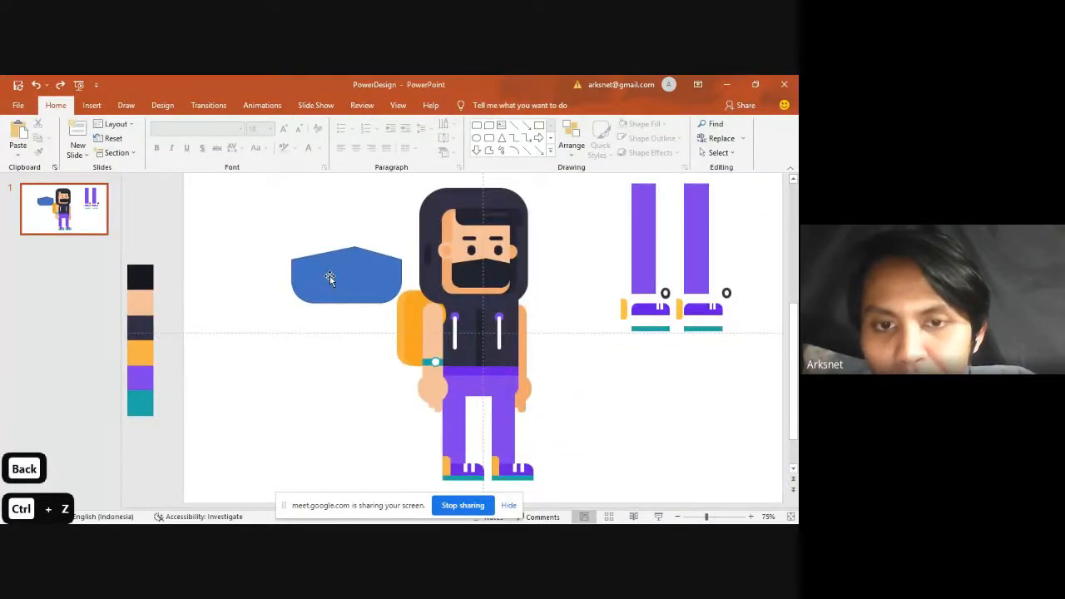
pyautogui.hotkey('alt', 'Tab')
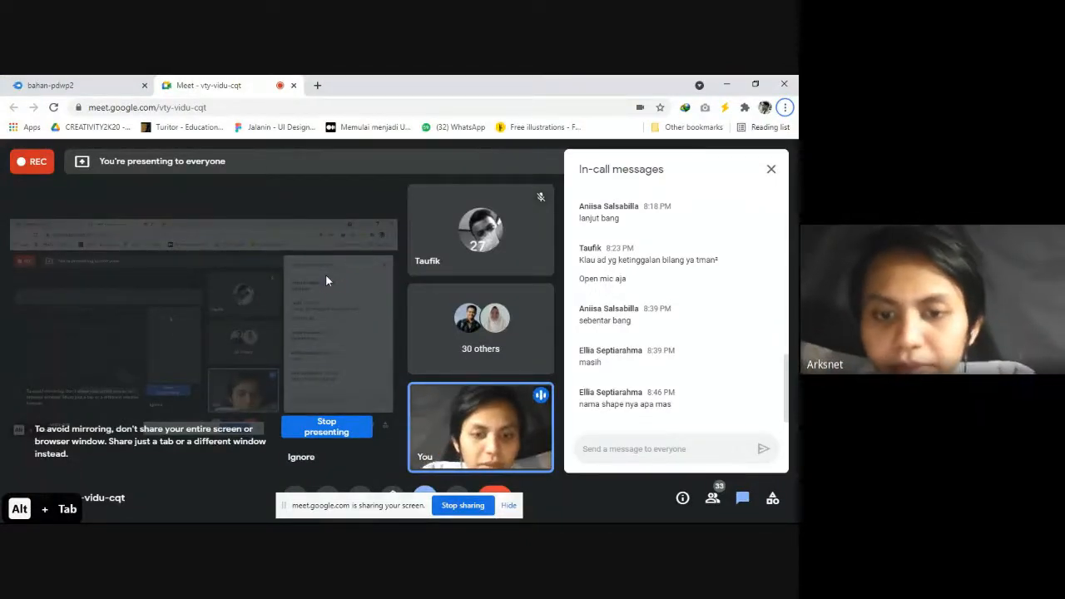
pyautogui.hotkey('alt', 'Tab')
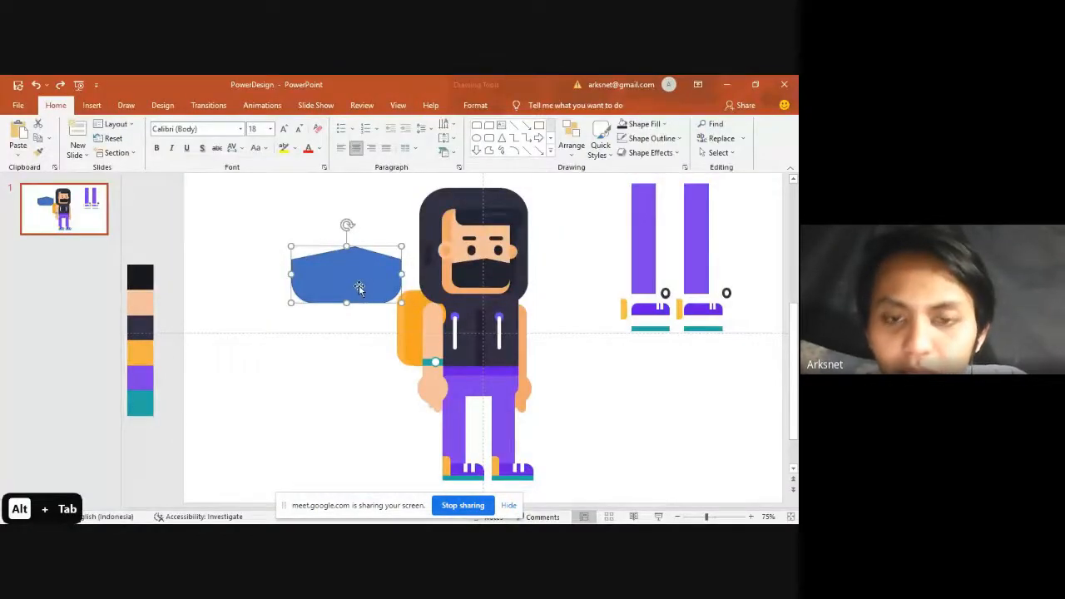
pyautogui.press('BackSpace')
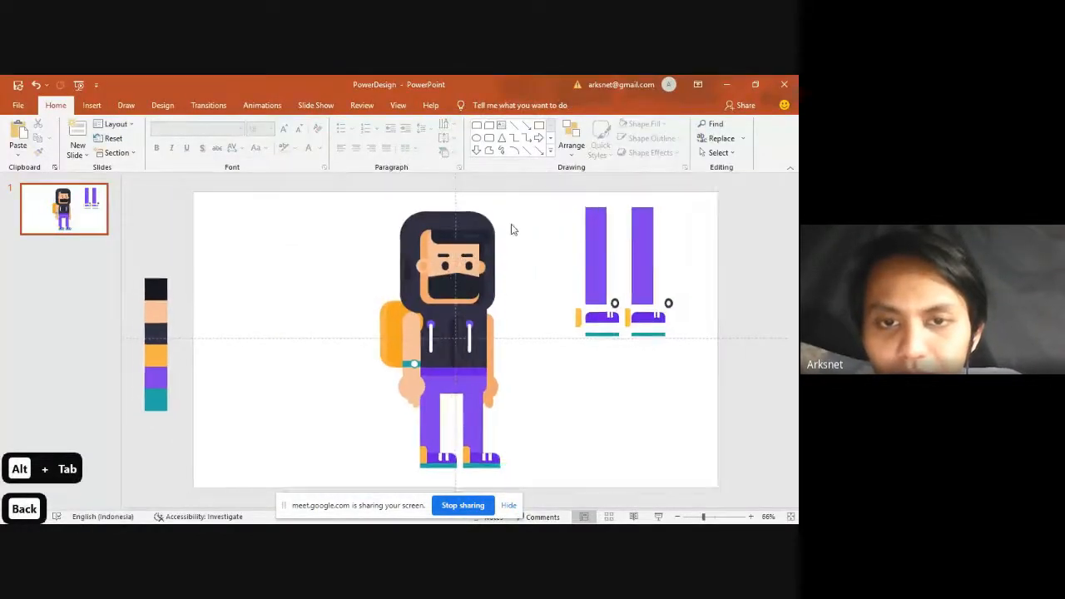
# Group all parts of the character and move the group to the left half of the slide.
pyautogui.moveTo(536, 200); pyautogui.dragTo(335, 486)
pyautogui.hotkey('ctrl', 'g')
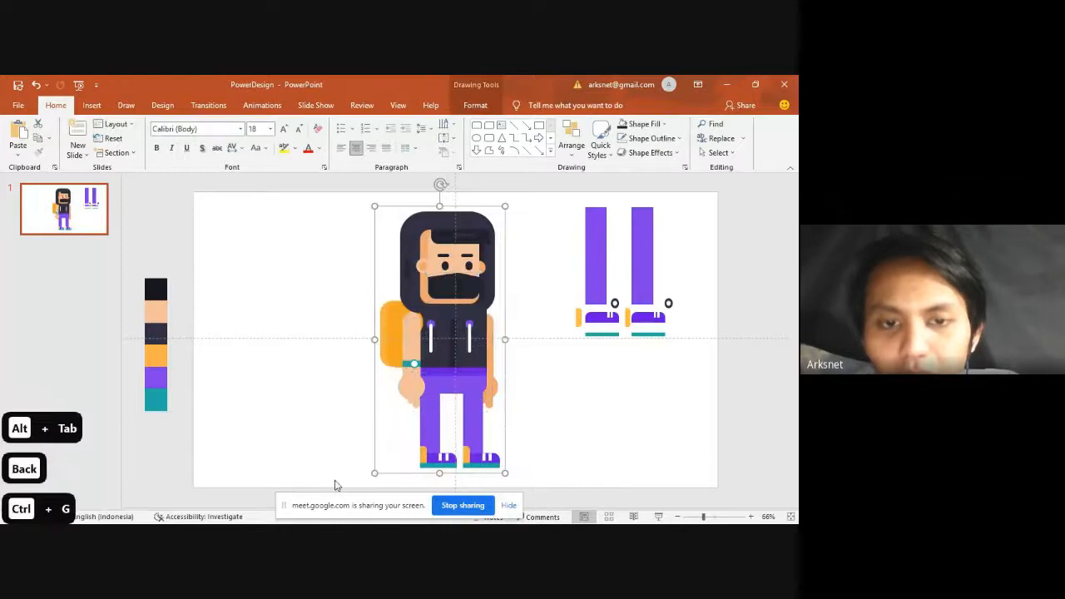
pyautogui.moveTo(505, 321); pyautogui.dragTo(364, 321)
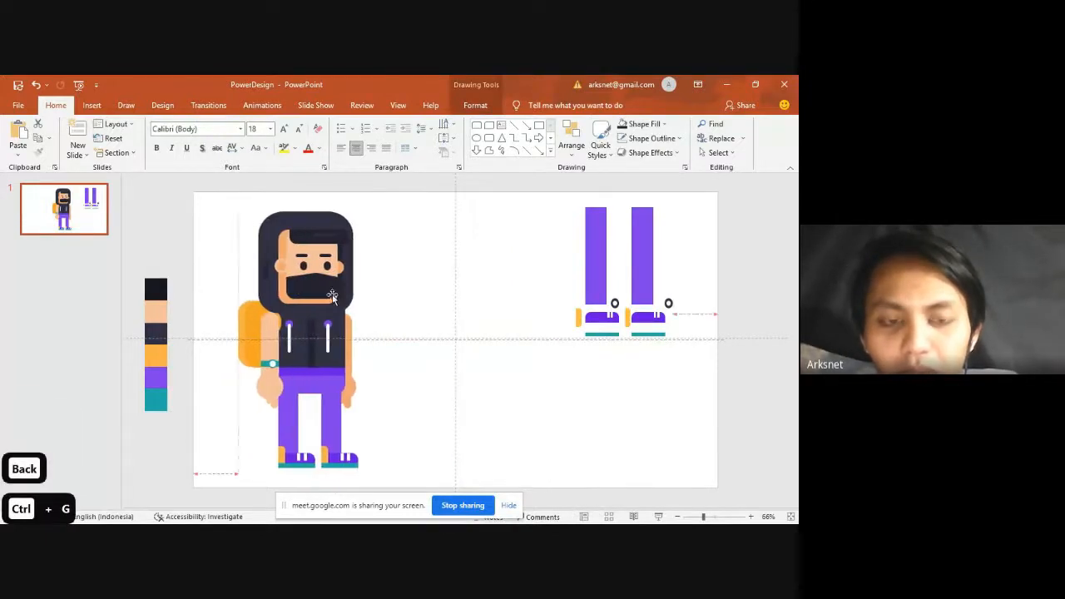
pyautogui.click(395, 290)
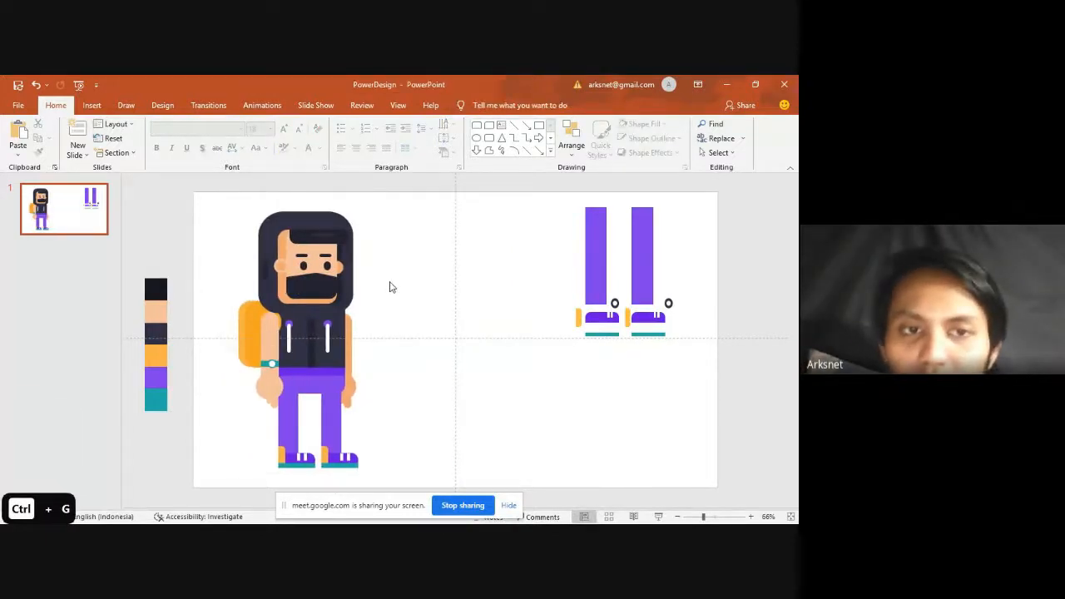
# Examine how the mask strap loops around the ear of the first character on slide 21 of the Flat Design with Powerpoint deck.
pyautogui.hotkey('alt', 'Tab')
pyautogui.hotkey('alt', 'Tab')
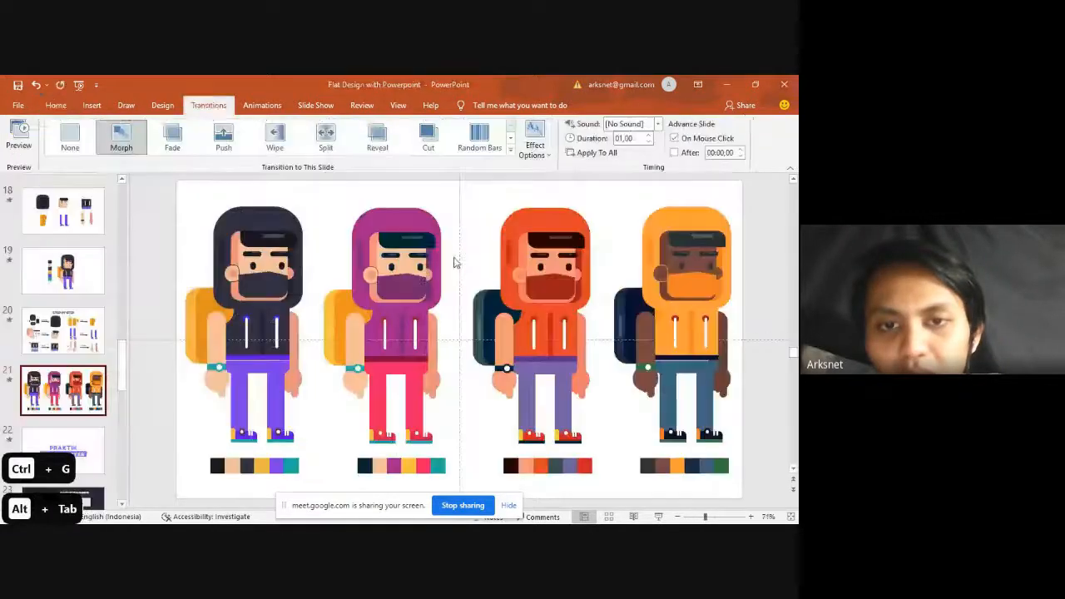
pyautogui.click(244, 279)
pyautogui.click(241, 277)
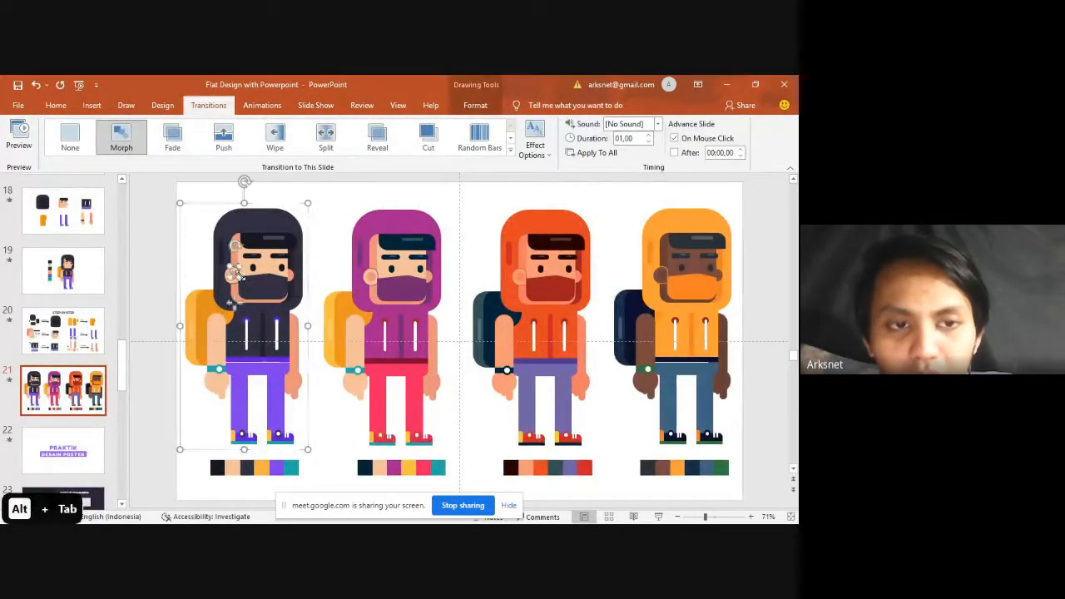
pyautogui.scroll(5, 241, 277)
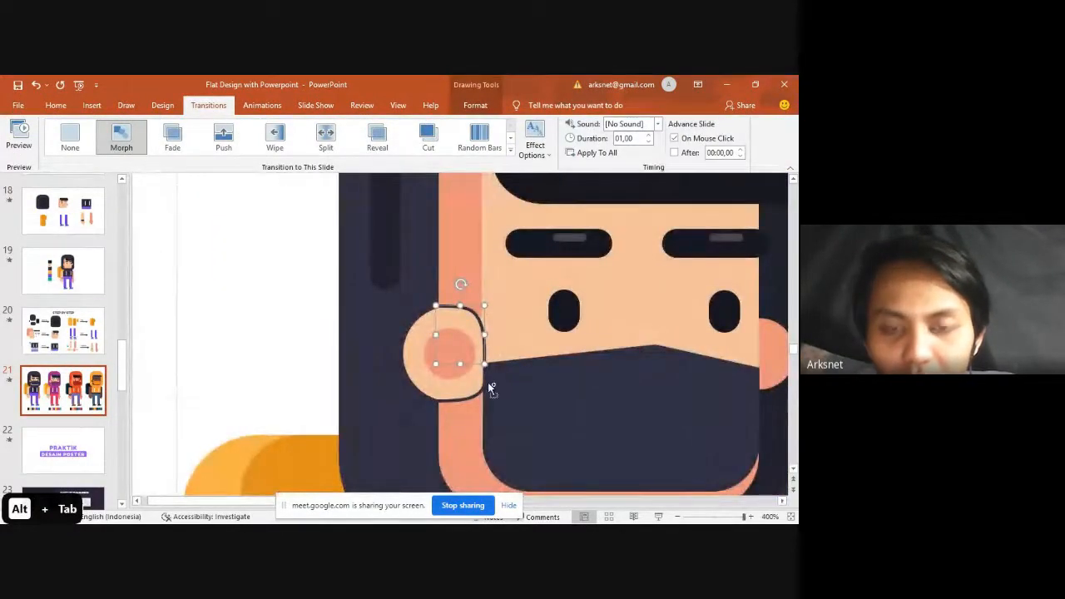
pyautogui.scroll(-5, 488, 382)
pyautogui.hotkey('alt', 'Tab')
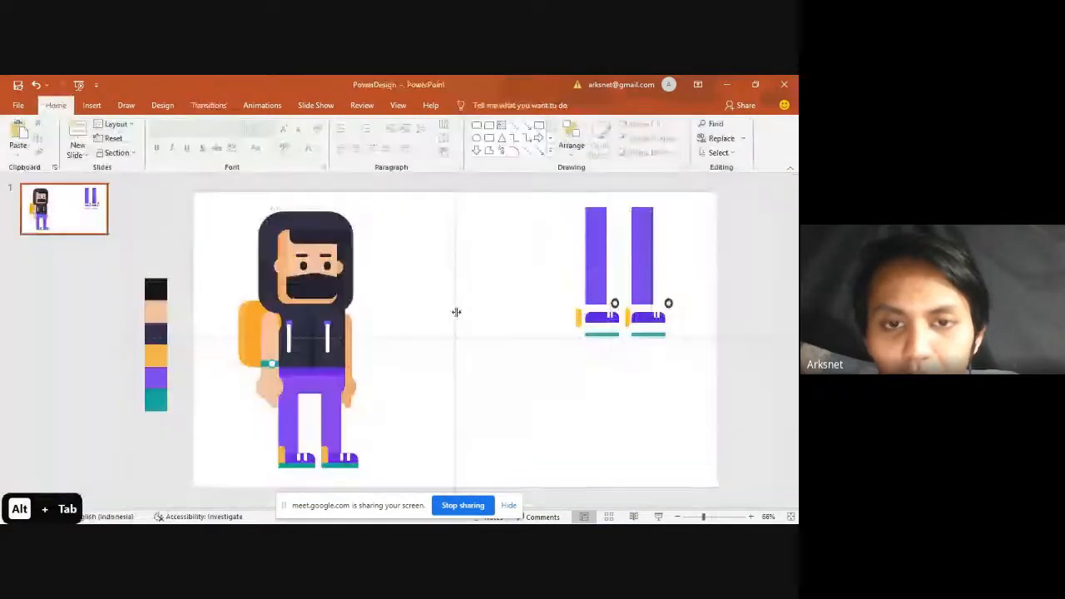
# Draw a closed Curve shape about 1.23 × 0.89 cm from the mask's upper-left corner around the left ear as a mask strap.
pyautogui.click(299, 286)
pyautogui.scroll(3, 300, 286)
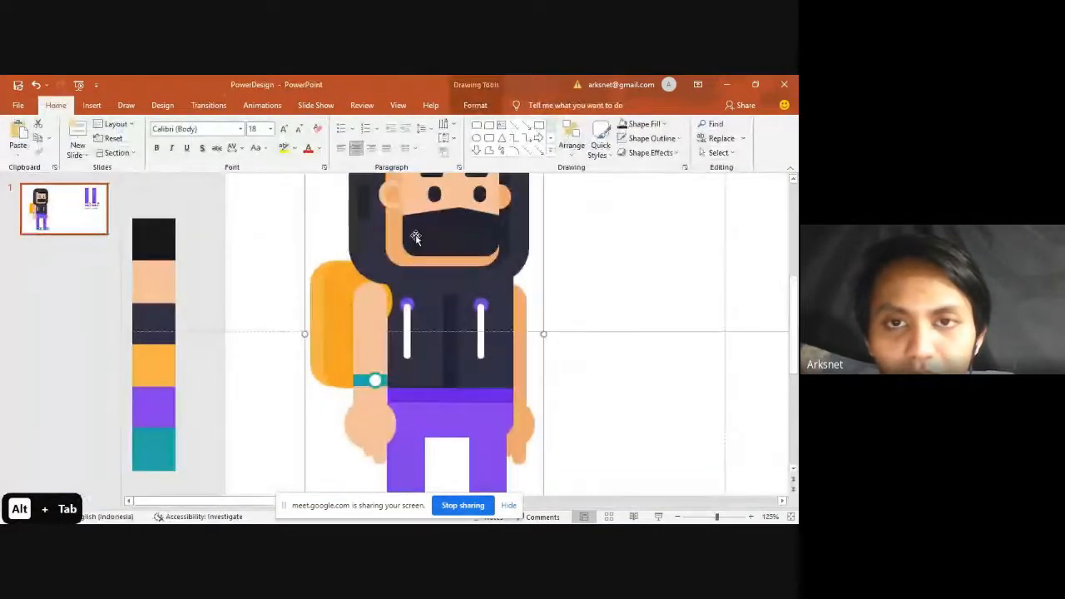
pyautogui.click(552, 154)
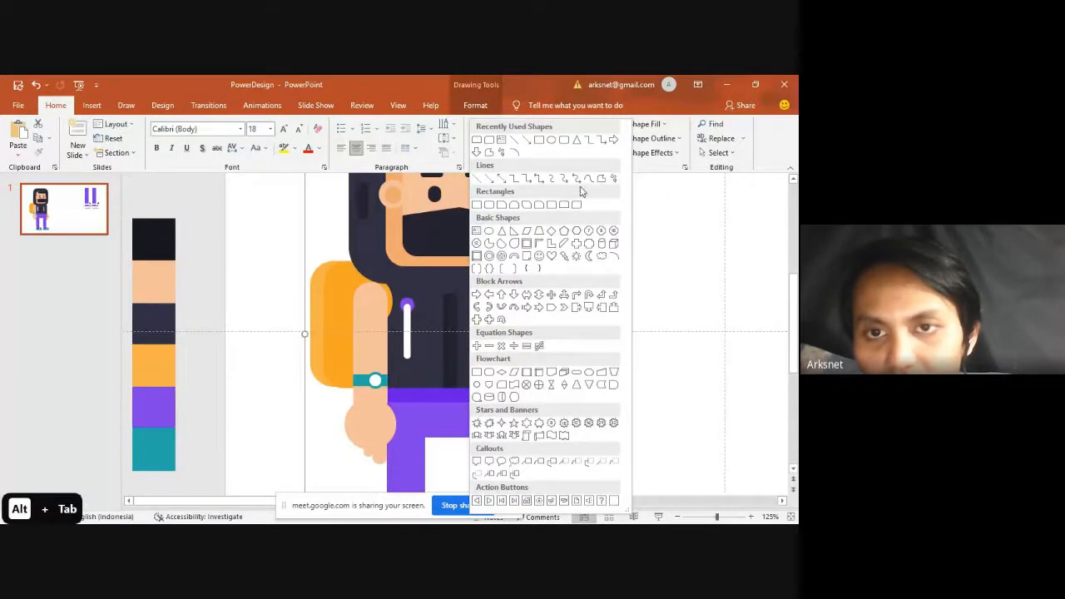
pyautogui.click(587, 181)
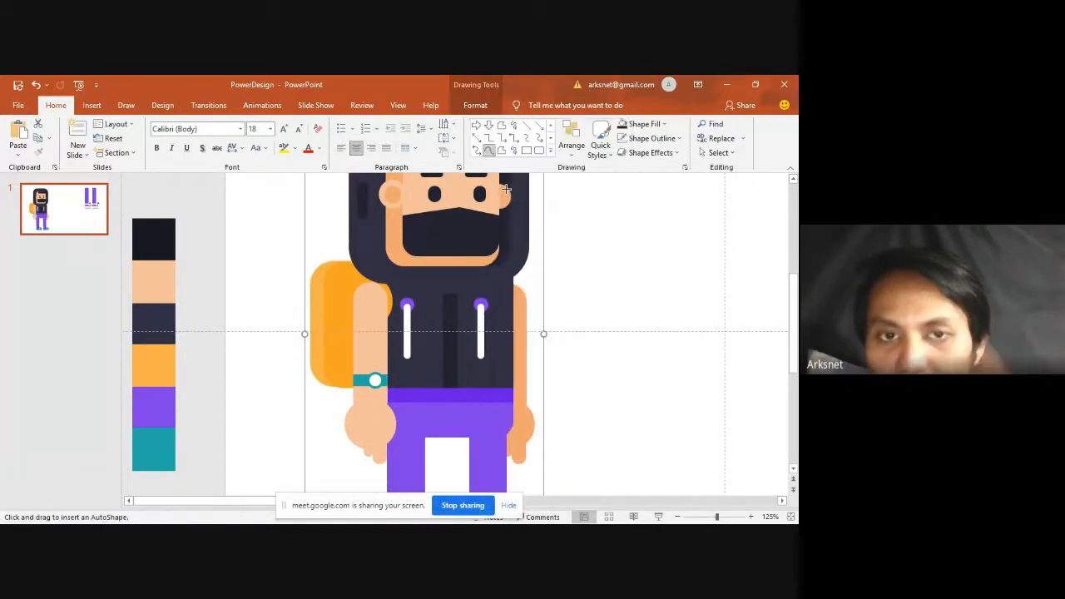
pyautogui.scroll(2, 408, 215)
pyautogui.keyDown('ctrl'); pyautogui.scroll(10, 407, 215); pyautogui.keyUp('ctrl')
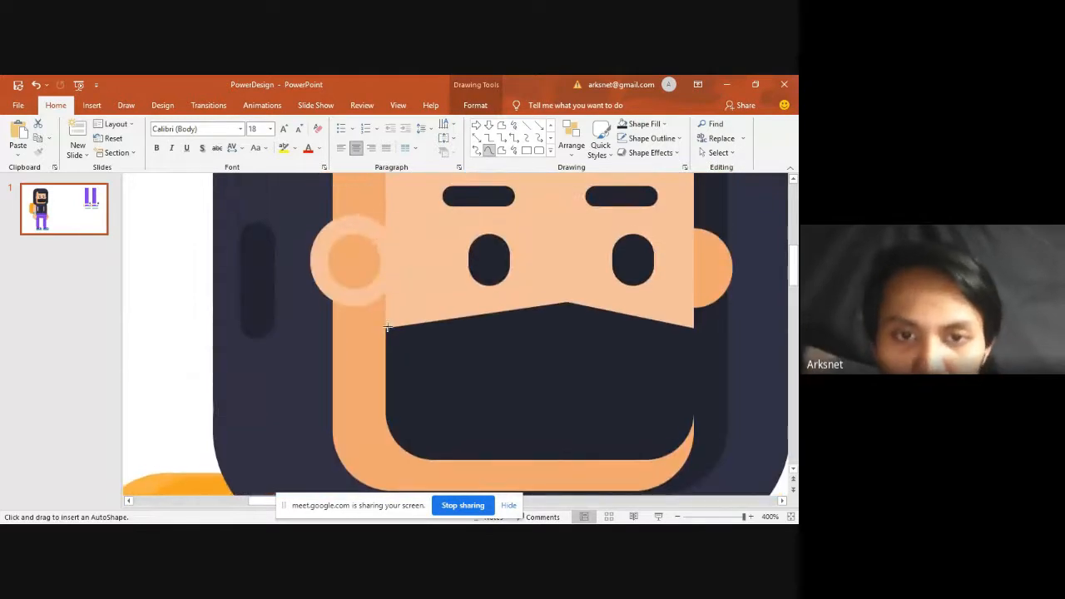
pyautogui.click(388, 323)
pyautogui.click(375, 216)
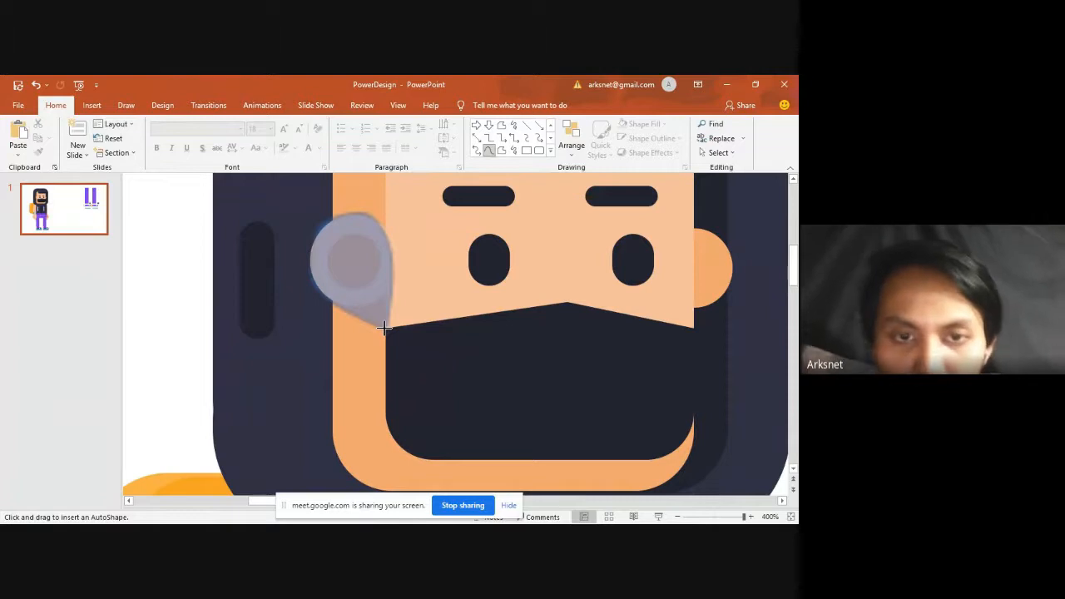
pyautogui.click(384, 327)
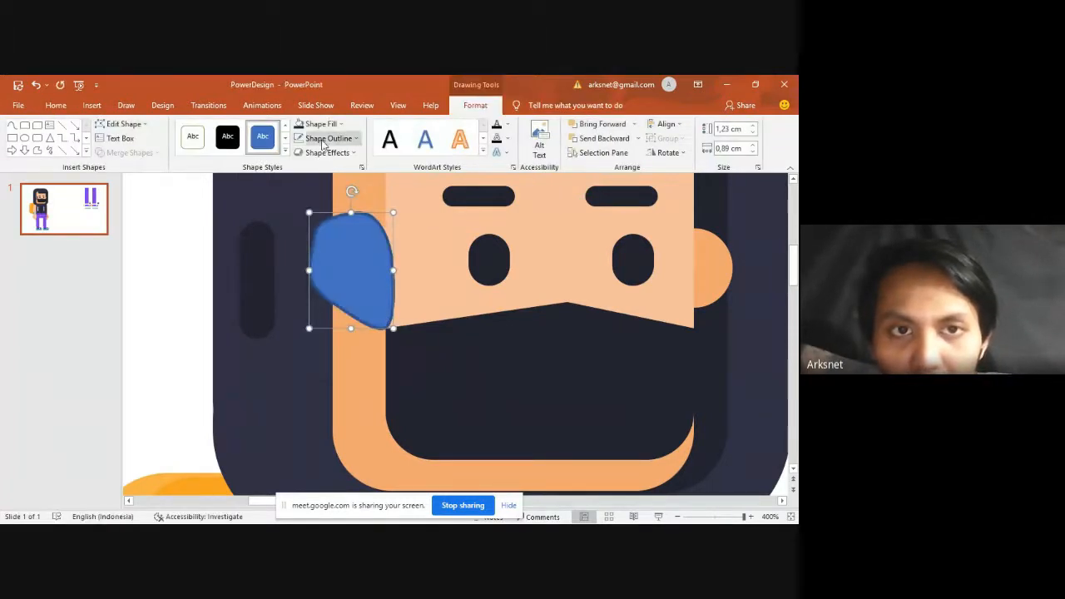
# Remove the ear strap's fill and give its outline the near-black recent colour.
pyautogui.click(320, 124)
pyautogui.click(323, 258)
pyautogui.click(328, 138)
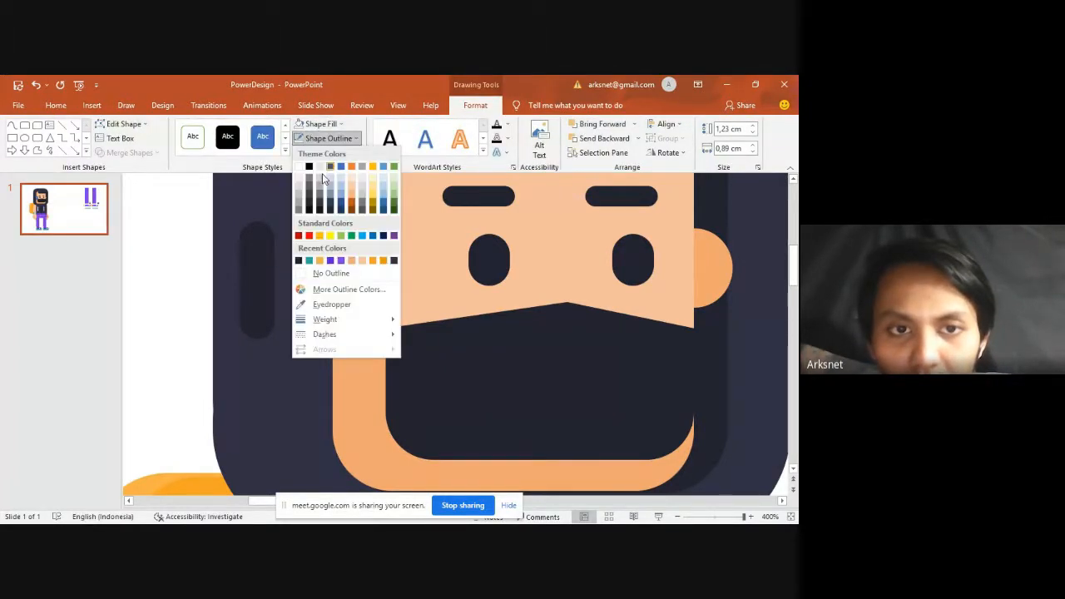
pyautogui.click(298, 260)
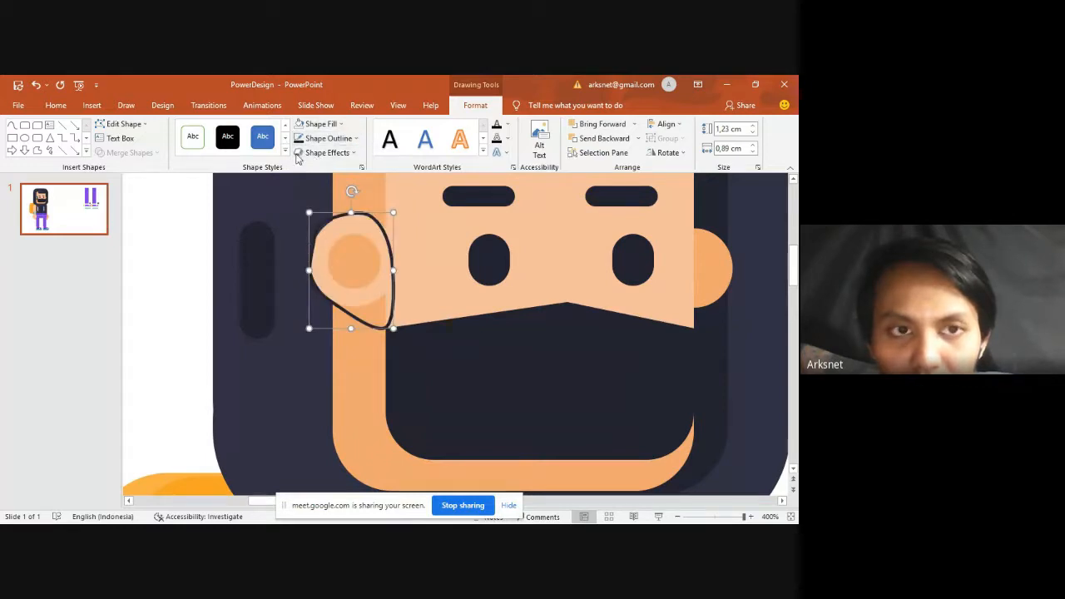
# Edit the strap's points to follow the ear's left edge and reach into the mask's corner, about 1.29 × 0.92 cm overall.
pyautogui.click(125, 125)
pyautogui.click(132, 156)
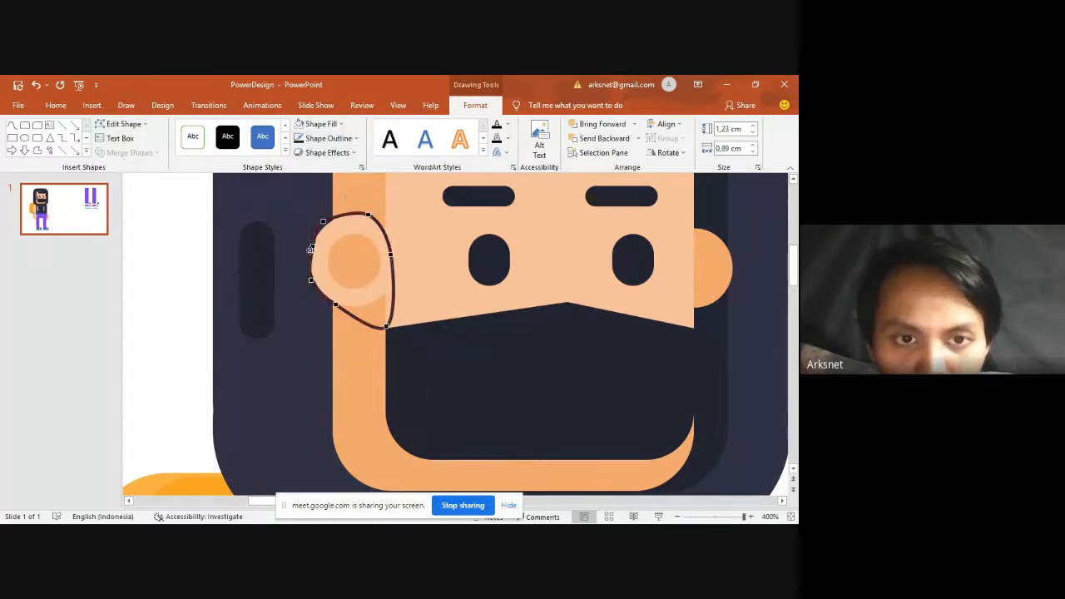
pyautogui.moveTo(307, 250); pyautogui.dragTo(307, 251)
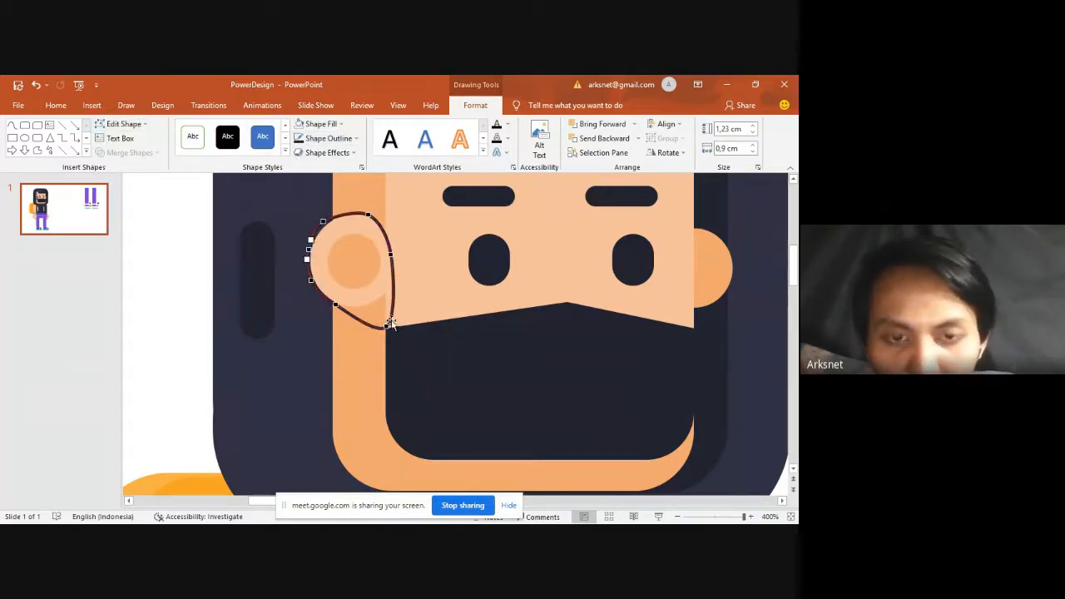
pyautogui.moveTo(387, 326); pyautogui.dragTo(390, 332)
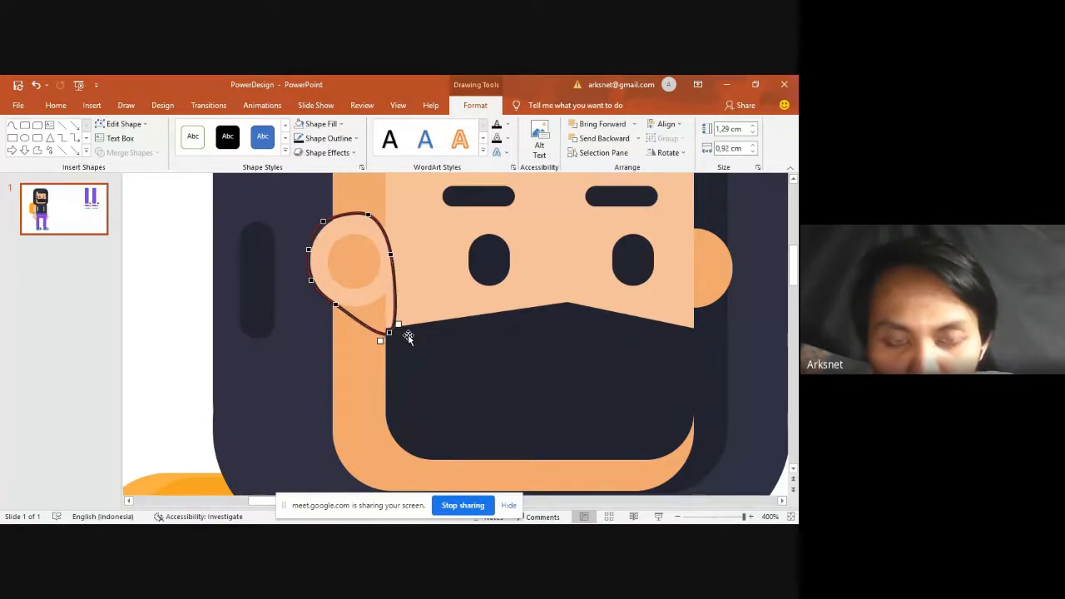
pyautogui.click(425, 312)
# Reposition the ear strap's lowest point at the mask's upper-left corner, making the strap about 1.23 × 0.93 cm.
pyautogui.scroll(-5, 416, 242)
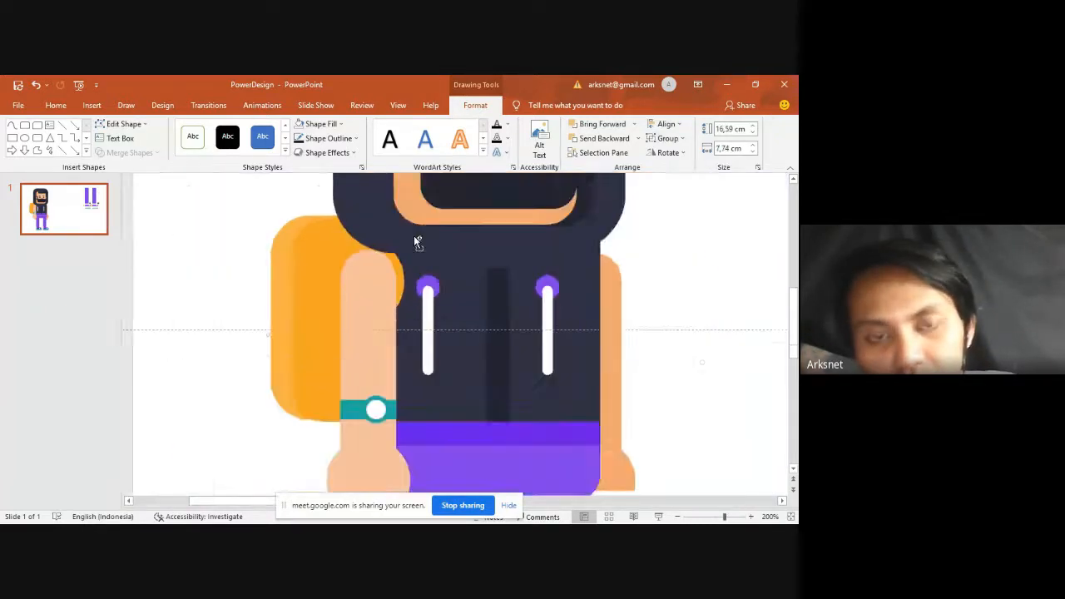
pyautogui.scroll(-5, 416, 242)
pyautogui.click(407, 206)
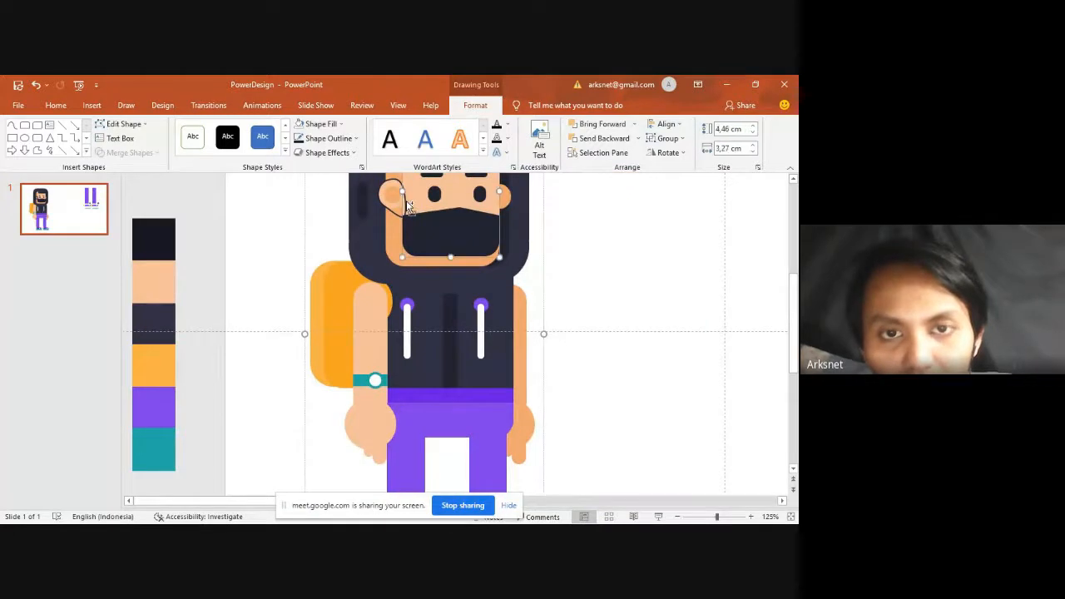
pyautogui.click(393, 206)
pyautogui.scroll(10, 400, 212)
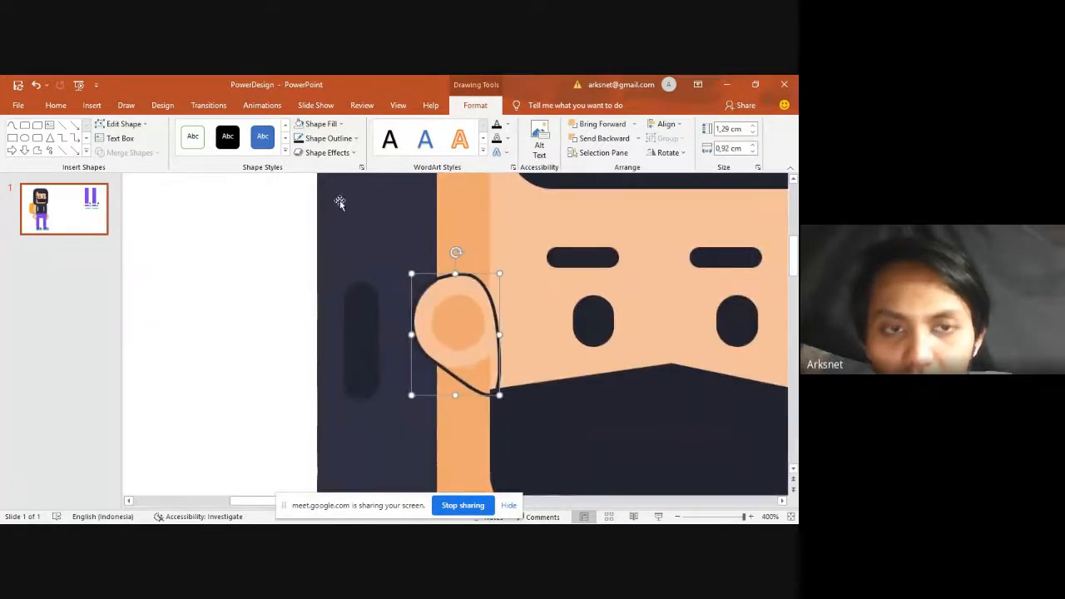
pyautogui.click(123, 124)
pyautogui.click(132, 157)
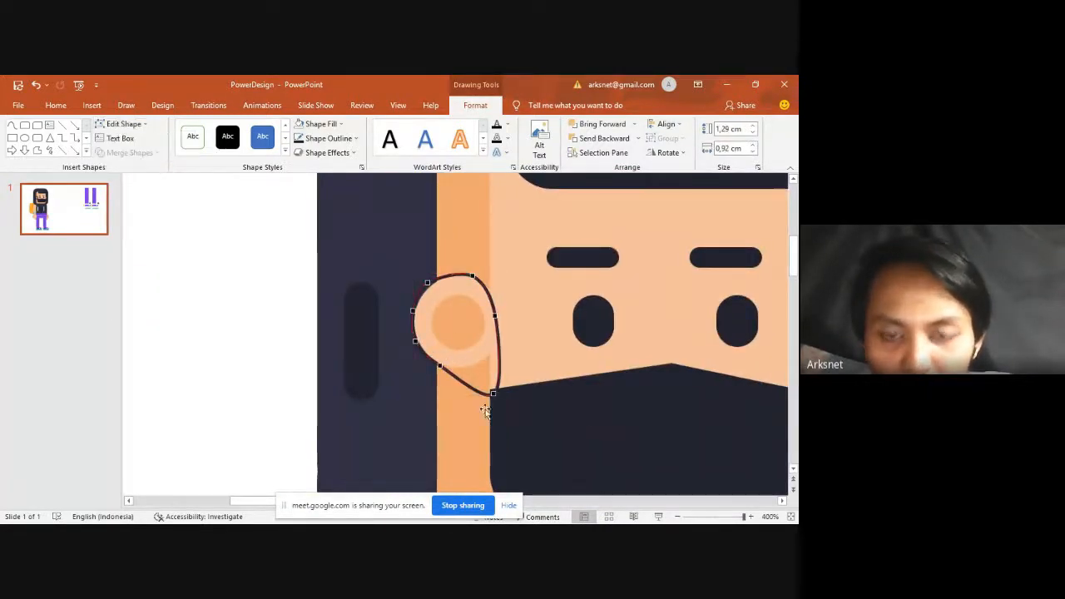
pyautogui.moveTo(492, 396); pyautogui.dragTo(489, 356)
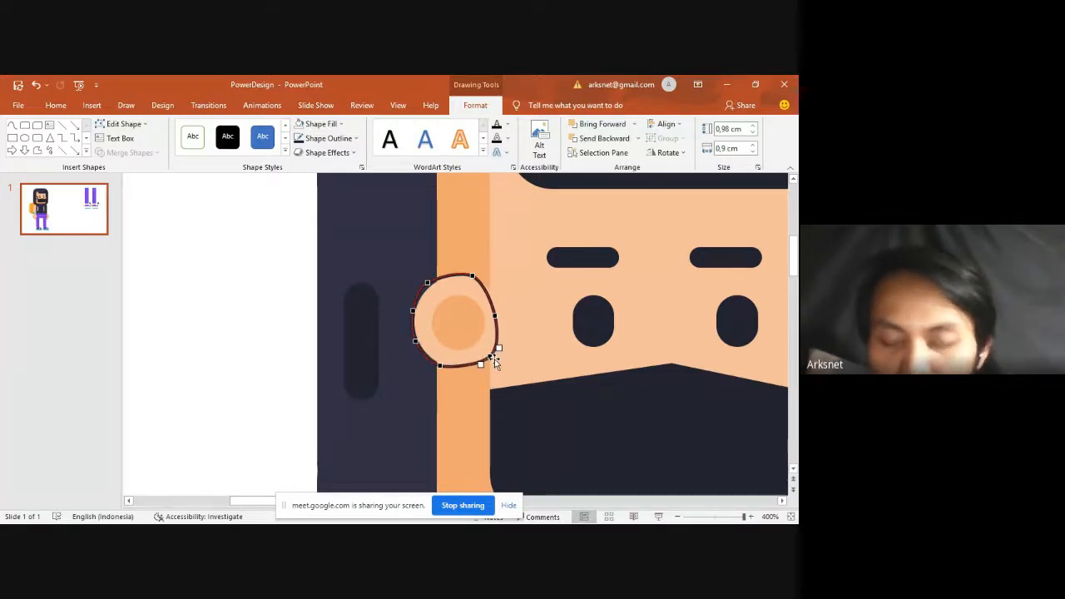
pyautogui.moveTo(492, 351); pyautogui.dragTo(484, 385)
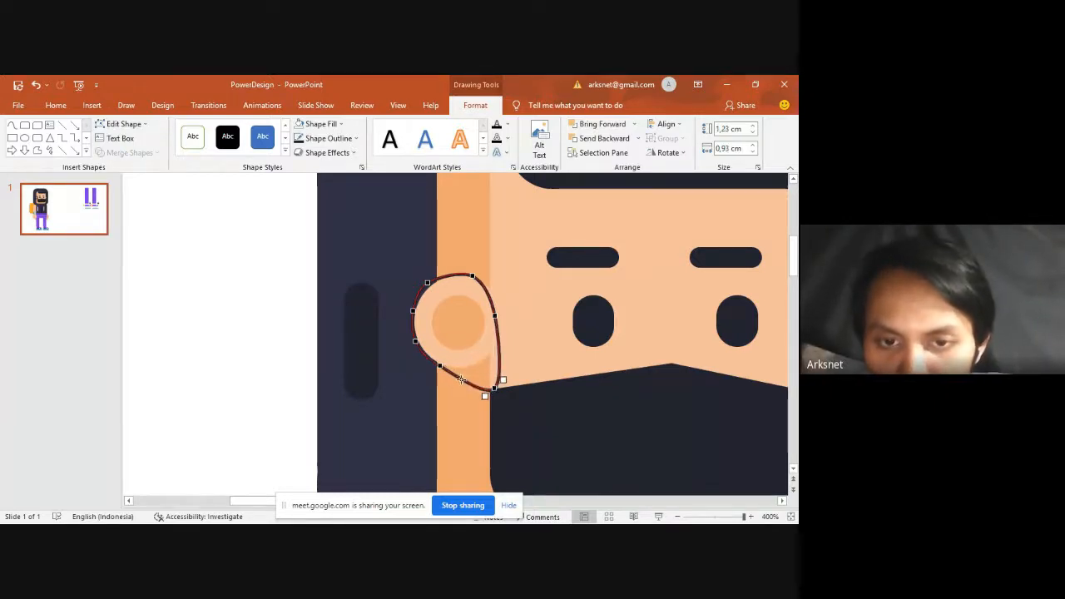
# Add a point on the strap's lower segment and pull it up toward the ear's underside, about 1.22 × 0.9 cm overall.
pyautogui.rightClick(462, 380)
pyautogui.click(499, 389)
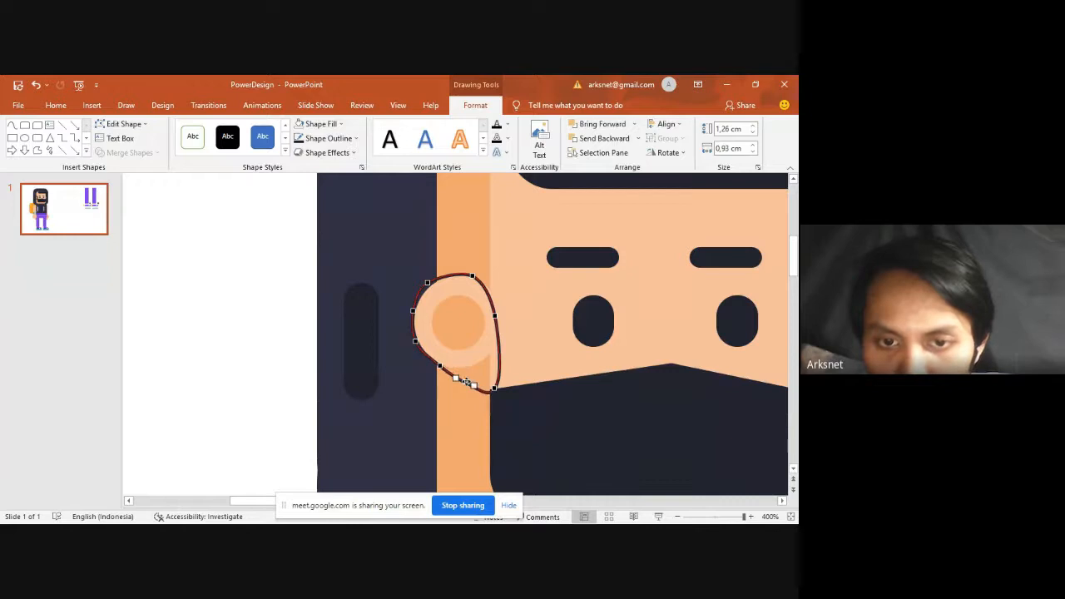
pyautogui.moveTo(466, 381)
pyautogui.mouseDown()
pyautogui.moveTo(480, 357)
pyautogui.moveTo(476, 366)
pyautogui.mouseUp()
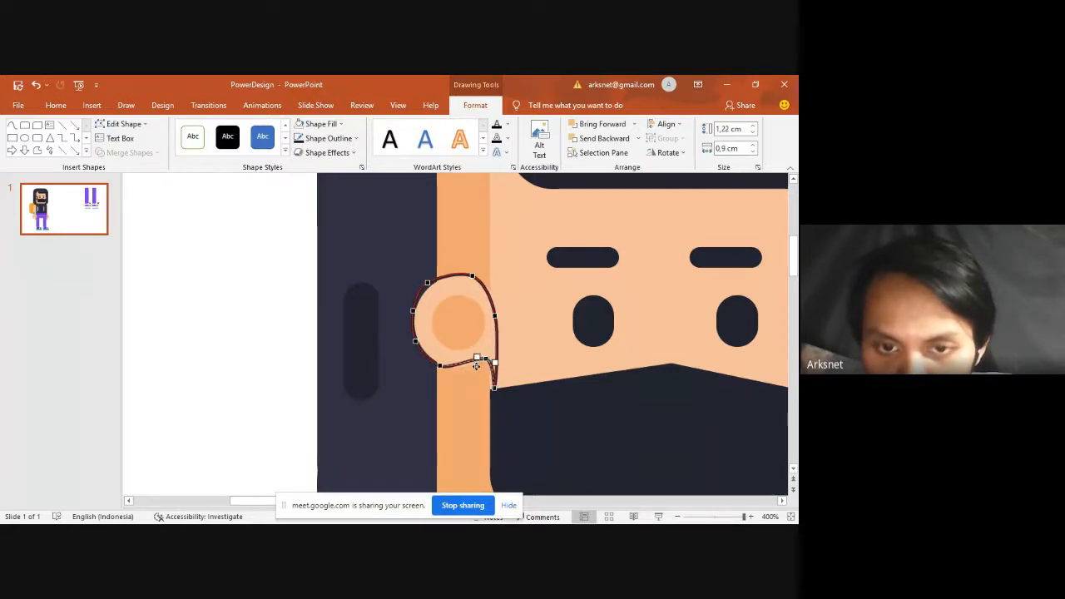
pyautogui.click(516, 385)
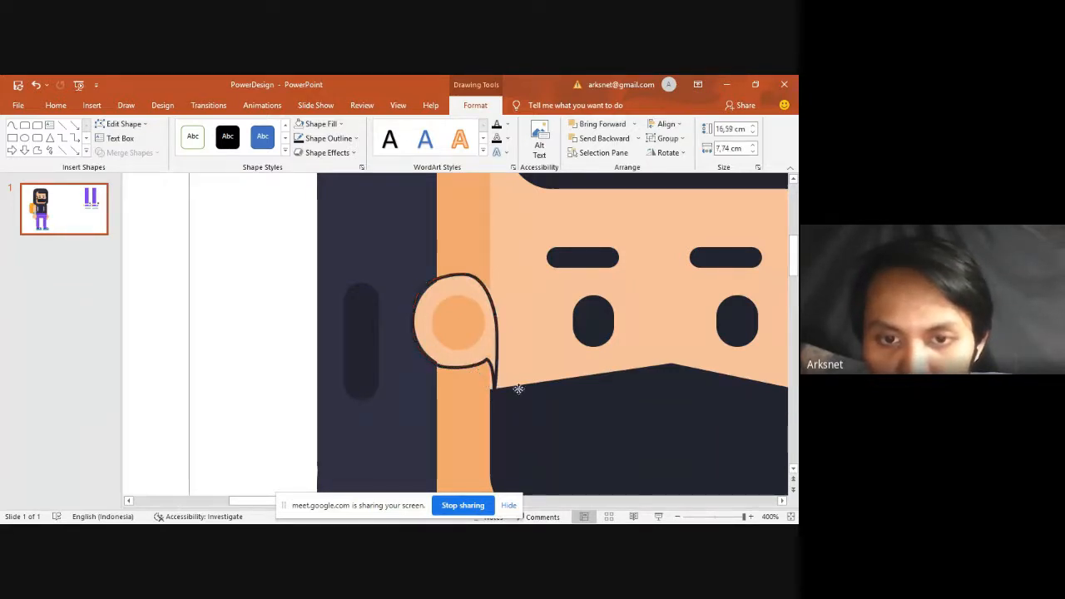
# Group all parts of the assembled character, including the new ear strap, into one object.
pyautogui.keyDown('ctrl'); pyautogui.scroll(-4, 547, 326); pyautogui.keyUp('ctrl')
pyautogui.keyDown('ctrl'); pyautogui.scroll(-5, 553, 327); pyautogui.keyUp('ctrl')
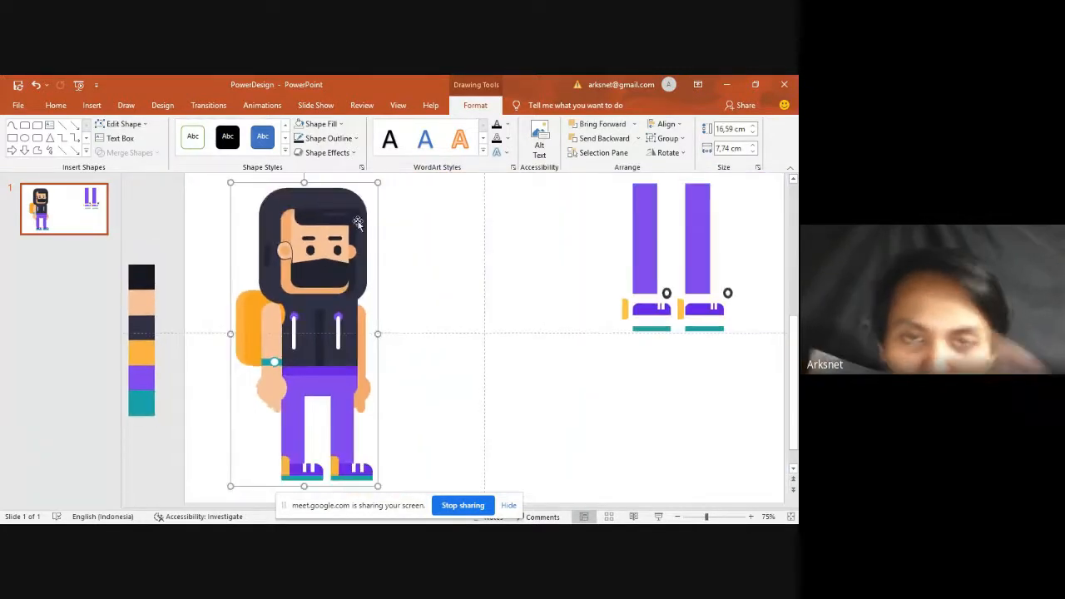
pyautogui.click(435, 230)
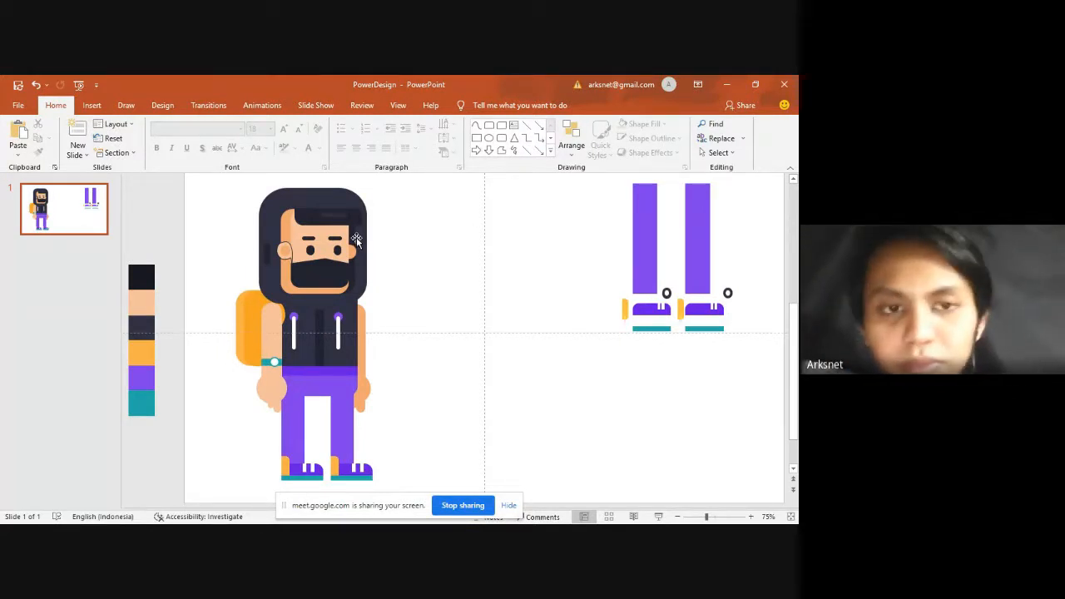
pyautogui.moveTo(400, 200); pyautogui.dragTo(198, 507)
pyautogui.hotkey('ctrl', 'g')
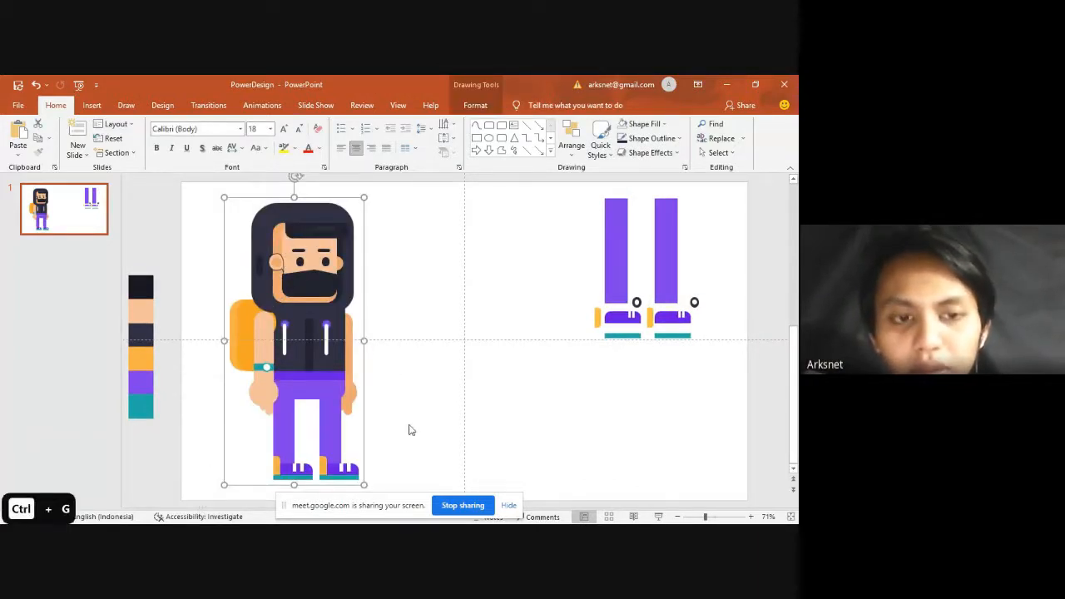
# Switch to the Flat Design with Powerpoint deck and present it from slide 21 through the PAPERSIZE slide.
pyautogui.hotkey('alt', 'Tab')
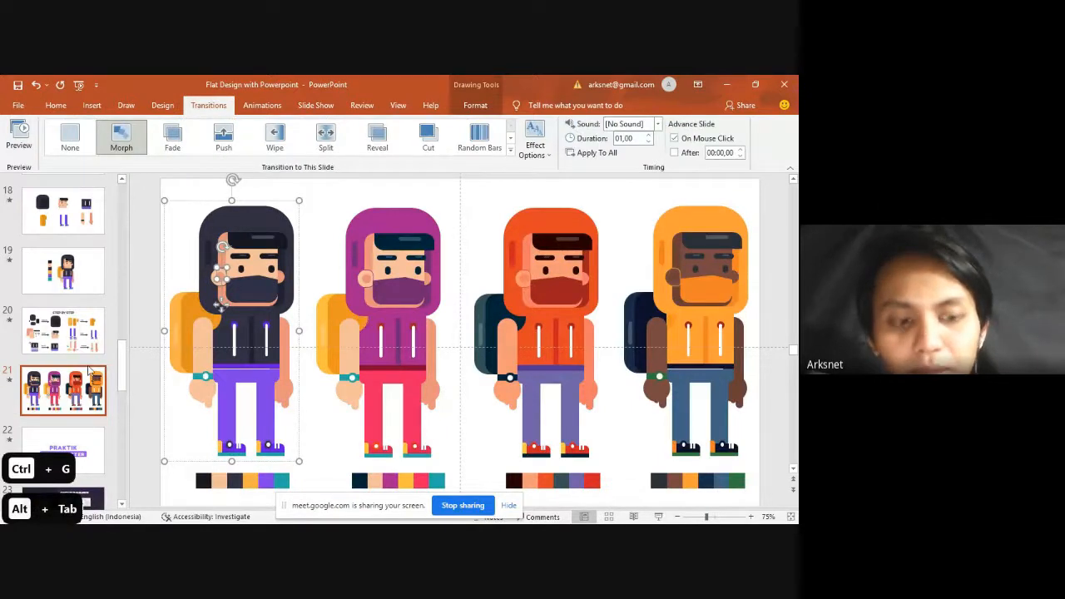
pyautogui.hotkey('shift', 'F5')
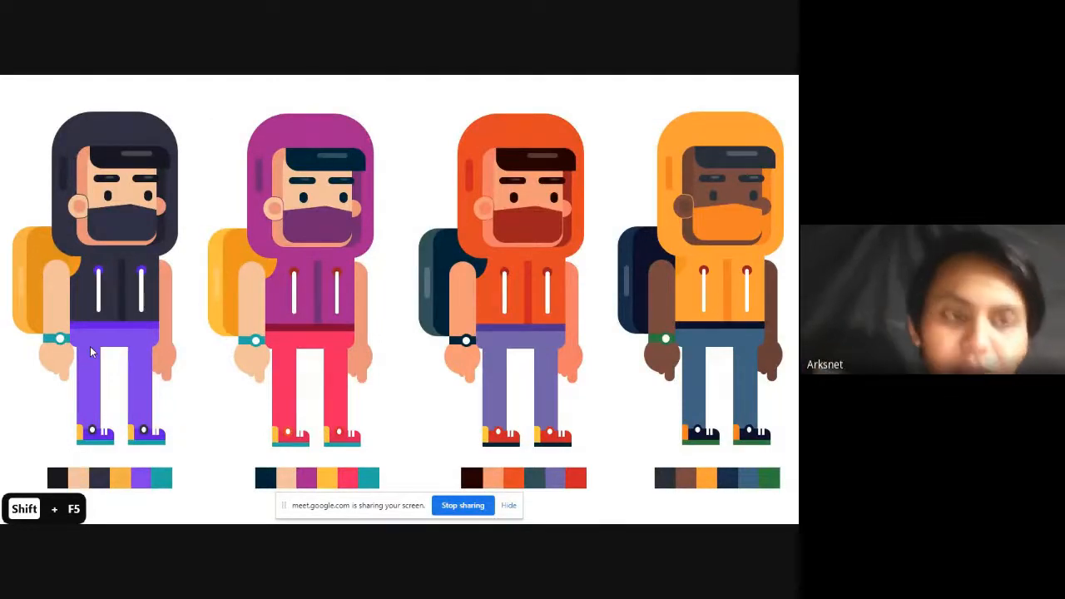
pyautogui.press('Right')
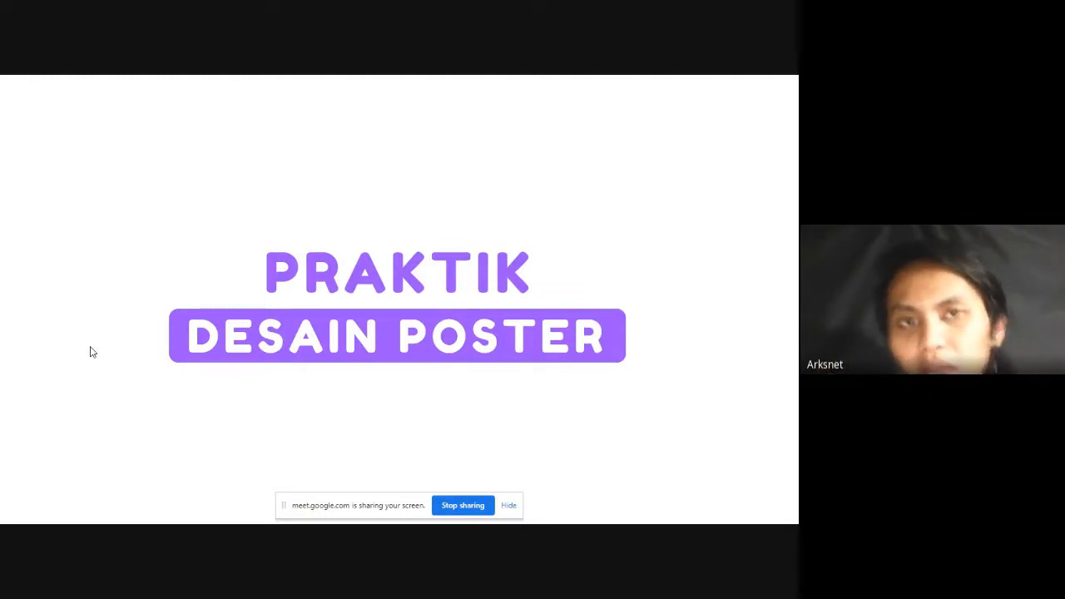
pyautogui.press('Right')
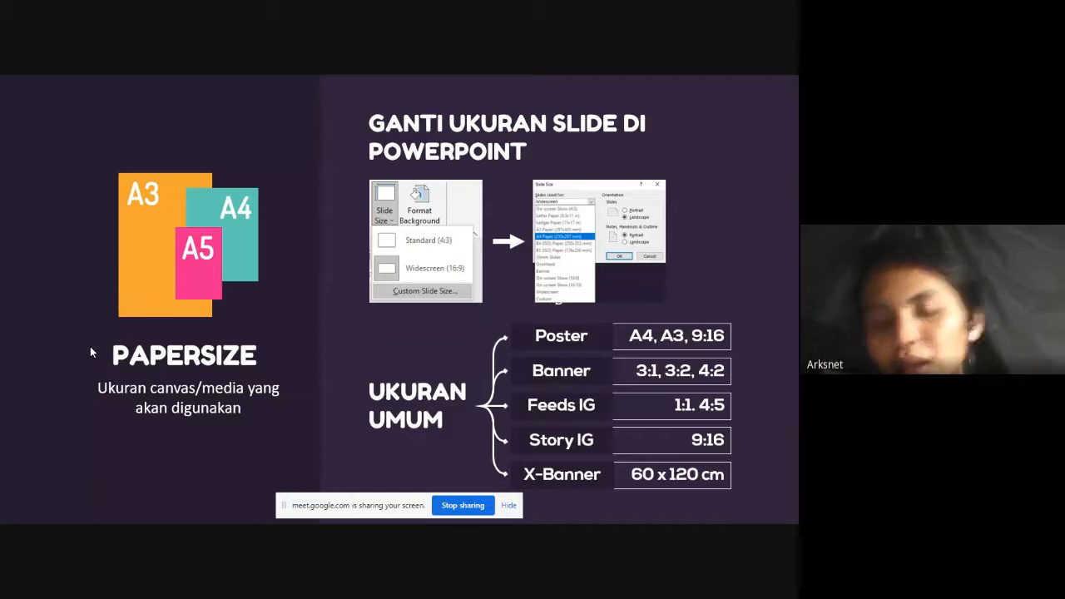
# Switch back to the PowerDesign presentation and look at its custom slide size settings.
pyautogui.hotkey('alt', 'Tab')
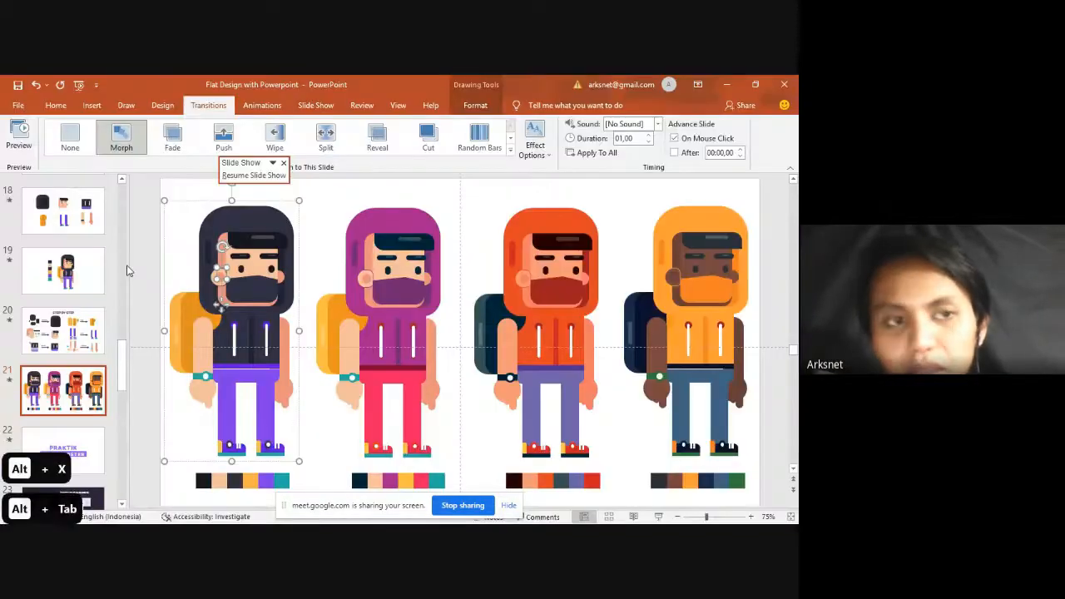
pyautogui.hotkey('alt', 'Tab')
pyautogui.hotkey('alt', 'Tab')
pyautogui.click(166, 109)
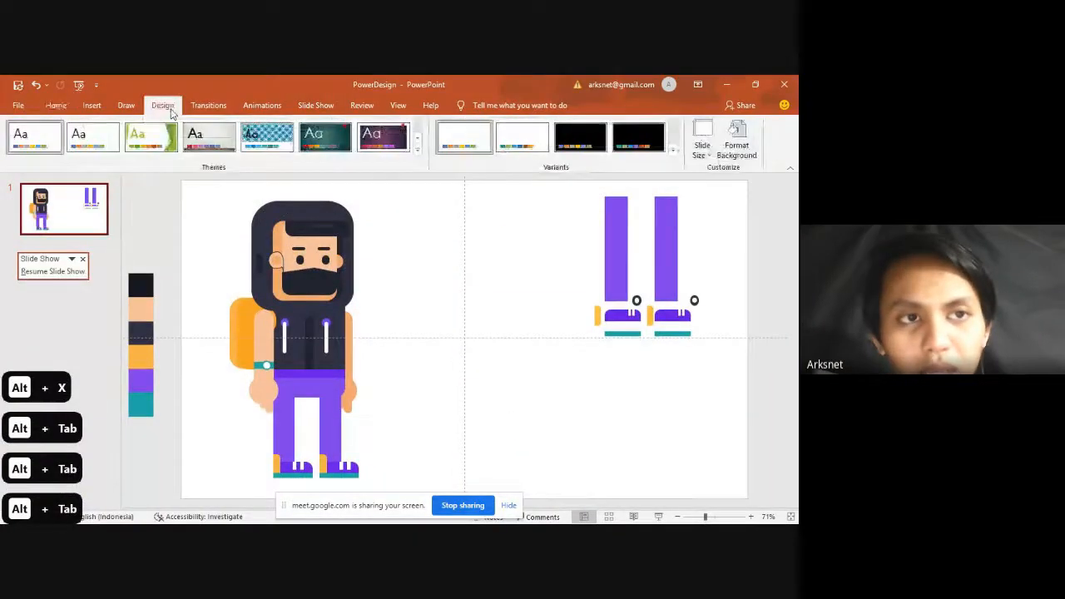
pyautogui.click(56, 105)
pyautogui.click(163, 106)
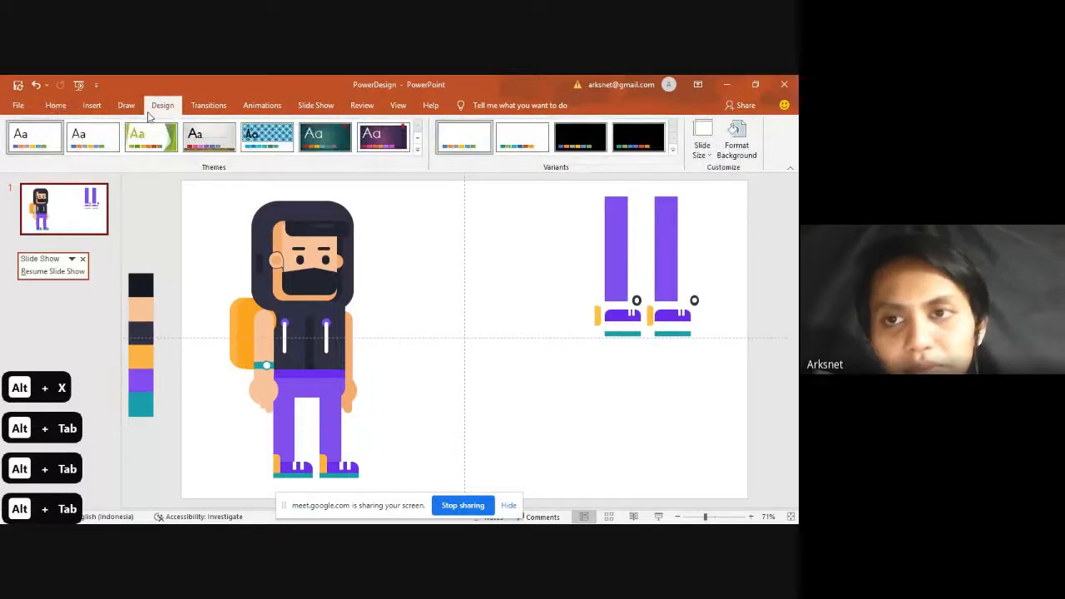
pyautogui.click(702, 143)
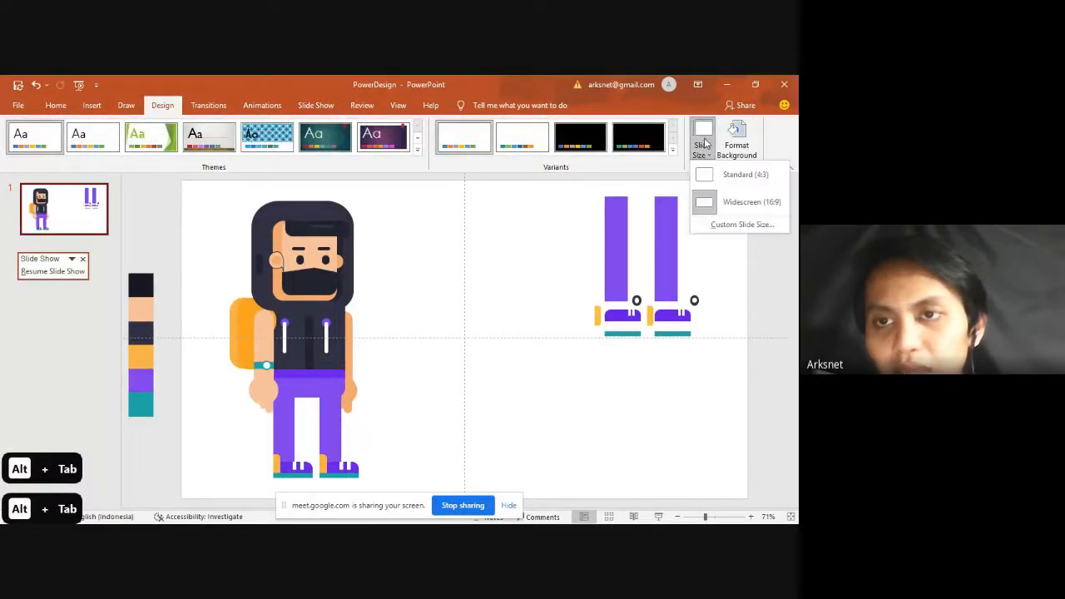
pyautogui.click(742, 224)
pyautogui.click(500, 235)
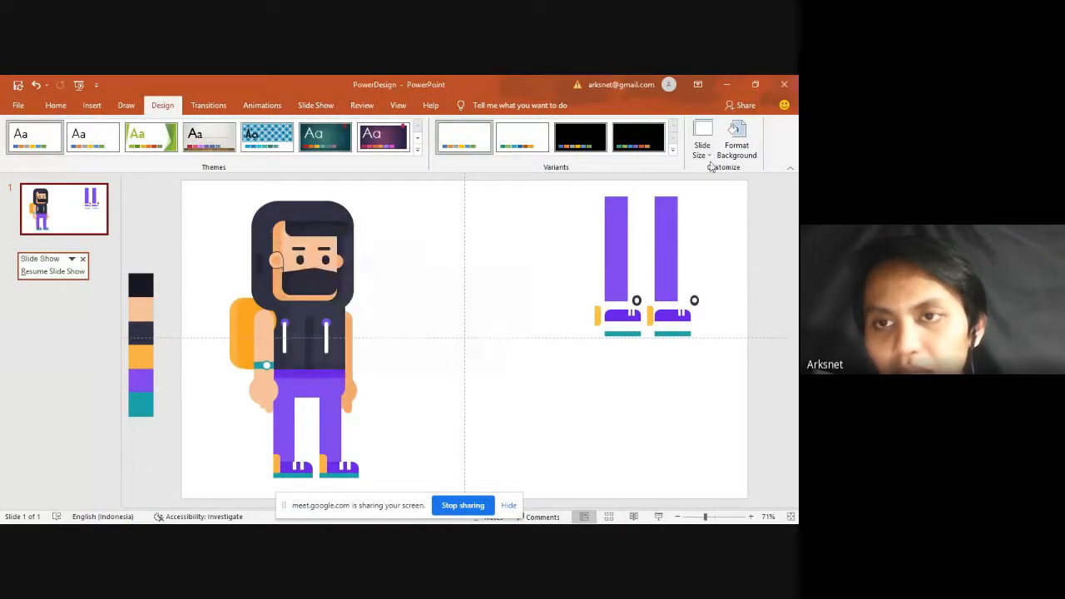
# Set a custom slide size of 50 cm width and 50 cm height.
pyautogui.click(703, 143)
pyautogui.click(745, 225)
pyautogui.click(345, 266)
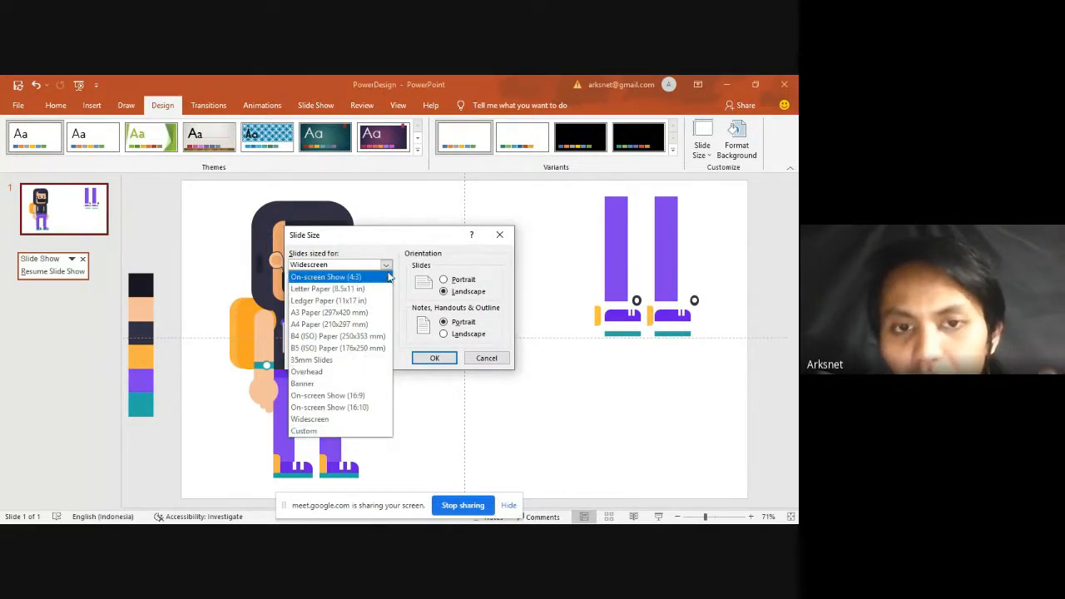
pyautogui.click(389, 264)
pyautogui.click(315, 288)
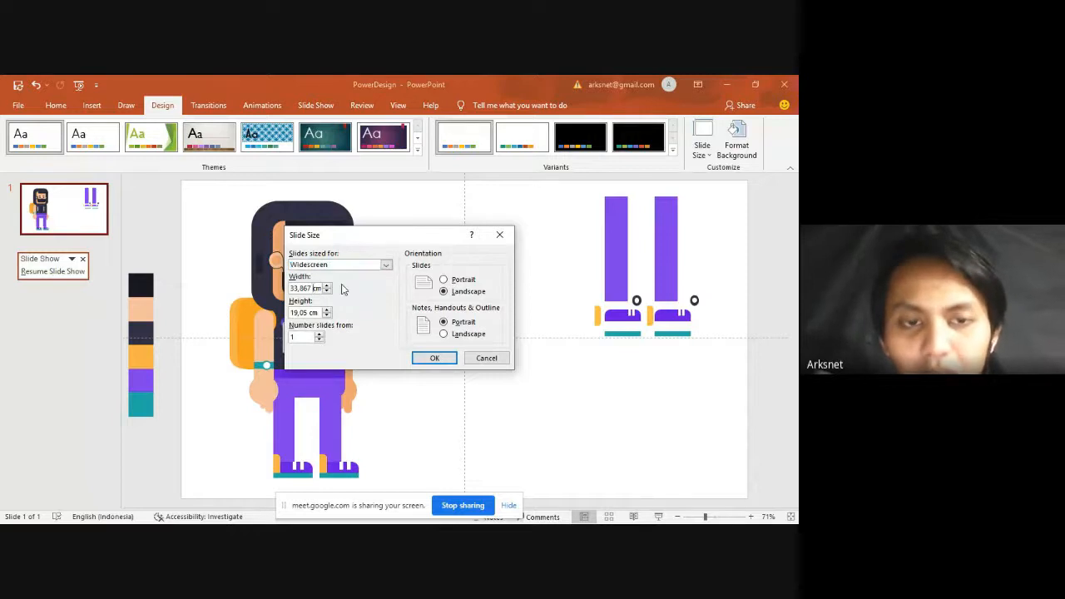
pyautogui.hotkey('ctrl', 'a')
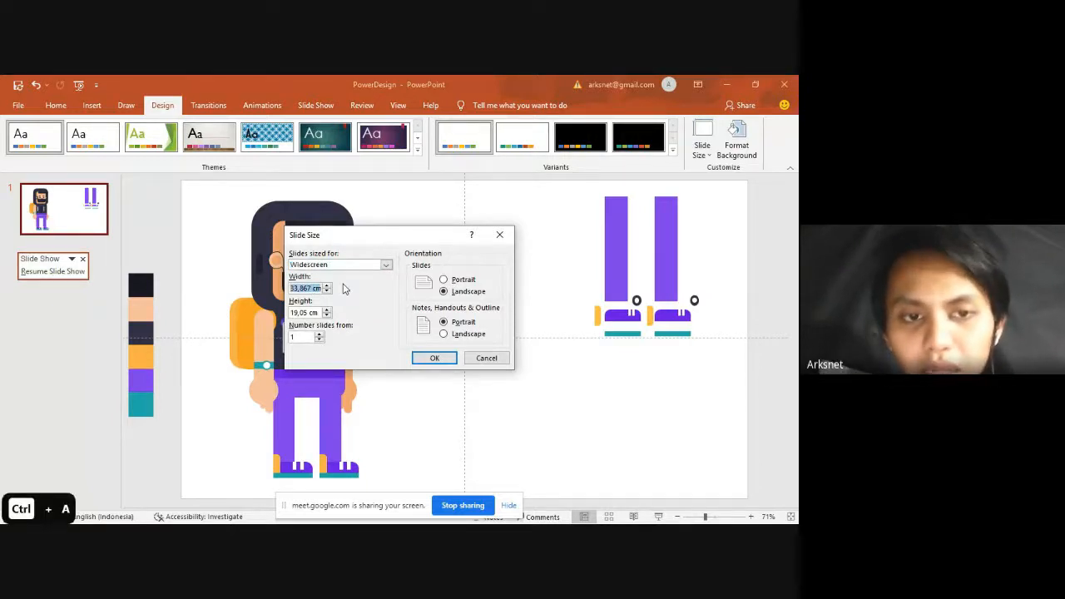
pyautogui.write('50')
pyautogui.press('Tab')
pyautogui.write('50')
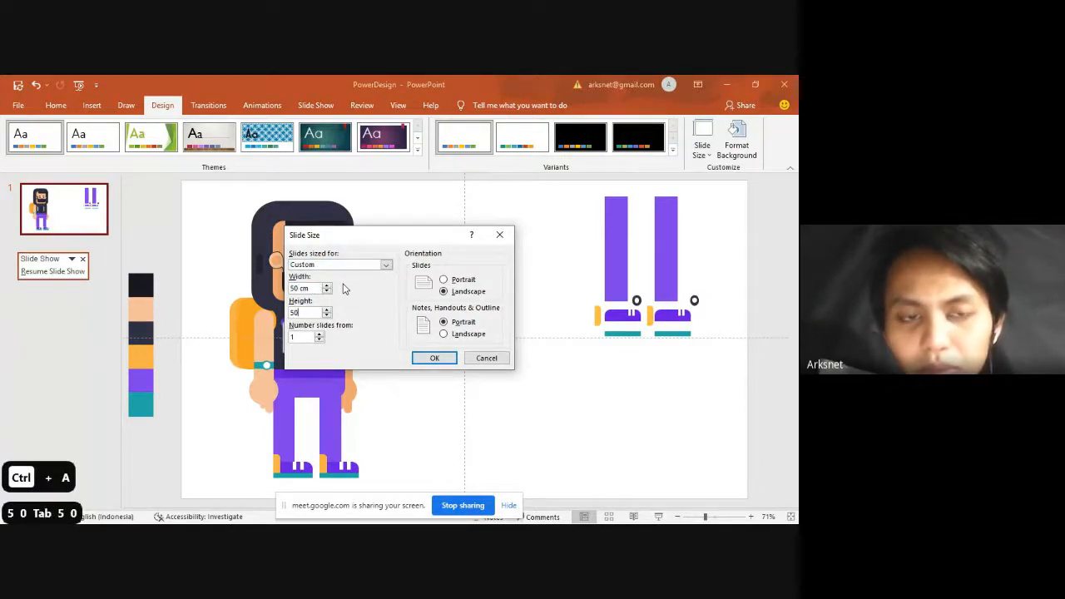
pyautogui.press('Return')
pyautogui.press('Return')
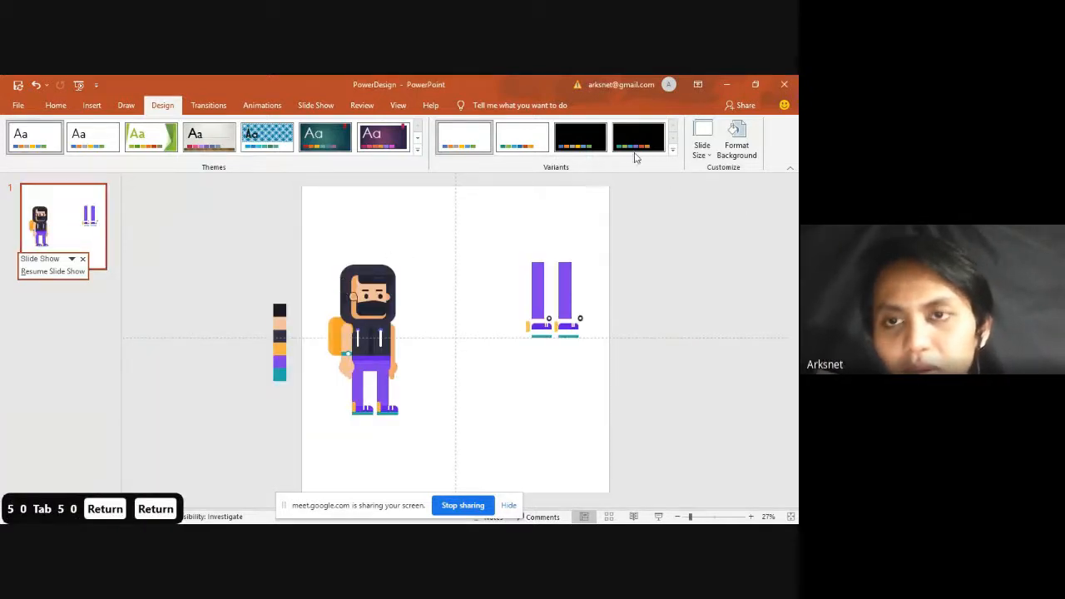
# Return to the running slide show and review the PAPERSIZE slide on common canvas sizes.
pyautogui.hotkey('alt', 'Tab')
pyautogui.hotkey('alt', 'Tab')
pyautogui.hotkey('alt', 'Tab')
pyautogui.hotkey('alt', 'Tab')
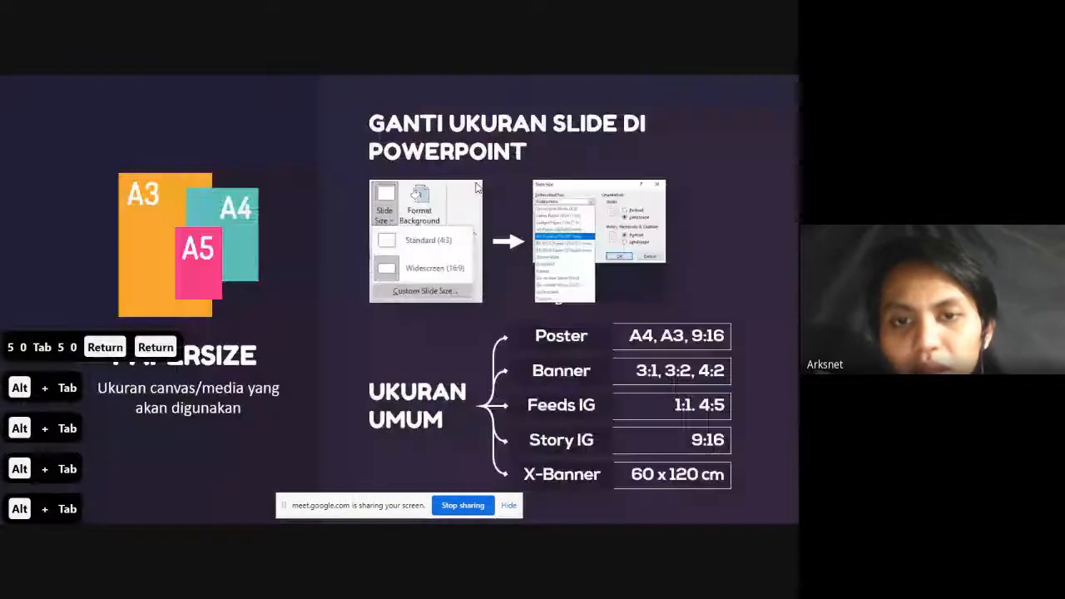
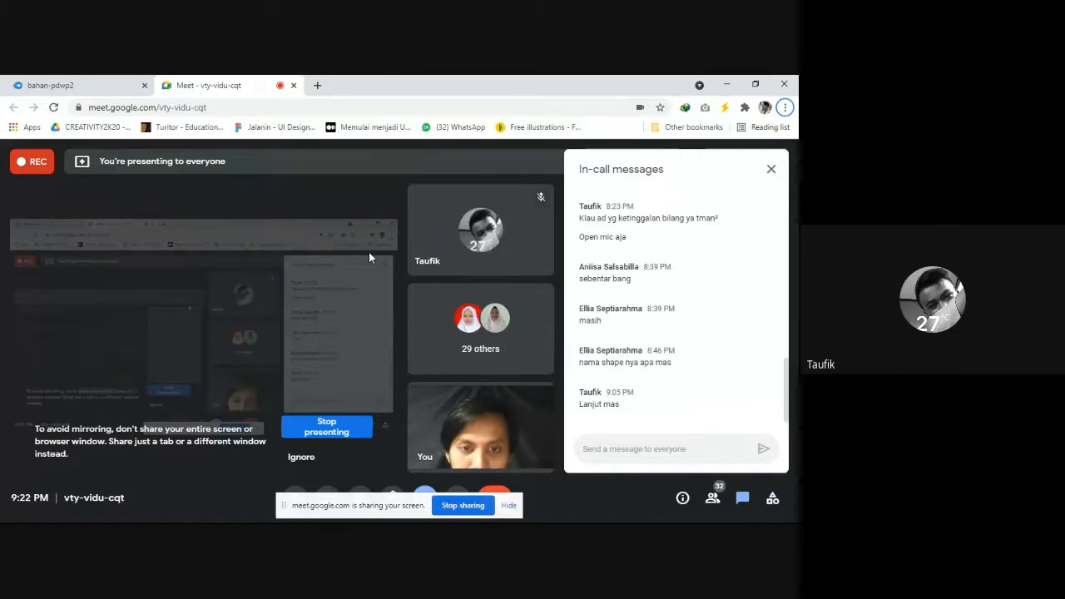
# Switch to the running slide show and go back from the question slide to the three COVID-19 poster variants.
pyautogui.hotkey('alt', 'Tab')
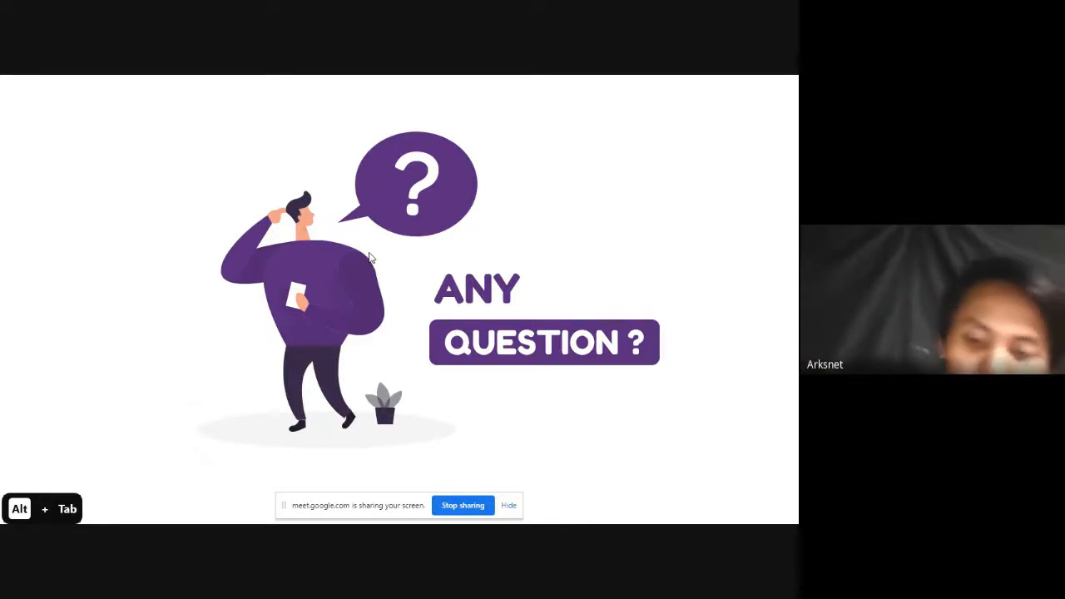
pyautogui.press('Left')
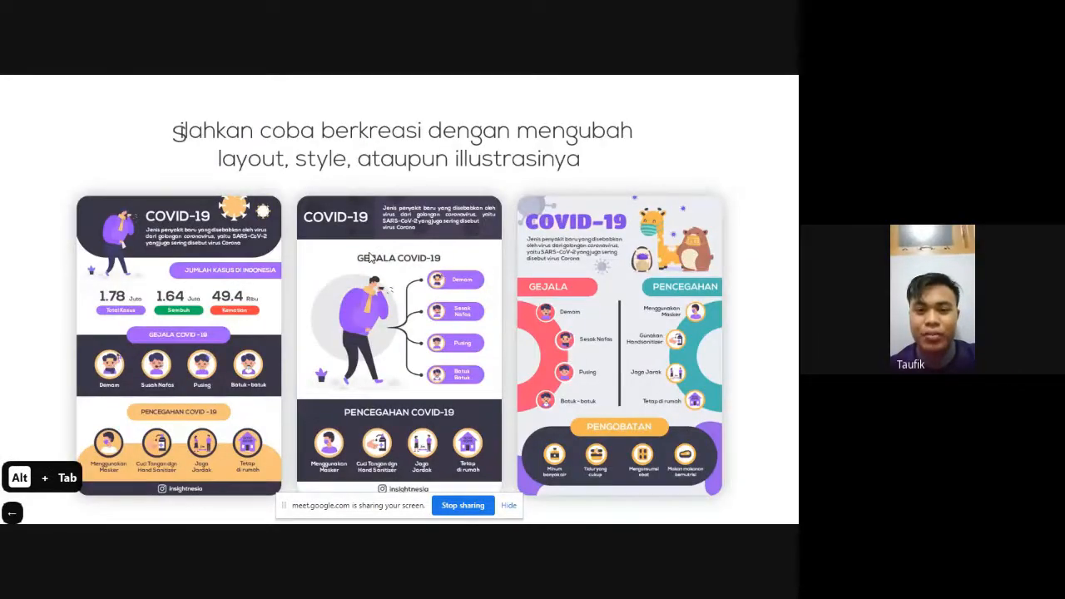
# Switch to the PowerDesign presentation and group the four icons, arrows and captions under PROSES PENULARAN.
pyautogui.hotkey('alt', 'Tab')
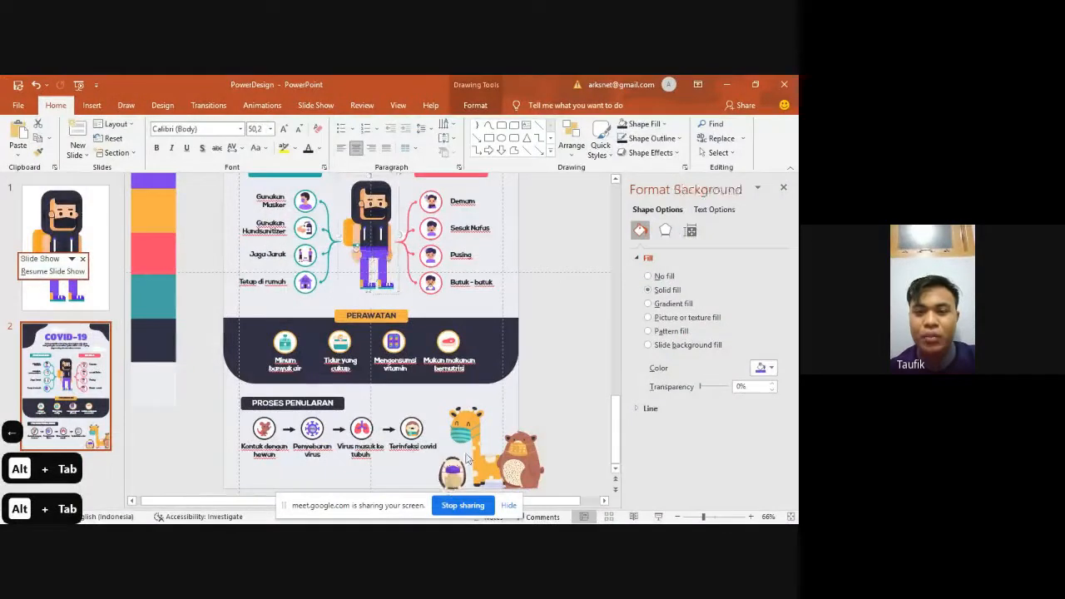
pyautogui.click(411, 428)
pyautogui.keyDown('ctrl'); pyautogui.scroll(8, 408, 440); pyautogui.keyUp('ctrl')
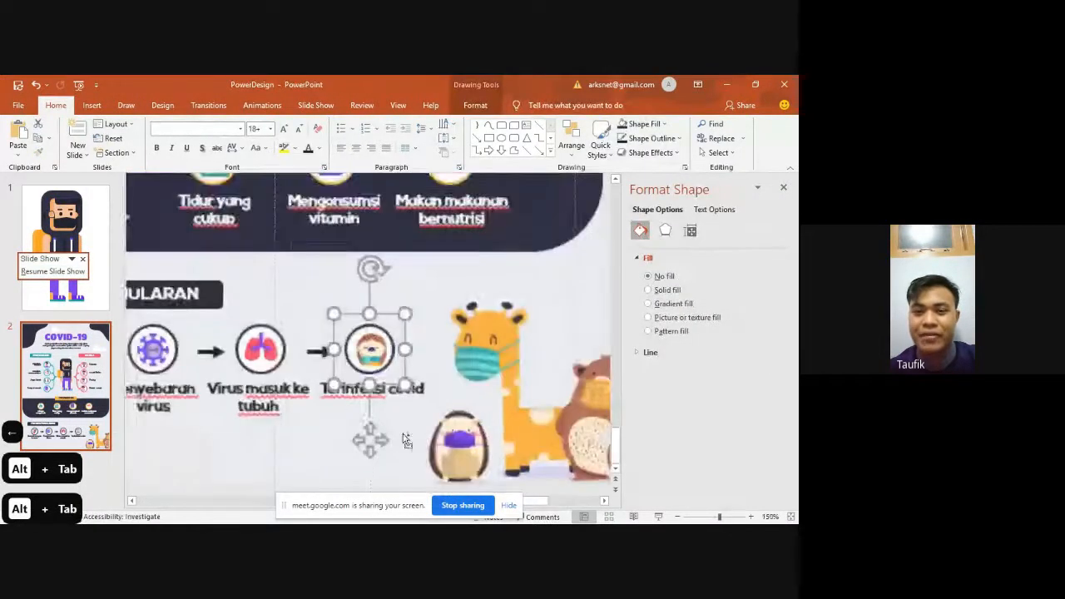
pyautogui.keyDown('ctrl'); pyautogui.scroll(-8, 405, 439); pyautogui.keyUp('ctrl')
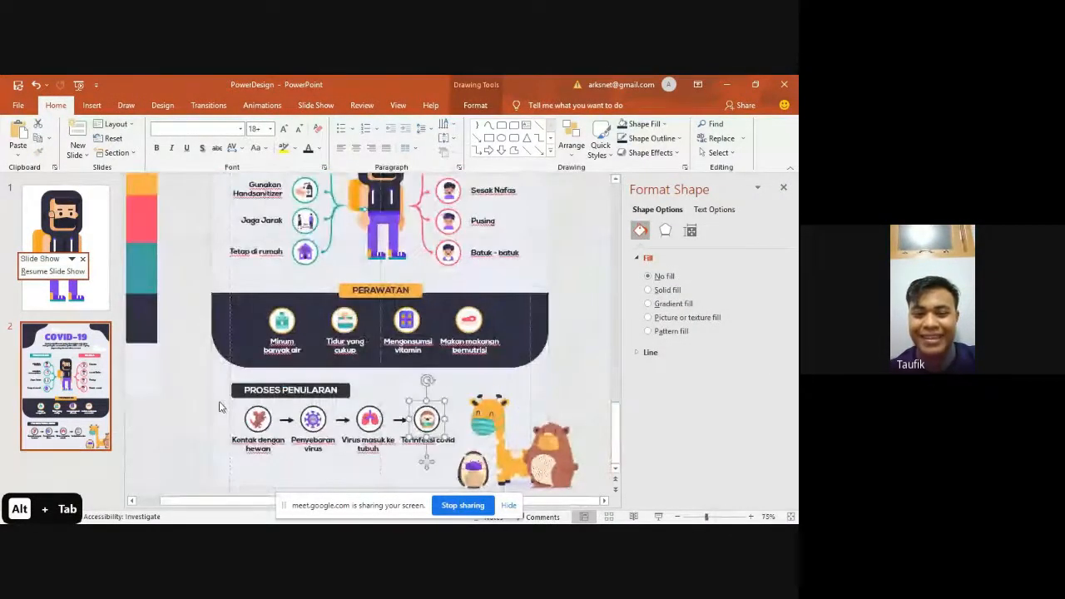
pyautogui.moveTo(218, 399); pyautogui.dragTo(471, 484)
pyautogui.hotkey('ctrl', 'g')
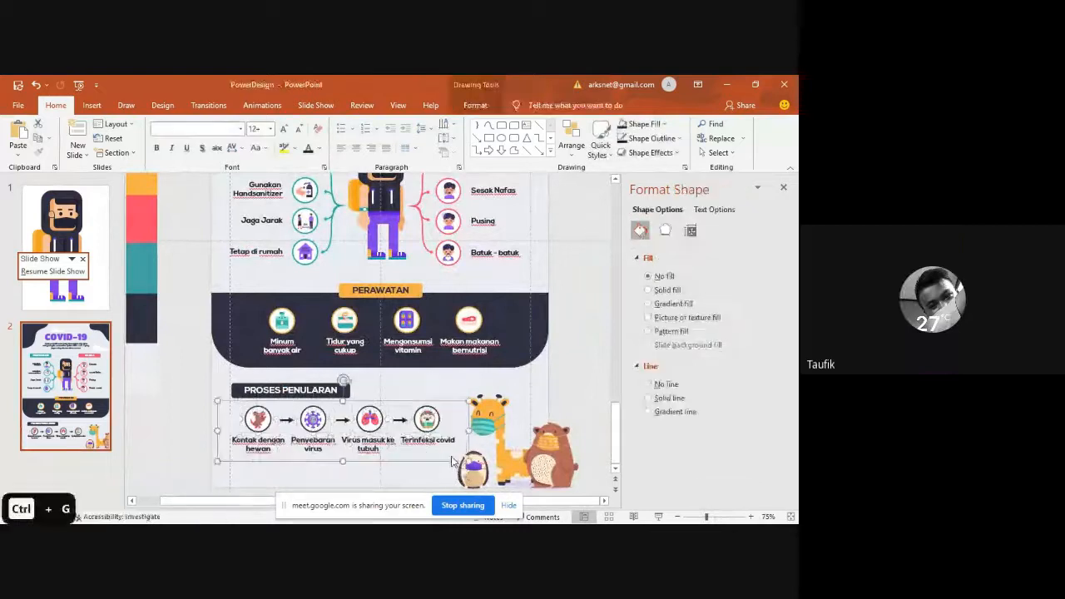
# Try replacing the grouped process row with a pasted picture version scaled down beneath the PROSES PENULARAN heading.
pyautogui.hotkey('ctrl', 'x')
pyautogui.rightClick(400, 269)
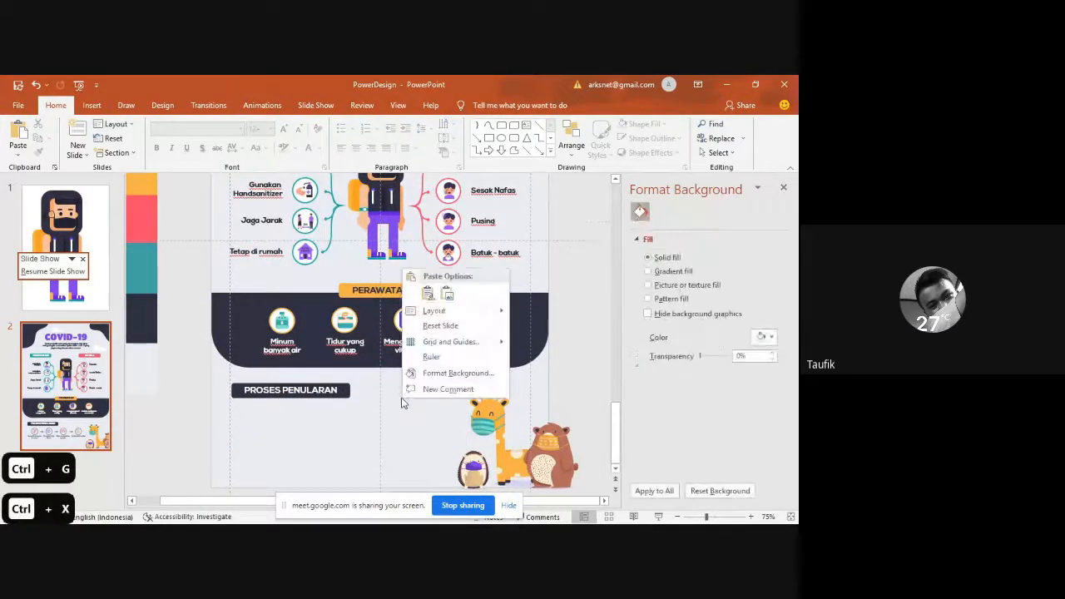
pyautogui.click(453, 308)
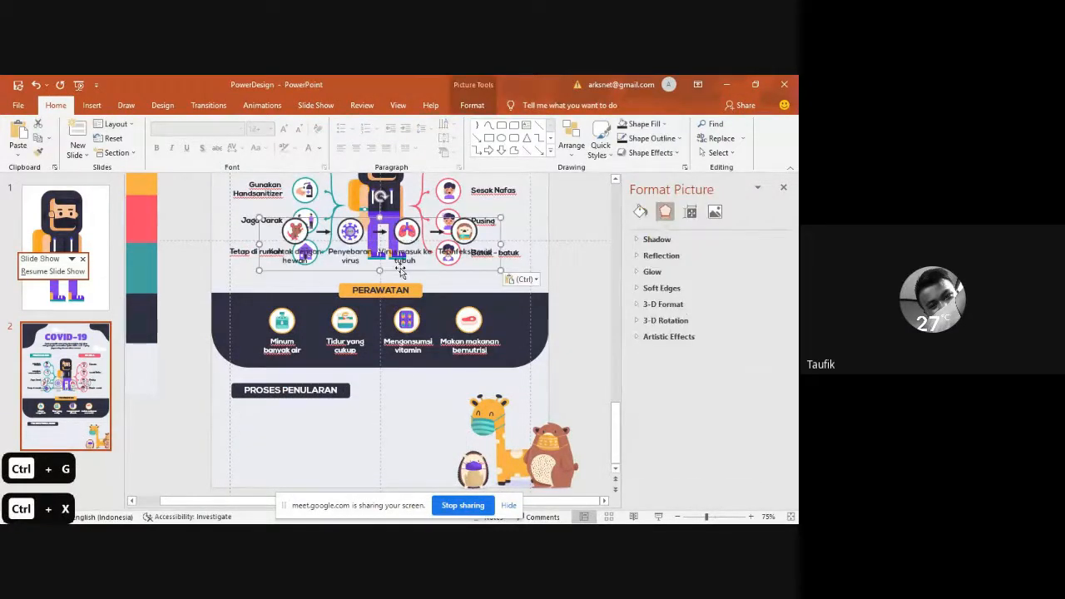
pyautogui.moveTo(400, 269); pyautogui.dragTo(371, 416)
pyautogui.moveTo(464, 455); pyautogui.dragTo(410, 442)
pyautogui.click(523, 454)
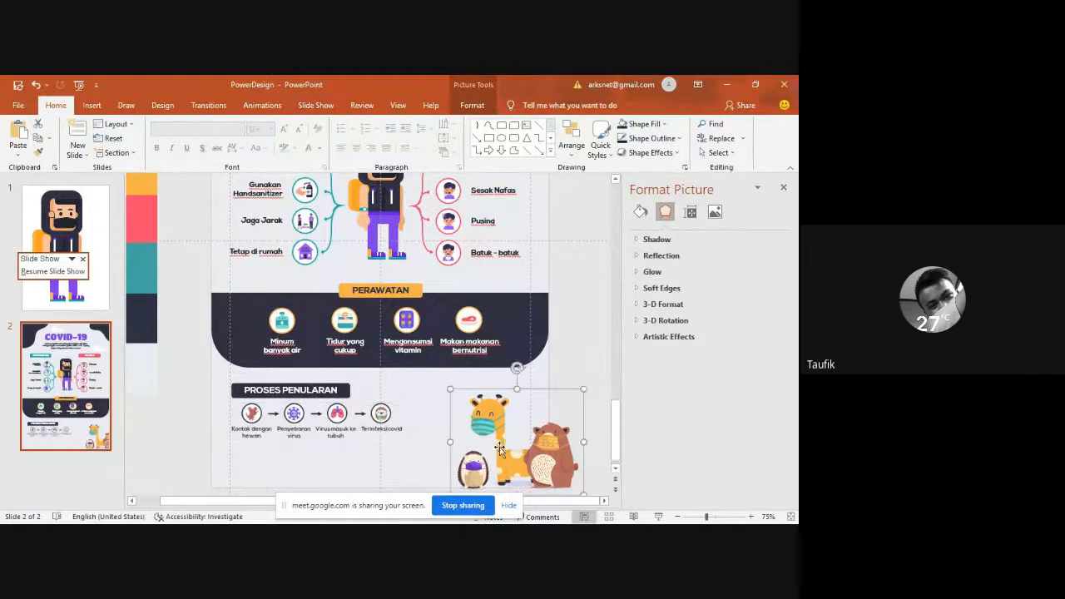
pyautogui.click(532, 379)
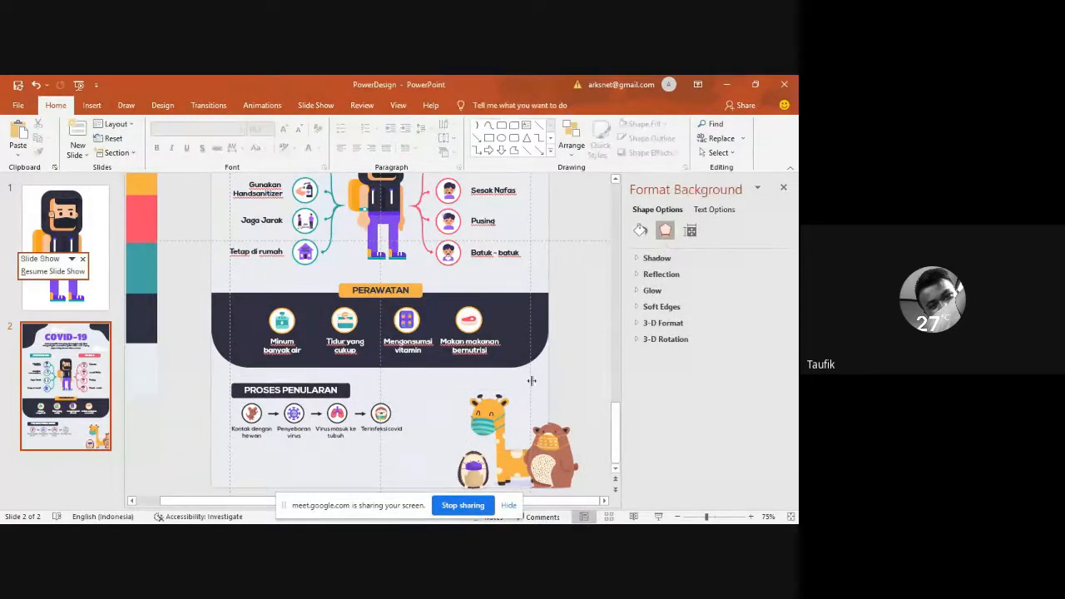
pyautogui.click(353, 424)
# Undo the picture replacement and the grouping of the PROSES PENULARAN icons, arrows and captions.
pyautogui.hotkey('ctrl', 'z')
pyautogui.hotkey('ctrl', 'z')
pyautogui.hotkey('ctrl', 'z')
pyautogui.hotkey('ctrl', 'z')
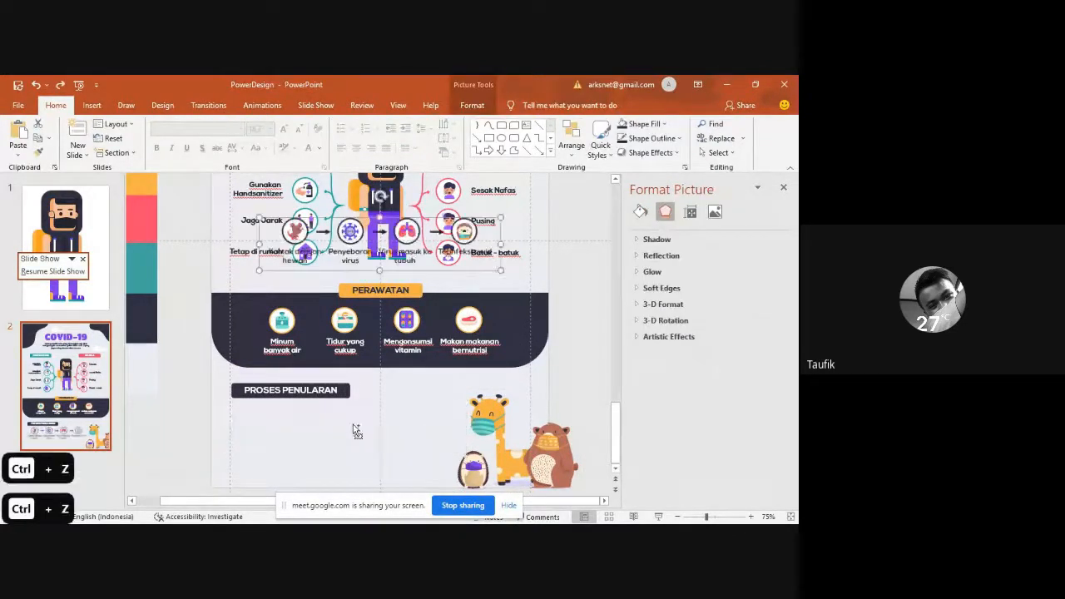
pyautogui.hotkey('ctrl', 'z')
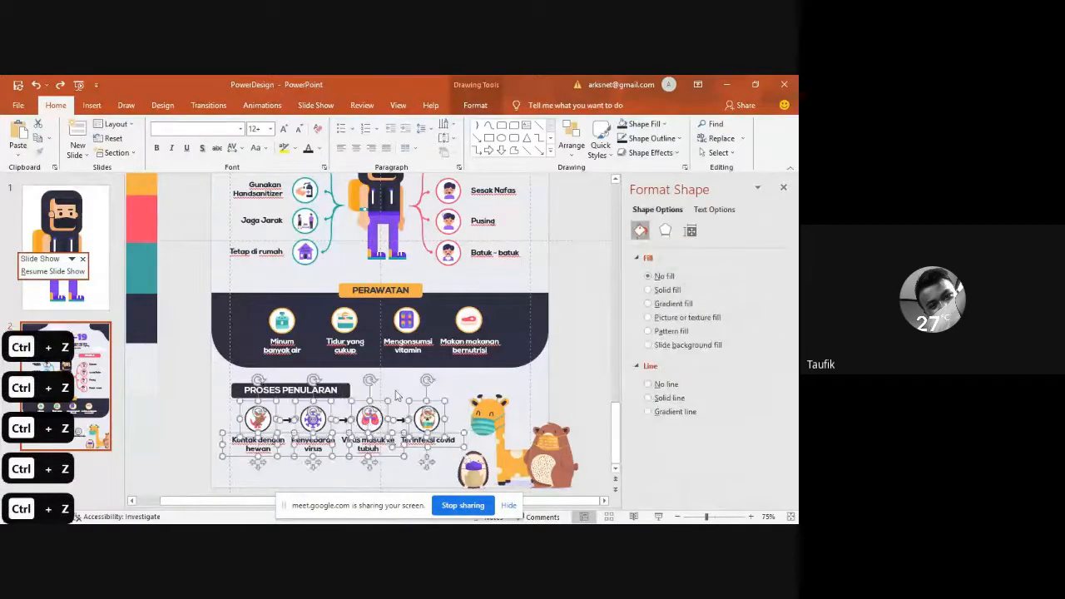
# Try shrinking the ungrouped process icons and captions together, and undo the resize.
pyautogui.scroll(3, 362, 404)
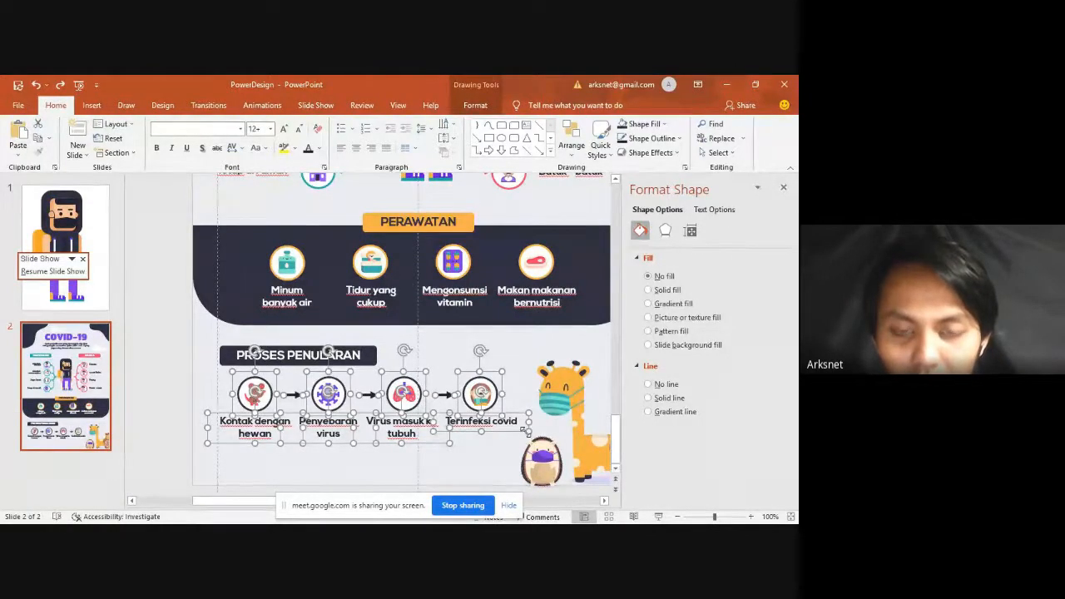
pyautogui.moveTo(527, 432); pyautogui.dragTo(405, 389)
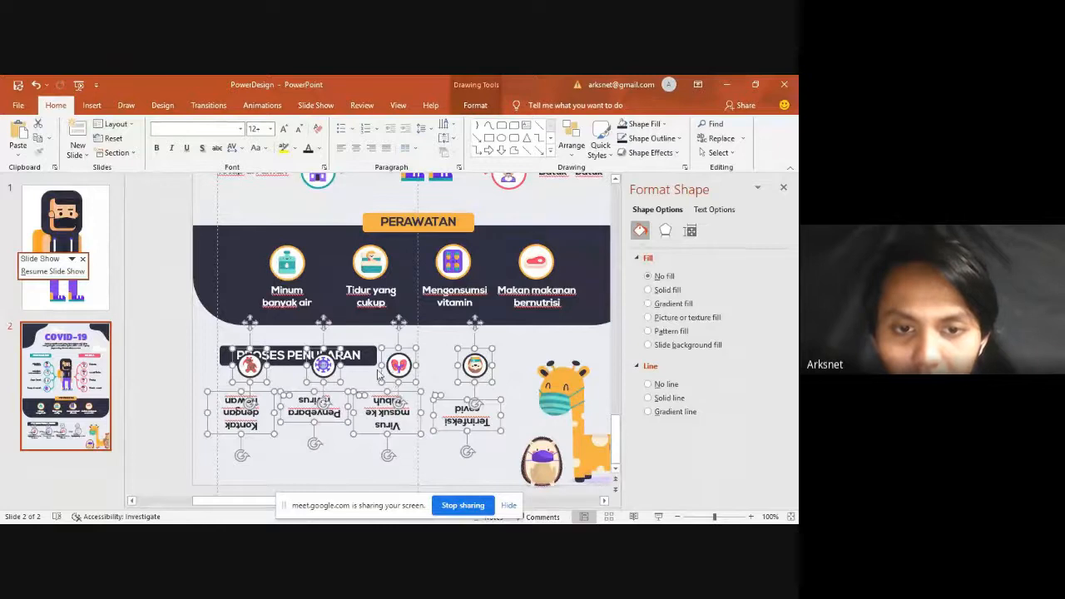
pyautogui.hotkey('ctrl', 'z')
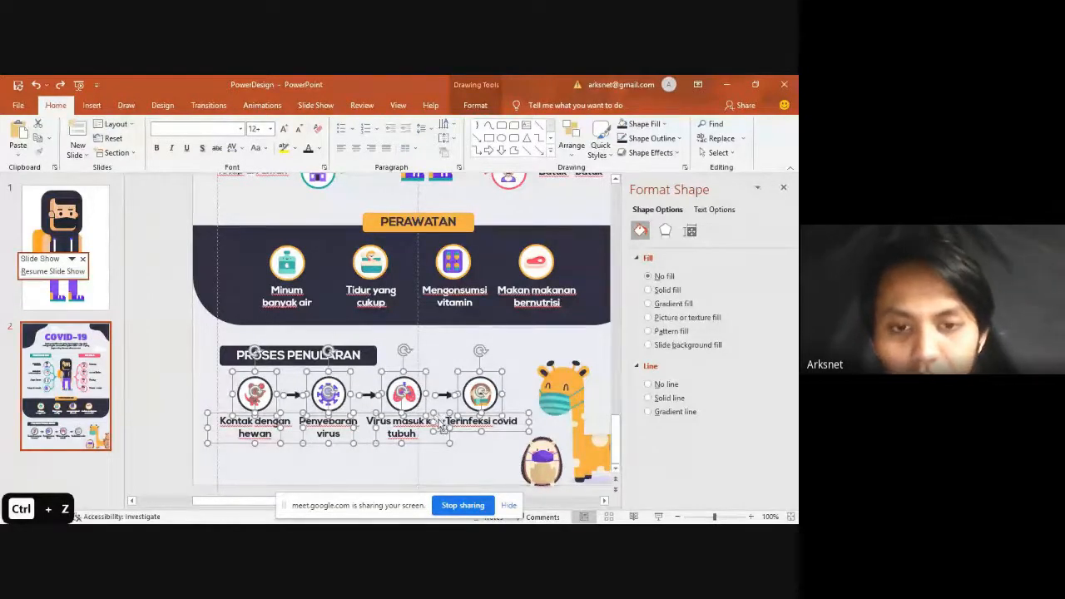
# Group and copy the process icons, arrows and captions, moving the original group off the slide beside the poster.
pyautogui.hotkey('ctrl', 'g')
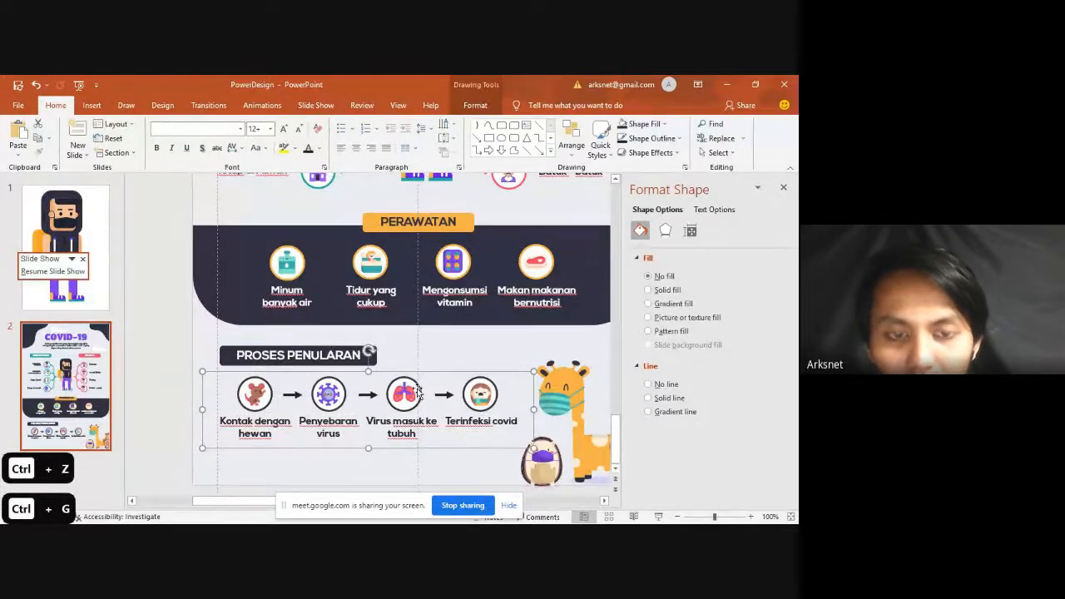
pyautogui.hotkey('ctrl', 'c')
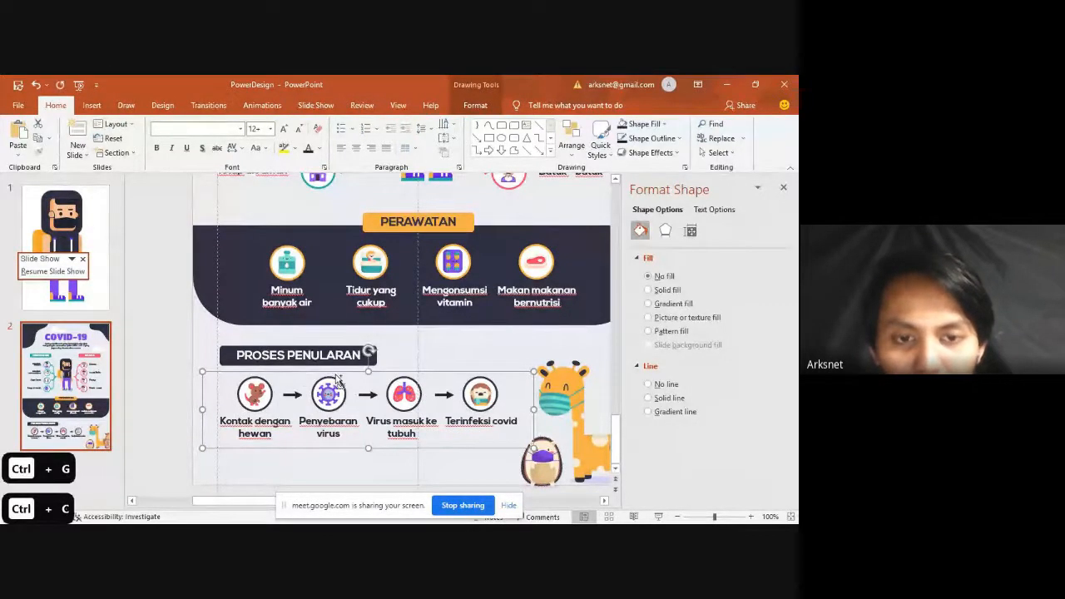
pyautogui.scroll(-5, 366, 354)
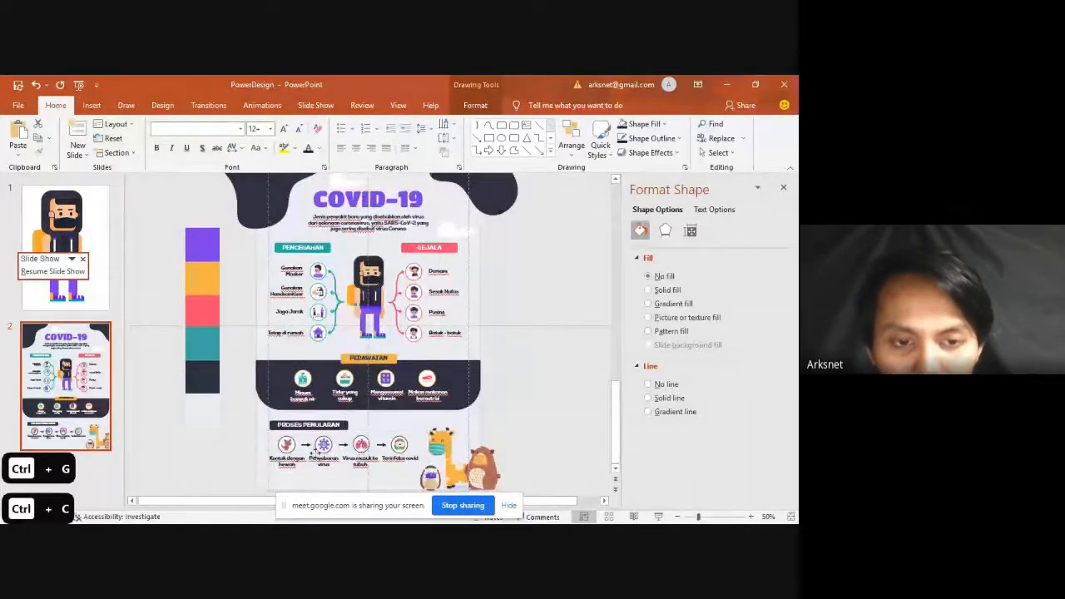
pyautogui.moveTo(357, 433); pyautogui.dragTo(233, 426)
# Paste the copied process row as a picture, move it below PERAWATAN and delete it again.
pyautogui.rightClick(343, 454)
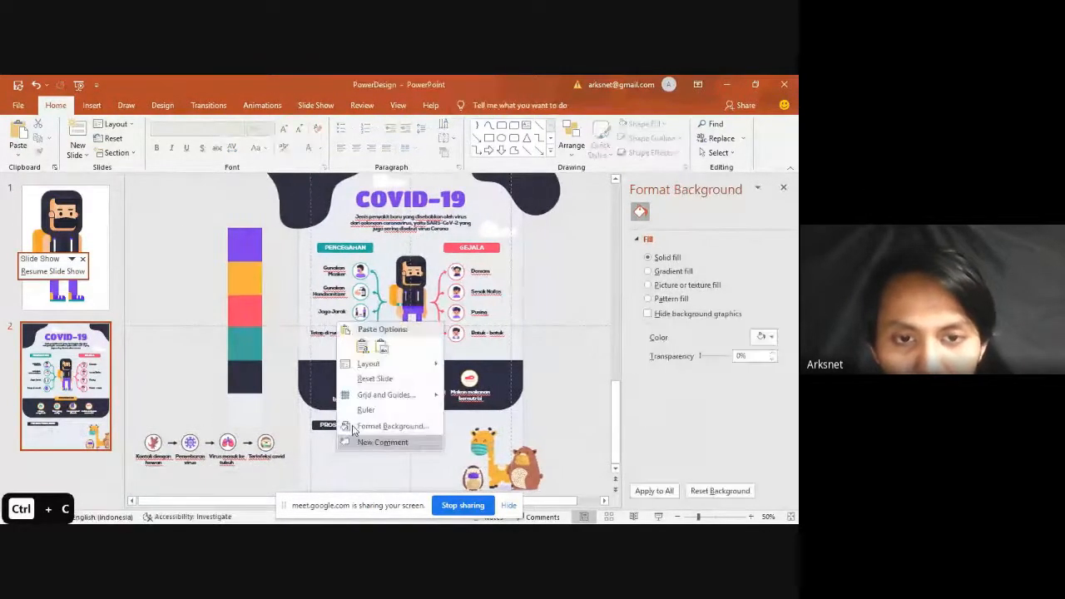
pyautogui.click(383, 348)
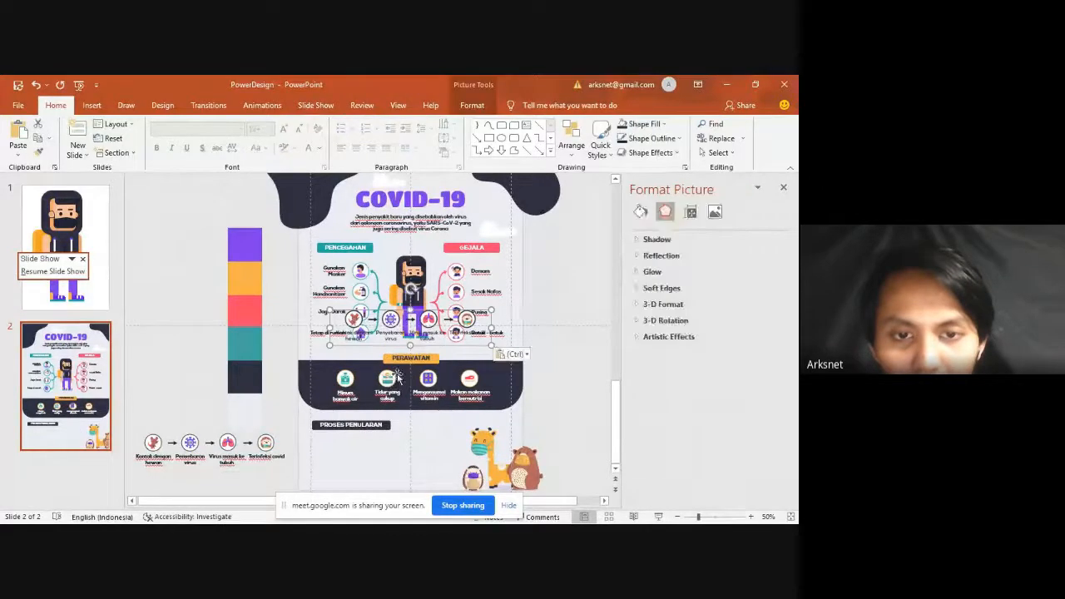
pyautogui.moveTo(403, 416); pyautogui.dragTo(364, 461)
pyautogui.press('BackSpace')
# Paste the copied process row as a picture and place it, scaled down, under the PROSES PENULARAN heading.
pyautogui.rightClick(362, 464)
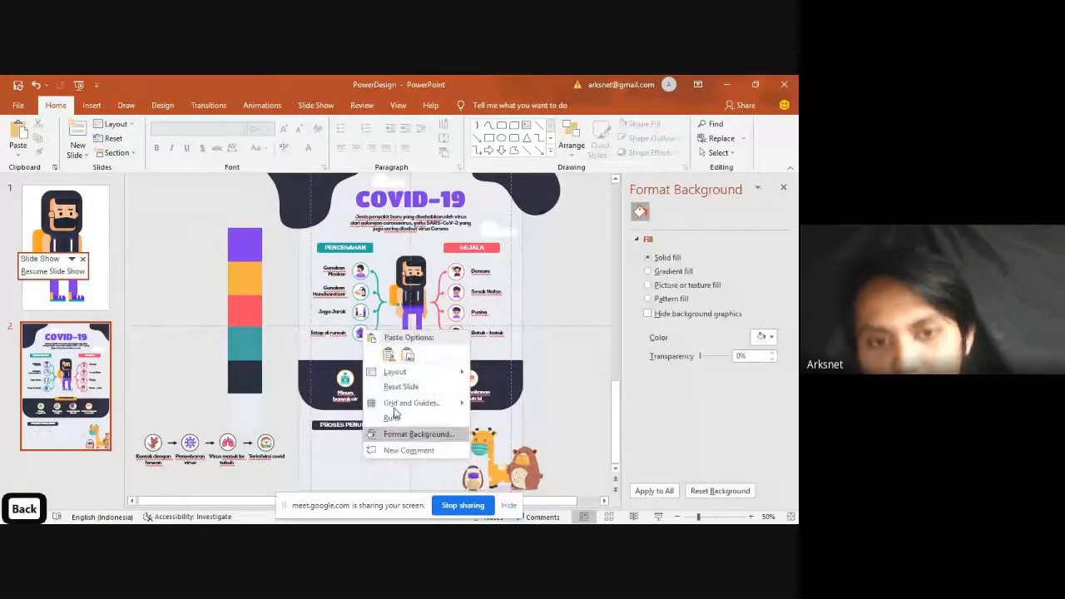
pyautogui.click(409, 356)
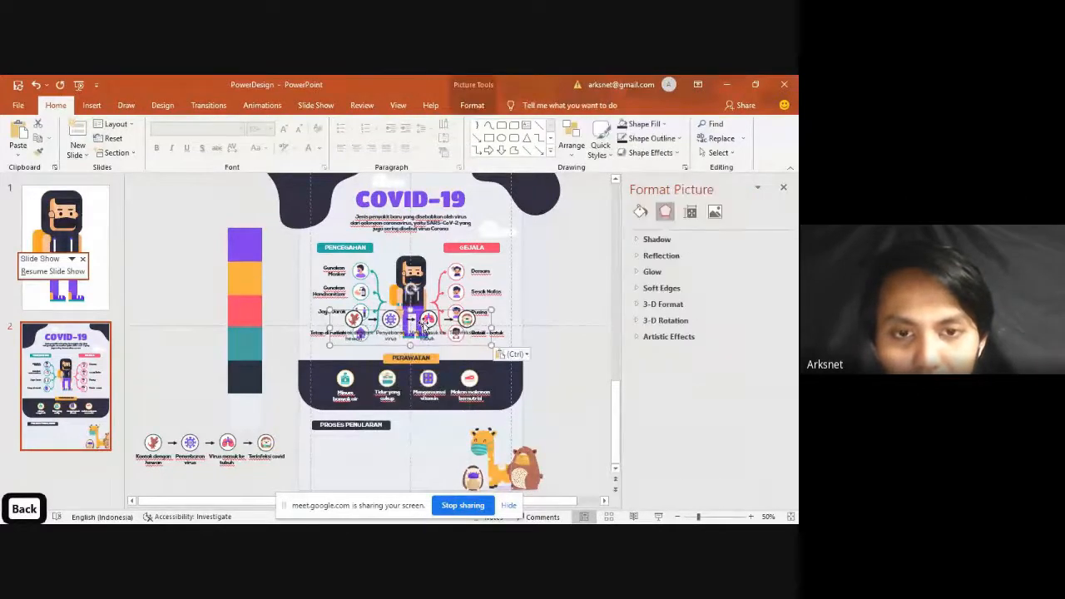
pyautogui.moveTo(425, 324); pyautogui.dragTo(396, 456)
pyautogui.moveTo(468, 478); pyautogui.dragTo(411, 457)
# Align and enlarge the picture of the process row under its heading, and move the masked animals illustration closer beside it.
pyautogui.scroll(10, 412, 456)
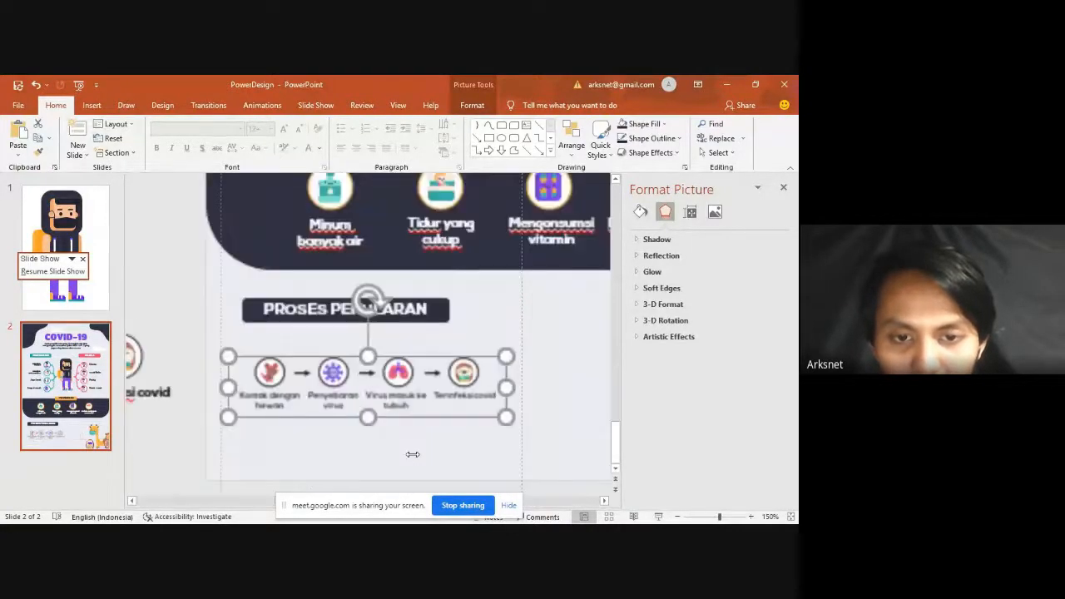
pyautogui.moveTo(532, 408); pyautogui.dragTo(538, 415)
pyautogui.moveTo(454, 340); pyautogui.dragTo(462, 318)
pyautogui.scroll(-8, 469, 331)
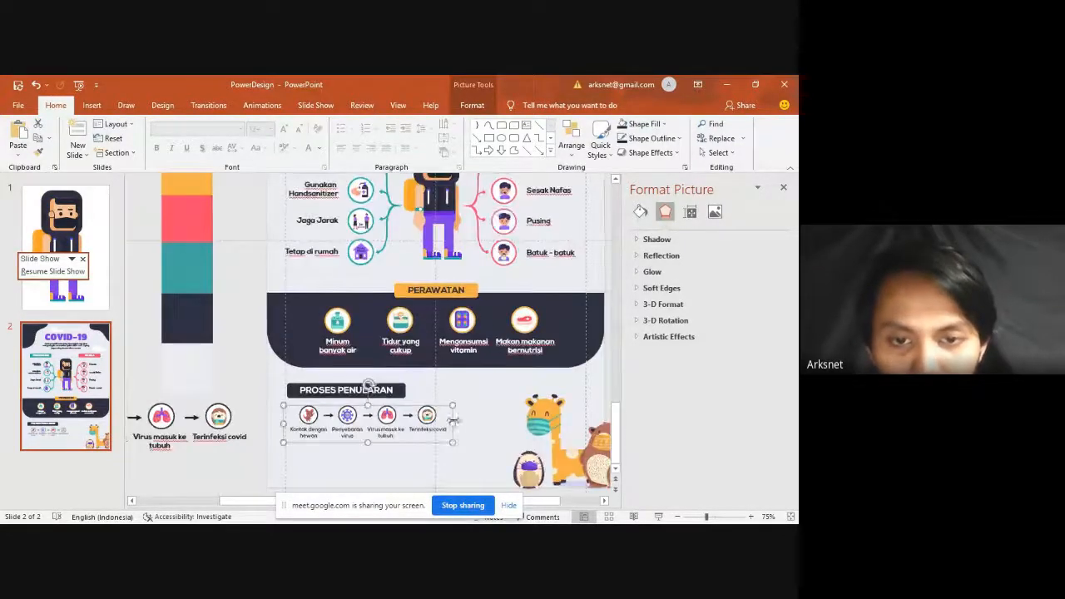
pyautogui.moveTo(466, 450); pyautogui.dragTo(470, 450)
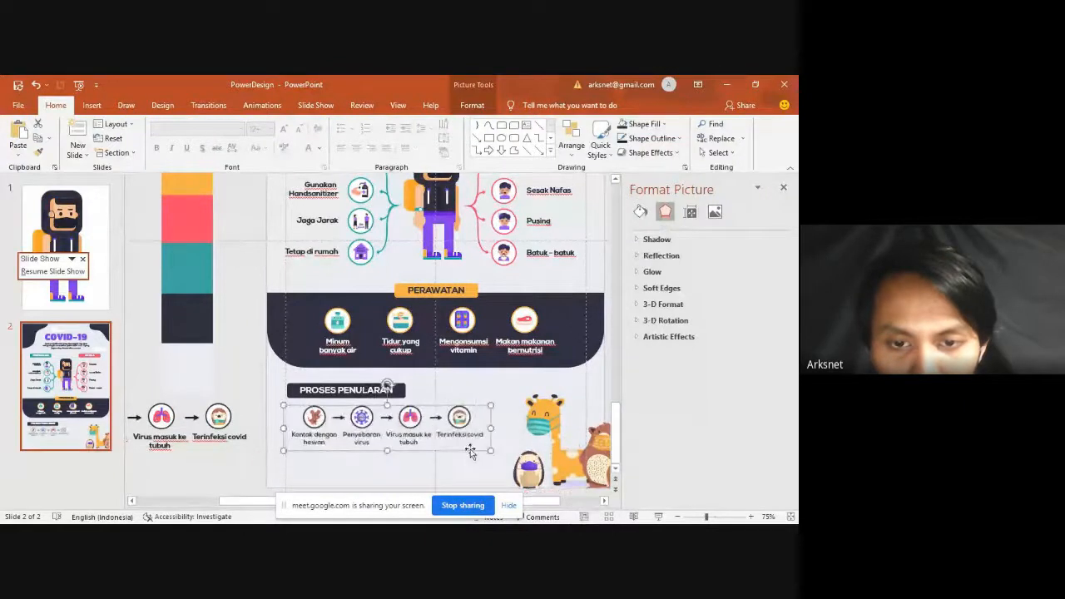
pyautogui.moveTo(535, 423); pyautogui.dragTo(509, 416)
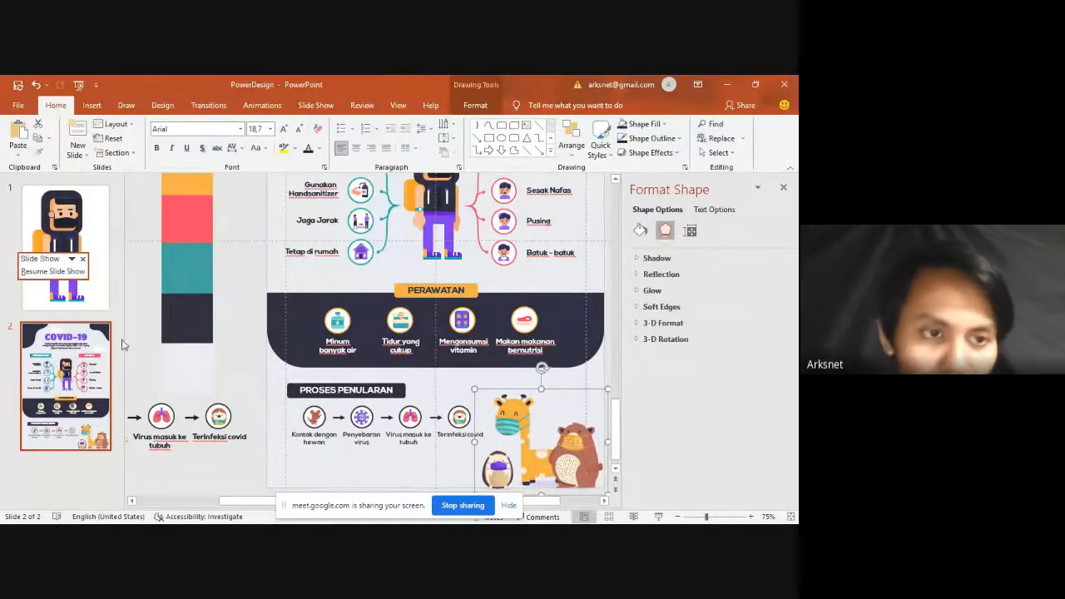
# Enlarge the slide thumbnails and examine the icons and captions in the PERAWATAN group.
pyautogui.moveTo(123, 337); pyautogui.dragTo(208, 337)
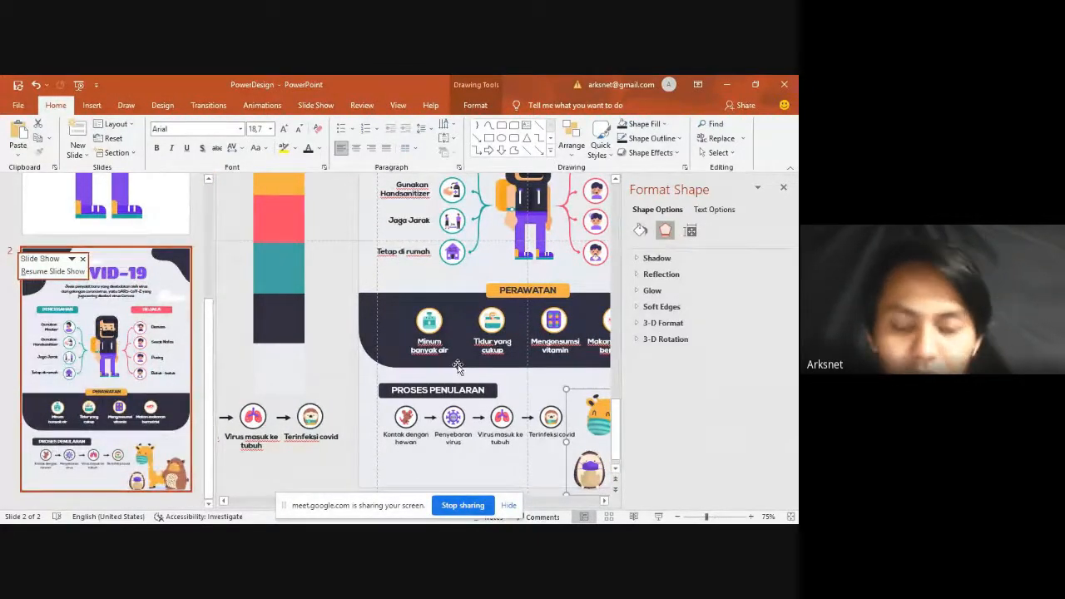
pyautogui.click(422, 320)
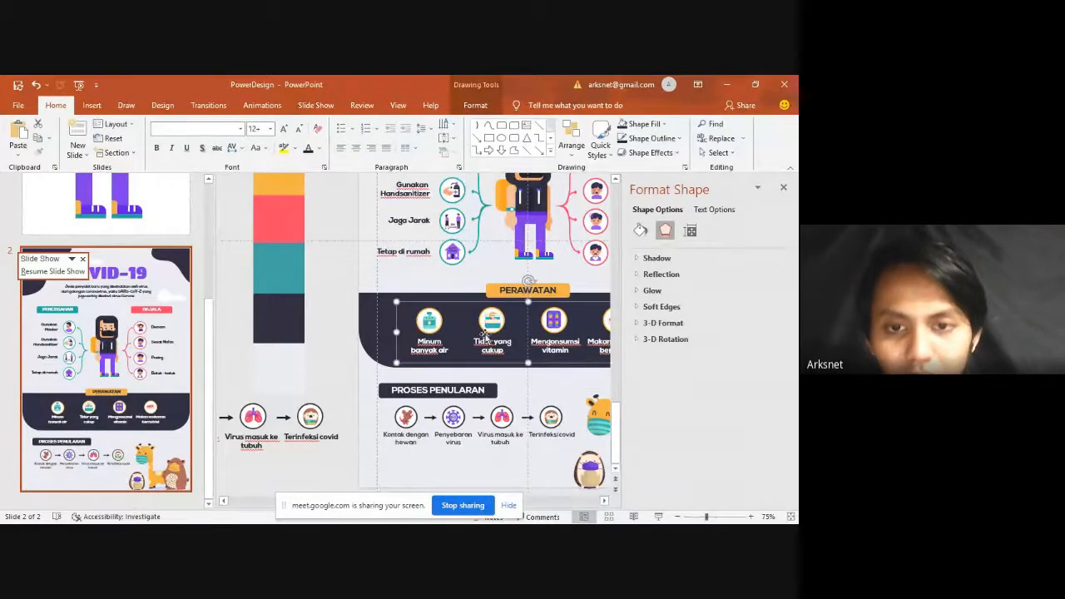
pyautogui.click(490, 323)
pyautogui.click(553, 323)
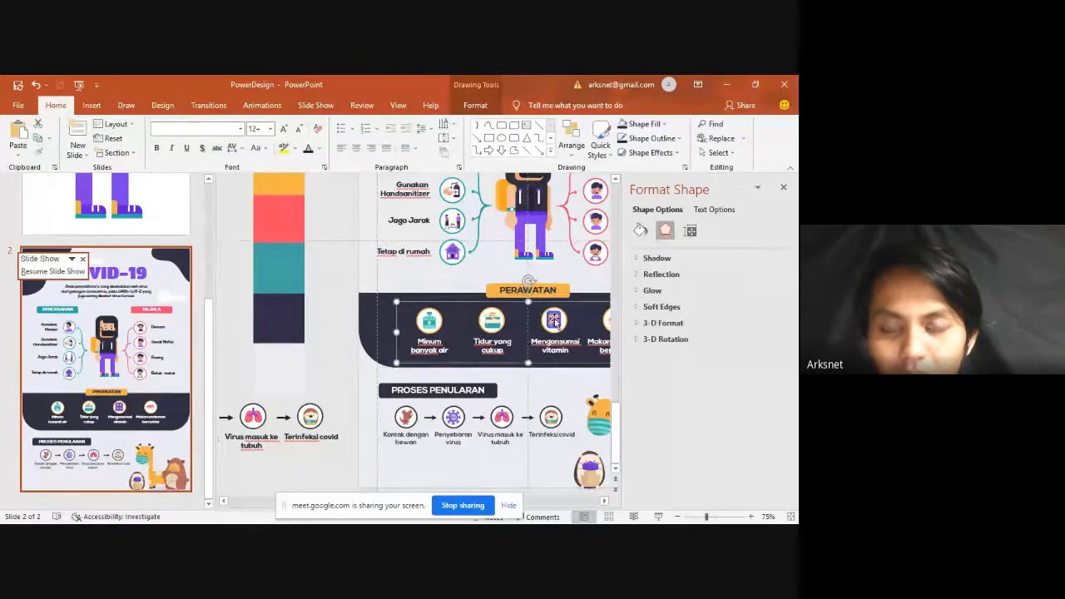
pyautogui.scroll(-3, 553, 324)
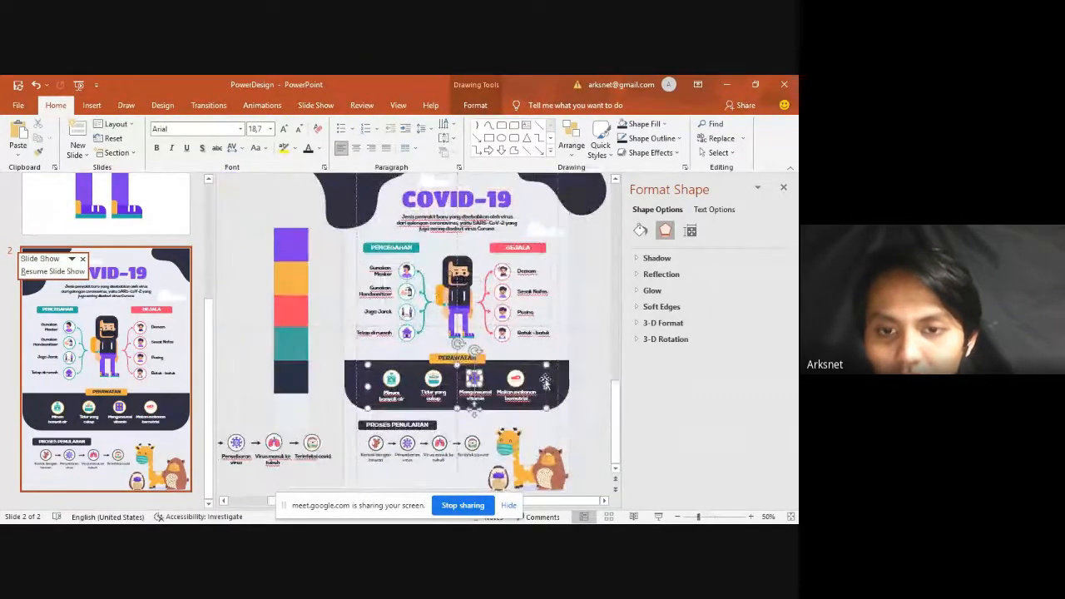
pyautogui.click(533, 398)
pyautogui.click(511, 367)
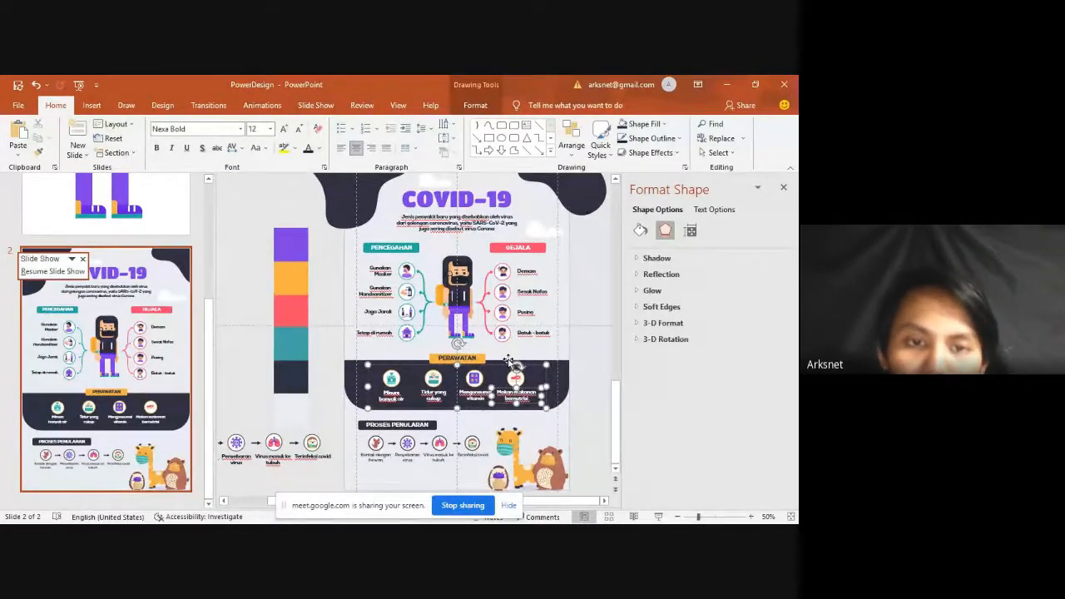
# Switch to the running slide show and advance past the question slide to the SUBSCRIBE INSIGHT ID slide.
pyautogui.hotkey('alt', 'Tab')
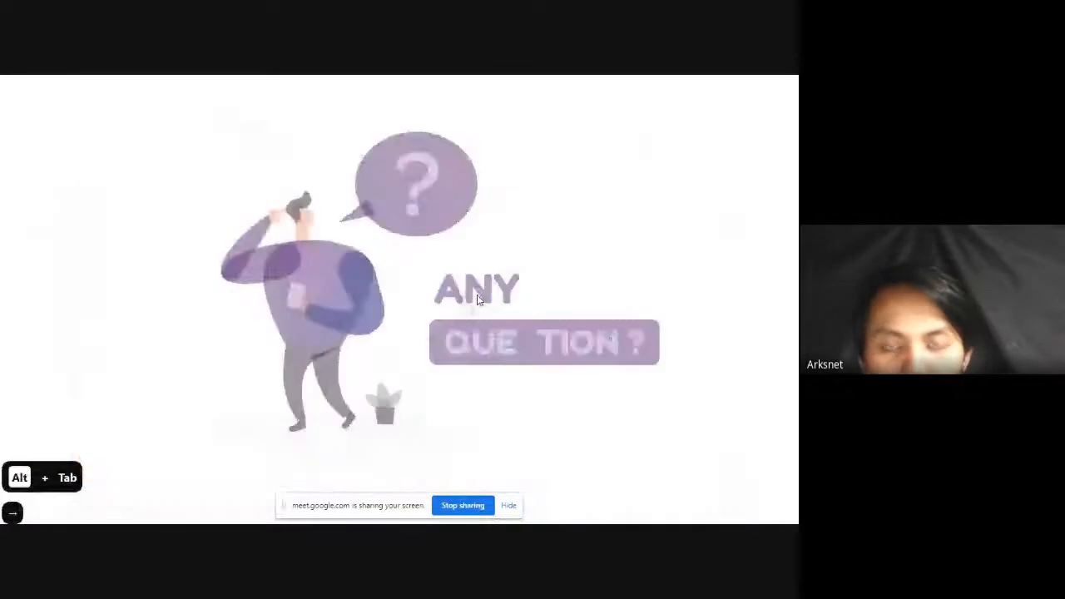
pyautogui.press('Right')
pyautogui.press('Right')
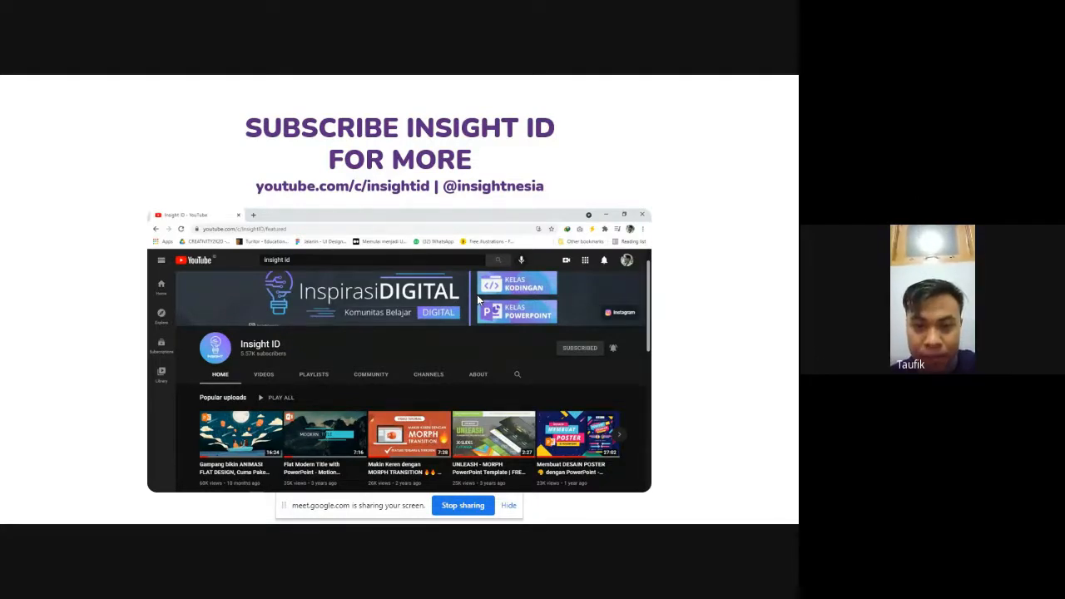
# Switch to the browser, check the meeting chat, and open flaticon.com in a new tab.
pyautogui.hotkey('alt', 'Tab')
pyautogui.hotkey('alt', 'Tab')
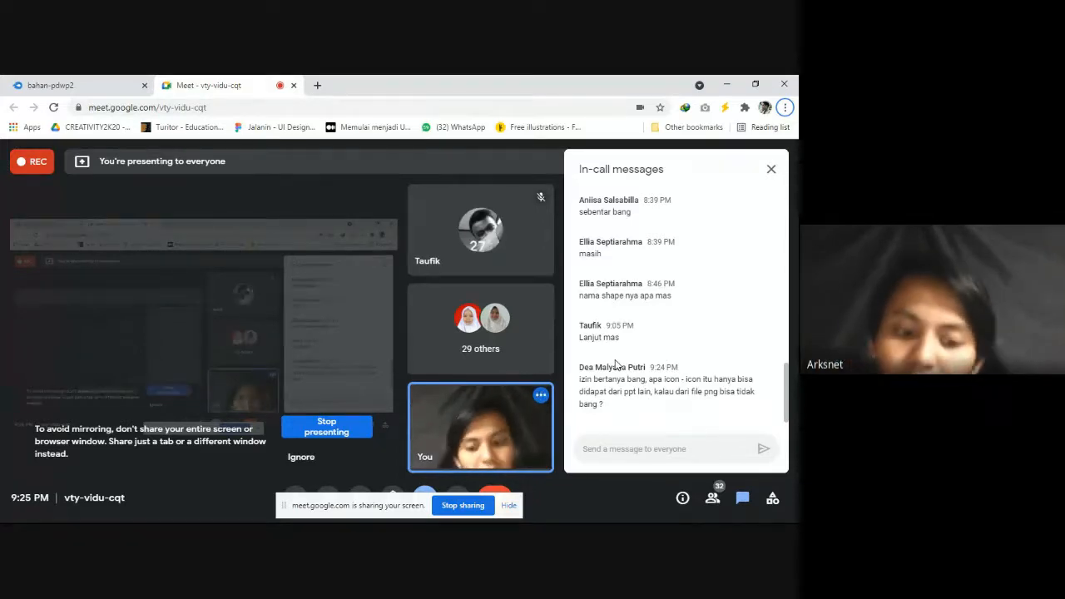
pyautogui.hotkey('ctrl', 't')
pyautogui.write('FLATIC')
pyautogui.press('Return')
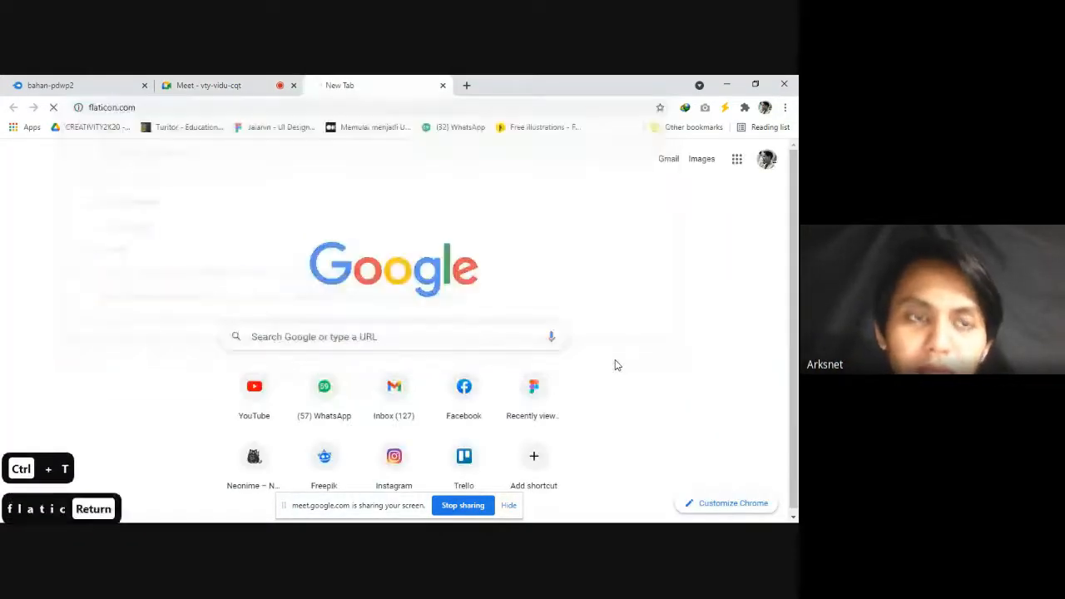
pyautogui.press('capslock')
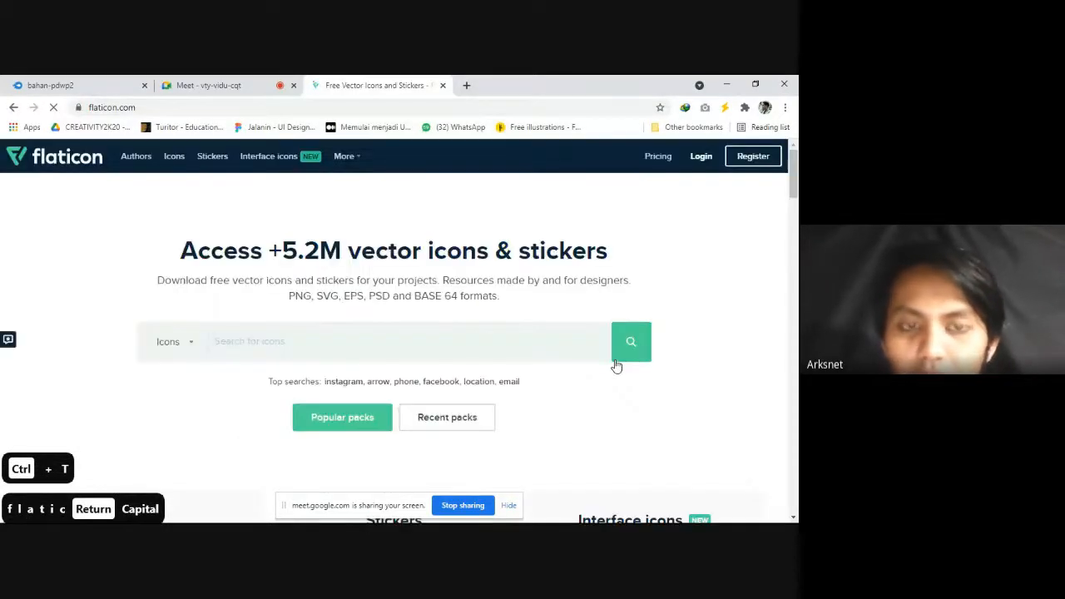
# Switch to the "template dari slidesgo" presentation, leave its slide master view and show the ICONS slide.
pyautogui.hotkey('alt', 'Tab')
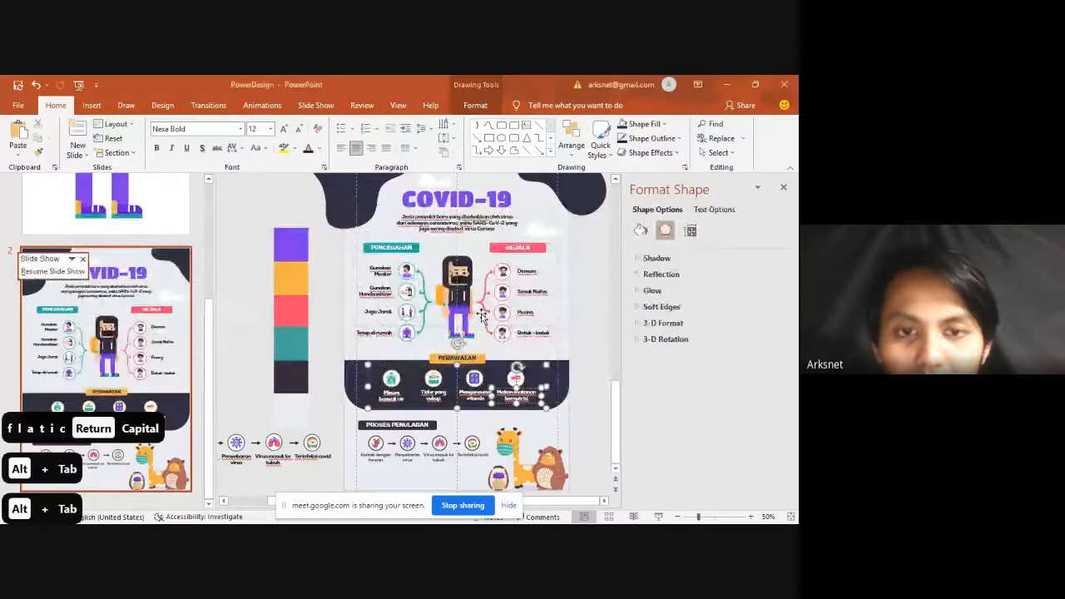
pyautogui.hotkey('alt', 'Tab')
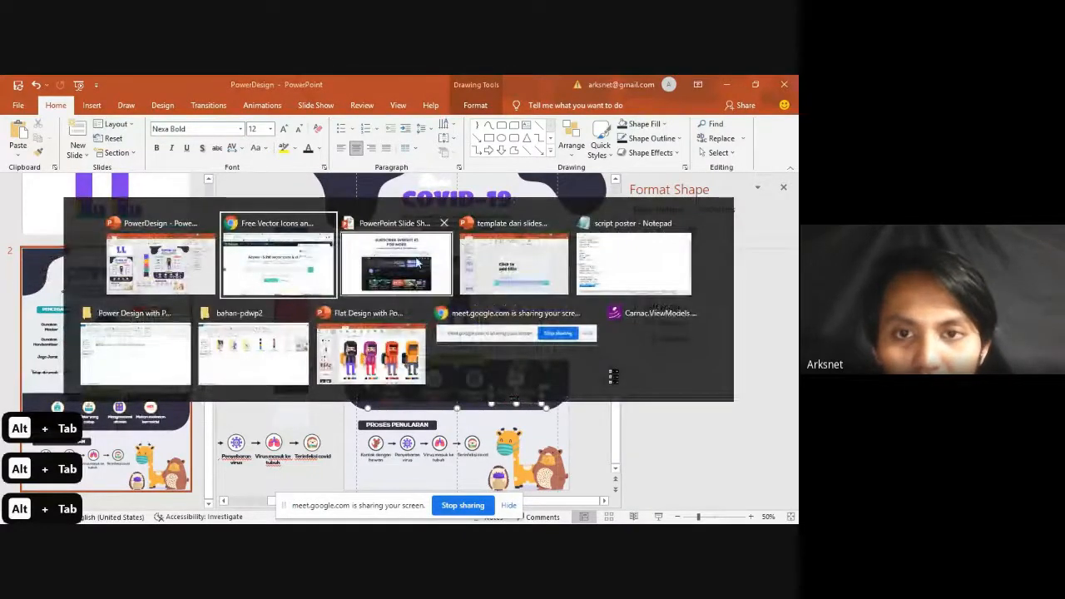
pyautogui.click(513, 263)
pyautogui.click(91, 307)
pyautogui.click(511, 138)
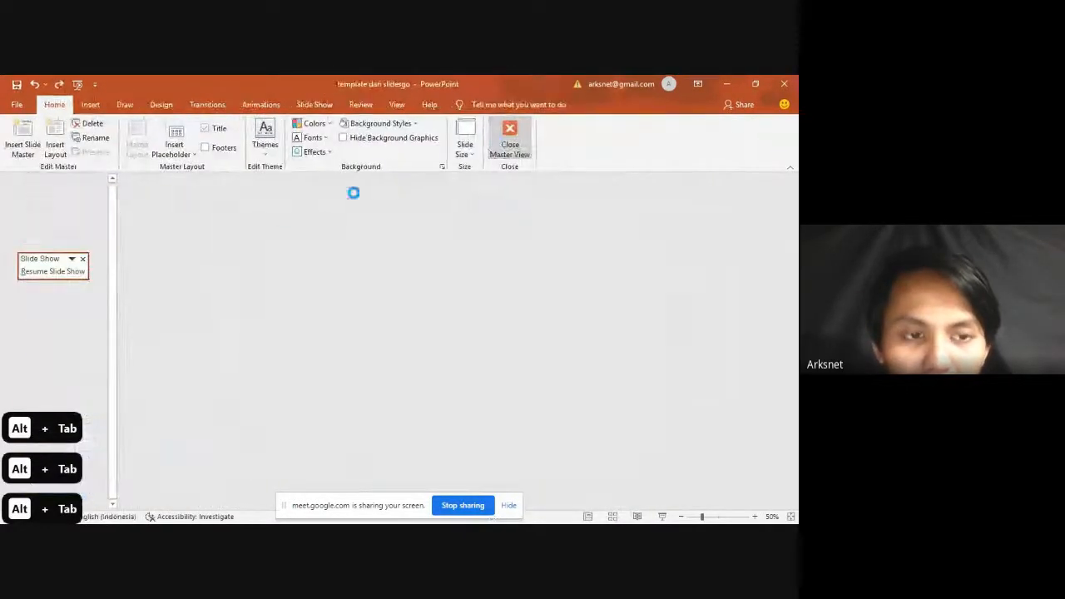
pyautogui.click(57, 387)
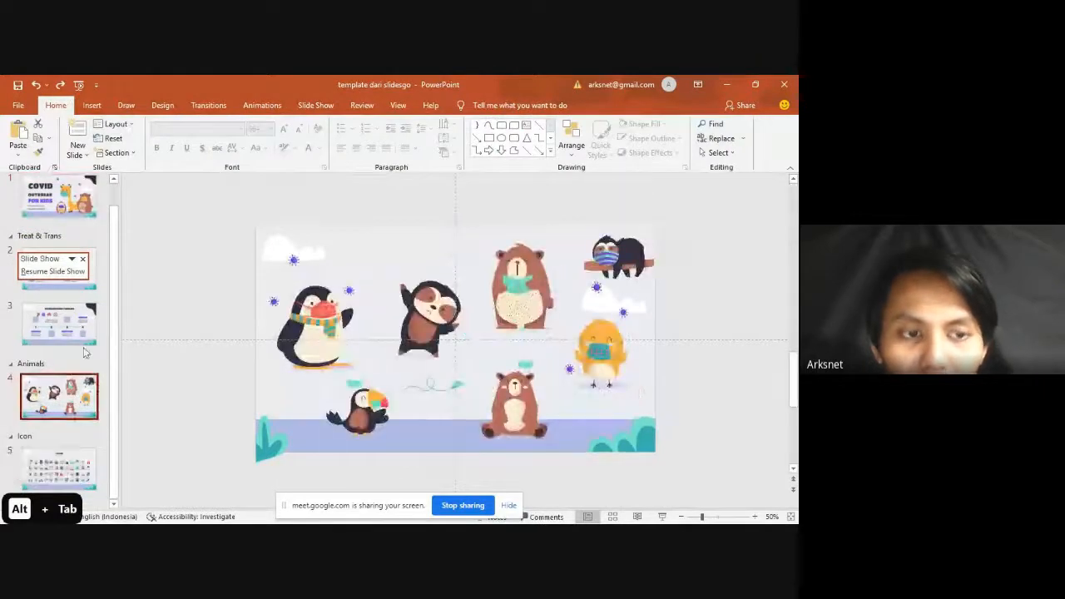
pyautogui.click(33, 476)
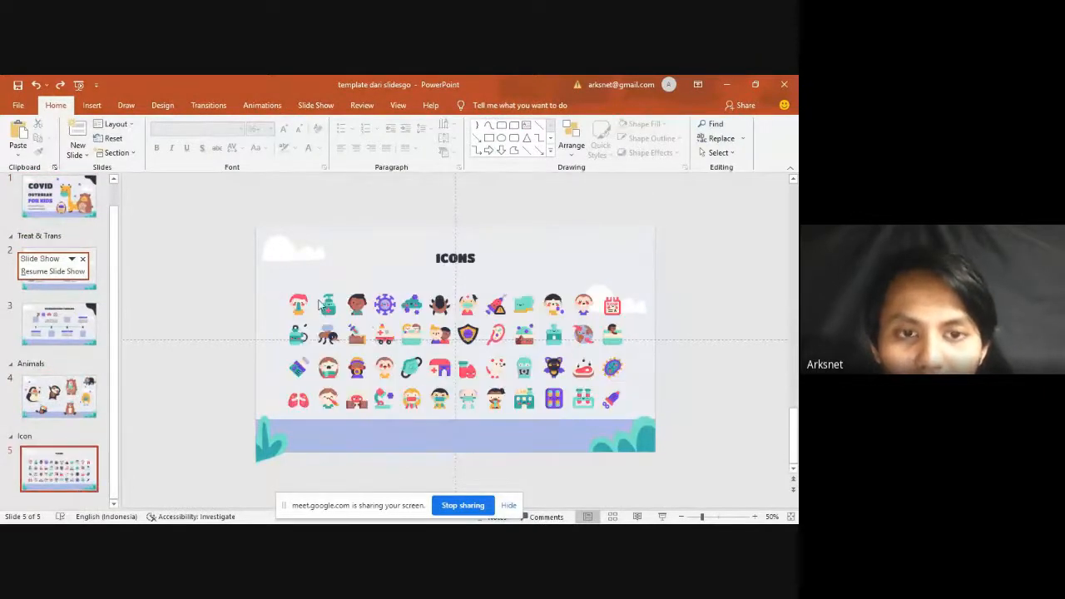
# Select the sanitizer bottle icon on the ICONS slide, then switch to the browser and look through Flaticon's home page.
pyautogui.click(328, 306)
pyautogui.hotkey('alt', 'Tab')
pyautogui.hotkey('alt', 'Tab')
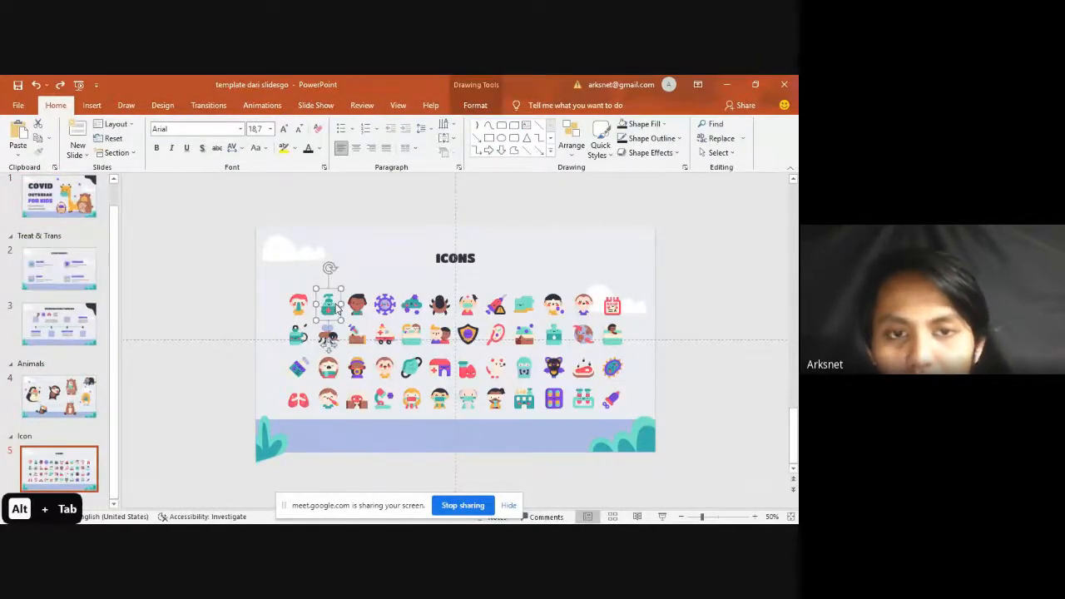
pyautogui.scroll(-5, 312, 317)
pyautogui.scroll(-6, 312, 317)
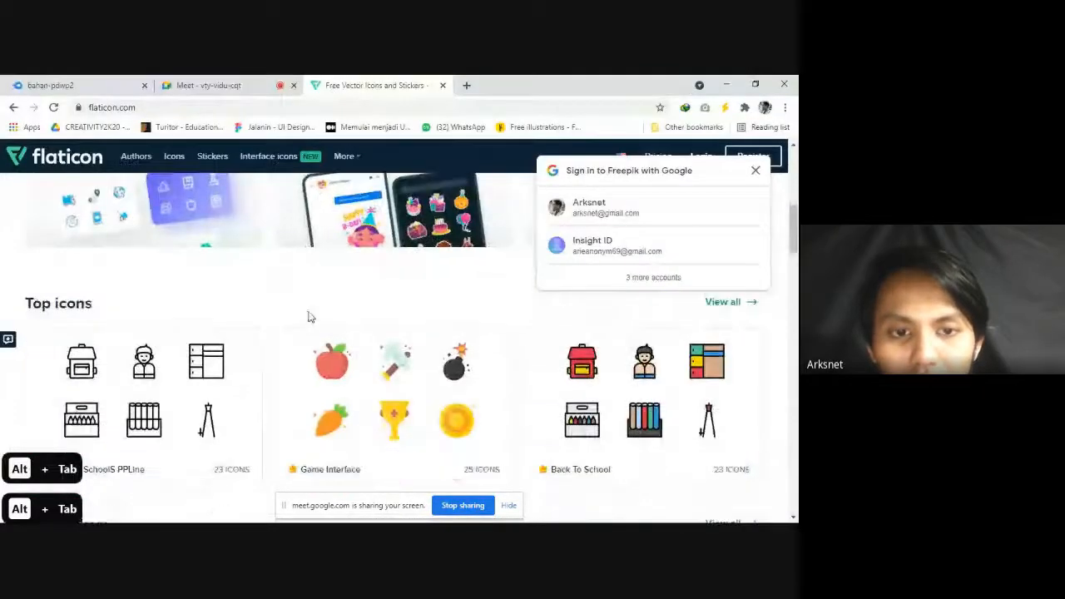
pyautogui.scroll(1, 332, 332)
pyautogui.scroll(-8, 331, 335)
pyautogui.scroll(18, 337, 300)
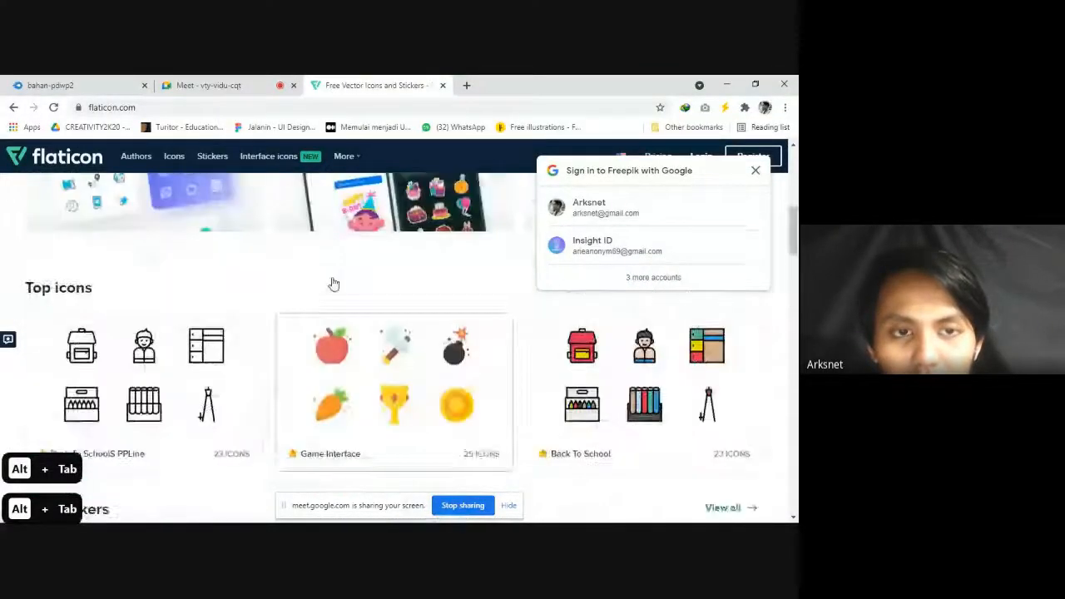
# Search Flaticon's icons for "powerpoint" and open the orange PowerPoint logo icon.
pyautogui.click(309, 215)
pyautogui.write('powerpoint')
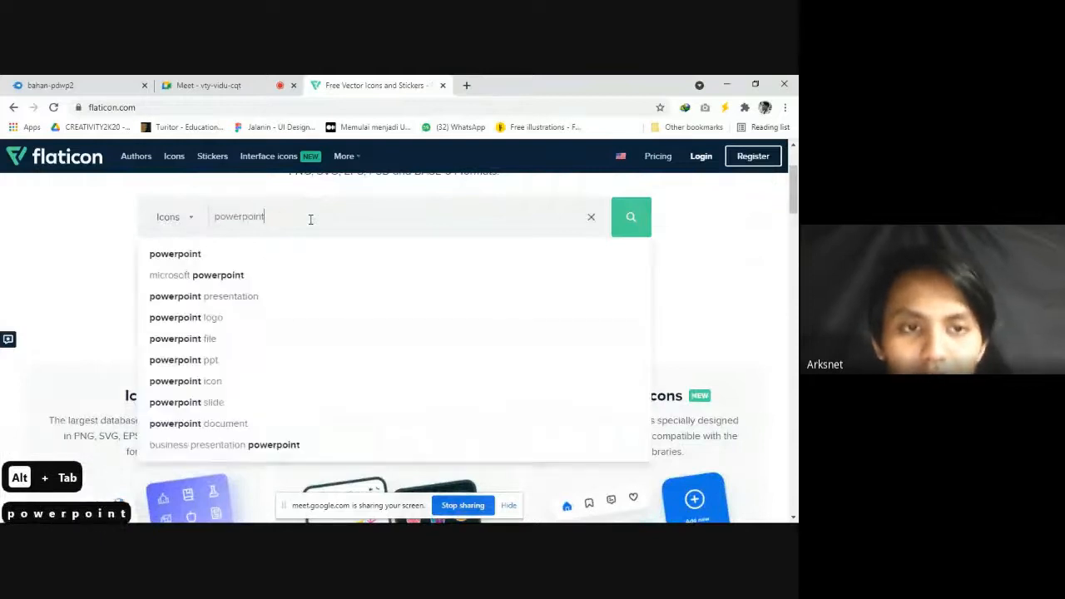
pyautogui.press('Return')
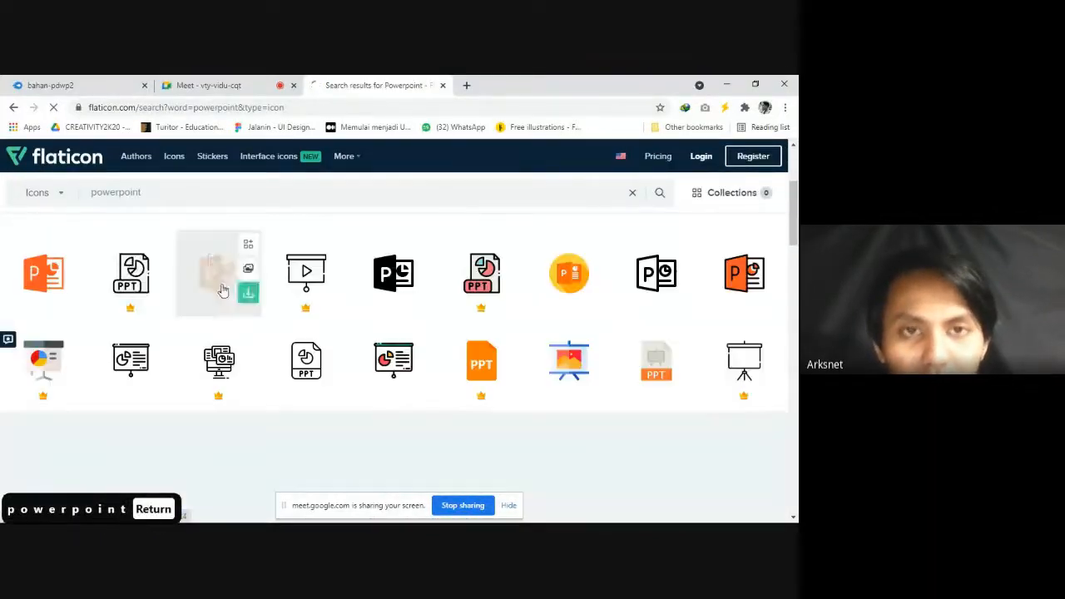
pyautogui.click(42, 297)
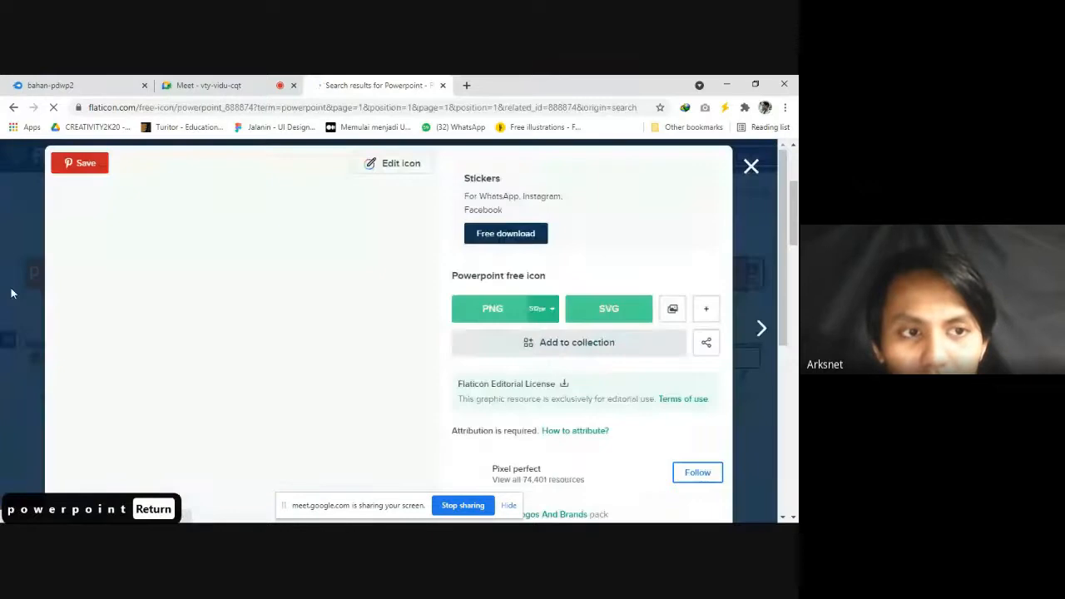
# Download the PowerPoint icon as a free PNG and dismiss the attribution notice.
pyautogui.click(500, 319)
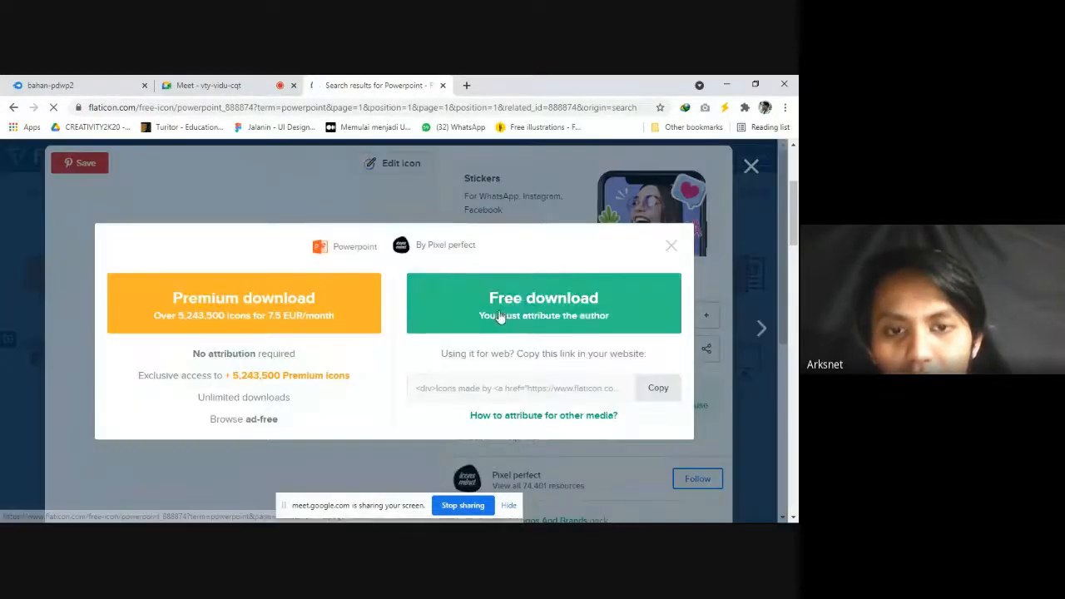
pyautogui.click(504, 311)
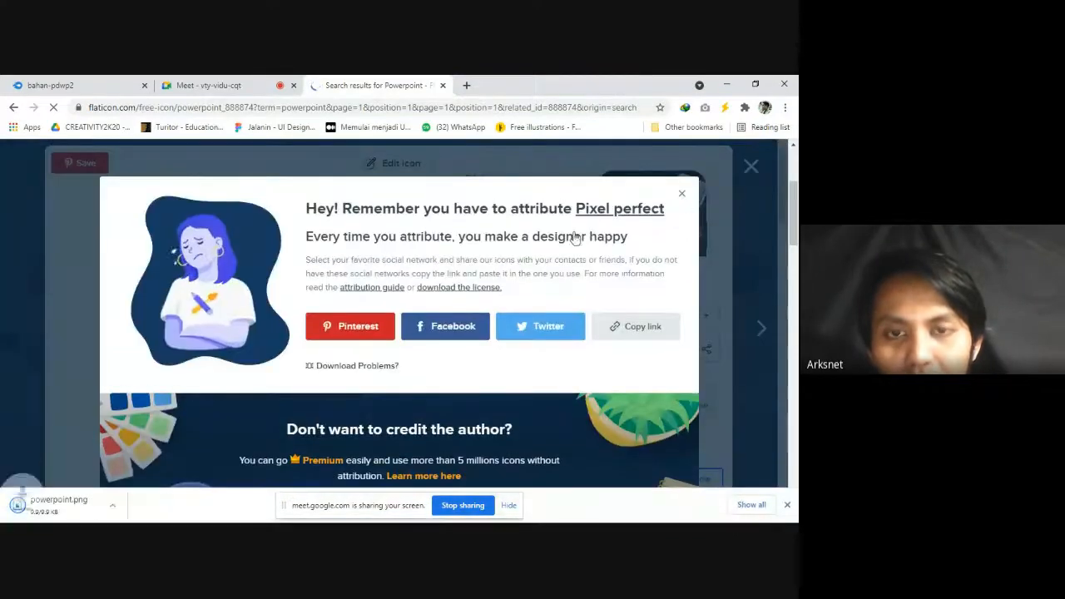
pyautogui.click(682, 194)
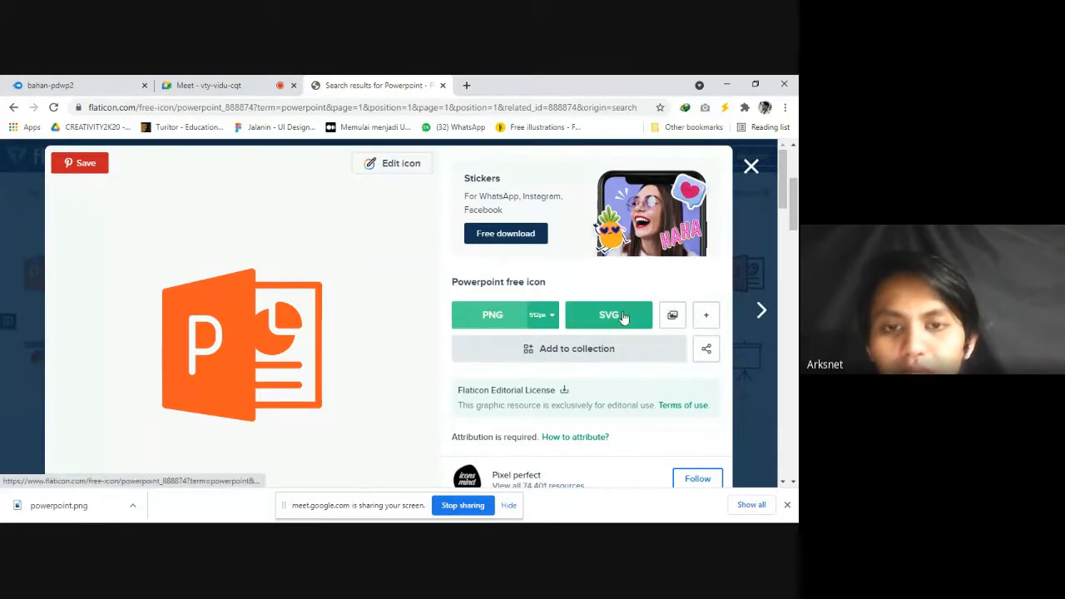
# Dismiss the system error message and download the PowerPoint icon as a free SVG.
pyautogui.hotkey('alt', 'Tab')
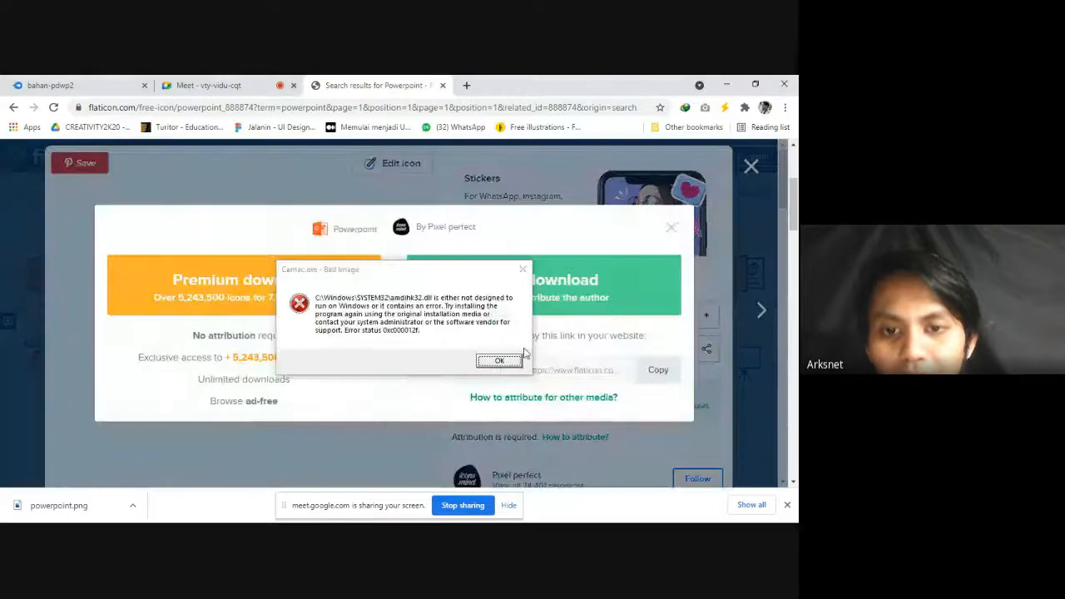
pyautogui.click(500, 361)
pyautogui.click(529, 297)
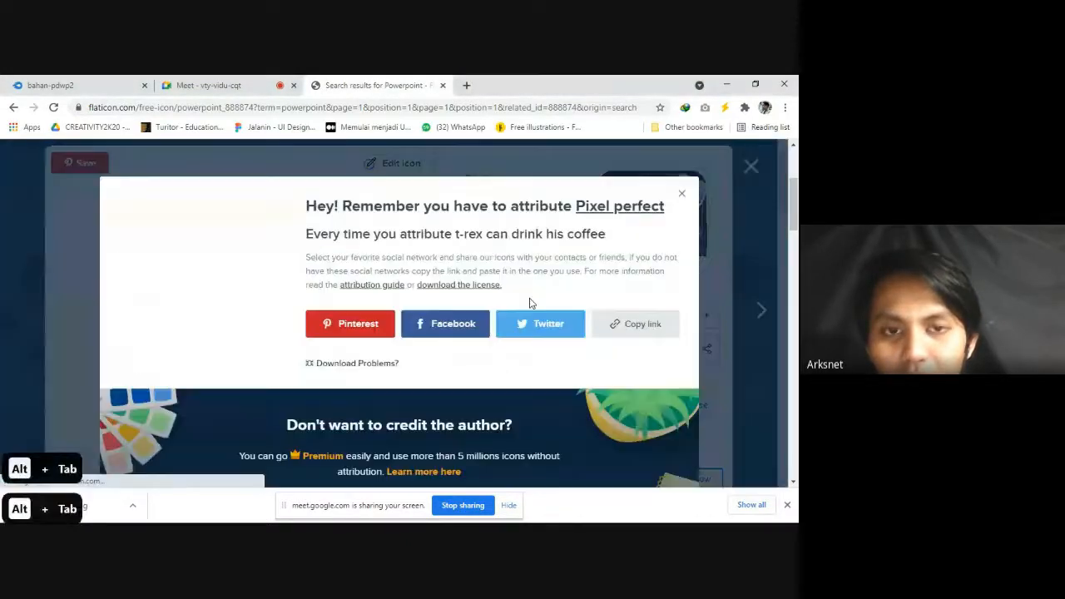
# Switch to the PowerDesign presentation, add a new slide after the COVID-19 poster and clear its placeholders.
pyautogui.hotkey('alt', 'Tab')
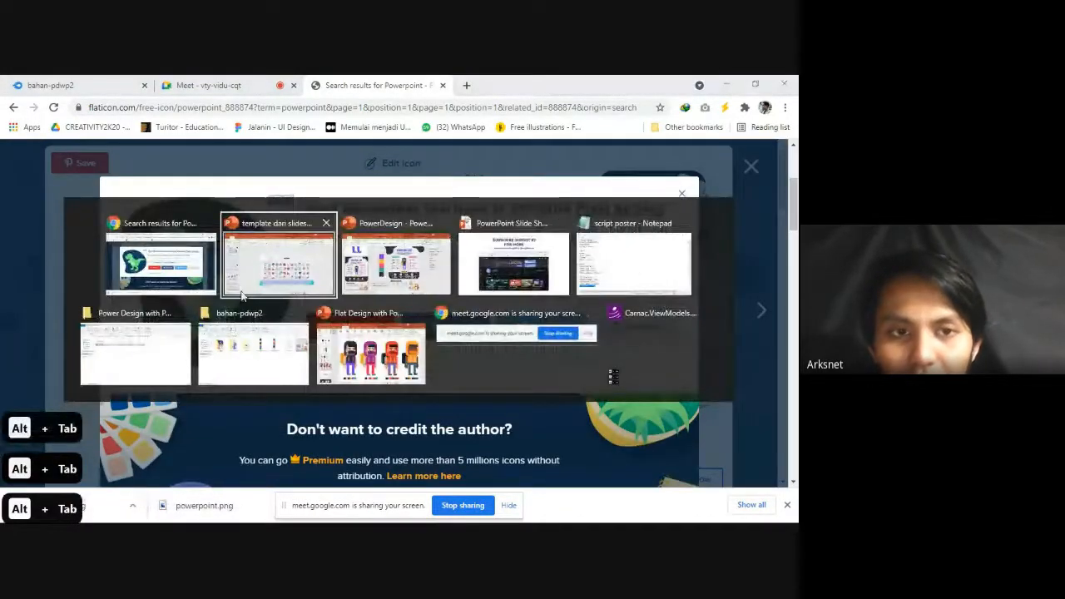
pyautogui.click(384, 276)
pyautogui.click(55, 365)
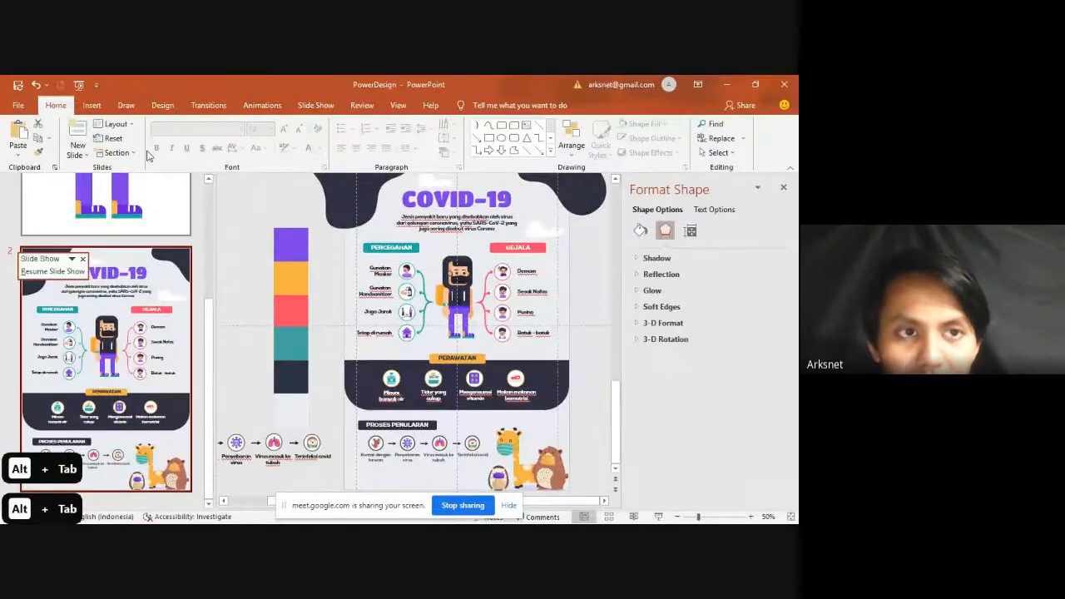
pyautogui.press('Return')
pyautogui.hotkey('ctrl', 'a')
# Insert the powerpoint PNG from the Downloads folder onto the blank slide and try a preset picture style on it.
pyautogui.hotkey('alt', 'Tab')
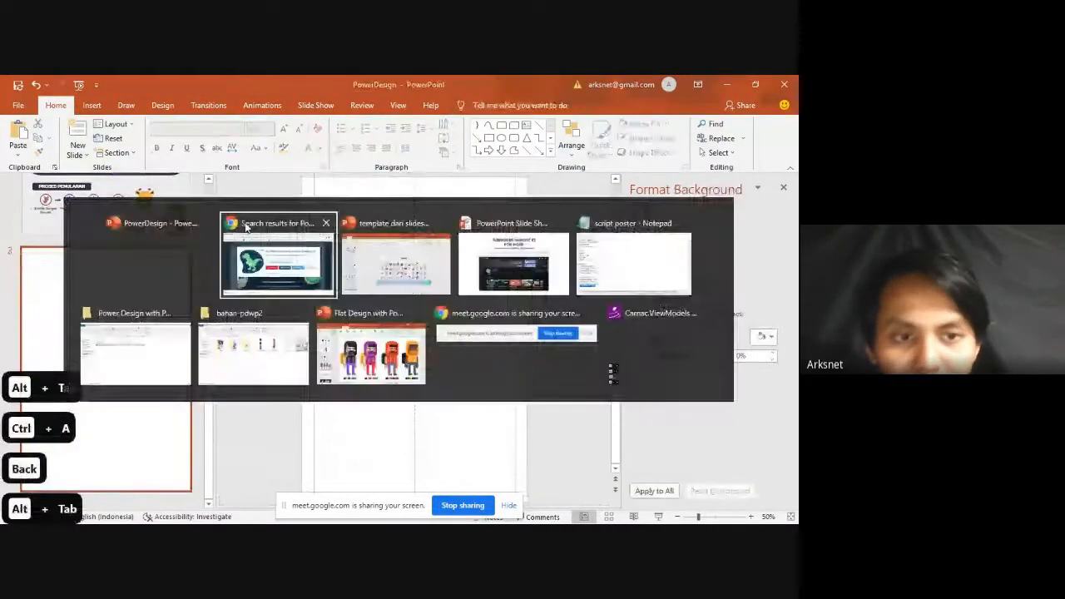
pyautogui.click(153, 361)
pyautogui.click(63, 237)
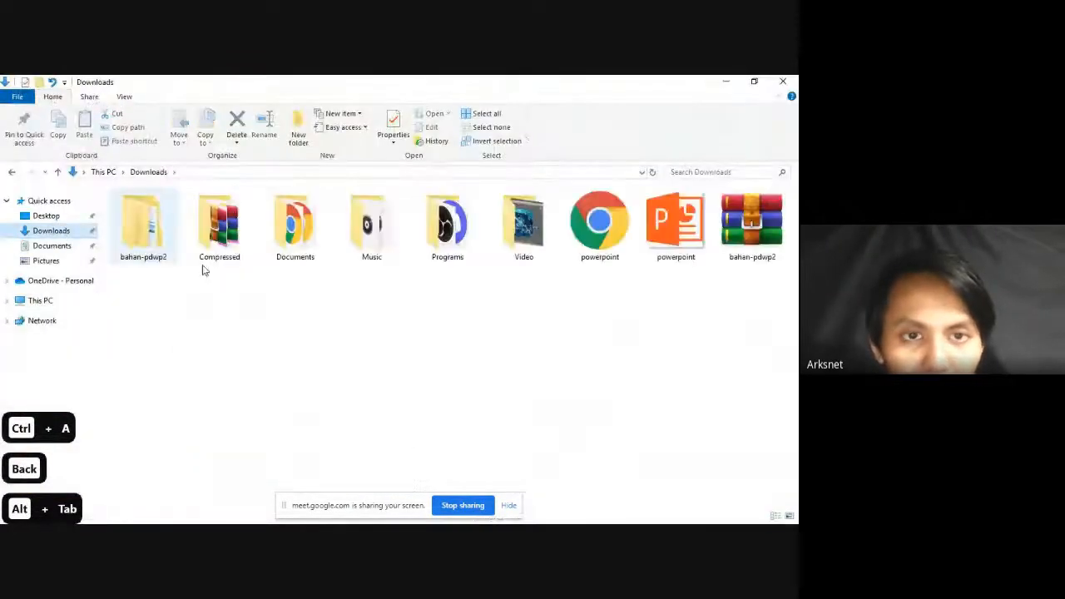
pyautogui.moveTo(670, 214); pyautogui.dragTo(412, 329)
pyautogui.hotkey('alt', 'Tab')
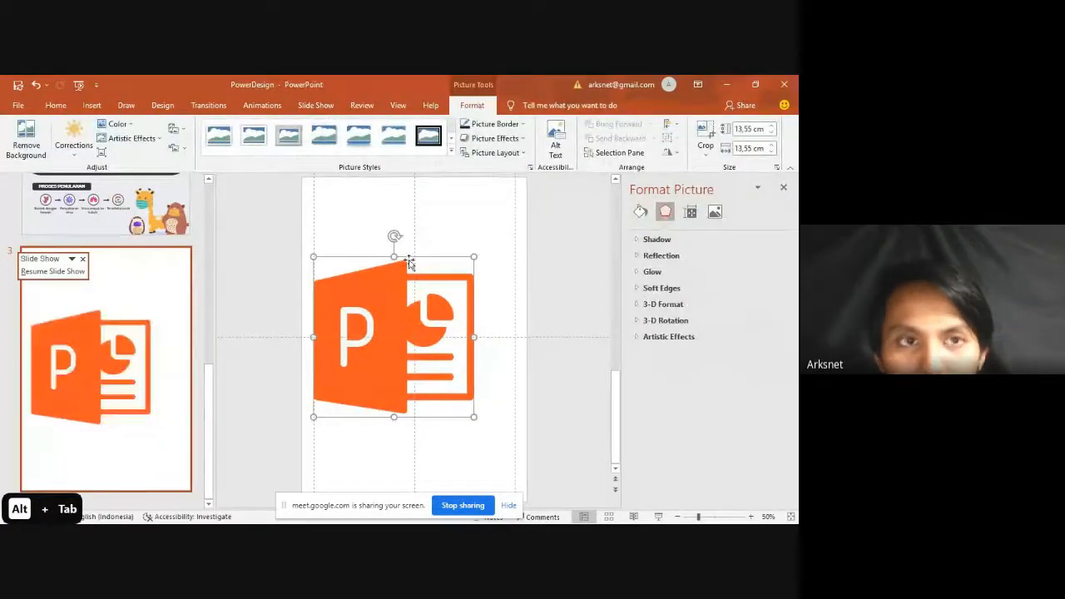
pyautogui.click(495, 124)
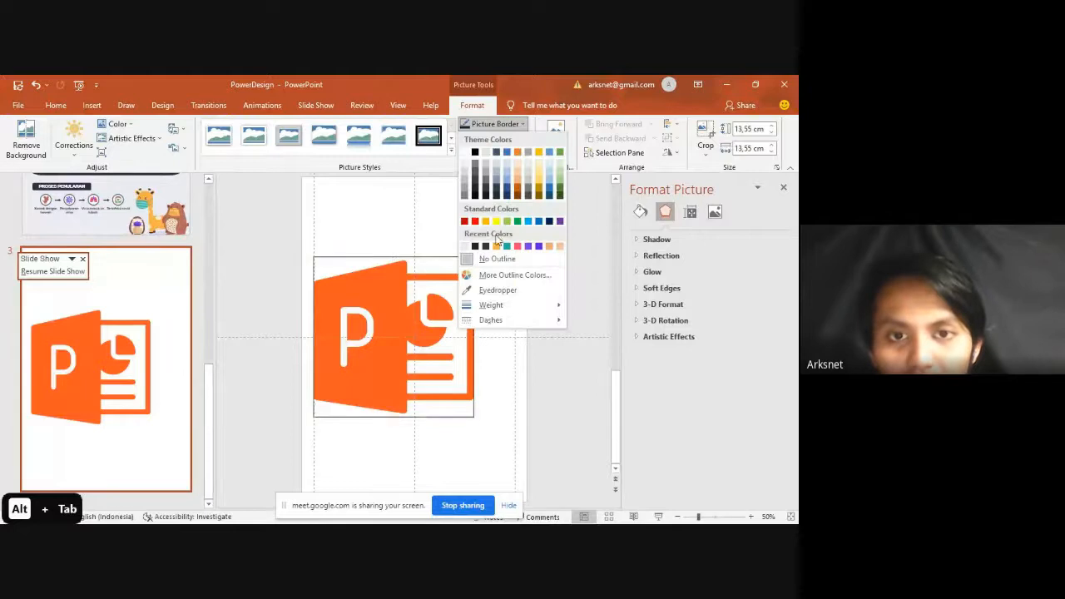
pyautogui.click(359, 145)
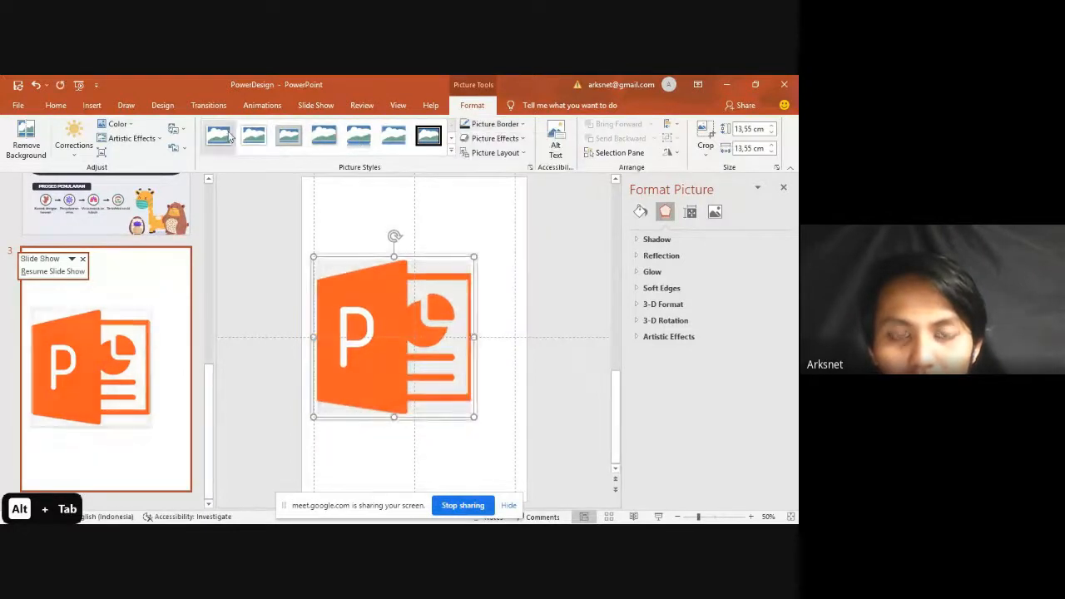
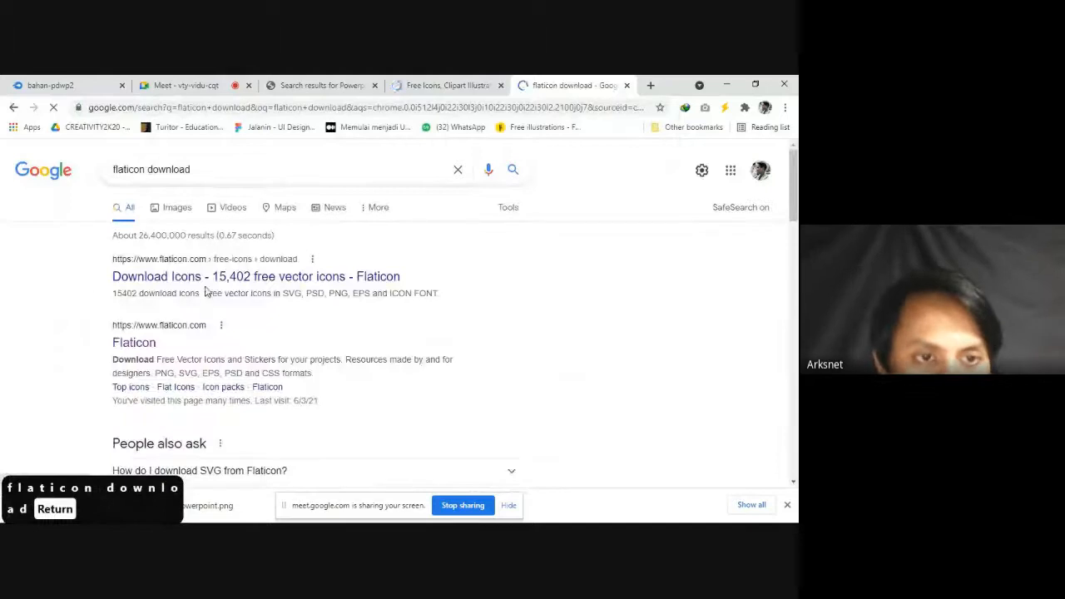
# Examine the Google results for "flaticon download".
pyautogui.scroll(-3, 242, 299)
pyautogui.scroll(3, 239, 309)
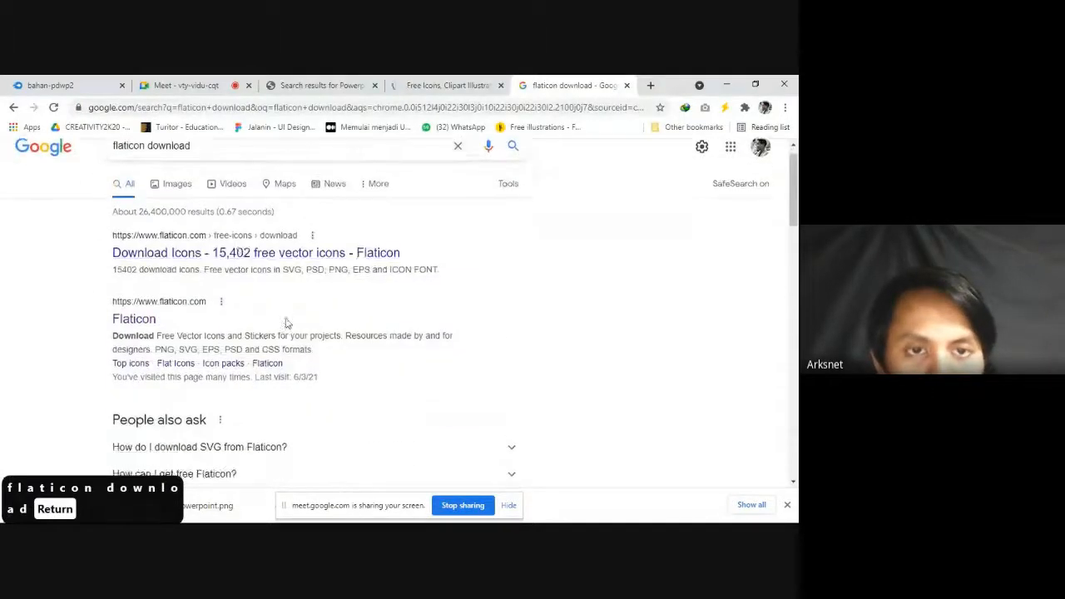
pyautogui.scroll(-6, 285, 321)
pyautogui.scroll(-2, 252, 366)
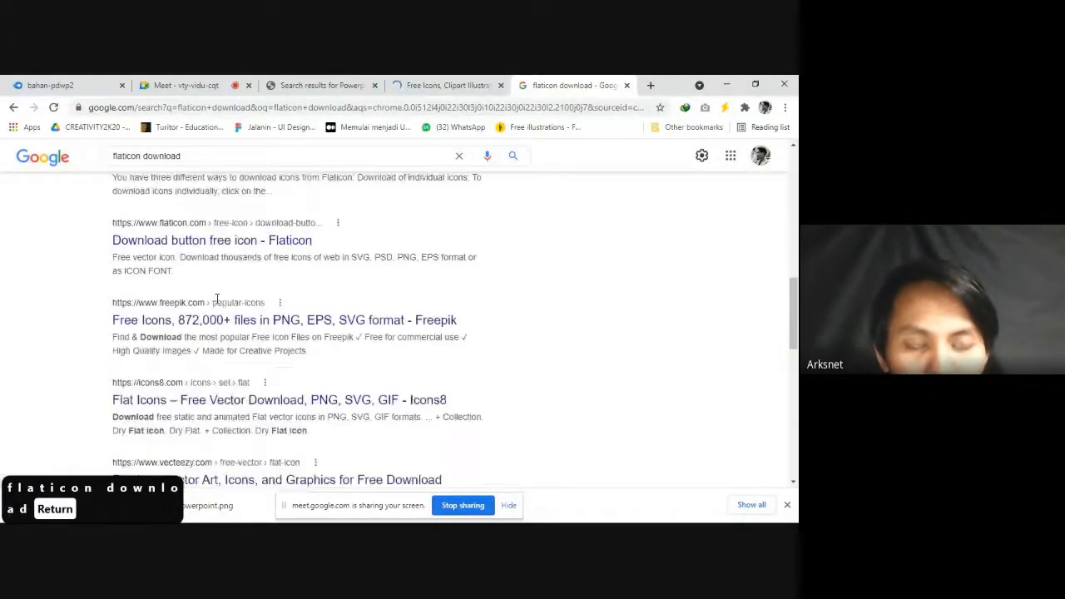
# Switch to the Google Meet call in the browser and read the in-call messages.
pyautogui.hotkey('alt', 'Tab')
pyautogui.click(488, 332)
pyautogui.hotkey('alt', 'Tab')
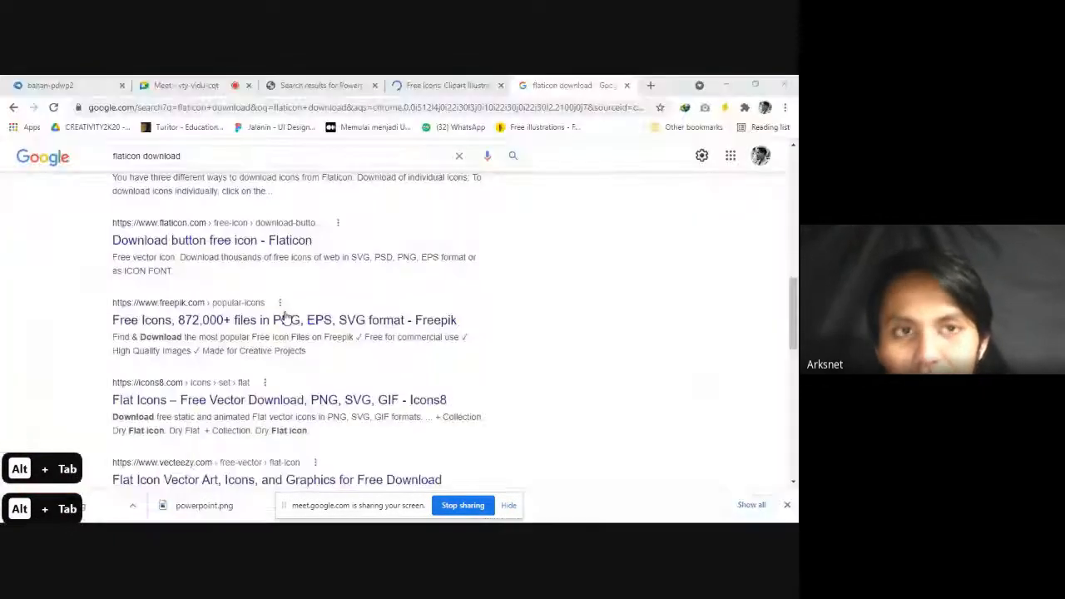
pyautogui.click(230, 83)
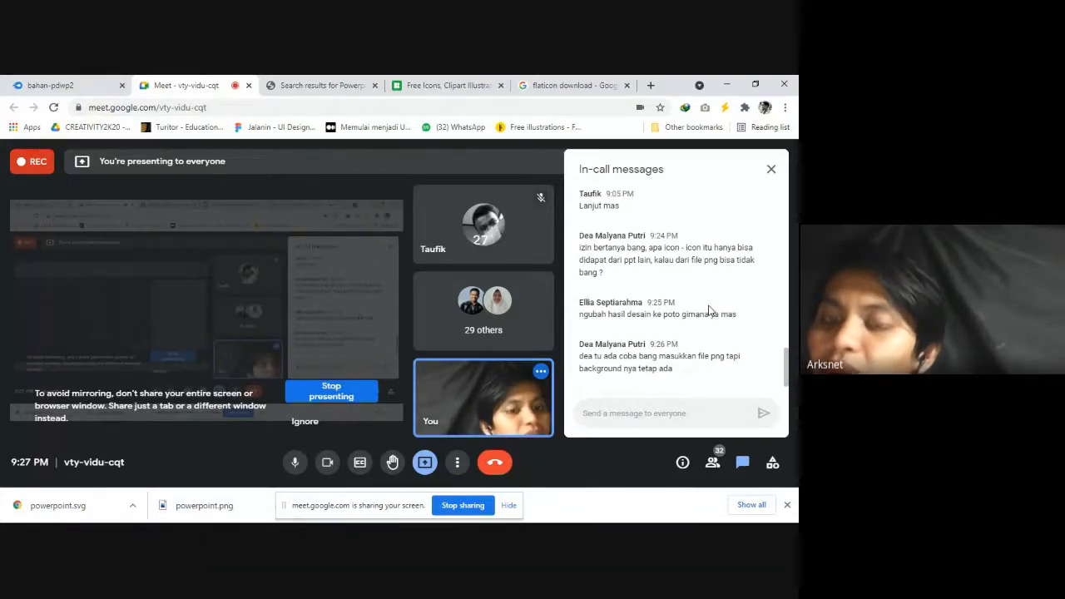
# Switch back to the PowerDesign presentation and move the orange PowerPoint icon higher up on the third slide.
pyautogui.hotkey('alt', 'Tab')
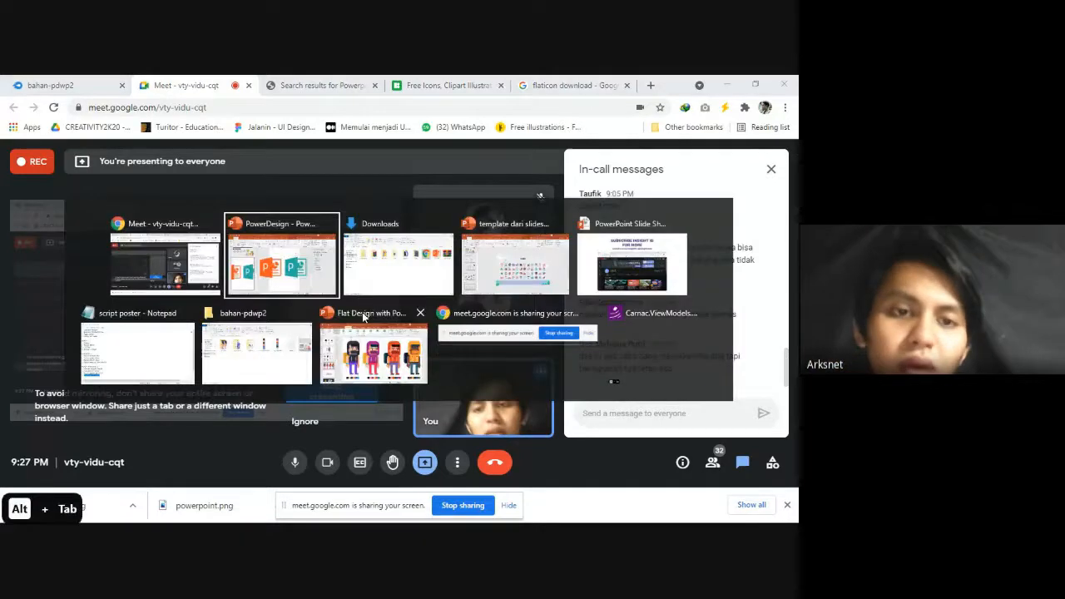
pyautogui.moveTo(316, 345); pyautogui.dragTo(316, 273)
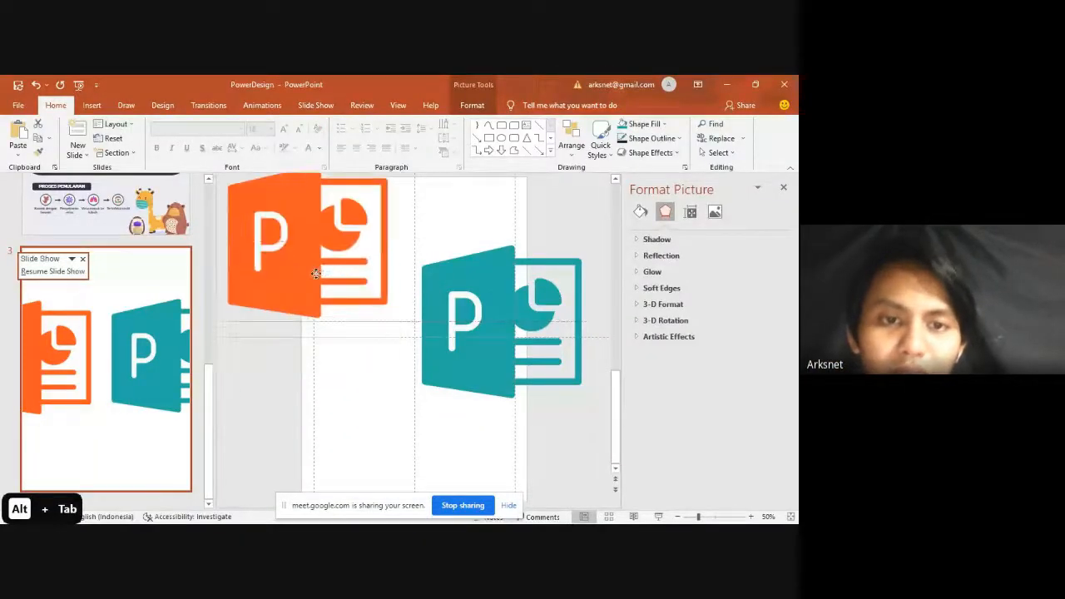
# Try placing a photo from the Pictures folder on the third slide and delete it again.
pyautogui.hotkey('alt', 'Tab')
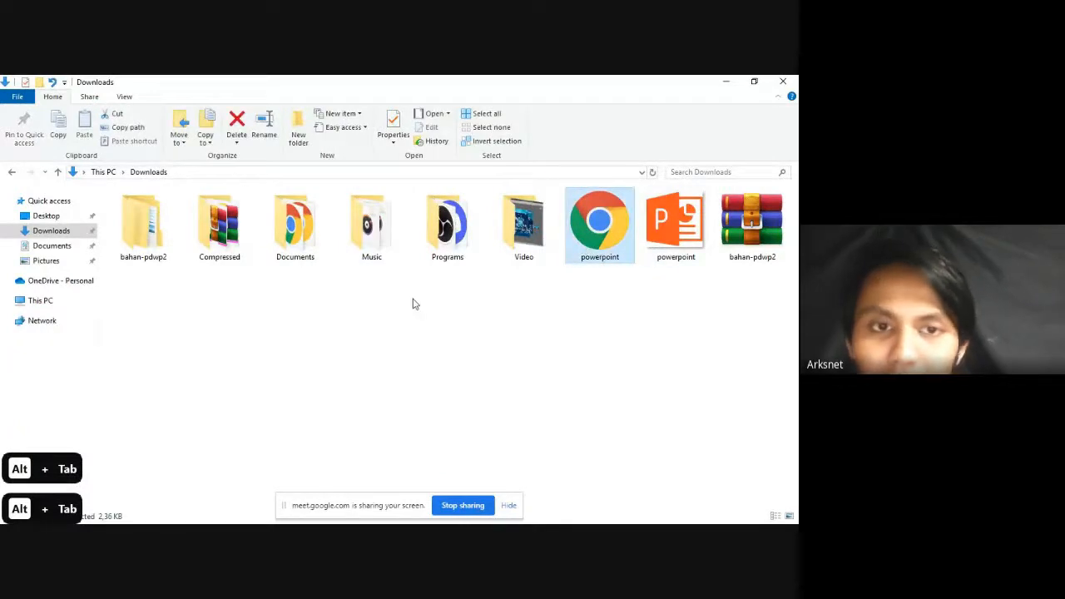
pyautogui.click(46, 261)
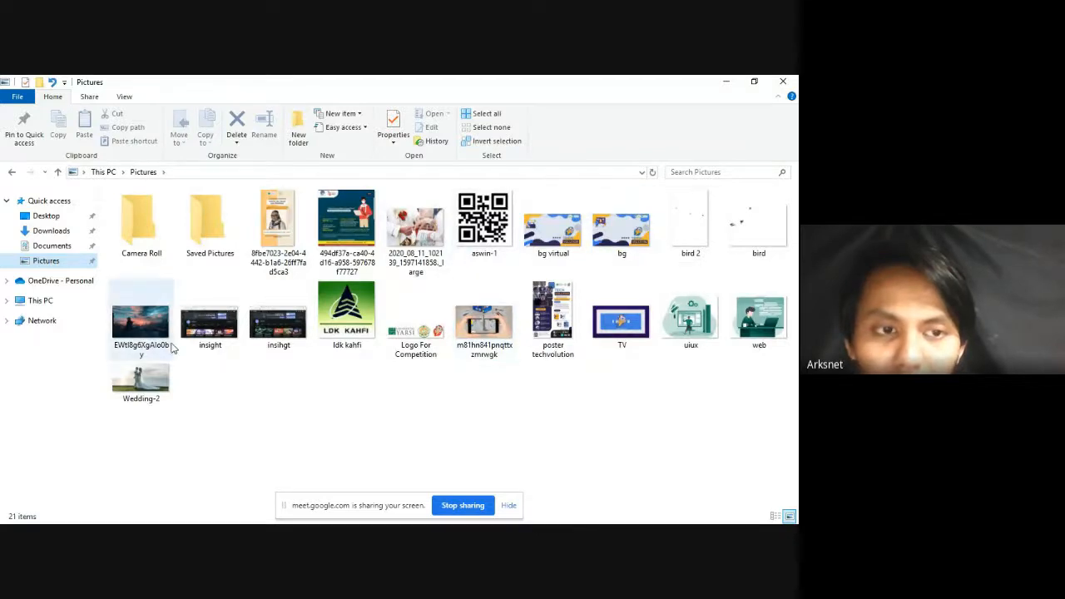
pyautogui.hotkey('alt', 'Tab')
pyautogui.moveTo(156, 333); pyautogui.dragTo(404, 403)
pyautogui.press('BackSpace')
# Return to the COVID-19 poster slide of PowerDesign, view it as a full-screen slide show and exit the show.
pyautogui.hotkey('alt', 'Tab')
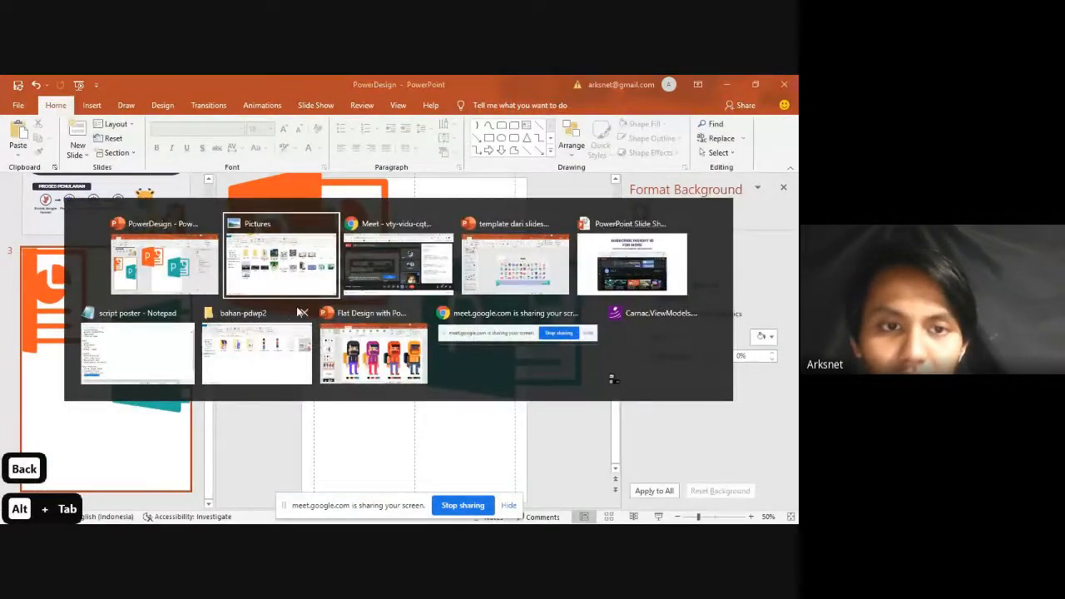
pyautogui.click(136, 242)
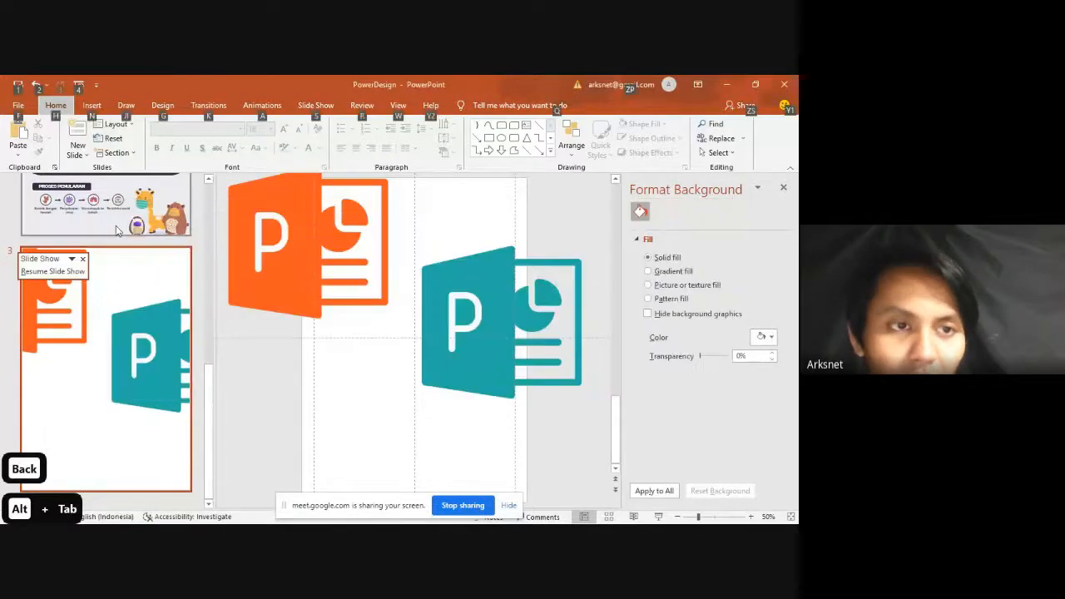
pyautogui.click(135, 223)
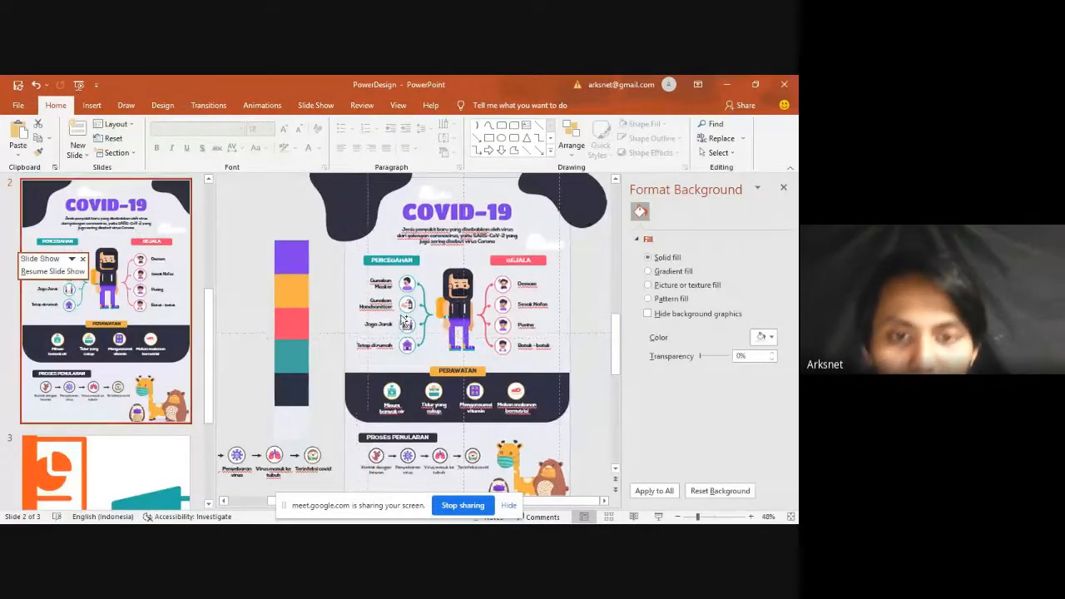
pyautogui.scroll(-2, 413, 310)
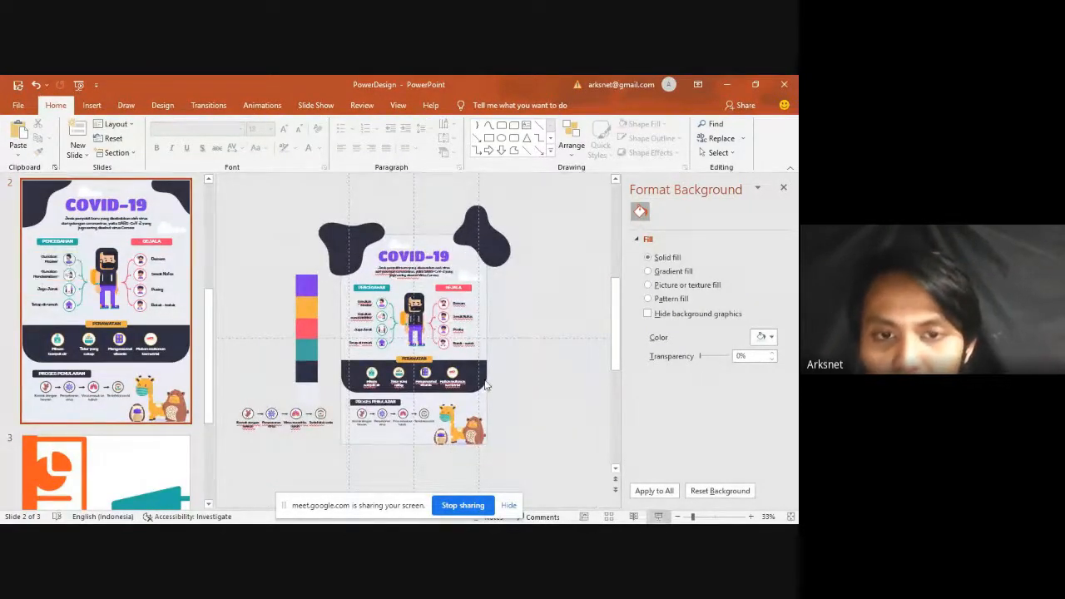
pyautogui.click(659, 517)
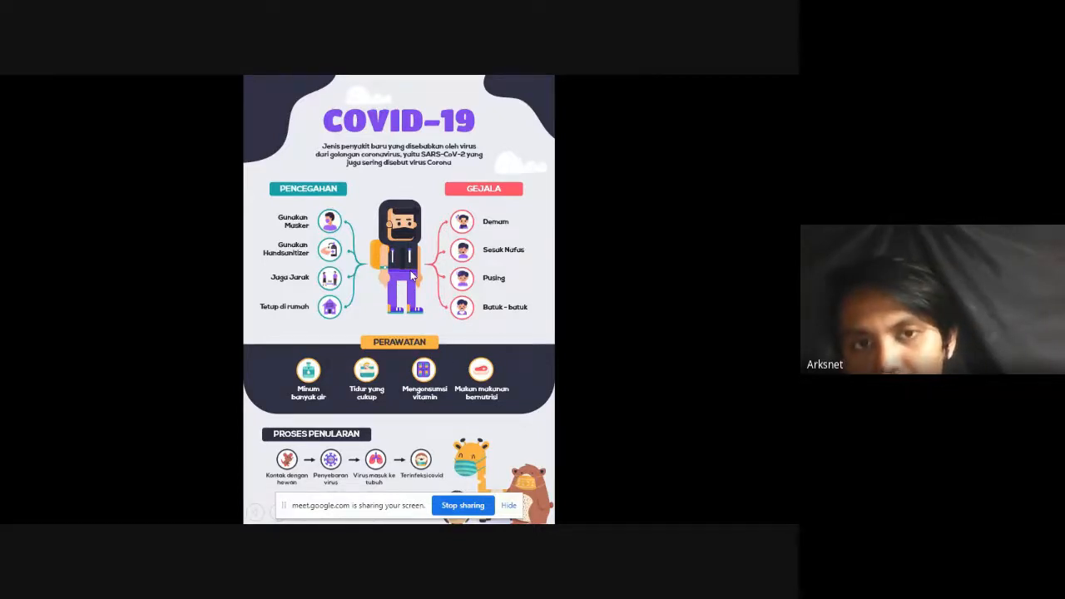
pyautogui.press('Escape')
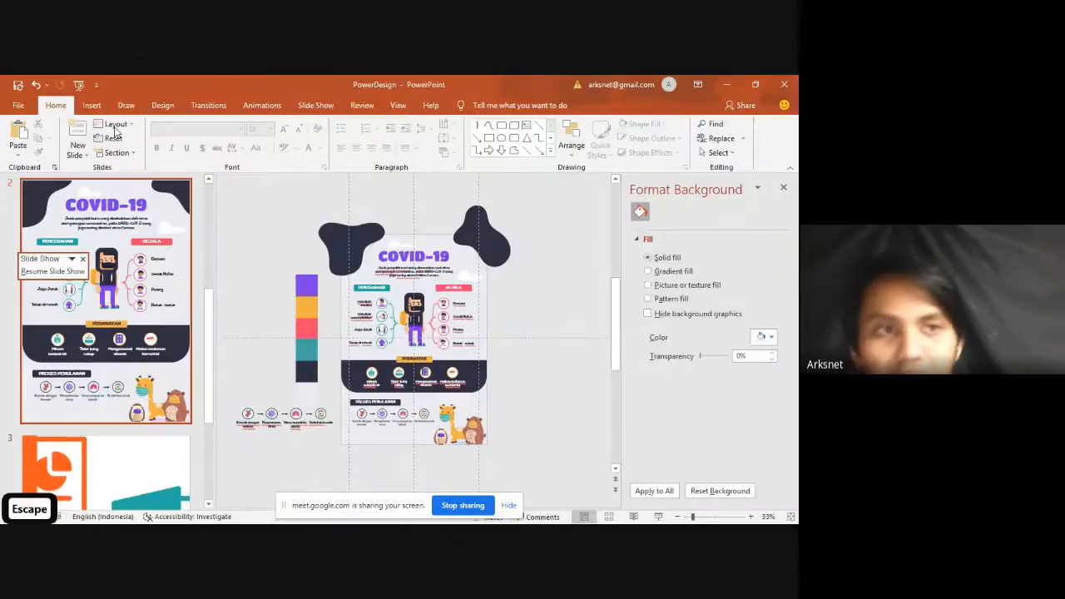
# Start saving a copy of the presentation to the Documents folder in JPEG File Interchange Format.
pyautogui.click(19, 106)
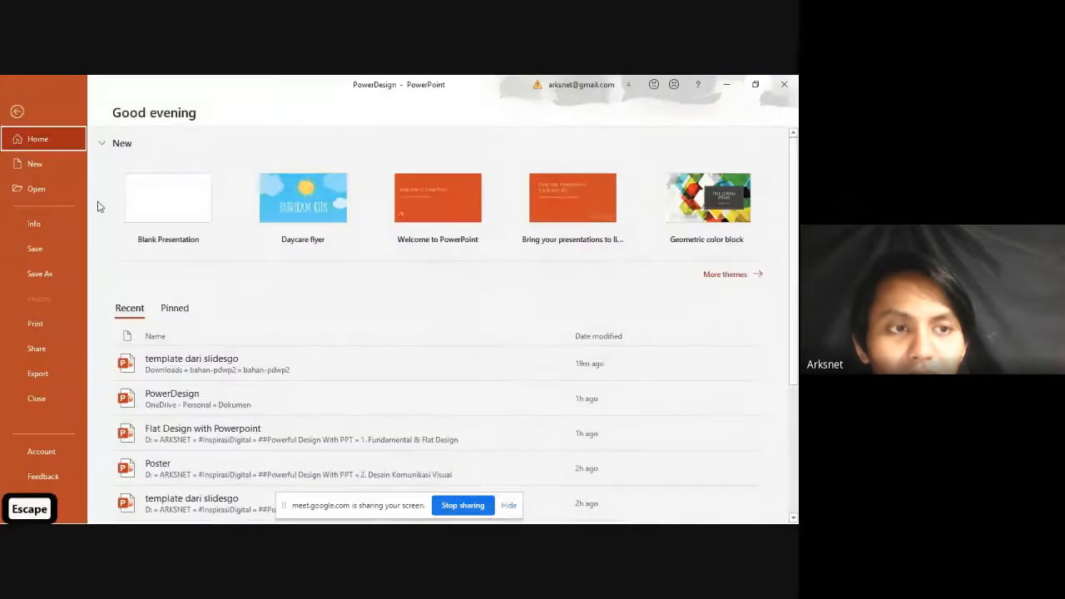
pyautogui.click(56, 277)
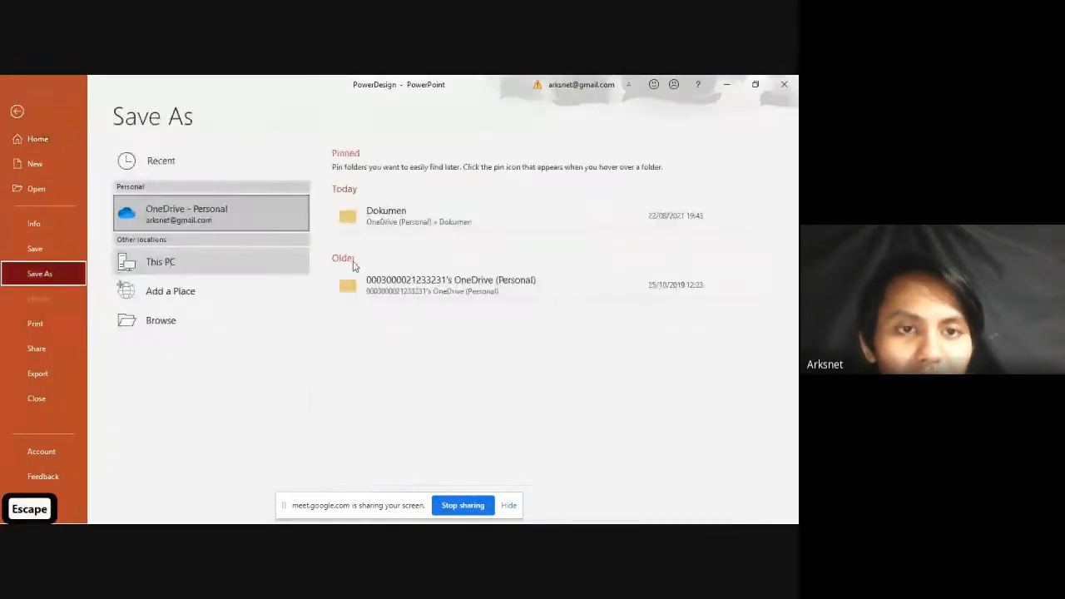
pyautogui.click(421, 220)
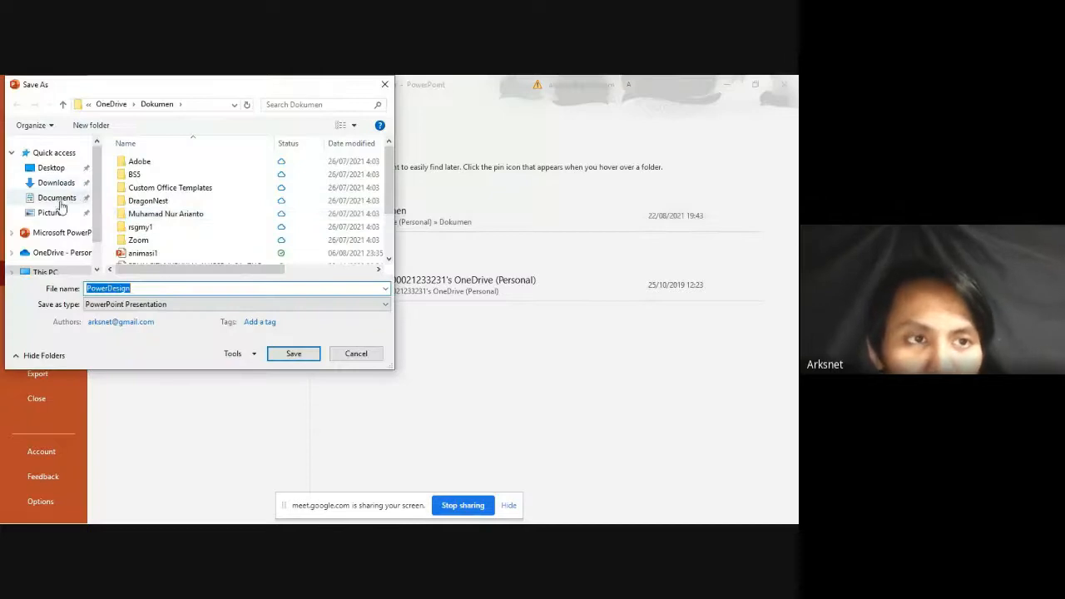
pyautogui.click(57, 198)
pyautogui.click(166, 303)
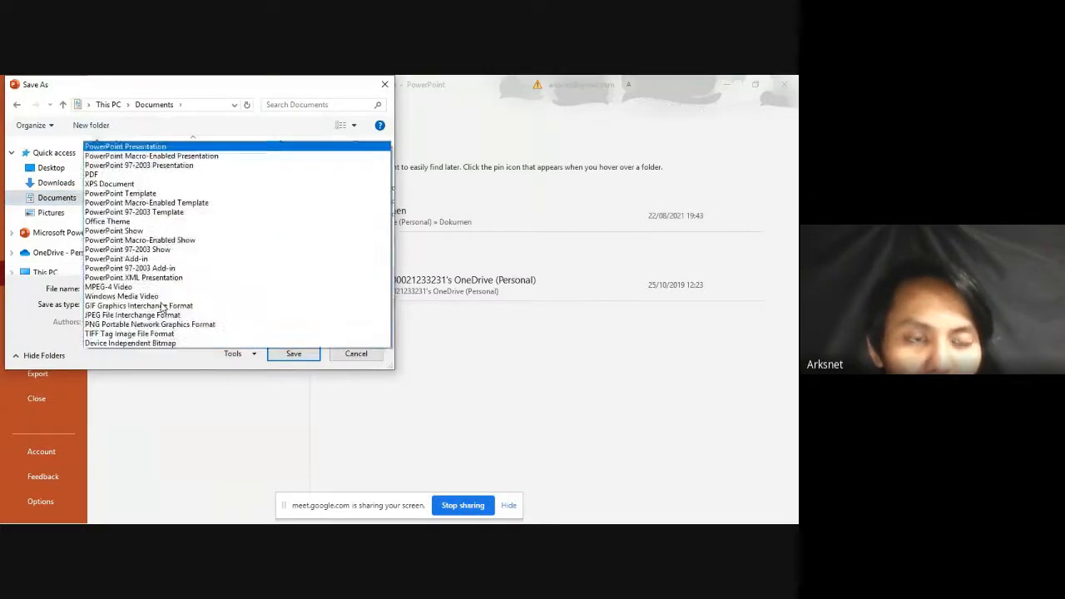
pyautogui.click(189, 381)
pyautogui.click(126, 307)
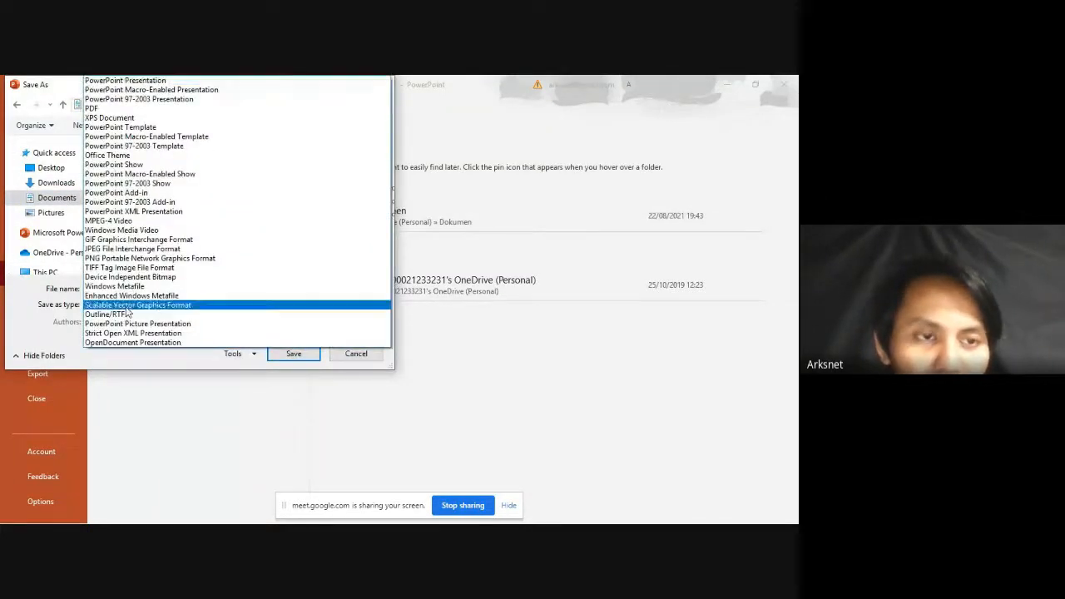
pyautogui.click(167, 250)
# Name the JPEG file "poster covid" and export only the current slide.
pyautogui.click(151, 288)
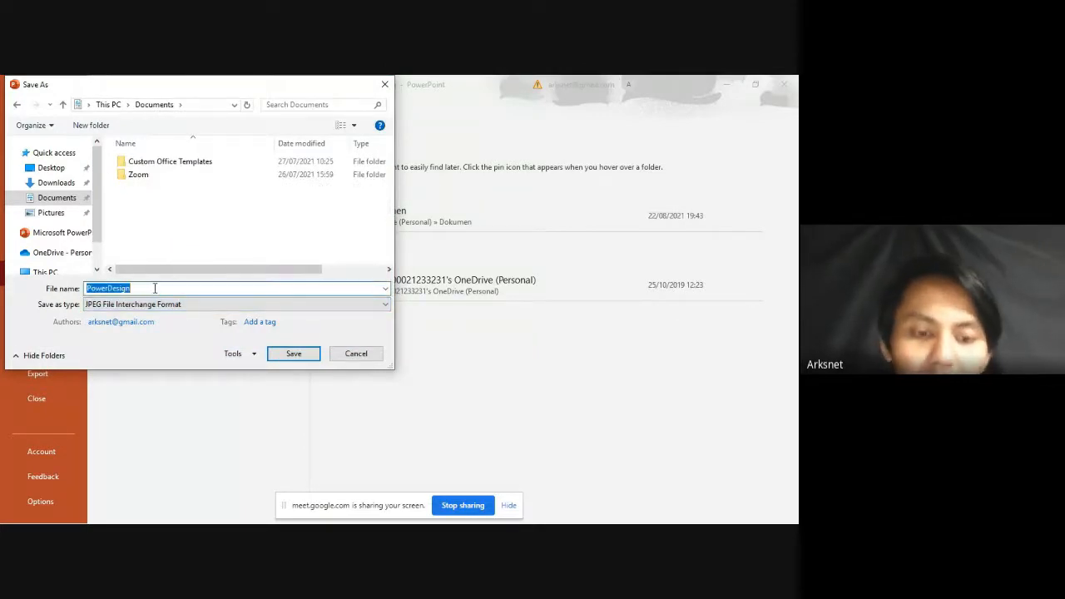
pyautogui.write('poster covid')
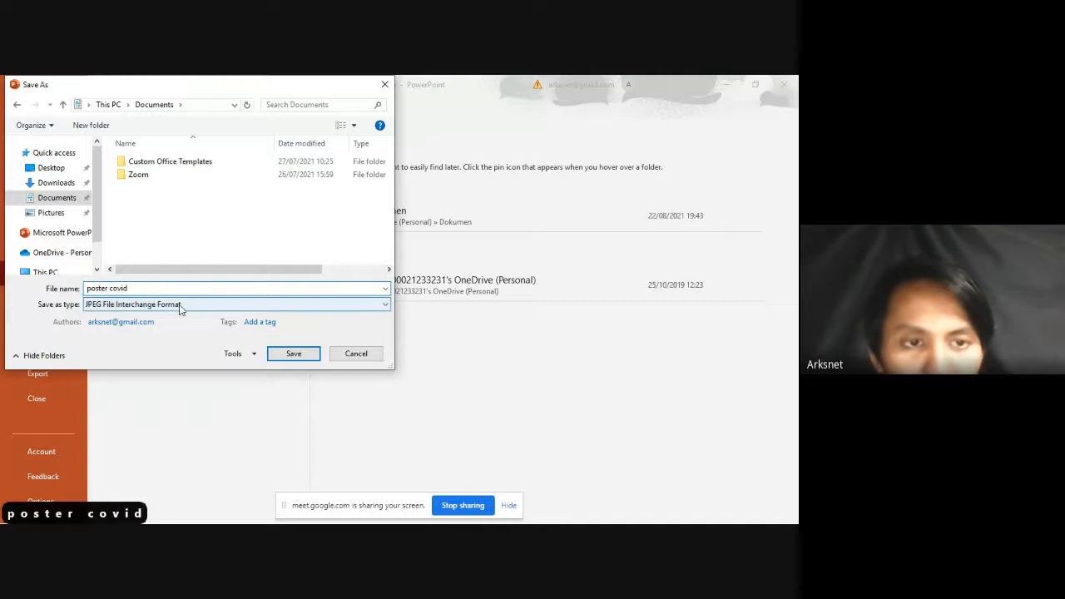
pyautogui.click(292, 354)
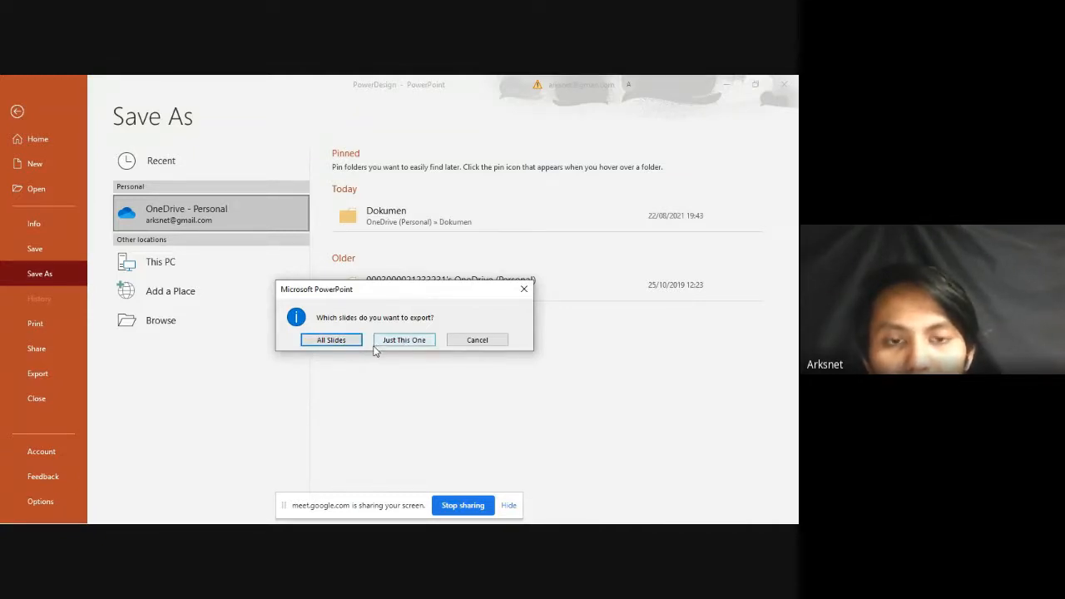
pyautogui.click(418, 344)
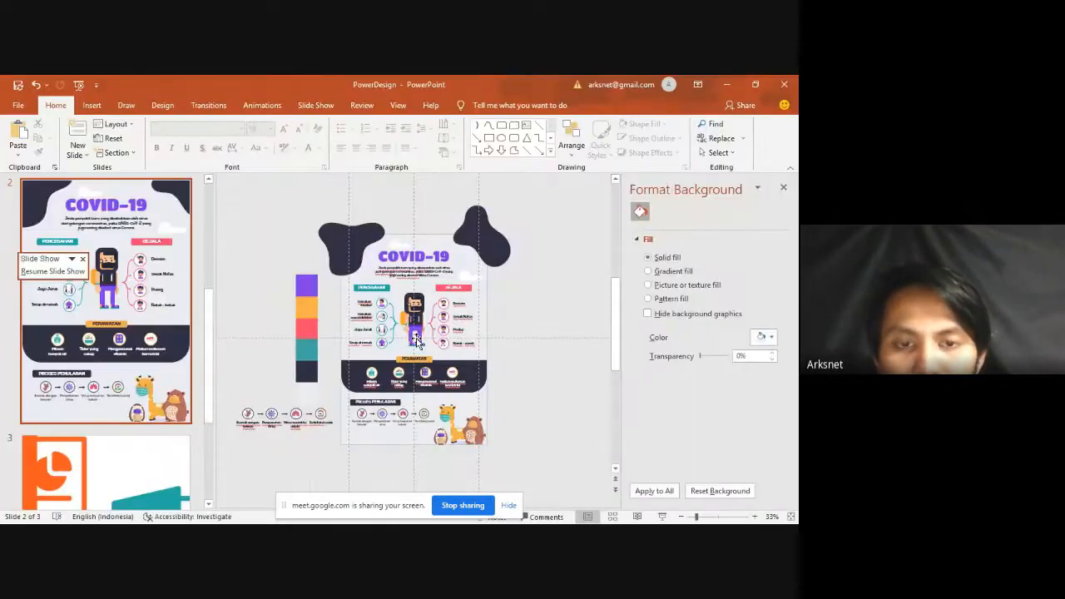
# Switch to File Explorer, open the Documents folder and enlarge its file icons to find the exported poster.
pyautogui.hotkey('alt', 'Tab')
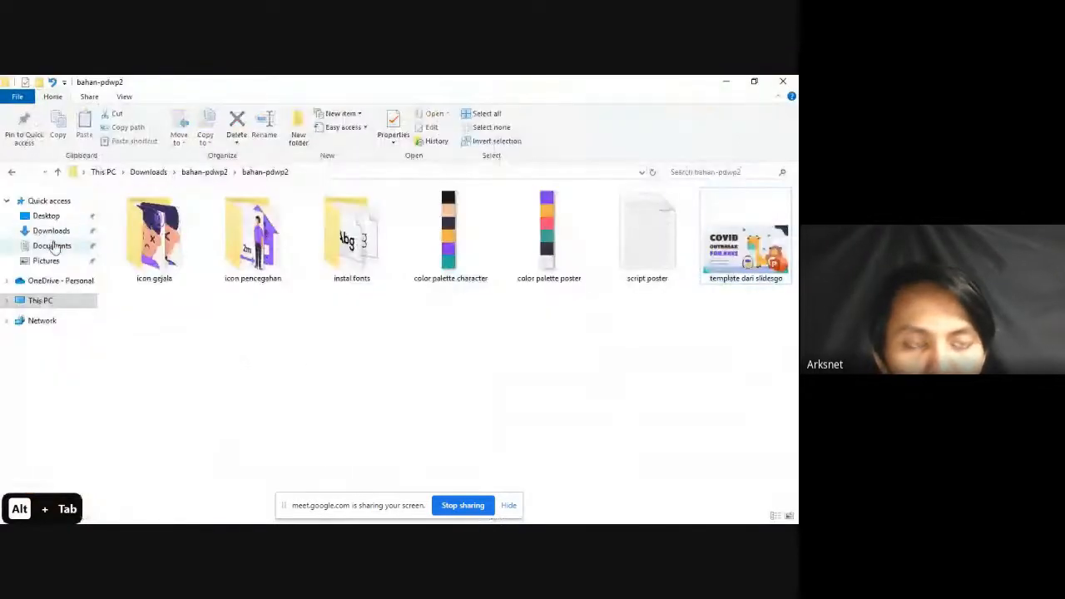
pyautogui.click(51, 246)
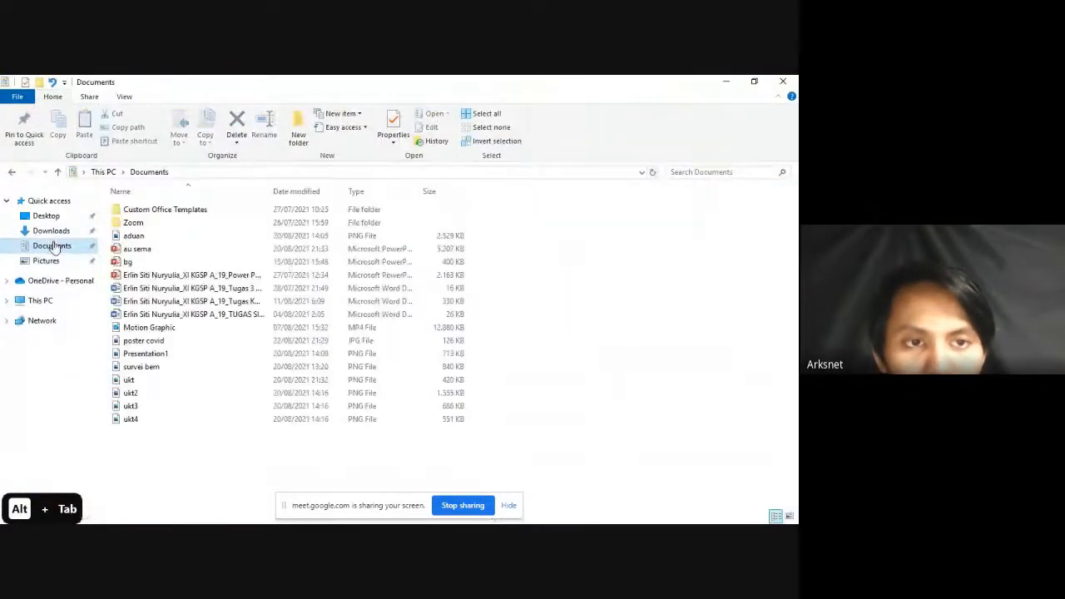
pyautogui.keyDown('ctrl'); pyautogui.scroll(4, 241, 350); pyautogui.keyUp('ctrl')
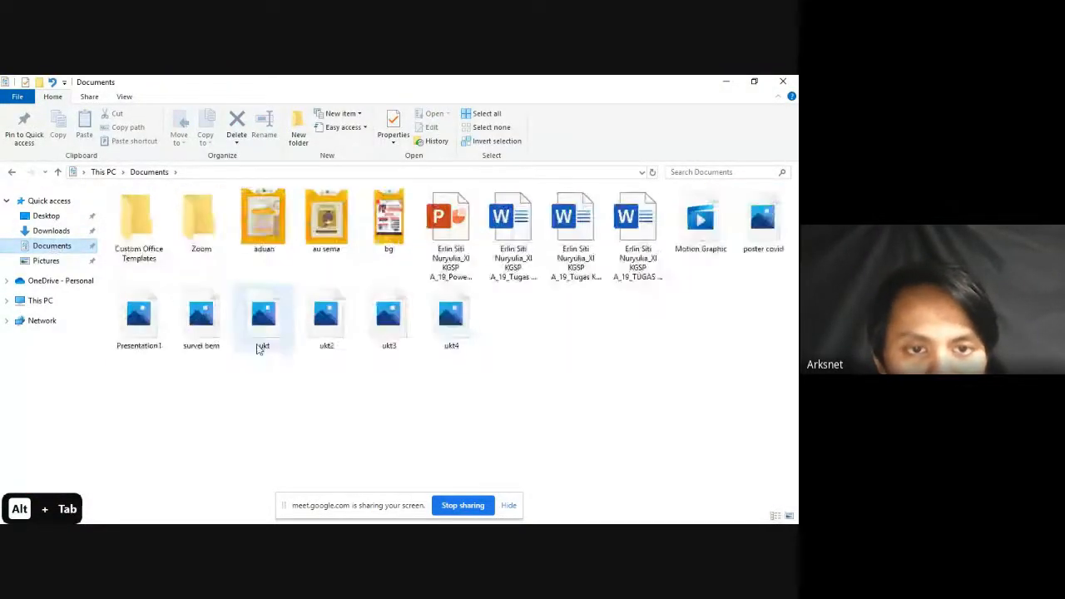
pyautogui.keyDown('ctrl'); pyautogui.scroll(2, 258, 350); pyautogui.keyUp('ctrl')
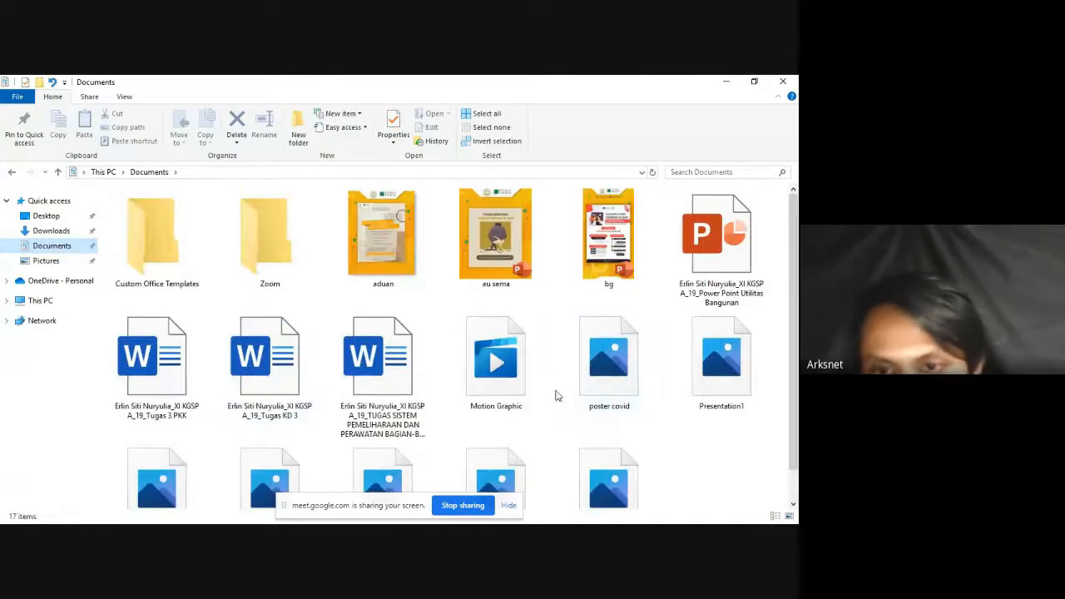
pyautogui.scroll(-1, 557, 397)
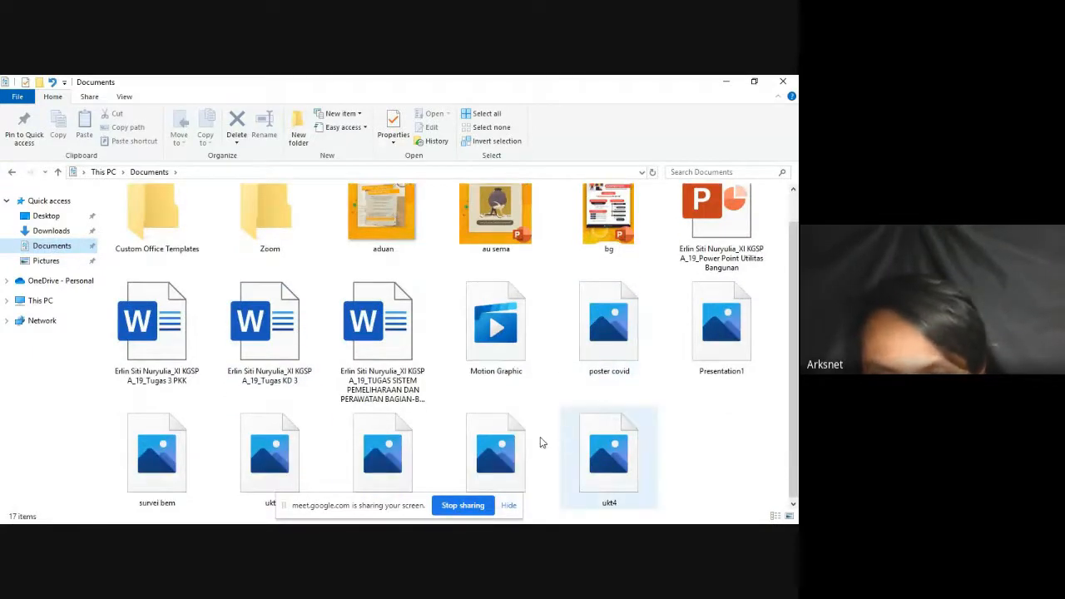
pyautogui.moveTo(340, 506); pyautogui.dragTo(402, 509)
pyautogui.scroll(1, 607, 349)
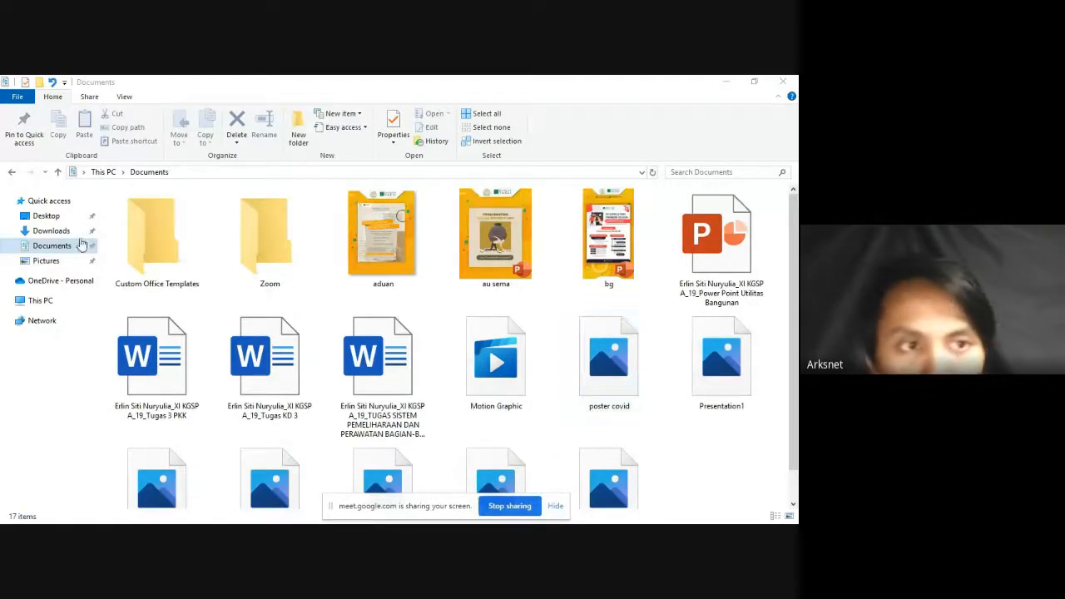
# Look into the Pictures and Downloads folders, return to Documents and open the poster covid image.
pyautogui.click(55, 232)
pyautogui.click(48, 261)
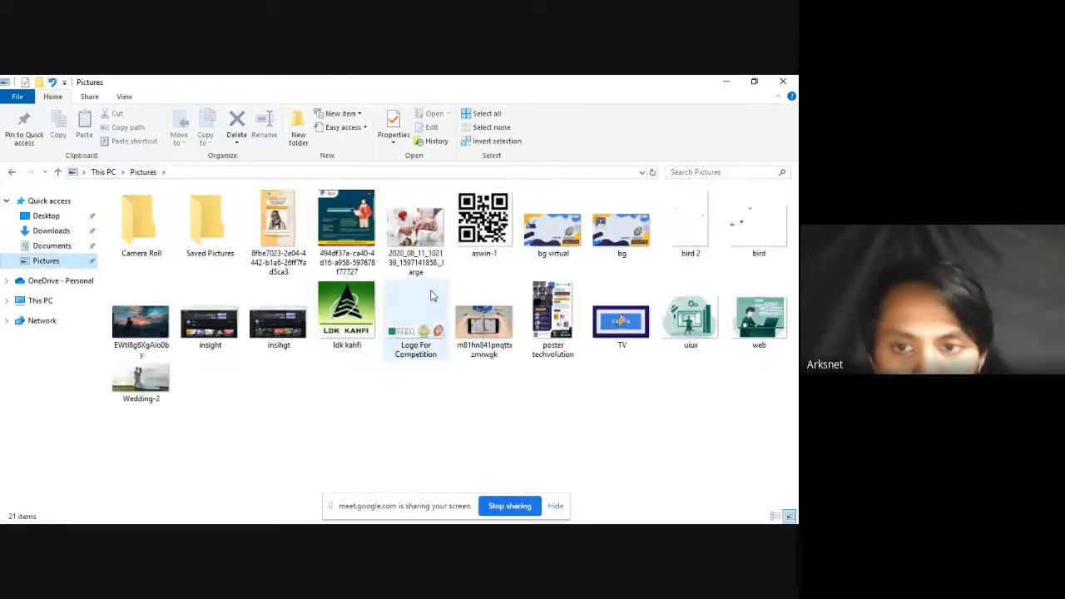
pyautogui.click(55, 232)
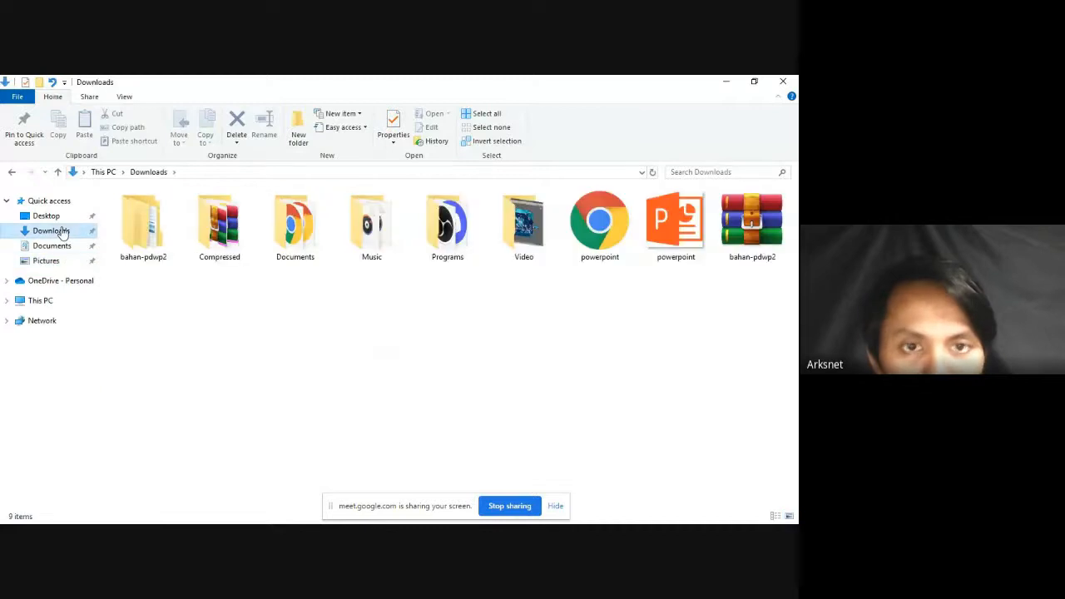
pyautogui.click(57, 245)
pyautogui.scroll(-1, 271, 277)
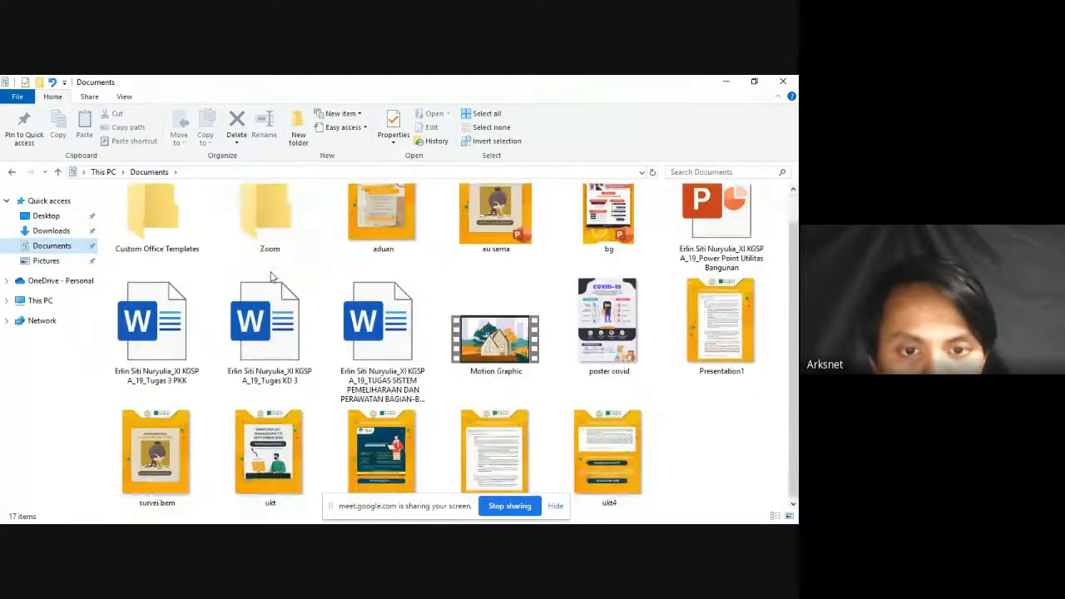
pyautogui.doubleClick(588, 326)
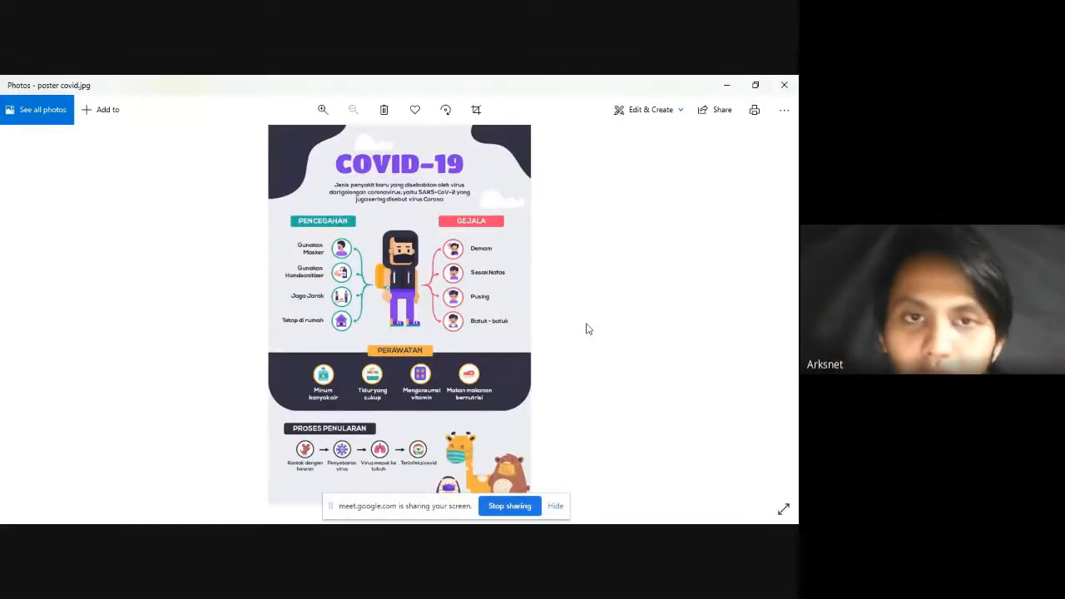
# Return to the Documents folder, check the file size of poster covid in its properties and close them.
pyautogui.hotkey('alt', 'Tab')
pyautogui.rightClick(598, 324)
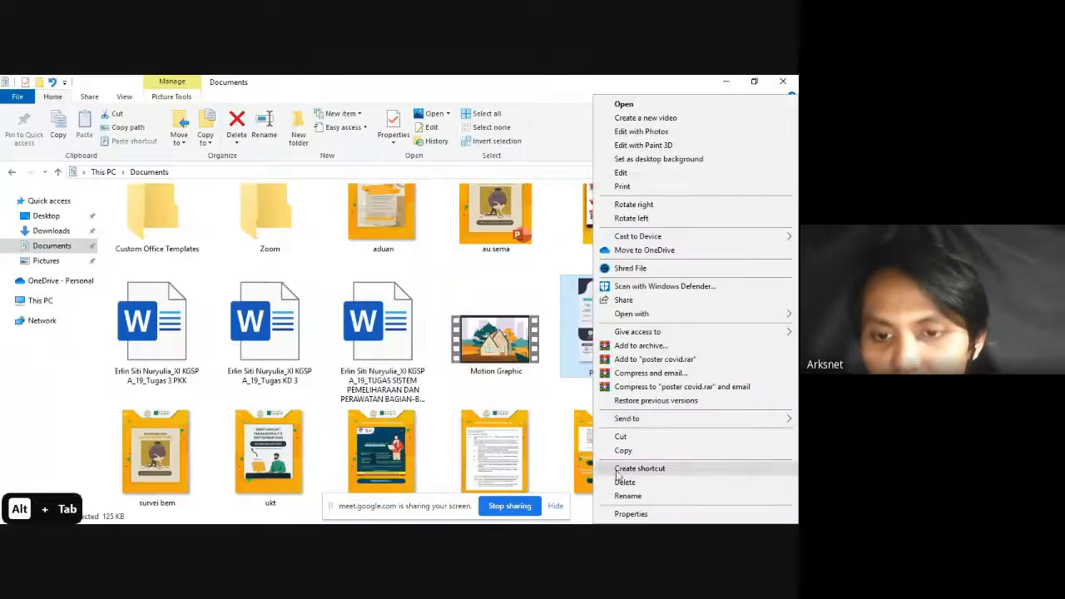
pyautogui.click(630, 511)
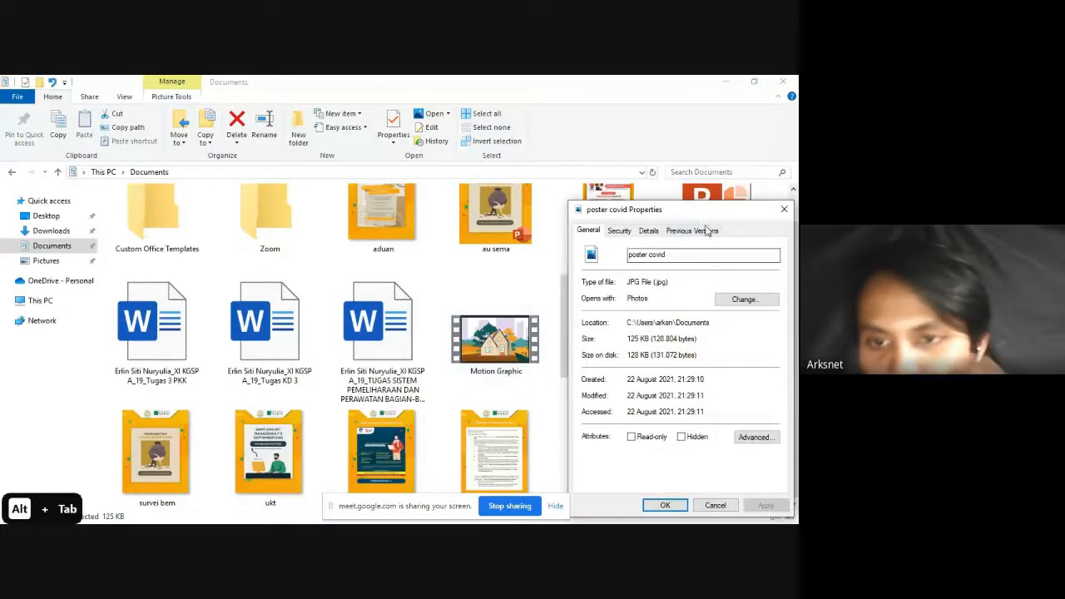
pyautogui.moveTo(705, 215); pyautogui.dragTo(413, 185)
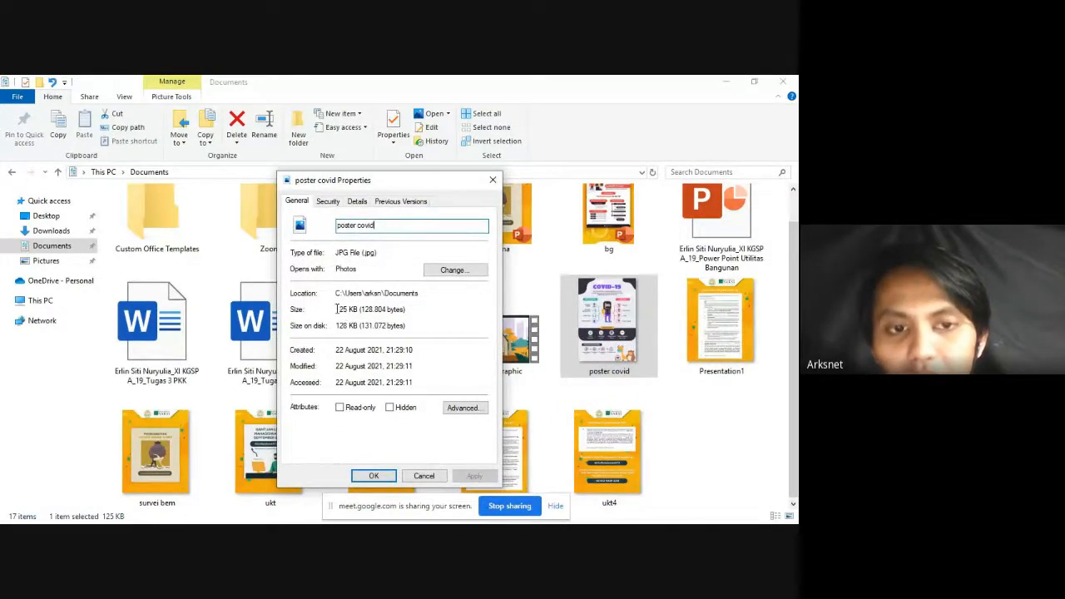
pyautogui.moveTo(337, 309); pyautogui.dragTo(361, 329)
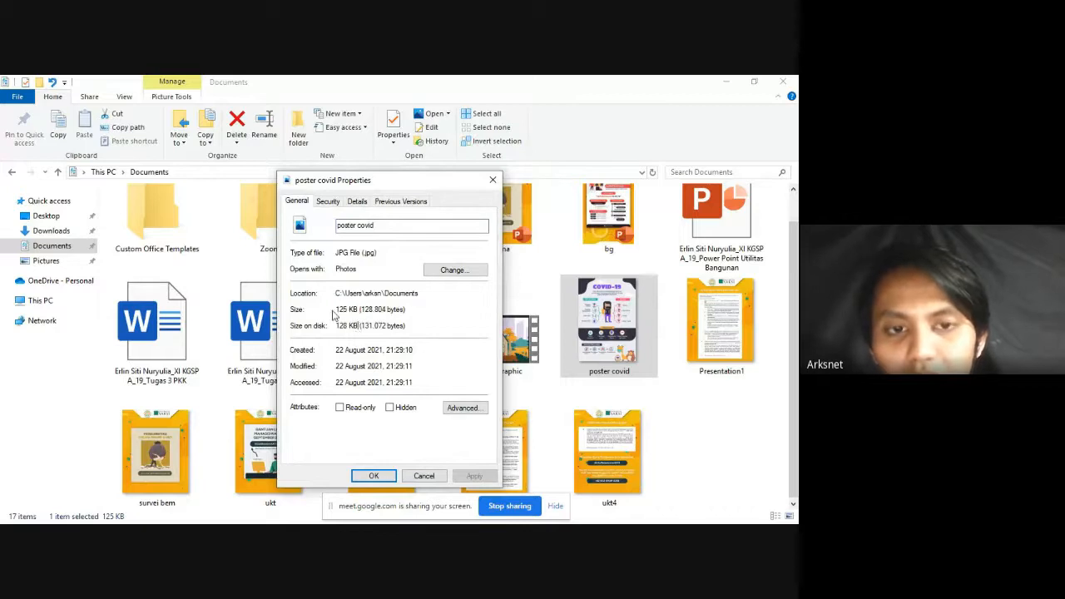
pyautogui.click(425, 476)
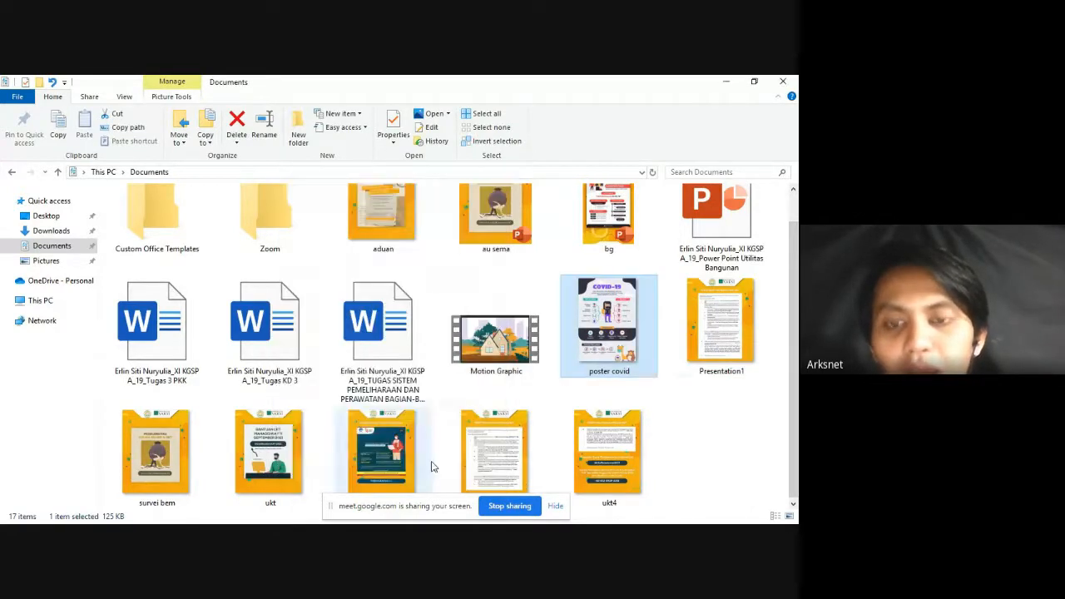
# View the poster covid image again and check its pixel dimensions in the file's property details.
pyautogui.doubleClick(620, 328)
pyautogui.click(782, 82)
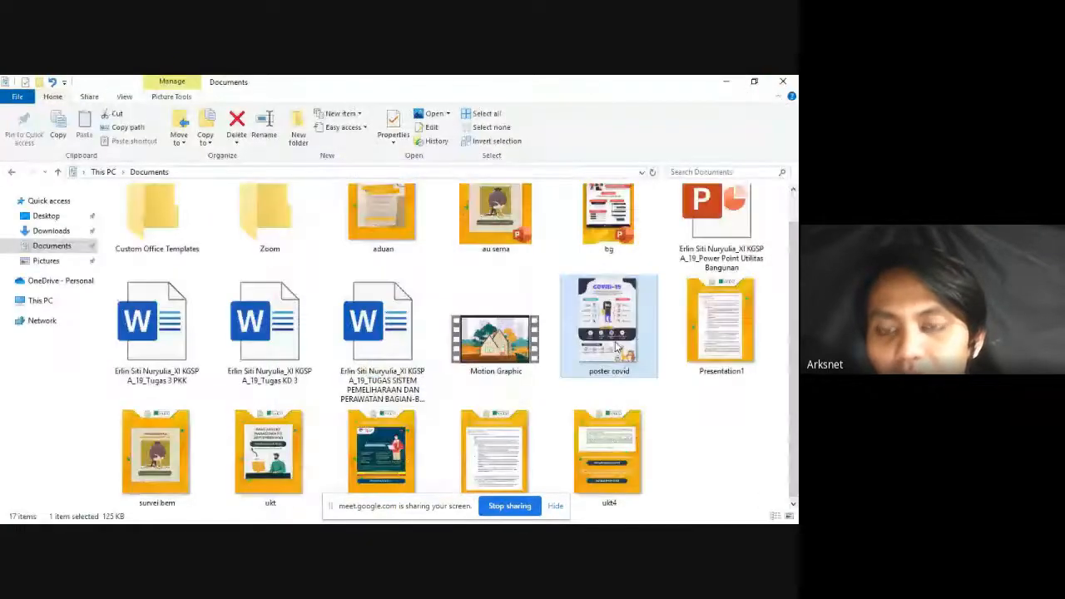
pyautogui.rightClick(594, 333)
pyautogui.click(631, 513)
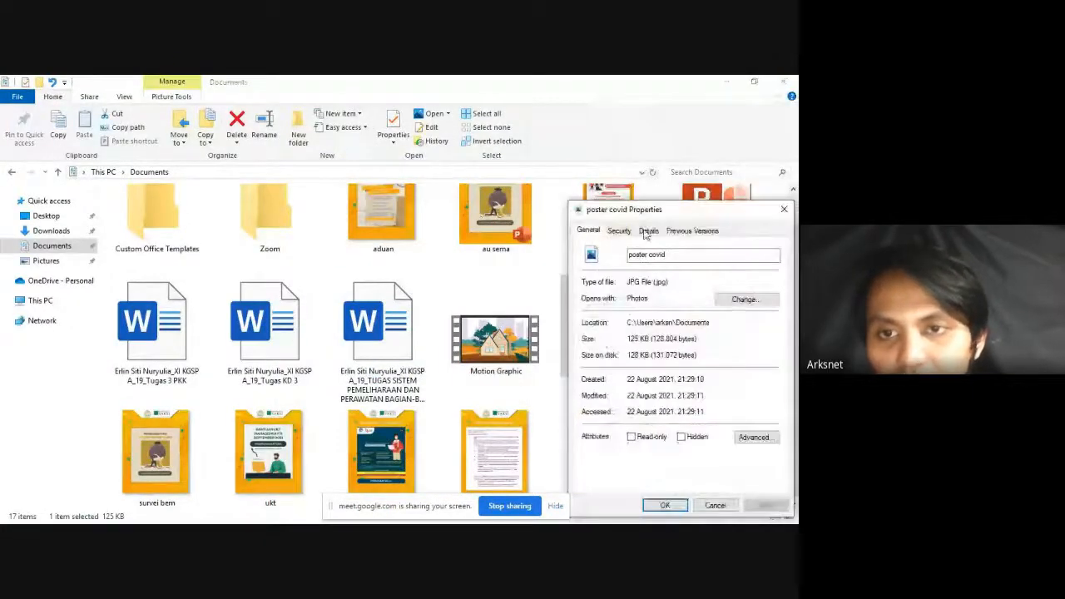
pyautogui.click(645, 233)
pyautogui.moveTo(633, 209); pyautogui.dragTo(401, 145)
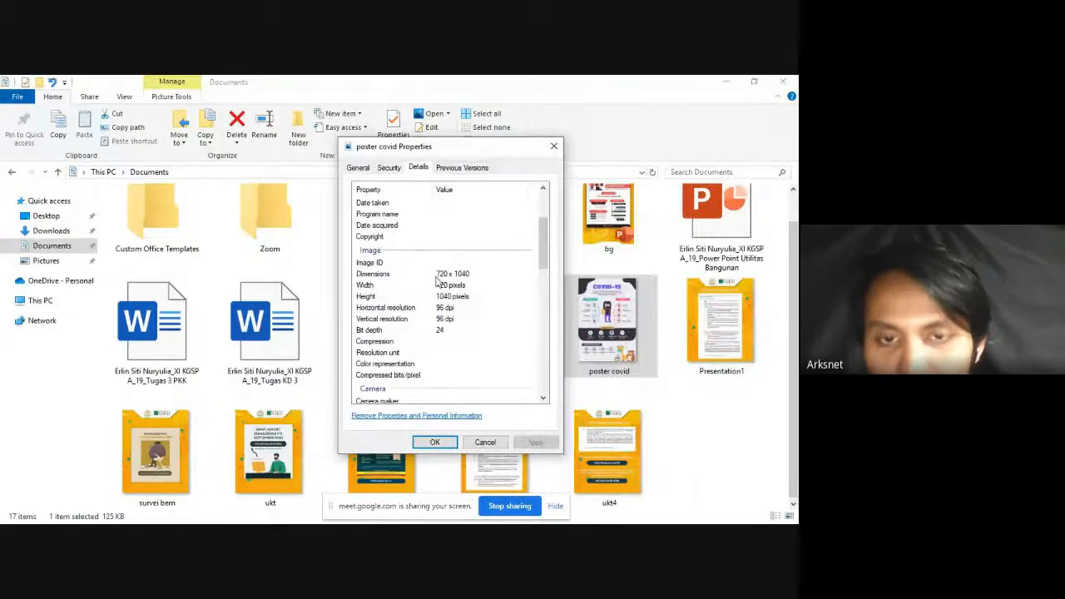
pyautogui.click(553, 145)
# Switch to the Google Meet call in Chrome and read the latest in-call messages.
pyautogui.hotkey('alt', 'Tab')
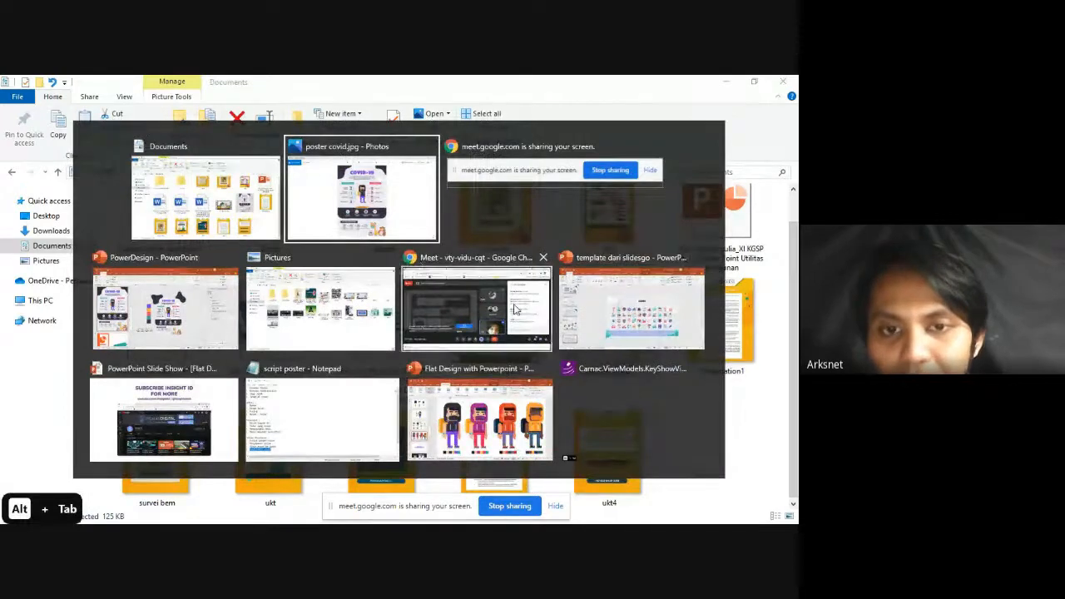
pyautogui.click(494, 332)
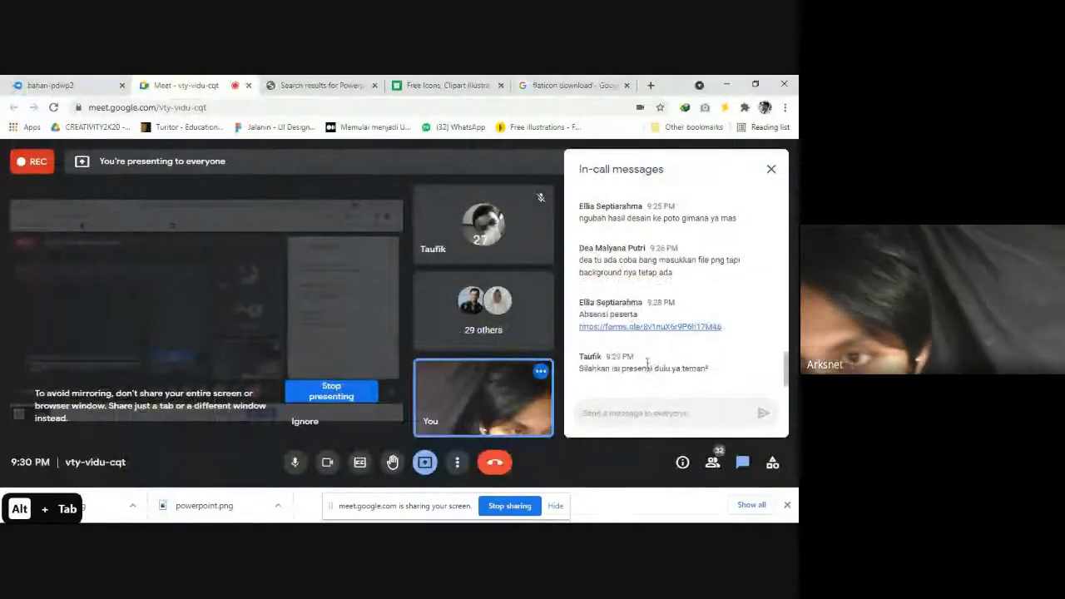
pyautogui.scroll(2, 645, 363)
pyautogui.scroll(-3, 641, 358)
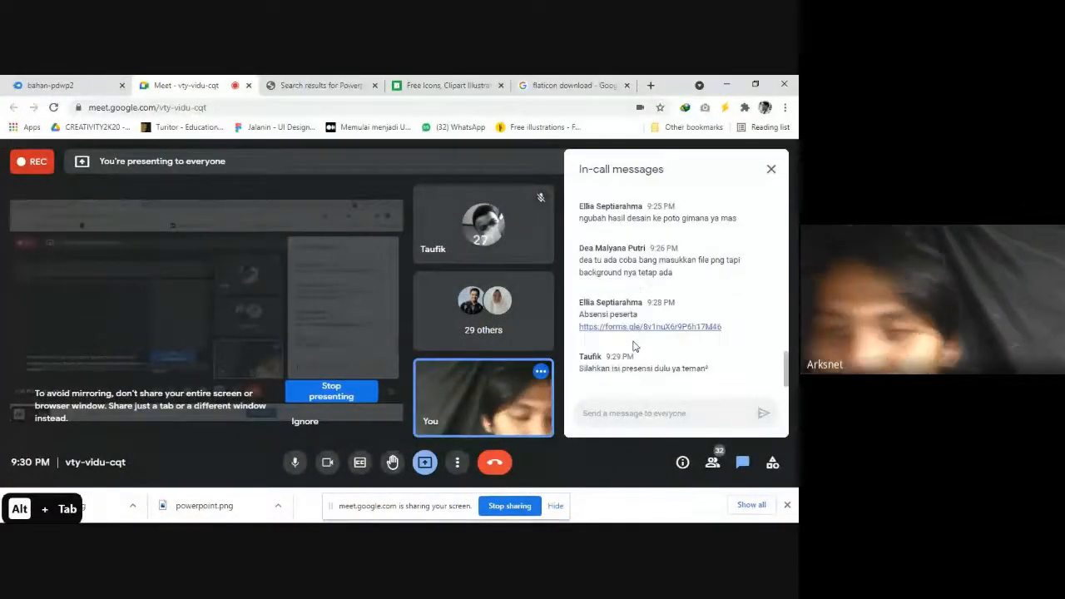
# Switch to the Pictures window of File Explorer and open the #Motion Graphic folder in ARKSNET > #InspirasiDigital on Local Disk (D:).
pyautogui.hotkey('alt', 'Tab')
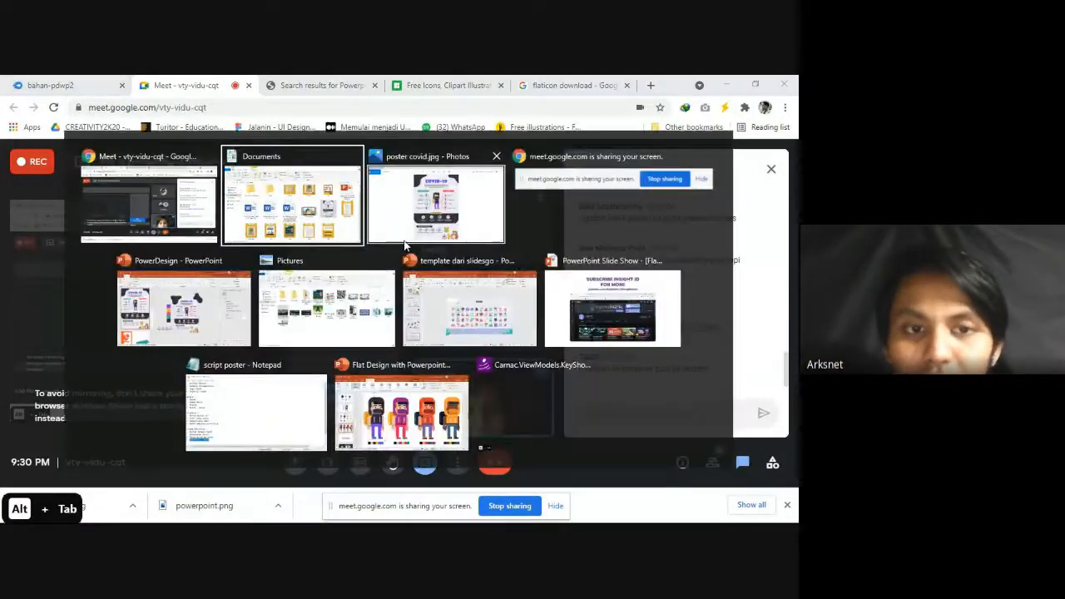
pyautogui.click(326, 310)
pyautogui.click(90, 298)
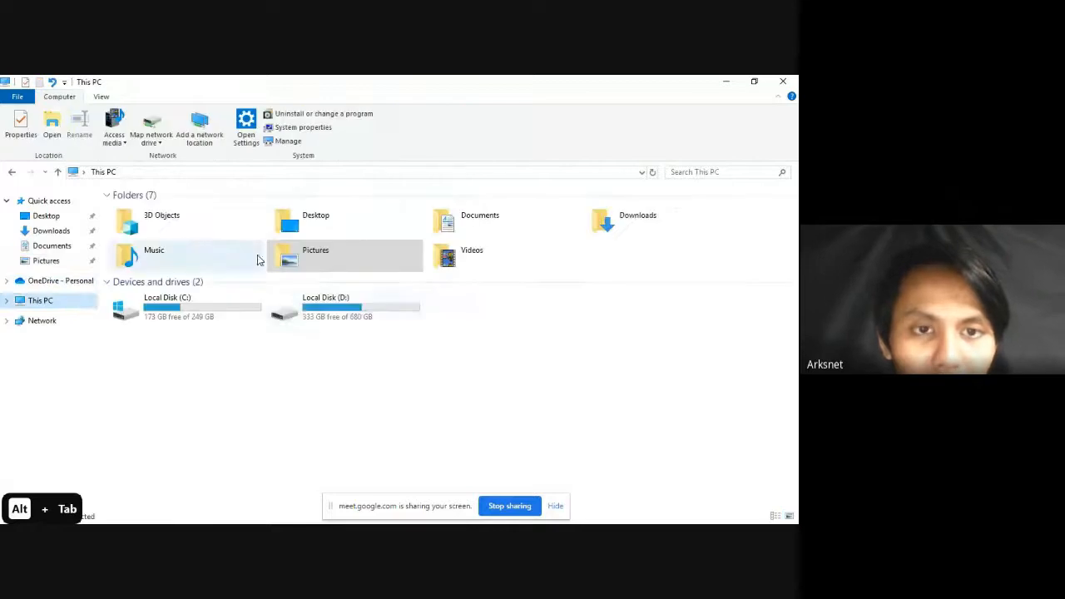
pyautogui.doubleClick(352, 316)
pyautogui.click(167, 222)
pyautogui.doubleClick(166, 222)
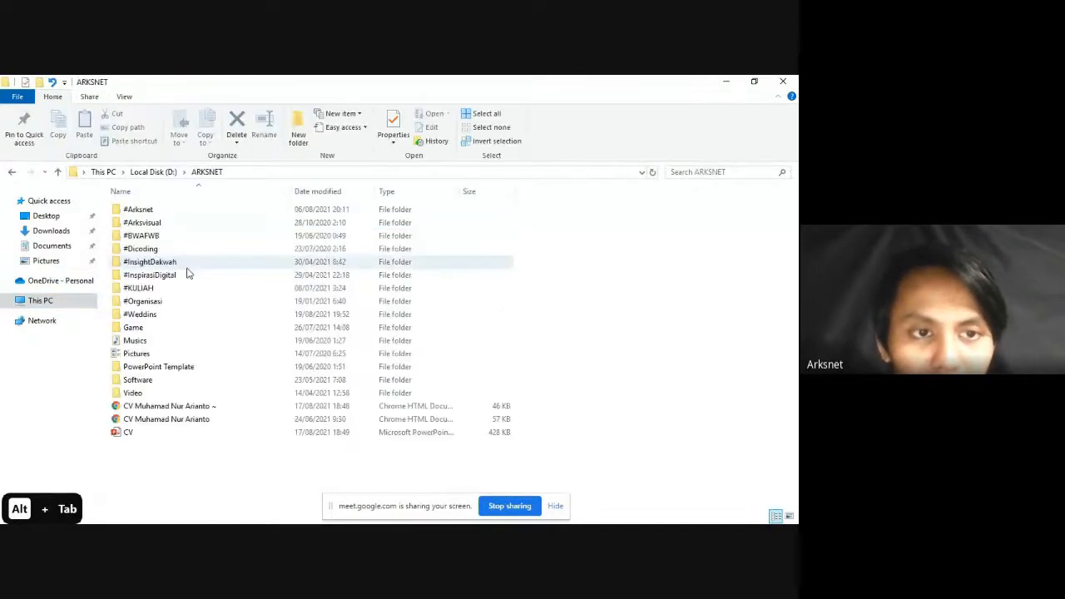
pyautogui.click(186, 275)
pyautogui.doubleClick(185, 274)
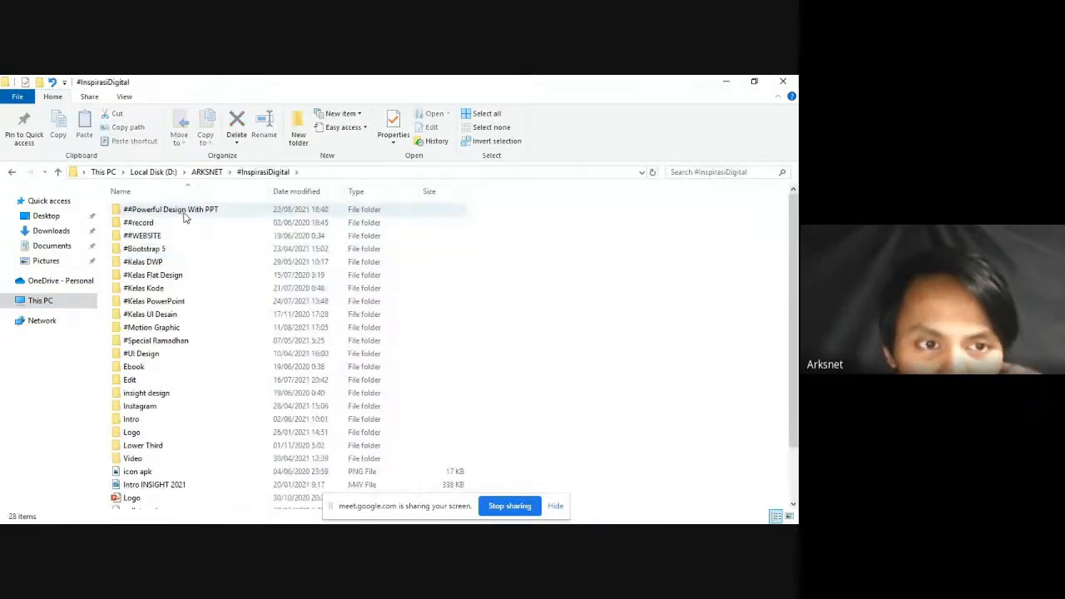
pyautogui.doubleClick(173, 327)
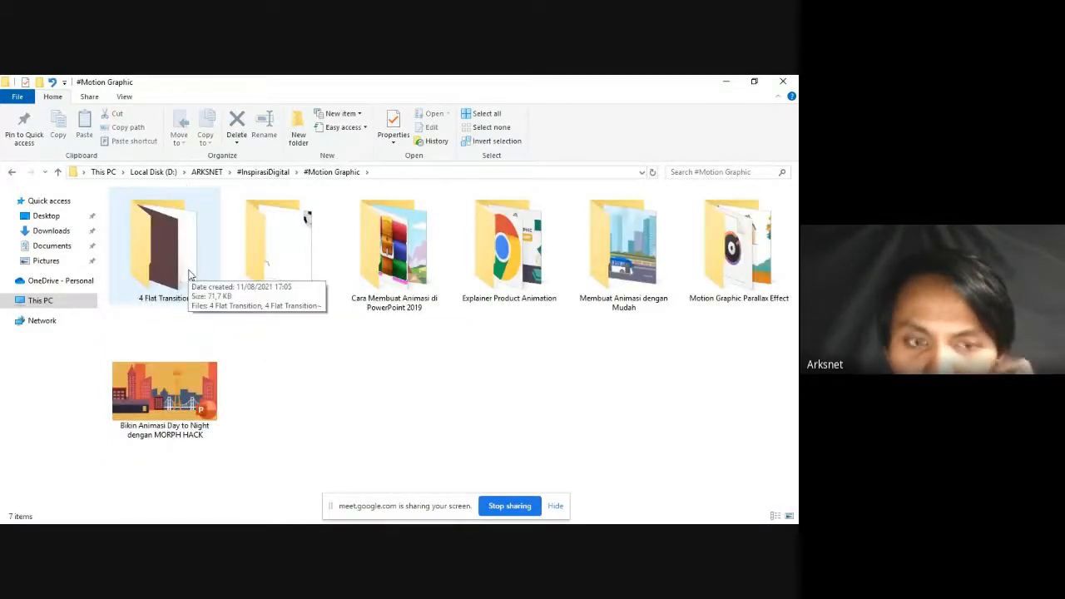
# Look inside the Motion Graphic Parallax Effect folder, return to #Motion Graphic and browse the contents of the Explainer Product Animation folder.
pyautogui.doubleClick(735, 275)
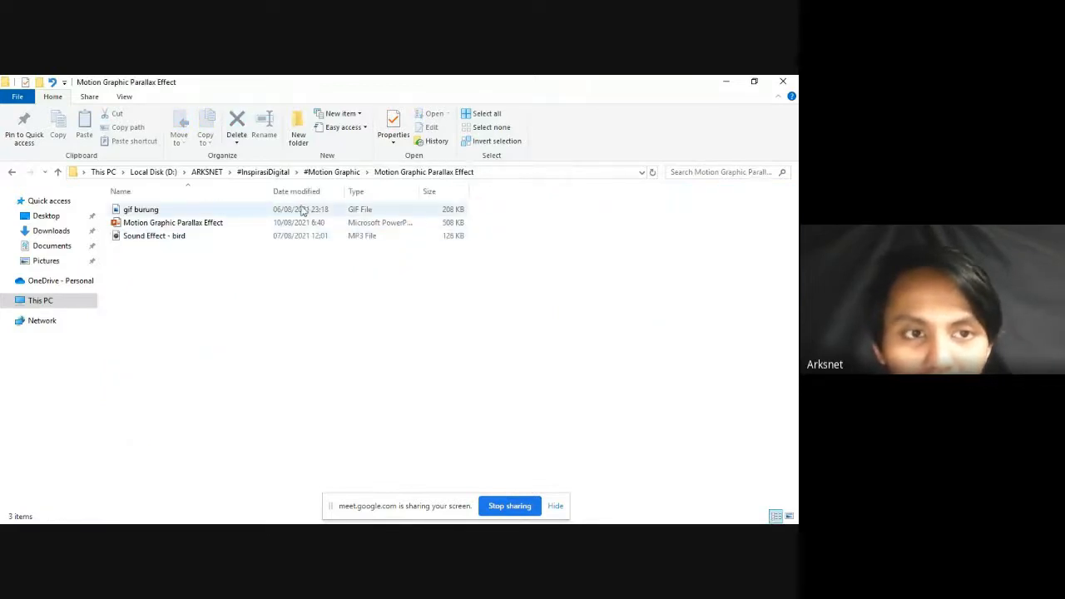
pyautogui.click(337, 172)
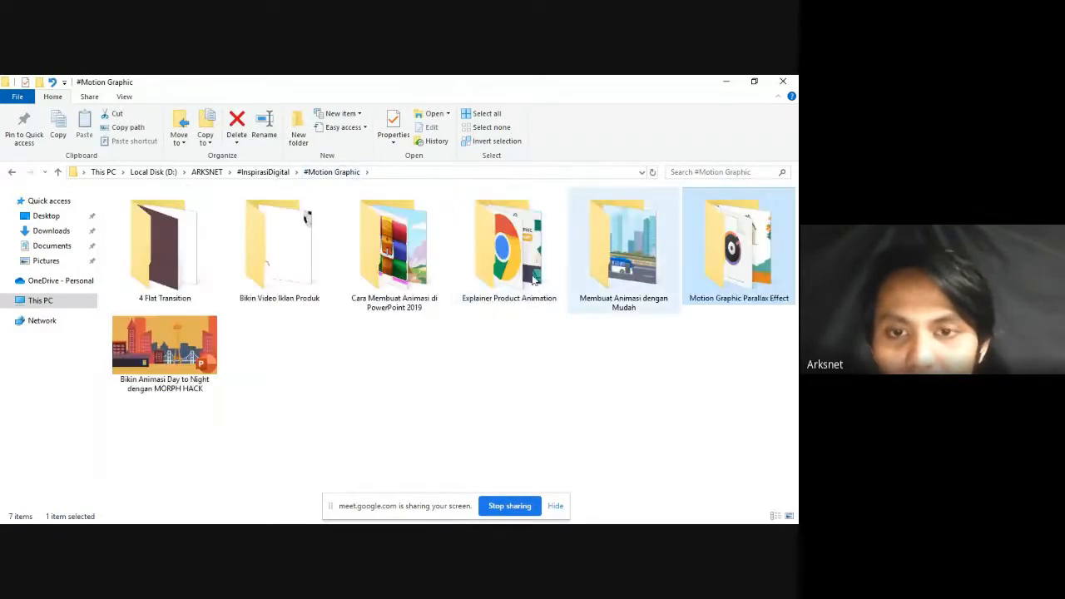
pyautogui.doubleClick(512, 258)
pyautogui.scroll(-3, 235, 271)
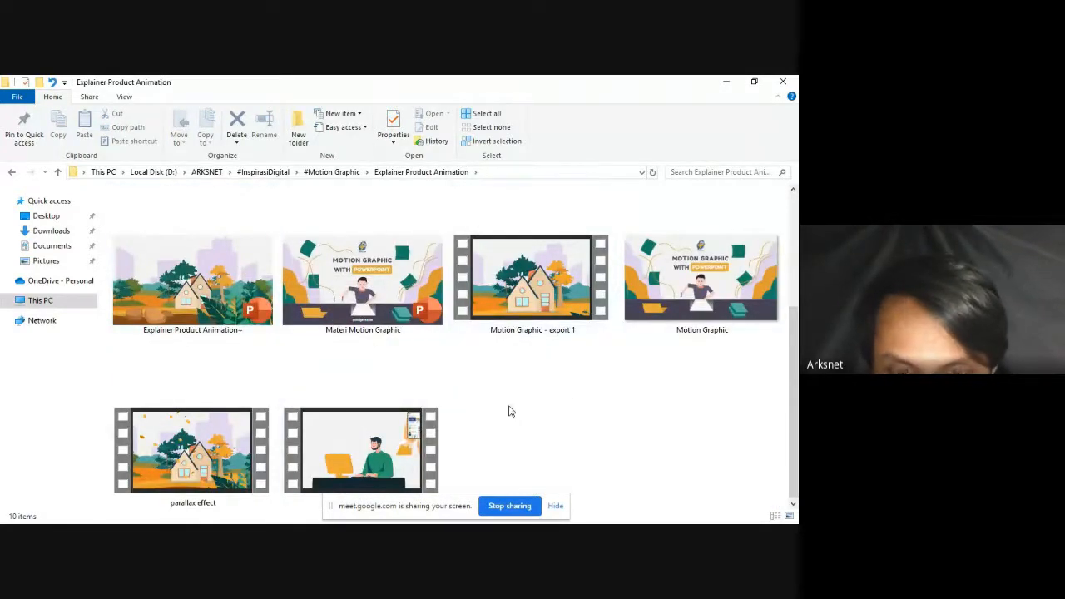
pyautogui.moveTo(437, 510); pyautogui.dragTo(579, 459)
pyautogui.scroll(3, 346, 392)
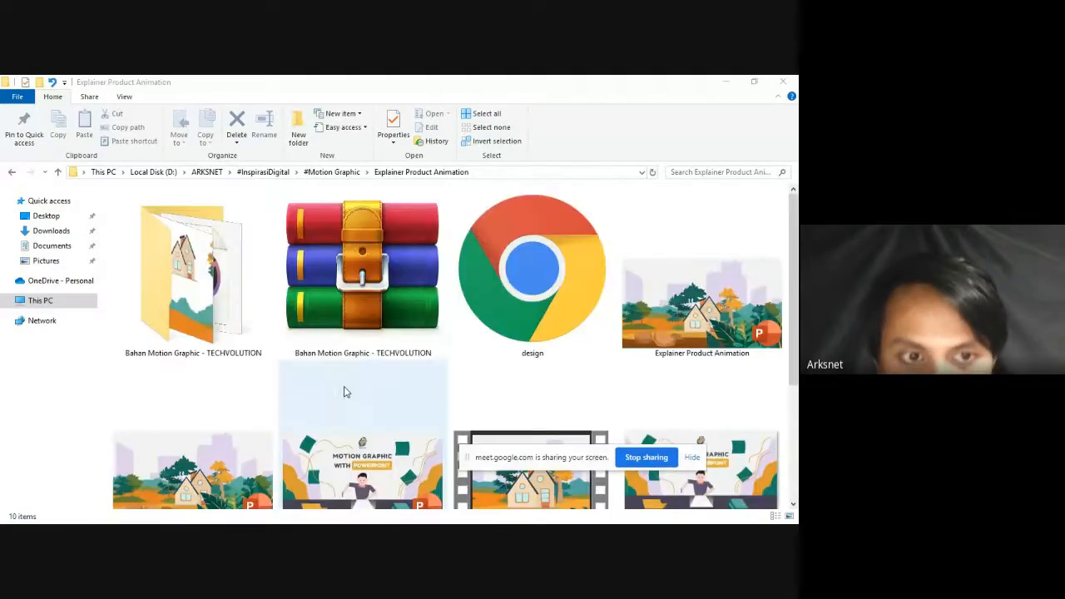
pyautogui.scroll(-1, 348, 387)
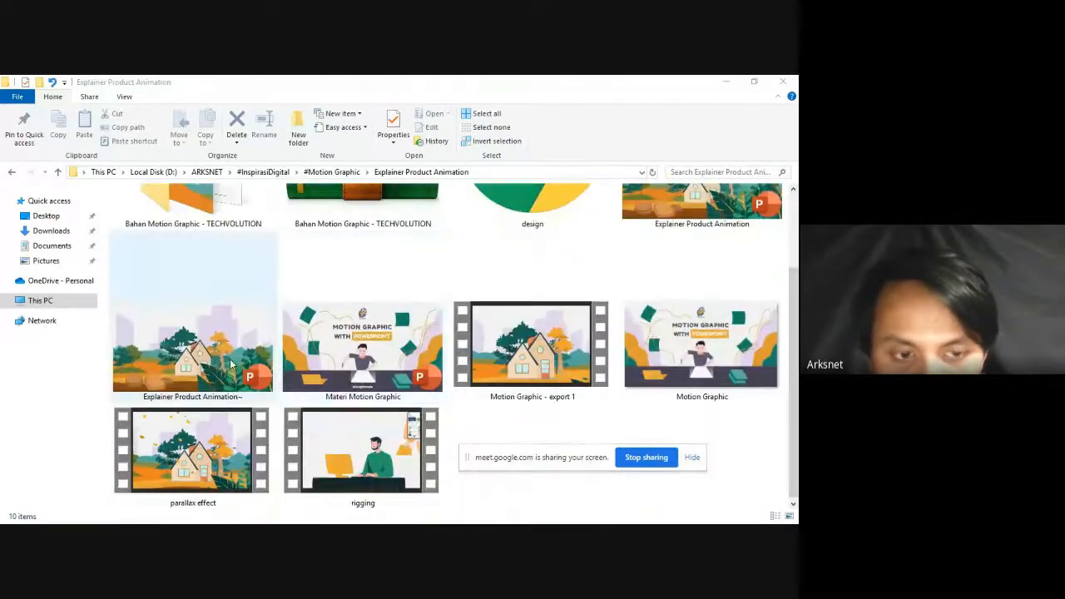
pyautogui.scroll(3, 204, 333)
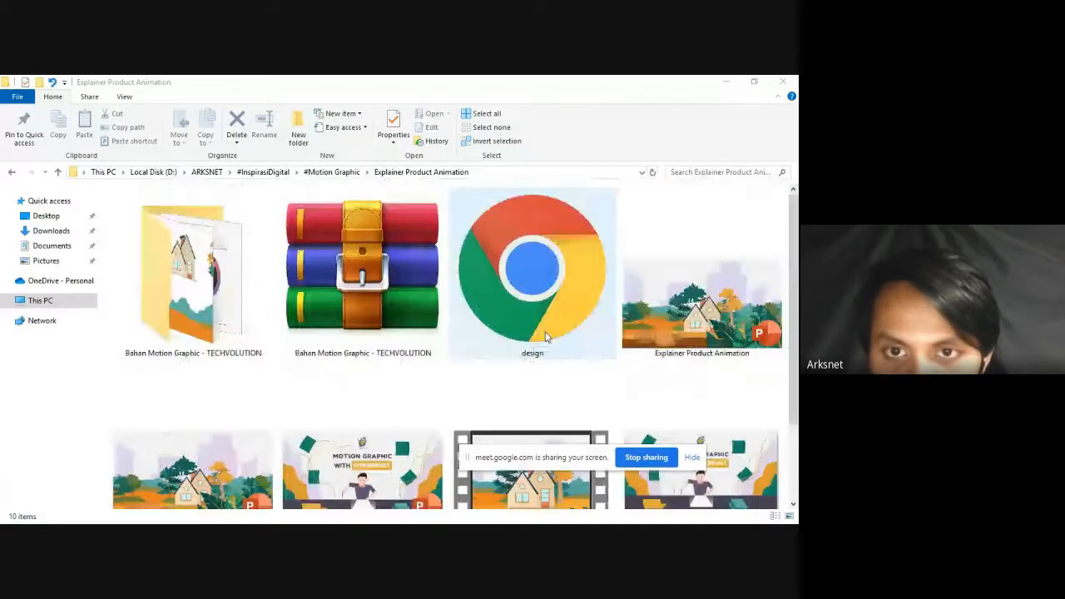
# View the contents of the Bahan Motion Graphic - TECHVOLUTION folder and return to the Explainer Product Animation folder.
pyautogui.click(200, 319)
pyautogui.doubleClick(200, 319)
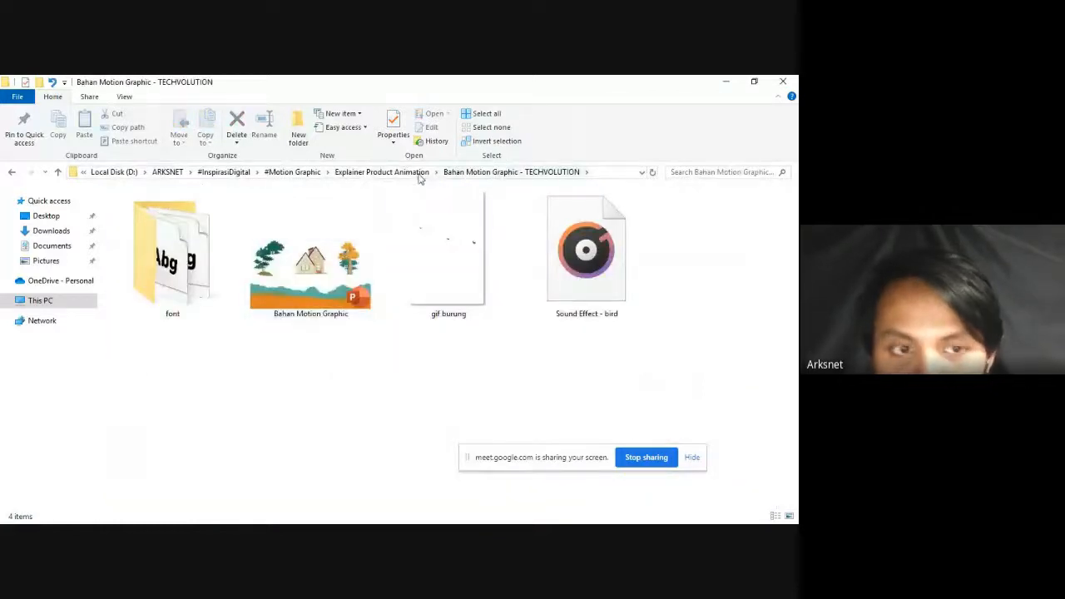
pyautogui.click(420, 172)
pyautogui.scroll(-1, 588, 352)
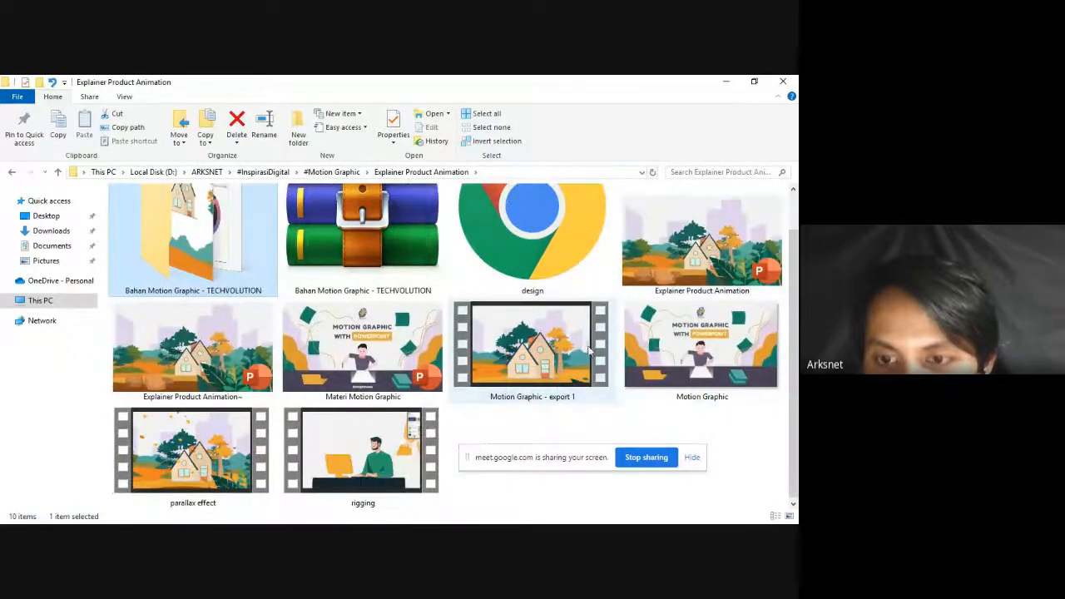
# Play the Motion Graphic - export 1 video, replay it from the beginning and close the player.
pyautogui.doubleClick(585, 351)
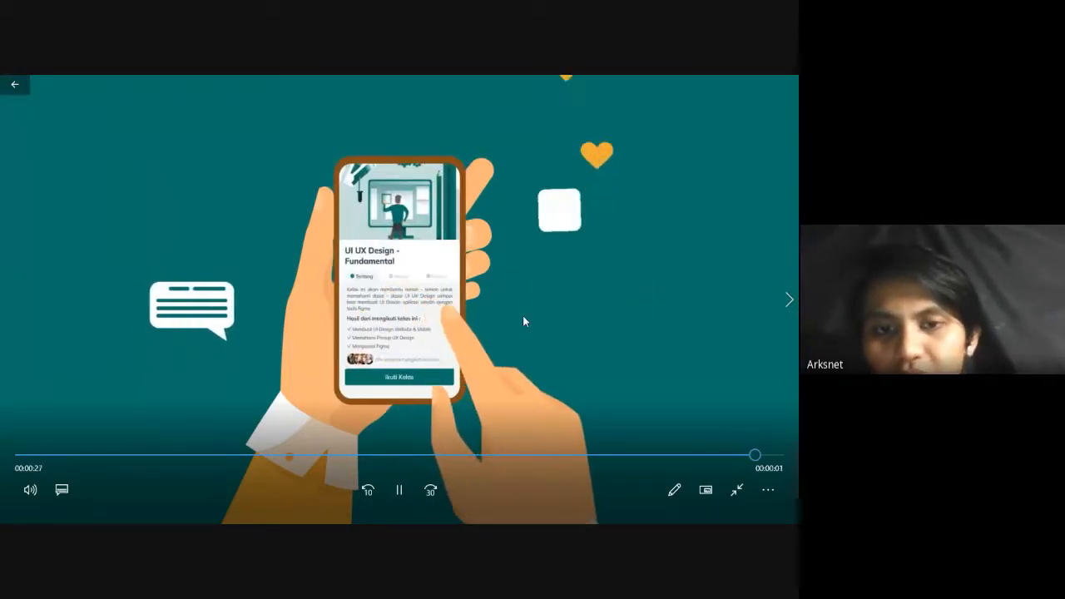
pyautogui.click(26, 460)
pyautogui.click(392, 496)
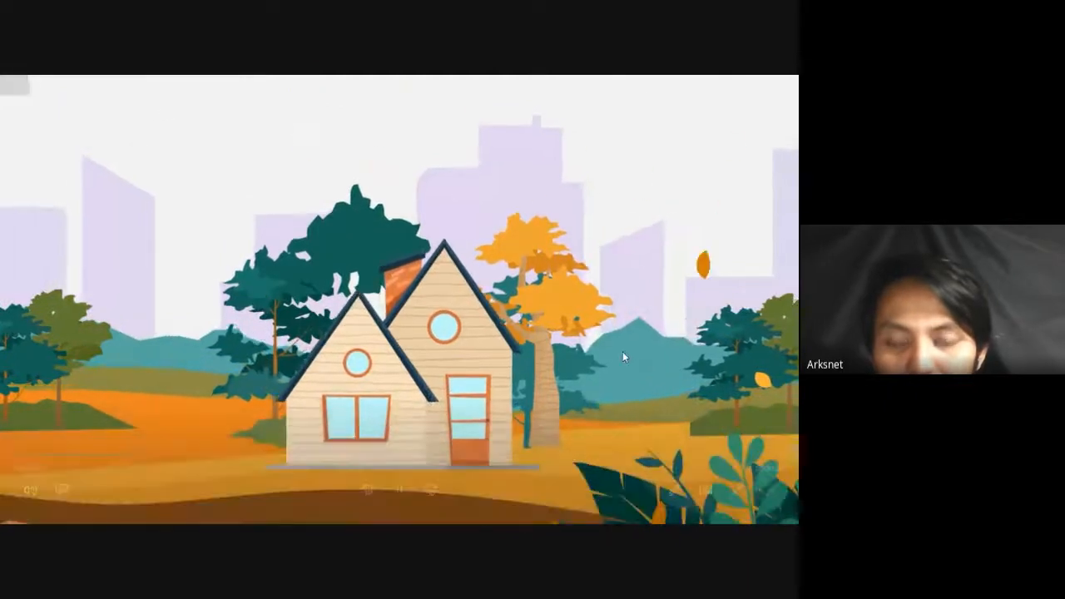
pyautogui.press('Escape')
pyautogui.hotkey('alt', 'F4')
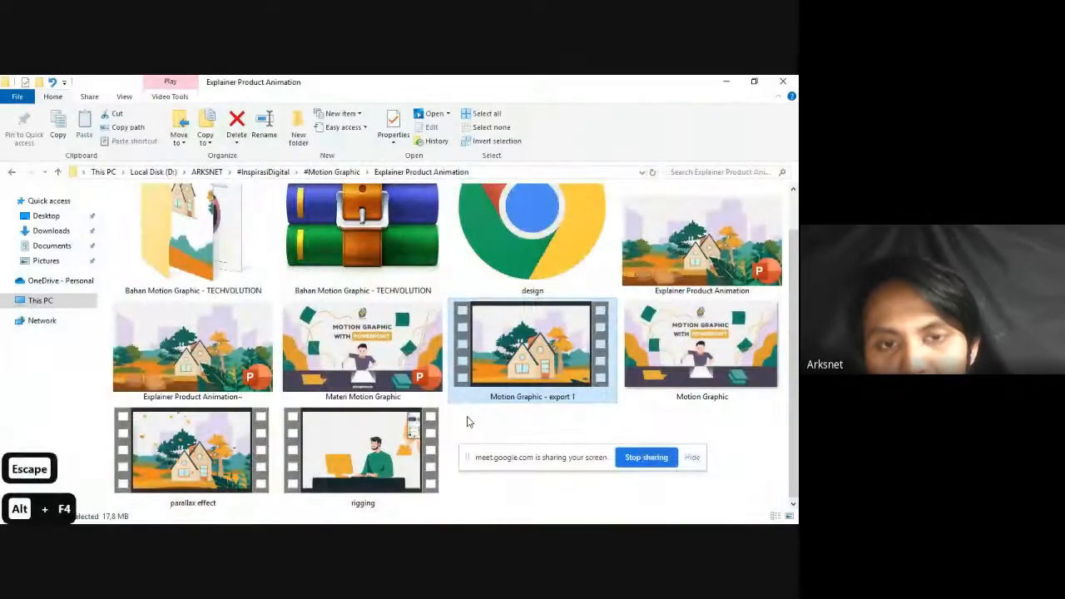
# Return to the #Motion Graphic folder and switch to the Google Meet call in Chrome to check the in-call messages.
pyautogui.hotkey('alt', 'Tab')
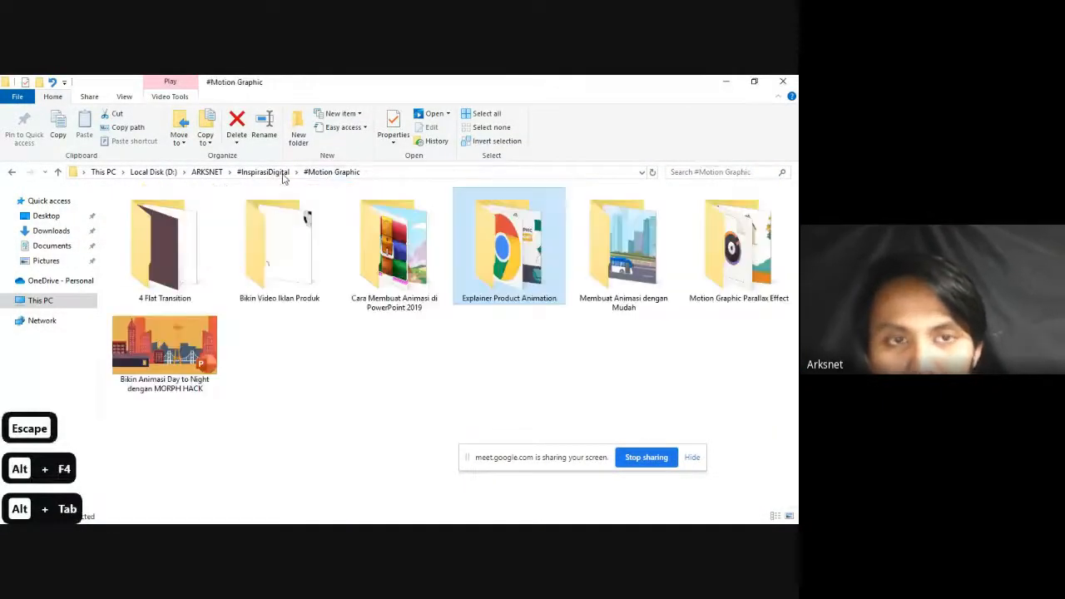
pyautogui.hotkey('alt', 'Tab')
pyautogui.click(583, 230)
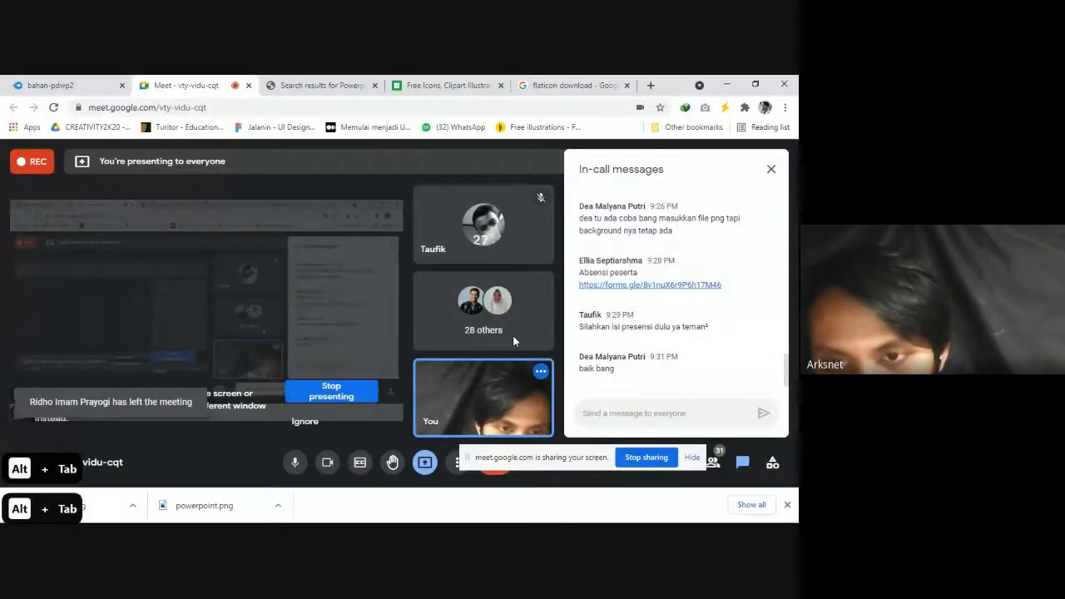
# Close the poster covid.jpg window in Photos and the template dari slidesgo presentation in PowerPoint.
pyautogui.hotkey('alt', 'Tab')
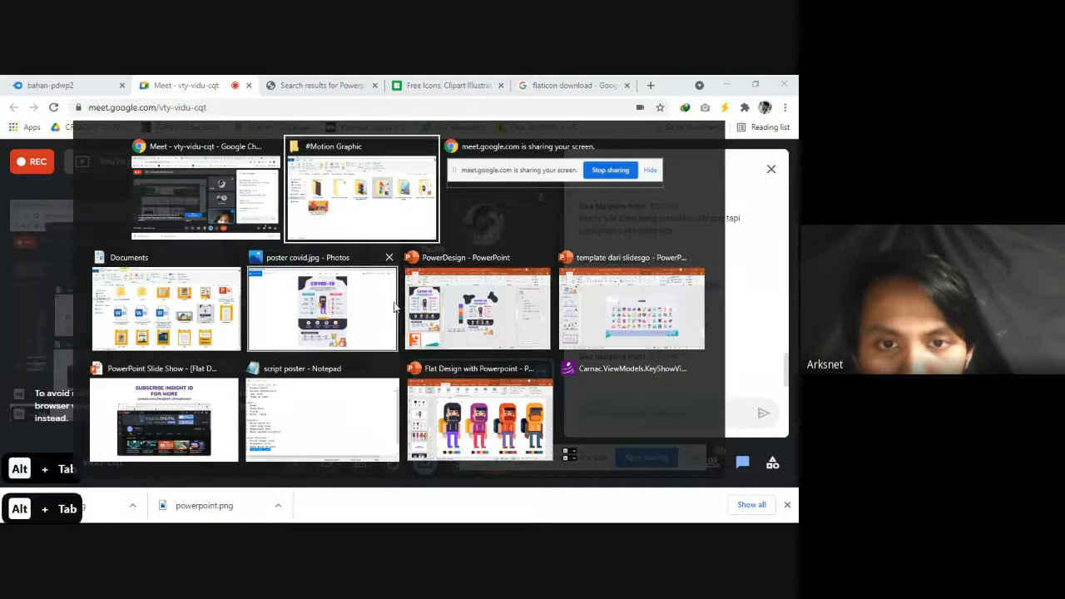
pyautogui.click(391, 258)
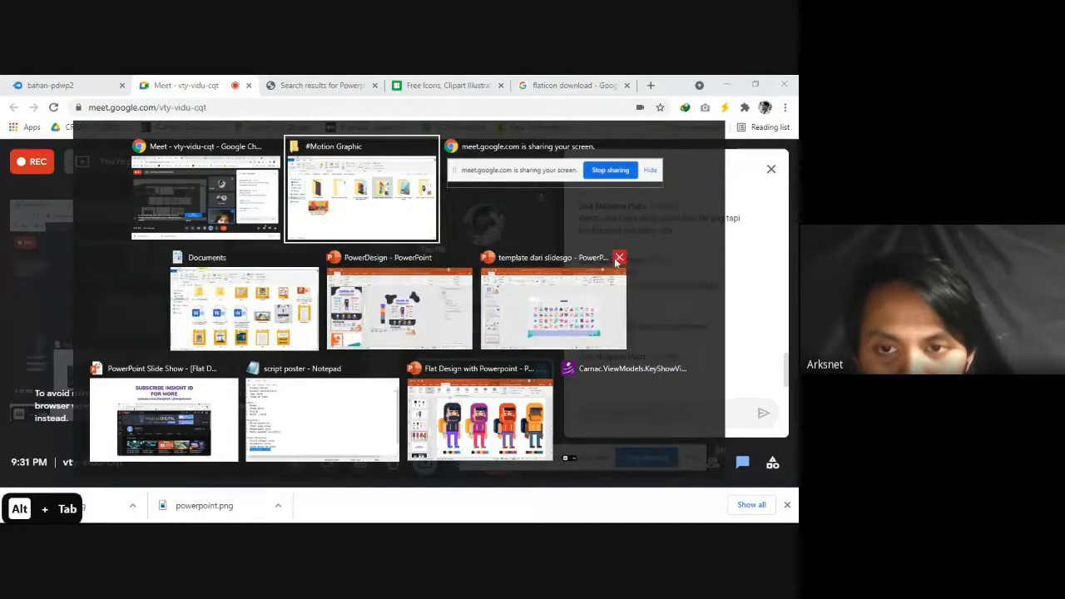
pyautogui.click(619, 258)
pyautogui.click(430, 335)
# Switch to the PowerPoint slide show with the Subscribe Insight ID slide and move the screen-sharing bar below the slide's channel picture.
pyautogui.hotkey('alt', 'Tab')
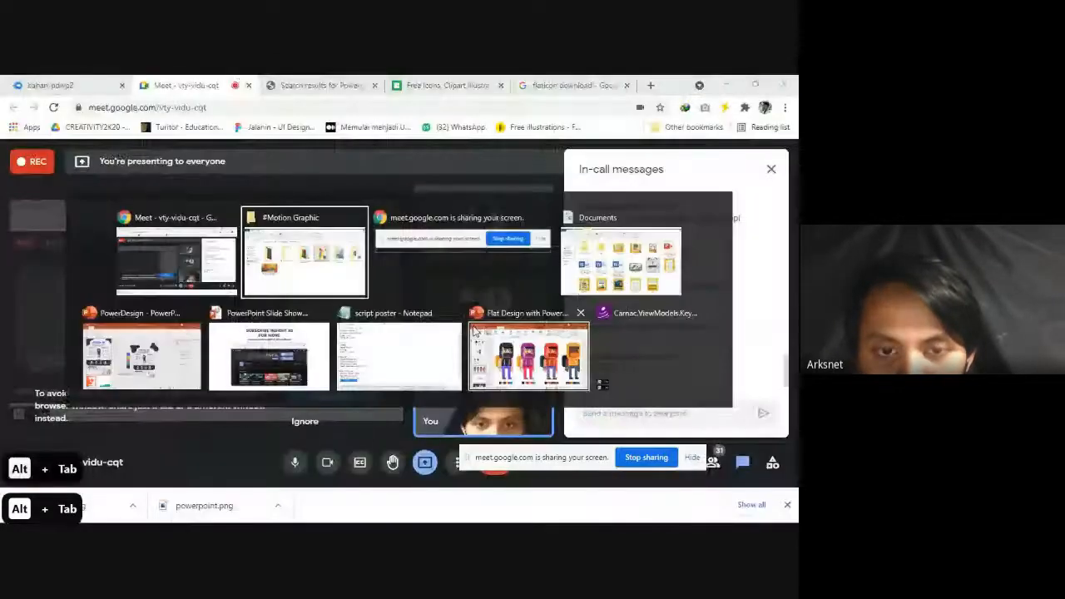
pyautogui.click(246, 356)
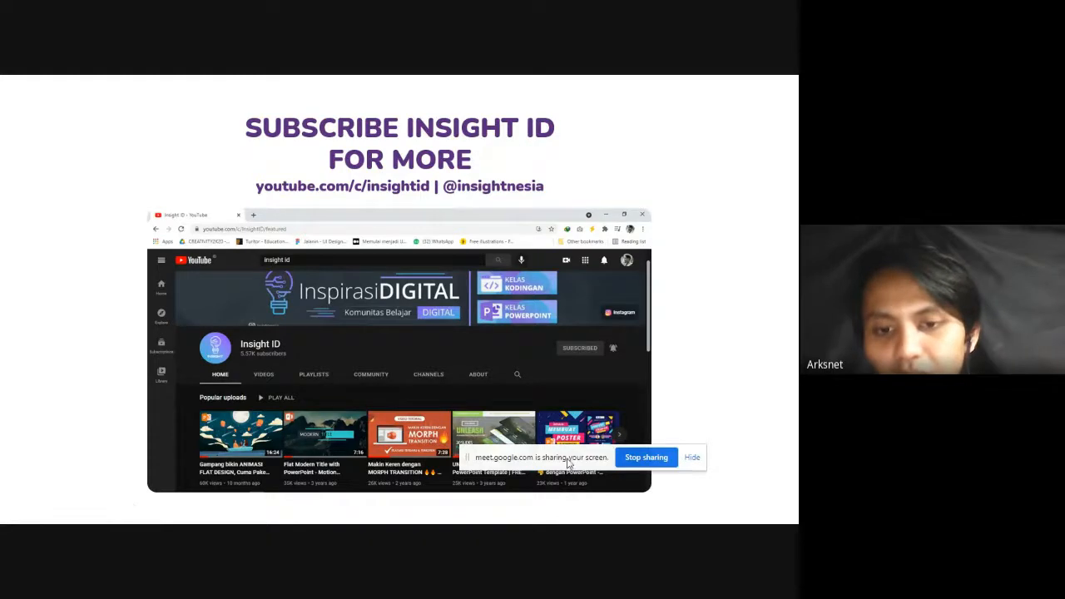
pyautogui.moveTo(568, 463); pyautogui.dragTo(405, 514)
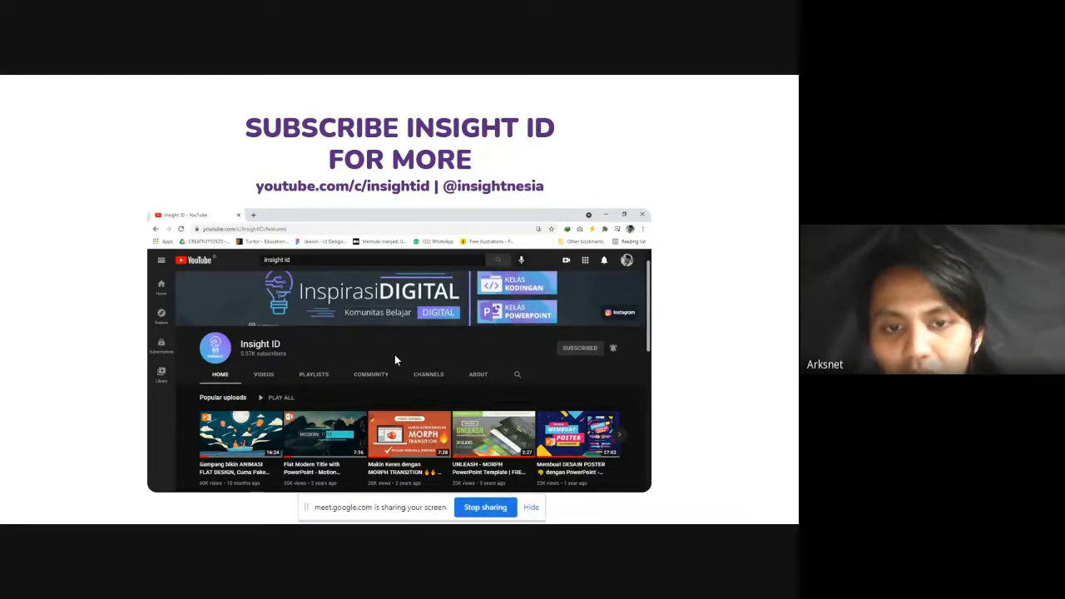
# Check the Google Meet call in Chrome and return to the PowerPoint slide show on the Subscribe Insight ID slide.
pyautogui.hotkey('alt', 'Tab')
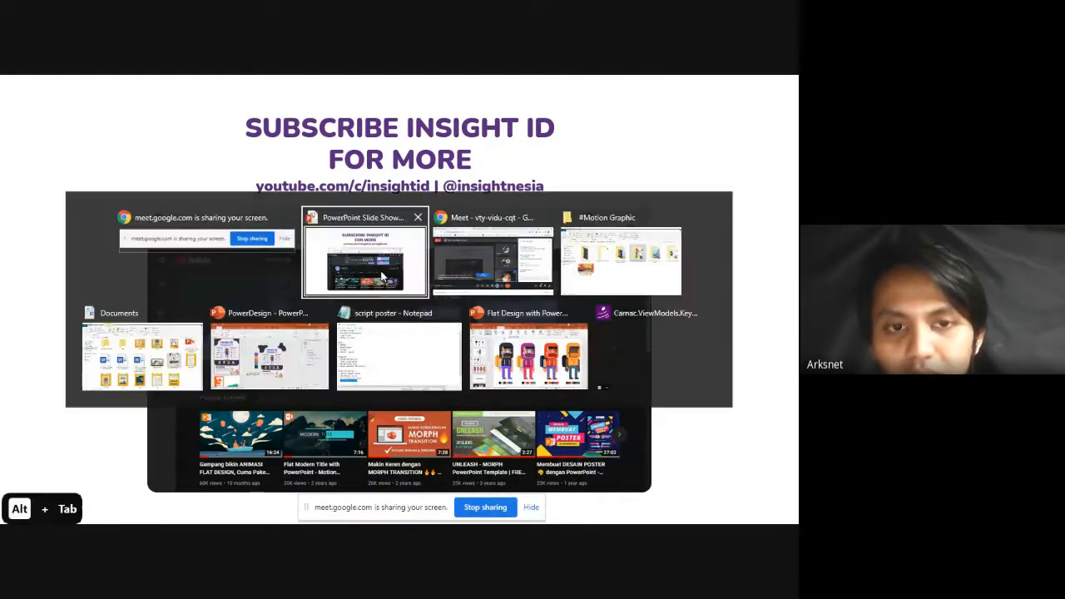
pyautogui.hotkey('alt', 'Tab')
pyautogui.hotkey('alt', 'Tab')
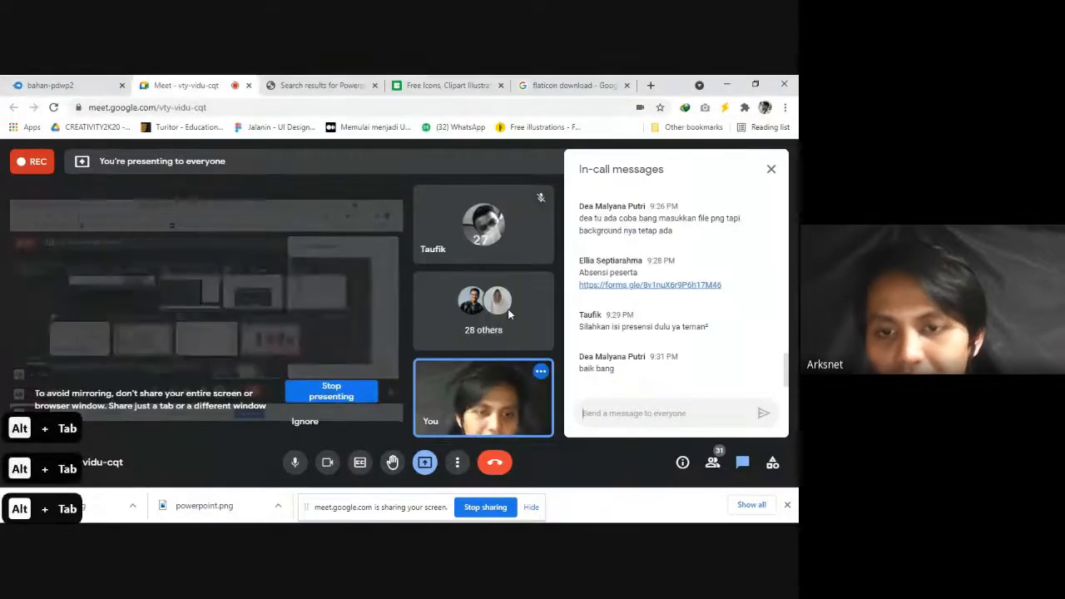
pyautogui.hotkey('alt', 'Tab')
pyautogui.hotkey('alt', 'Tab')
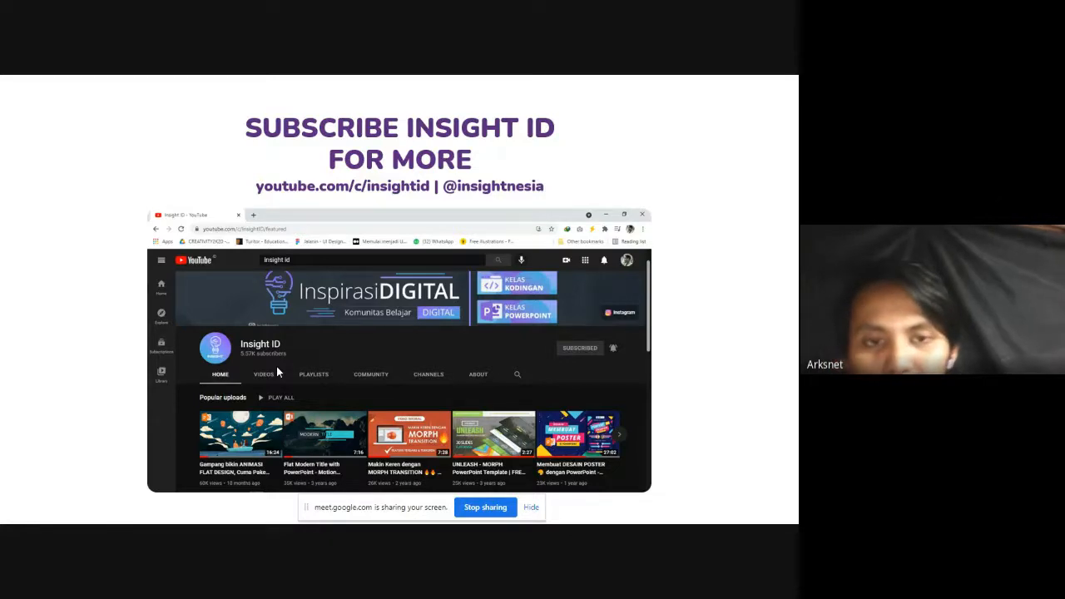
# End the slide show of Flat Design with Powerpoint and switch to the Google Meet call in Chrome.
pyautogui.press('Escape')
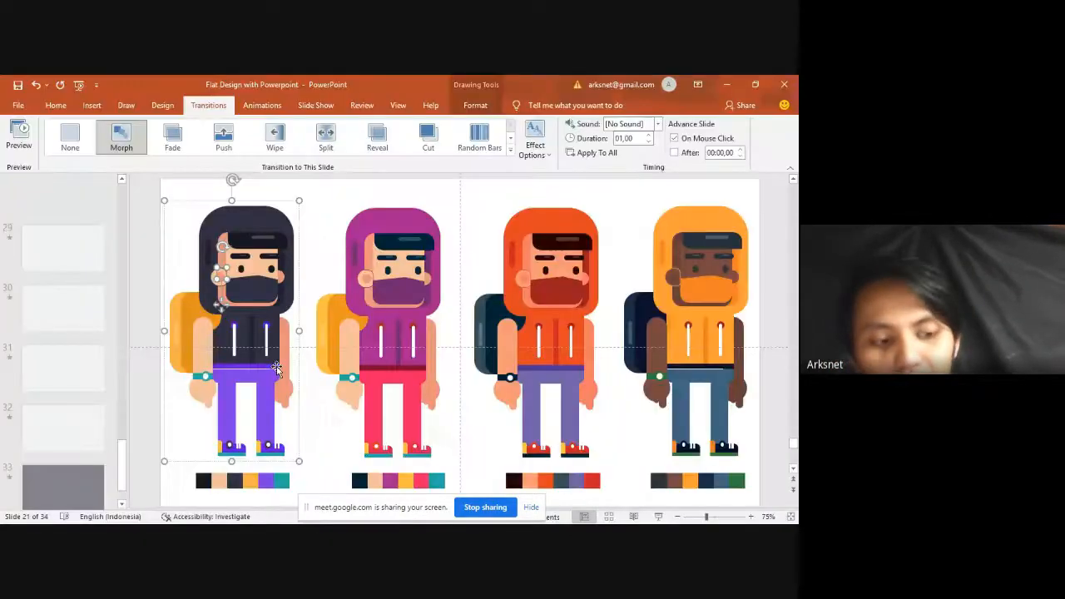
pyautogui.hotkey('alt', 'Tab')
pyautogui.hotkey('alt', 'Tab')
pyautogui.hotkey('alt', 'Tab')
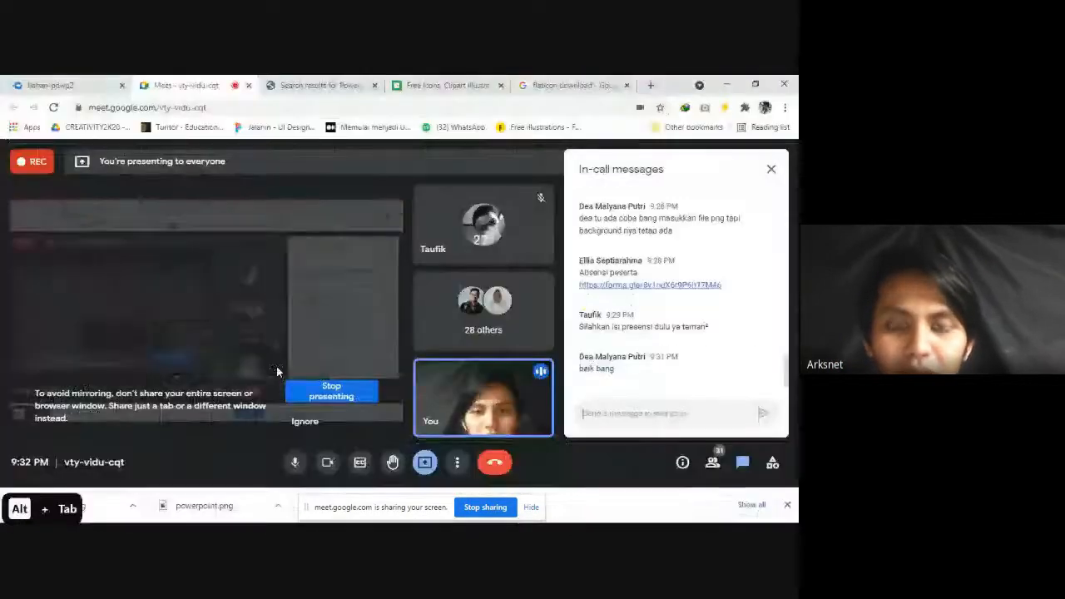